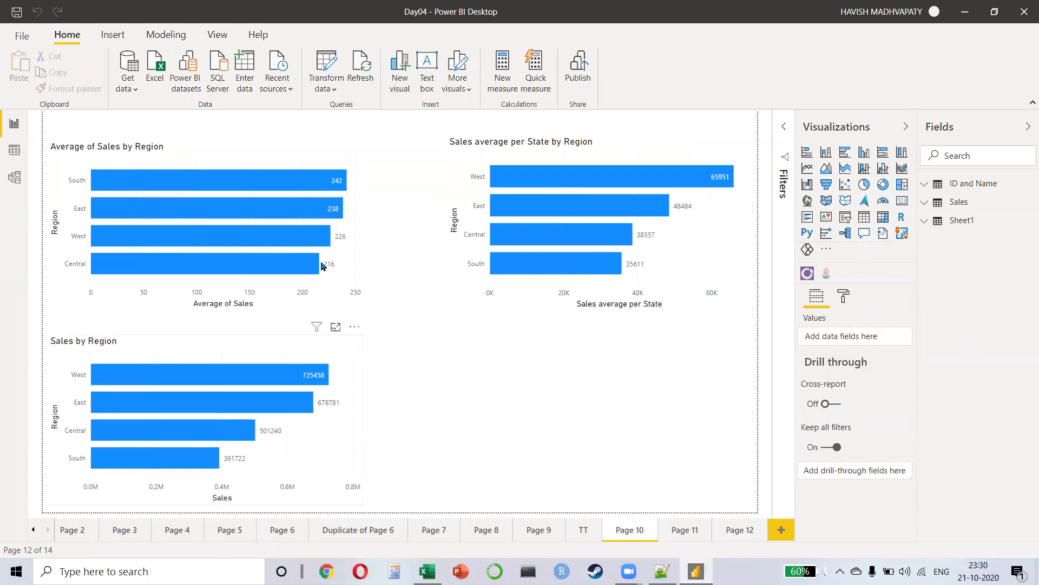
Step: Switch to Page 11, which holds the Profit Margin bar charts by Ship Mode and Region
{"action": "mouse_move", "coordinate": [261, 216]}
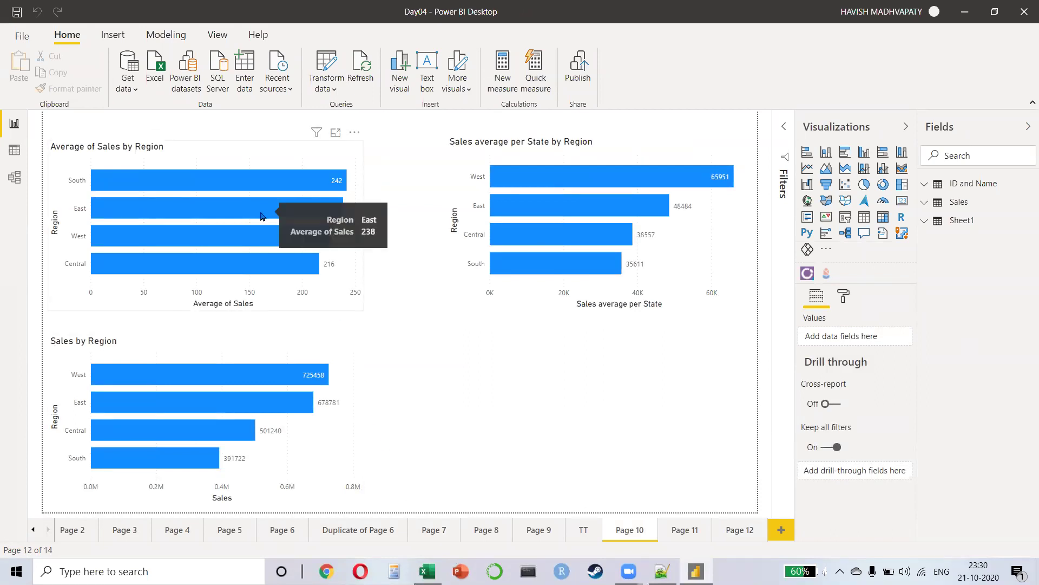
{"action": "mouse_move", "coordinate": [250, 237]}
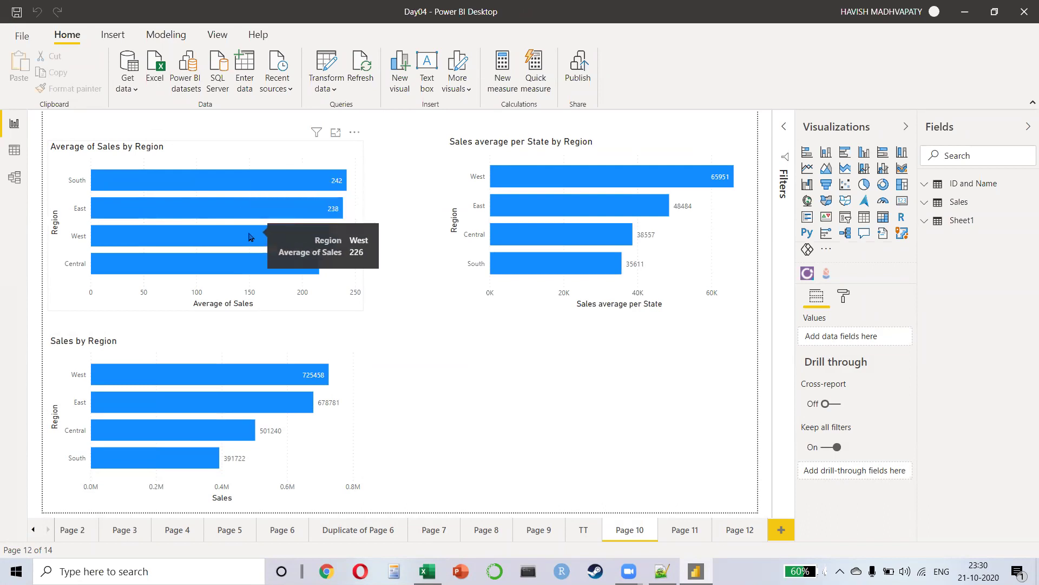
{"action": "mouse_move", "coordinate": [580, 190]}
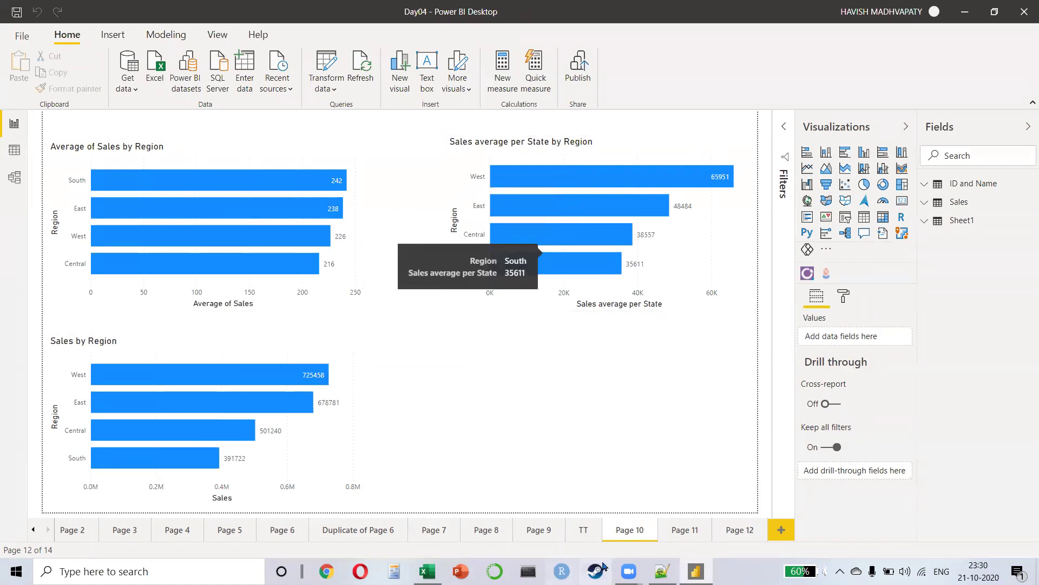
{"action": "left_click", "coordinate": [685, 530]}
Step: Select the Region chart, widen the Fields pane, and show the Profit Margin measure's DAX under ID and Name
{"action": "mouse_move", "coordinate": [230, 217]}
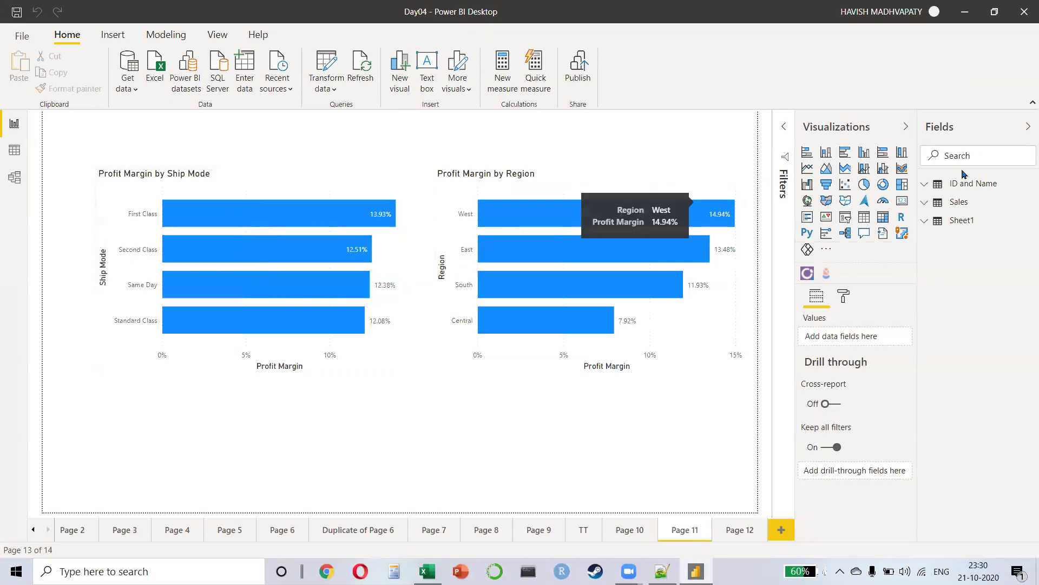
{"action": "left_click", "coordinate": [959, 202]}
{"action": "left_click", "coordinate": [678, 194]}
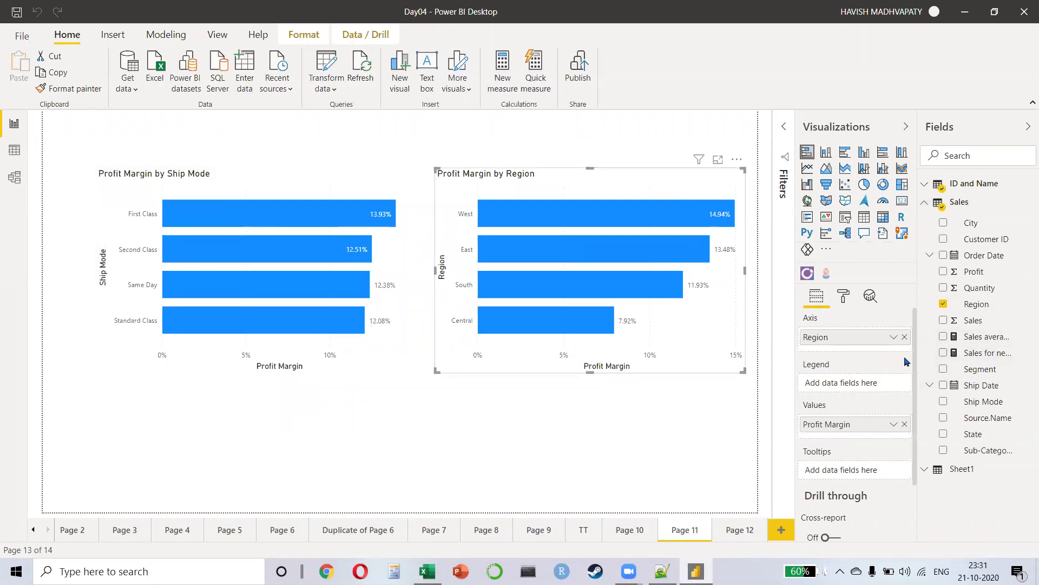
{"action": "left_click_drag", "start_coordinate": [905, 361], "coordinate": [846, 370]}
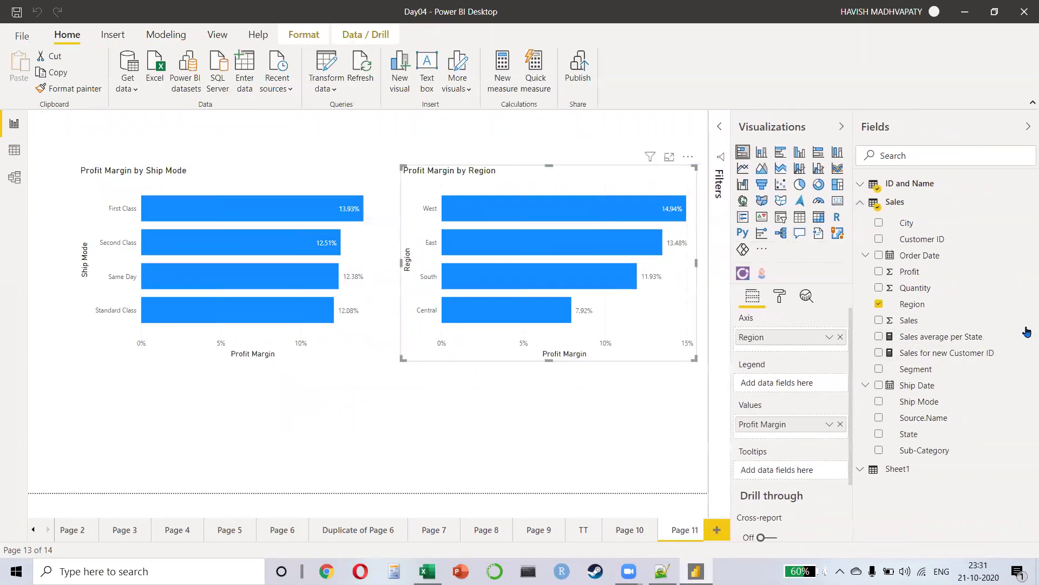
{"action": "left_click", "coordinate": [910, 183]}
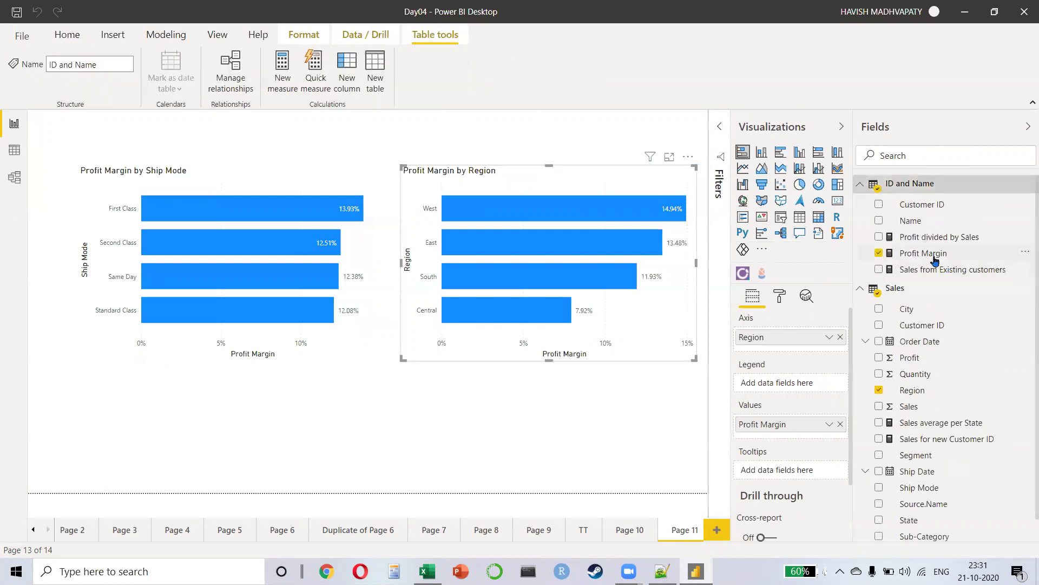
{"action": "left_click", "coordinate": [923, 252]}
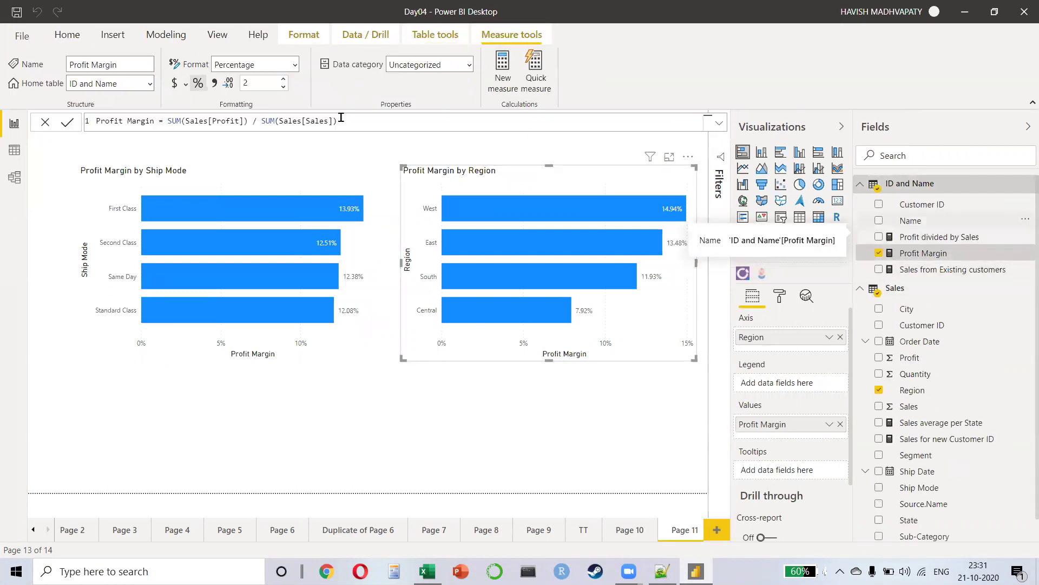
Step: Compare the Profit divided by Sales and Profit Margin formulas, showing DIVIDE's argument hints
{"action": "scroll", "coordinate": [344, 125], "scroll_direction": "up", "scroll_amount": 4}
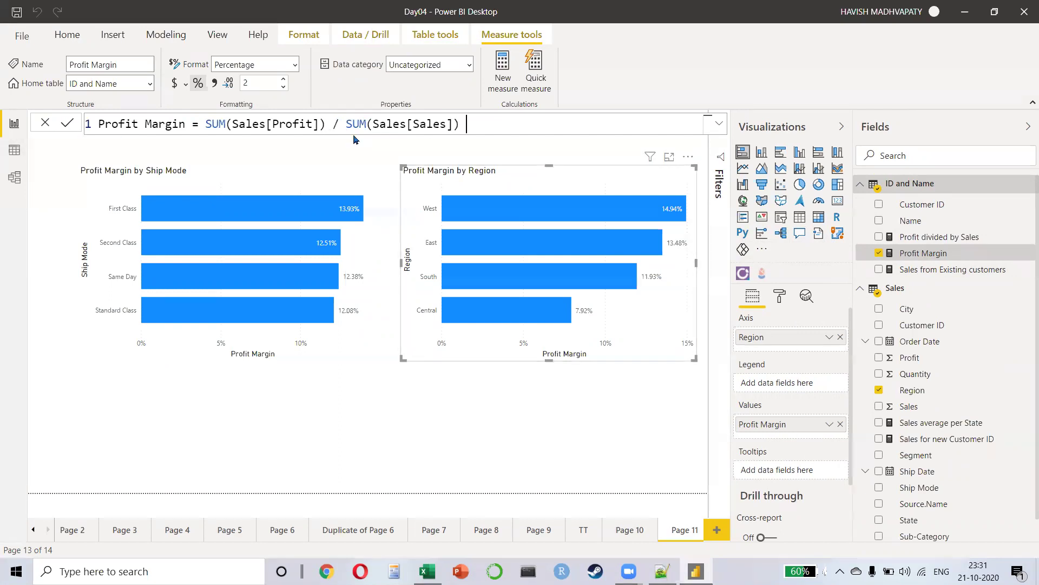
{"action": "left_click", "coordinate": [950, 241]}
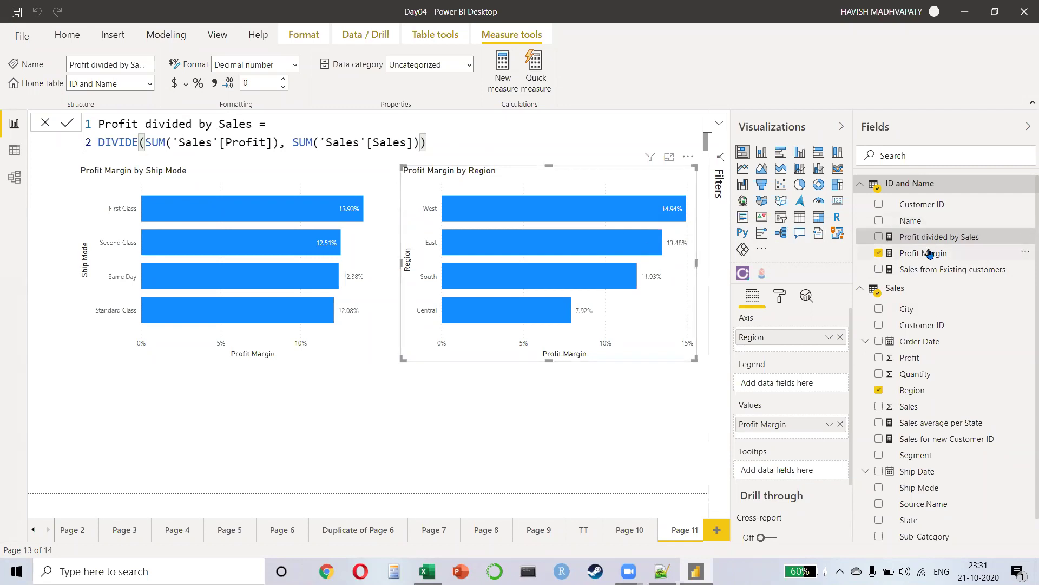
{"action": "left_click", "coordinate": [927, 254]}
{"action": "left_click", "coordinate": [919, 240]}
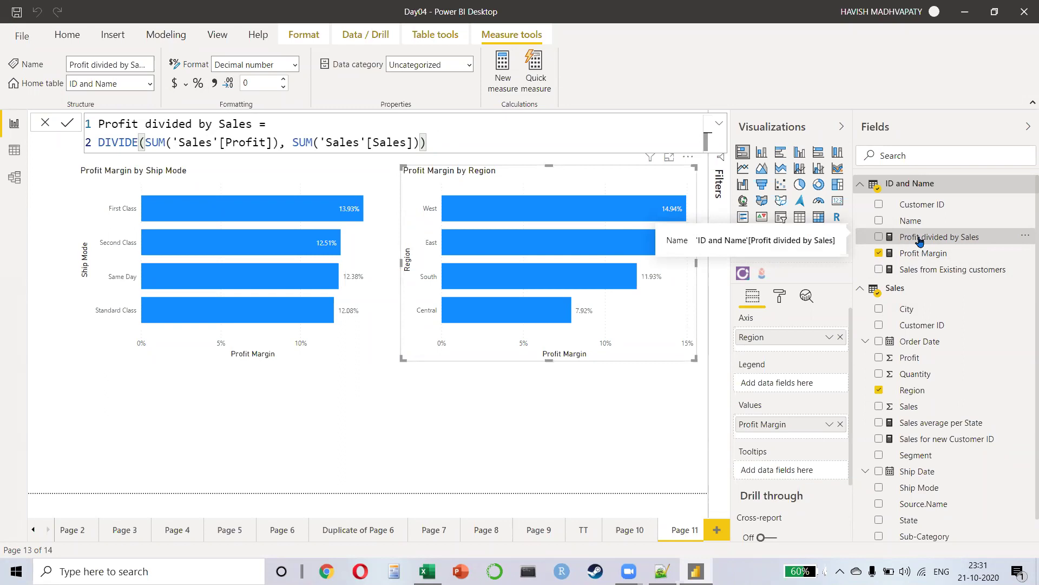
{"action": "left_click", "coordinate": [139, 142]}
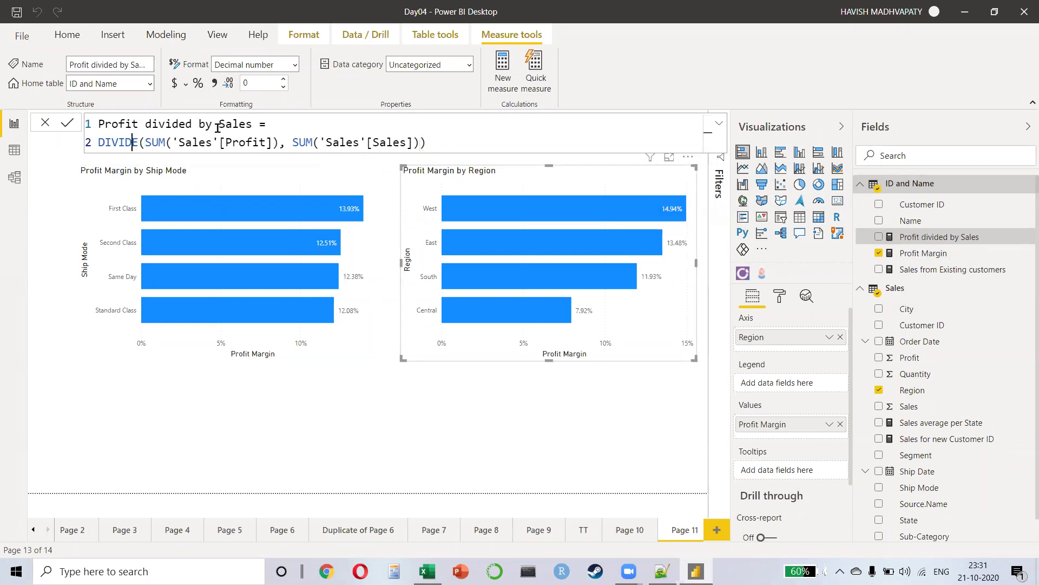
{"action": "key", "text": "Right"}
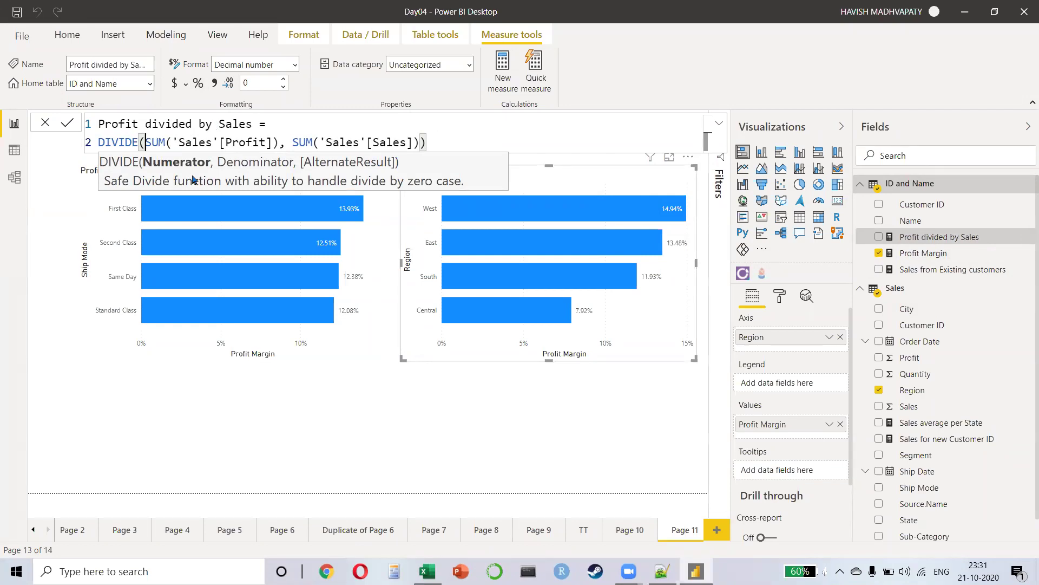
Step: Return to the Profit Margin formula, then open Page 12's new-versus-existing customer sales chart
{"action": "left_click", "coordinate": [942, 253]}
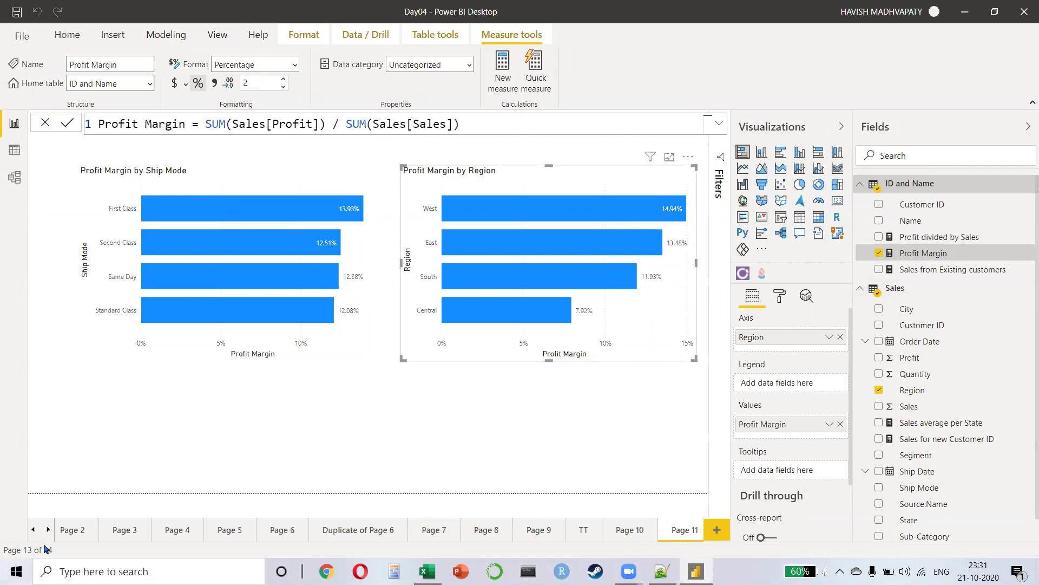
{"action": "left_click", "coordinate": [48, 529]}
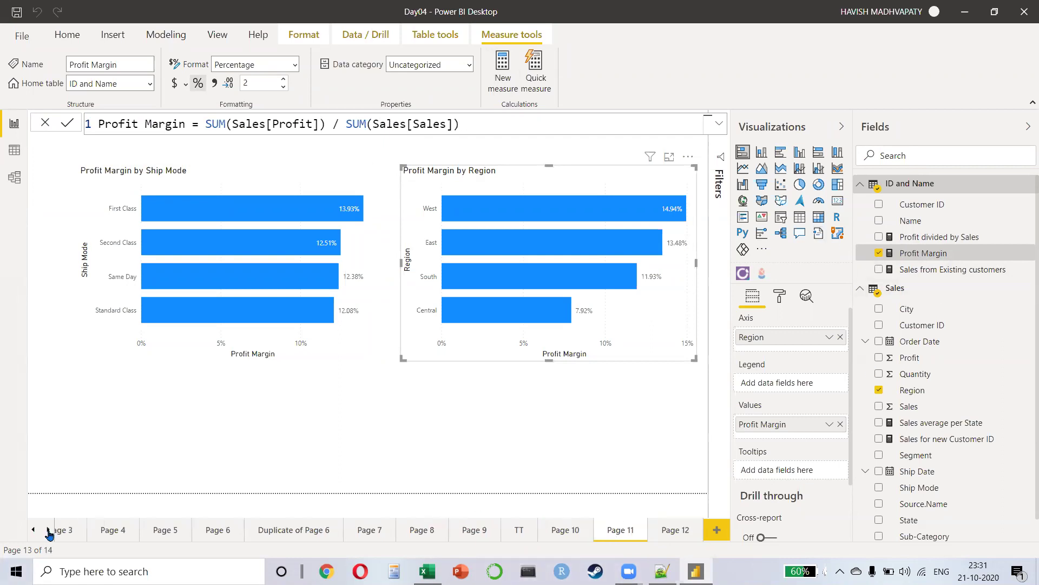
{"action": "left_click", "coordinate": [681, 537]}
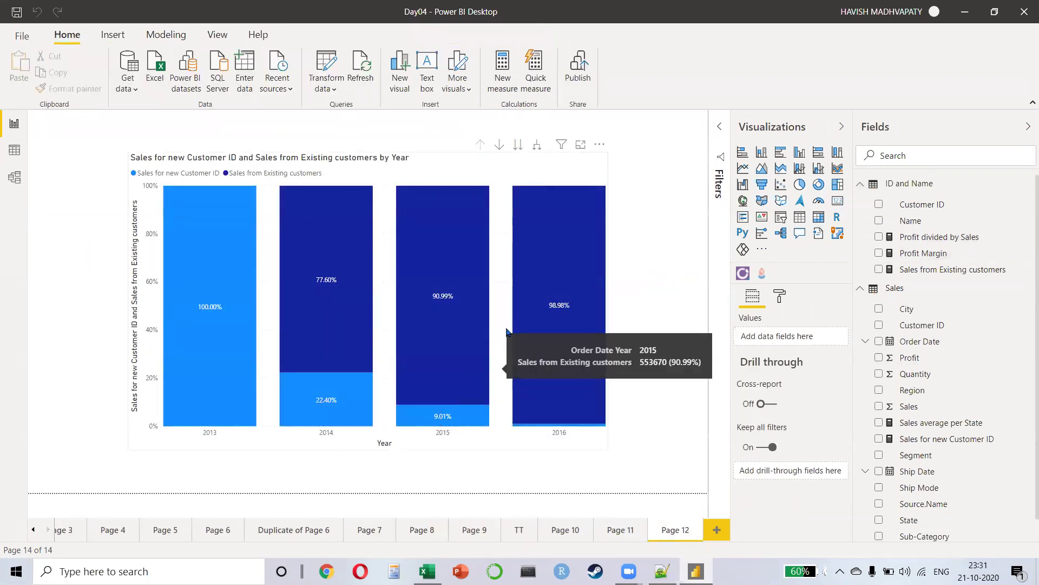
Step: Select the 100% stacked column chart and show the Sales for new Customer ID measure's DAX
{"action": "left_click", "coordinate": [433, 441]}
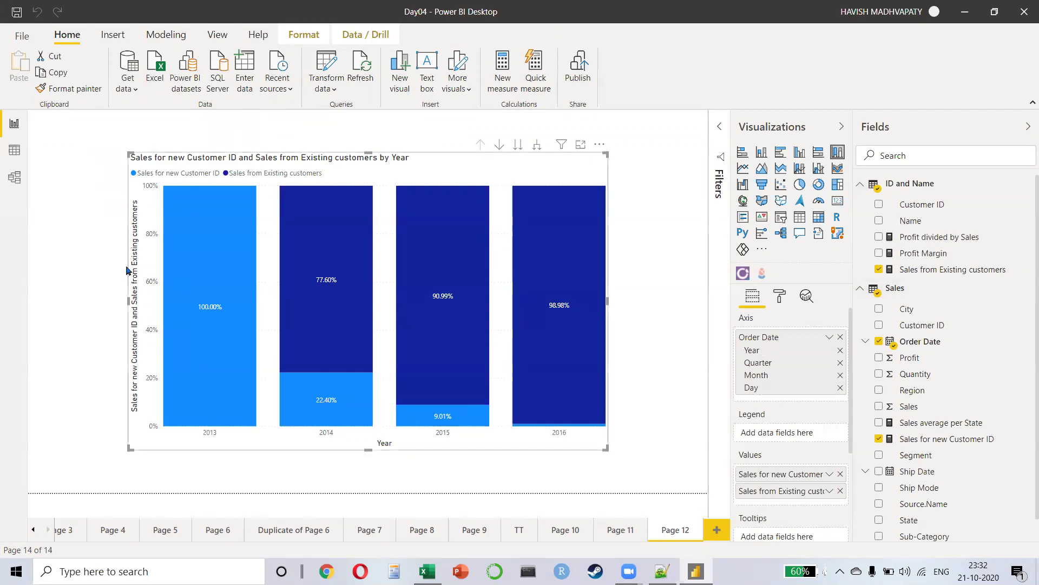
{"action": "mouse_move", "coordinate": [461, 221]}
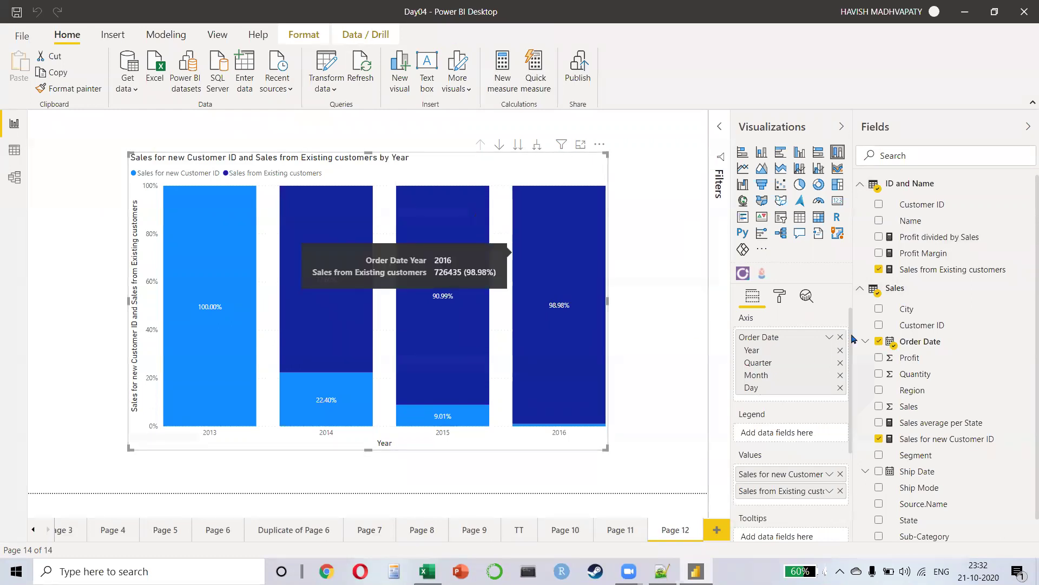
{"action": "left_click", "coordinate": [952, 269]}
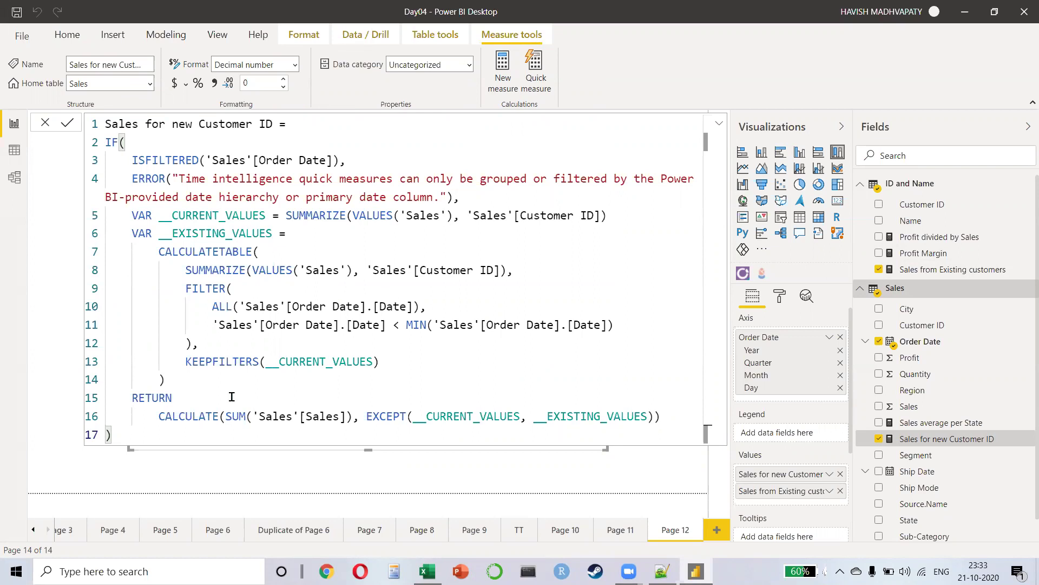
Step: Highlight the ALL functions and the KEEPFILTERS line in the Sales for new Customer ID formula
{"action": "double_click", "coordinate": [197, 288]}
{"action": "double_click", "coordinate": [232, 306]}
{"action": "left_click_drag", "start_coordinate": [199, 362], "coordinate": [201, 344]}
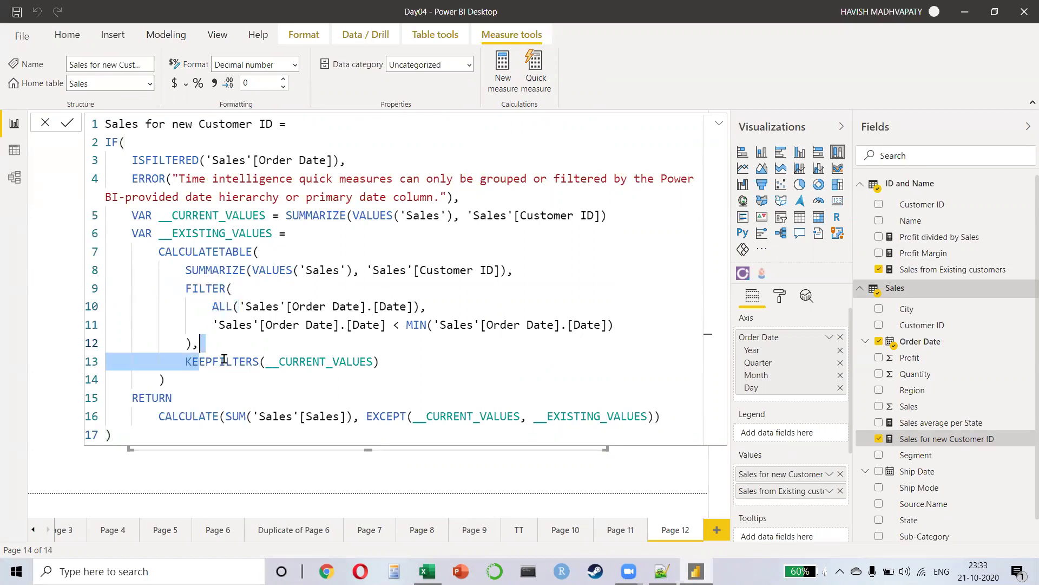
{"action": "left_click", "coordinate": [63, 381]}
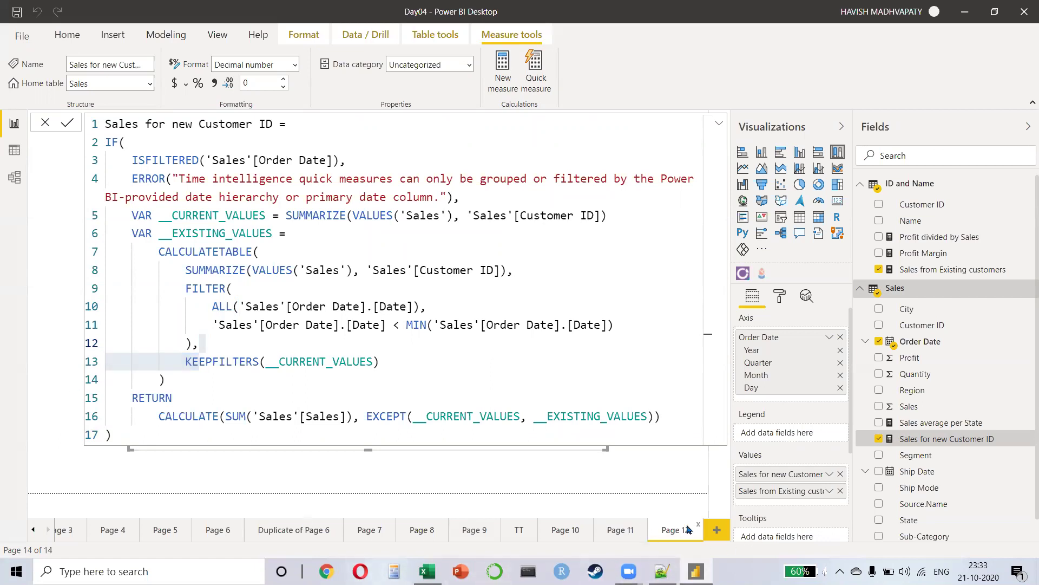
Step: Add blank Page 13 to the report, then search Windows for Chrome
{"action": "left_click", "coordinate": [714, 531]}
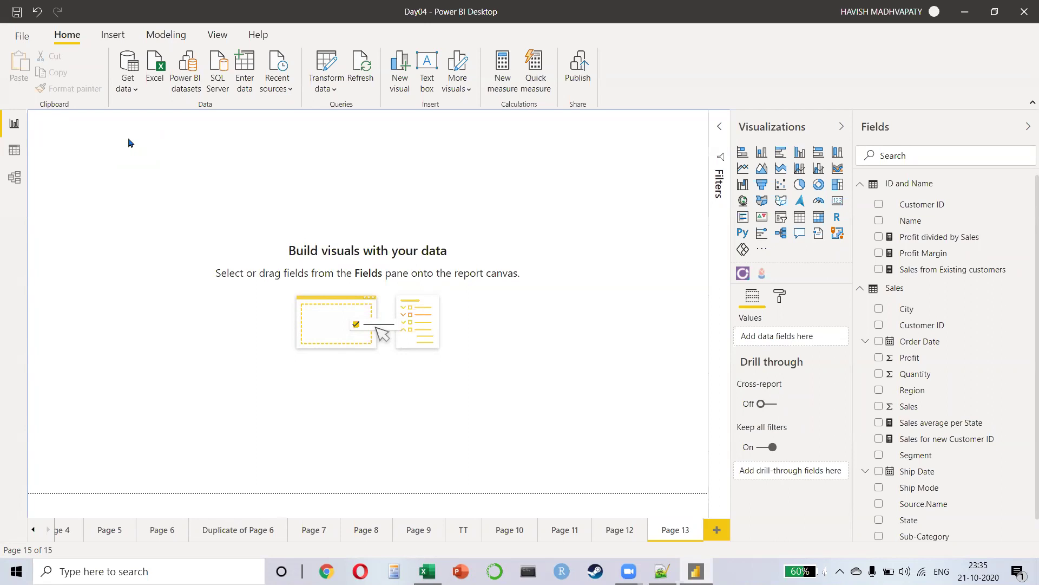
{"action": "key", "text": "alt+Tab"}
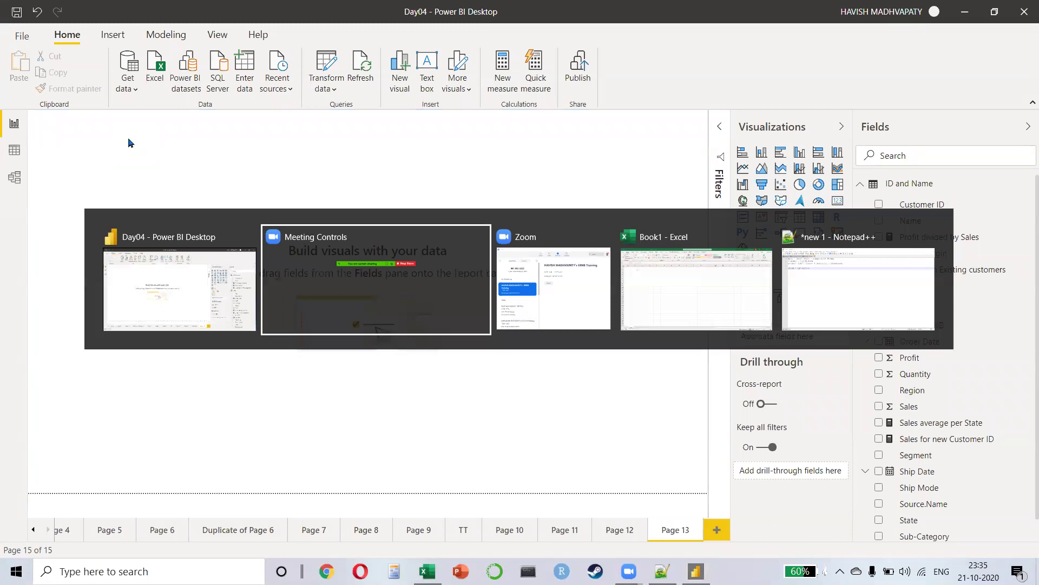
{"action": "key", "text": "super"}
Step: Launch Google Chrome and open a new browser tab
{"action": "type", "text": "CHR"}
{"action": "key", "text": "Return"}
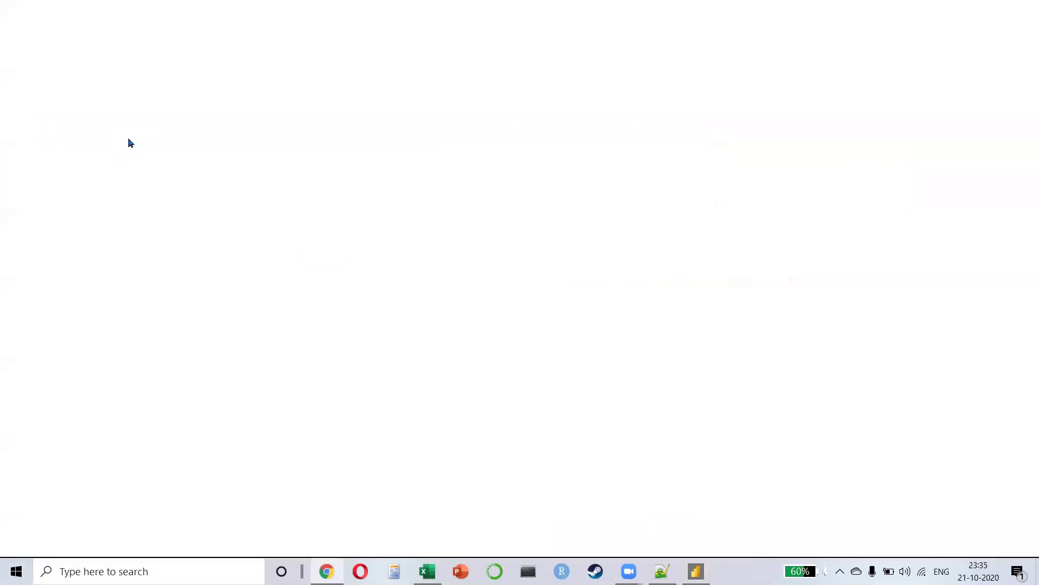
{"action": "left_click", "coordinate": [799, 10]}
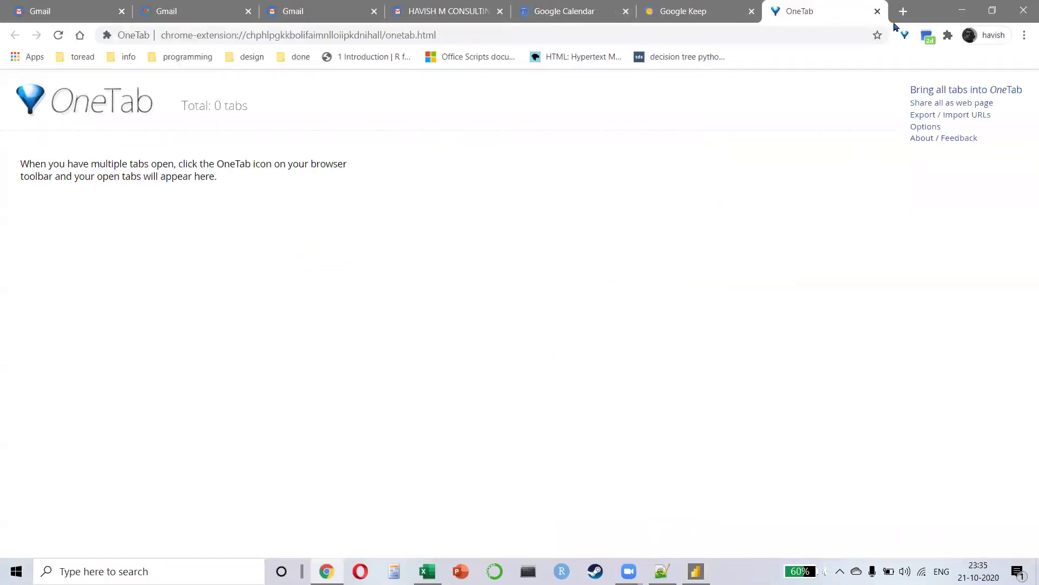
{"action": "key", "text": "ctrl+n"}
{"action": "key", "text": "alt+Tab"}
{"action": "key", "text": "alt+Tab"}
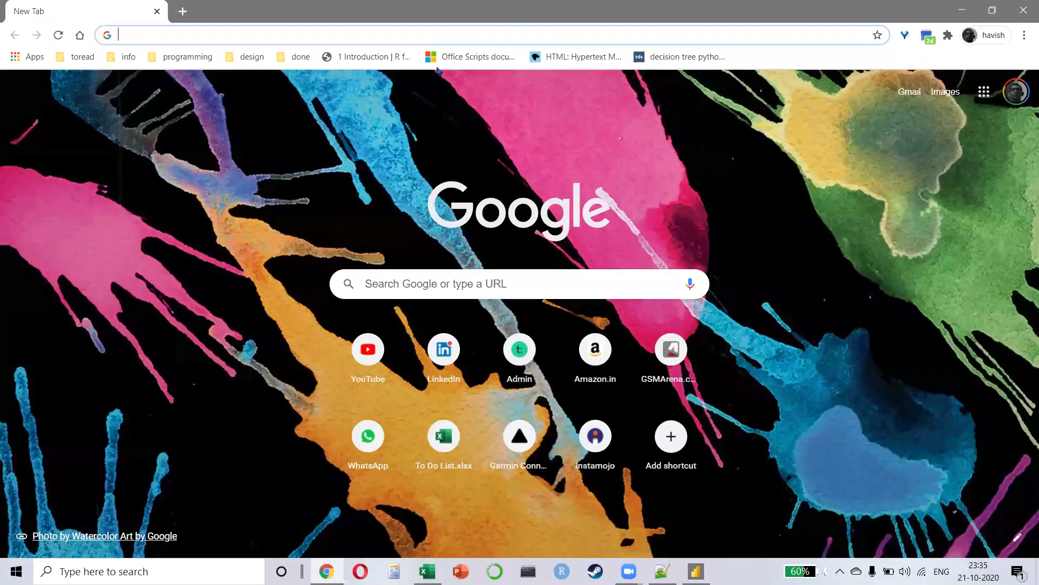
Step: Search the web for 'CONTEXT TRANSITION' and open the theexcelclub.com article
{"action": "left_click", "coordinate": [330, 28]}
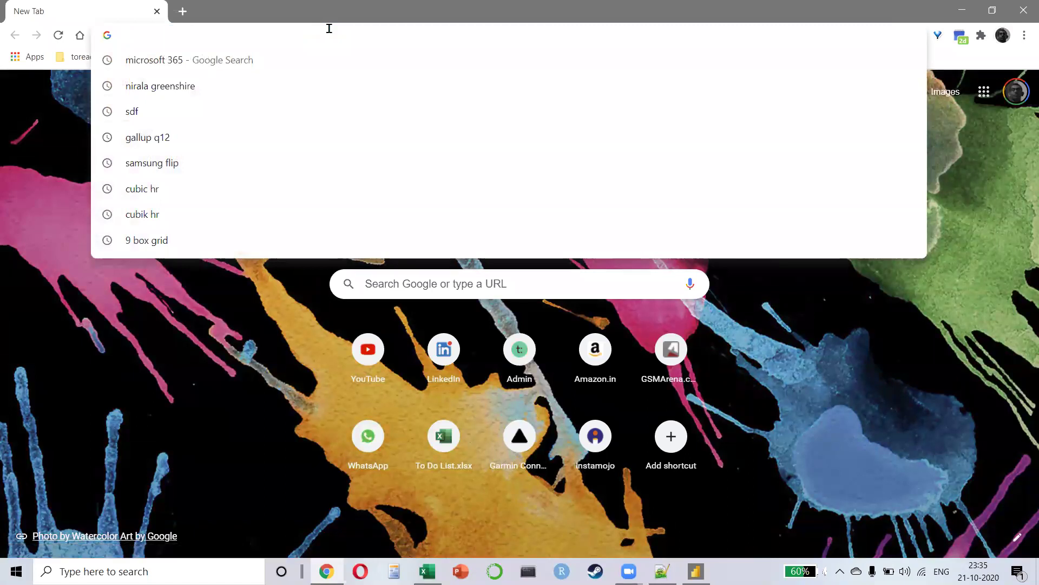
{"action": "type", "text": "CONTEXT "}
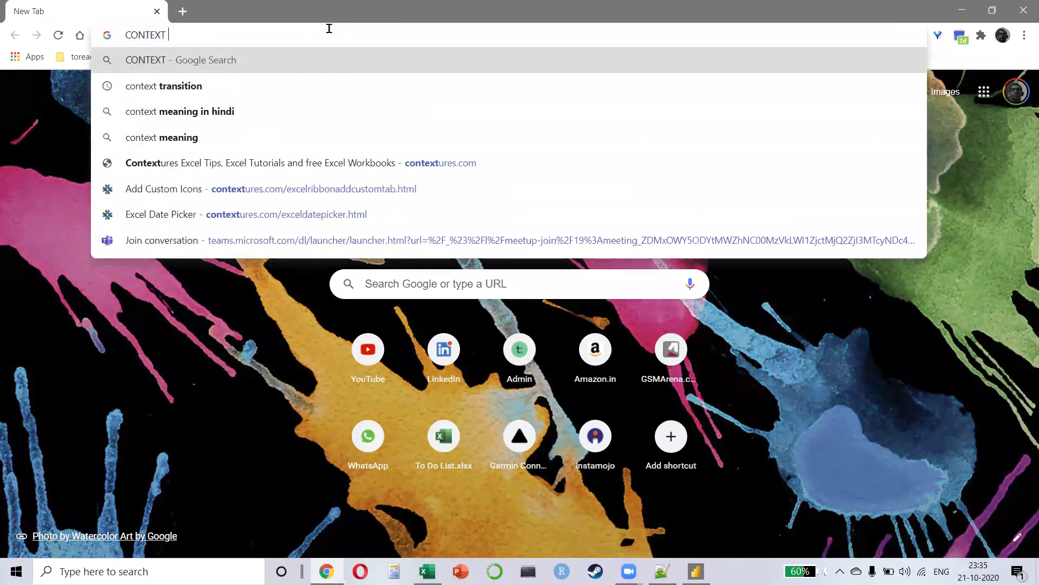
{"action": "type", "text": "TRANSITION"}
{"action": "key", "text": "Return"}
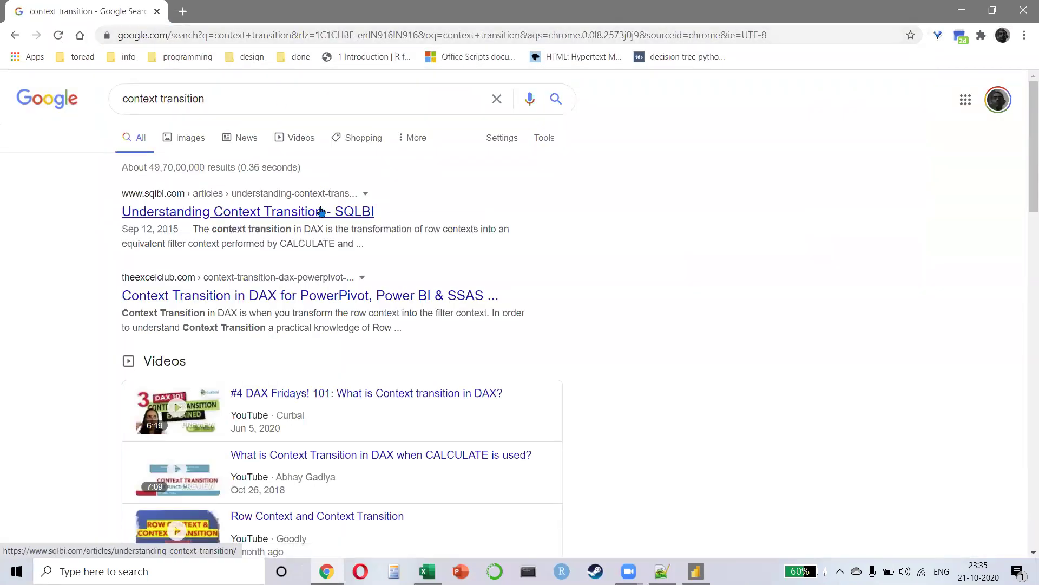
{"action": "left_click", "coordinate": [248, 299]}
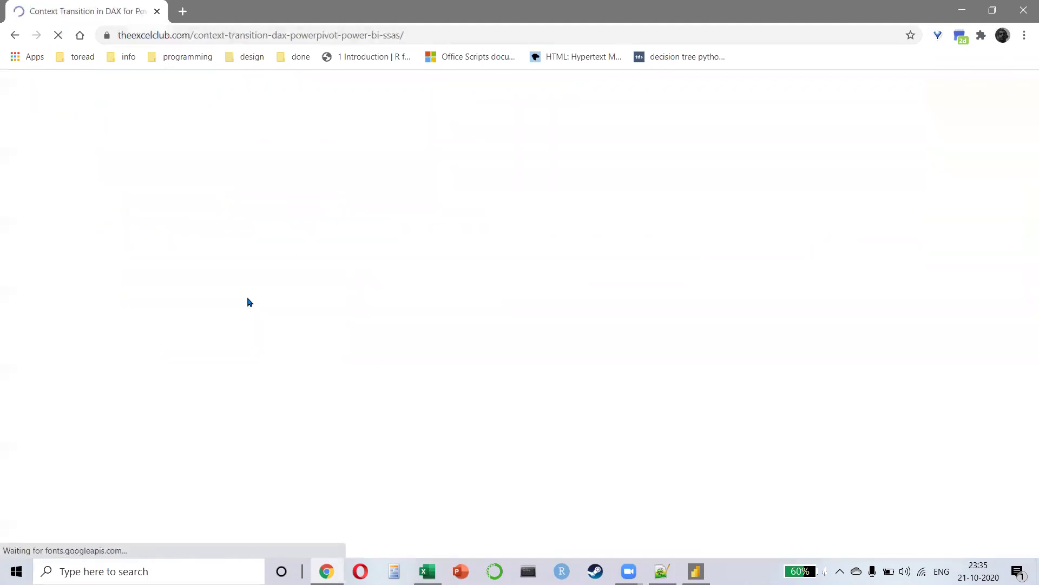
Step: Scroll through the article, highlighting the Context Transition heading and part of the page address
{"action": "scroll", "coordinate": [250, 302], "scroll_direction": "down", "scroll_amount": 20}
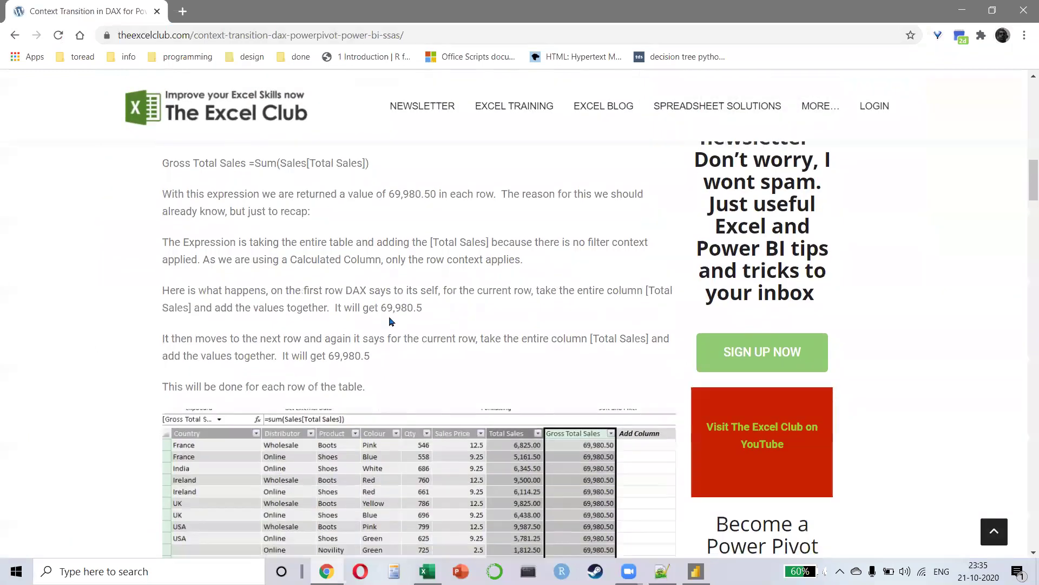
{"action": "scroll", "coordinate": [389, 324], "scroll_direction": "down", "scroll_amount": 10}
{"action": "scroll", "coordinate": [223, 237], "scroll_direction": "up", "scroll_amount": 4}
{"action": "left_click_drag", "start_coordinate": [223, 237], "coordinate": [368, 223]}
{"action": "scroll", "coordinate": [356, 239], "scroll_direction": "up", "scroll_amount": 20}
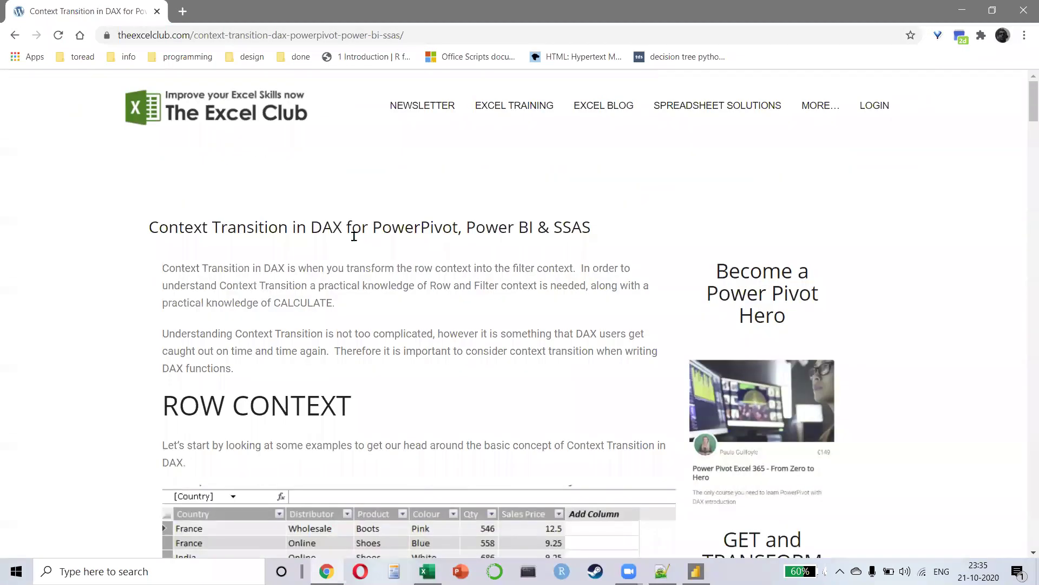
{"action": "scroll", "coordinate": [354, 236], "scroll_direction": "down", "scroll_amount": 20}
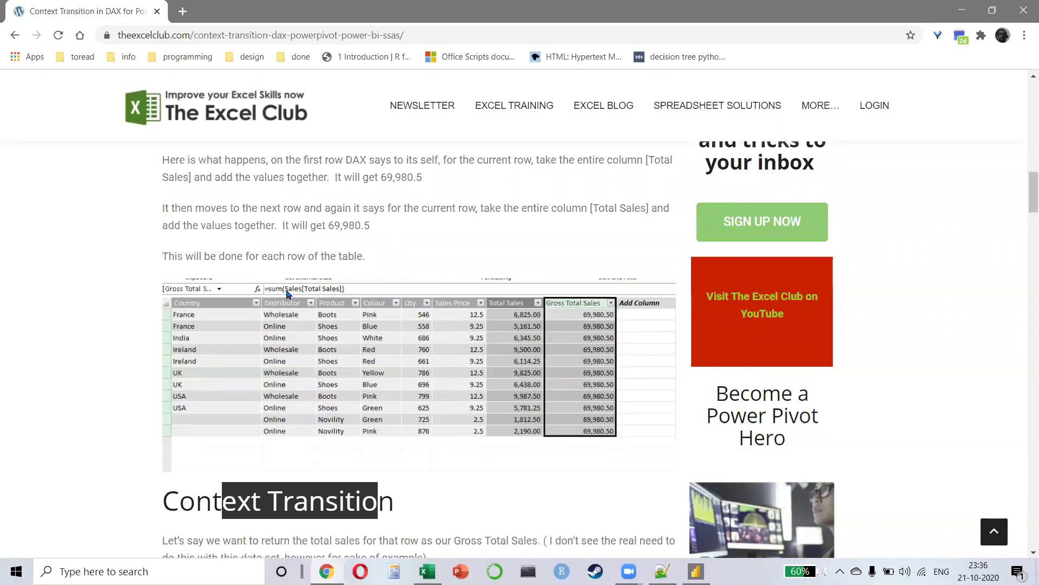
{"action": "left_click_drag", "start_coordinate": [160, 35], "coordinate": [356, 43]}
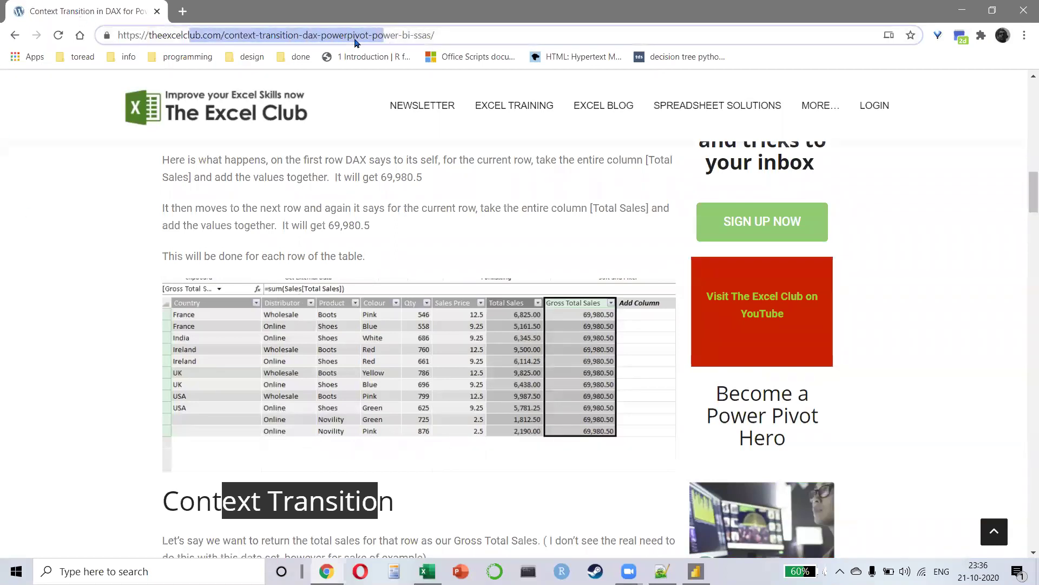
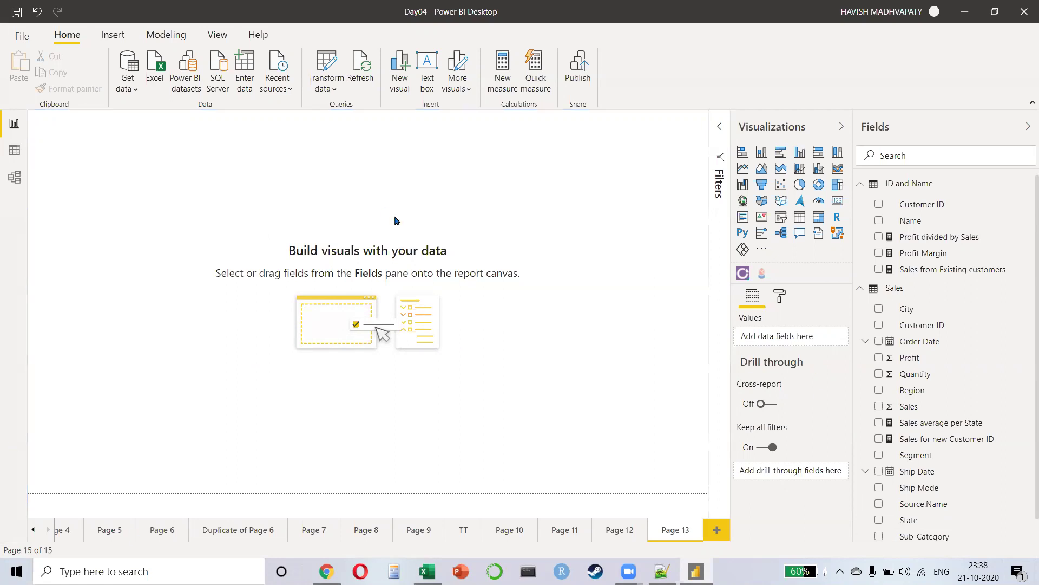
Step: Show the formatting options for the empty Page 13, then switch over to Chrome
{"action": "left_click", "coordinate": [777, 306]}
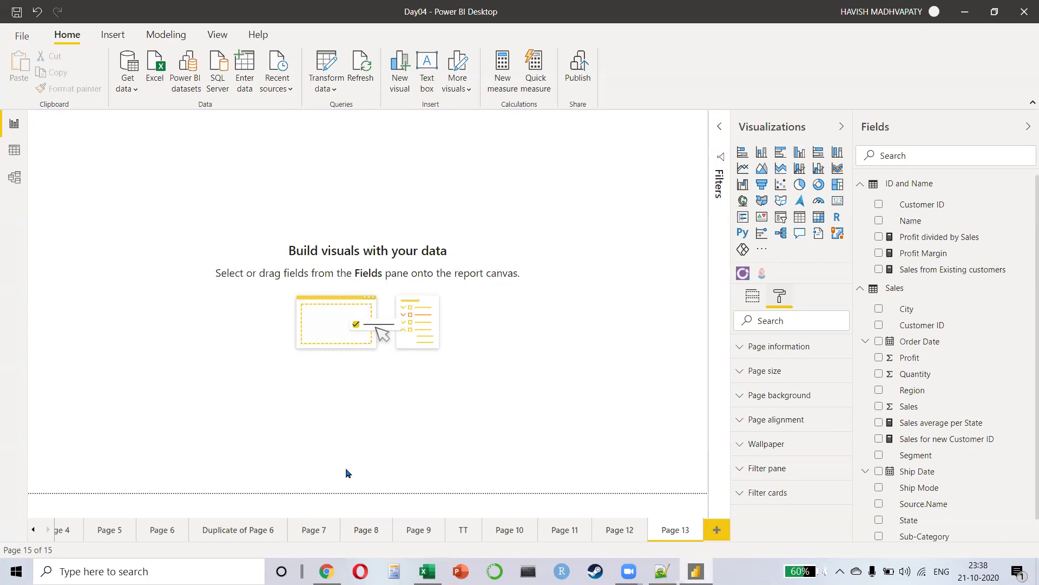
{"action": "key", "text": "alt+Tab"}
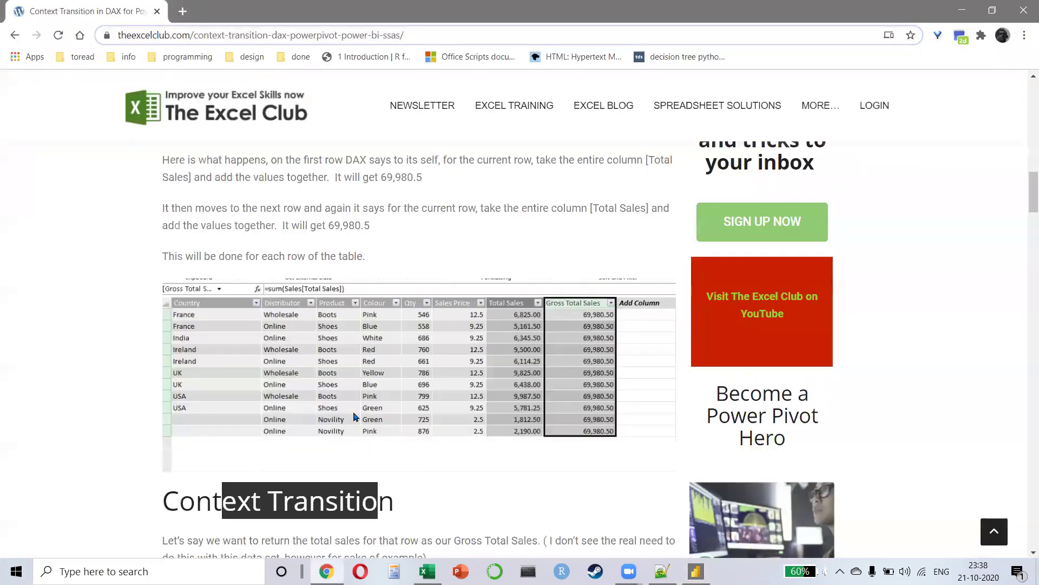
Step: Open Gmail in a new tab, switch to the consulting account's mailbox, and close the personal inbox
{"action": "key", "text": "ctrl+t"}
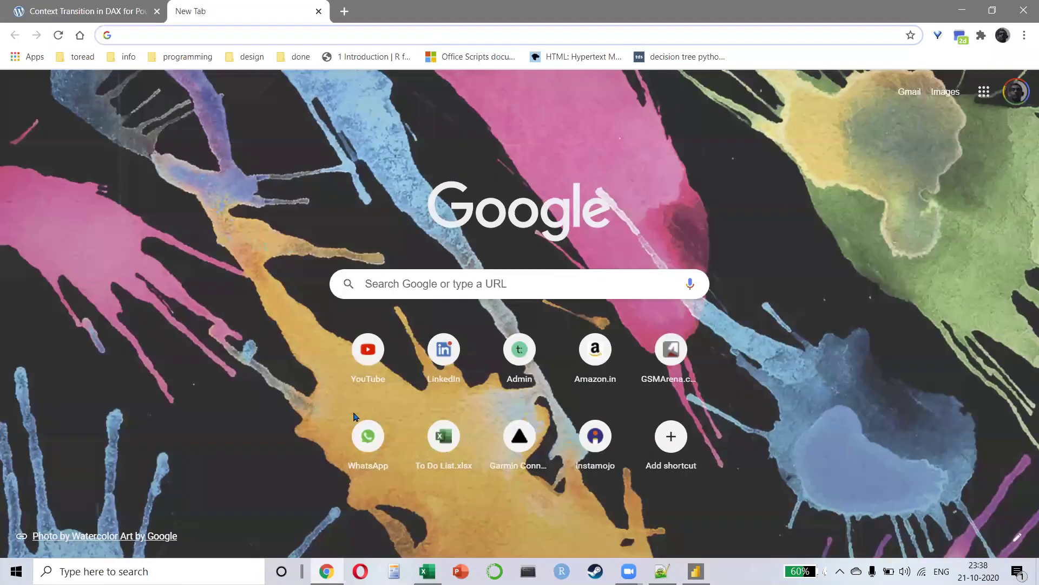
{"action": "type", "text": "GMA"}
{"action": "key", "text": "Return"}
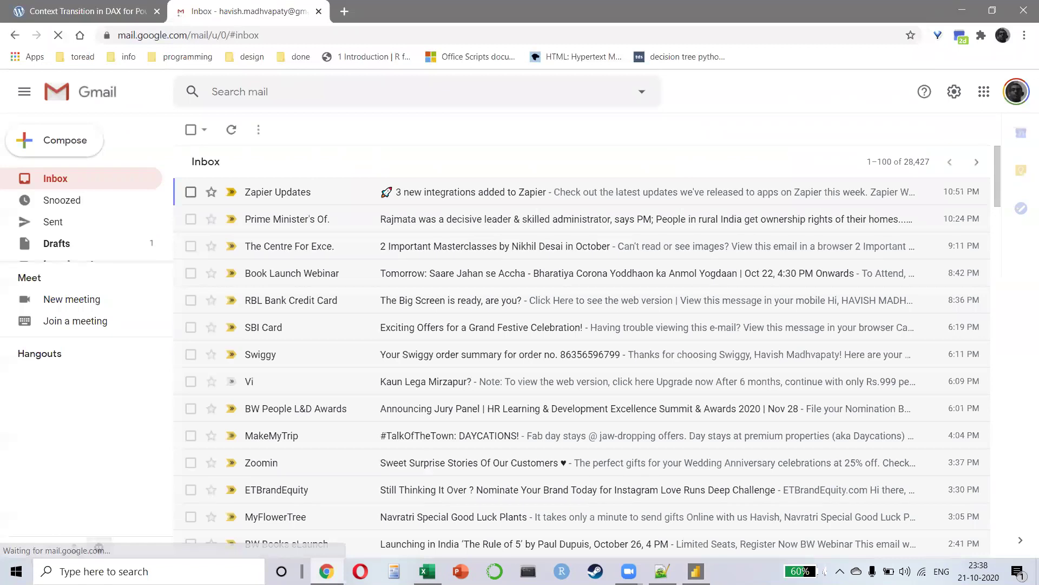
{"action": "left_click", "coordinate": [1011, 86]}
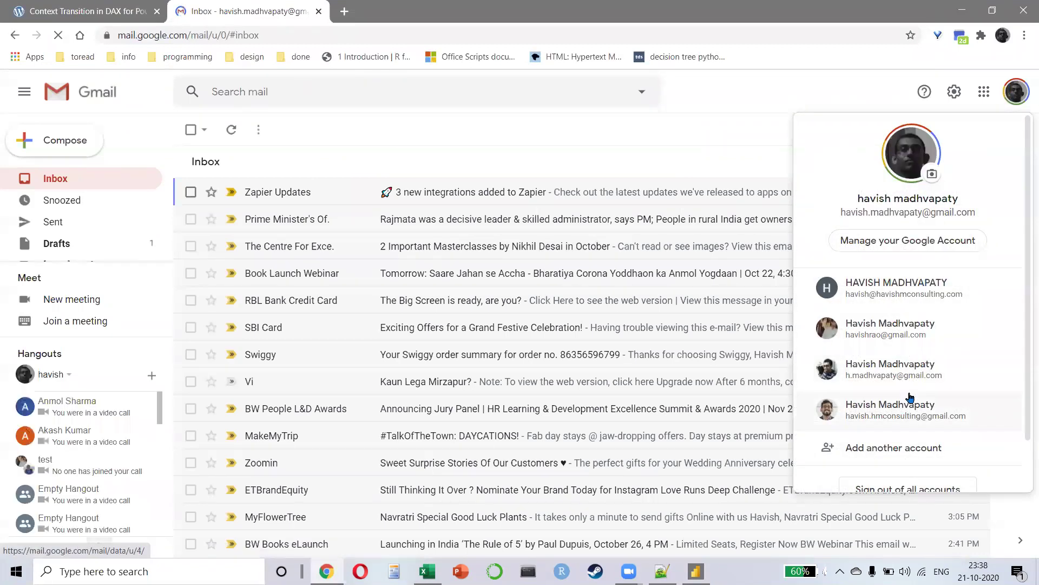
{"action": "left_click", "coordinate": [897, 293]}
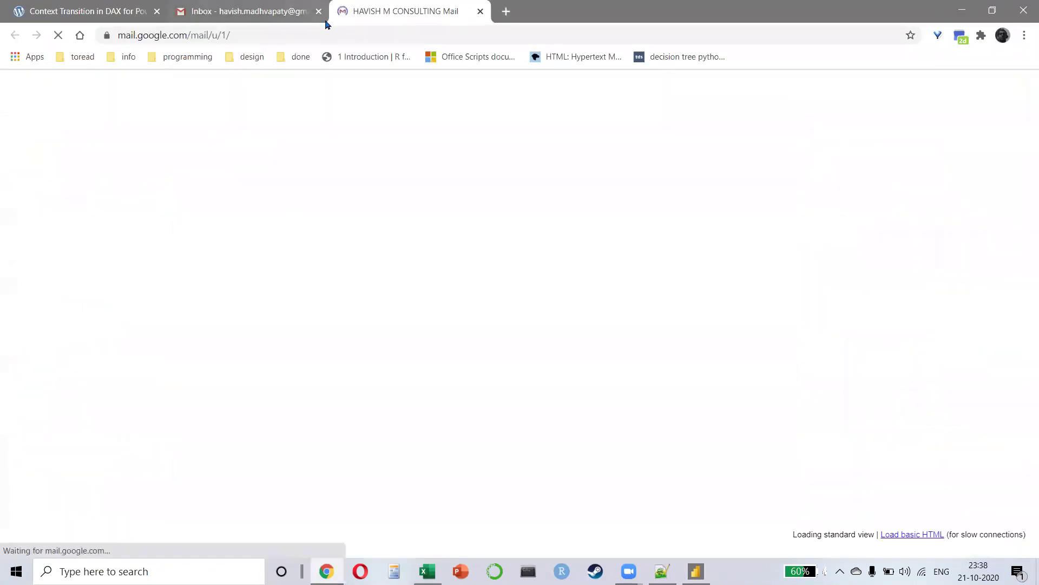
{"action": "left_click", "coordinate": [319, 12]}
Step: Check the Zoom meeting email in the consulting inbox, then return to the article
{"action": "left_click", "coordinate": [161, 13]}
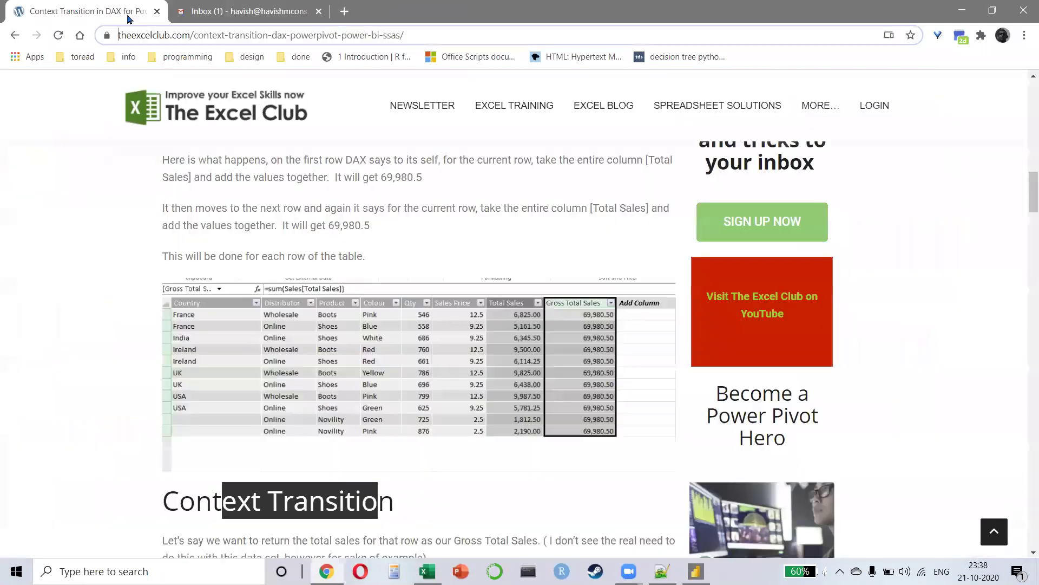
{"action": "left_click", "coordinate": [237, 5]}
{"action": "left_click", "coordinate": [235, 160]}
{"action": "left_click", "coordinate": [63, 84]}
{"action": "left_click", "coordinate": [86, 11]}
Step: Clear the heading highlight and scroll back to the top of the Context Transition article
{"action": "left_click", "coordinate": [234, 198]}
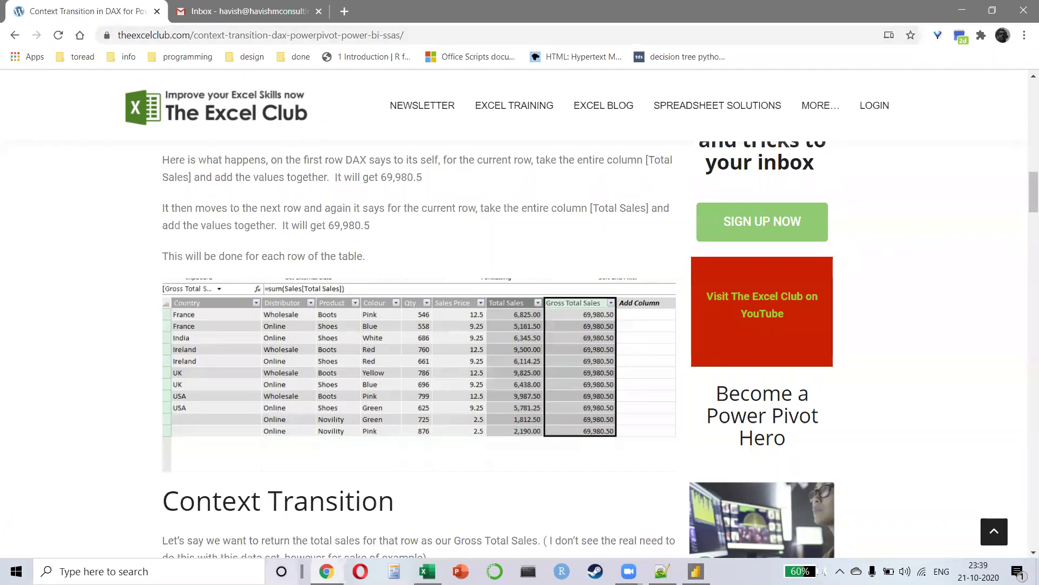
{"action": "scroll", "coordinate": [388, 334], "scroll_direction": "down", "scroll_amount": 5}
{"action": "scroll", "coordinate": [387, 333], "scroll_direction": "up", "scroll_amount": 8}
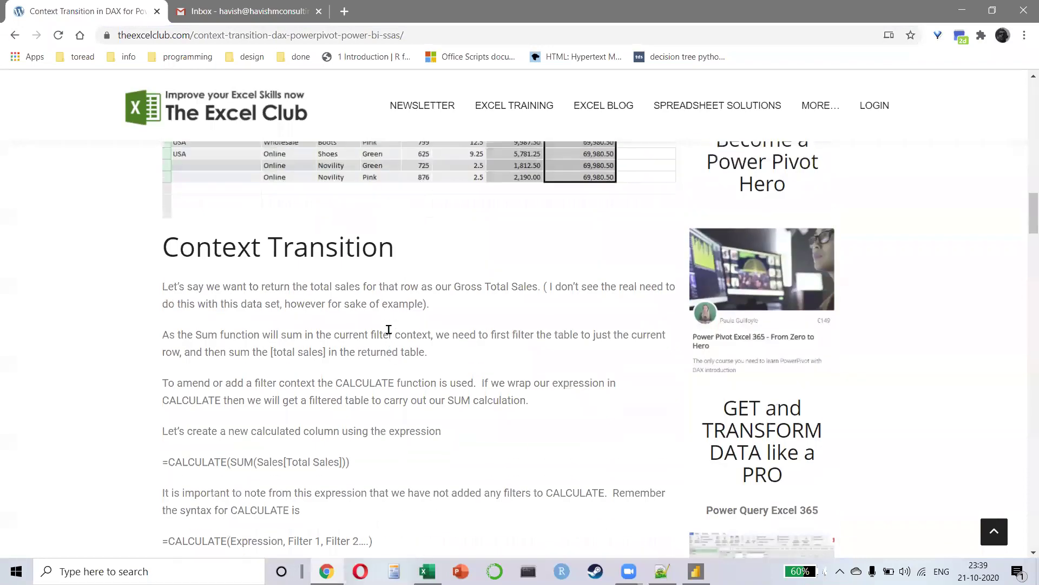
{"action": "scroll", "coordinate": [389, 331], "scroll_direction": "up", "scroll_amount": 10}
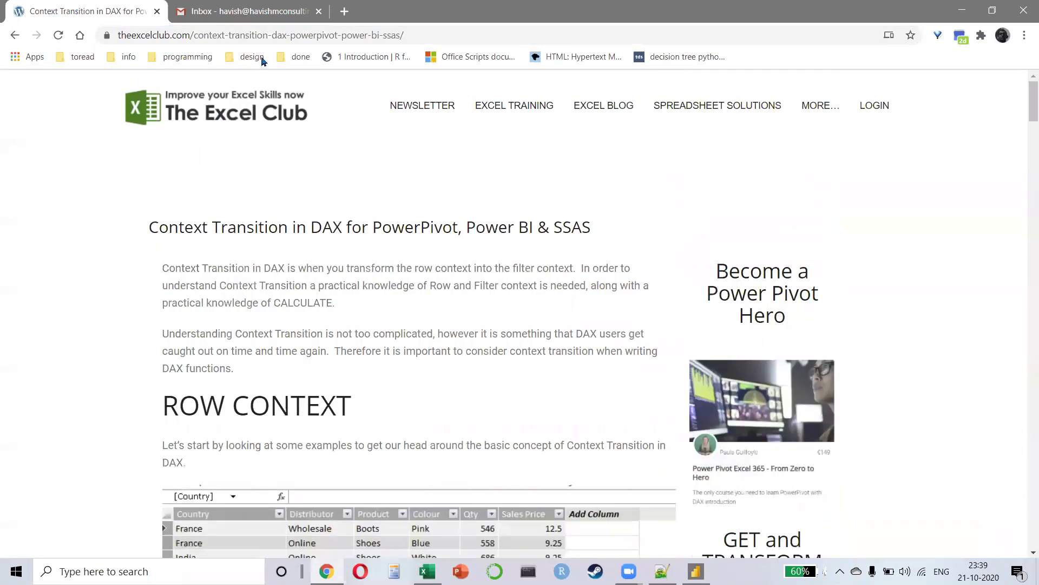
Step: Load the SQLBI website in place of the article and look over its home page
{"action": "left_click", "coordinate": [264, 37]}
{"action": "type", "text": "SQLBI"}
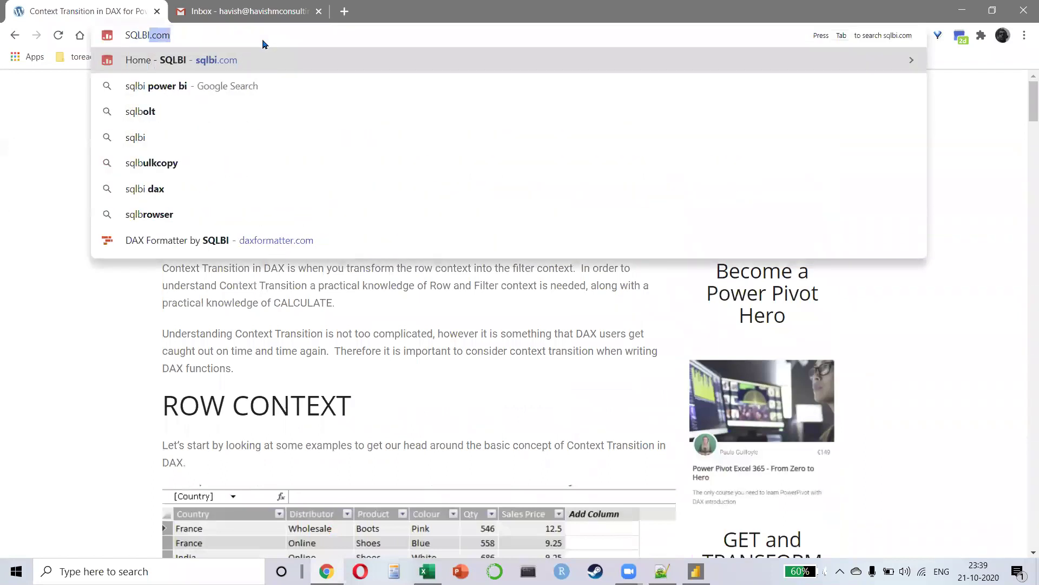
{"action": "key", "text": "Return"}
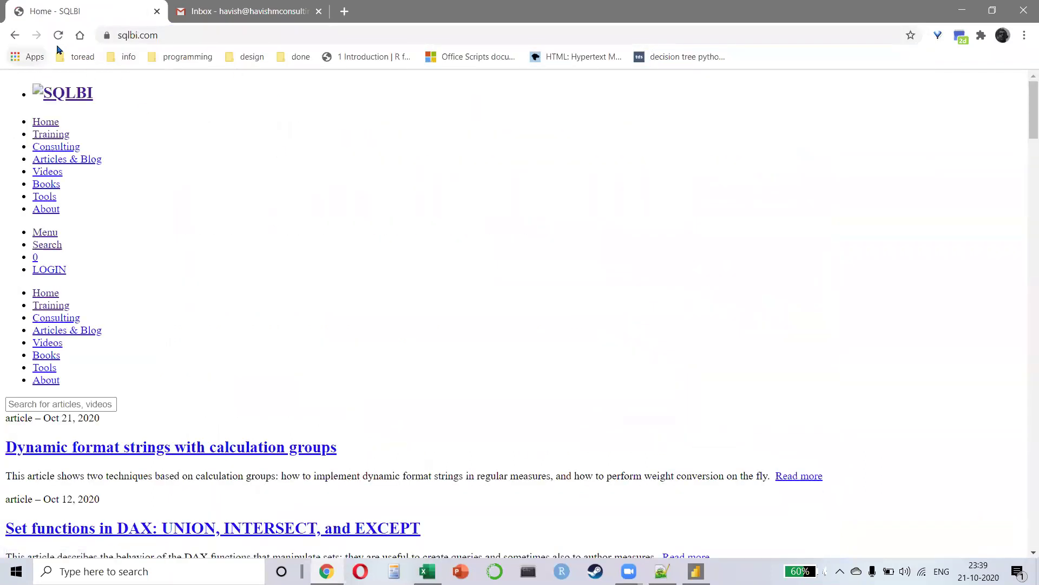
{"action": "left_click", "coordinate": [58, 35]}
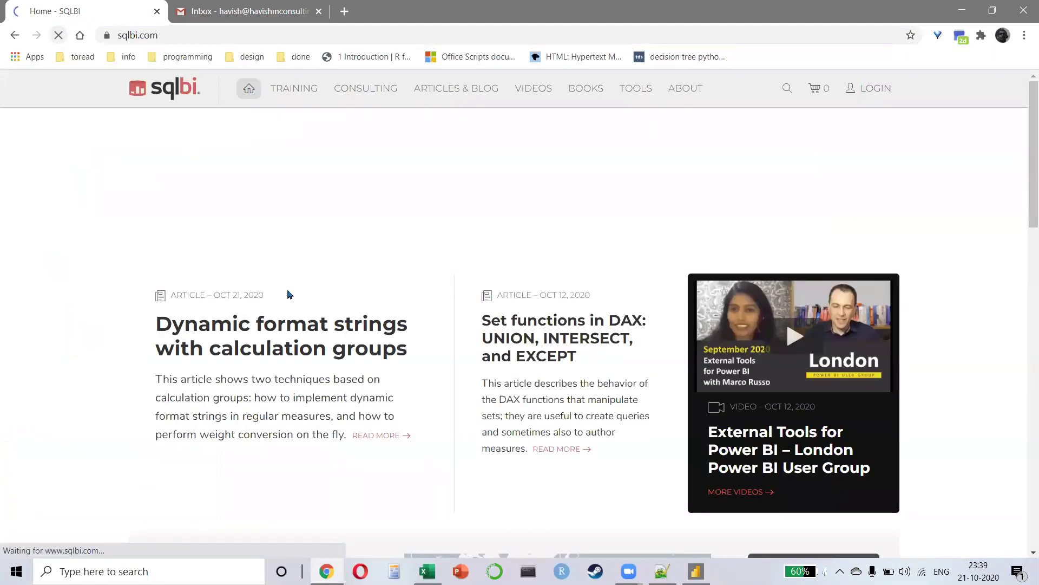
{"action": "scroll", "coordinate": [495, 234], "scroll_direction": "down", "scroll_amount": 20}
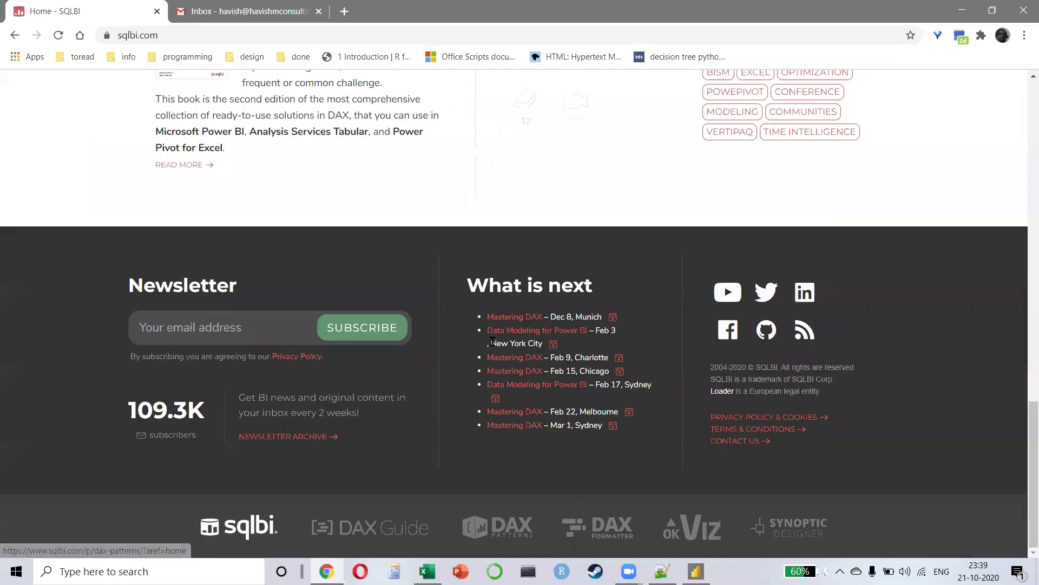
{"action": "scroll", "coordinate": [704, 92], "scroll_direction": "up", "scroll_amount": 5}
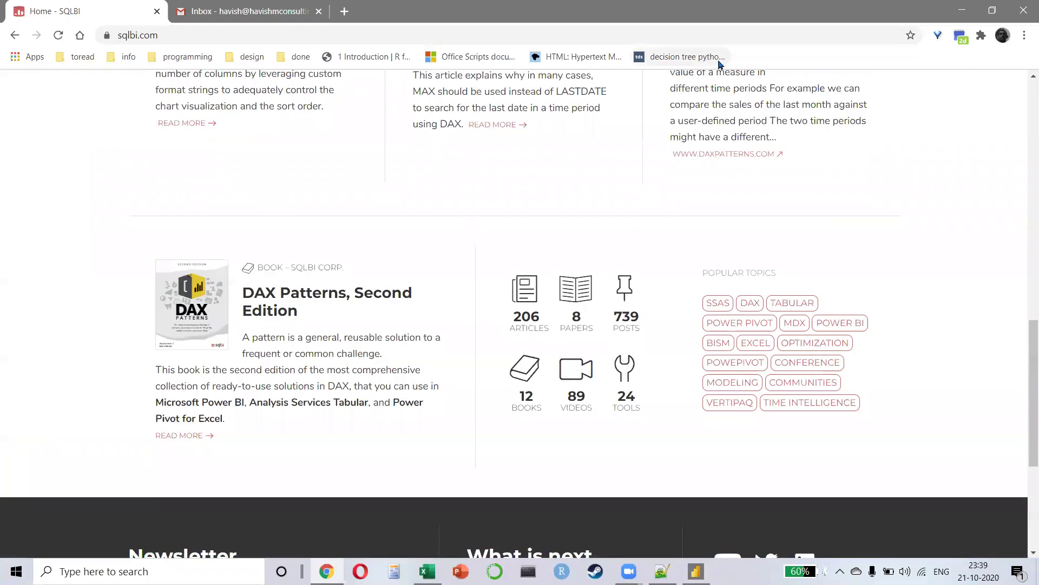
{"action": "scroll", "coordinate": [714, 387], "scroll_direction": "up", "scroll_amount": 10}
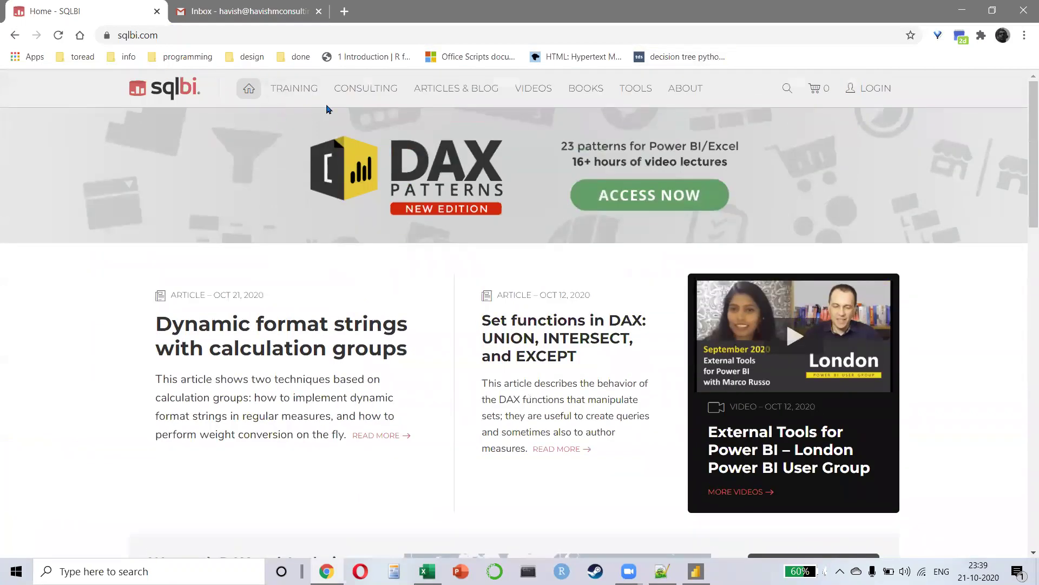
Step: Read through SQLBI's About page, then go back to the SQLBI home page
{"action": "left_click", "coordinate": [683, 88]}
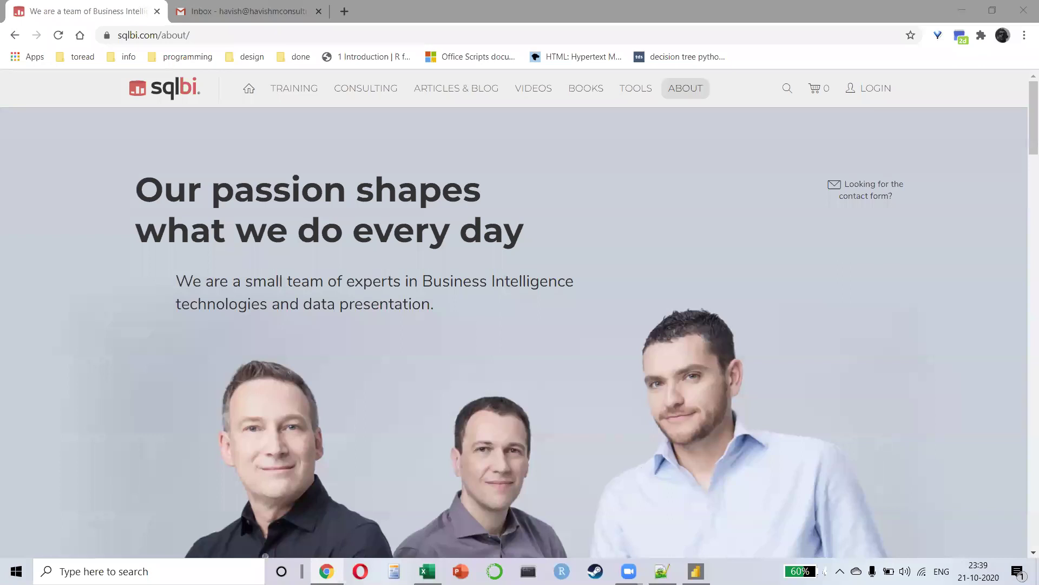
{"action": "key", "text": "Caps_Lock"}
{"action": "scroll", "coordinate": [314, 433], "scroll_direction": "down", "scroll_amount": 3}
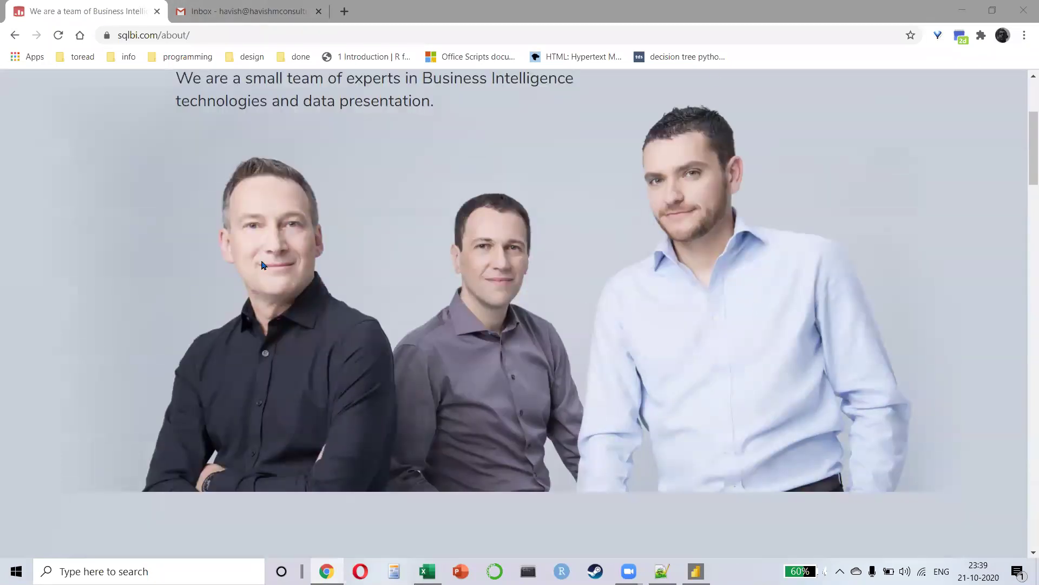
{"action": "scroll", "coordinate": [401, 303], "scroll_direction": "down", "scroll_amount": 3}
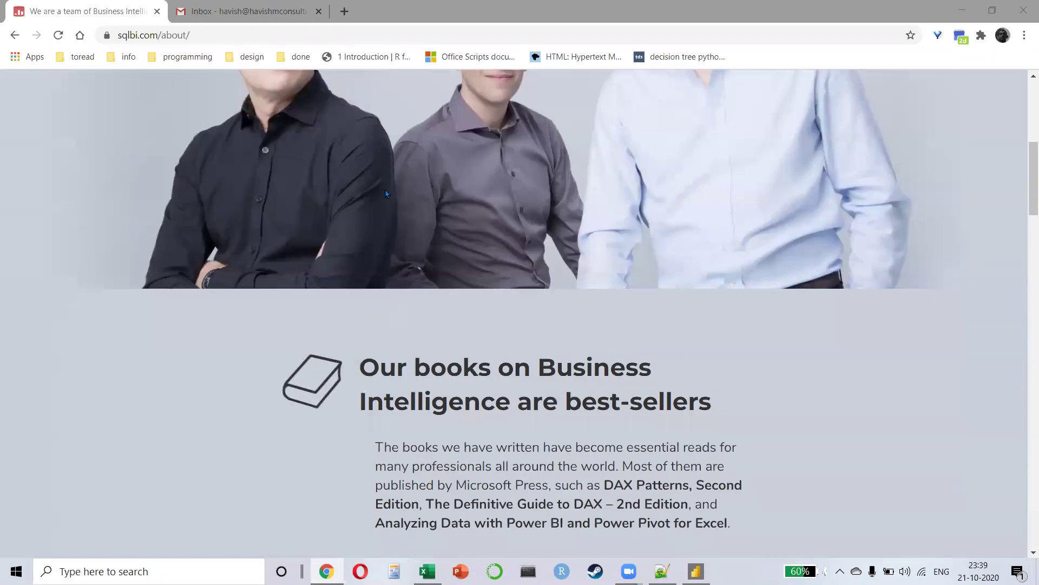
{"action": "scroll", "coordinate": [282, 260], "scroll_direction": "up", "scroll_amount": 2}
{"action": "scroll", "coordinate": [304, 291], "scroll_direction": "up", "scroll_amount": 2}
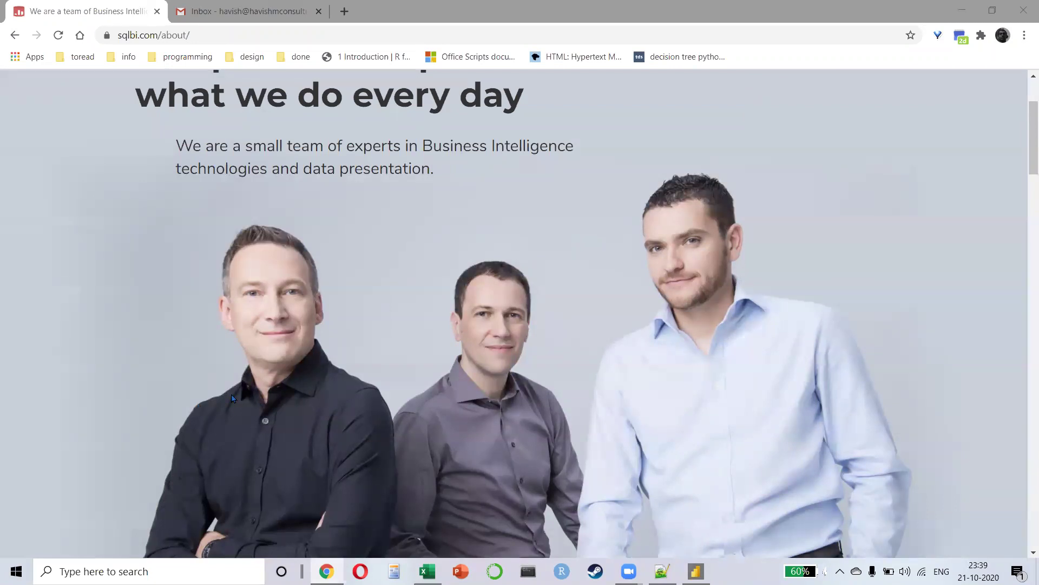
{"action": "scroll", "coordinate": [232, 401], "scroll_direction": "up", "scroll_amount": 1}
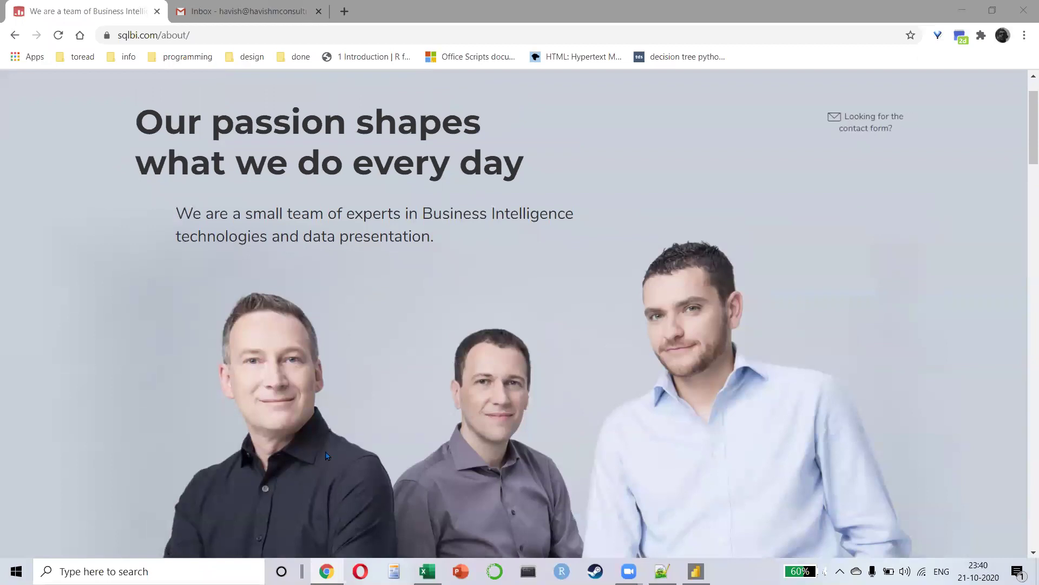
{"action": "scroll", "coordinate": [327, 455], "scroll_direction": "up", "scroll_amount": 1}
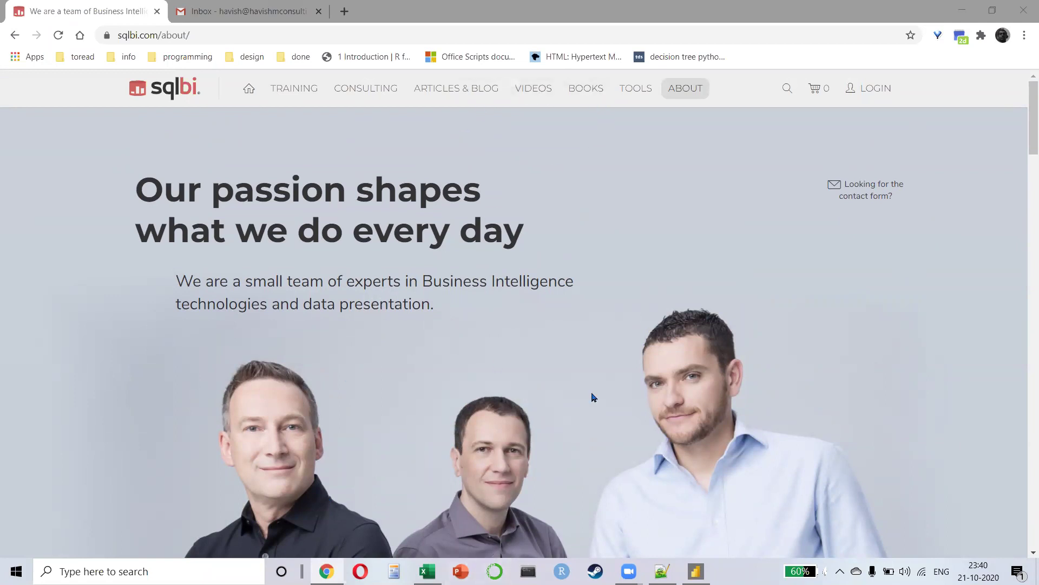
{"action": "scroll", "coordinate": [625, 386], "scroll_direction": "down", "scroll_amount": 15}
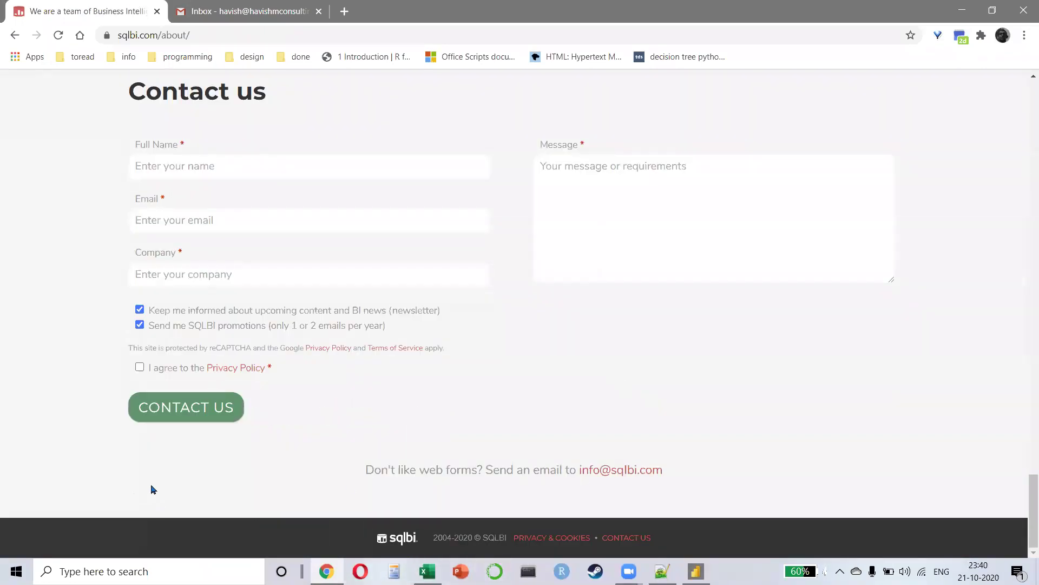
{"action": "left_click", "coordinate": [14, 34]}
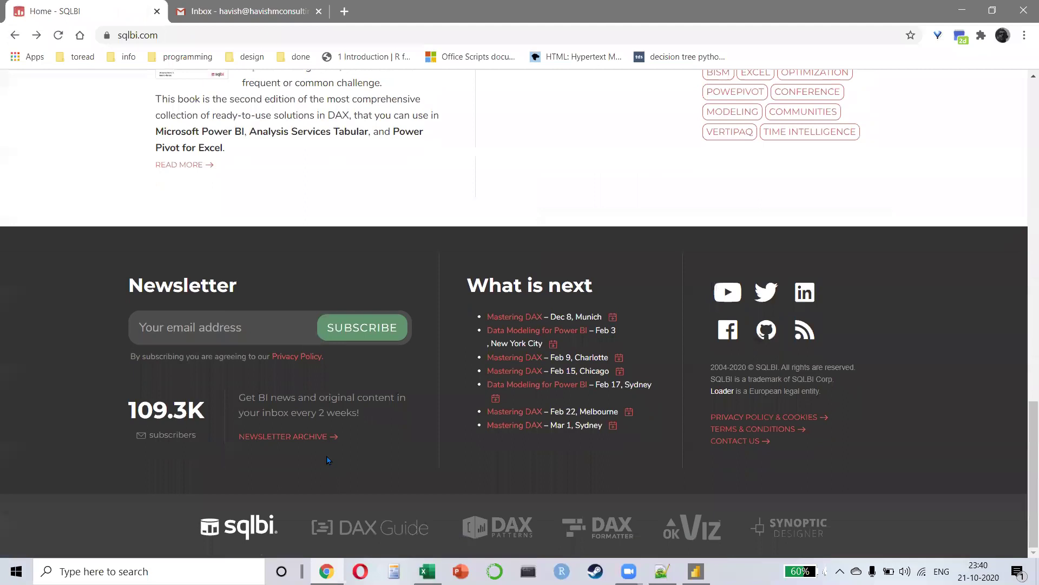
{"action": "left_click", "coordinate": [511, 535]}
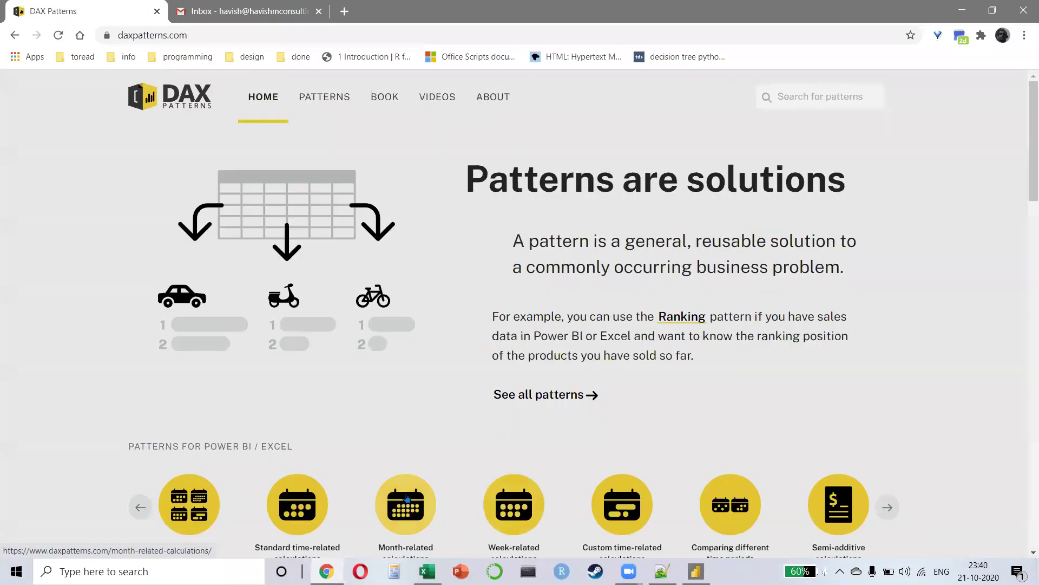
{"action": "left_click_drag", "start_coordinate": [635, 241], "coordinate": [817, 240]}
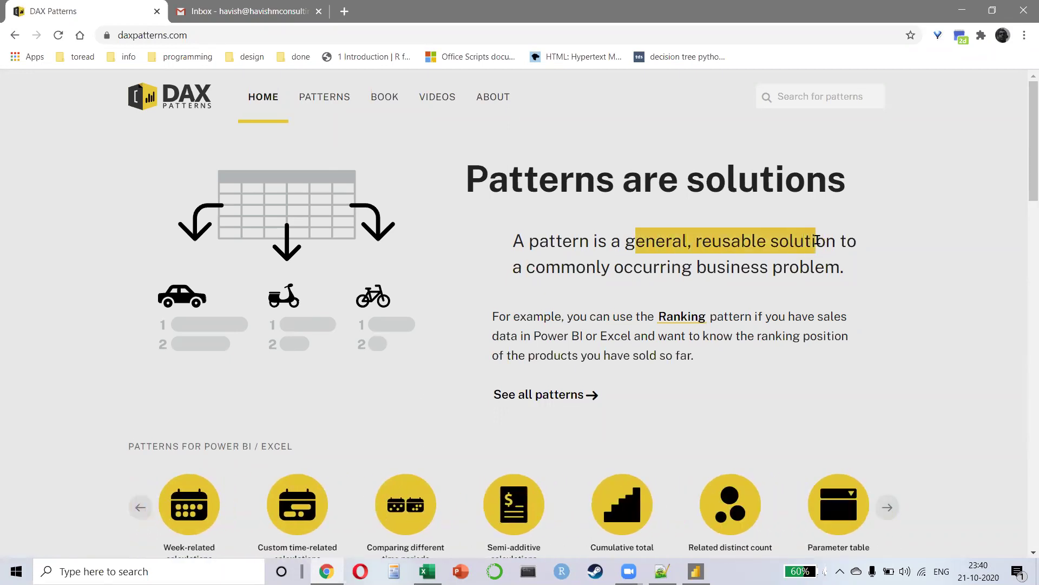
{"action": "scroll", "coordinate": [394, 392], "scroll_direction": "down", "scroll_amount": 3}
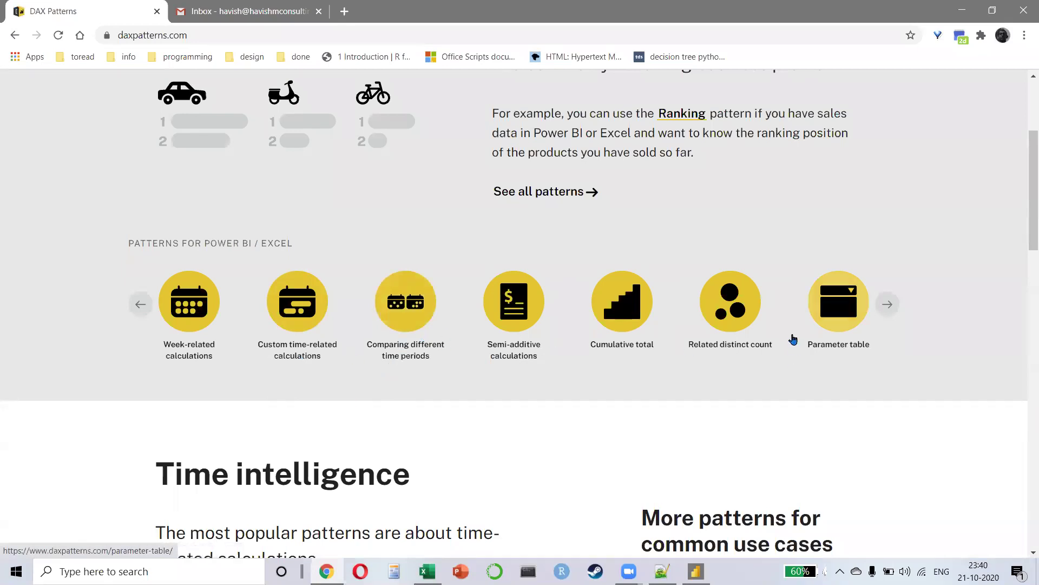
{"action": "left_click", "coordinate": [881, 306]}
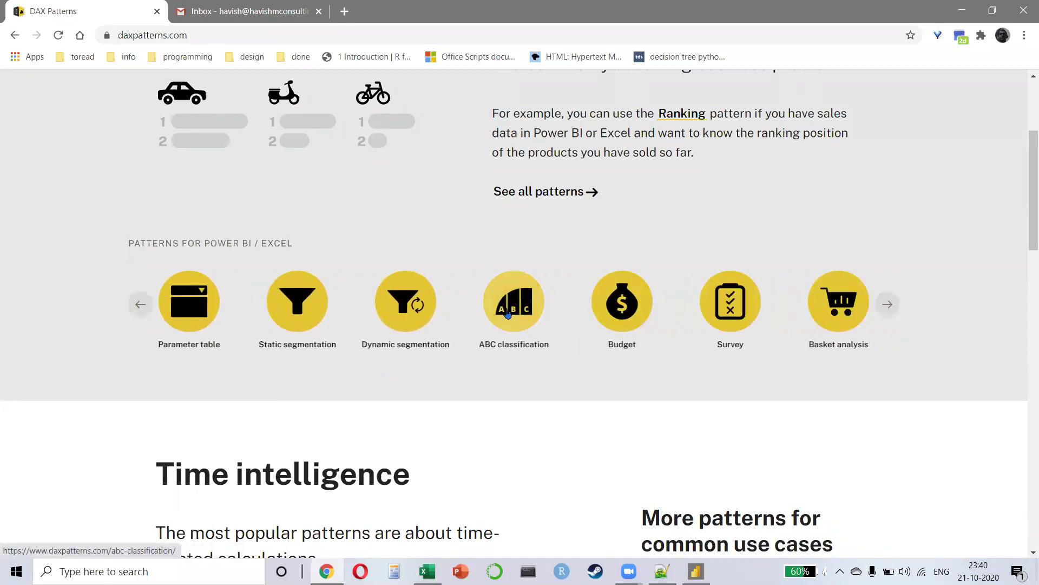
{"action": "left_click", "coordinate": [722, 309]}
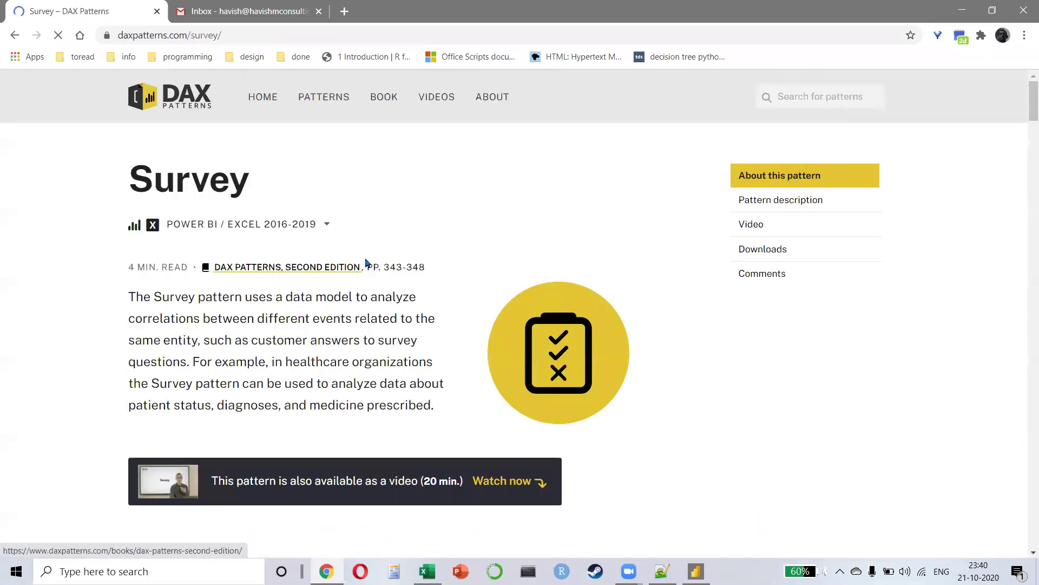
{"action": "scroll", "coordinate": [357, 294], "scroll_direction": "down", "scroll_amount": 5}
{"action": "scroll", "coordinate": [341, 295], "scroll_direction": "down", "scroll_amount": 4}
{"action": "scroll", "coordinate": [334, 301], "scroll_direction": "down", "scroll_amount": 12}
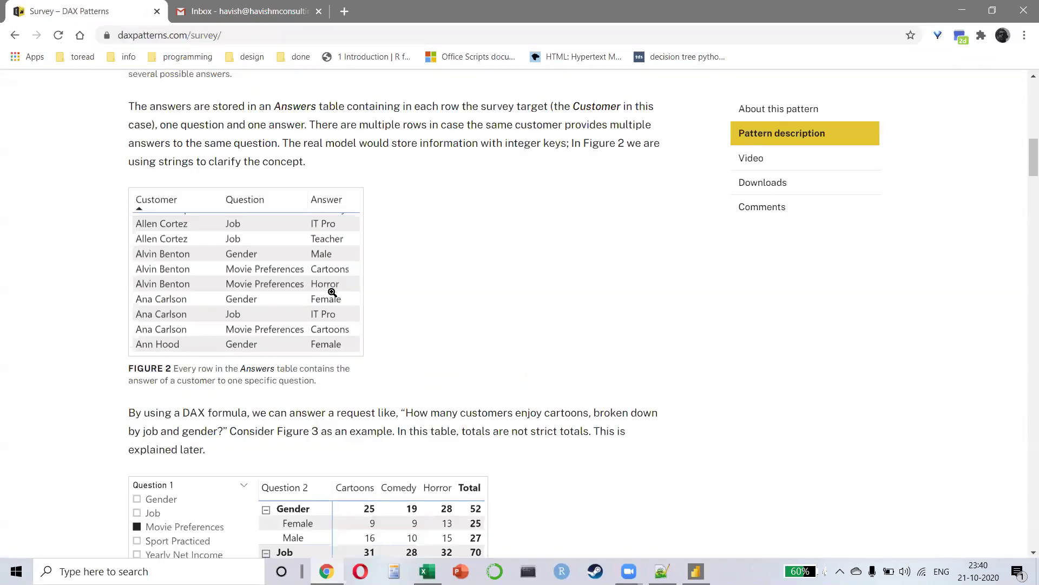
{"action": "scroll", "coordinate": [336, 308], "scroll_direction": "down", "scroll_amount": 9}
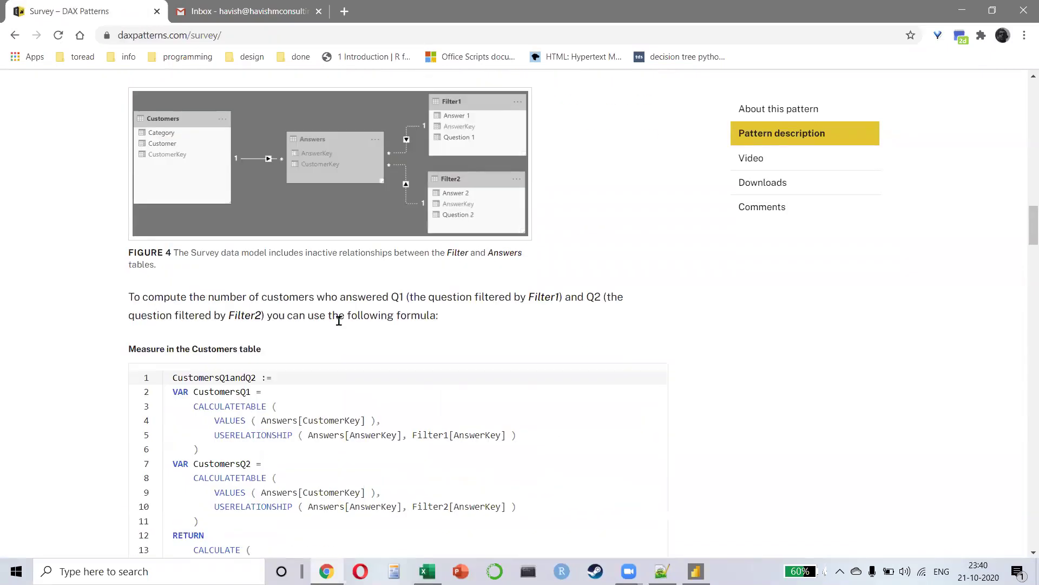
{"action": "scroll", "coordinate": [339, 320], "scroll_direction": "down", "scroll_amount": 15}
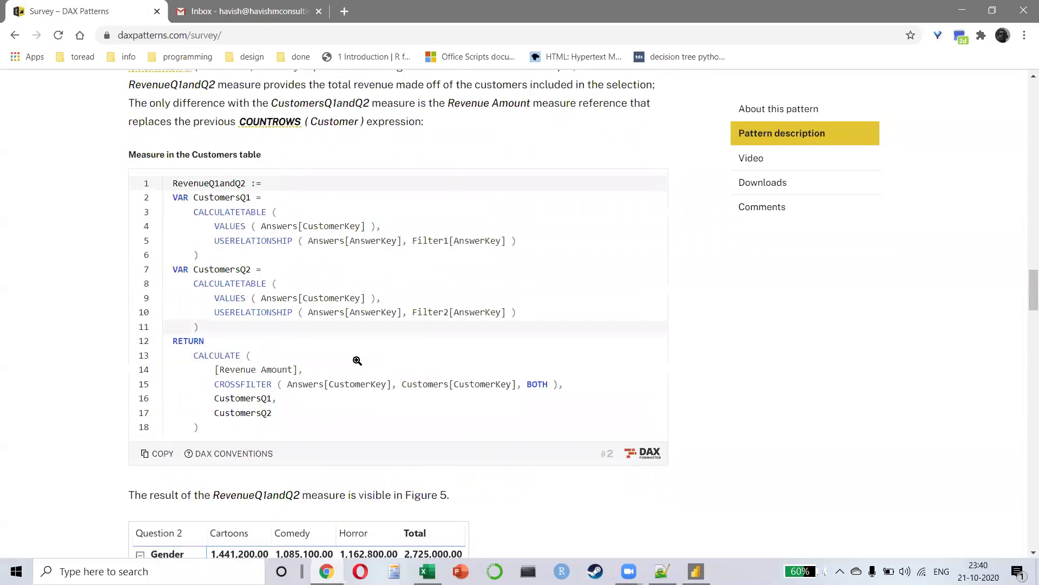
{"action": "scroll", "coordinate": [401, 339], "scroll_direction": "down", "scroll_amount": 9}
{"action": "scroll", "coordinate": [379, 347], "scroll_direction": "up", "scroll_amount": 5}
{"action": "scroll", "coordinate": [351, 367], "scroll_direction": "down", "scroll_amount": 1}
{"action": "scroll", "coordinate": [349, 373], "scroll_direction": "down", "scroll_amount": 11}
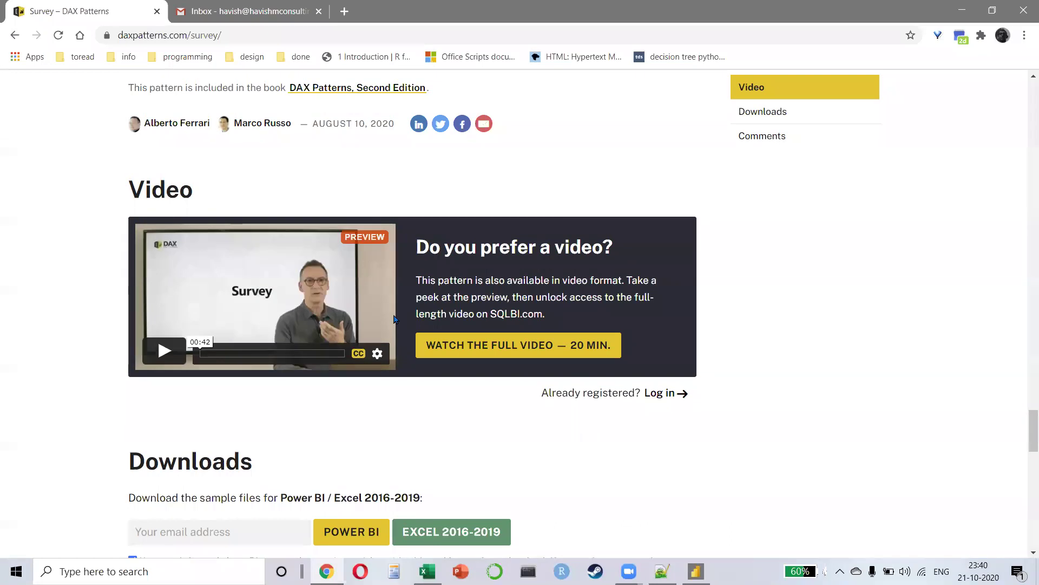
{"action": "scroll", "coordinate": [410, 300], "scroll_direction": "down", "scroll_amount": 3}
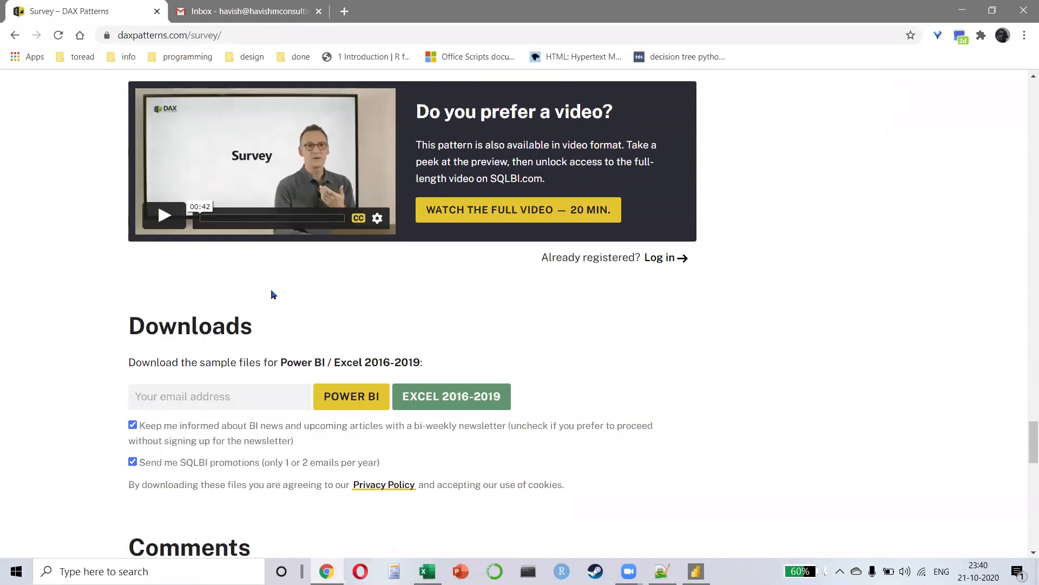
{"action": "scroll", "coordinate": [272, 294], "scroll_direction": "down", "scroll_amount": 15}
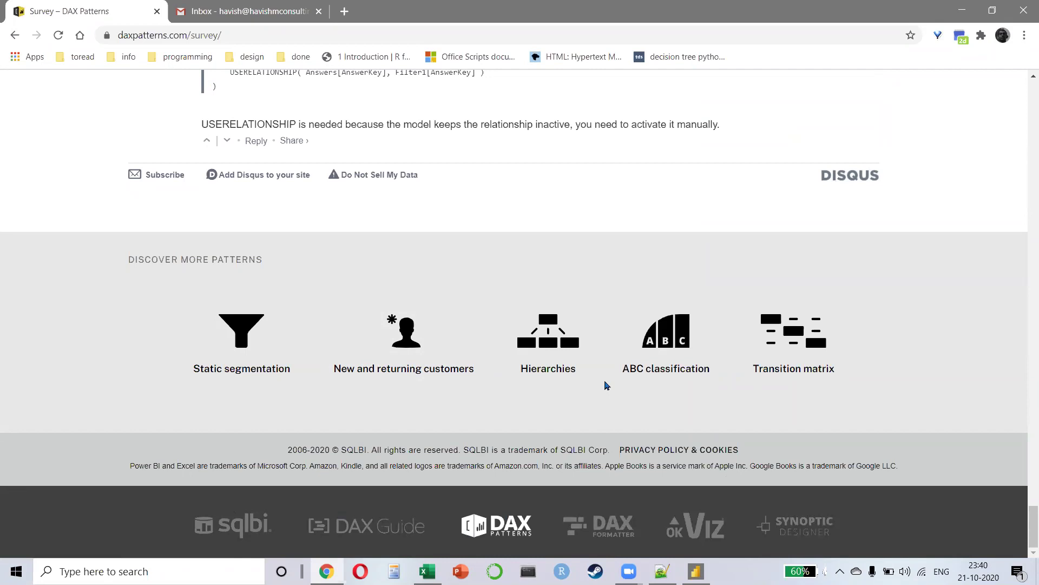
{"action": "key", "text": "Home"}
{"action": "left_click", "coordinate": [229, 35]}
Step: Search for radacad and open RADACAD's blog articles from its home page
{"action": "type", "text": "rada"}
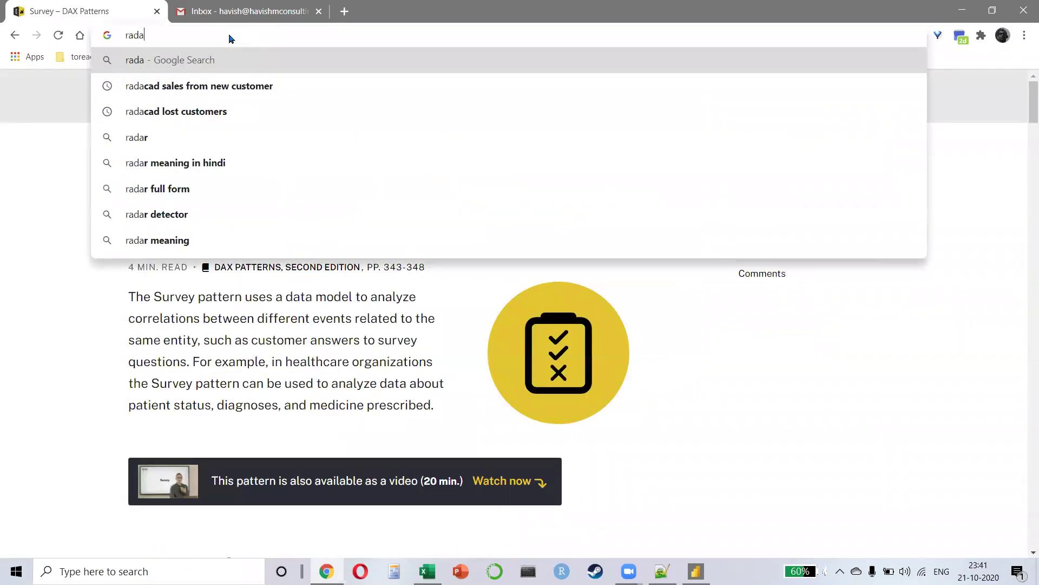
{"action": "type", "text": "cad"}
{"action": "key", "text": "Return"}
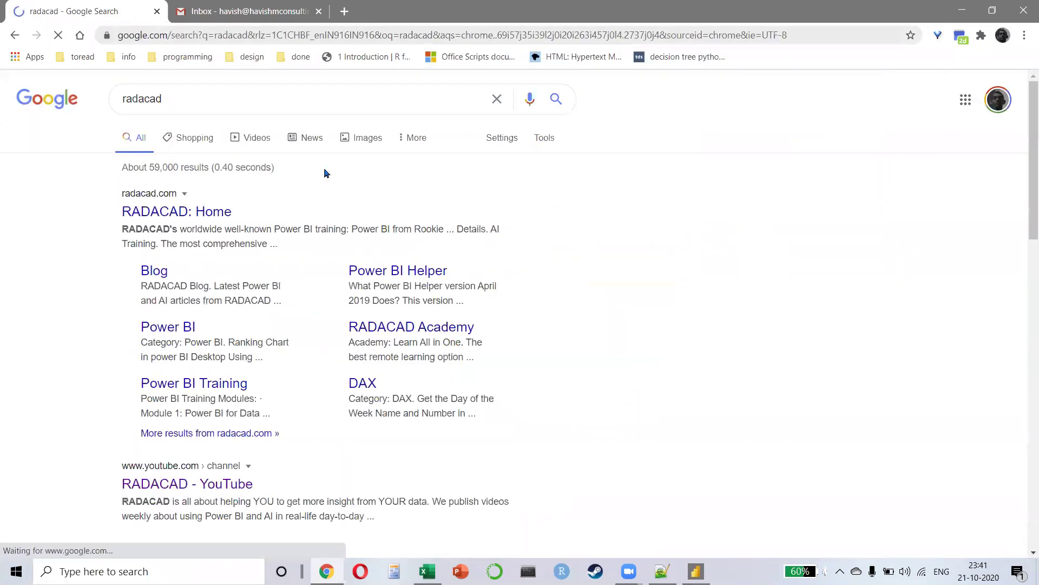
{"action": "left_click", "coordinate": [173, 212]}
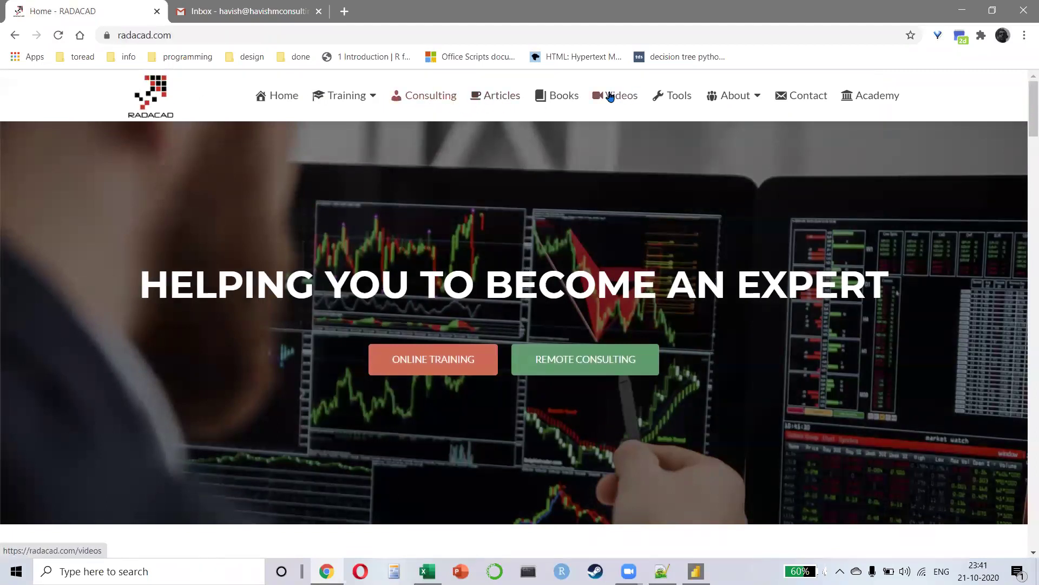
{"action": "left_click", "coordinate": [490, 100]}
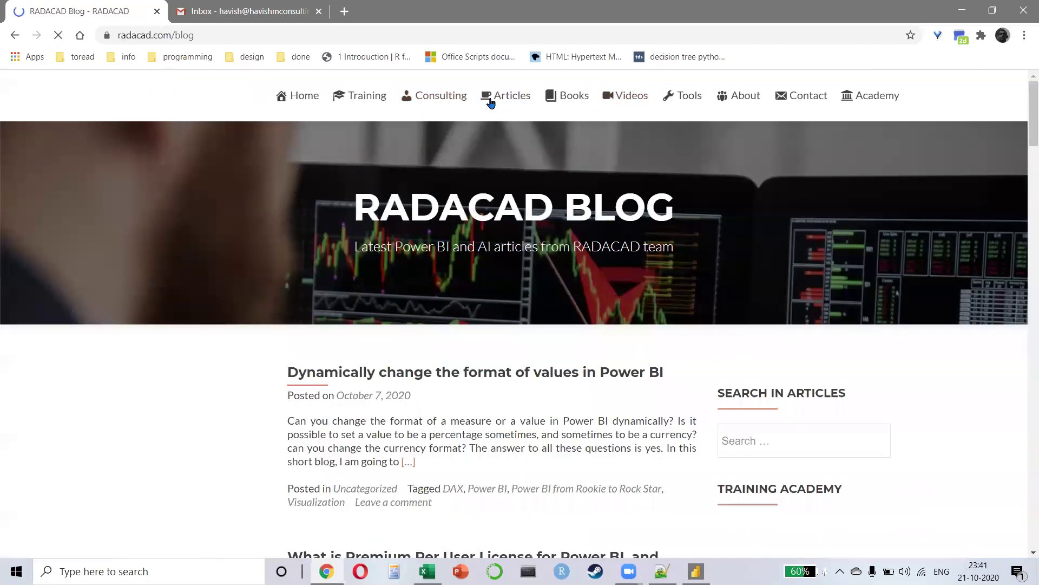
Step: Scroll down the RADACAD articles and load page 2 of older posts
{"action": "scroll", "coordinate": [395, 328], "scroll_direction": "down", "scroll_amount": 5}
{"action": "scroll", "coordinate": [395, 329], "scroll_direction": "down", "scroll_amount": 5}
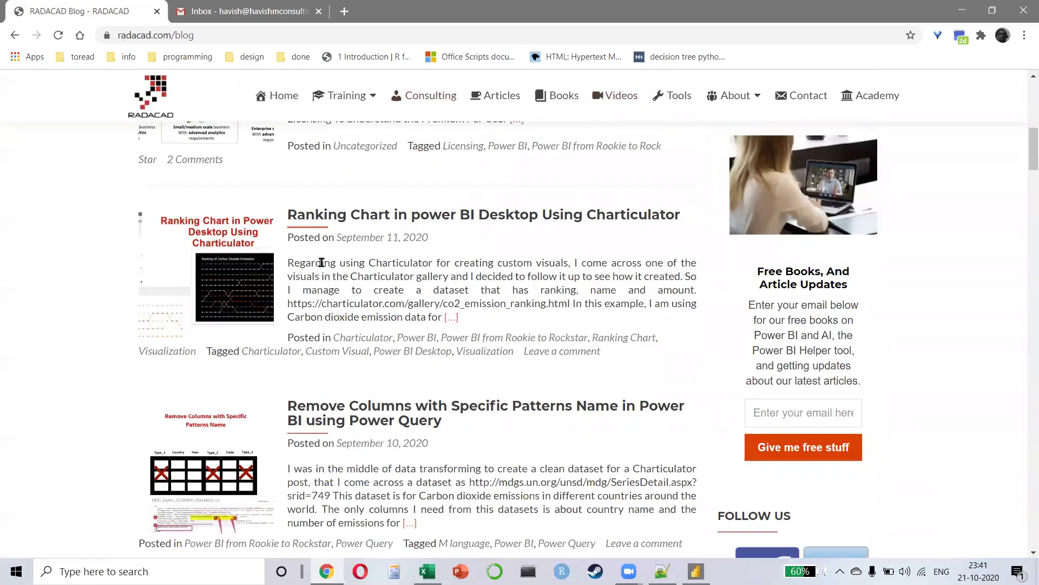
{"action": "scroll", "coordinate": [322, 263], "scroll_direction": "down", "scroll_amount": 15}
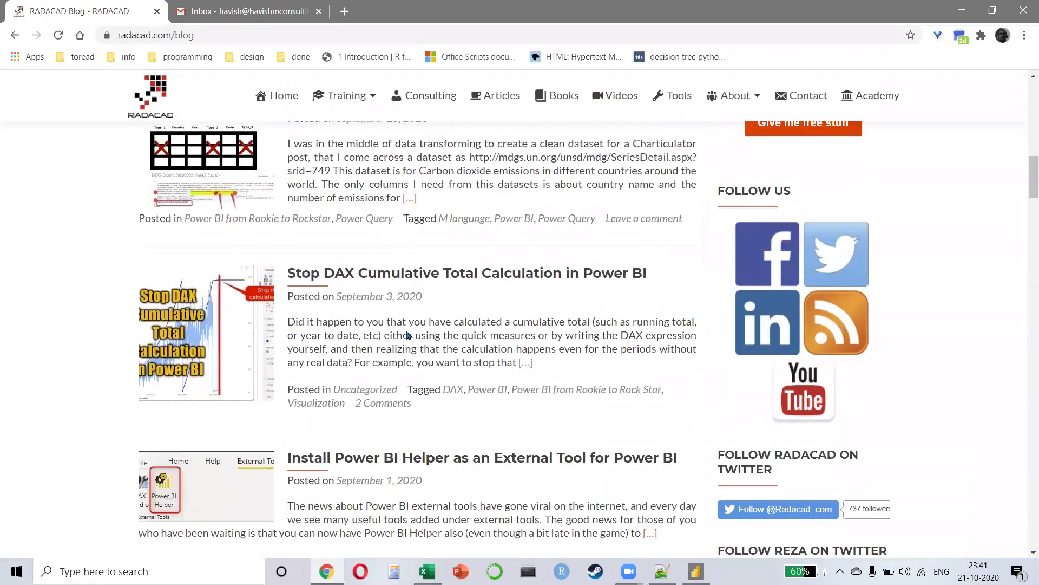
{"action": "scroll", "coordinate": [403, 310], "scroll_direction": "down", "scroll_amount": 9}
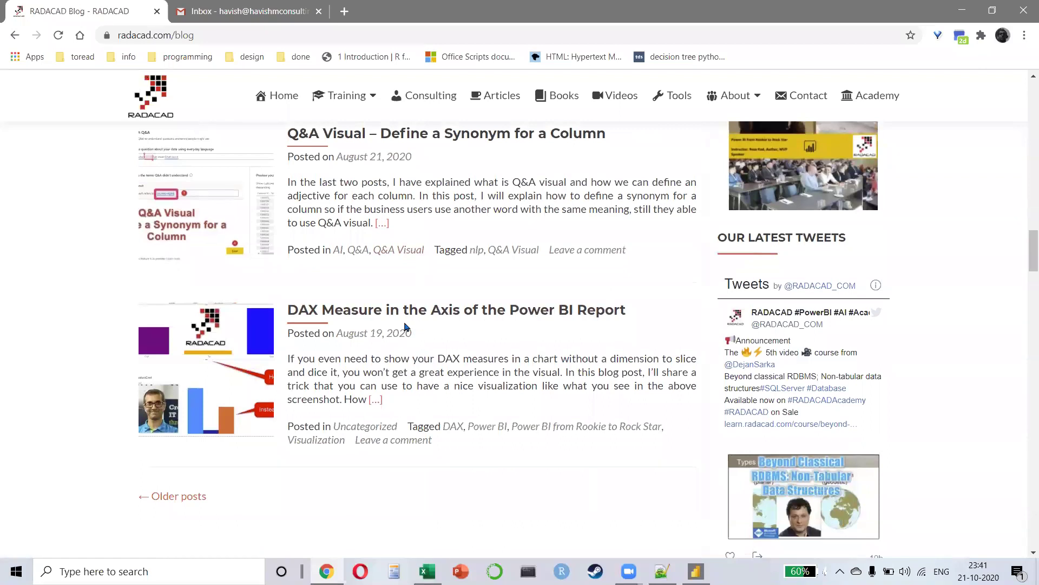
{"action": "scroll", "coordinate": [388, 307], "scroll_direction": "down", "scroll_amount": 4}
{"action": "scroll", "coordinate": [135, 309], "scroll_direction": "up", "scroll_amount": 1}
{"action": "left_click", "coordinate": [165, 295]}
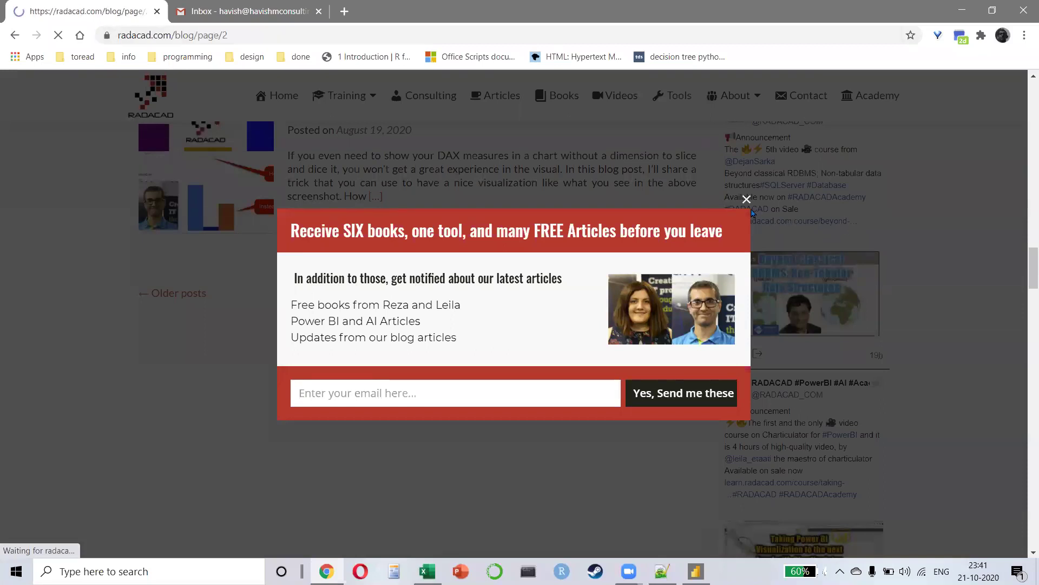
Step: Dismiss the email sign-up popup while browsing page 2, then go to the Gmail tab
{"action": "left_click", "coordinate": [746, 198]}
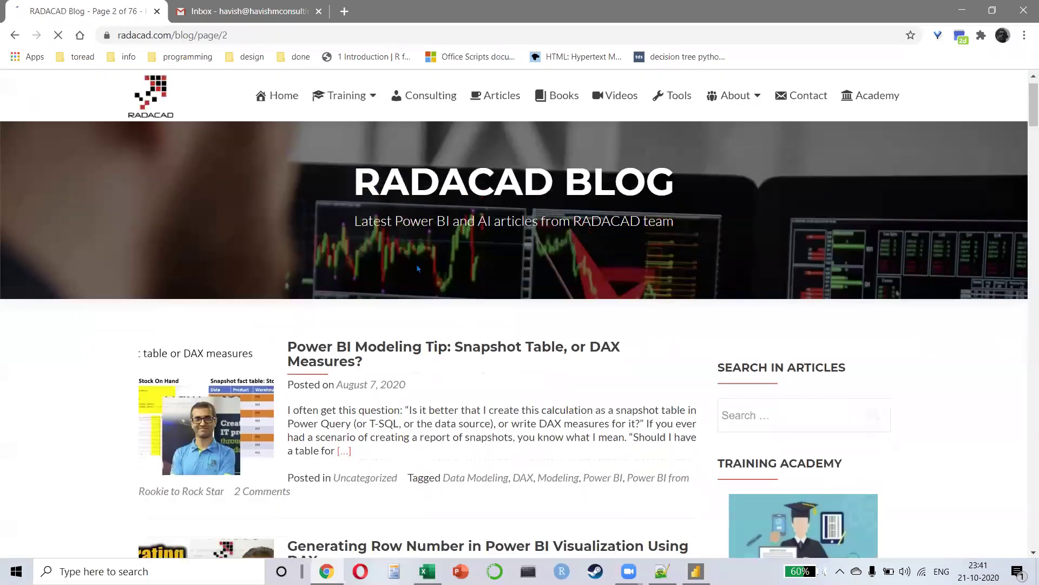
{"action": "scroll", "coordinate": [417, 264], "scroll_direction": "down", "scroll_amount": 5}
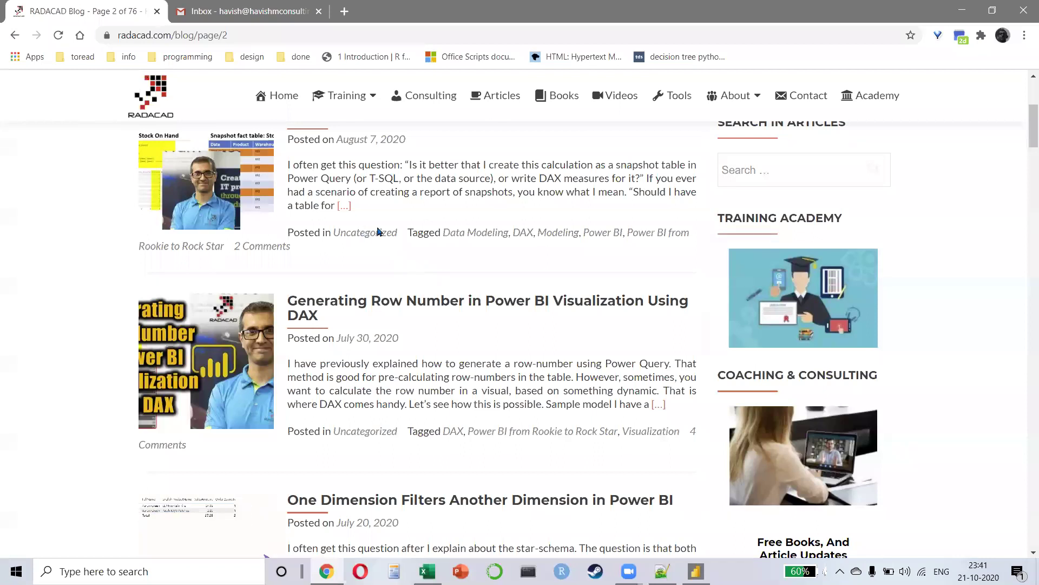
{"action": "scroll", "coordinate": [465, 300], "scroll_direction": "down", "scroll_amount": 6}
{"action": "scroll", "coordinate": [476, 303], "scroll_direction": "down", "scroll_amount": 5}
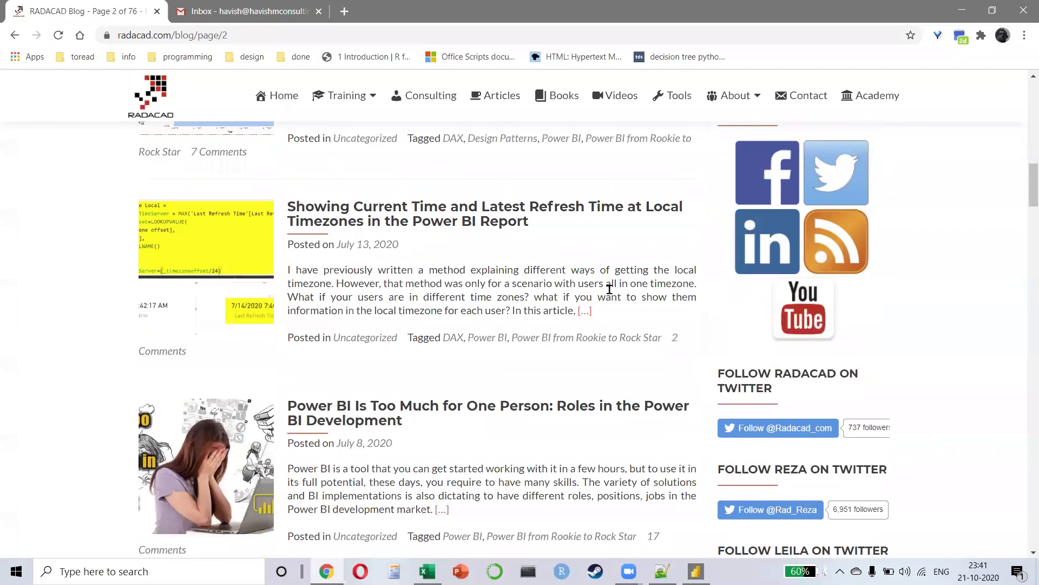
{"action": "scroll", "coordinate": [464, 279], "scroll_direction": "down", "scroll_amount": 5}
{"action": "scroll", "coordinate": [386, 263], "scroll_direction": "down", "scroll_amount": 5}
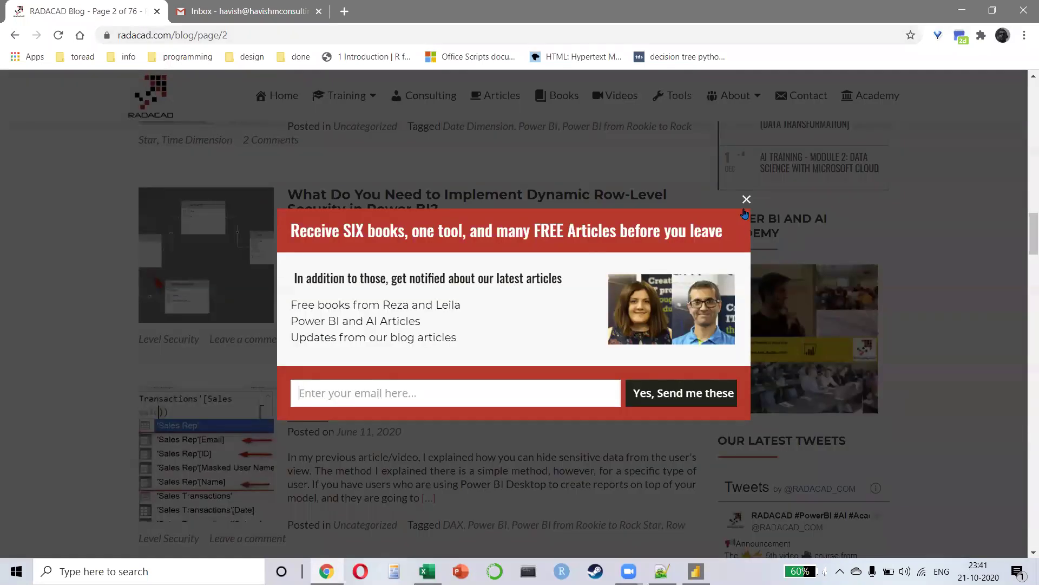
{"action": "left_click", "coordinate": [746, 200]}
{"action": "left_click", "coordinate": [249, 11]}
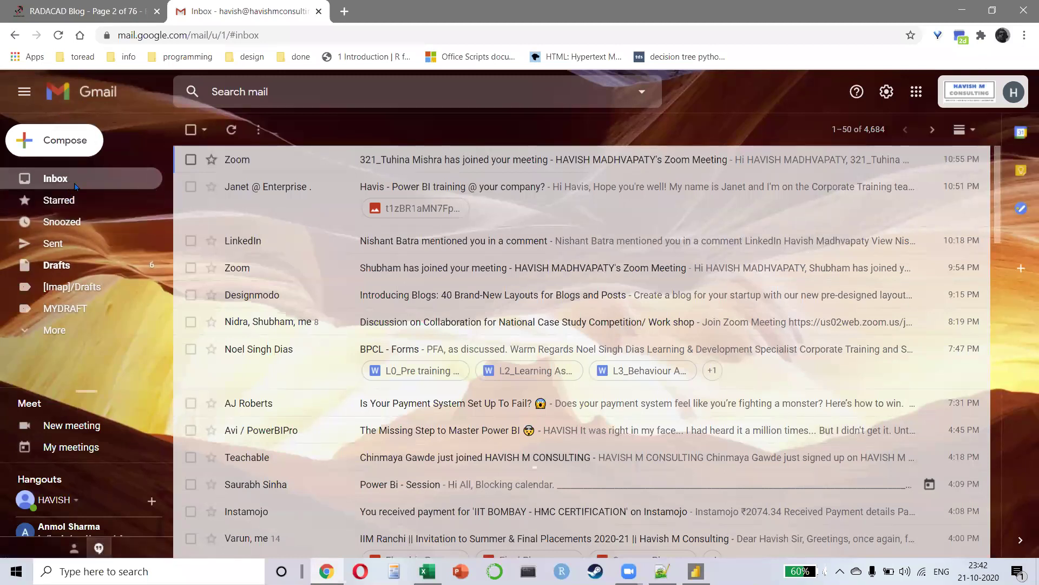
Step: Check Gmail's Spam folder under More, return to the inbox, then go back to the RADACAD blog
{"action": "left_click", "coordinate": [72, 7]}
{"action": "left_click", "coordinate": [227, 10]}
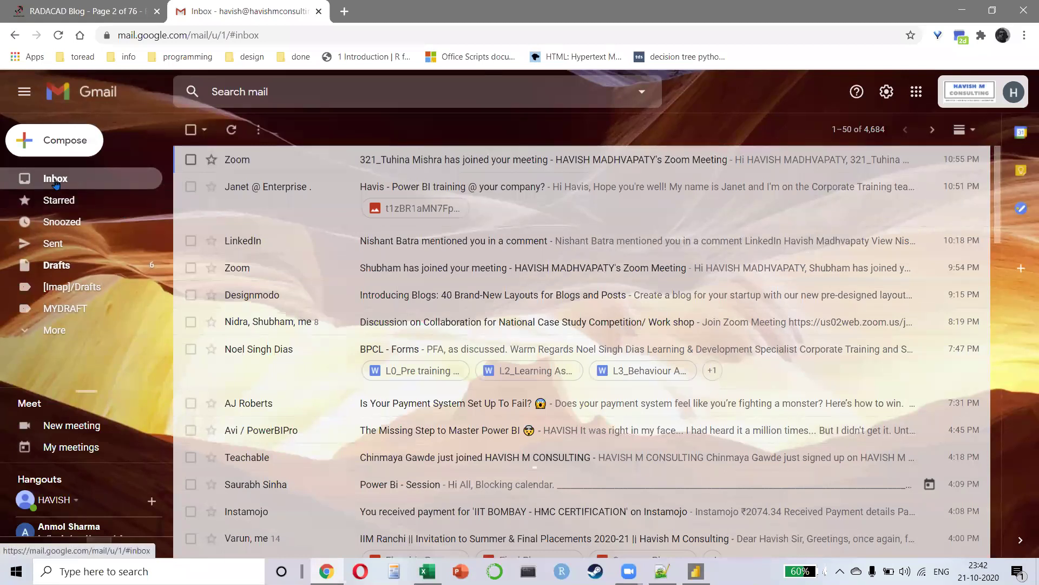
{"action": "left_click", "coordinate": [132, 9]}
{"action": "left_click", "coordinate": [236, 8]}
{"action": "left_click", "coordinate": [50, 332]}
{"action": "scroll", "coordinate": [73, 336], "scroll_direction": "down", "scroll_amount": 3}
{"action": "left_click", "coordinate": [65, 312]}
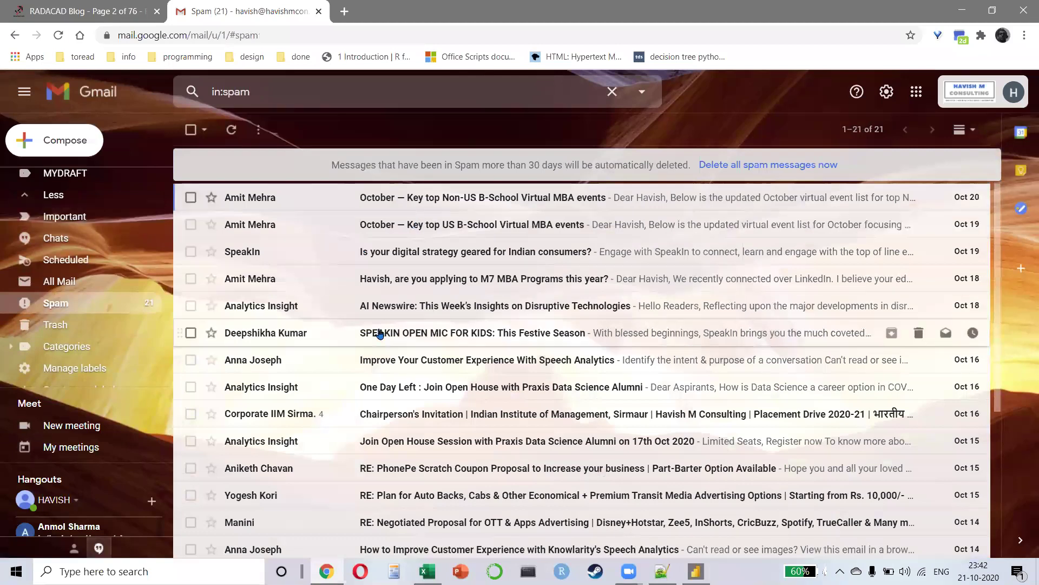
{"action": "scroll", "coordinate": [82, 271], "scroll_direction": "up", "scroll_amount": 3}
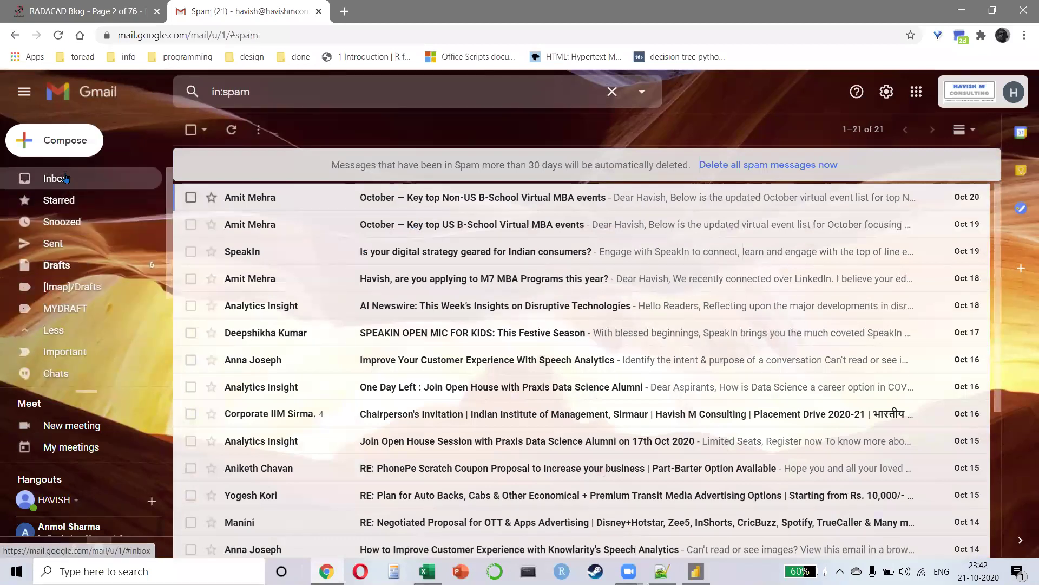
{"action": "left_click", "coordinate": [64, 178]}
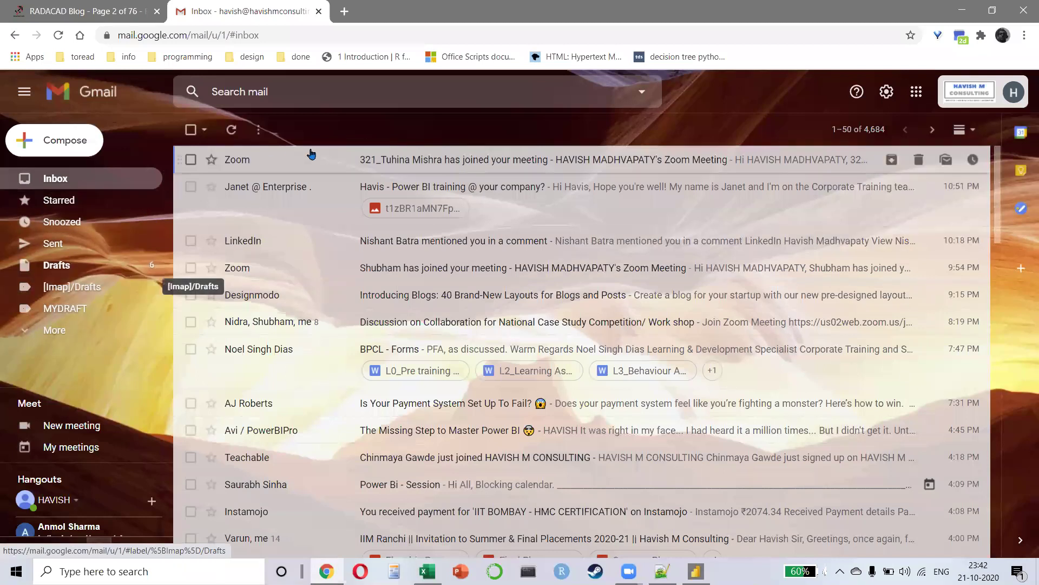
{"action": "left_click", "coordinate": [77, 3]}
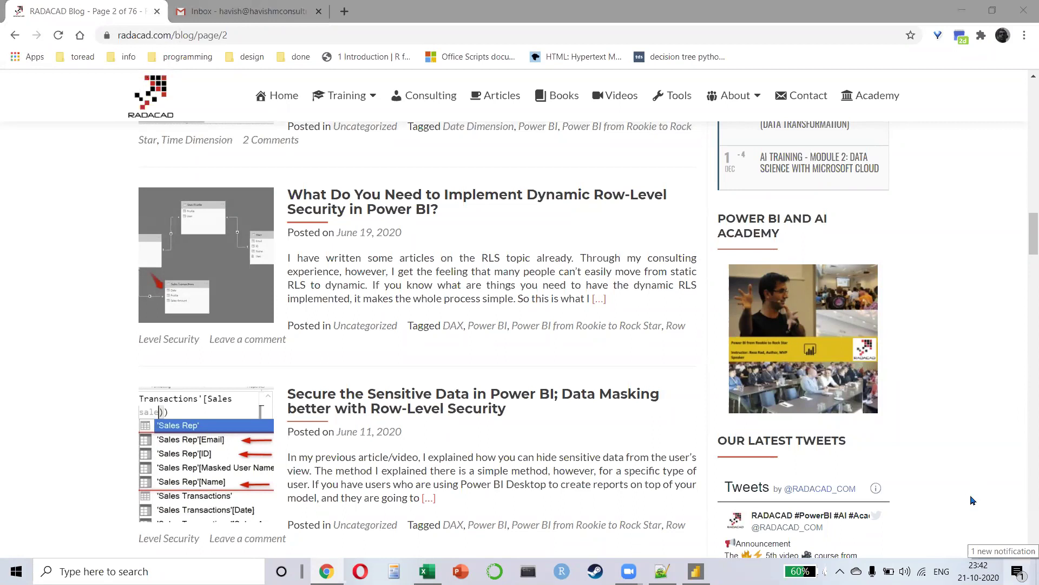
Step: Clear the Snip & Sketch notification from the Windows notifications panel
{"action": "key", "text": "super+a"}
{"action": "left_click", "coordinate": [984, 302]}
{"action": "left_click", "coordinate": [48, 350]}
{"action": "left_click", "coordinate": [205, 6]}
{"action": "left_click", "coordinate": [61, 8]}
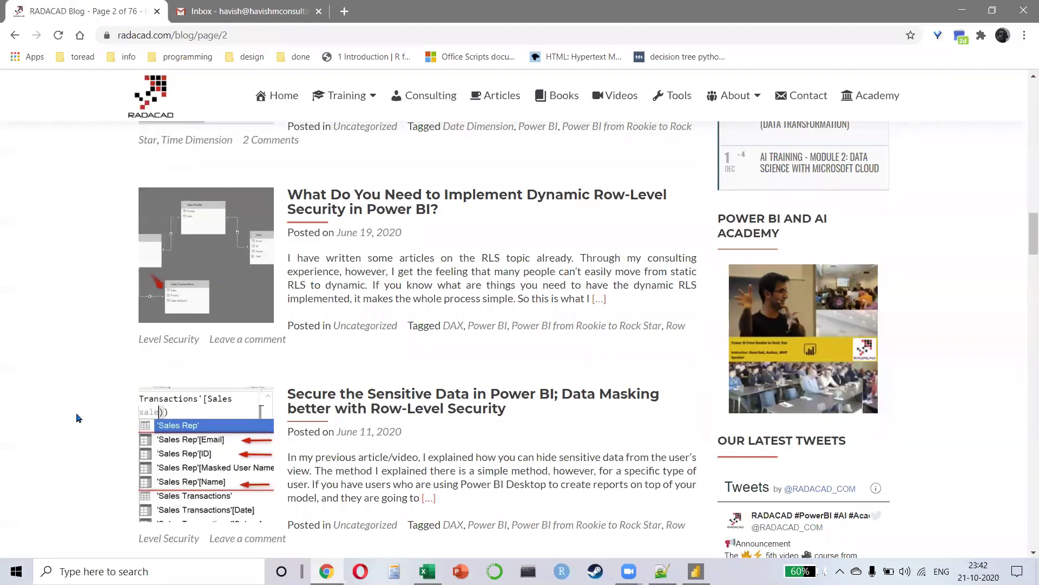
Step: Glance at the Day04 Power BI report, then open a new Chrome tab on the Google start page
{"action": "key", "text": "alt+Tab"}
{"action": "key", "text": "alt+Tab"}
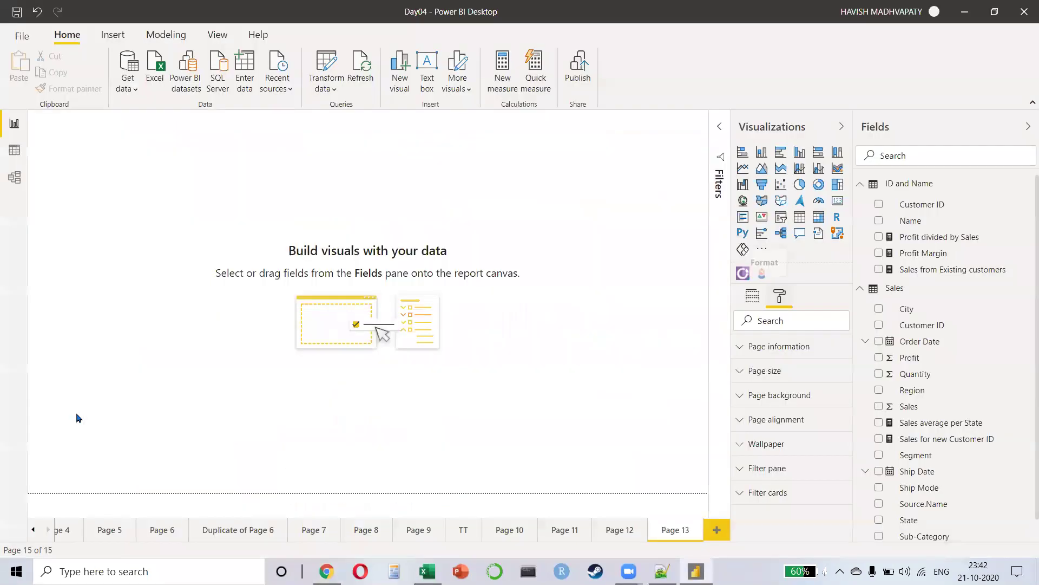
{"action": "key", "text": "alt+Tab"}
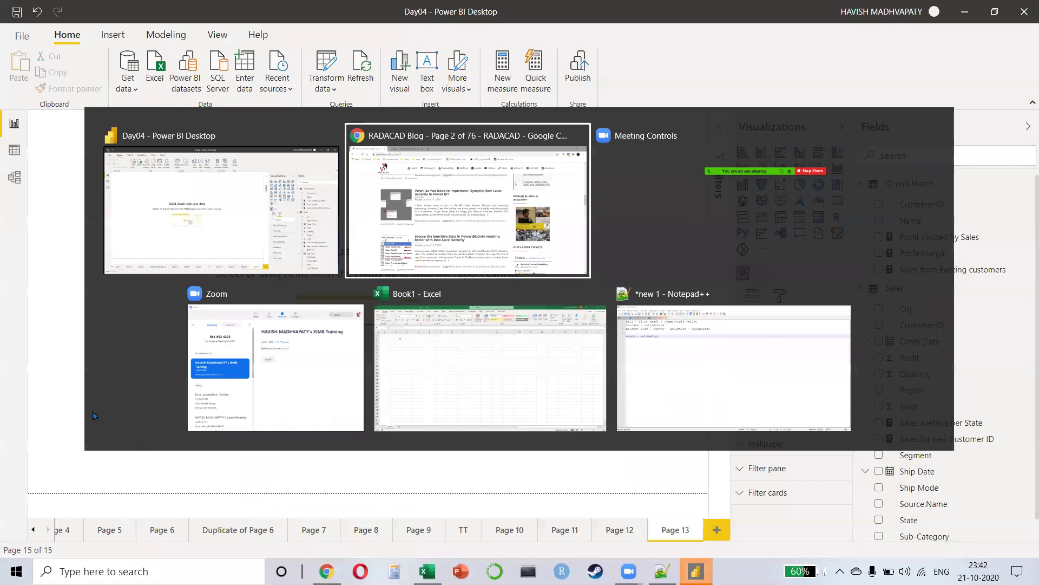
{"action": "left_click", "coordinate": [227, 7]}
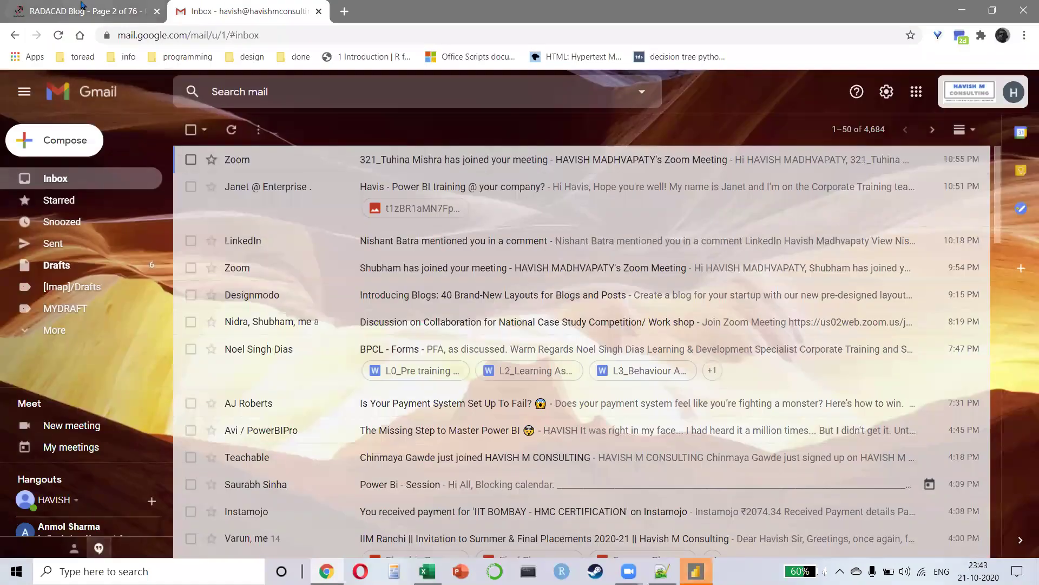
{"action": "left_click", "coordinate": [81, 8]}
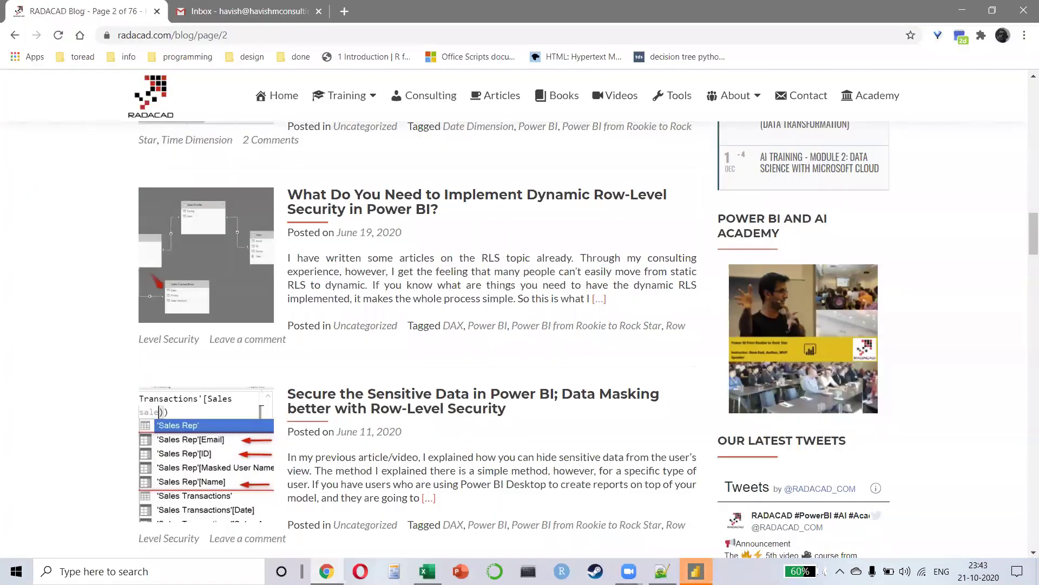
{"action": "key", "text": "alt+Tab"}
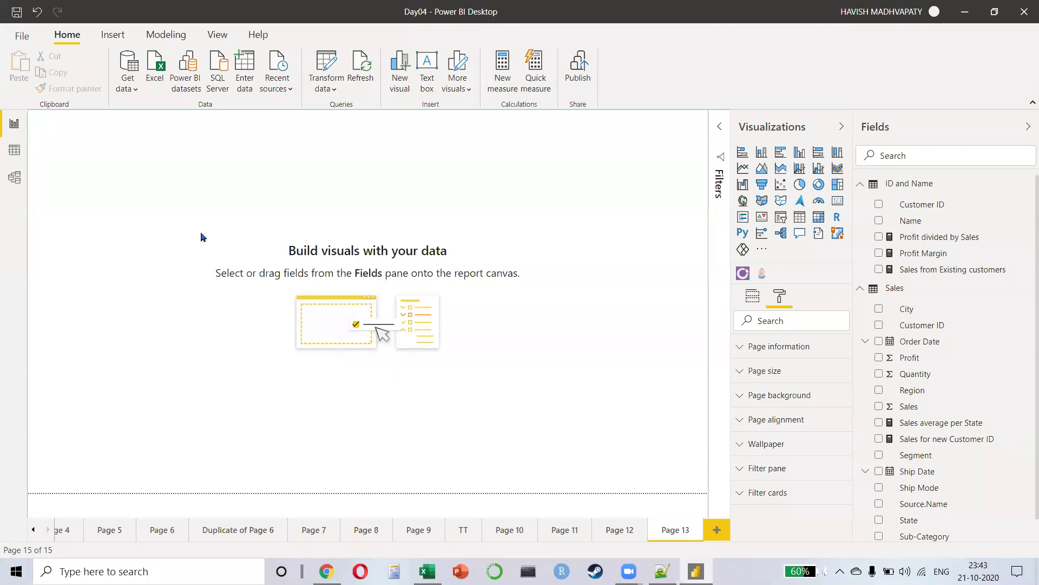
{"action": "key", "text": "alt+Tab"}
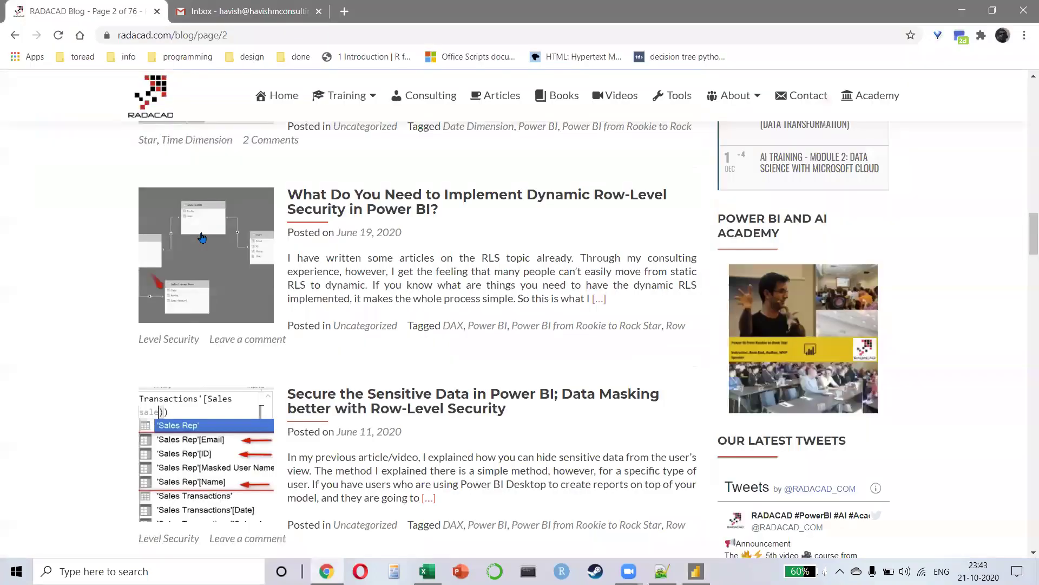
{"action": "left_click", "coordinate": [348, 12]}
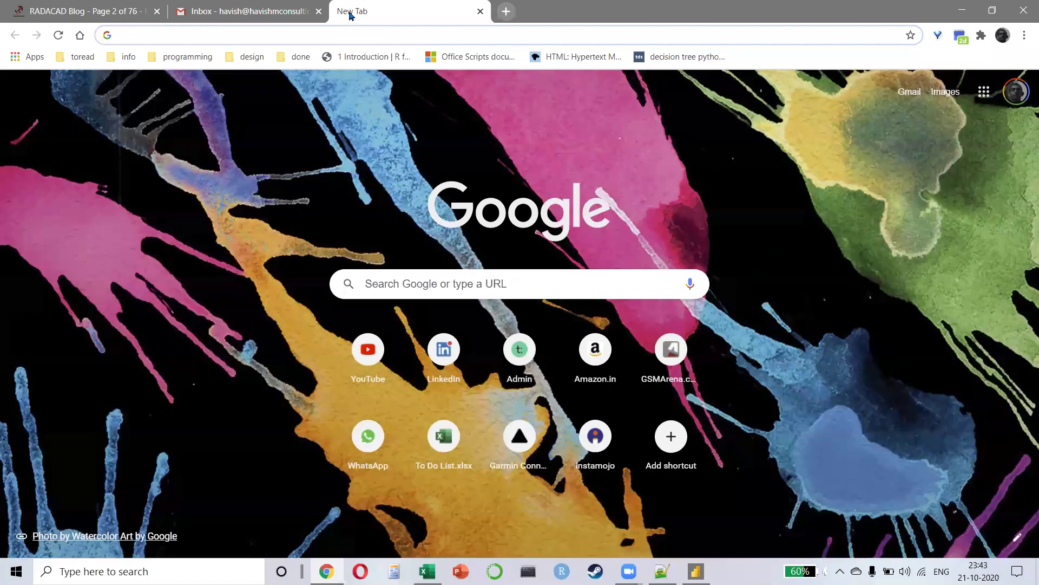
Step: Search Google for 'tabular power pivot', then bring Power BI Desktop back to the front
{"action": "type", "text": "tabular pow"}
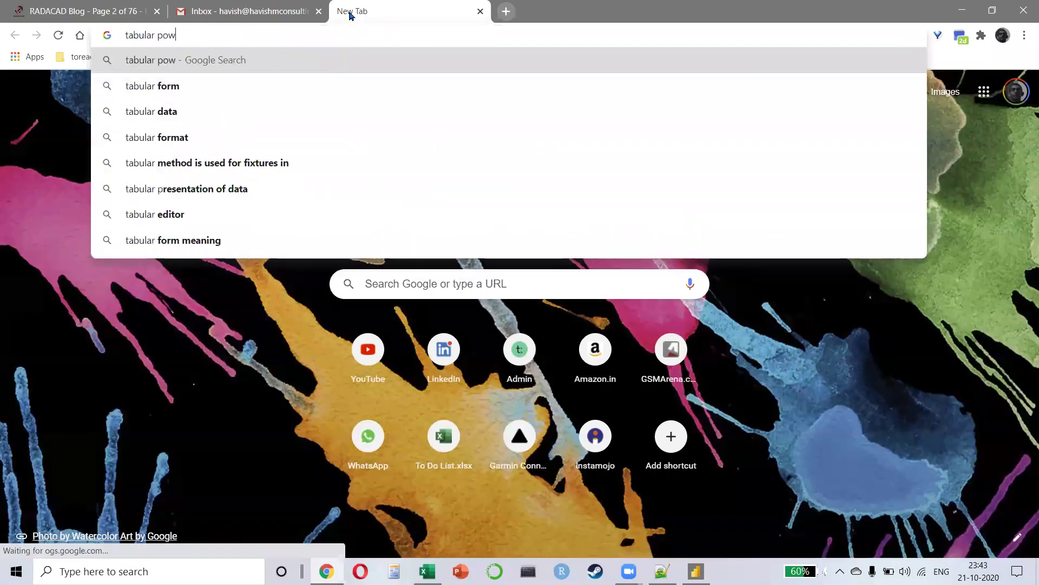
{"action": "type", "text": "er pivot"}
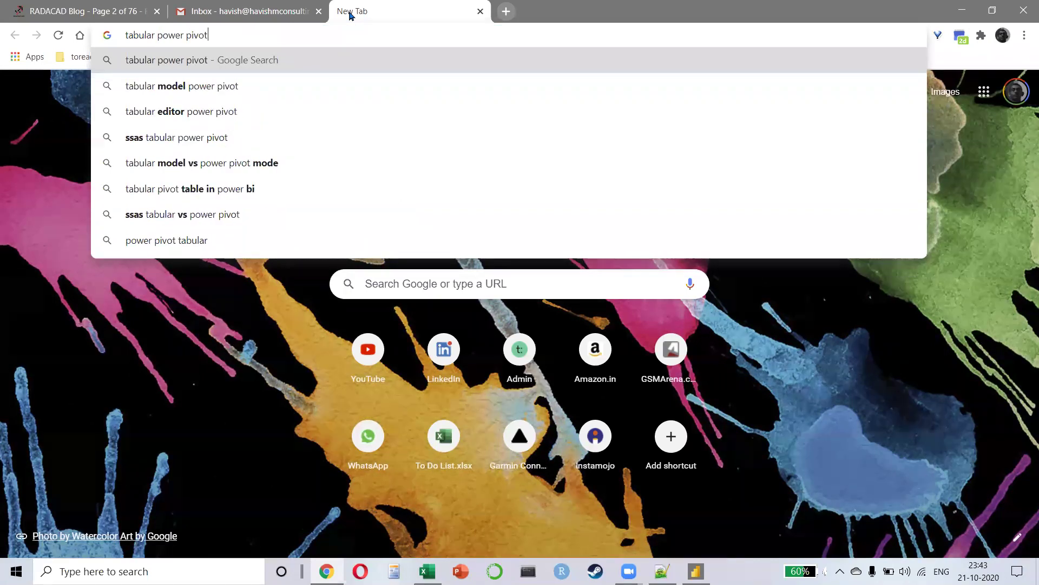
{"action": "key", "text": "Return"}
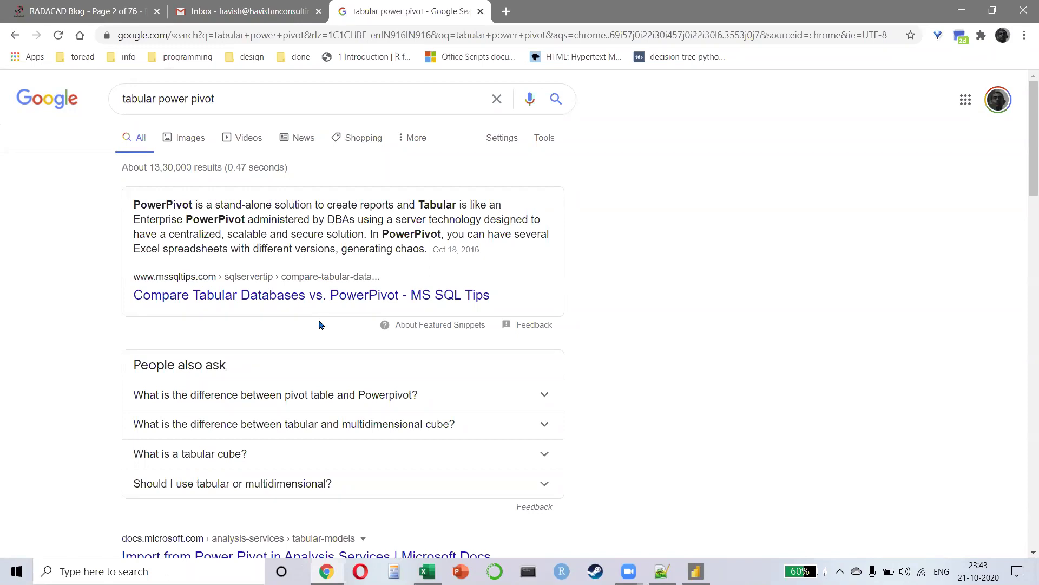
{"action": "key", "text": "alt+Tab"}
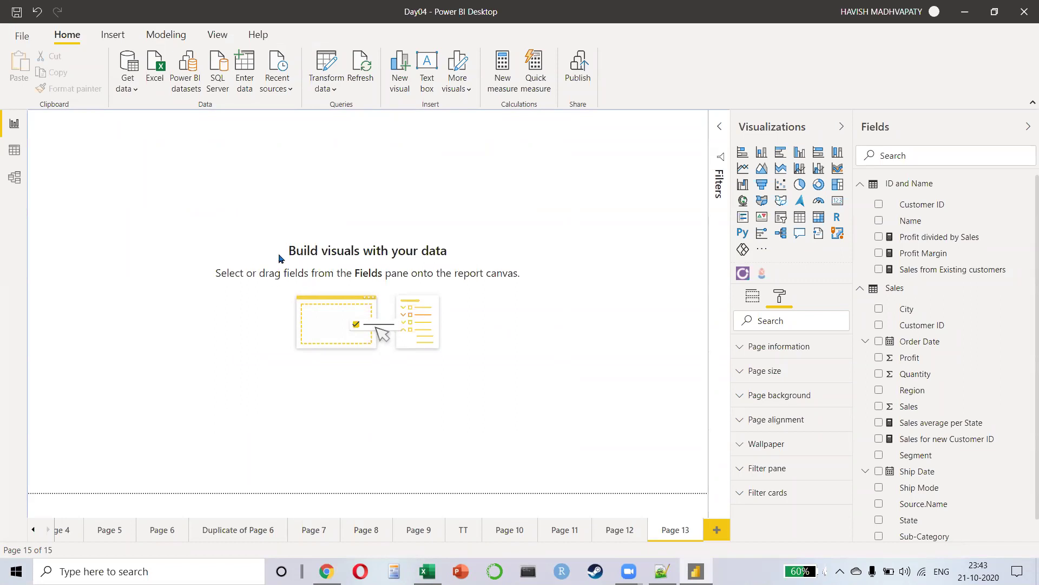
Step: Add a Profit by Segment column chart to Page 13
{"action": "left_click", "coordinate": [762, 152]}
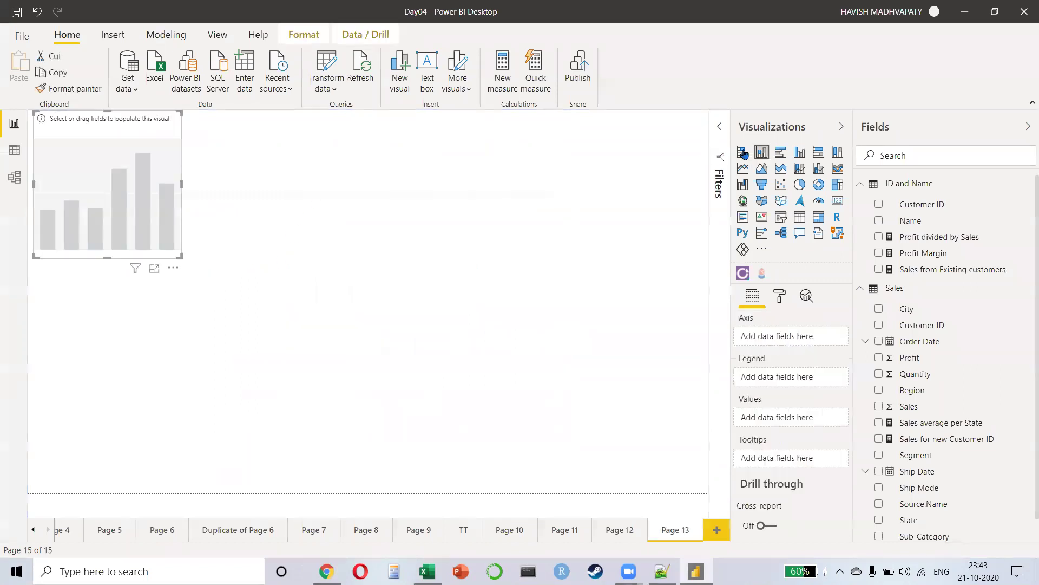
{"action": "left_click_drag", "start_coordinate": [156, 220], "coordinate": [172, 256]}
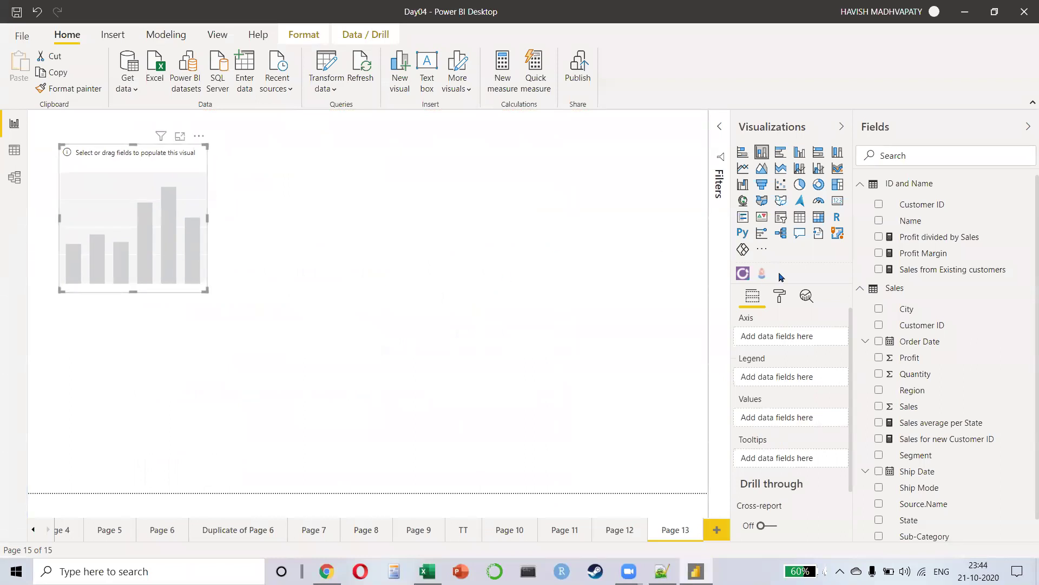
{"action": "left_click", "coordinate": [878, 358]}
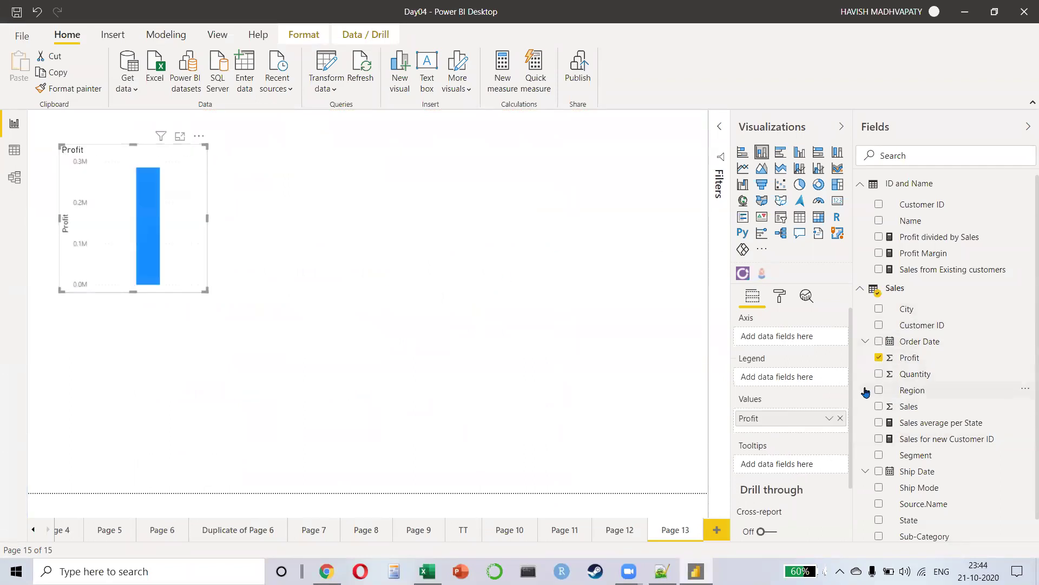
{"action": "left_click", "coordinate": [879, 455]}
{"action": "left_click", "coordinate": [666, 202]}
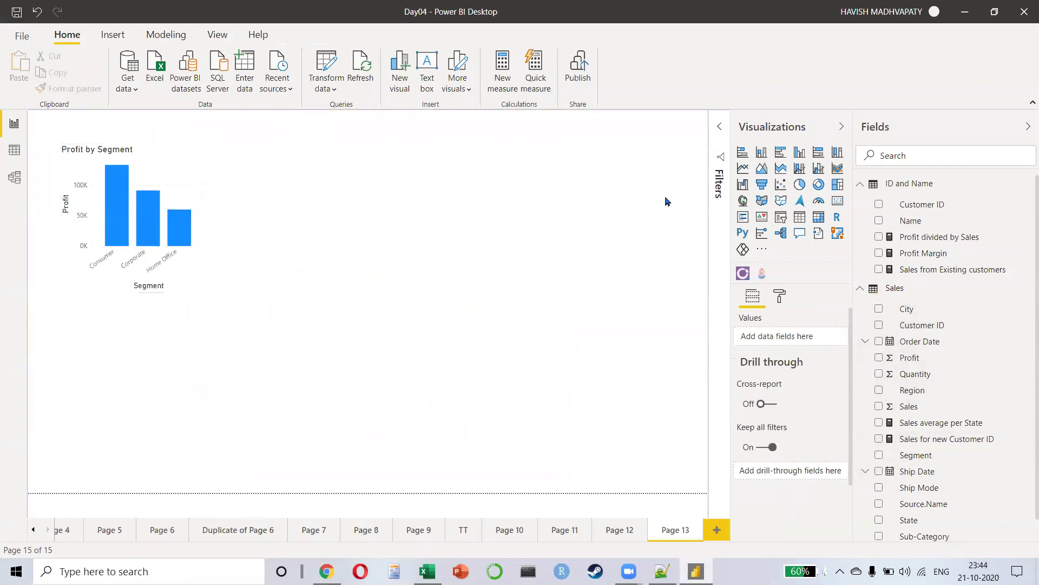
Step: Add a Region slicer beside the chart, enlarging the chart and making the slicer taller
{"action": "left_click", "coordinate": [780, 217]}
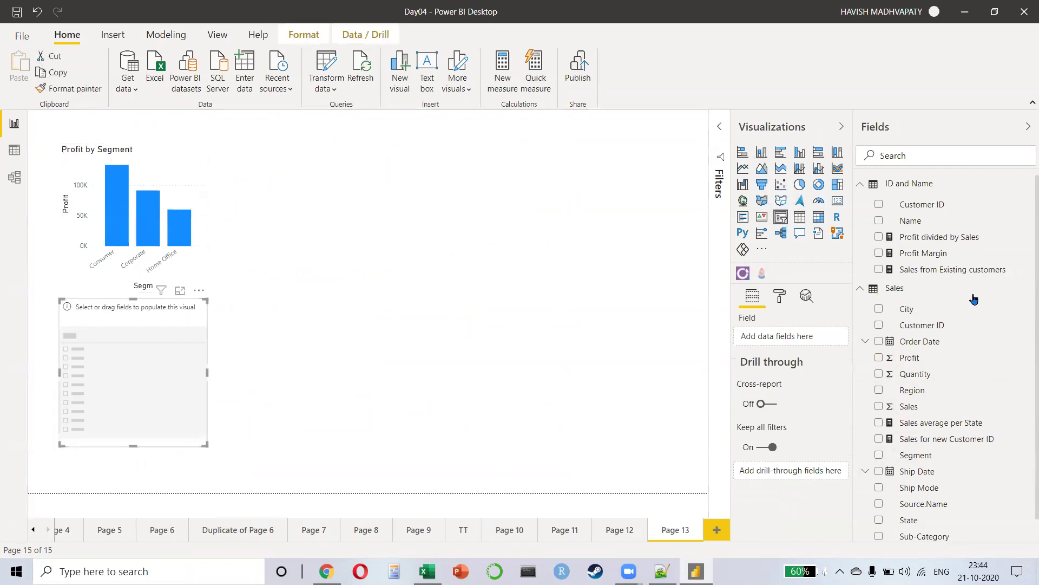
{"action": "left_click", "coordinate": [878, 390]}
{"action": "left_click_drag", "start_coordinate": [94, 392], "coordinate": [117, 396]}
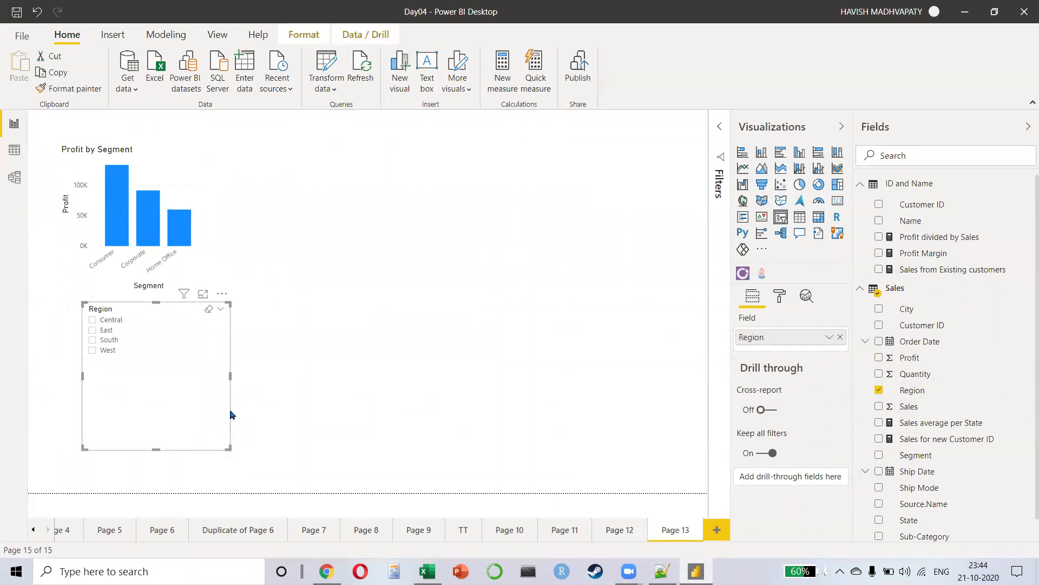
{"action": "left_click_drag", "start_coordinate": [230, 414], "coordinate": [441, 256]}
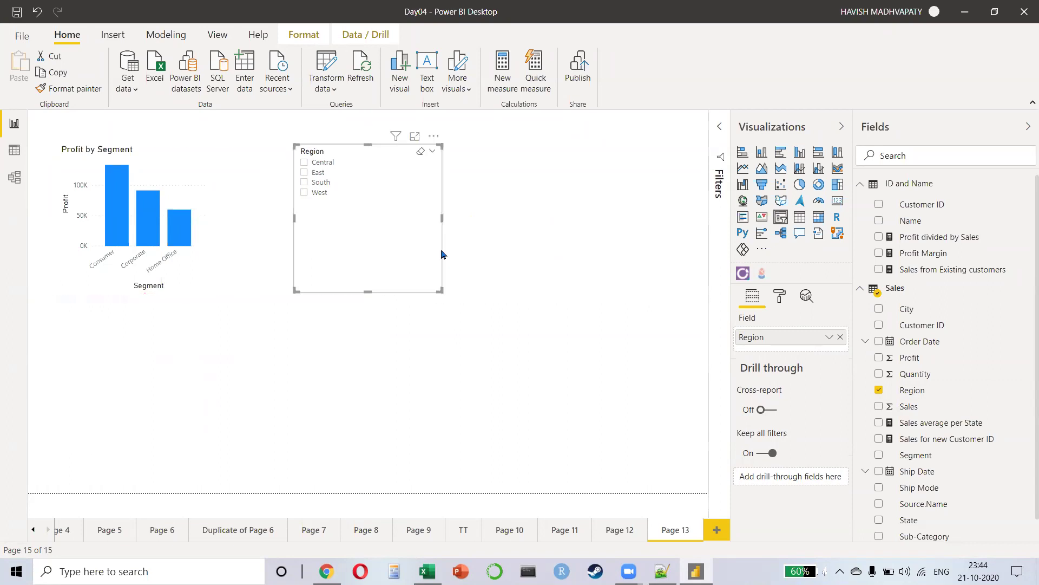
{"action": "left_click", "coordinate": [204, 289]}
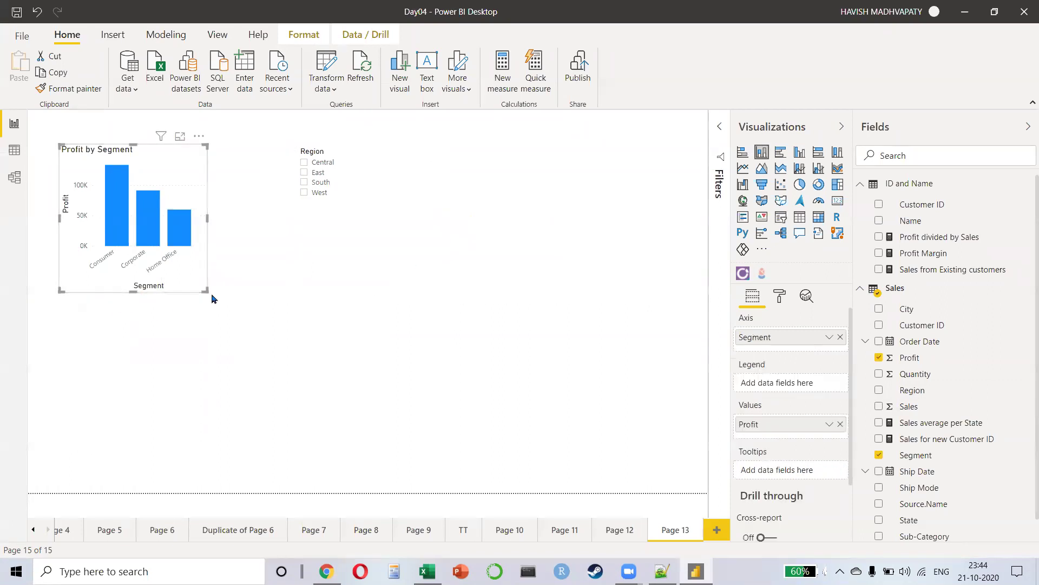
{"action": "left_click_drag", "start_coordinate": [207, 292], "coordinate": [292, 433]}
{"action": "left_click", "coordinate": [334, 258]}
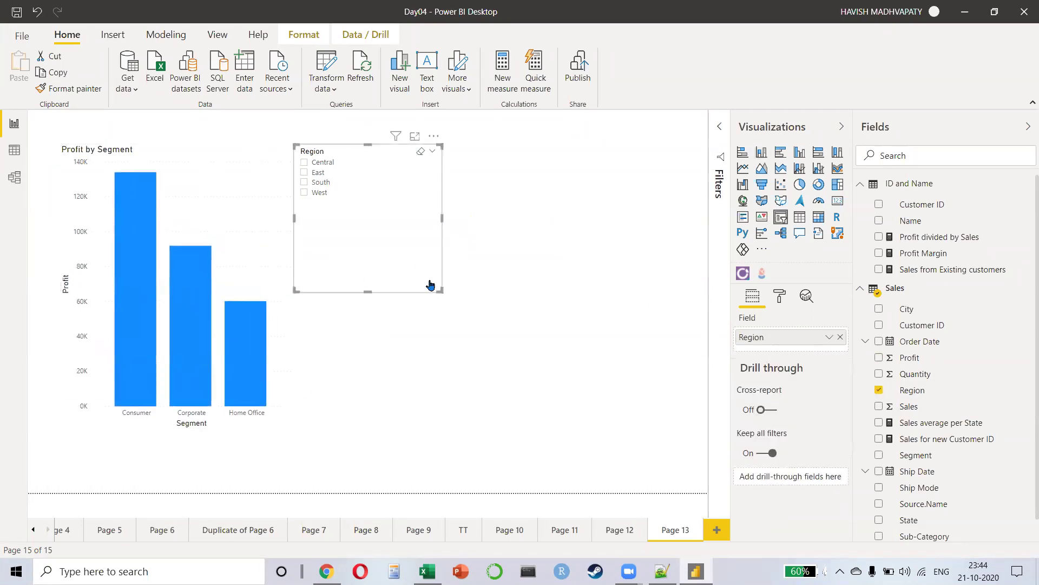
{"action": "left_click_drag", "start_coordinate": [438, 291], "coordinate": [439, 400]}
{"action": "key", "text": "Right"}
{"action": "key", "text": "Right"}
{"action": "key", "text": "Right"}
{"action": "key", "text": "Right"}
{"action": "key", "text": "Right"}
{"action": "key", "text": "Right"}
{"action": "key", "text": "Right"}
{"action": "key", "text": "Right"}
{"action": "key", "text": "Right"}
{"action": "key", "text": "Right"}
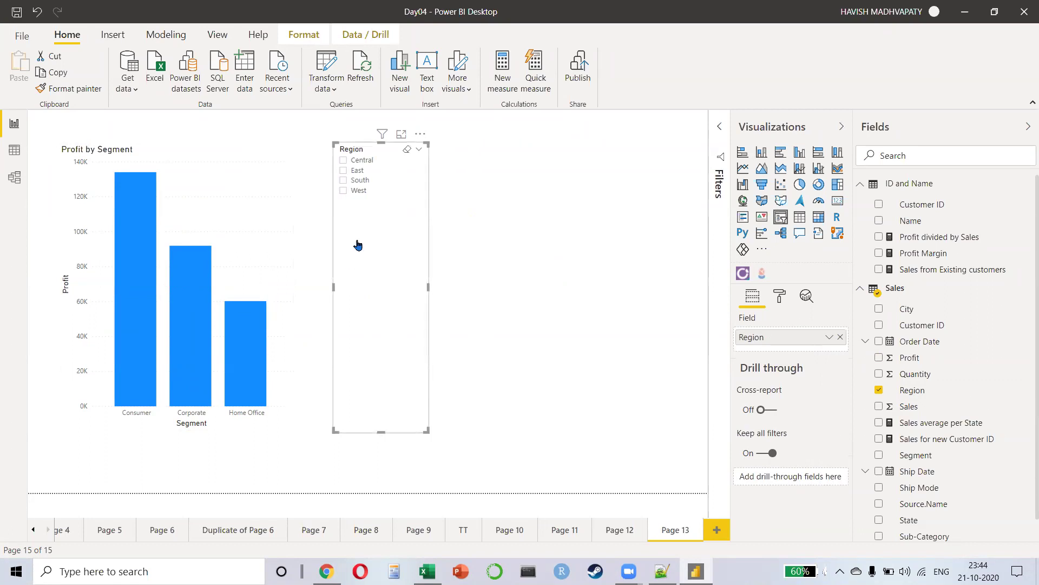
{"action": "left_click", "coordinate": [485, 250]}
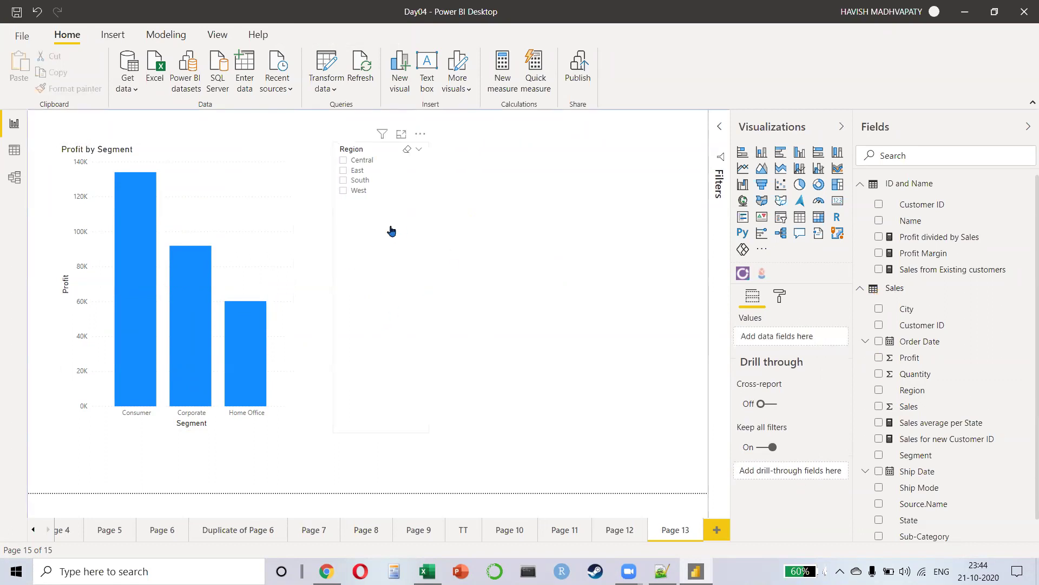
Step: Add an Order Date range slicer, widened and shortened to fit
{"action": "left_click", "coordinate": [780, 217]}
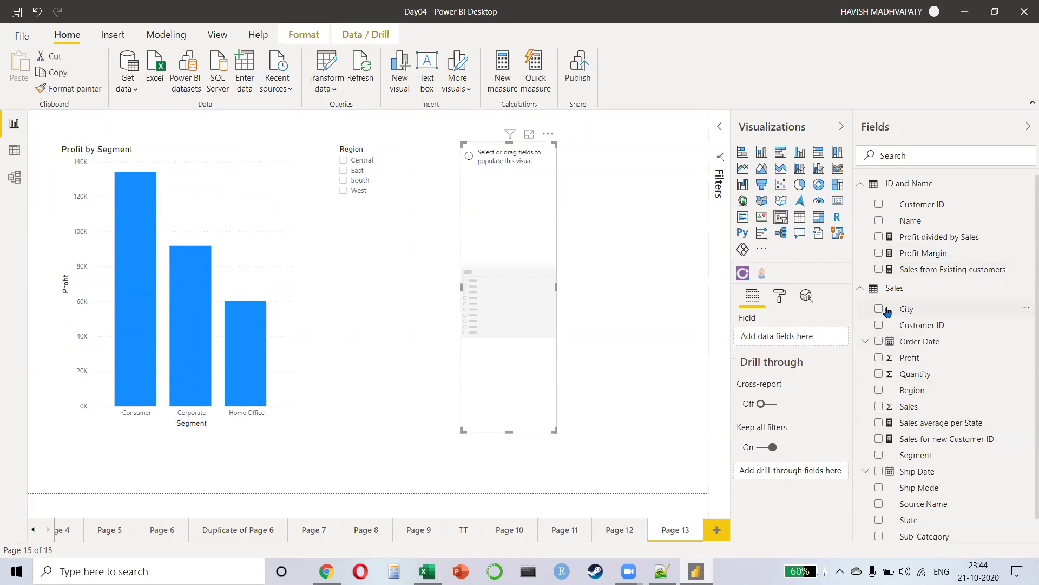
{"action": "left_click", "coordinate": [878, 342]}
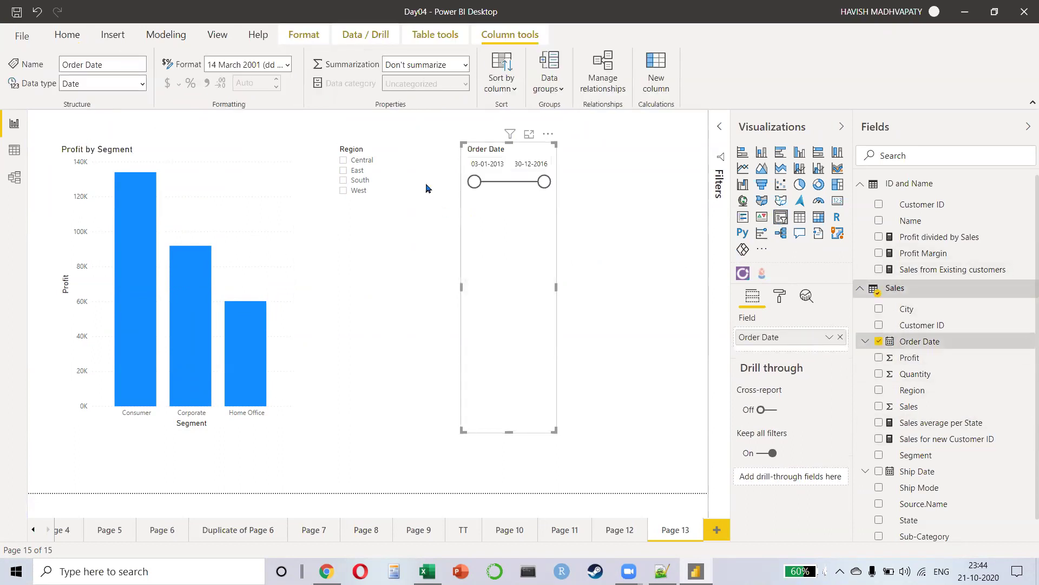
{"action": "left_click_drag", "start_coordinate": [575, 281], "coordinate": [631, 287]}
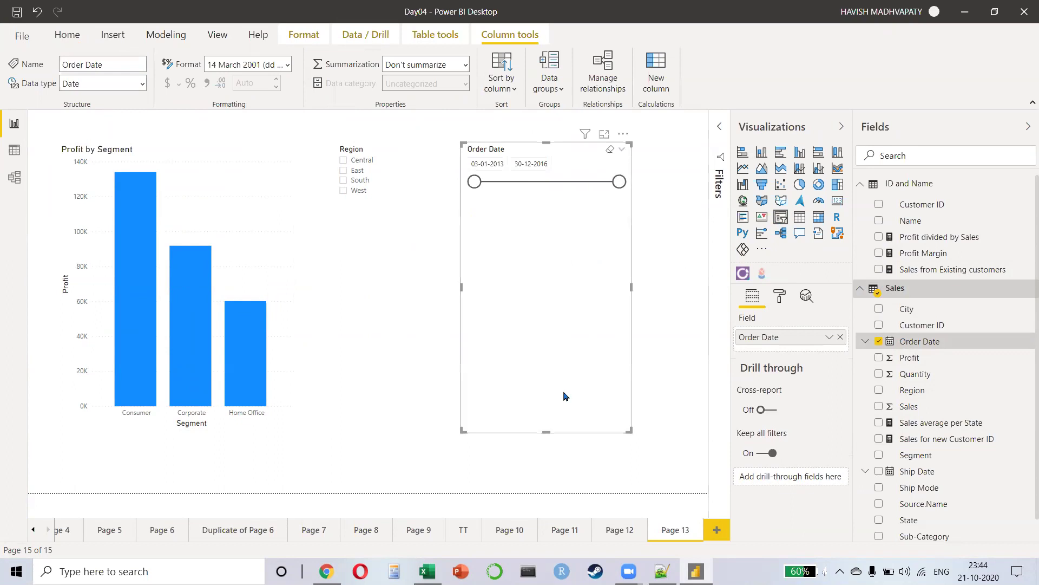
{"action": "left_click_drag", "start_coordinate": [546, 432], "coordinate": [551, 291]}
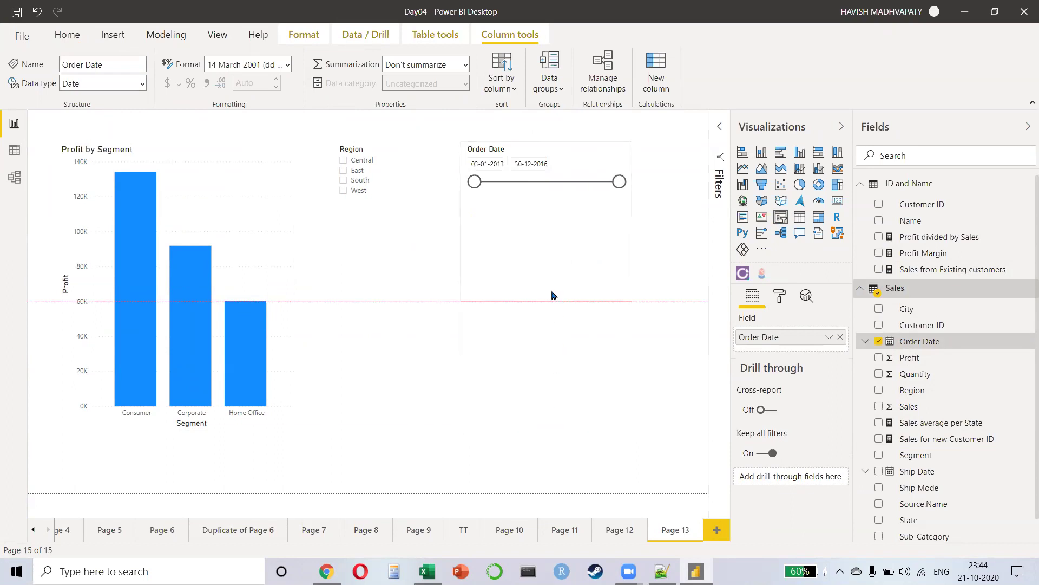
{"action": "left_click", "coordinate": [550, 358]}
{"action": "left_click", "coordinate": [218, 37]}
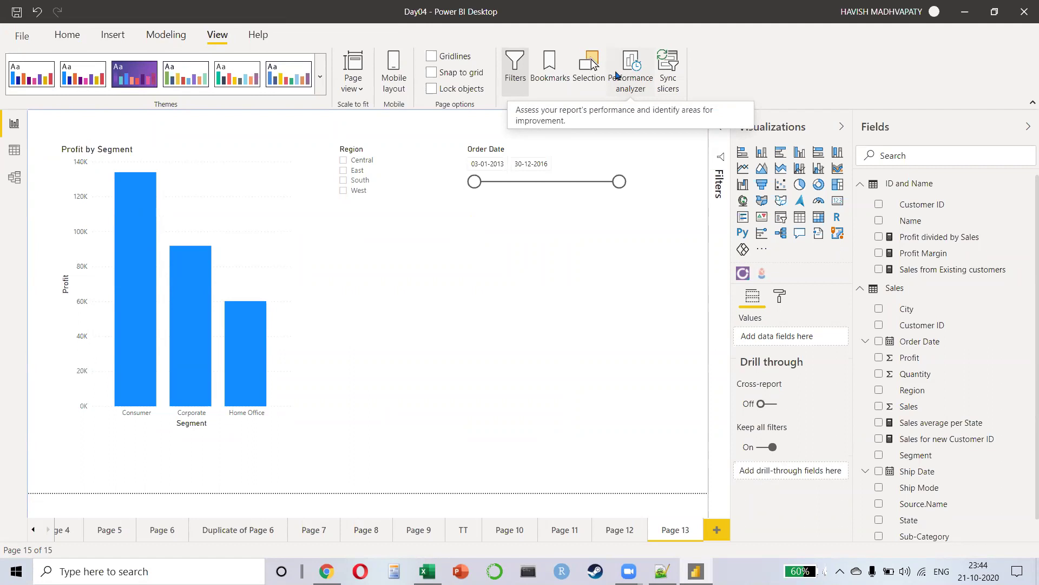
{"action": "left_click", "coordinate": [344, 162]}
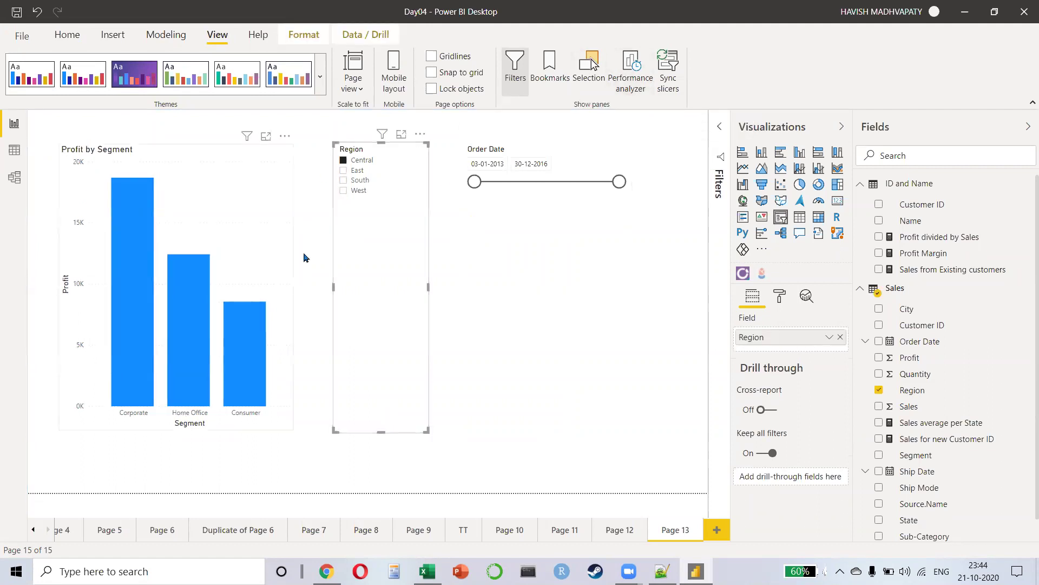
{"action": "left_click", "coordinate": [344, 171]}
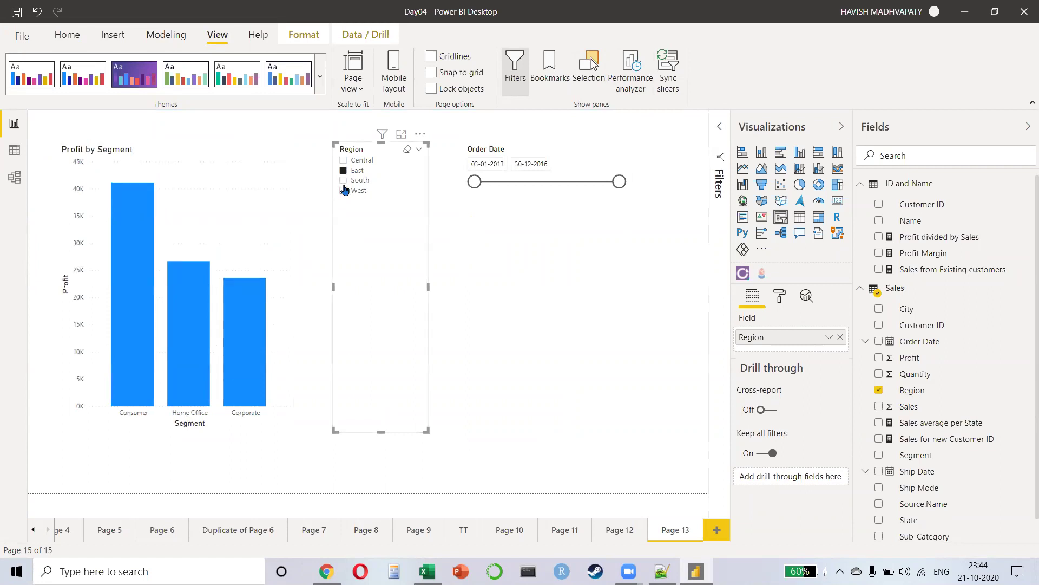
{"action": "left_click", "coordinate": [343, 191]}
{"action": "left_click", "coordinate": [341, 194]}
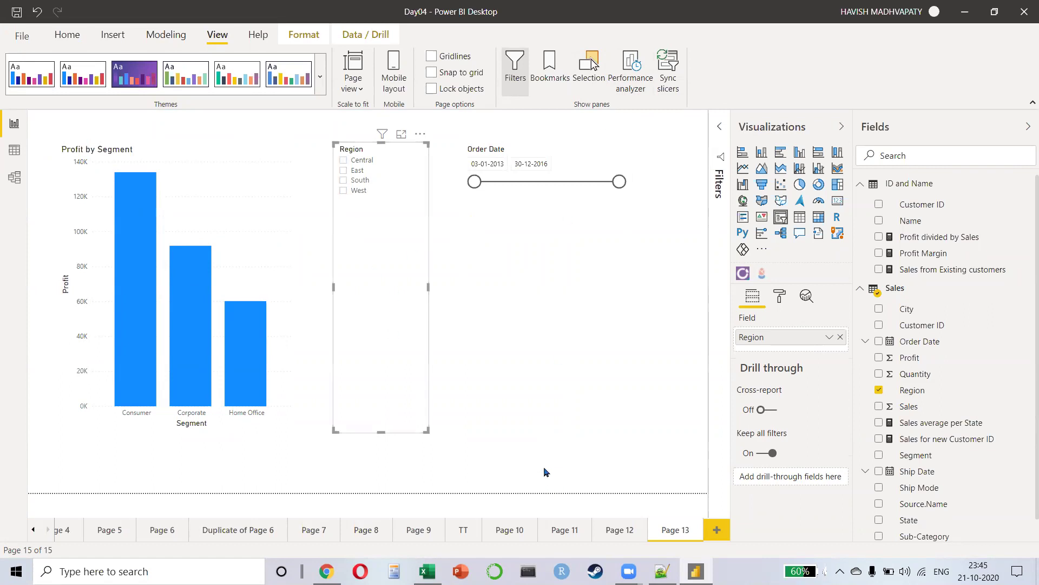
{"action": "left_click", "coordinate": [544, 300]}
{"action": "left_click", "coordinate": [625, 75]}
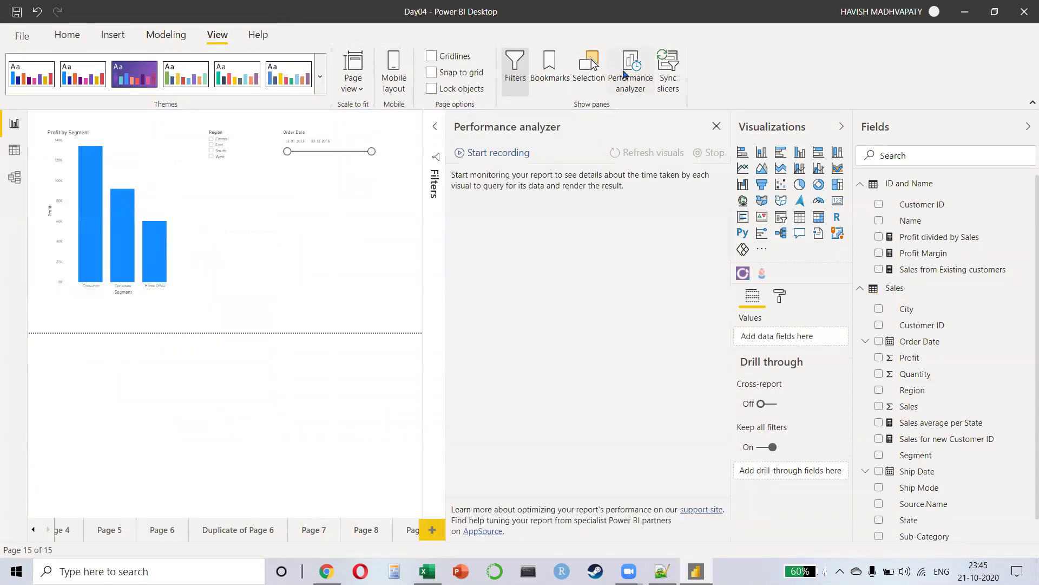
Step: Record Performance analyzer timings while filtering Region to East, West, then both, and narrowing Order Date
{"action": "left_click", "coordinate": [502, 156]}
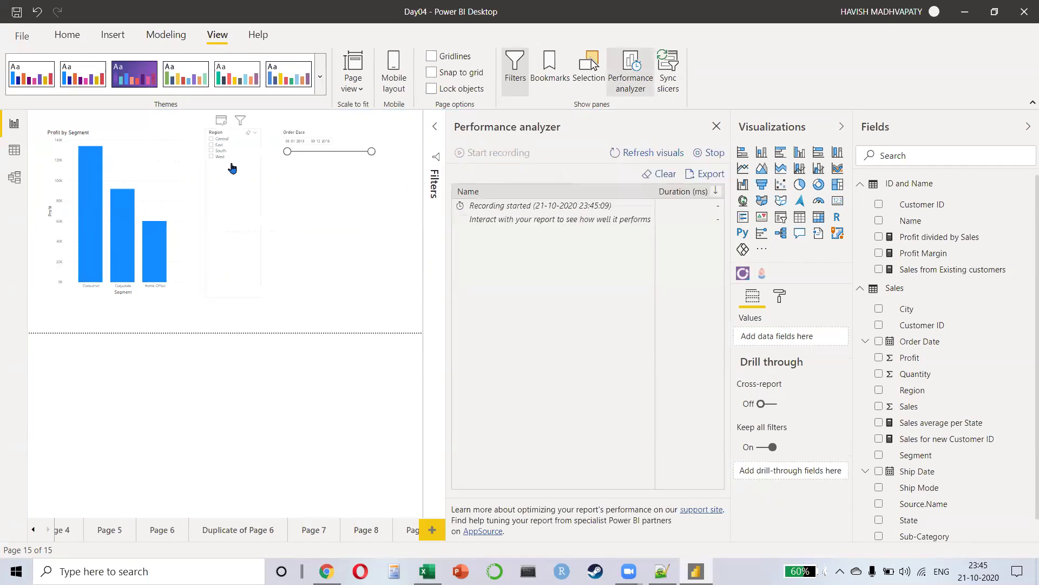
{"action": "left_click", "coordinate": [212, 147]}
{"action": "left_click", "coordinate": [212, 146]}
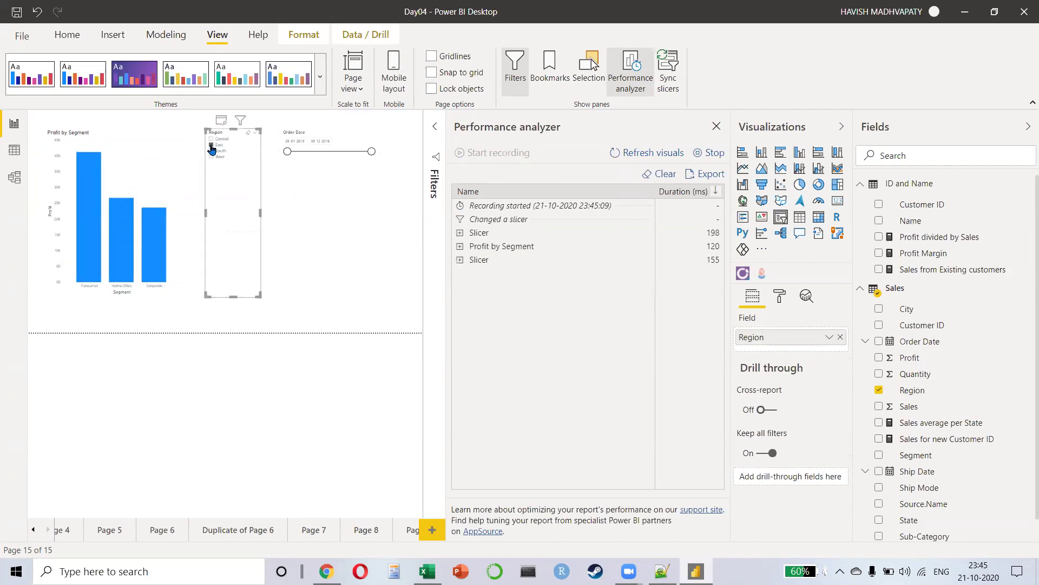
{"action": "left_click", "coordinate": [211, 158]}
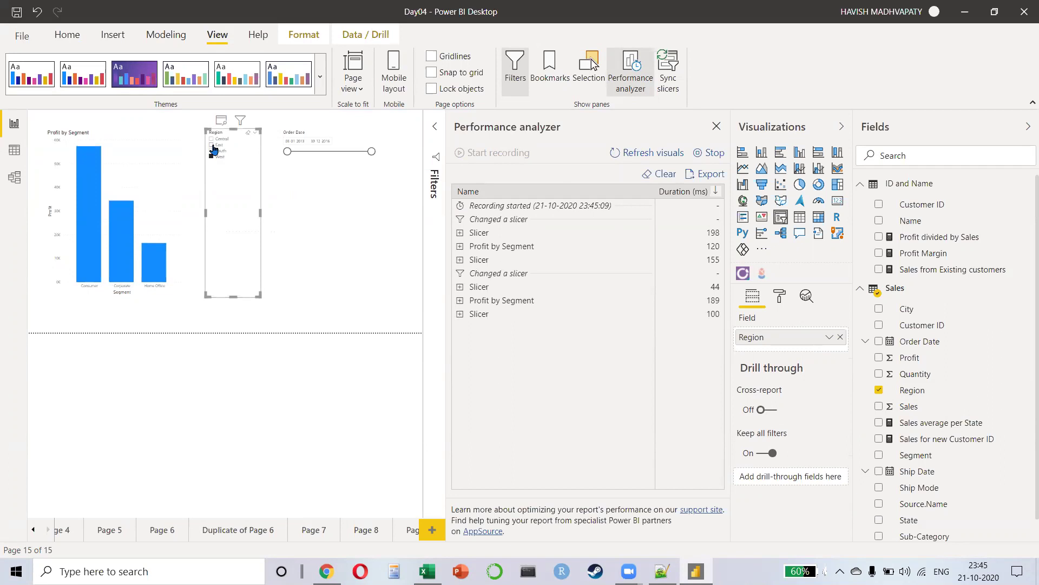
{"action": "left_click", "coordinate": [212, 146], "text": "ctrl"}
{"action": "left_click_drag", "start_coordinate": [288, 152], "coordinate": [343, 157]}
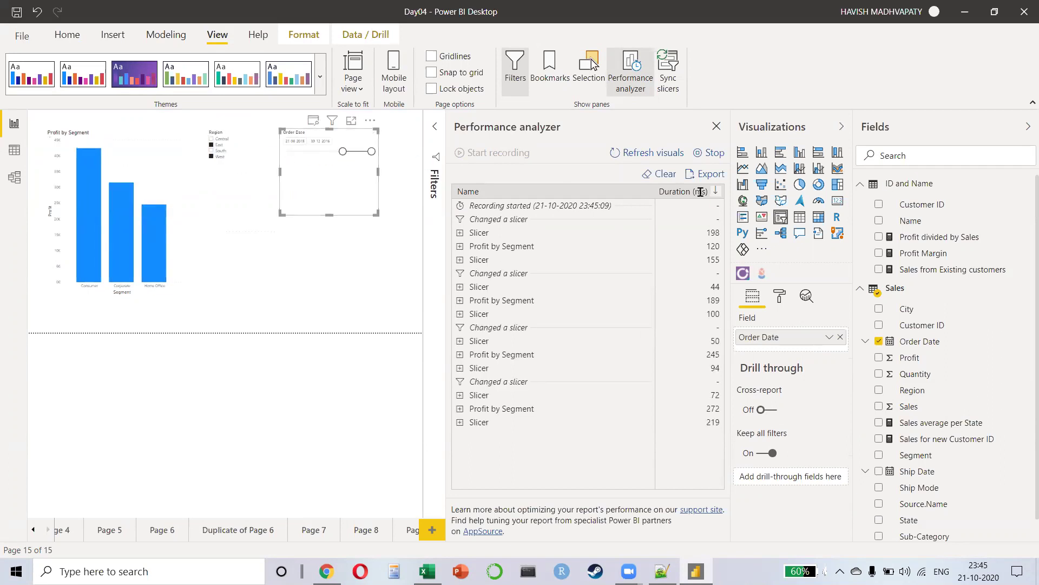
{"action": "left_click", "coordinate": [716, 154]}
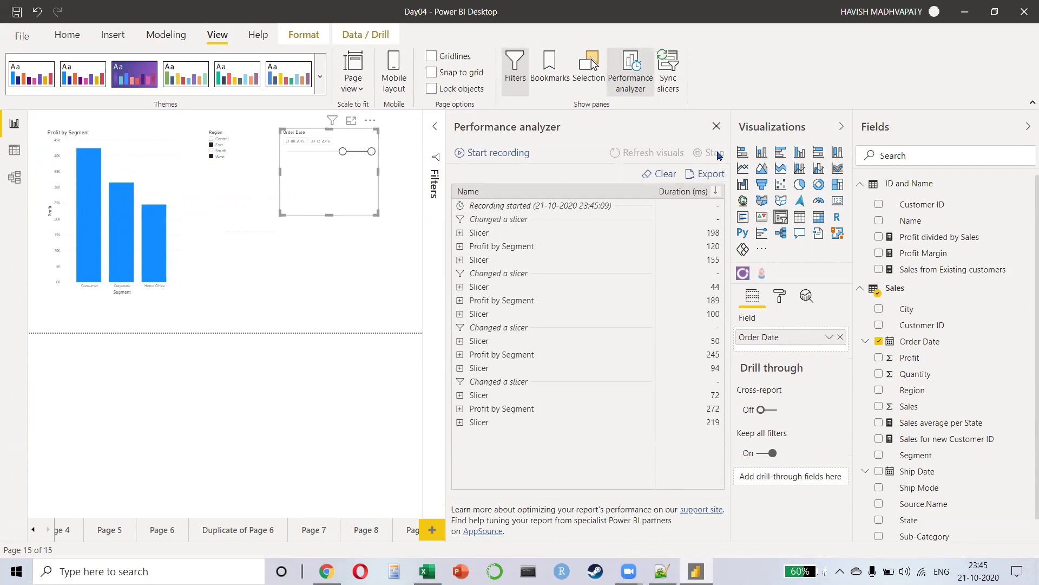
Step: Save the Performance analyzer export as PowerBIPerformanceData JSON on the Desktop, then show the desktop
{"action": "left_click", "coordinate": [711, 174]}
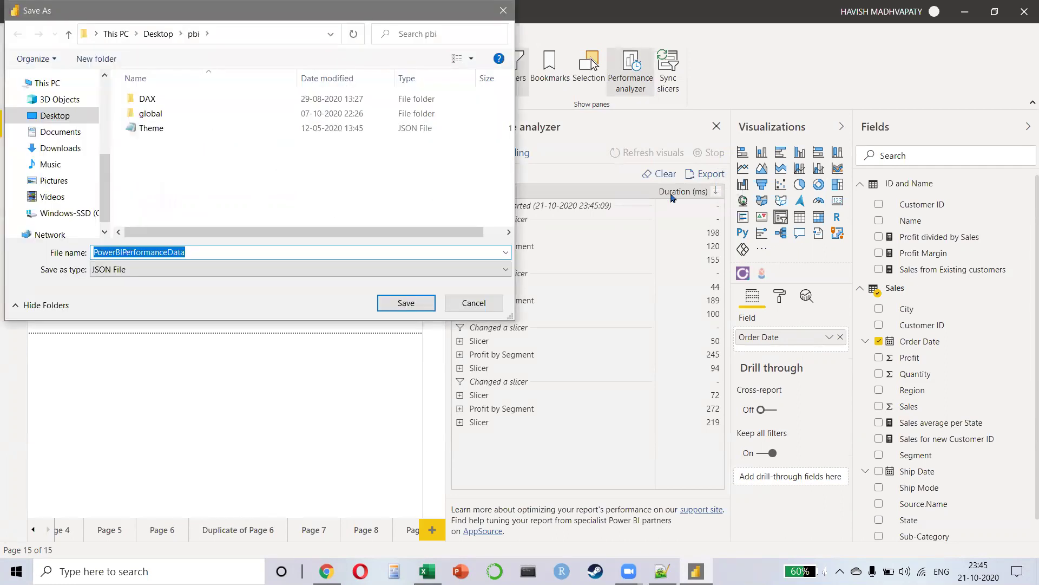
{"action": "scroll", "coordinate": [32, 195], "scroll_direction": "up", "scroll_amount": 4}
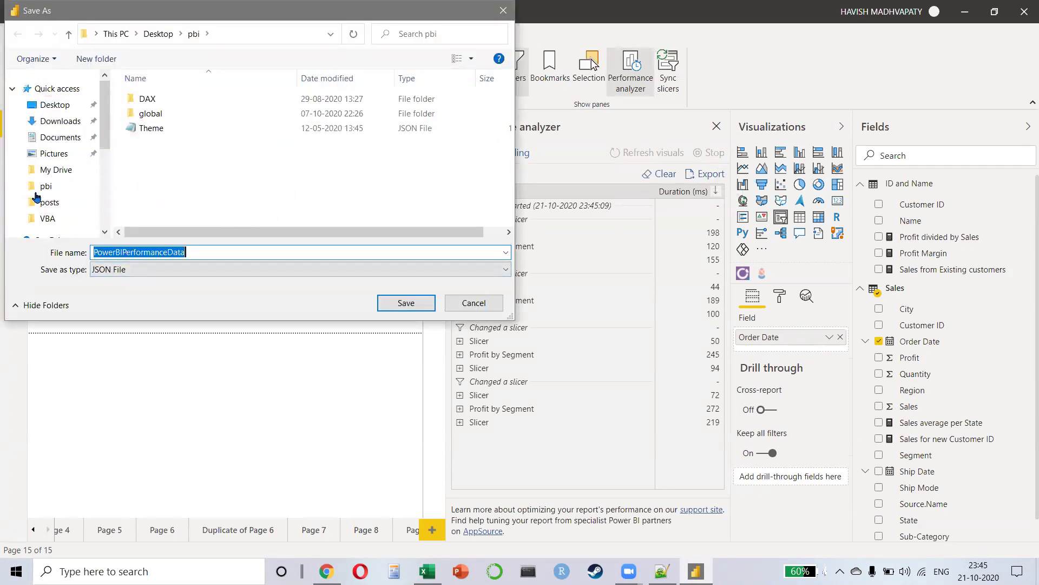
{"action": "left_click", "coordinate": [52, 106]}
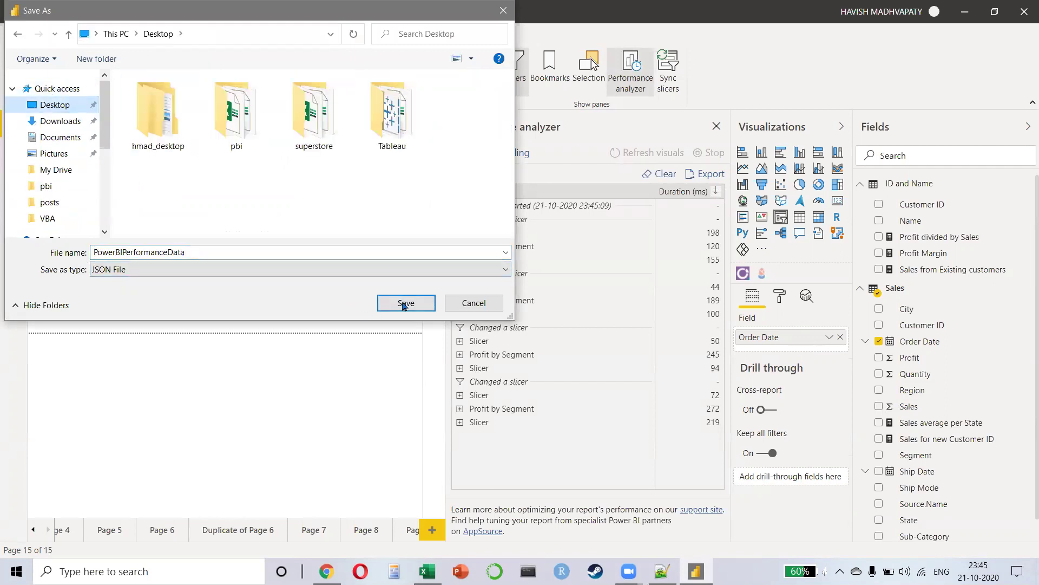
{"action": "left_click", "coordinate": [406, 304]}
{"action": "key", "text": "super+d"}
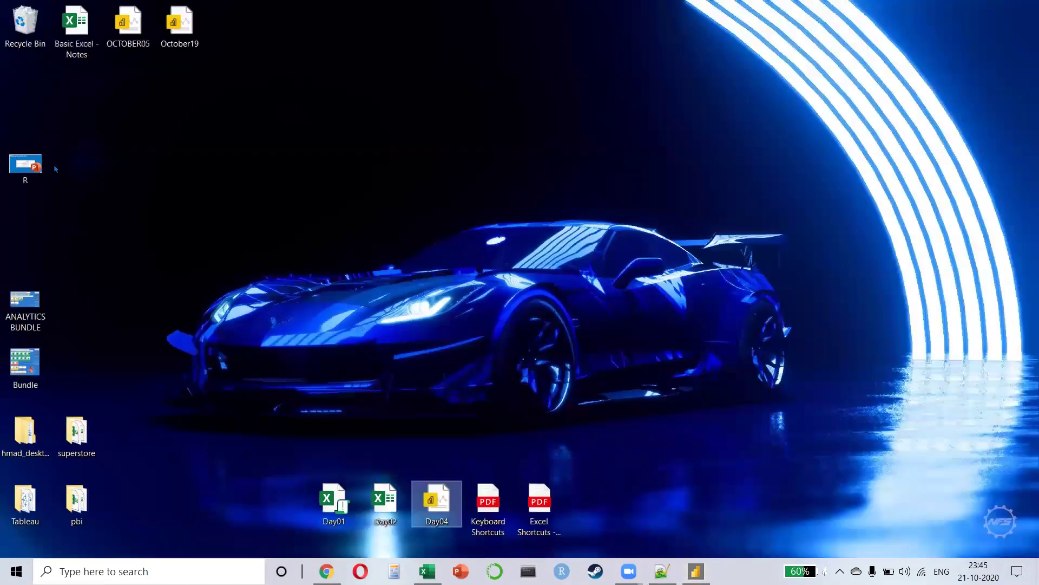
{"action": "left_click", "coordinate": [219, 233]}
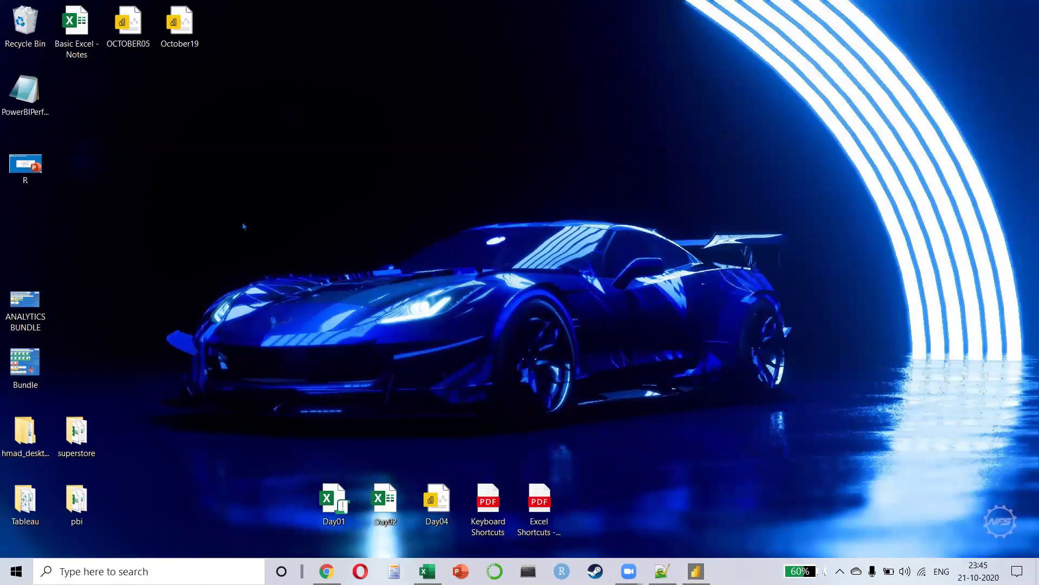
Step: Launch Notepad++ from Windows search and start a new blank document
{"action": "key", "text": "super"}
{"action": "type", "text": "note"}
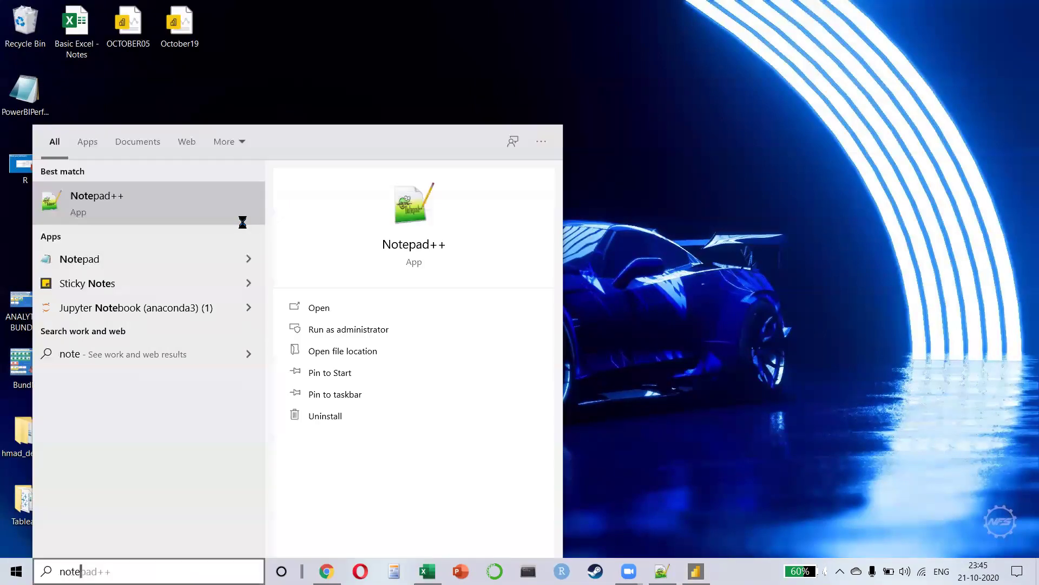
{"action": "key", "text": "Return"}
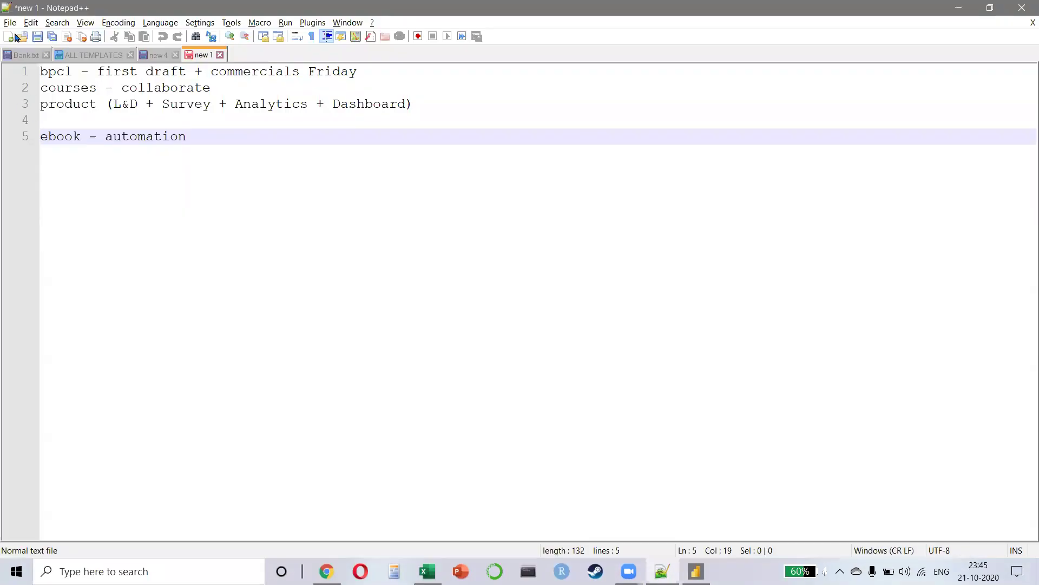
{"action": "left_click", "coordinate": [8, 39]}
Step: Open PowerBIPerformanceData.json from the Desktop folder
{"action": "left_click", "coordinate": [10, 23]}
{"action": "left_click", "coordinate": [44, 50]}
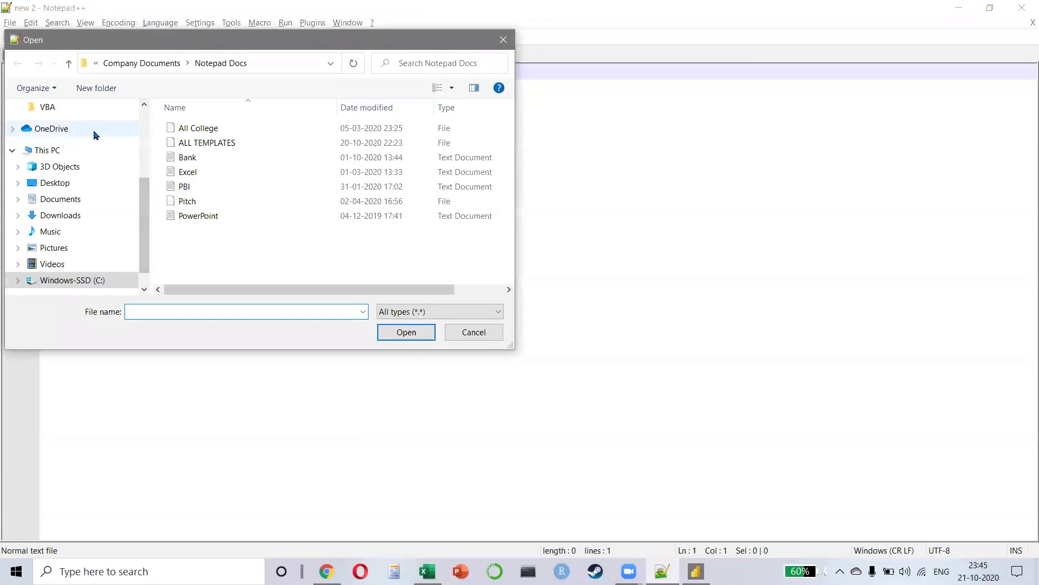
{"action": "scroll", "coordinate": [92, 134], "scroll_direction": "up", "scroll_amount": 3}
{"action": "left_click", "coordinate": [92, 133]}
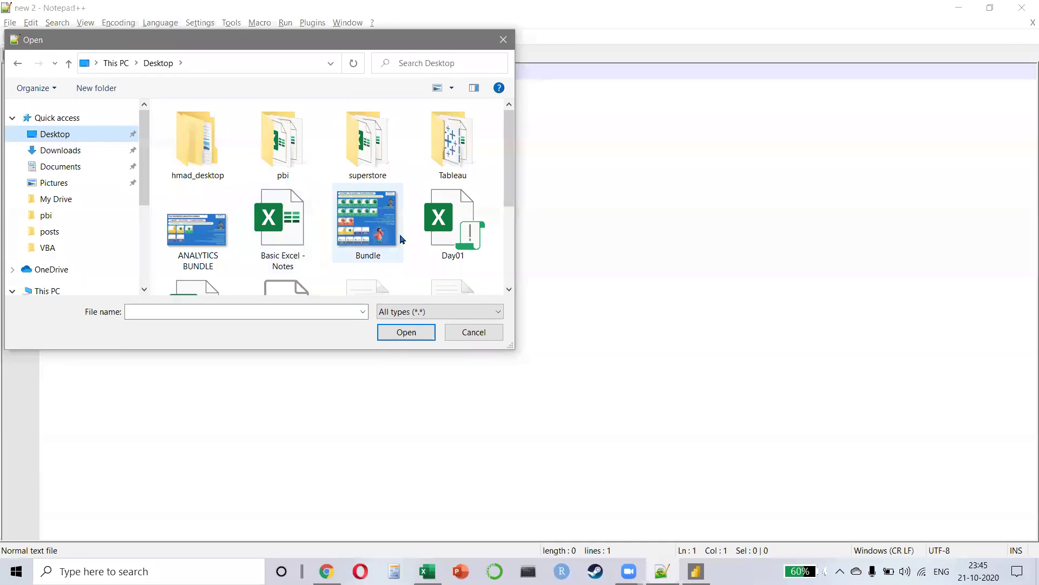
{"action": "left_click", "coordinate": [349, 238]}
{"action": "scroll", "coordinate": [349, 241], "scroll_direction": "down", "scroll_amount": 3}
{"action": "double_click", "coordinate": [349, 242]}
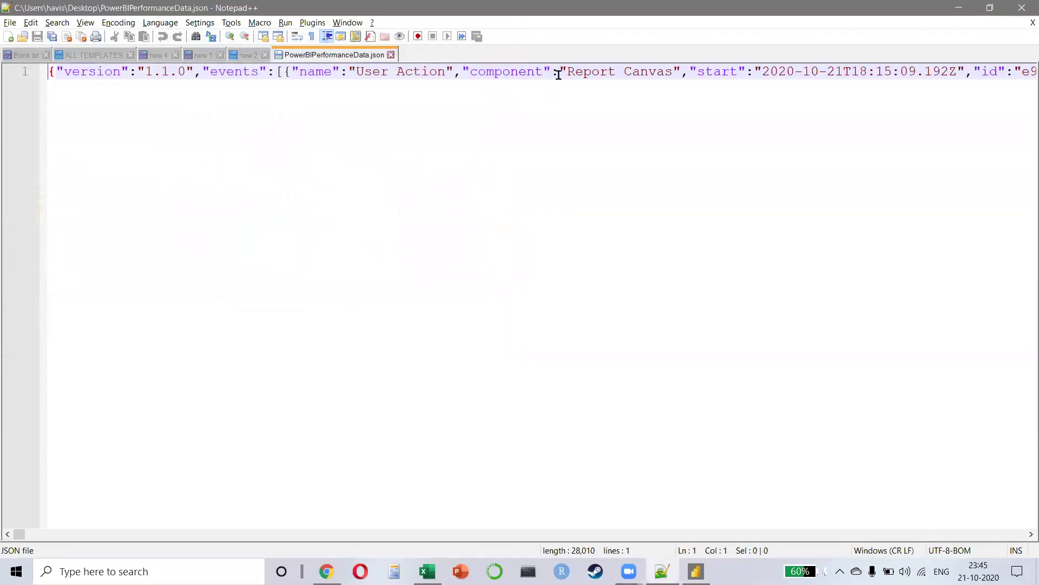
Step: Select all the JSON text and fold all its sections
{"action": "key", "text": "ctrl+a"}
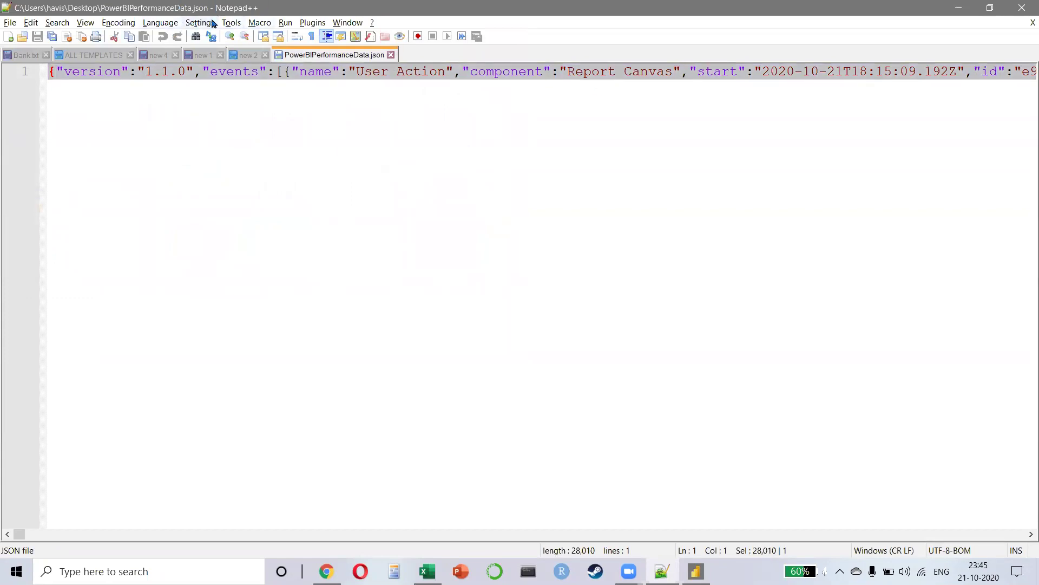
{"action": "left_click", "coordinate": [208, 23]}
{"action": "mouse_move", "coordinate": [176, 23]}
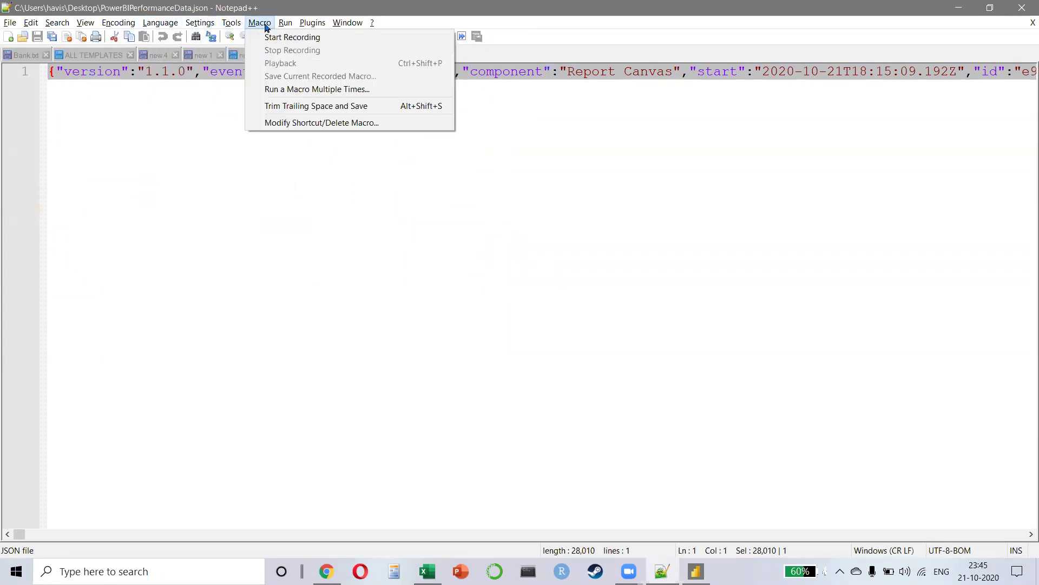
{"action": "mouse_move", "coordinate": [101, 26]}
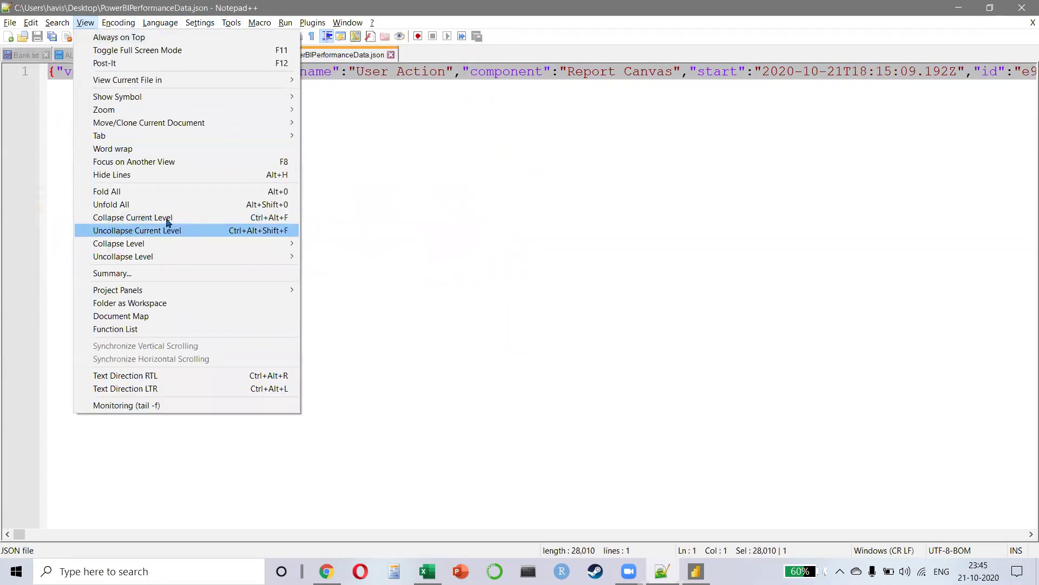
{"action": "left_click", "coordinate": [158, 192]}
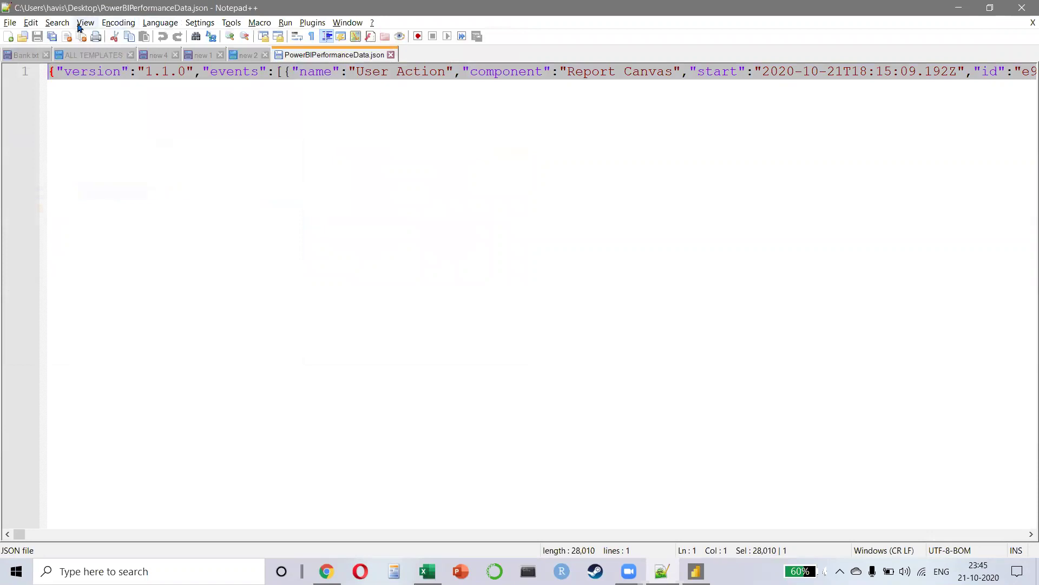
Step: Turn on word wrap for the long JSON line and clear the selection
{"action": "left_click", "coordinate": [85, 22]}
{"action": "left_click", "coordinate": [209, 150]}
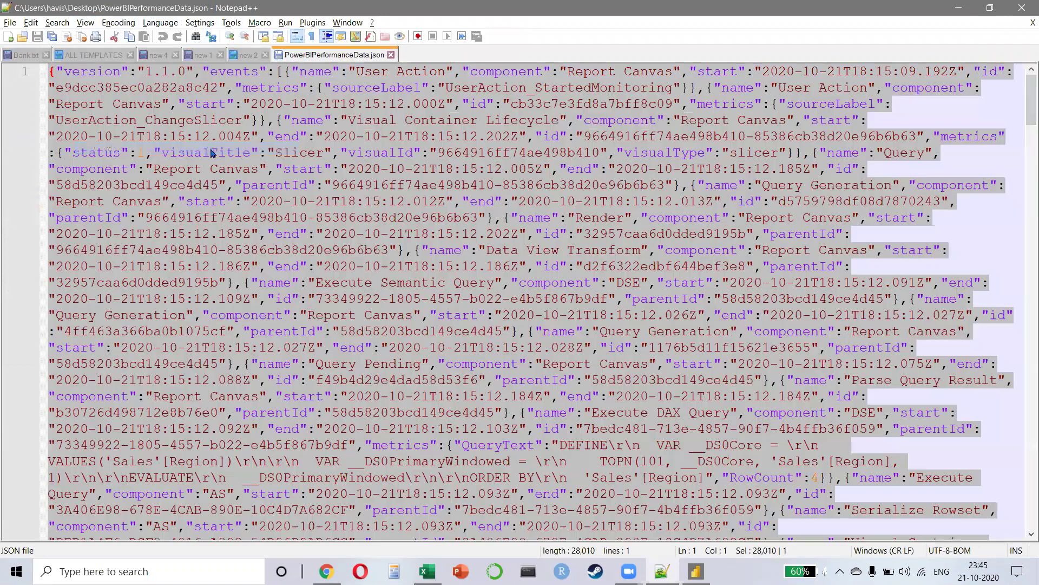
{"action": "scroll", "coordinate": [534, 271], "scroll_direction": "down", "scroll_amount": 2, "text": "ctrl"}
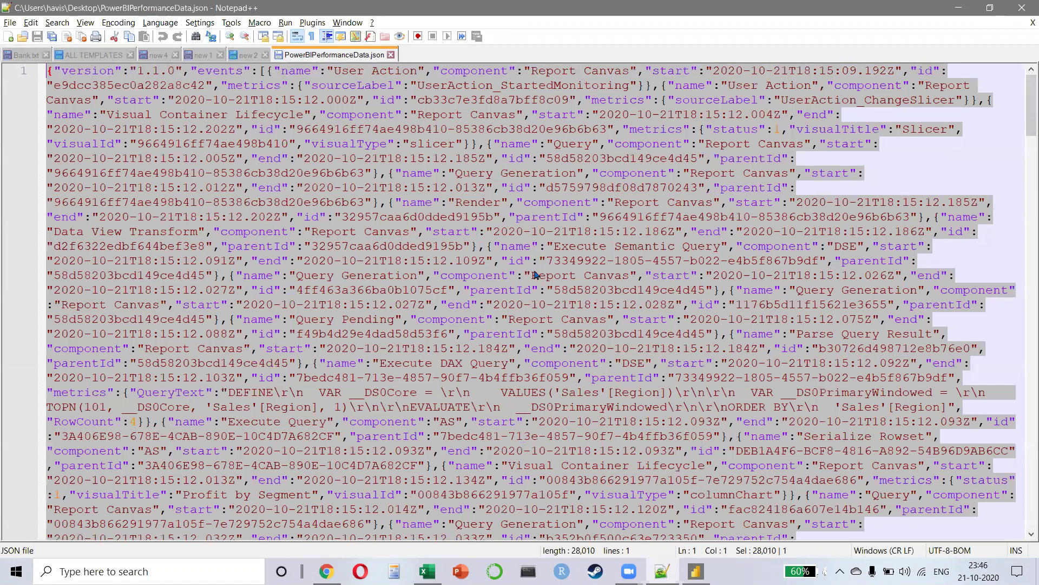
{"action": "scroll", "coordinate": [531, 269], "scroll_direction": "up", "scroll_amount": 2, "text": "ctrl"}
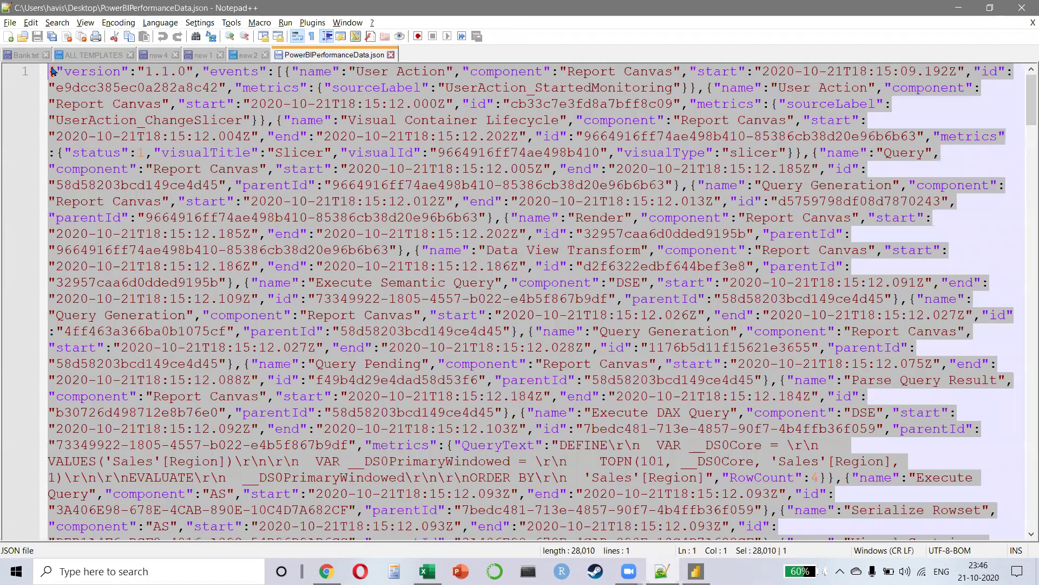
{"action": "left_click", "coordinate": [90, 81]}
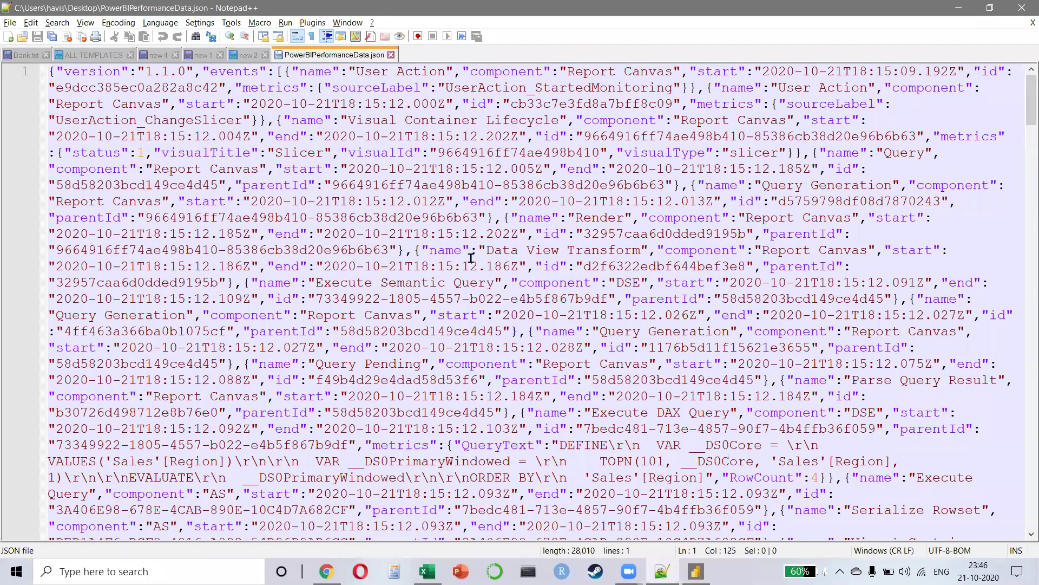
Step: Highlight the DAX query parts: VAR, CALCULATE(SUM('Sales'[Profit])), DS0FilterTable, SUMMARIZECOLUMNS, DEFINE
{"action": "scroll", "coordinate": [647, 215], "scroll_direction": "down", "scroll_amount": 6}
{"action": "scroll", "coordinate": [570, 281], "scroll_direction": "down", "scroll_amount": 5}
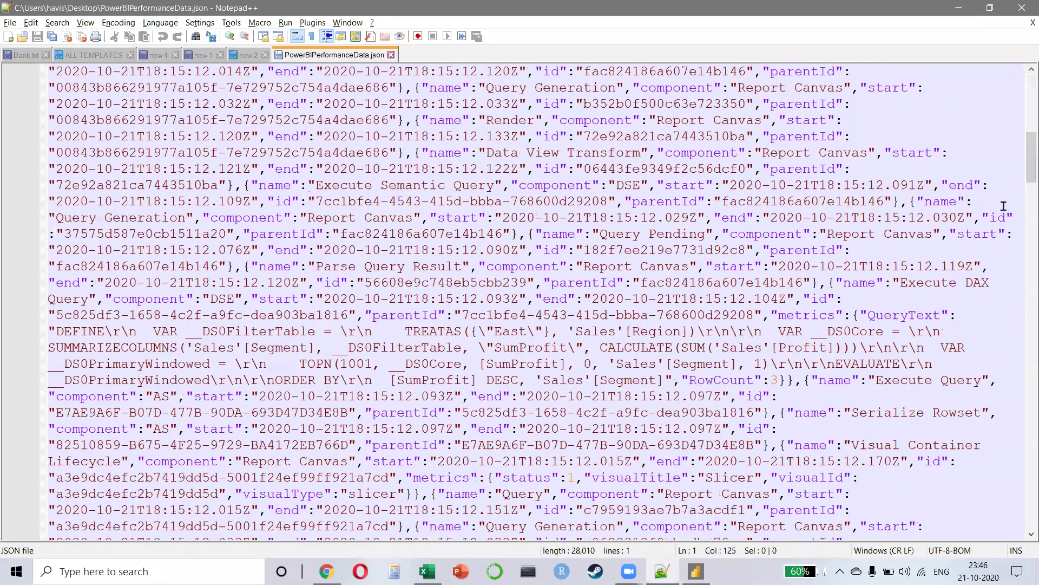
{"action": "left_click_drag", "start_coordinate": [940, 347], "coordinate": [965, 345]}
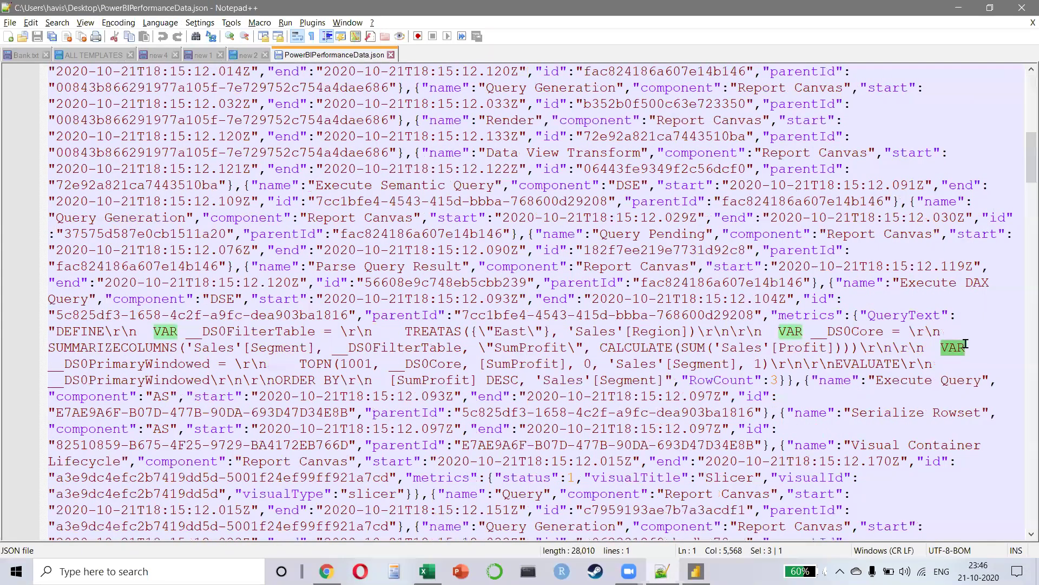
{"action": "left_click_drag", "start_coordinate": [594, 351], "coordinate": [839, 352]}
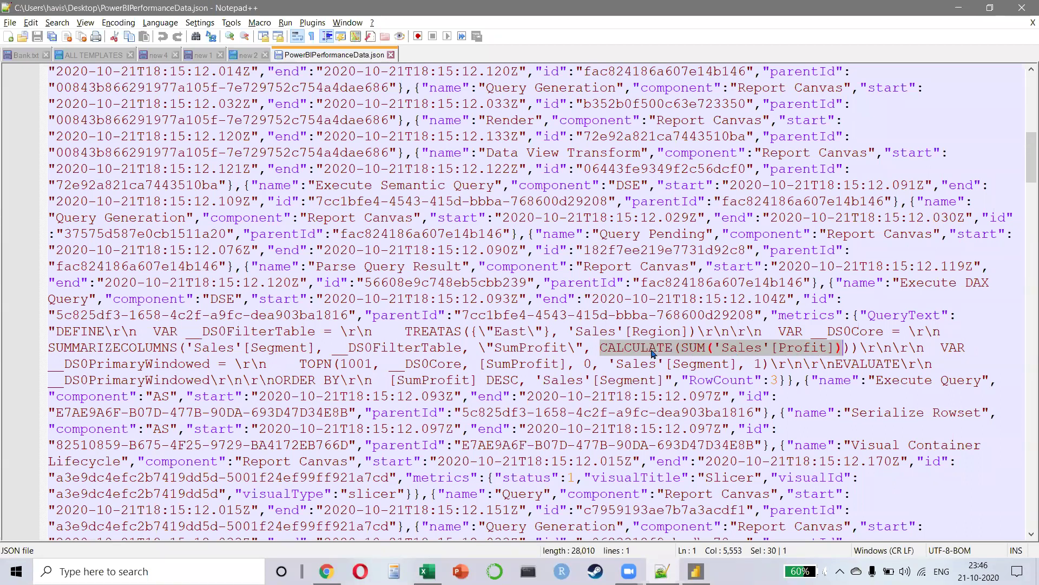
{"action": "left_click_drag", "start_coordinate": [357, 348], "coordinate": [456, 346]}
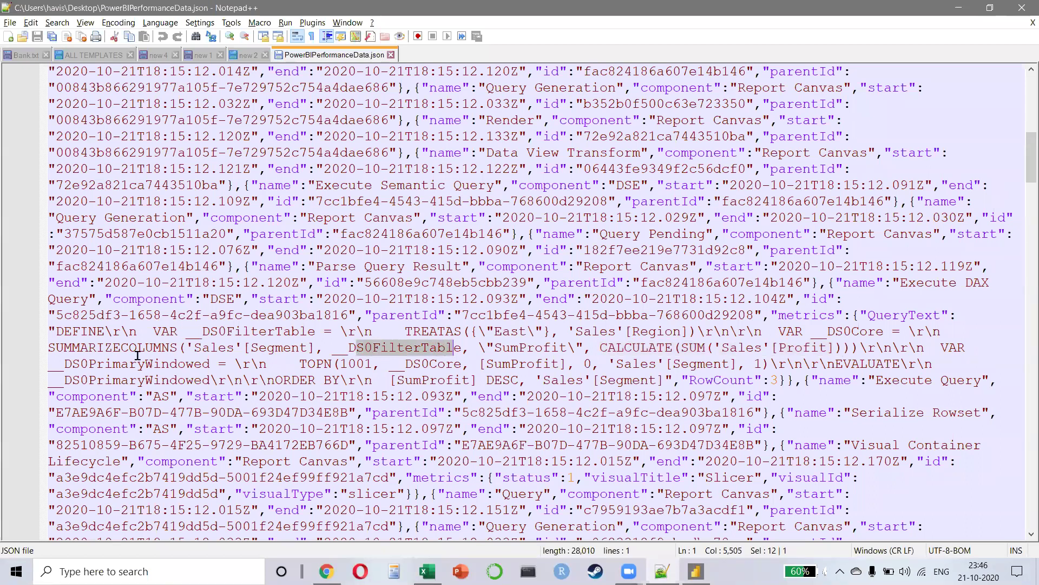
{"action": "left_click_drag", "start_coordinate": [72, 348], "coordinate": [183, 344]}
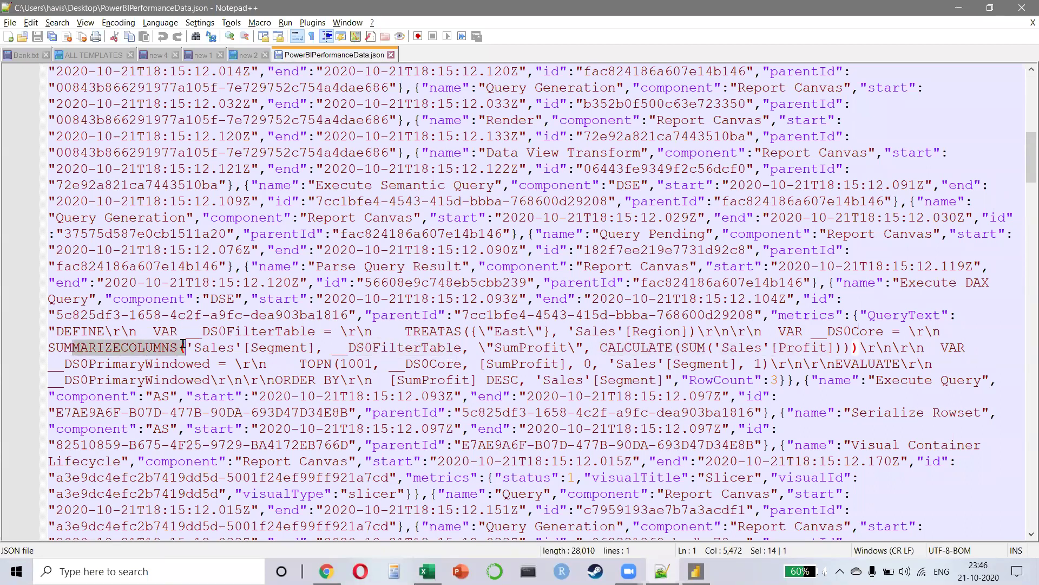
{"action": "left_click_drag", "start_coordinate": [88, 331], "coordinate": [213, 331]}
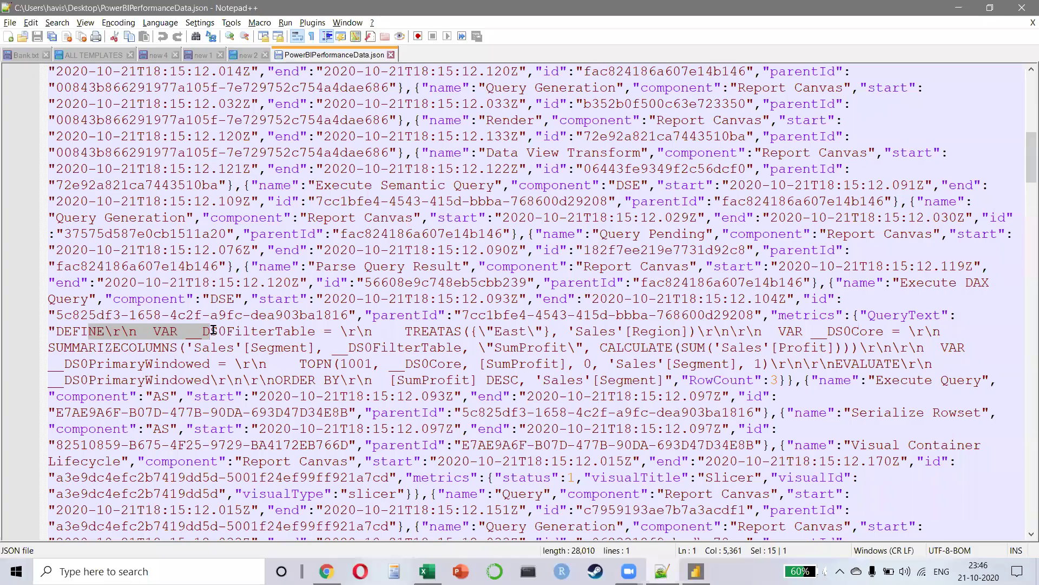
Step: Scroll to the end of the log and close Notepad++
{"action": "scroll", "coordinate": [433, 324], "scroll_direction": "down", "scroll_amount": 12}
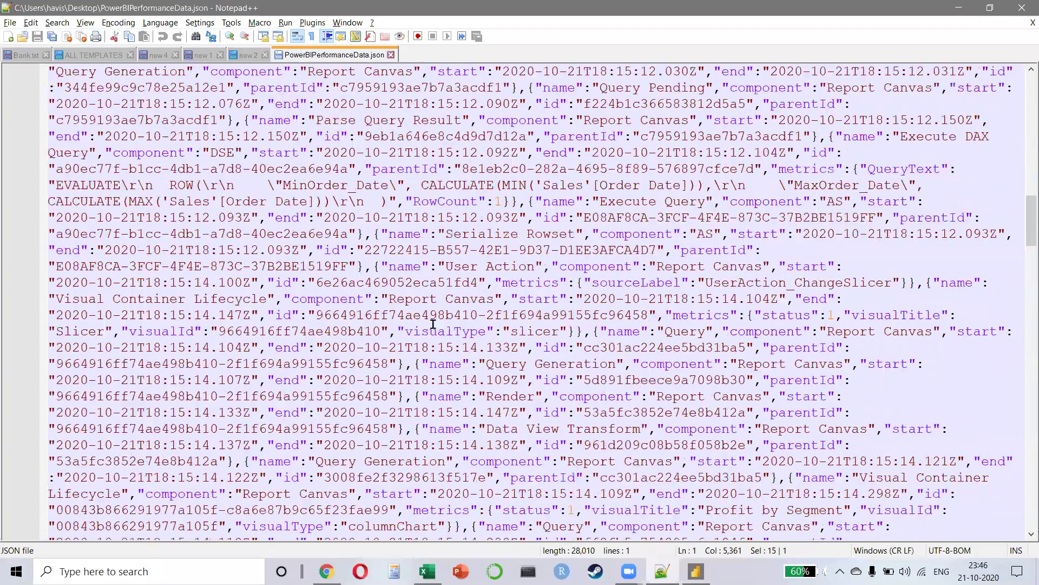
{"action": "scroll", "coordinate": [433, 323], "scroll_direction": "down", "scroll_amount": 9}
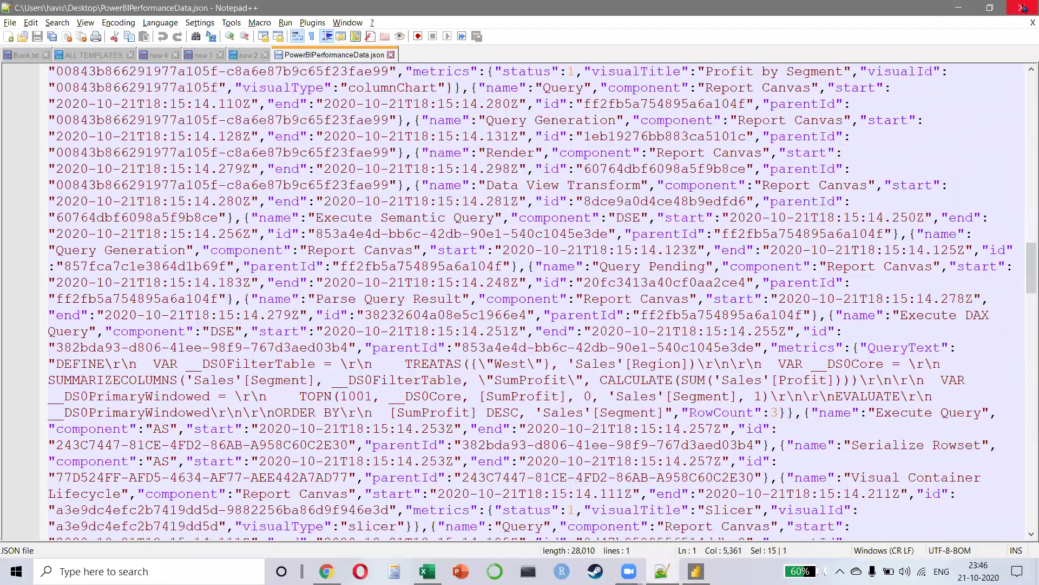
{"action": "left_click", "coordinate": [1016, 6]}
Step: In Power BI's Performance analyzer, expand the first Slicer entry and copy its DAX query
{"action": "key", "text": "alt+Tab"}
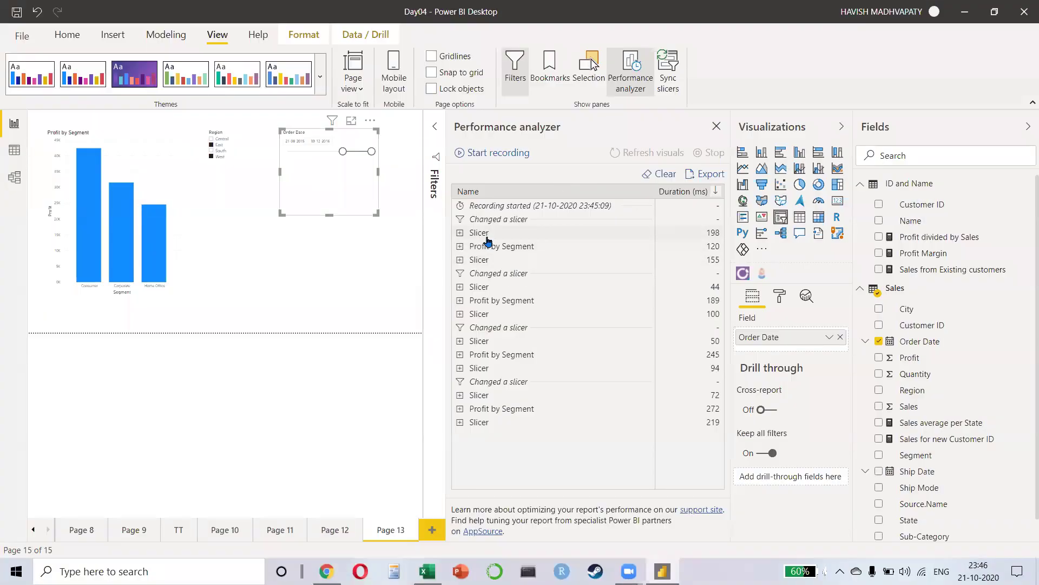
{"action": "left_click", "coordinate": [460, 232]}
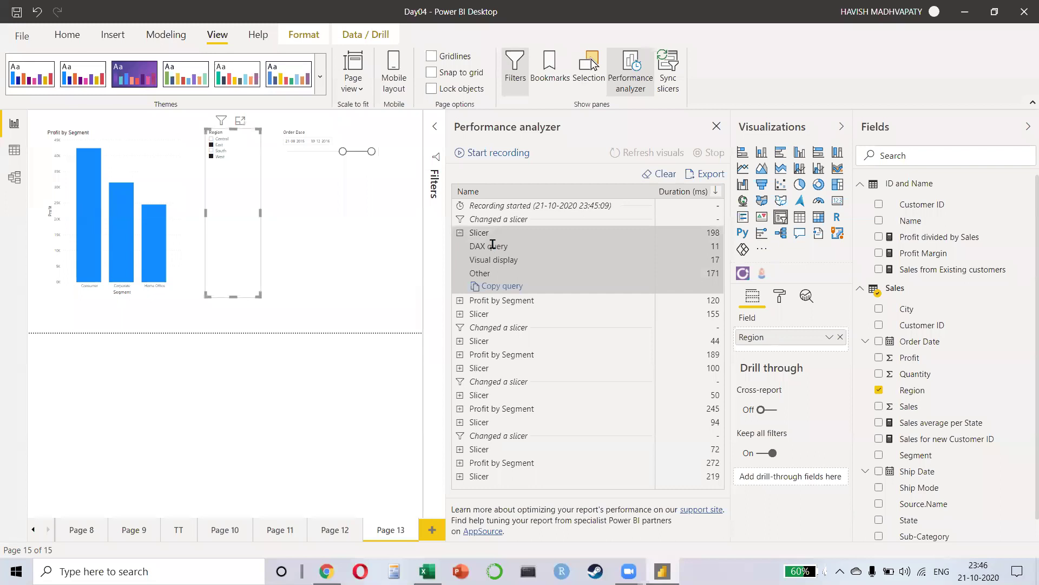
{"action": "left_click", "coordinate": [498, 286]}
Step: Launch Notepad++ again from Windows search
{"action": "key", "text": "super"}
{"action": "type", "text": "note"}
{"action": "key", "text": "Return"}
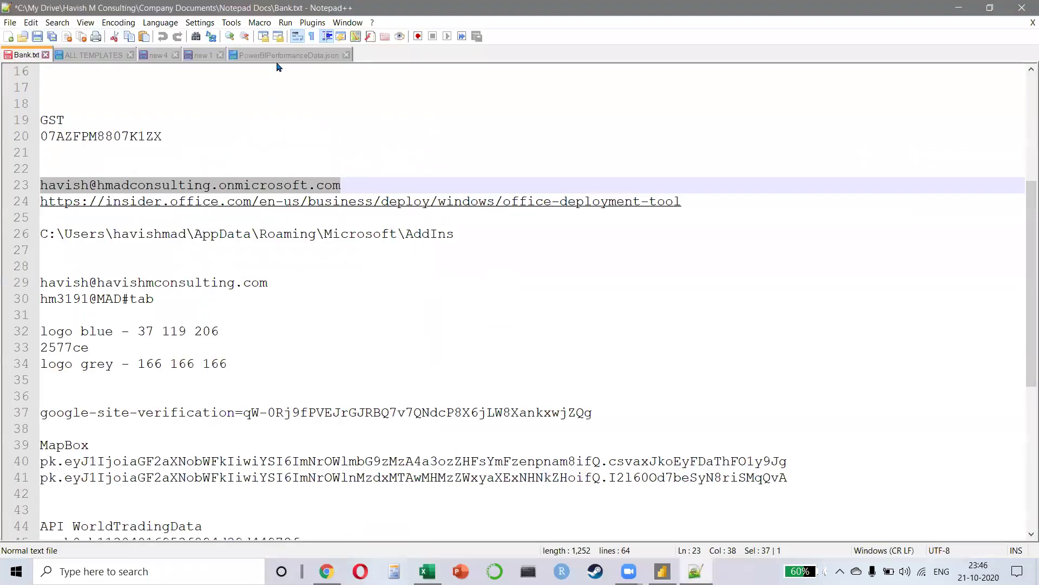
Step: Replace all of PowerBIPerformanceData.json's content with the copied DAX query
{"action": "left_click", "coordinate": [279, 55]}
{"action": "key", "text": "ctrl+a"}
{"action": "key", "text": "Delete"}
{"action": "type", "text": "// DAX Query DEFINE   VAR __DS0Core =      VALUES('Sales'[Region])    VAR __DS0PrimaryWindowed =      TOPN(101, __DS0Core, 'Sales'[Region], 1)  EVALUATE   __DS0PrimaryWindowed  ORDER BY   'Sales'[Region]"}
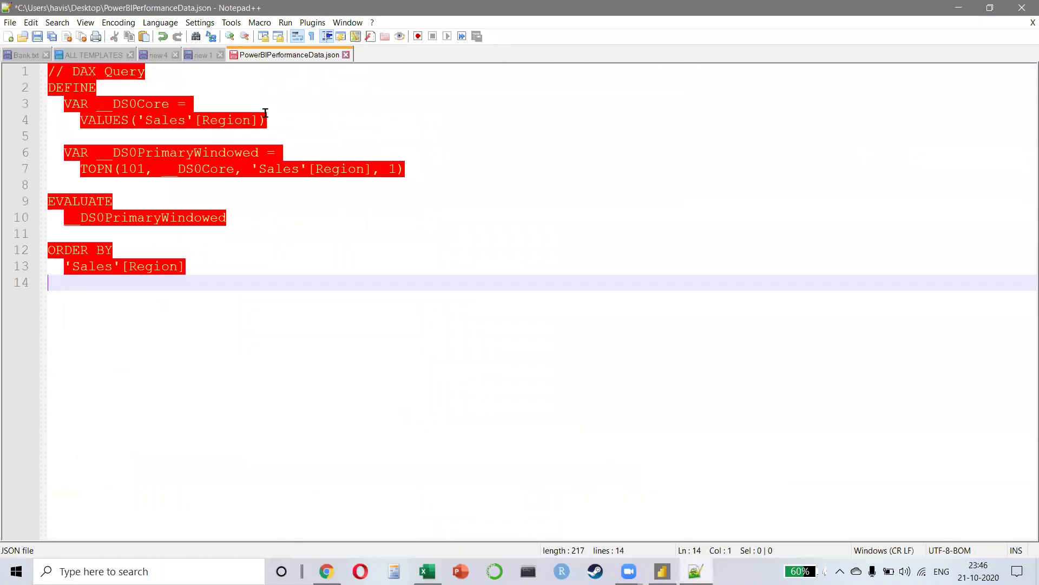
Step: Point out the VALUES('Sales'[Region]), __DS0PrimaryWindowed and ORDER BY lines, enlarging the text
{"action": "left_click", "coordinate": [266, 112]}
{"action": "left_click", "coordinate": [225, 222]}
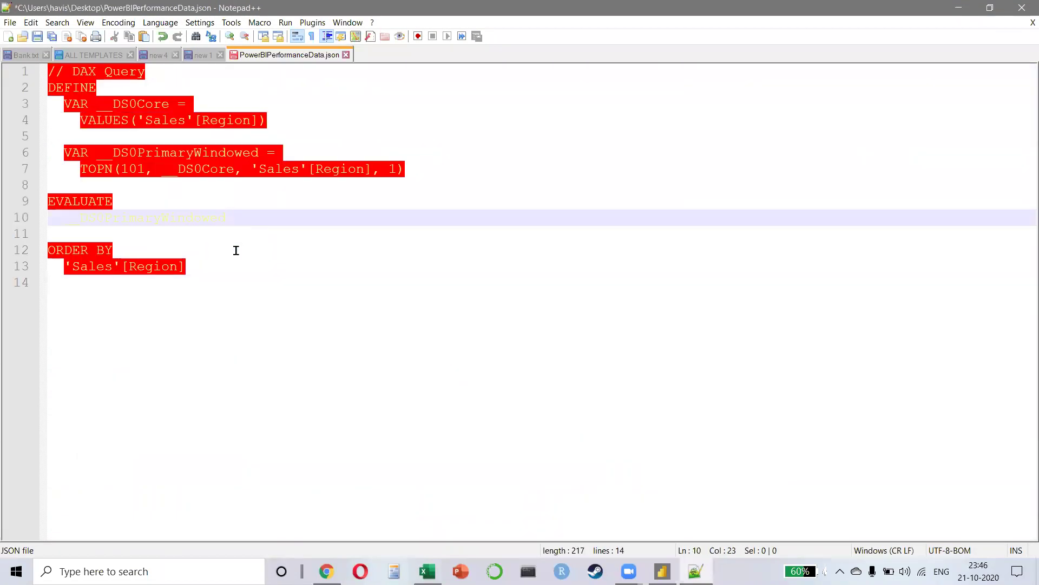
{"action": "left_click", "coordinate": [226, 271]}
{"action": "left_click", "coordinate": [230, 308]}
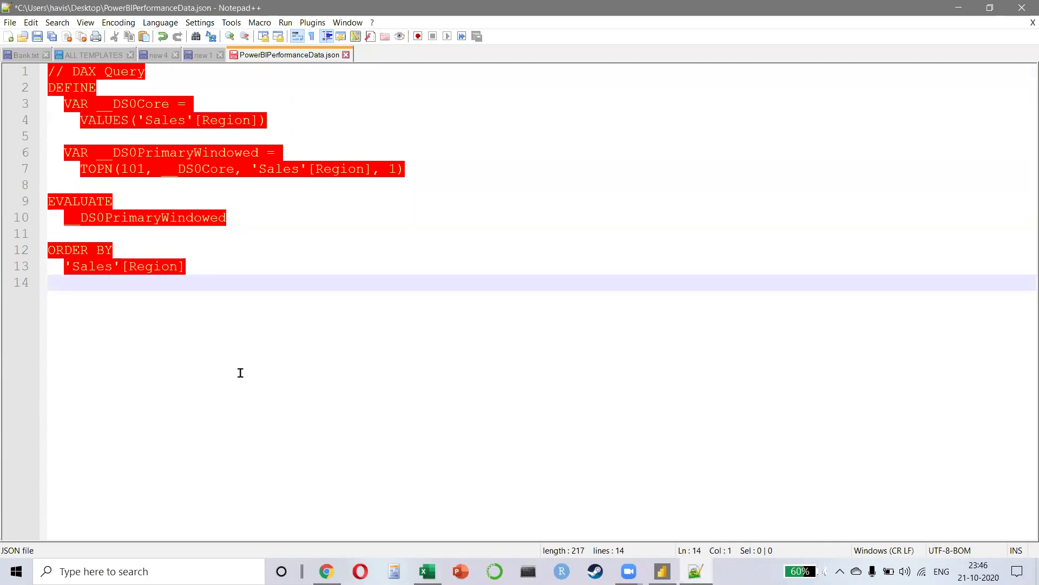
{"action": "key", "text": "ctrl+plus"}
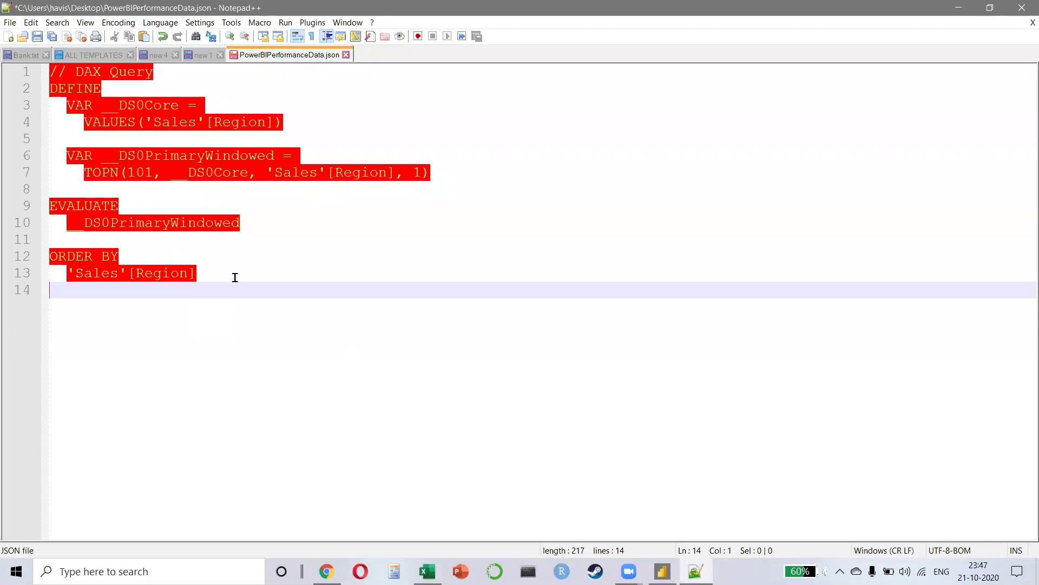
{"action": "left_click", "coordinate": [210, 280]}
{"action": "left_click", "coordinate": [210, 283]}
{"action": "left_click", "coordinate": [176, 261]}
{"action": "left_click", "coordinate": [442, 288]}
{"action": "left_click", "coordinate": [346, 54]}
{"action": "left_click", "coordinate": [561, 332]}
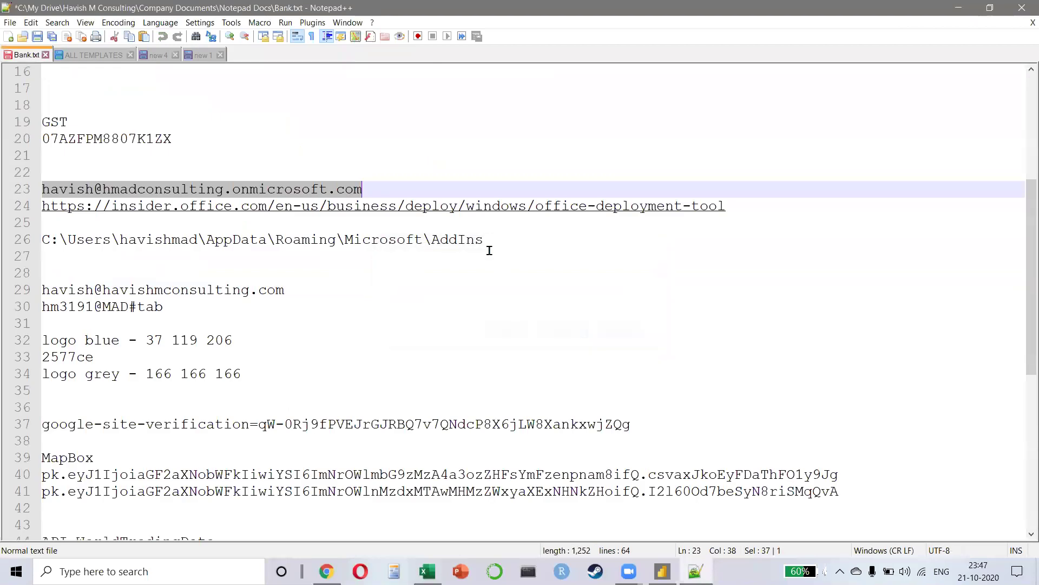
{"action": "left_click", "coordinate": [1022, 7]}
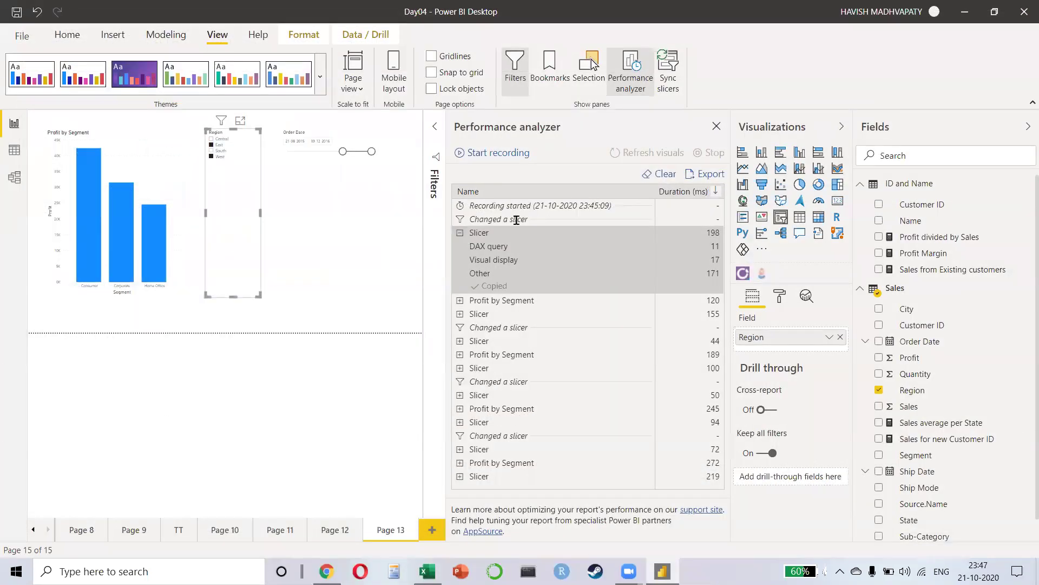
{"action": "left_click", "coordinate": [717, 127]}
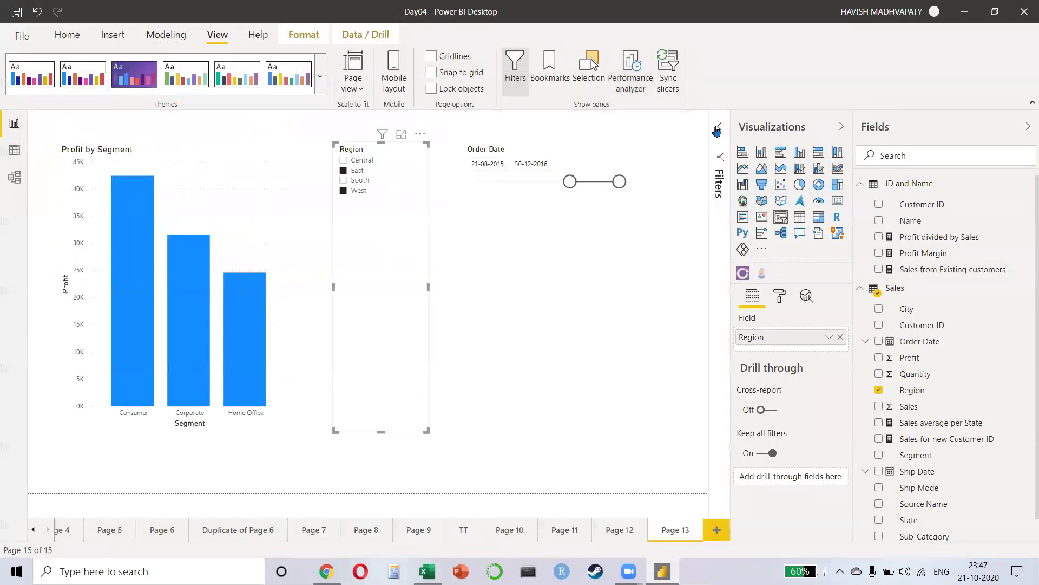
{"action": "left_click", "coordinate": [544, 375]}
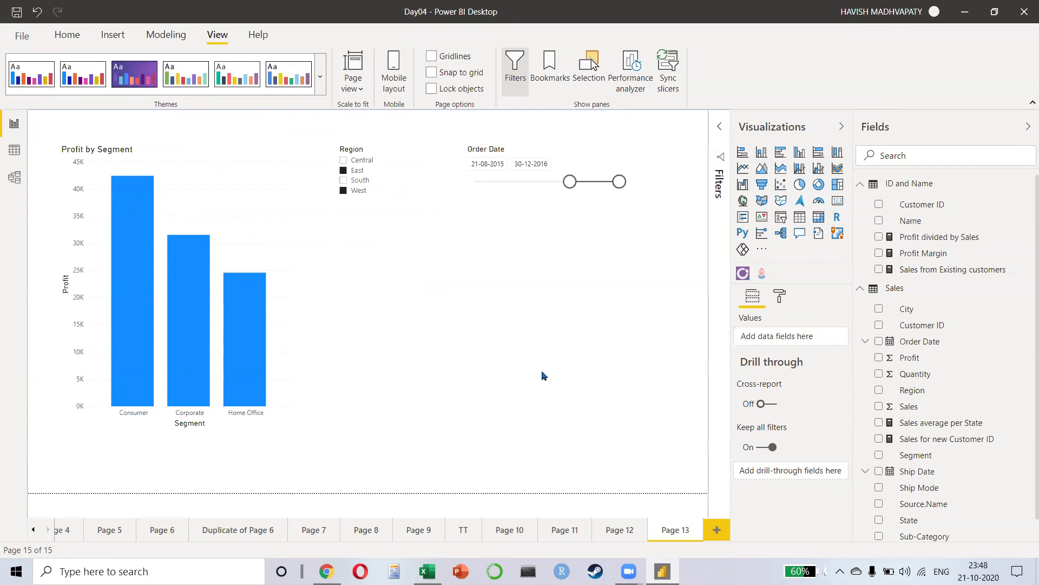
Step: Download the Consumer Buying Behavior.csv.zip attachment from the Gmail Data email and open it
{"action": "key", "text": "alt+Tab"}
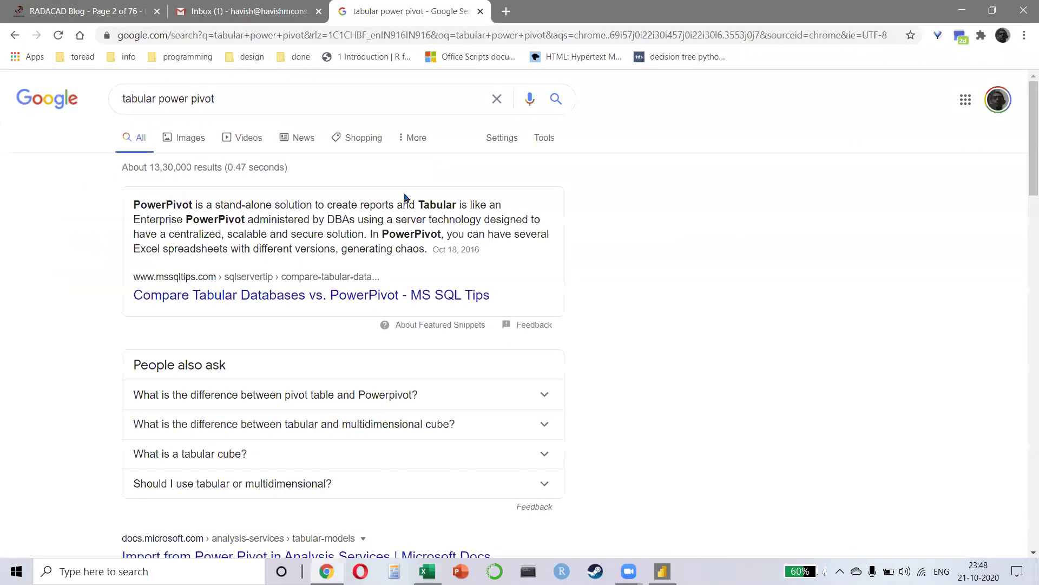
{"action": "key", "text": "ctrl+shift+Tab"}
{"action": "left_click", "coordinate": [473, 162]}
{"action": "mouse_move", "coordinate": [275, 450]}
{"action": "left_click", "coordinate": [255, 428]}
{"action": "left_click", "coordinate": [71, 538]}
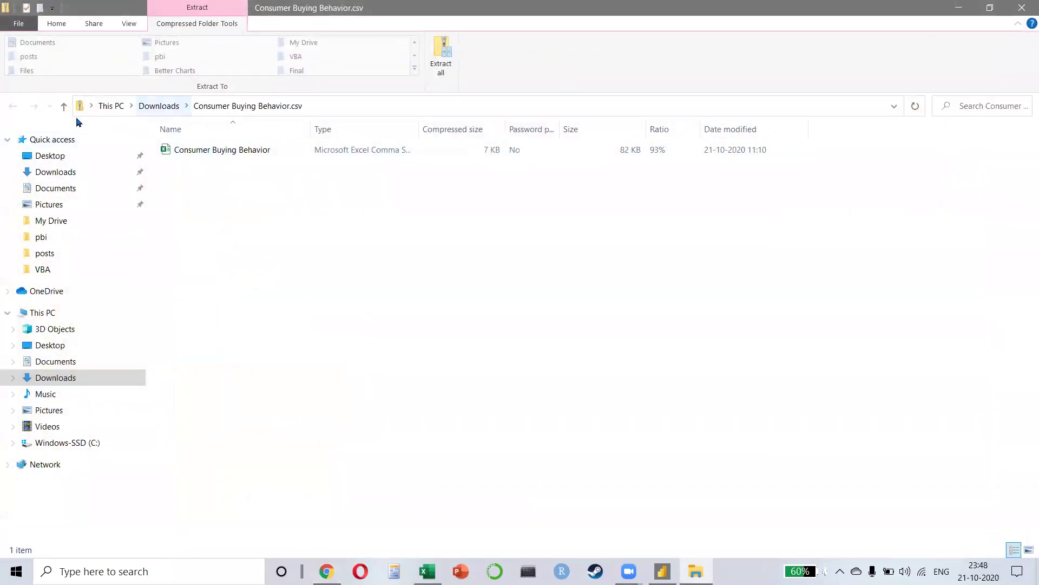
Step: Extract Consumer Buying Behavior.csv.zip into Downloads with 7-Zip Extract Here and select the CSV
{"action": "left_click", "coordinate": [64, 106]}
{"action": "right_click", "coordinate": [226, 164]}
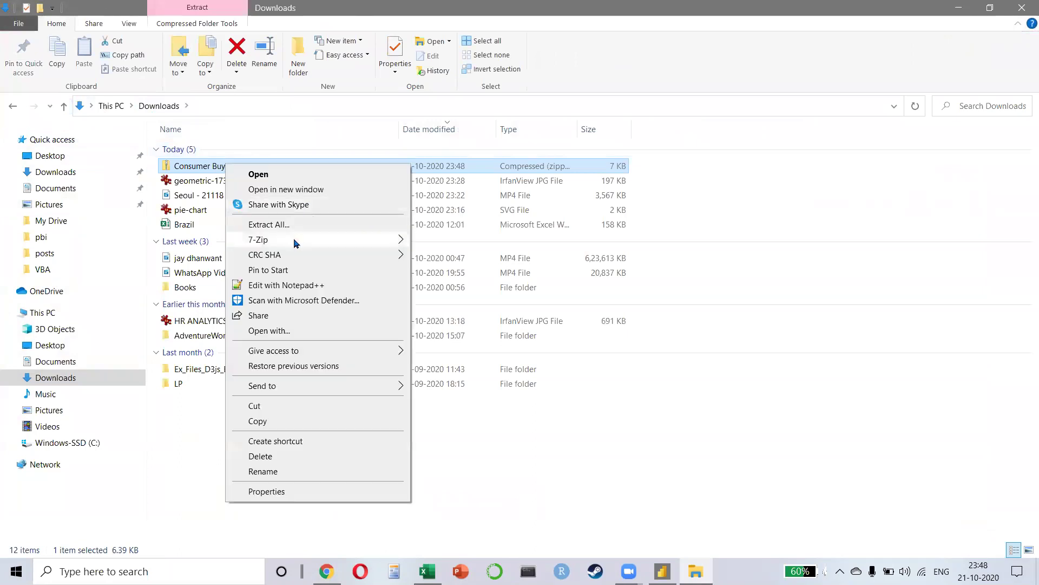
{"action": "mouse_move", "coordinate": [295, 239]}
{"action": "left_click", "coordinate": [477, 288]}
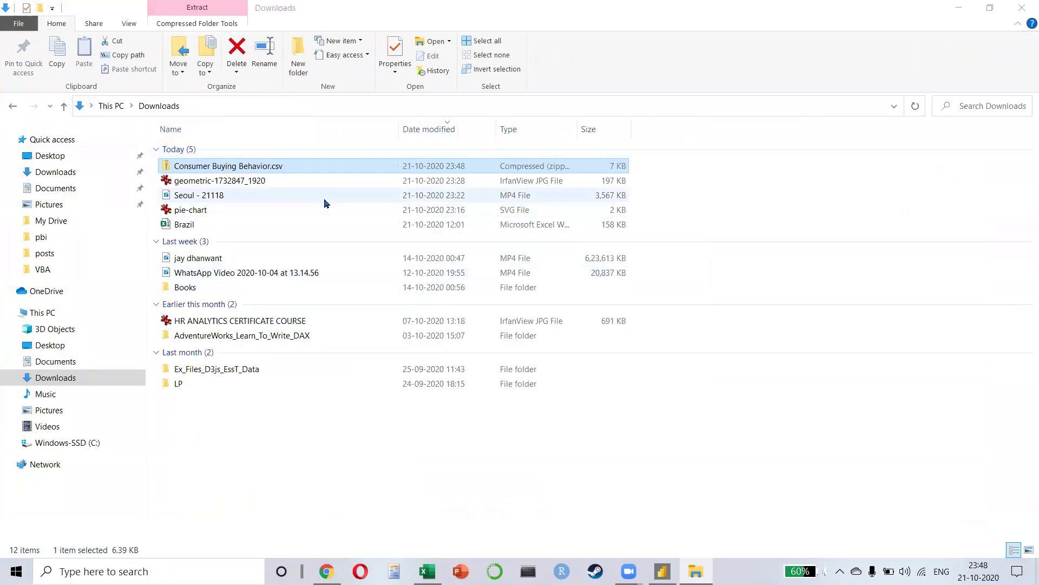
{"action": "left_click", "coordinate": [278, 244]}
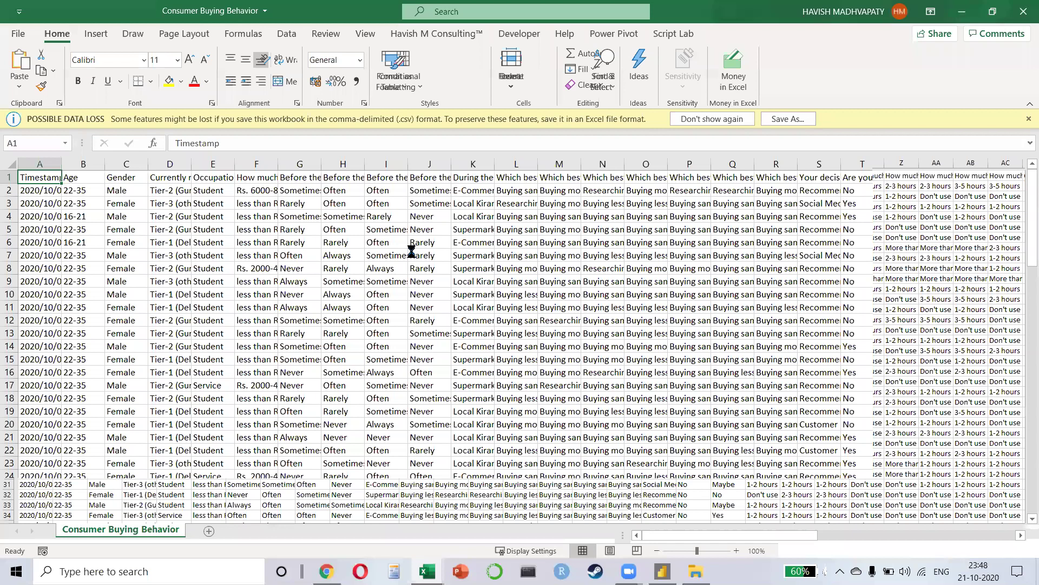
Step: Open the Consumer Buying Behavior CSV in Excel and AutoFit all columns
{"action": "left_click", "coordinate": [411, 251]}
{"action": "key", "text": "ctrl+a"}
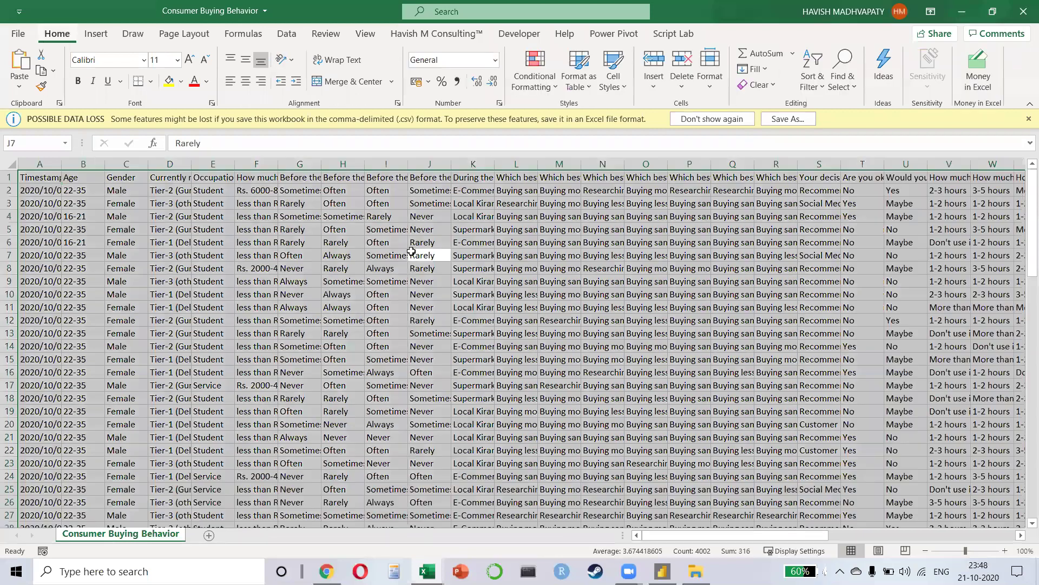
{"action": "key", "text": "alt+h"}
{"action": "key", "text": "o"}
{"action": "key", "text": "i"}
Step: Select and copy the survey's header row of headings
{"action": "key", "text": "Home"}
{"action": "key", "text": "Right"}
{"action": "key", "text": "ctrl+space"}
{"action": "key", "text": "Right"}
{"action": "key", "text": "ctrl+space"}
{"action": "key", "text": "ctrl+Home"}
{"action": "key", "text": "ctrl+shift+Right"}
{"action": "key", "text": "ctrl+c"}
Step: Paste the headings transposed down column A of a new sheet and AutoFit it
{"action": "key", "text": "shift+F11"}
{"action": "key", "text": "ctrl+alt+v"}
{"action": "key", "text": "e"}
{"action": "key", "text": "Return"}
{"action": "key", "text": "alt+h"}
{"action": "key", "text": "o"}
{"action": "key", "text": "i"}
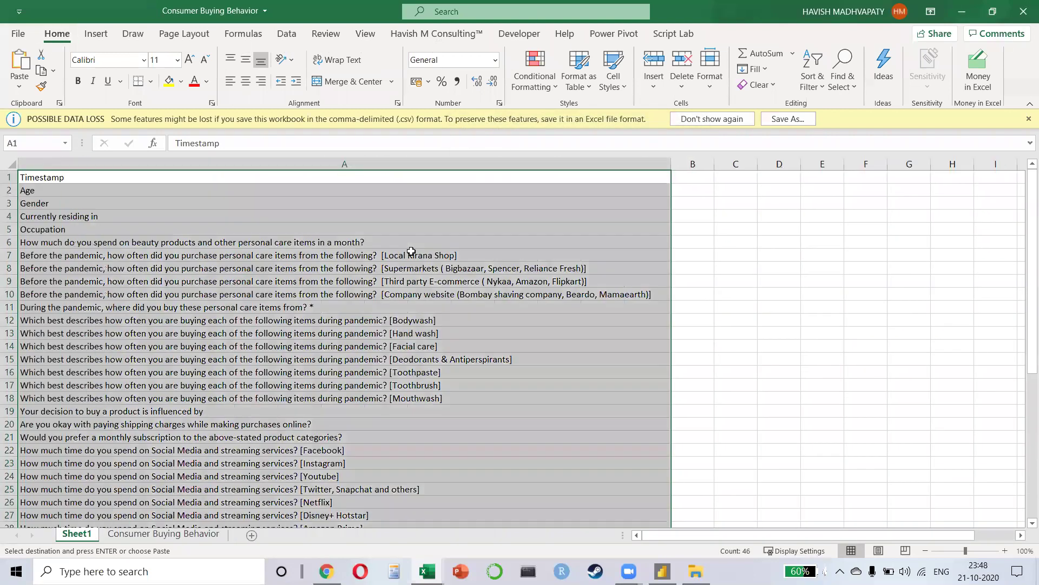
Step: Review the pasted heading list and select the pre-pandemic purchase-frequency headings A8:A10
{"action": "key", "text": "Down"}
{"action": "key", "text": "Down"}
{"action": "key", "text": "Down"}
{"action": "key", "text": "Down"}
{"action": "key", "text": "Down"}
{"action": "key", "text": "Down"}
{"action": "key", "text": "Down"}
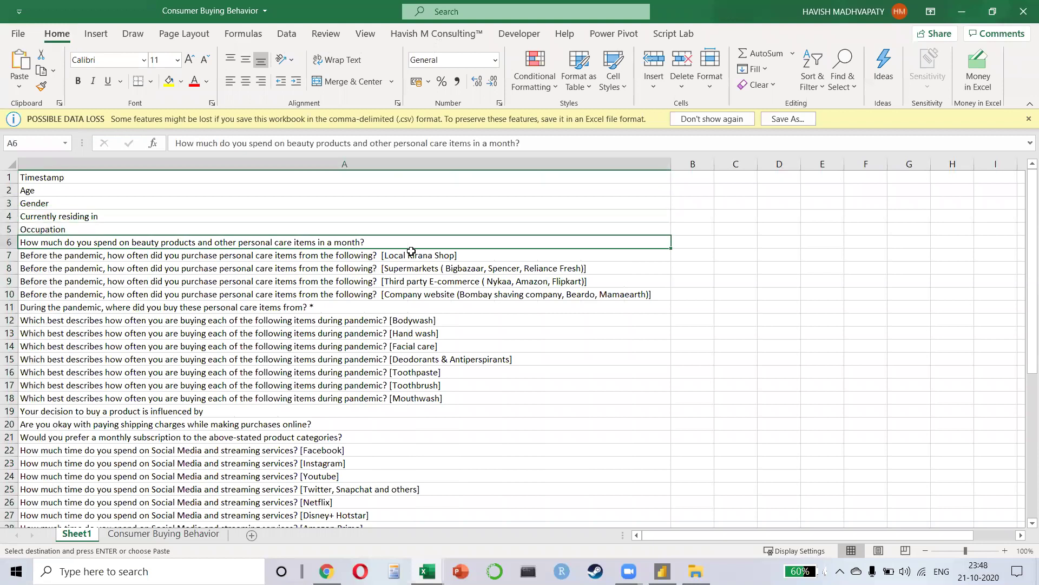
{"action": "key", "text": "Down"}
{"action": "key", "text": "Down"}
{"action": "key", "text": "Down"}
{"action": "key", "text": "Down"}
{"action": "key", "text": "Down"}
{"action": "key", "text": "Down"}
{"action": "key", "text": "Down"}
{"action": "key", "text": "Down"}
{"action": "key", "text": "Down"}
{"action": "key", "text": "Down"}
{"action": "key", "text": "Down"}
{"action": "key", "text": "Down"}
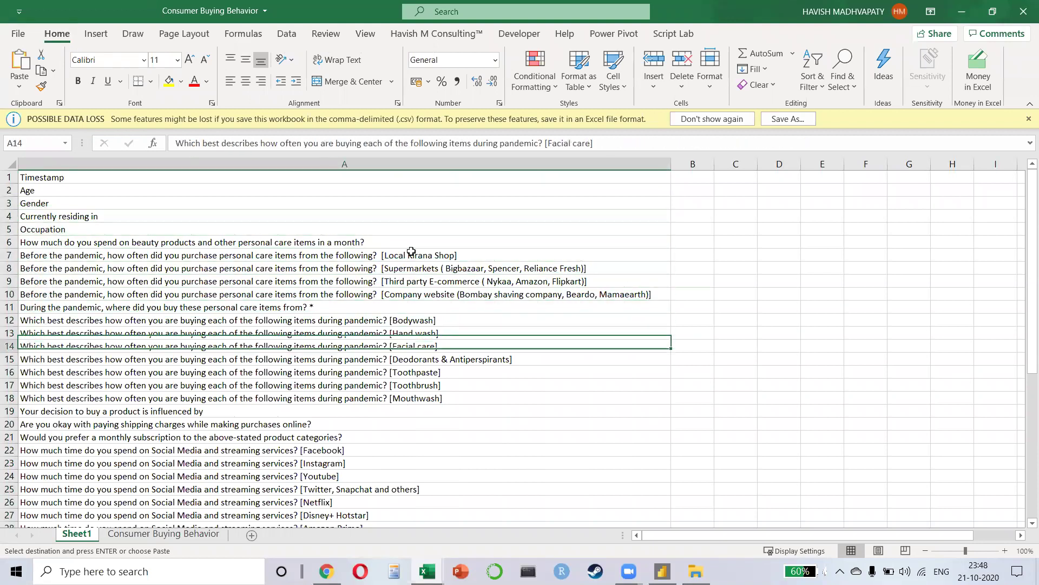
{"action": "key", "text": "Down"}
{"action": "key", "text": "Down"}
{"action": "key", "text": "Down"}
{"action": "key", "text": "Down"}
{"action": "key", "text": "Down"}
{"action": "key", "text": "Down"}
{"action": "key", "text": "Down"}
{"action": "key", "text": "Down"}
{"action": "key", "text": "Down"}
{"action": "key", "text": "Down"}
{"action": "key", "text": "Down"}
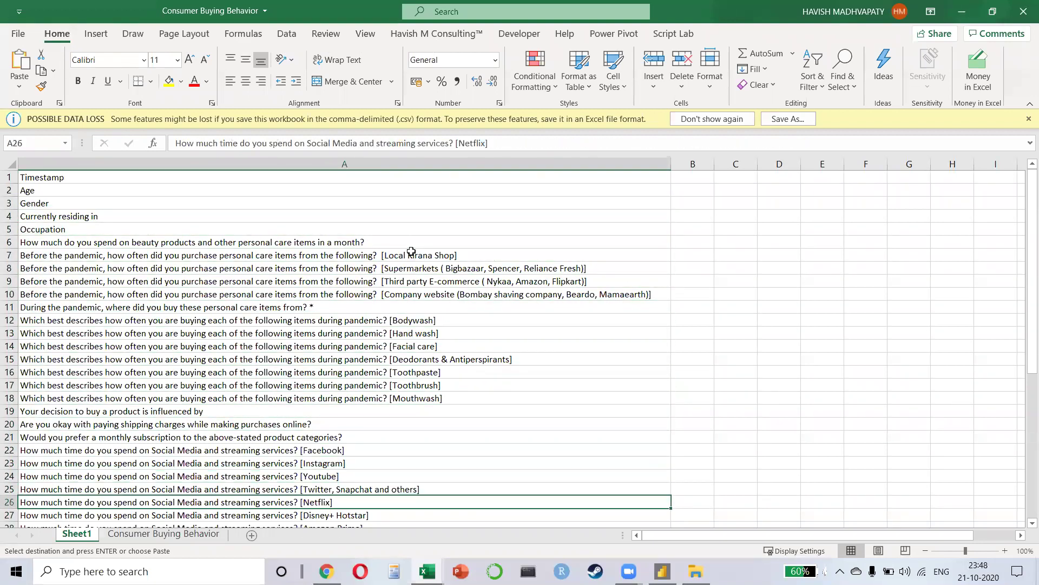
{"action": "key", "text": "Down"}
{"action": "key", "text": "Down"}
{"action": "key", "text": "Down"}
{"action": "key", "text": "Down"}
{"action": "key", "text": "Down"}
{"action": "key", "text": "Down"}
{"action": "key", "text": "Down"}
{"action": "key", "text": "Down"}
{"action": "key", "text": "Down"}
{"action": "key", "text": "Down"}
{"action": "key", "text": "Down"}
{"action": "key", "text": "Down"}
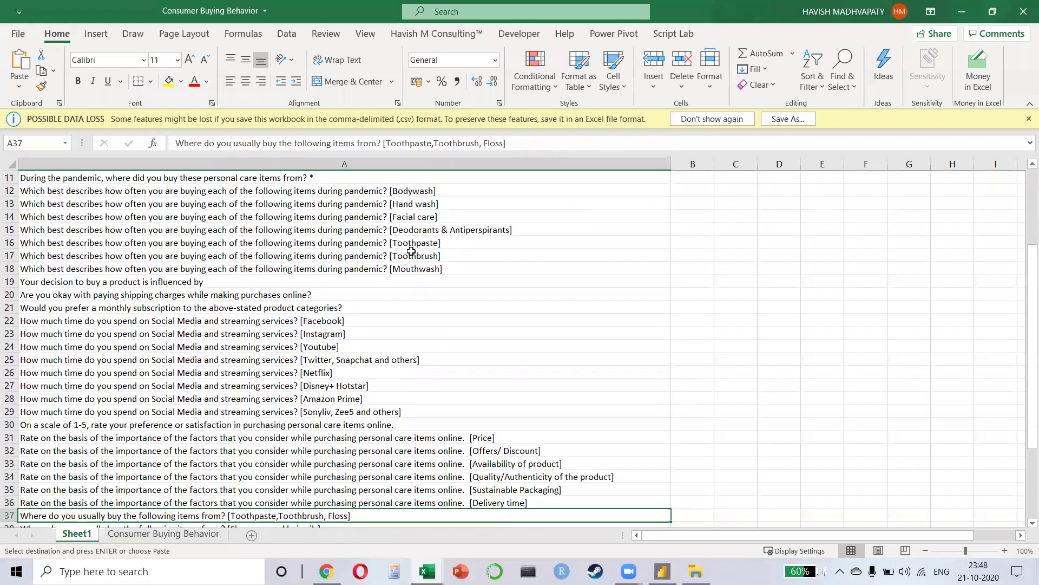
{"action": "key", "text": "Down"}
{"action": "key", "text": "Down"}
{"action": "key", "text": "Down"}
{"action": "key", "text": "Down"}
{"action": "key", "text": "Down"}
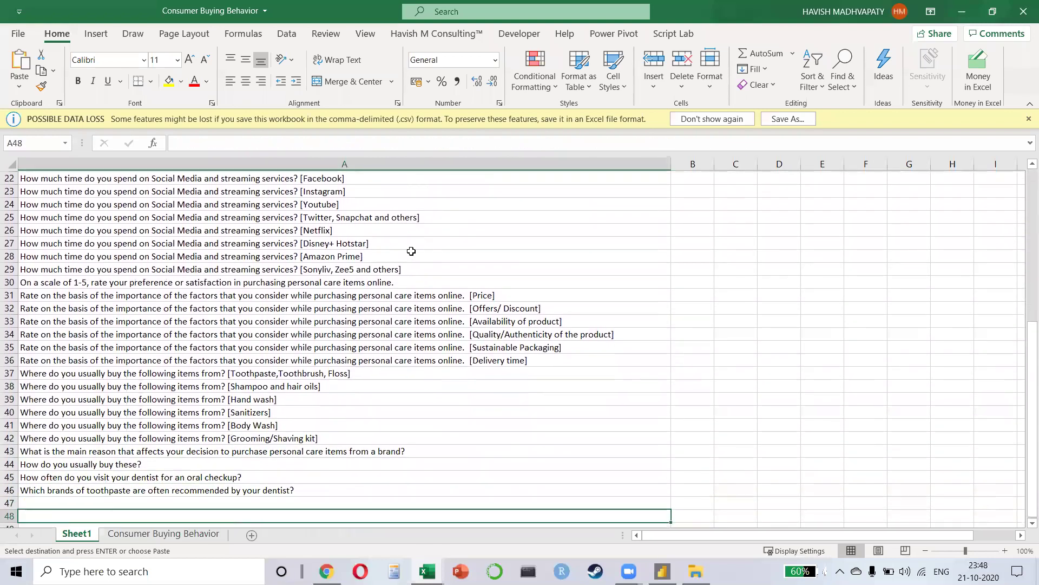
{"action": "key", "text": "Up"}
{"action": "key", "text": "Up"}
{"action": "key", "text": "Up"}
{"action": "key", "text": "Up"}
{"action": "key", "text": "Up"}
{"action": "key", "text": "Up"}
{"action": "key", "text": "Up"}
{"action": "key", "text": "Up"}
{"action": "key", "text": "Up"}
{"action": "key", "text": "Up"}
{"action": "key", "text": "Up"}
{"action": "key", "text": "Up"}
{"action": "key", "text": "ctrl+Up"}
{"action": "key", "text": "Down"}
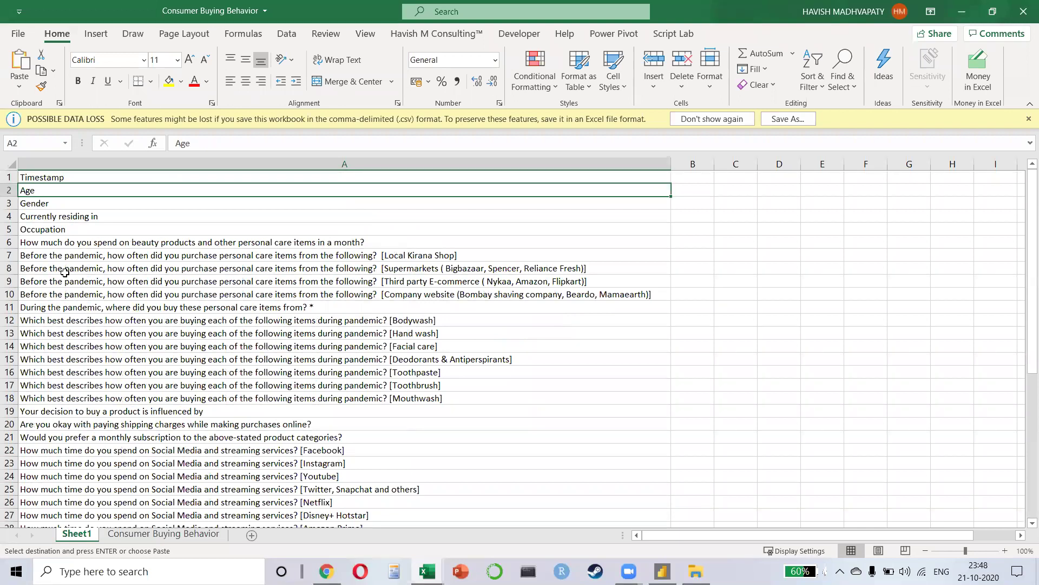
{"action": "left_click_drag", "start_coordinate": [339, 270], "coordinate": [336, 291]}
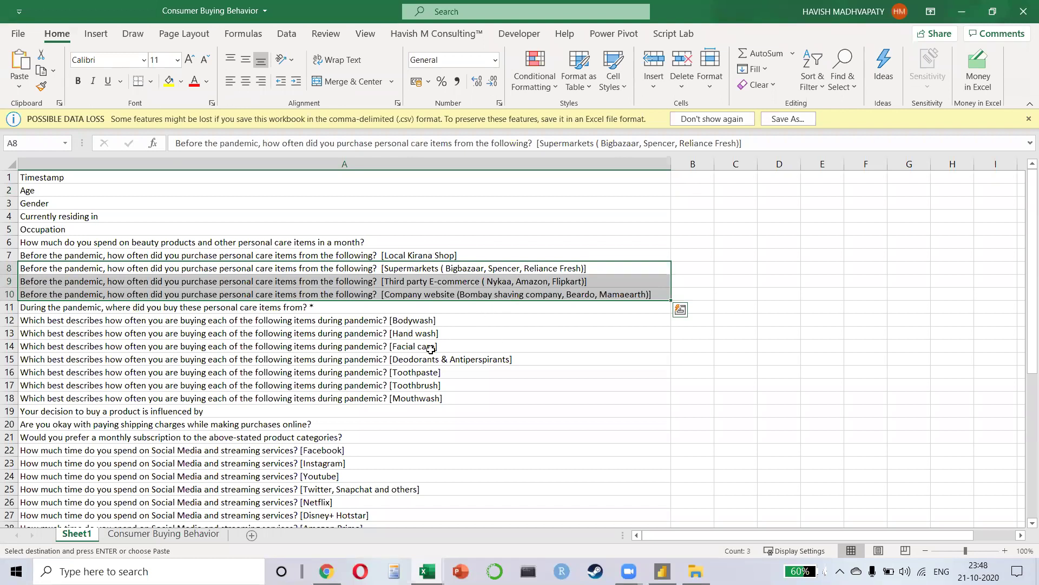
Step: Return to the Consumer Buying Behavior data sheet and cancel the pending copy
{"action": "left_click", "coordinate": [186, 537]}
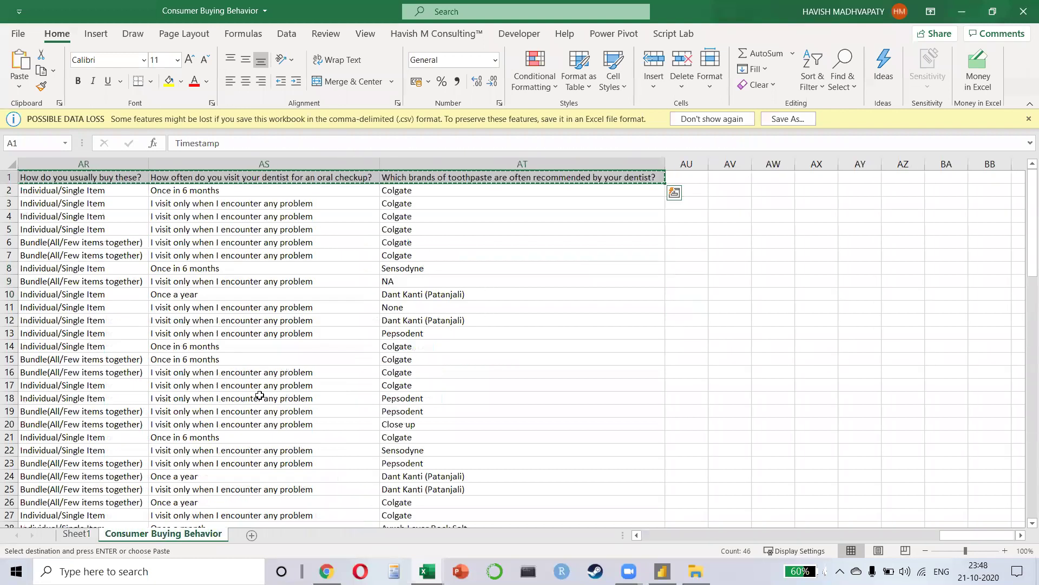
{"action": "left_click", "coordinate": [345, 321]}
{"action": "key", "text": "Escape"}
{"action": "key", "text": "ctrl+Home"}
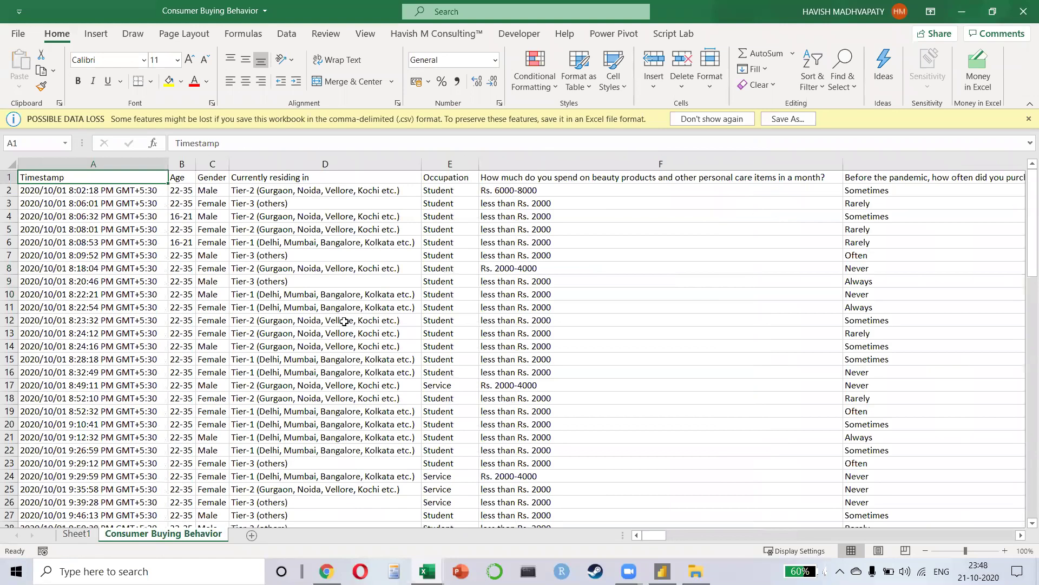
{"action": "key", "text": "alt+Tab"}
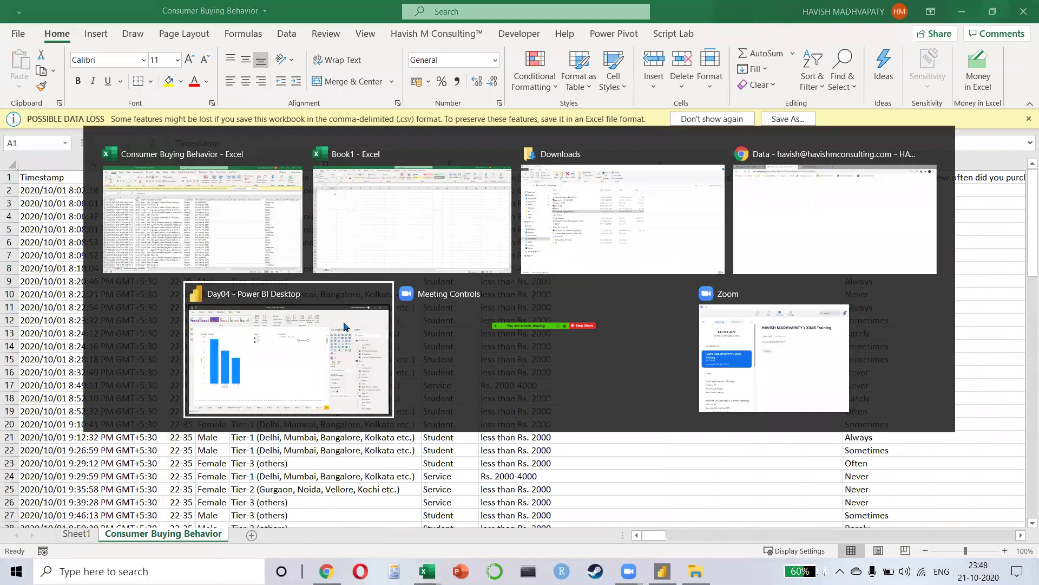
{"action": "left_click", "coordinate": [344, 325]}
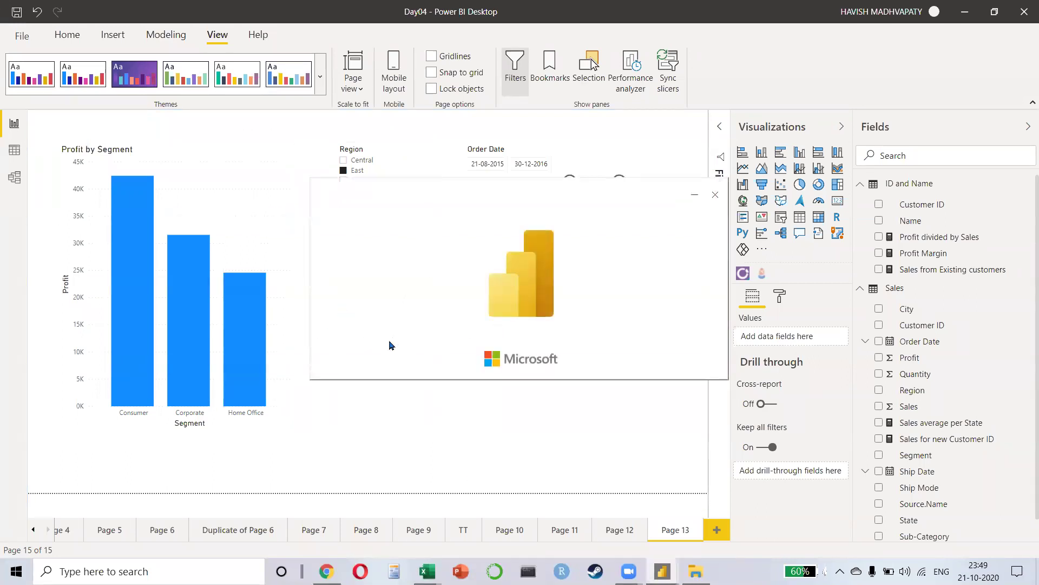
{"action": "key", "text": "alt+Tab"}
{"action": "key", "text": "alt+Tab"}
{"action": "key", "text": "alt+Tab"}
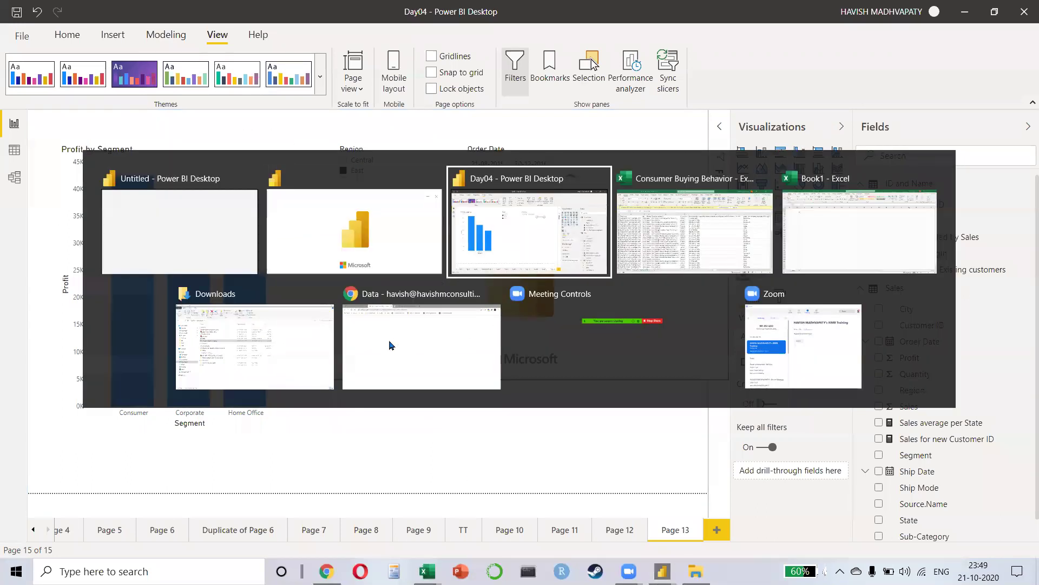
{"action": "left_click", "coordinate": [123, 225]}
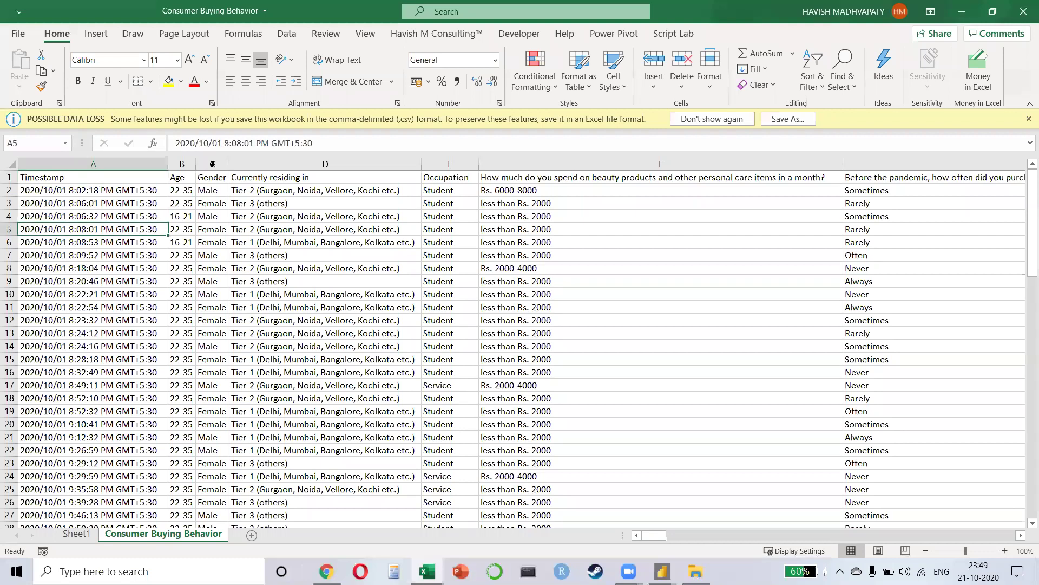
{"action": "left_click", "coordinate": [182, 163]}
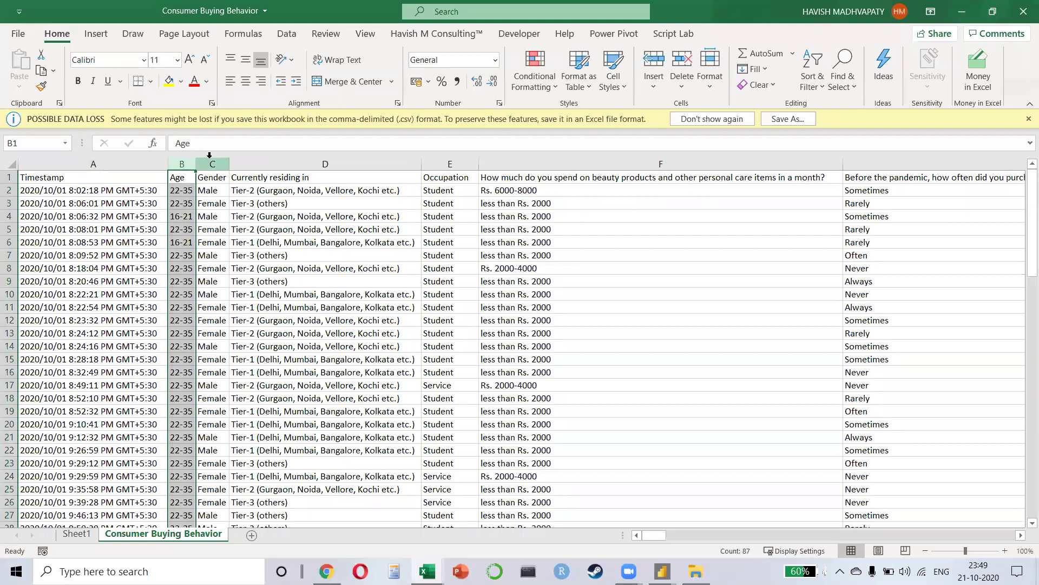
Step: Turn on AutoFilter for the header row and check the Age and Gender values
{"action": "key", "text": "Down"}
{"action": "key", "text": "Up"}
{"action": "key", "text": "ctrl+shift+l"}
{"action": "key", "text": "Down"}
{"action": "key", "text": "Up"}
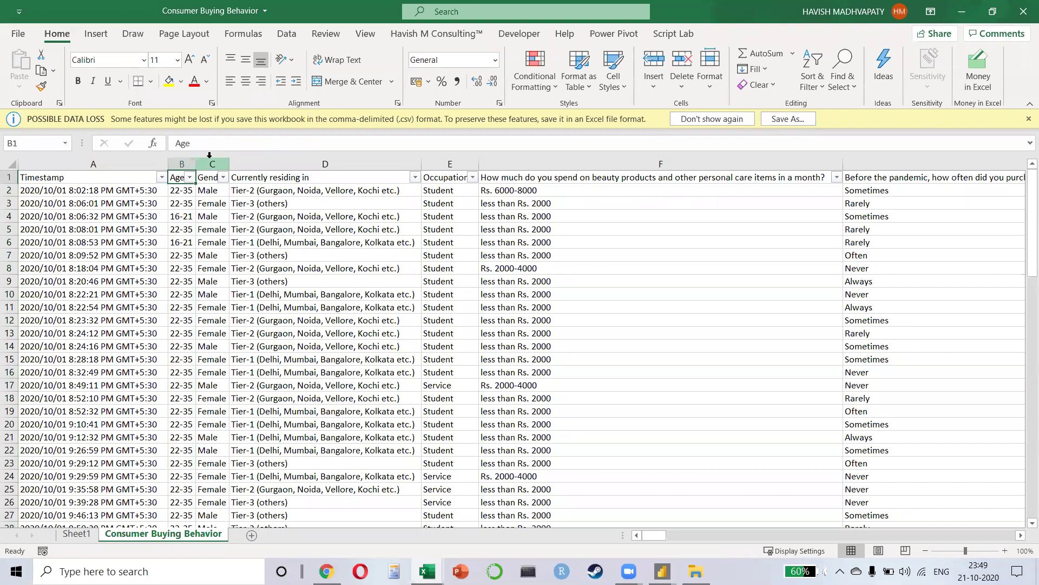
{"action": "key", "text": "alt+Down"}
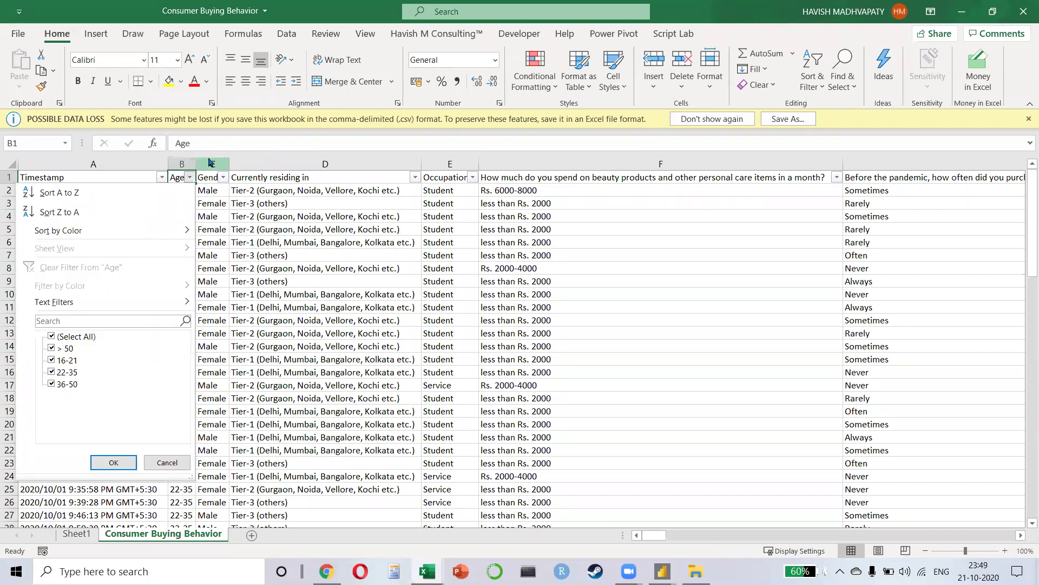
{"action": "key", "text": "Escape"}
{"action": "key", "text": "Right"}
{"action": "key", "text": "alt+Down"}
{"action": "key", "text": "Escape"}
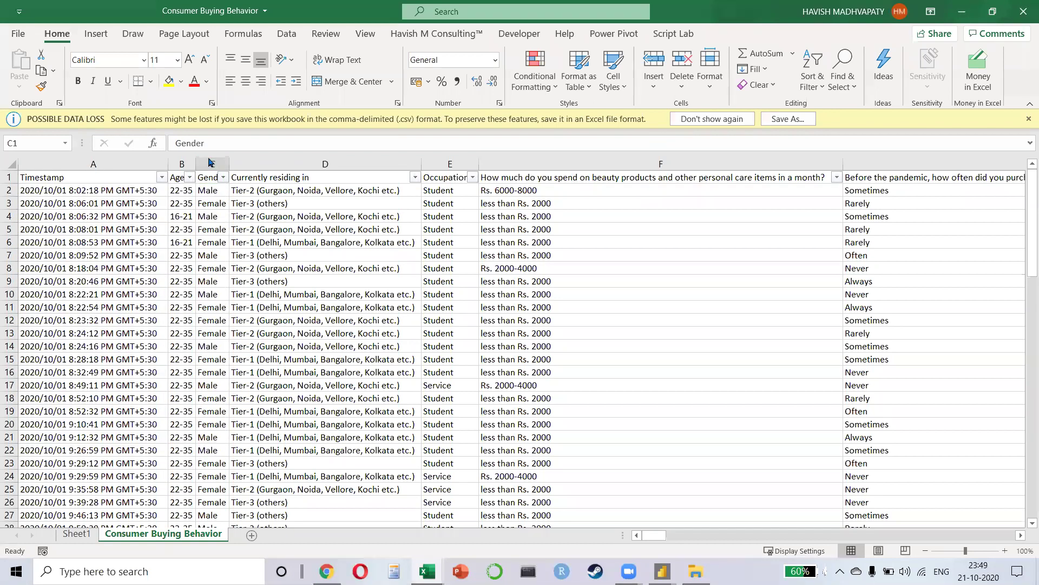
Step: Check the residence tier, Occupation and monthly spending range filter values
{"action": "left_click", "coordinate": [360, 201]}
{"action": "key", "text": "Up"}
{"action": "key", "text": "Up"}
{"action": "key", "text": "alt+Down"}
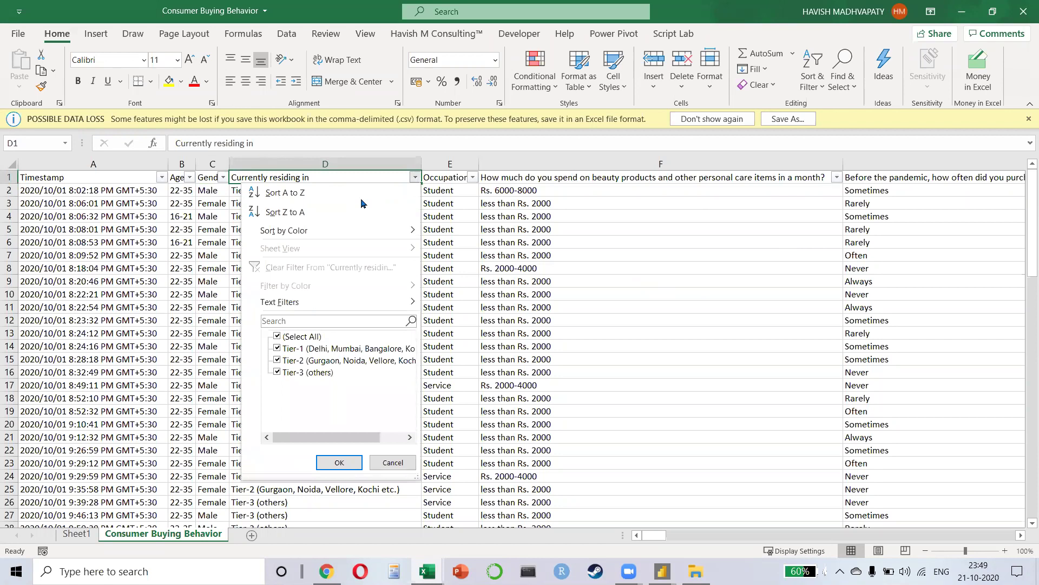
{"action": "key", "text": "Escape"}
{"action": "key", "text": "Right"}
{"action": "key", "text": "alt+Down"}
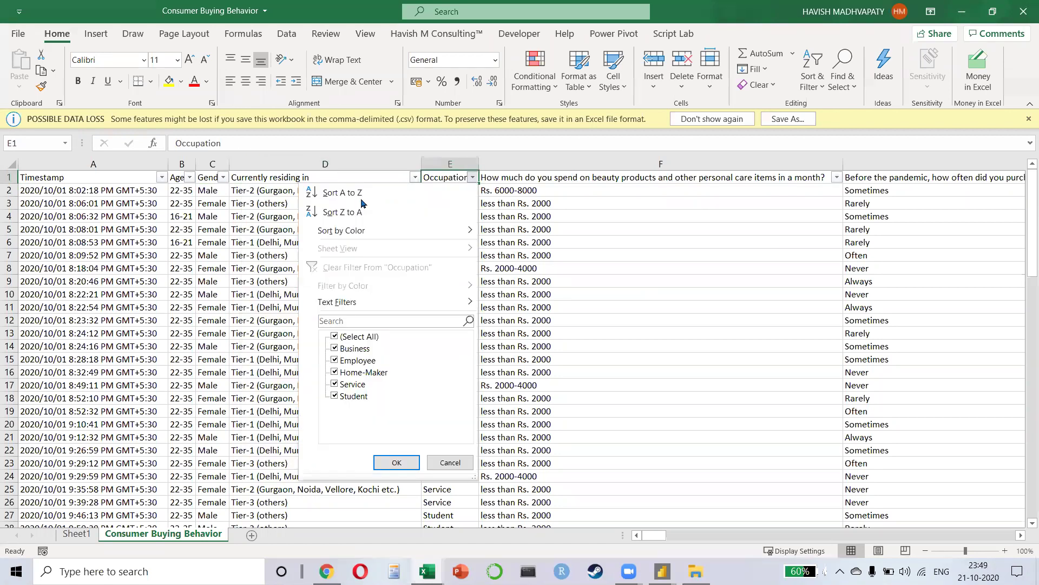
{"action": "key", "text": "Escape"}
{"action": "key", "text": "Right"}
{"action": "key", "text": "alt+Down"}
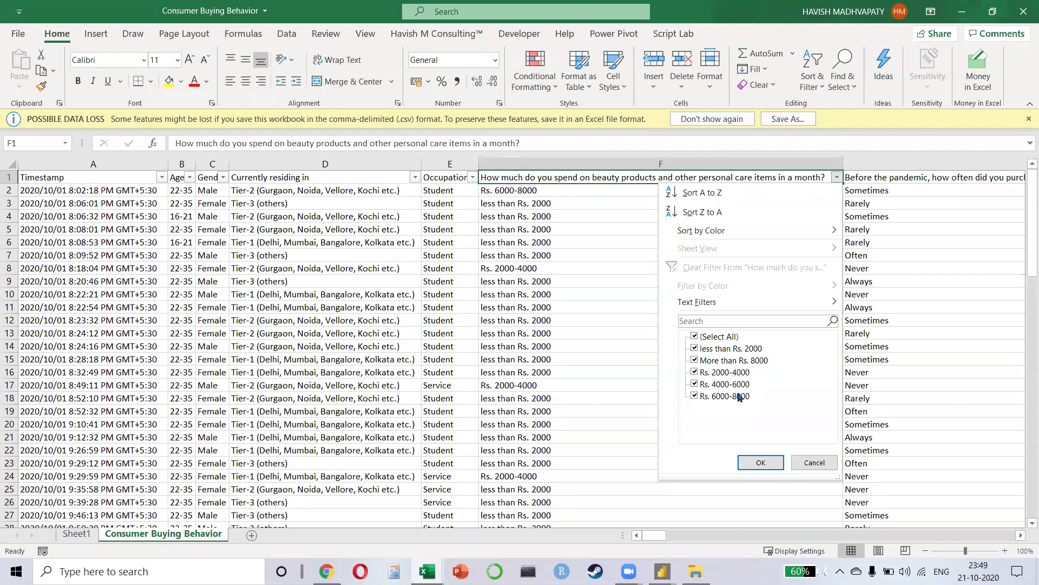
{"action": "key", "text": "Escape"}
Step: Check the Local Kirana Shop and following columns' values, ending on the pandemic purchase-place heading
{"action": "key", "text": "Right"}
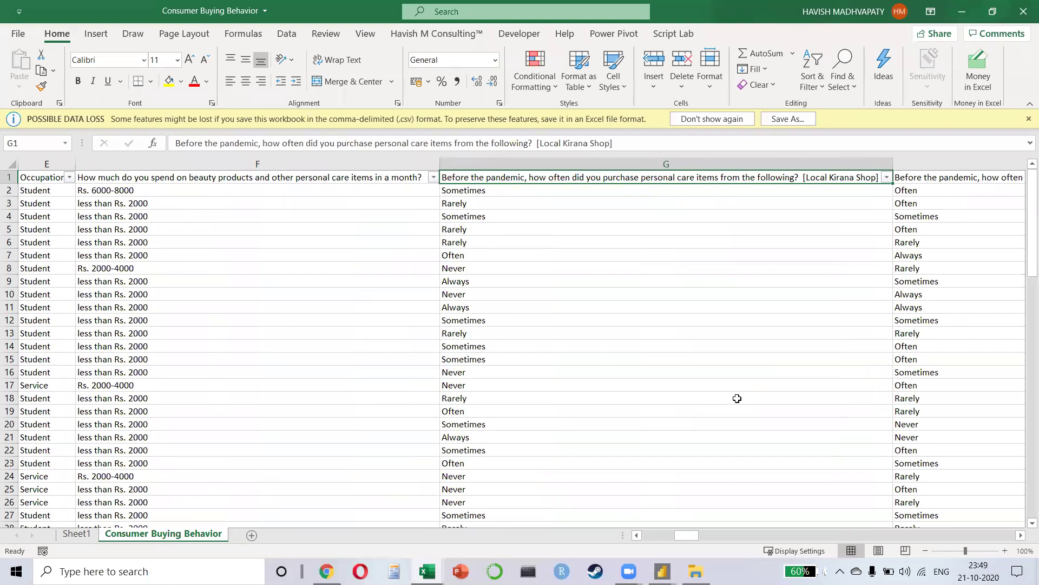
{"action": "key", "text": "alt+Down"}
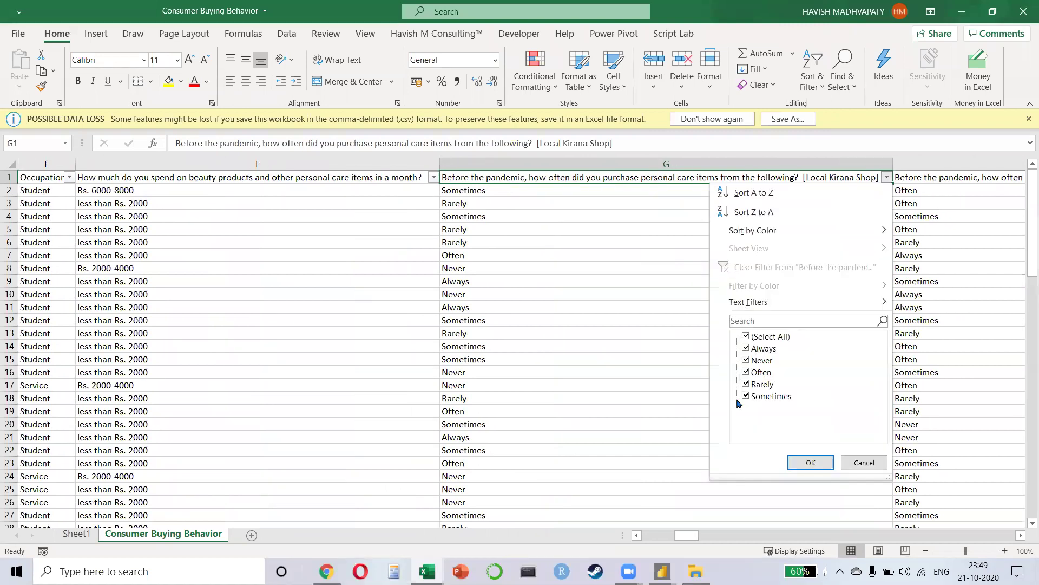
{"action": "key", "text": "Escape"}
{"action": "key", "text": "Right"}
{"action": "key", "text": "alt+Down"}
{"action": "key", "text": "Escape"}
{"action": "key", "text": "Right"}
{"action": "key", "text": "alt+Down"}
{"action": "key", "text": "Escape"}
{"action": "key", "text": "Right"}
{"action": "key", "text": "Right"}
{"action": "key", "text": "Right"}
{"action": "key", "text": "Left"}
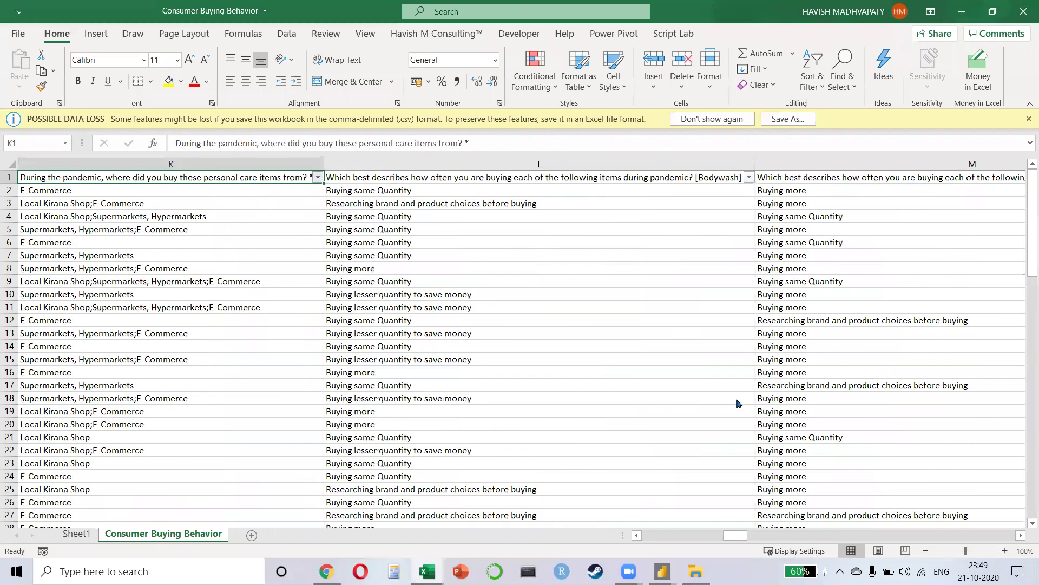
{"action": "key", "text": "alt+Down"}
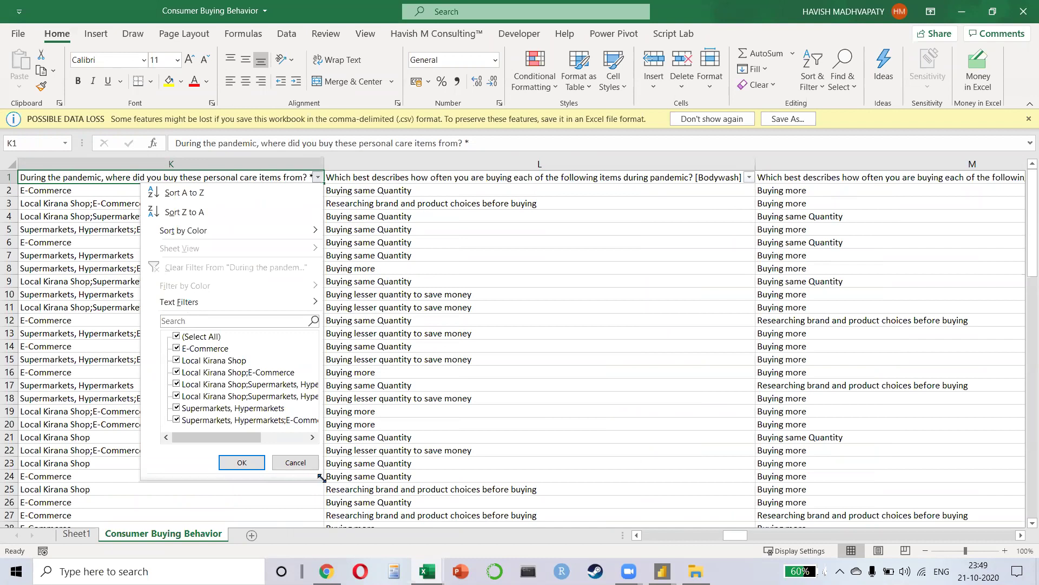
{"action": "left_click_drag", "start_coordinate": [322, 478], "coordinate": [498, 517]}
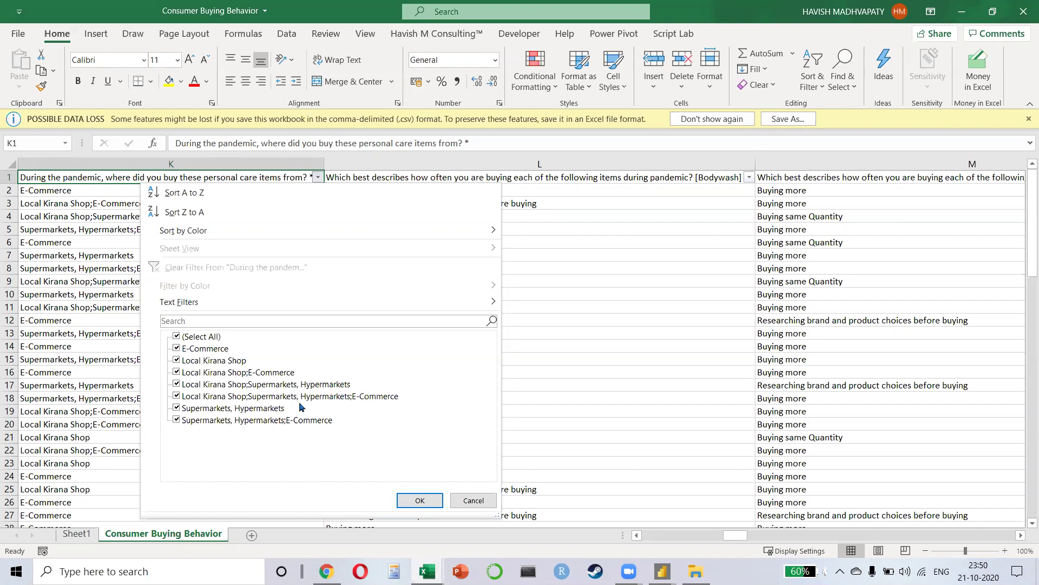
{"action": "key", "text": "Escape"}
{"action": "key", "text": "Right"}
{"action": "key", "text": "alt+Down"}
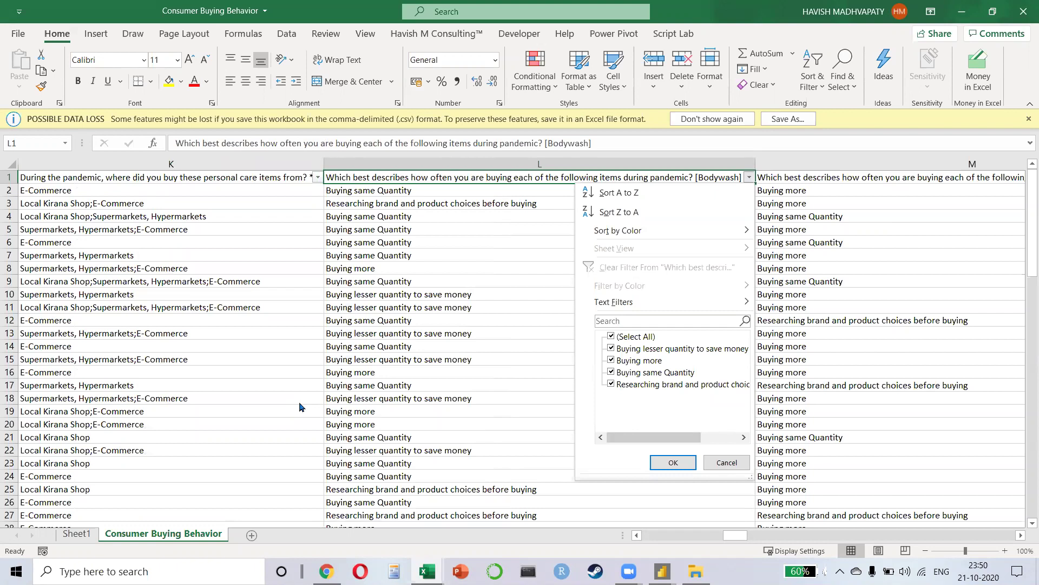
{"action": "key", "text": "Escape"}
{"action": "key", "text": "Right"}
{"action": "key", "text": "alt+Down"}
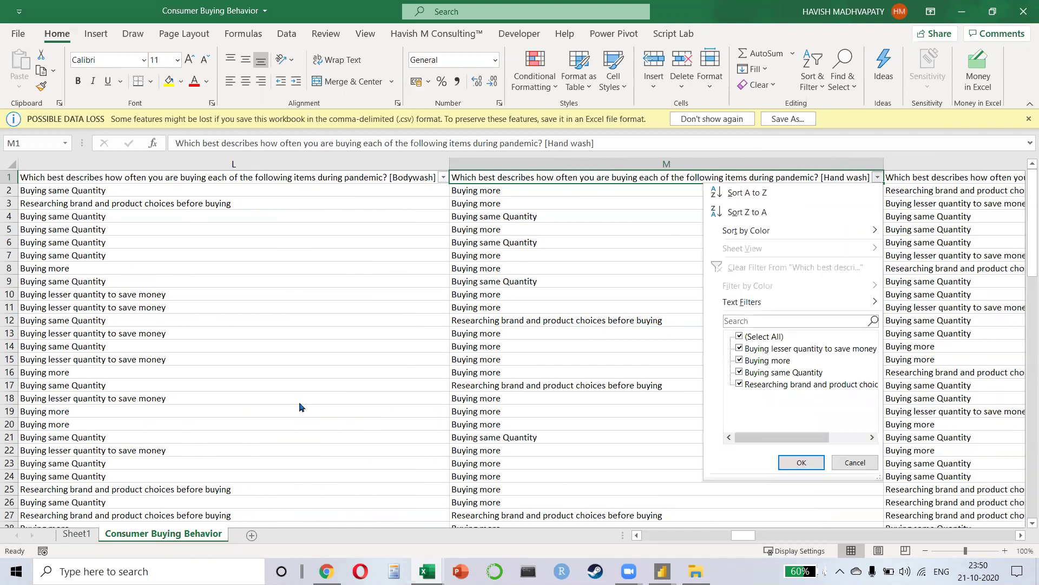
{"action": "key", "text": "Escape"}
{"action": "key", "text": "Right"}
{"action": "key", "text": "alt+Down"}
{"action": "key", "text": "Escape"}
{"action": "key", "text": "Right"}
{"action": "key", "text": "alt+Down"}
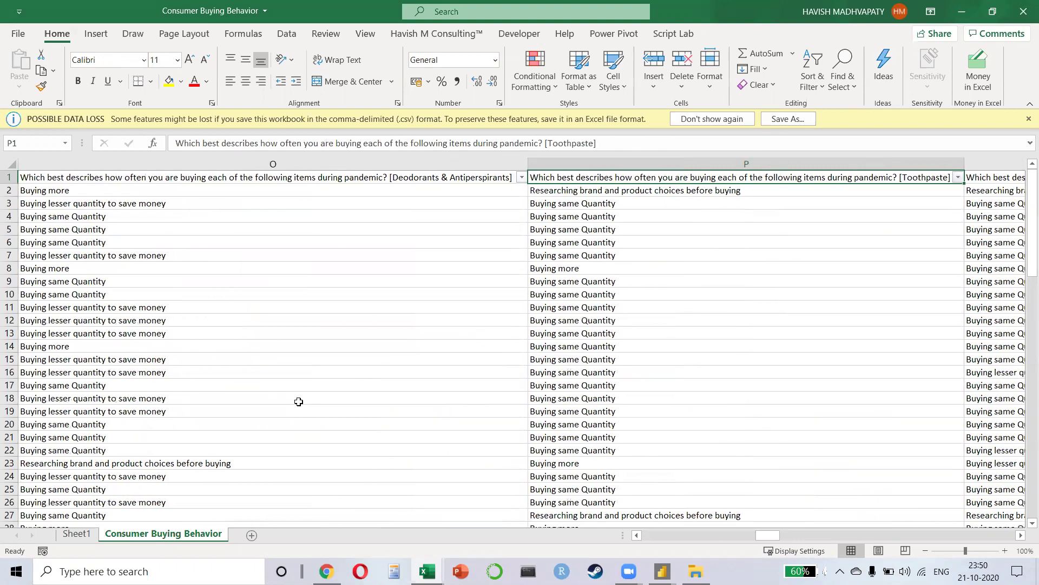
{"action": "key", "text": "Right"}
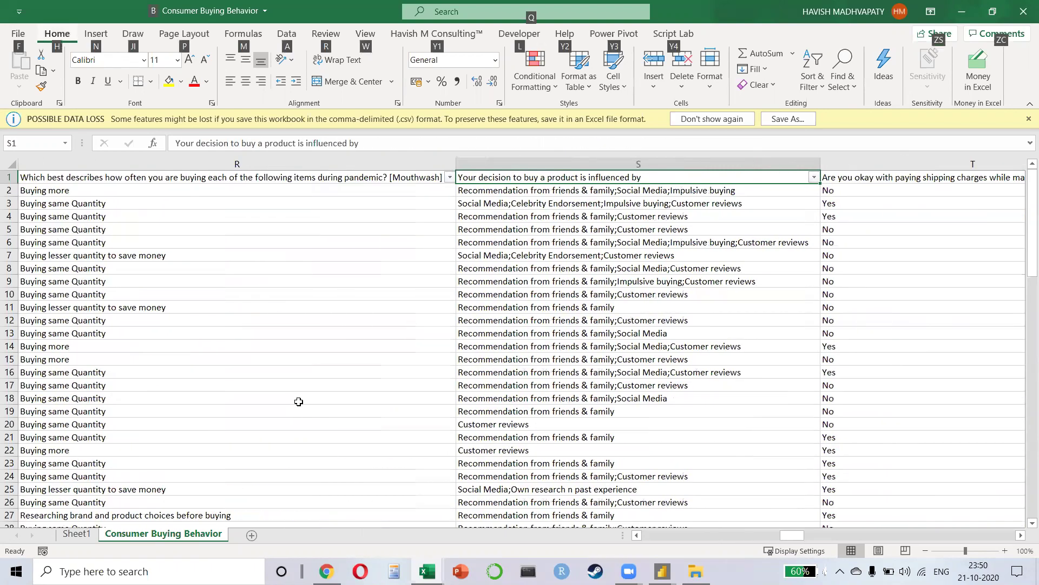
{"action": "key", "text": "alt+Tab"}
{"action": "key", "text": "alt+Tab"}
{"action": "key", "text": "Right"}
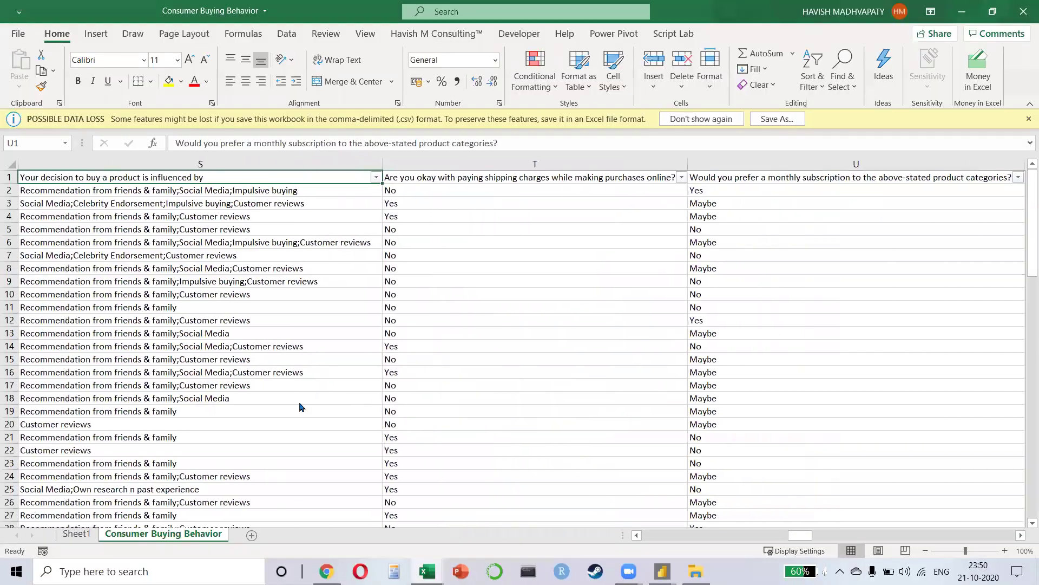
{"action": "key", "text": "alt+Down"}
{"action": "key", "text": "Escape"}
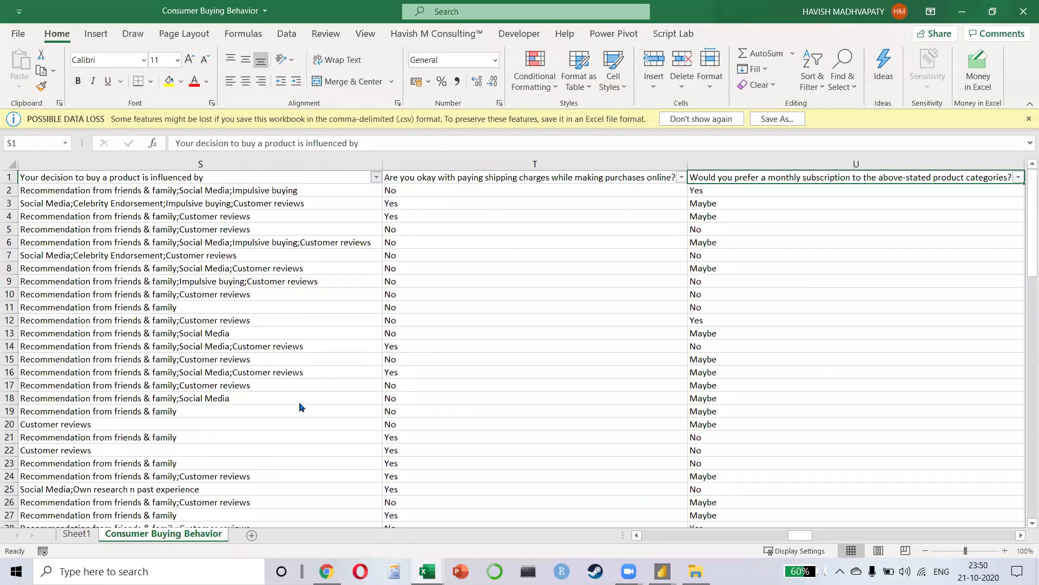
{"action": "key", "text": "Left"}
{"action": "key", "text": "Right"}
{"action": "key", "text": "Right"}
{"action": "key", "text": "Right"}
{"action": "key", "text": "Right"}
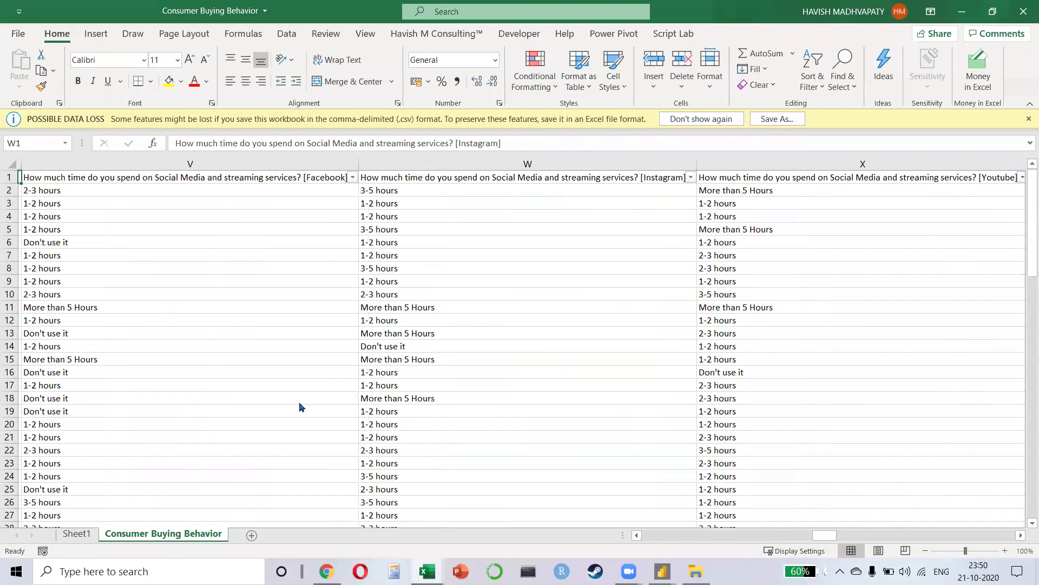
{"action": "key", "text": "alt+Down"}
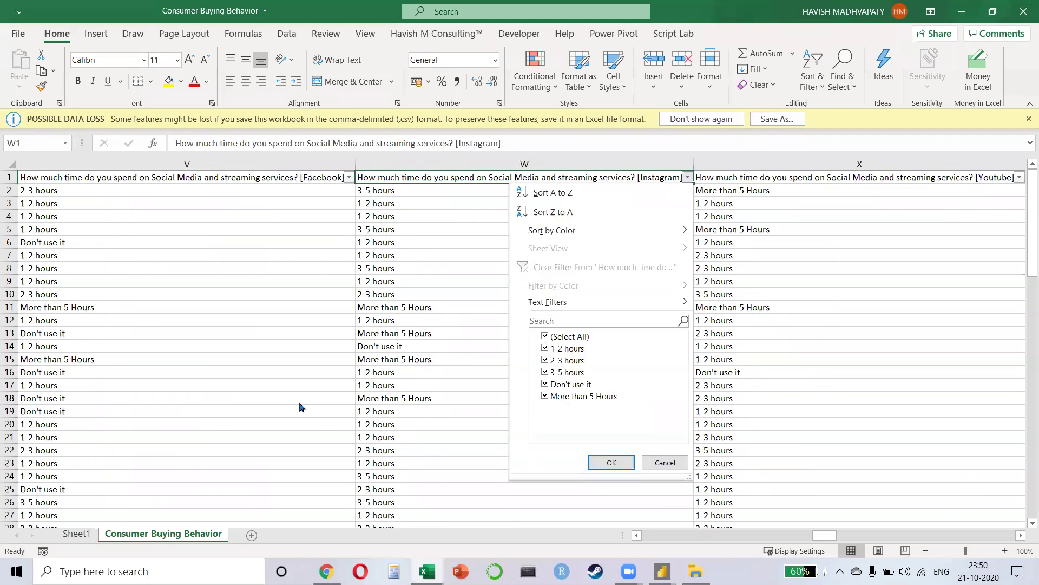
{"action": "key", "text": "Escape"}
{"action": "key", "text": "Right"}
{"action": "key", "text": "alt+Down"}
{"action": "key", "text": "Escape"}
{"action": "key", "text": "Right"}
{"action": "key", "text": "Right"}
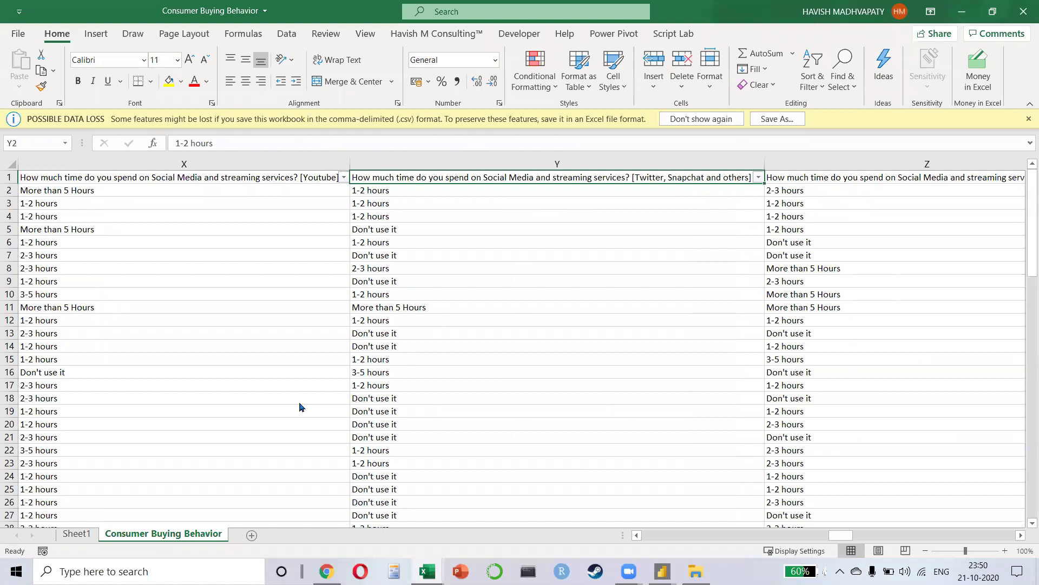
{"action": "key", "text": "Right"}
{"action": "key", "text": "Right"}
{"action": "key", "text": "Right"}
{"action": "key", "text": "Right"}
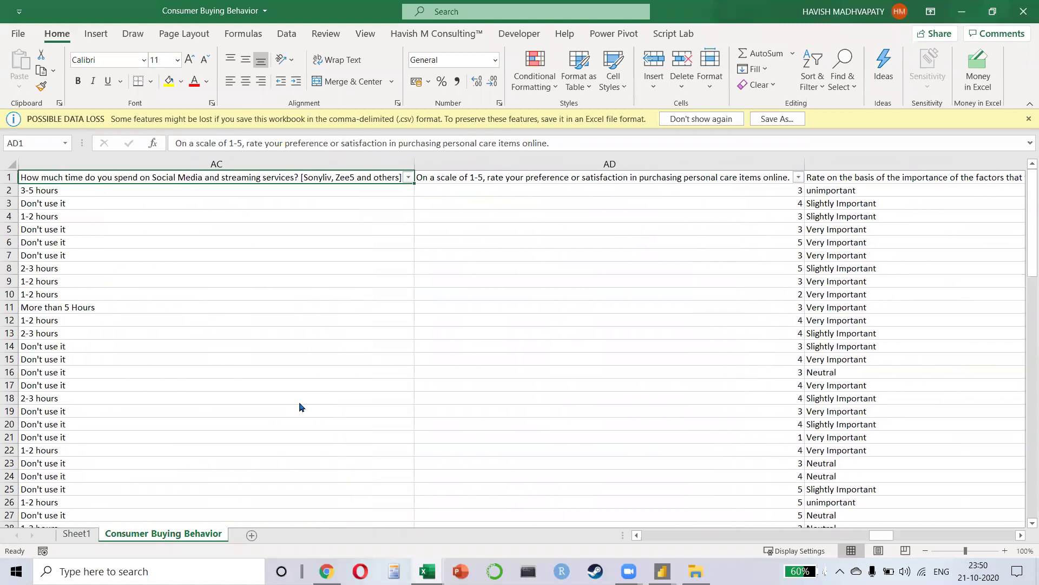
{"action": "key", "text": "alt+Down"}
{"action": "key", "text": "Escape"}
{"action": "key", "text": "Left"}
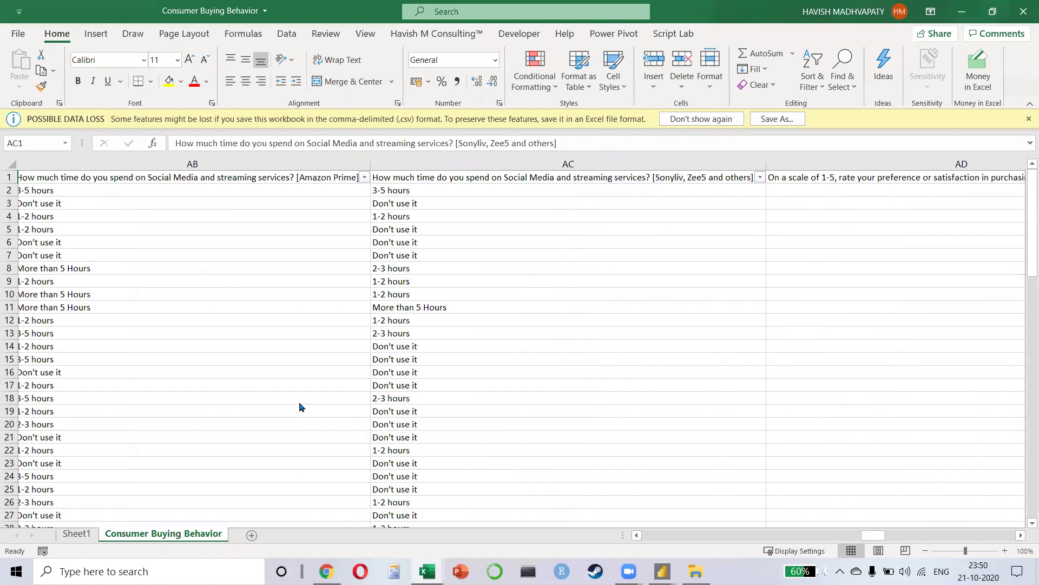
{"action": "key", "text": "Right"}
{"action": "key", "text": "ctrl+Down"}
{"action": "key", "text": "ctrl+Up"}
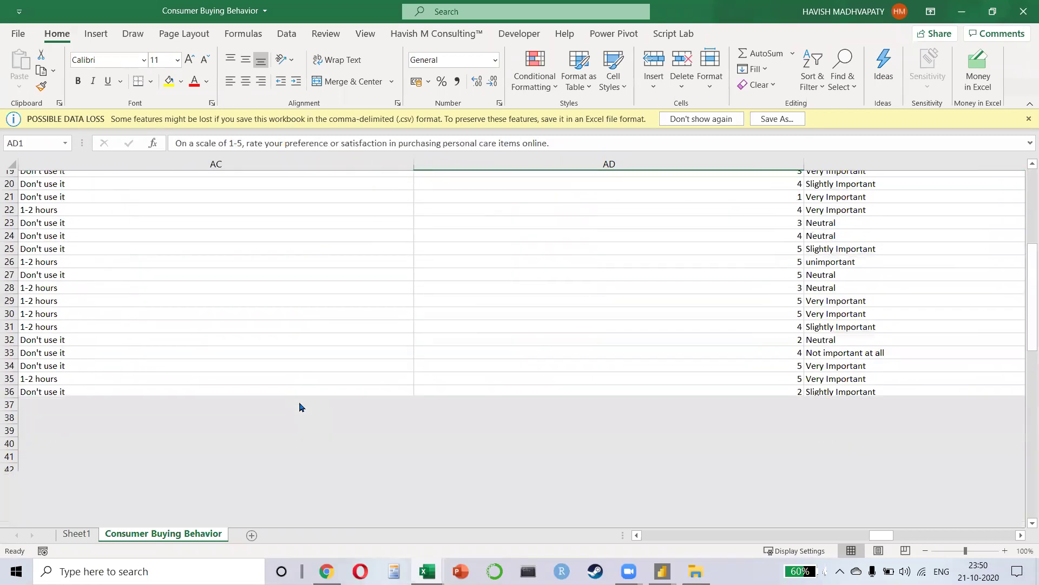
{"action": "key", "text": "alt+Down"}
{"action": "key", "text": "Escape"}
{"action": "key", "text": "Right"}
{"action": "key", "text": "Right"}
{"action": "key", "text": "Right"}
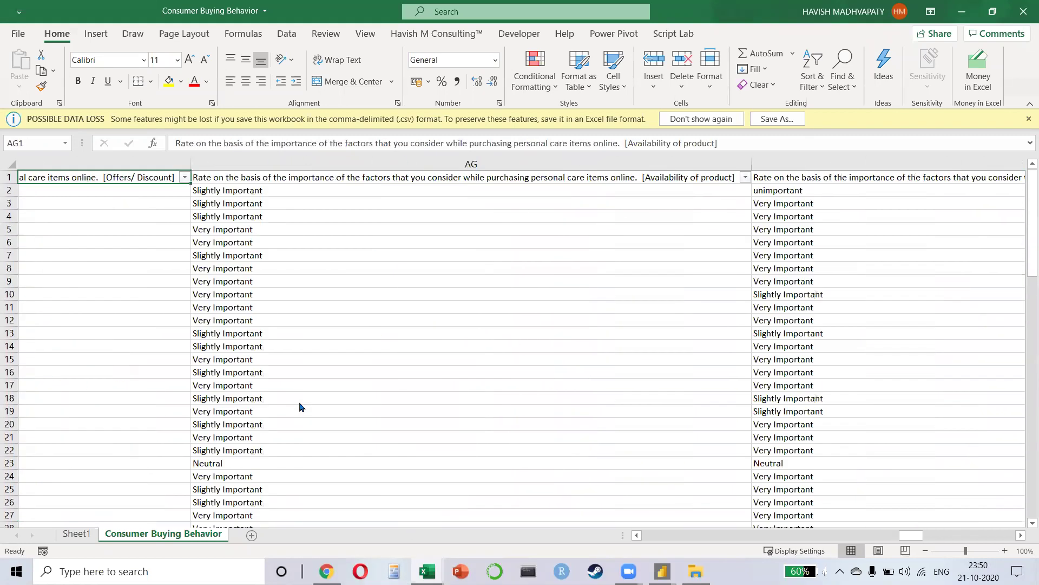
{"action": "key", "text": "Right"}
{"action": "key", "text": "Right"}
{"action": "key", "text": "Right"}
{"action": "key", "text": "Right"}
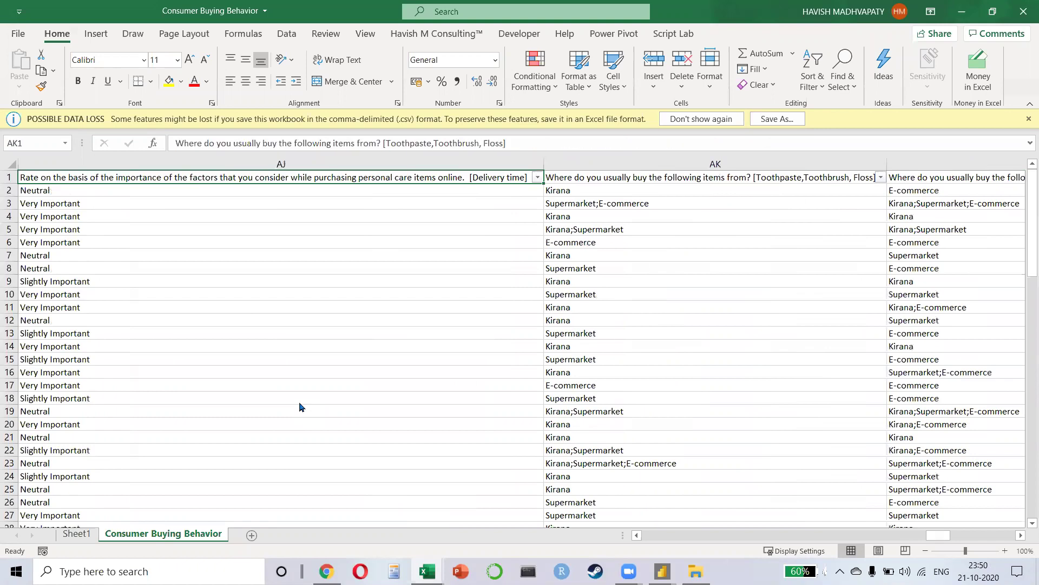
{"action": "key", "text": "Right"}
{"action": "key", "text": "Right"}
{"action": "key", "text": "Right"}
{"action": "key", "text": "Right"}
{"action": "key", "text": "Right"}
{"action": "key", "text": "Right"}
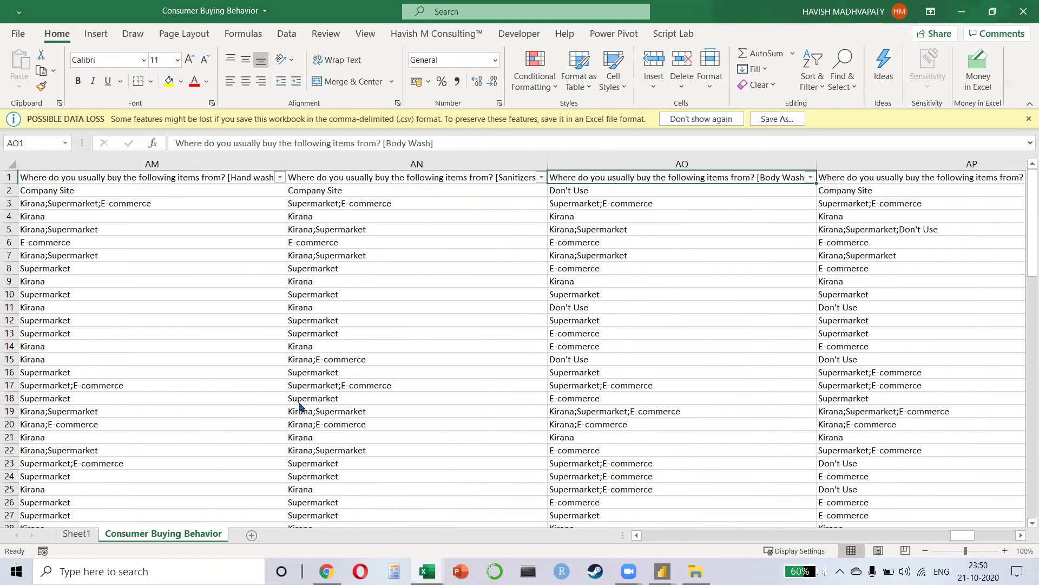
{"action": "key", "text": "Up"}
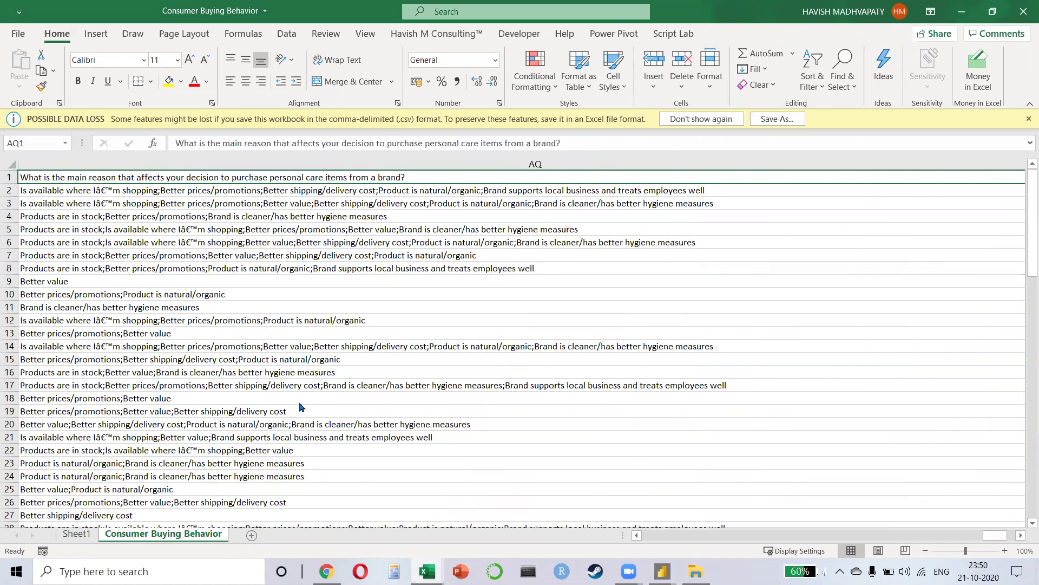
{"action": "key", "text": "Left"}
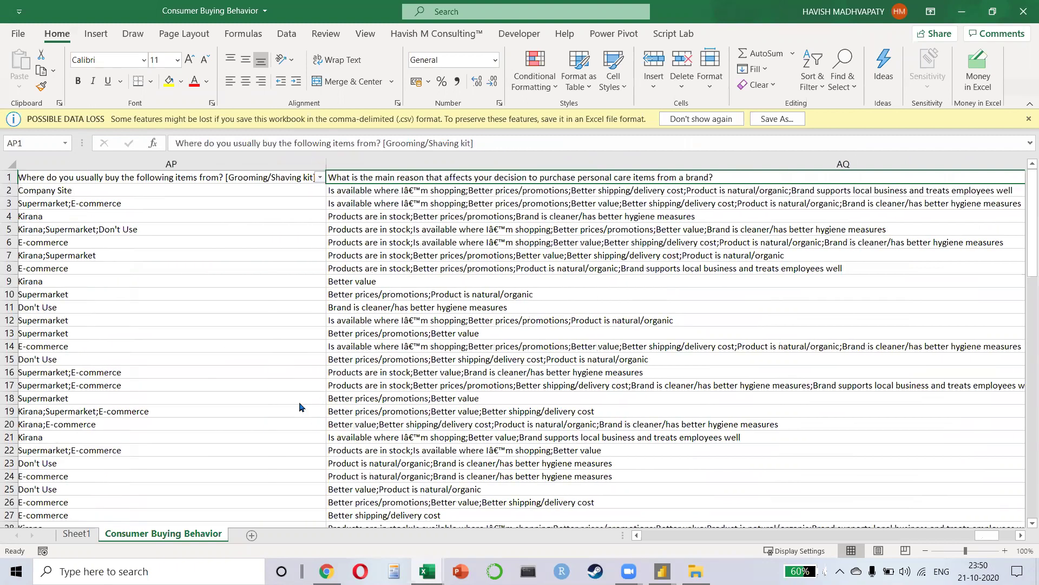
{"action": "key", "text": "Right"}
{"action": "key", "text": "Down"}
{"action": "key", "text": "Up"}
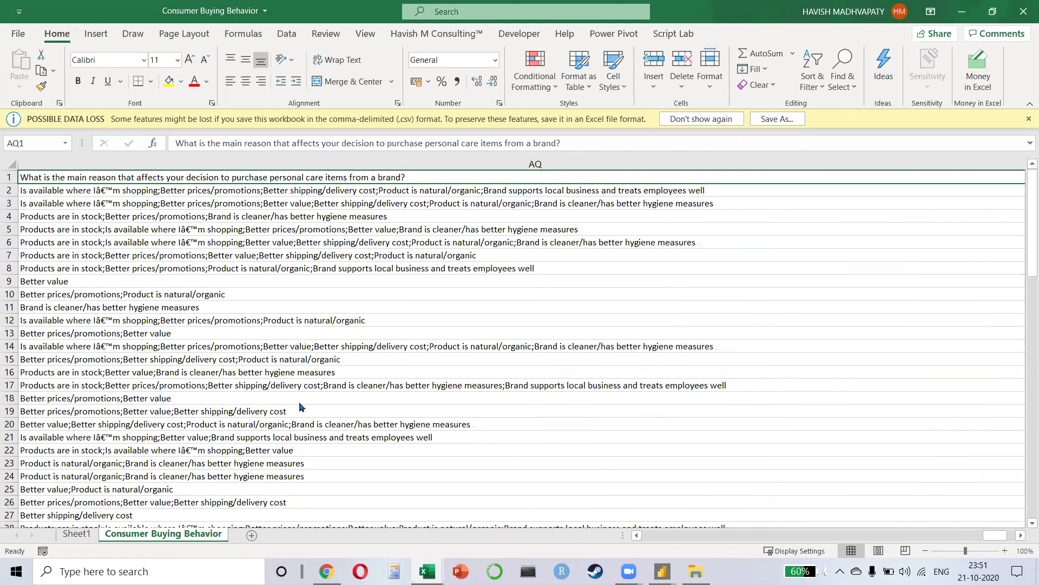
Step: Cancel the accidental header edit and set a wider column width for column AQ
{"action": "key", "text": "BackSpace"}
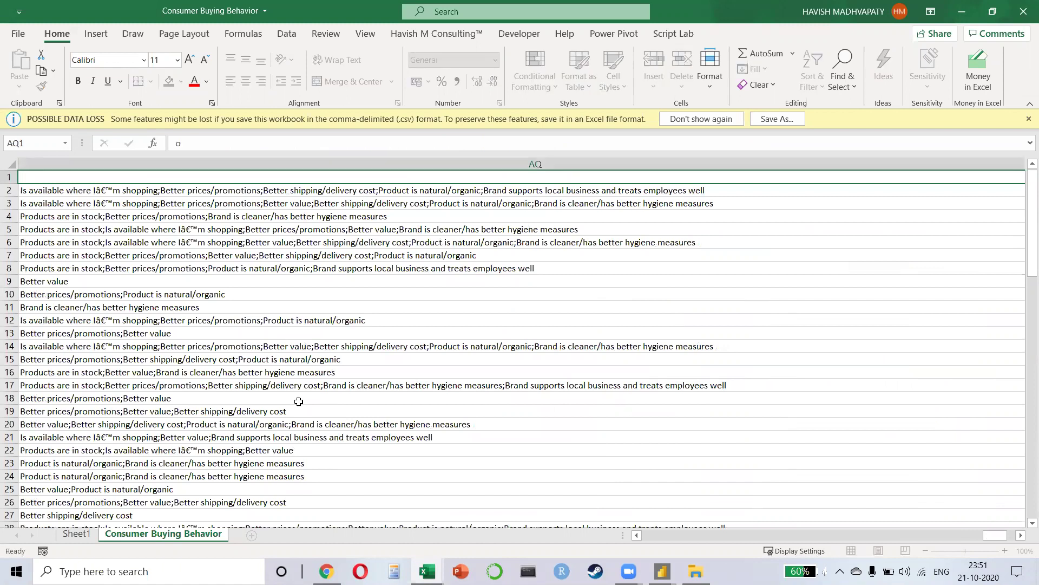
{"action": "key", "text": "Escape"}
{"action": "key", "text": "alt+h"}
{"action": "type", "text": "ow1"}
{"action": "key", "text": "Return"}
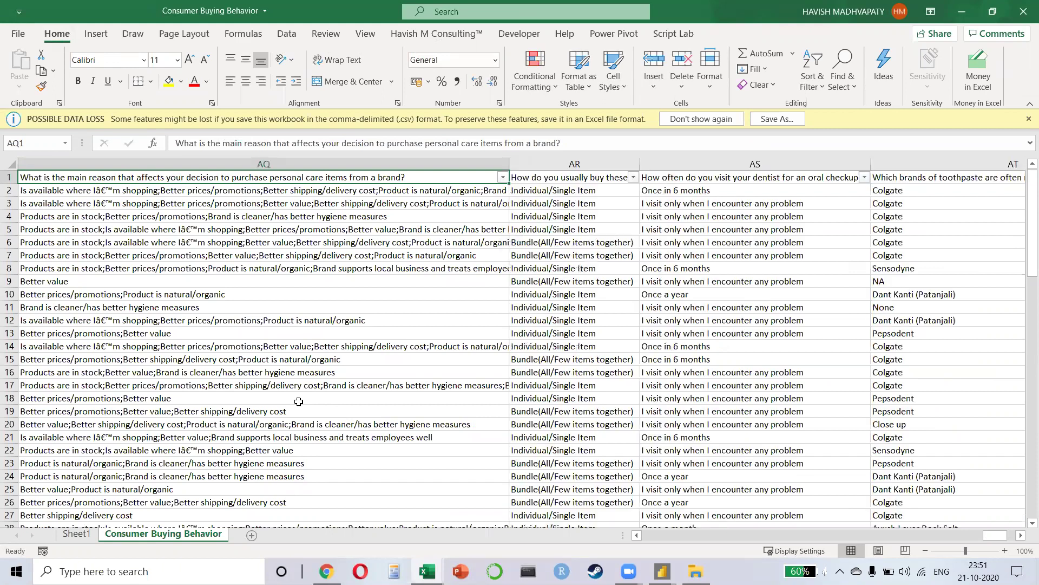
Step: Wrap text in the whole brand-reason column and check the wrapped answers
{"action": "key", "text": "ctrl+space"}
{"action": "key", "text": "alt+h"}
{"action": "key", "text": "w"}
{"action": "key", "text": "Down"}
{"action": "key", "text": "Down"}
{"action": "key", "text": "Down"}
{"action": "key", "text": "Down"}
{"action": "key", "text": "Down"}
{"action": "key", "text": "Down"}
{"action": "key", "text": "Down"}
{"action": "key", "text": "Down"}
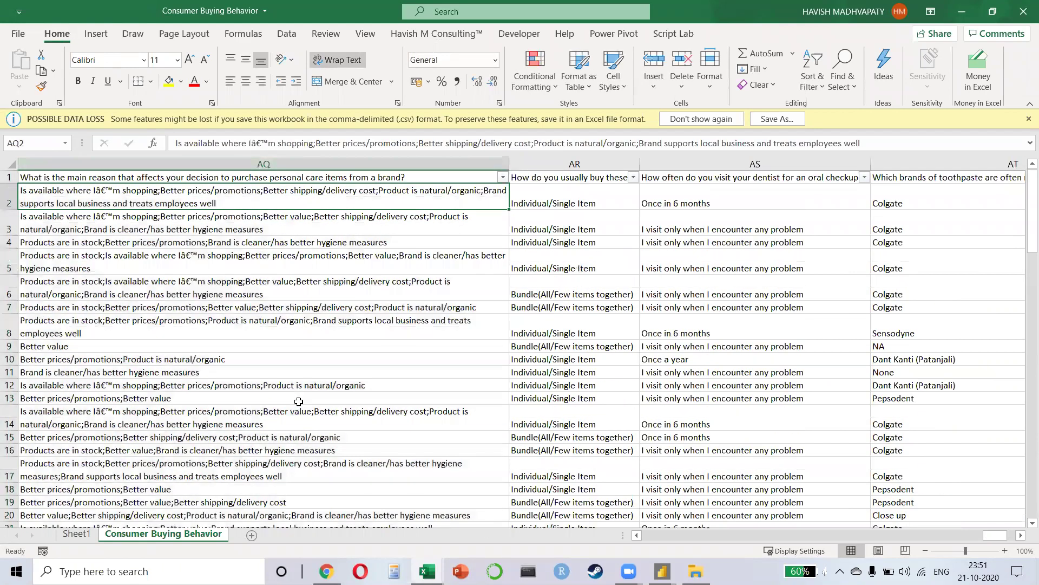
{"action": "key", "text": "Down"}
{"action": "key", "text": "Down"}
{"action": "key", "text": "Down"}
{"action": "key", "text": "ctrl+Up"}
Step: Look over the recommended toothpaste brand values without filtering
{"action": "key", "text": "Right"}
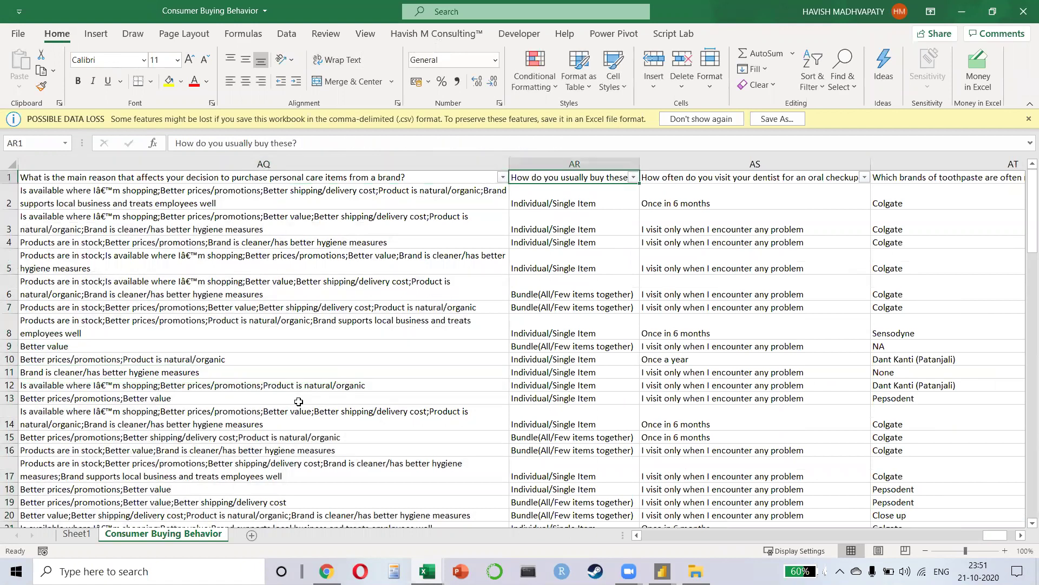
{"action": "key", "text": "Right"}
{"action": "key", "text": "Right"}
{"action": "key", "text": "Right"}
{"action": "key", "text": "Left"}
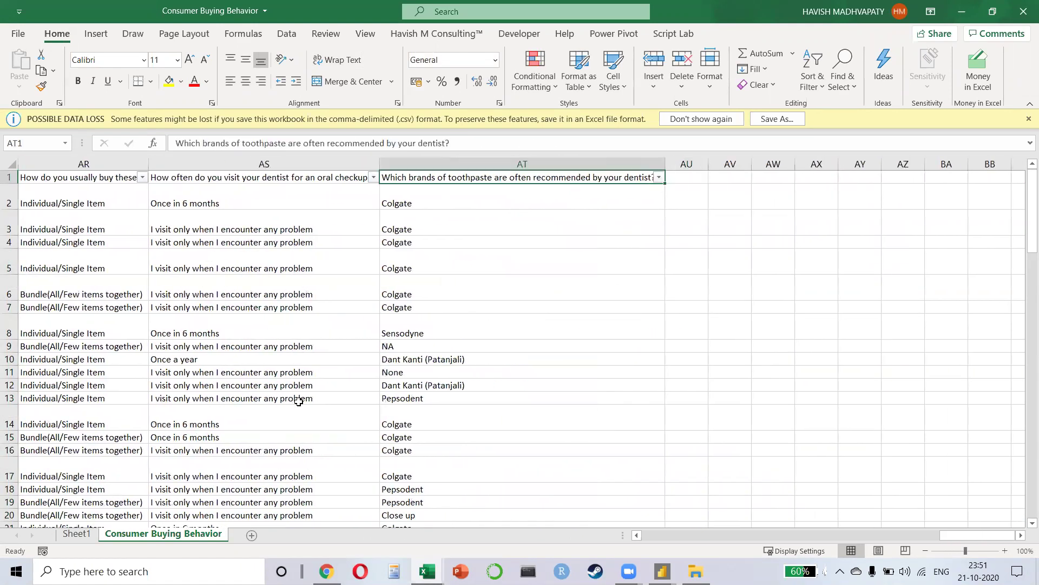
{"action": "key", "text": "alt+Down"}
{"action": "key", "text": "Escape"}
Step: Import Consumer Buying Behavior.csv from Downloads through Get data > Text/CSV to show its preview
{"action": "key", "text": "alt+Tab"}
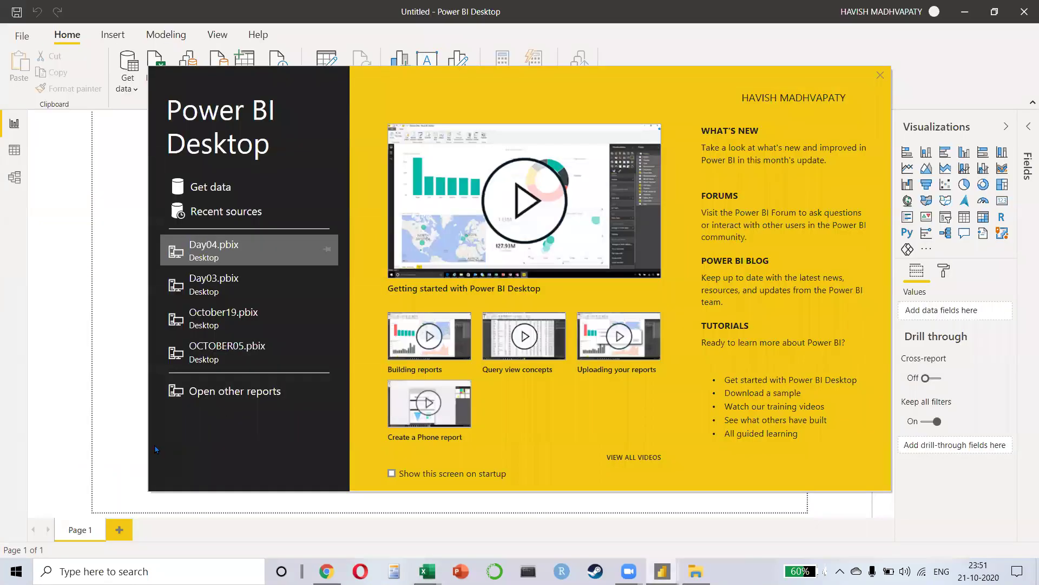
{"action": "left_click", "coordinate": [880, 76]}
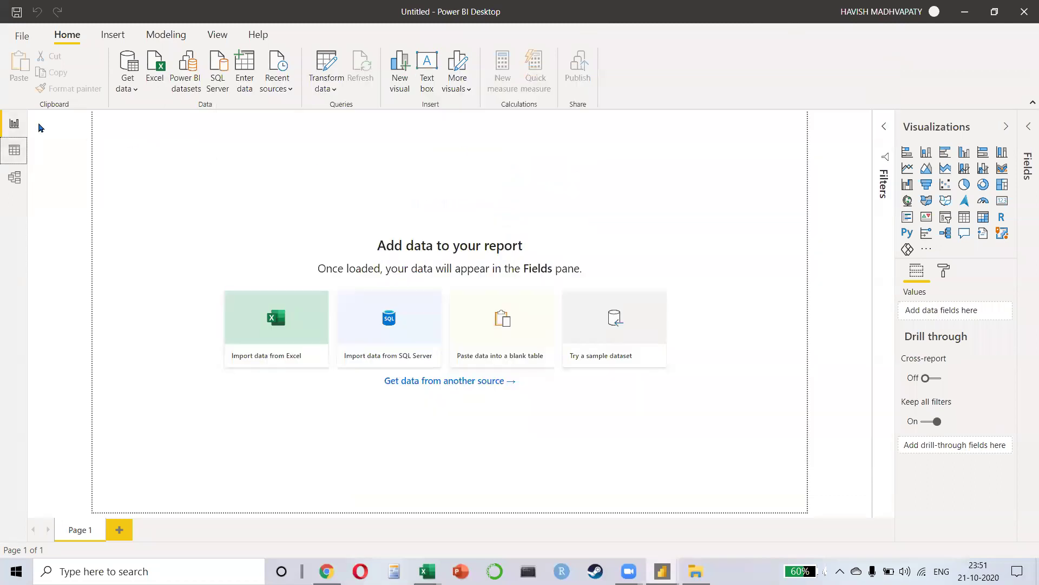
{"action": "left_click", "coordinate": [127, 81]}
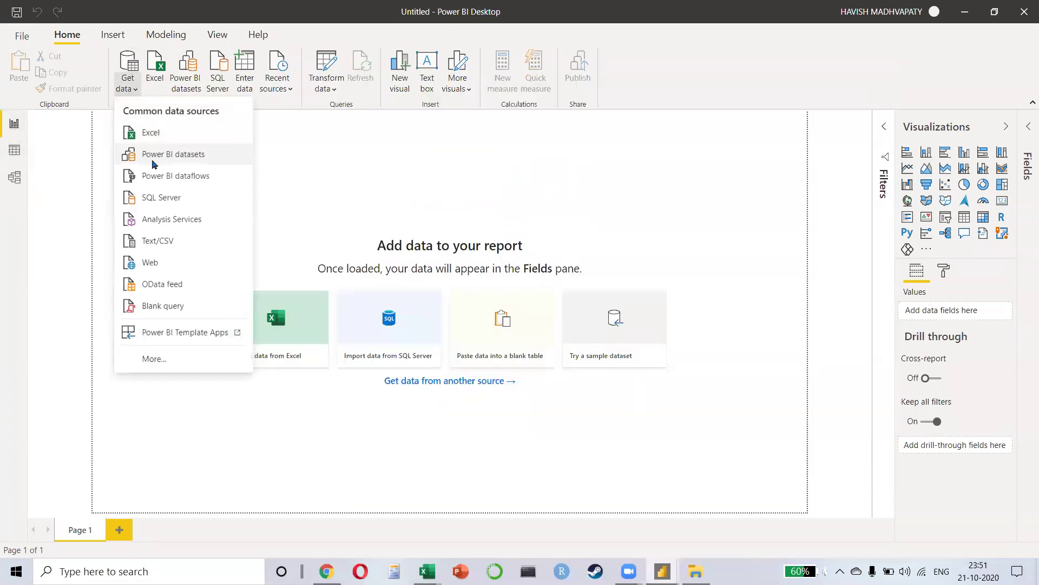
{"action": "left_click", "coordinate": [159, 240]}
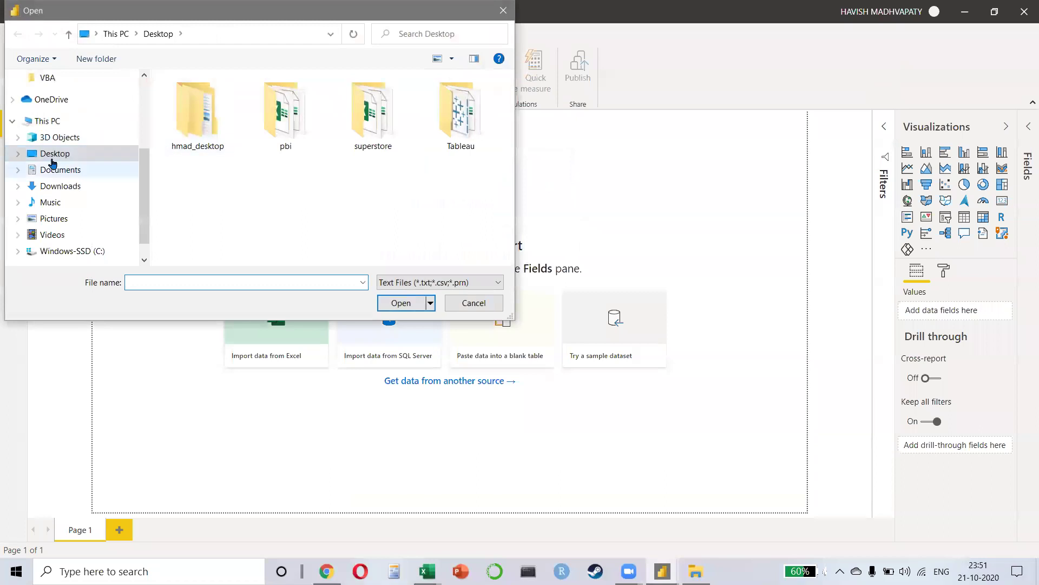
{"action": "left_click", "coordinate": [61, 120]}
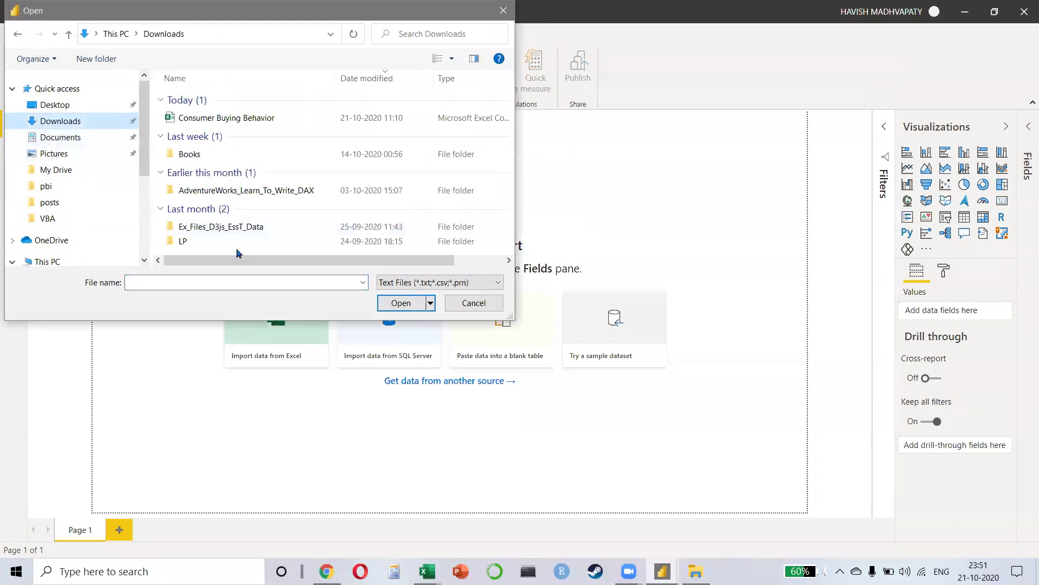
{"action": "double_click", "coordinate": [220, 118]}
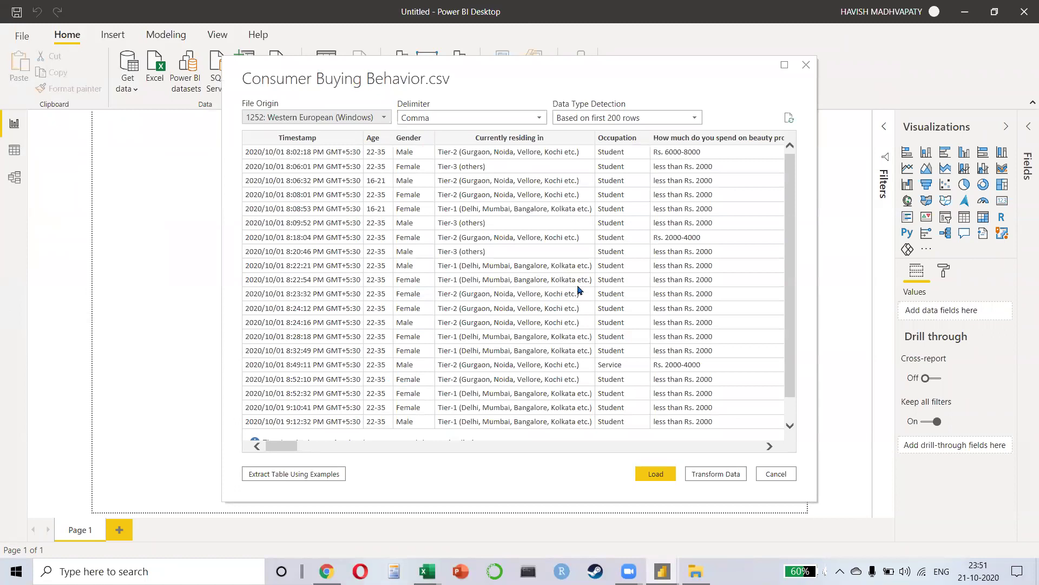
Step: Open the survey data in Power Query and remove the Timestamp column
{"action": "left_click", "coordinate": [712, 475]}
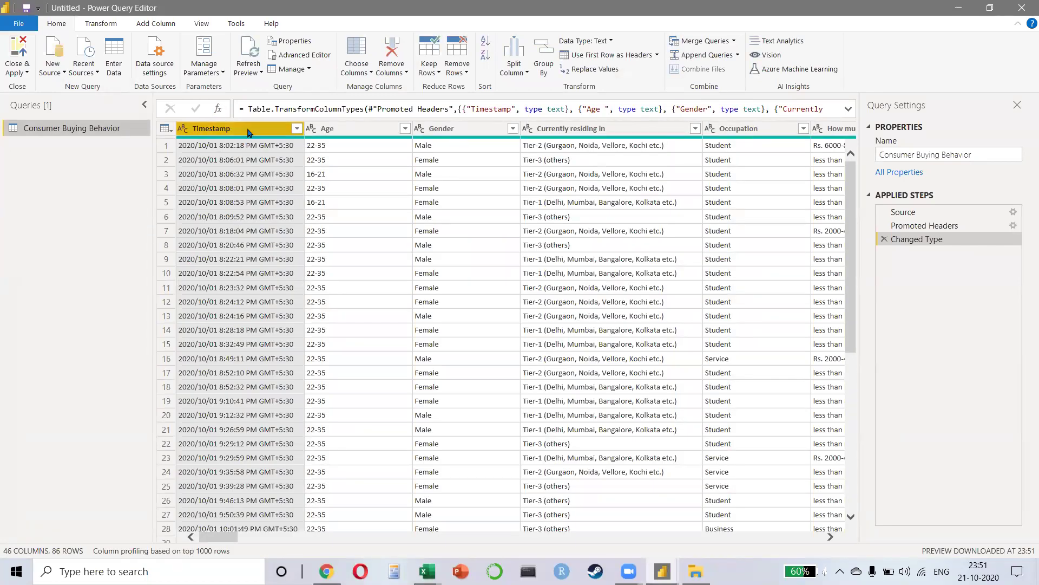
{"action": "right_click", "coordinate": [247, 130]}
{"action": "left_click", "coordinate": [308, 154]}
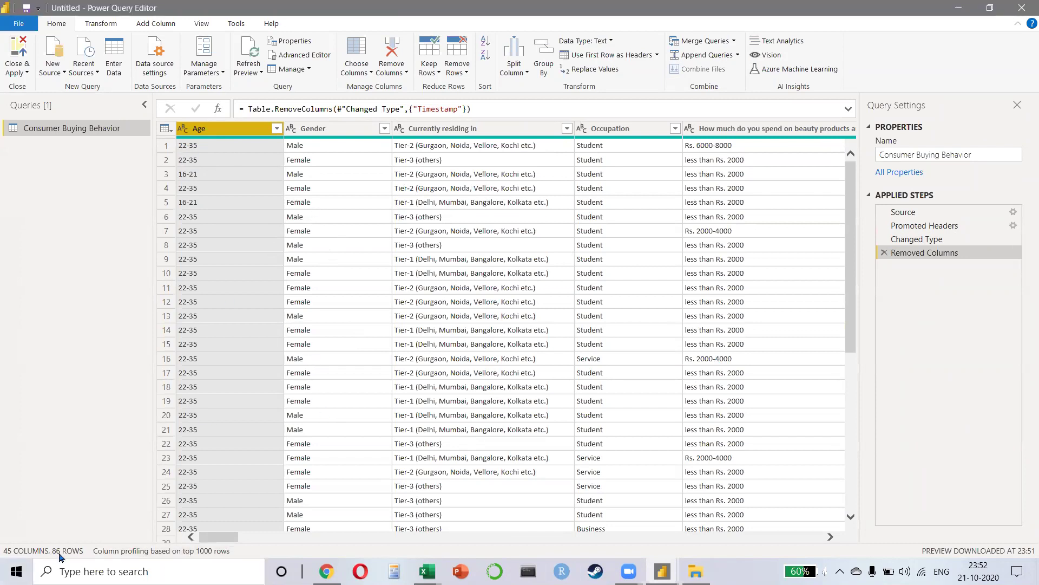
Step: Inspect the pandemic purchase-location answers, widen the Queries pane, and select that column
{"action": "left_click", "coordinate": [588, 152]}
{"action": "key", "text": "Right"}
{"action": "key", "text": "Right"}
{"action": "key", "text": "Right"}
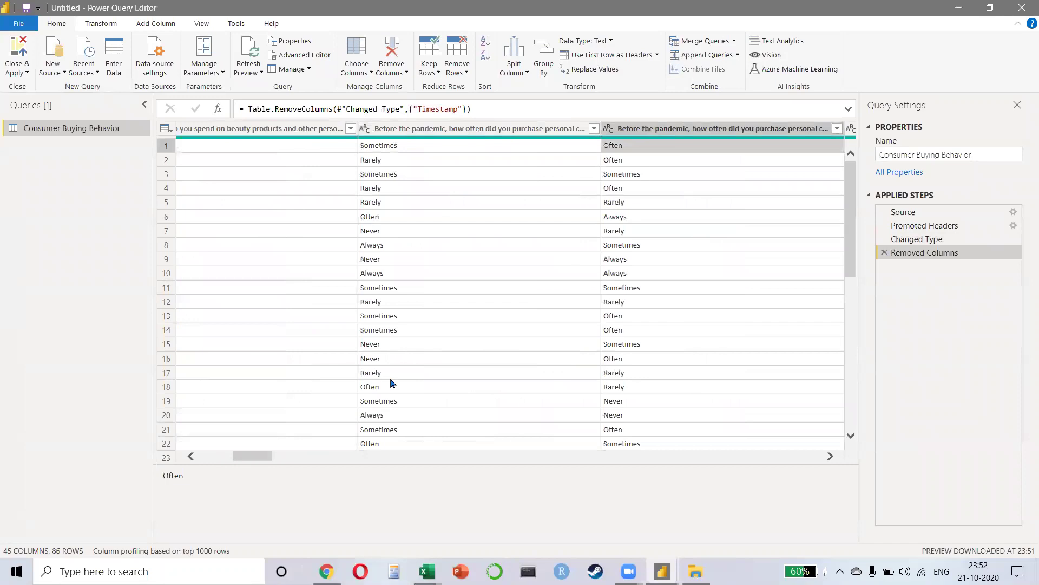
{"action": "key", "text": "Right"}
{"action": "key", "text": "Right"}
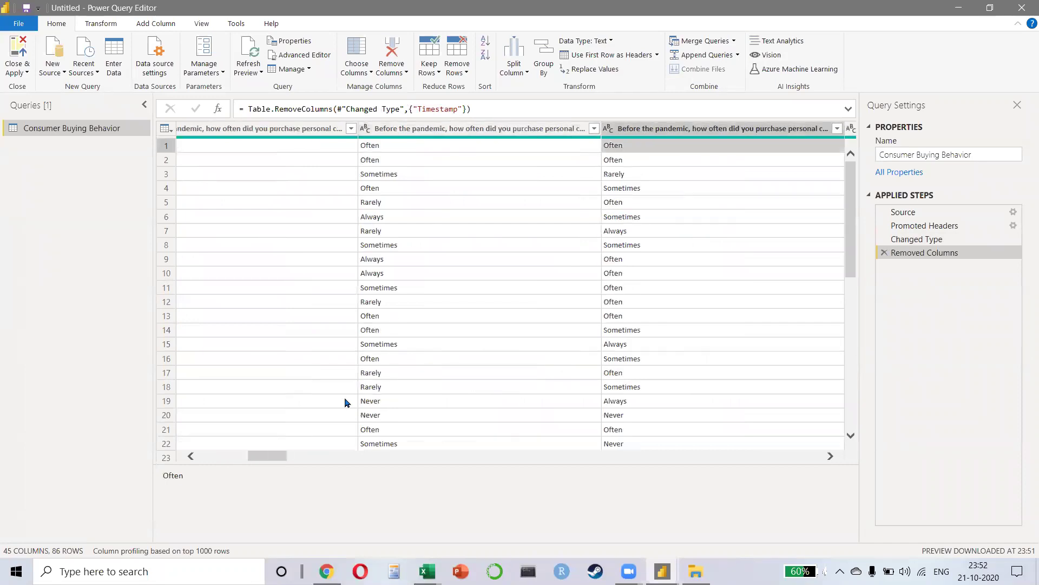
{"action": "left_click", "coordinate": [719, 207]}
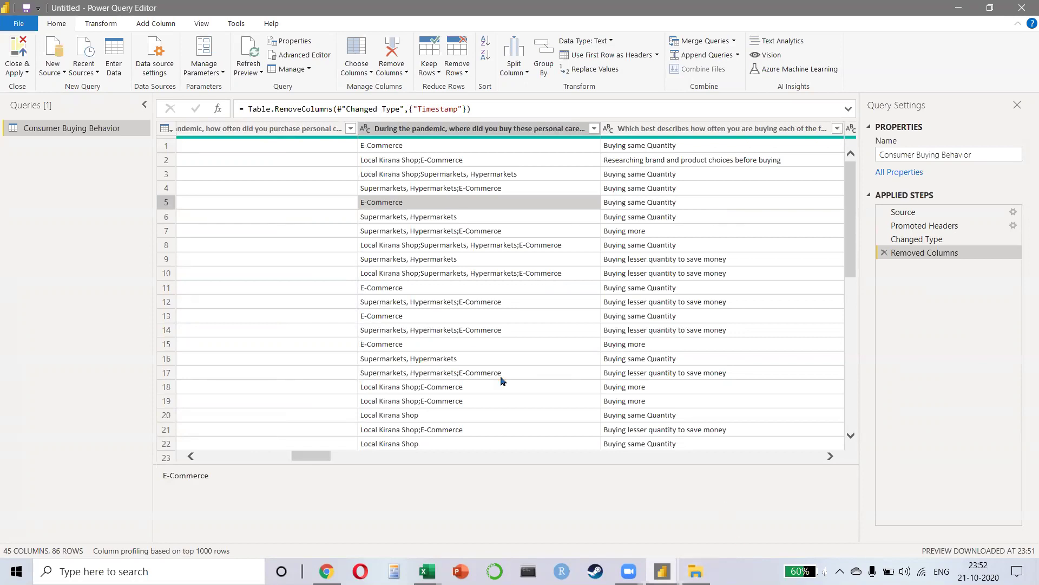
{"action": "left_click", "coordinate": [466, 248]}
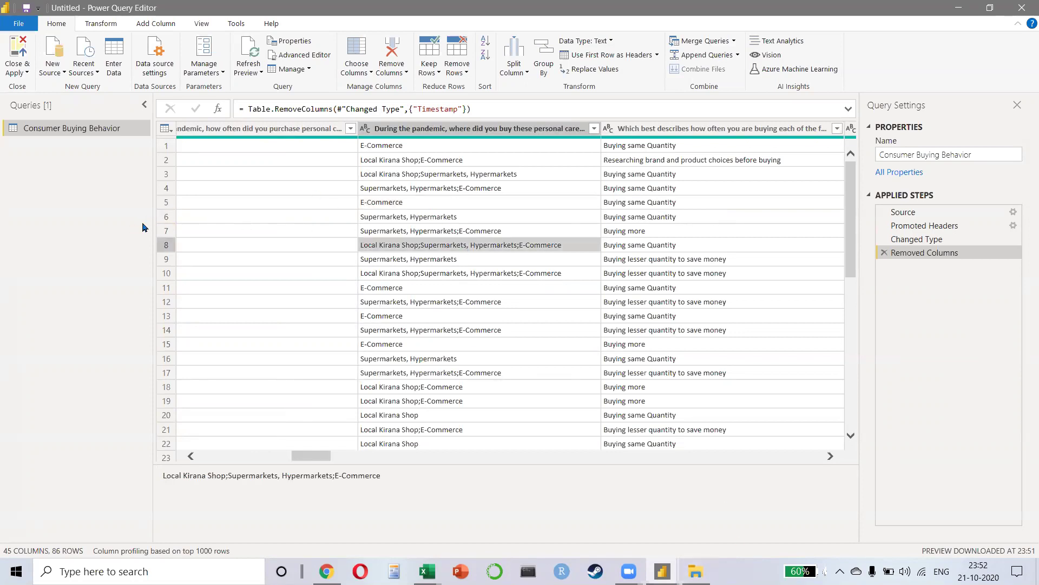
{"action": "left_click_drag", "start_coordinate": [148, 222], "coordinate": [174, 221]}
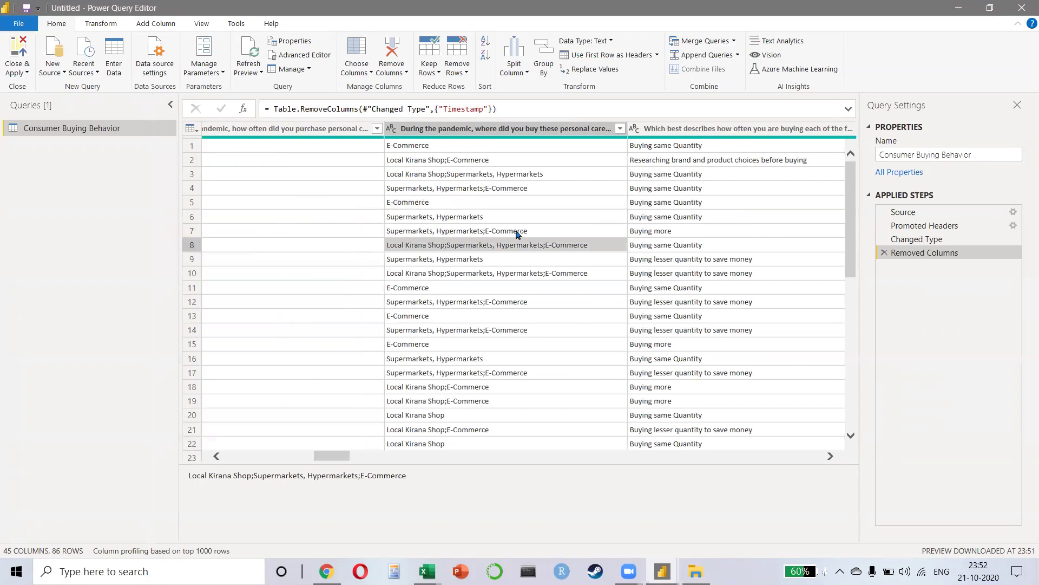
{"action": "left_click", "coordinate": [505, 129]}
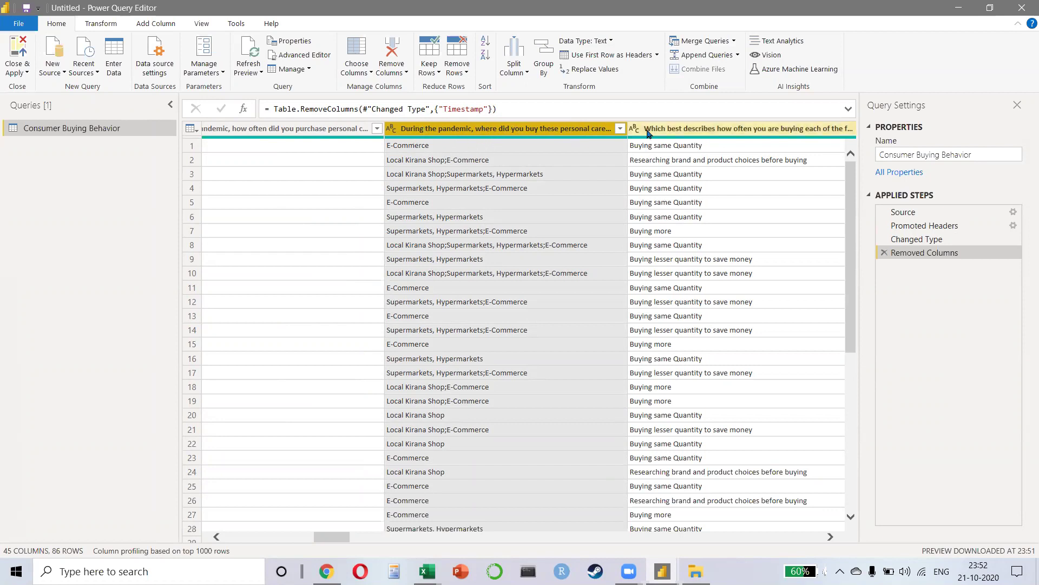
Step: Duplicate the Consumer Buying Behavior query, then delete the duplicate as a test
{"action": "right_click", "coordinate": [79, 130]}
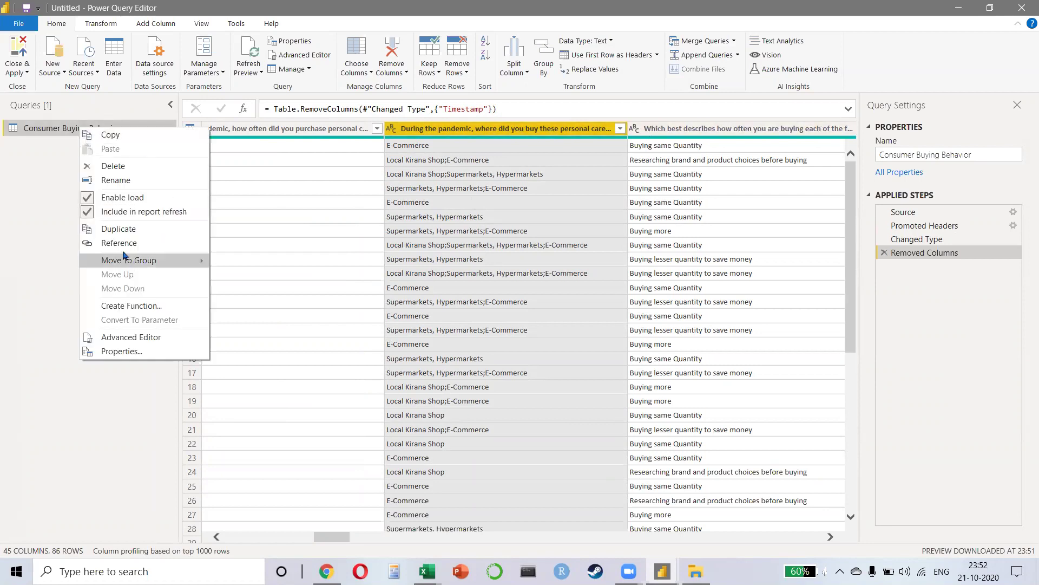
{"action": "left_click", "coordinate": [123, 230]}
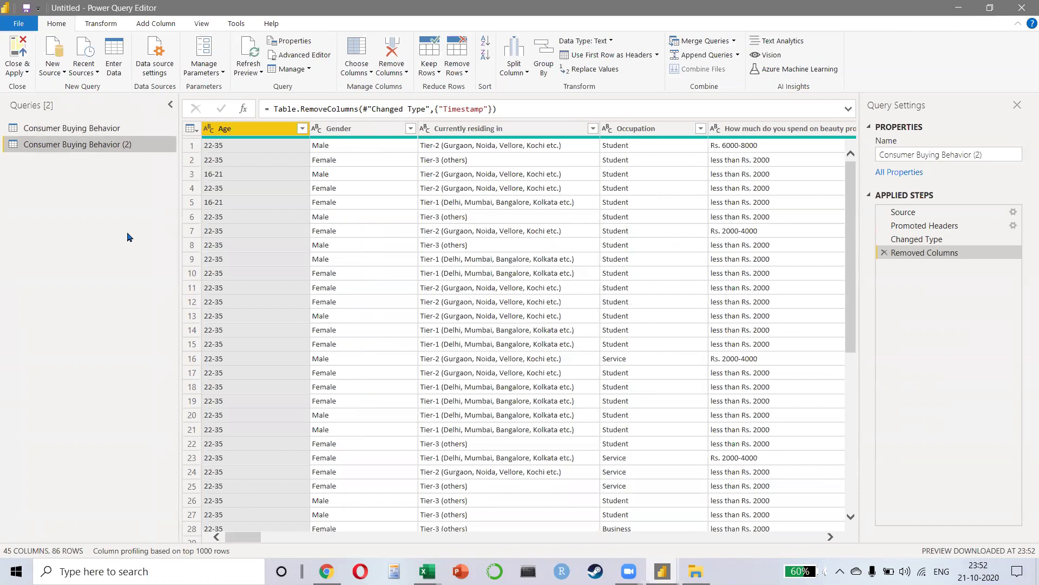
{"action": "right_click", "coordinate": [136, 154]}
{"action": "left_click", "coordinate": [142, 188]}
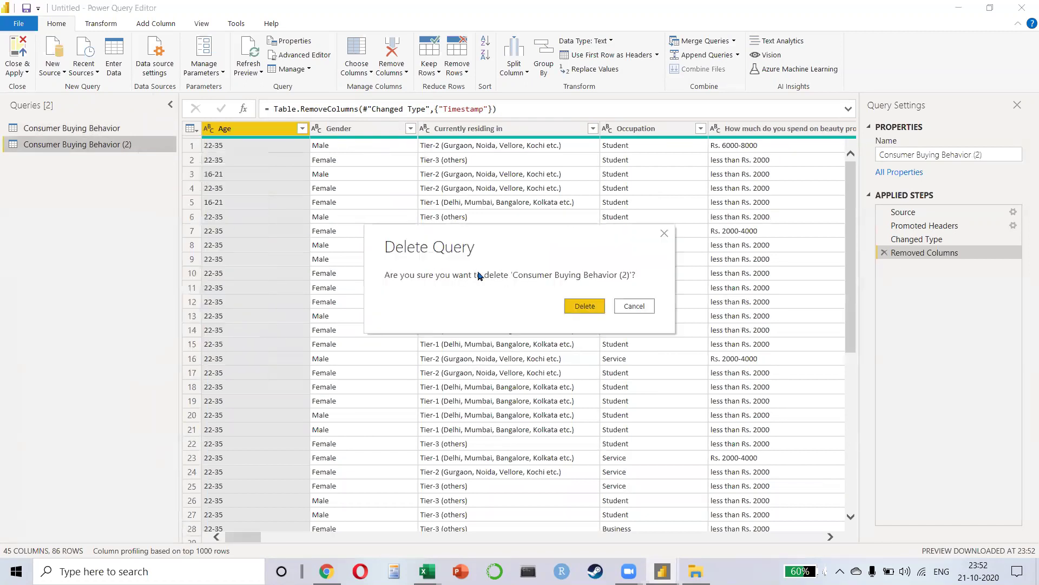
{"action": "left_click", "coordinate": [598, 309]}
{"action": "left_click", "coordinate": [60, 128]}
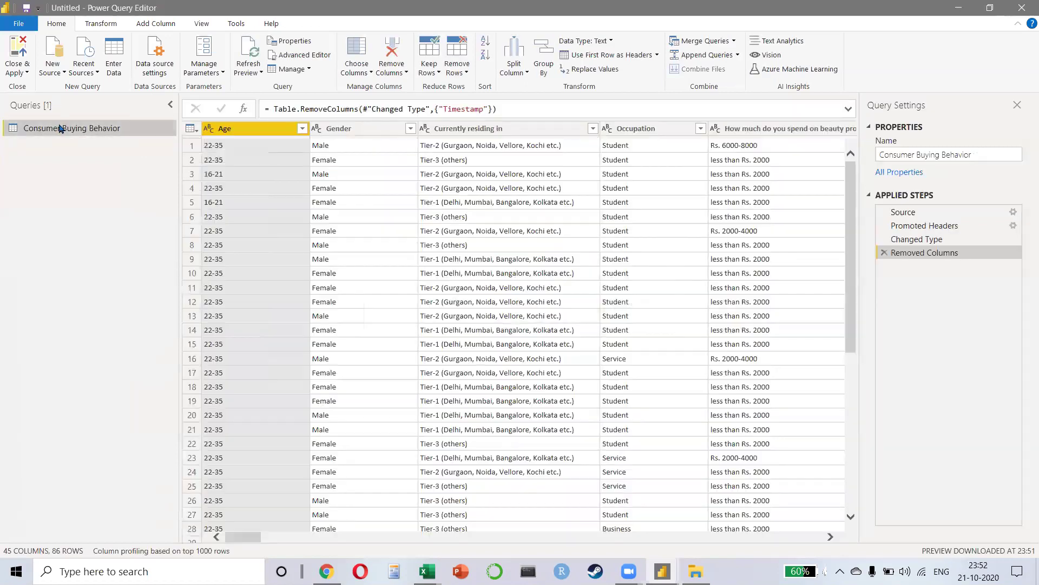
Step: Add an Index column starting from 1 through Add Column
{"action": "left_click", "coordinate": [101, 24]}
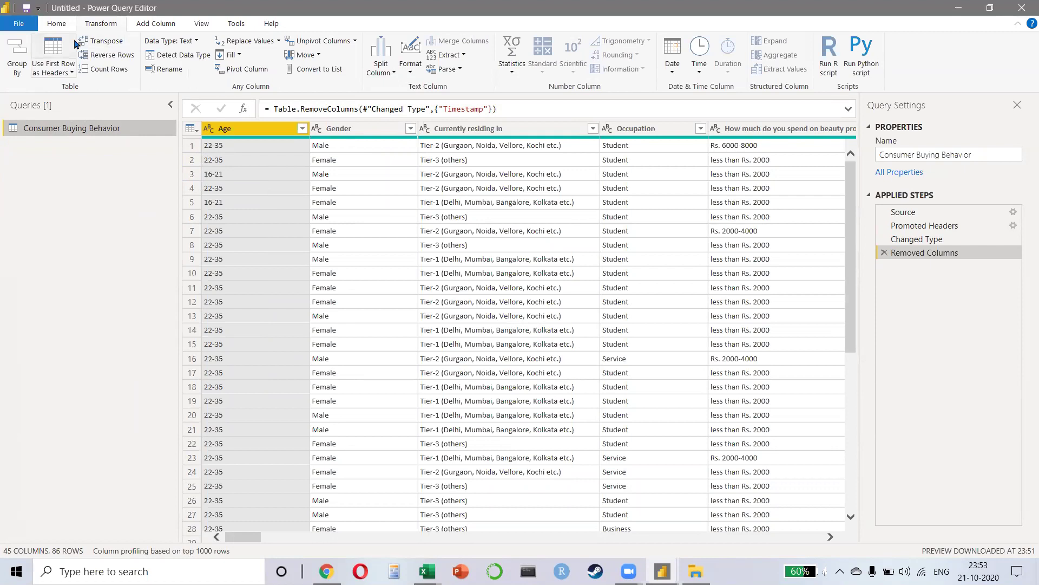
{"action": "left_click", "coordinate": [144, 25]}
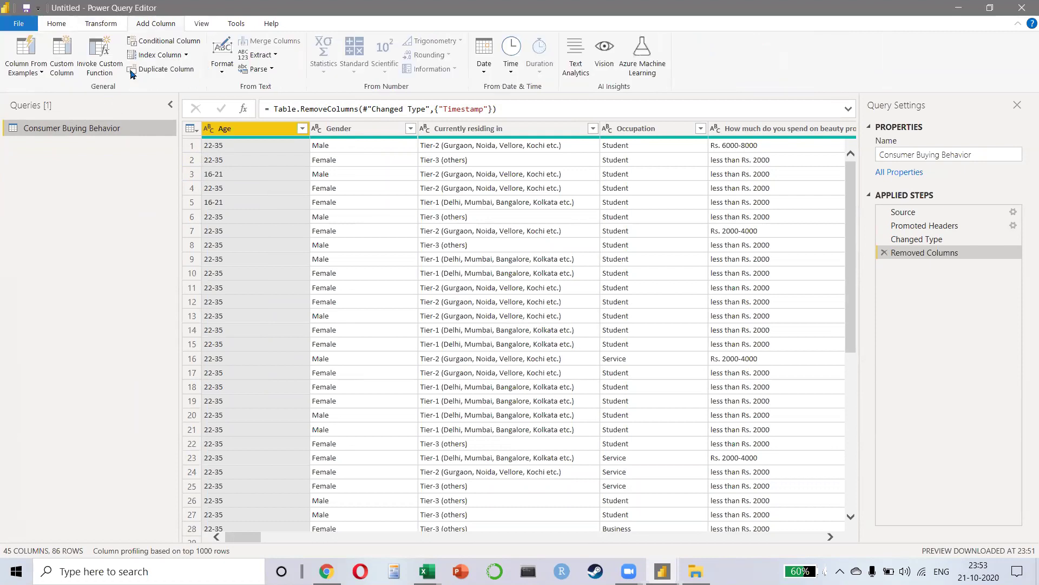
{"action": "left_click", "coordinate": [186, 55]}
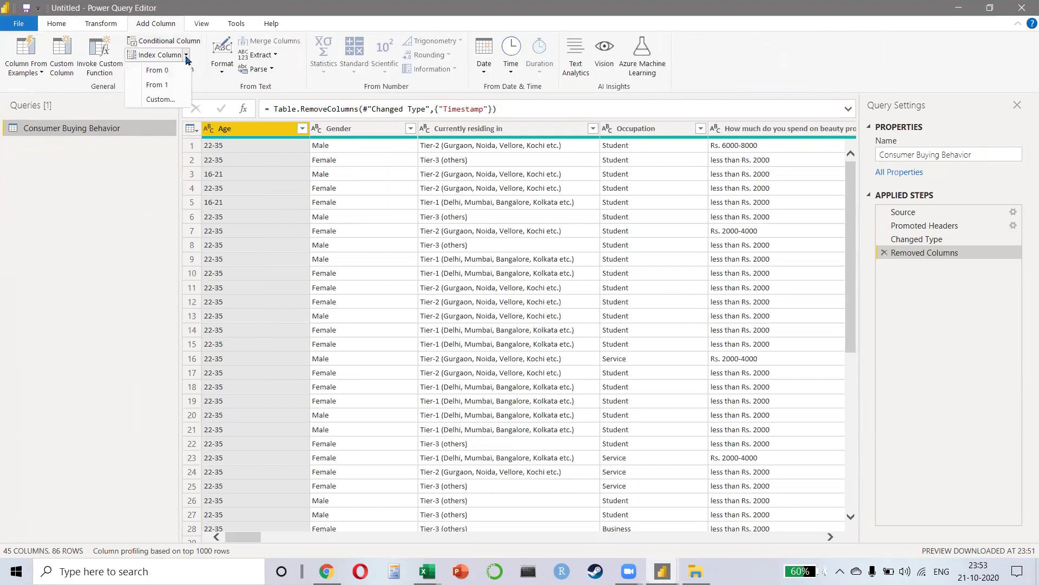
{"action": "left_click", "coordinate": [169, 90]}
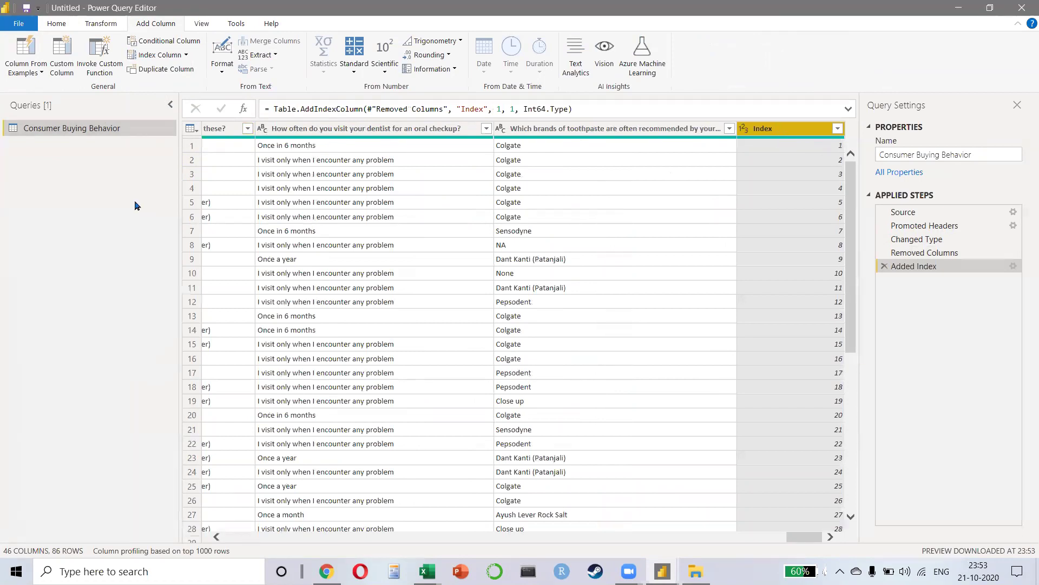
Step: Duplicate the Consumer Buying Behavior query as Consumer Buying Behavior (2) and browse its columns
{"action": "right_click", "coordinate": [69, 131]}
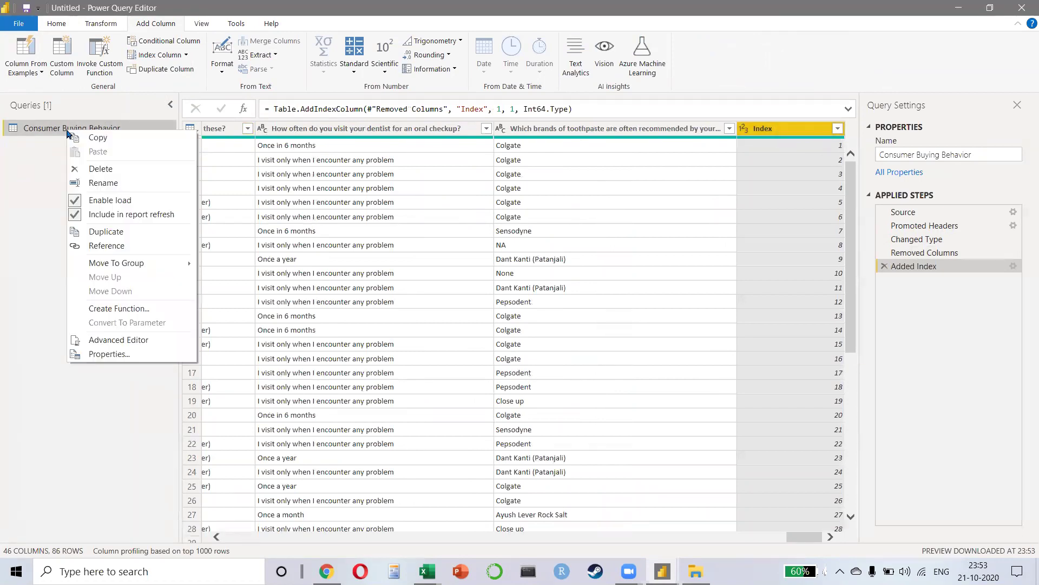
{"action": "left_click", "coordinate": [122, 232]}
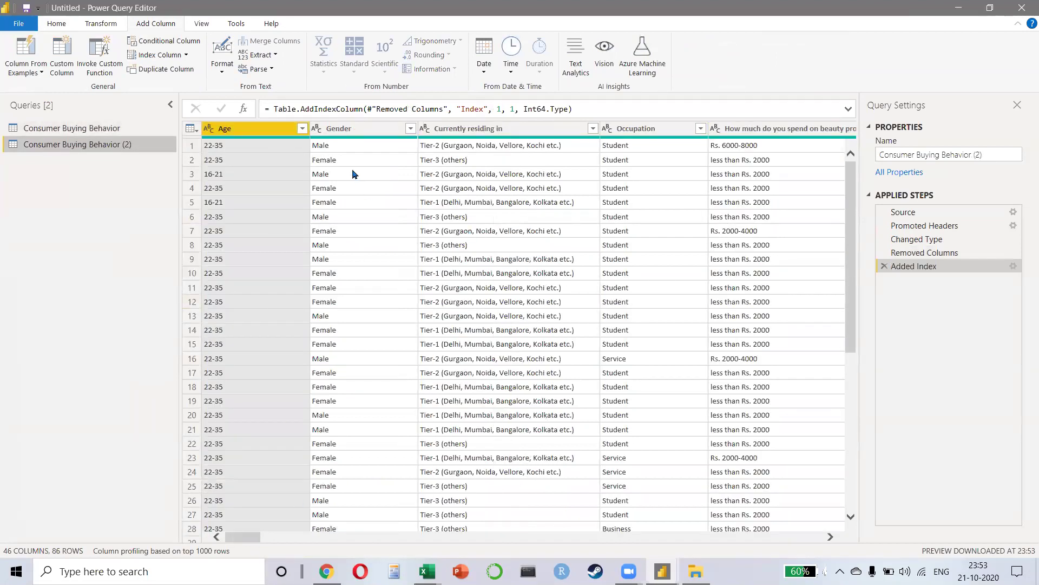
{"action": "left_click", "coordinate": [771, 186]}
{"action": "key", "text": "Right"}
{"action": "key", "text": "Right"}
{"action": "key", "text": "Right"}
{"action": "key", "text": "Right"}
{"action": "key", "text": "Right"}
{"action": "key", "text": "Right"}
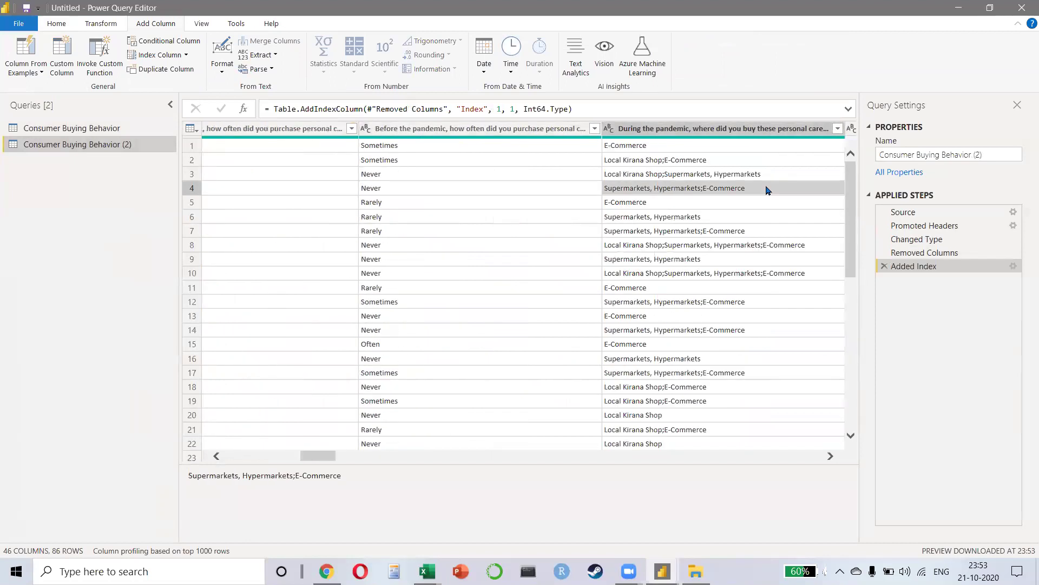
{"action": "key", "text": "Right"}
{"action": "key", "text": "Left"}
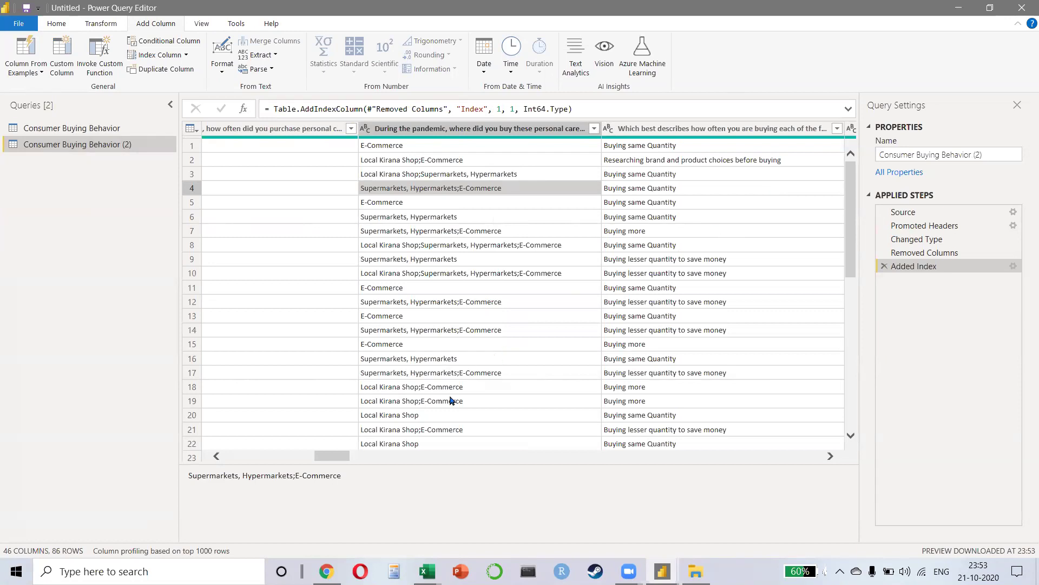
Step: Select the Index and pandemic purchase-location columns together in the copied query
{"action": "left_click_drag", "start_coordinate": [330, 455], "coordinate": [313, 456]}
{"action": "left_click", "coordinate": [513, 128]}
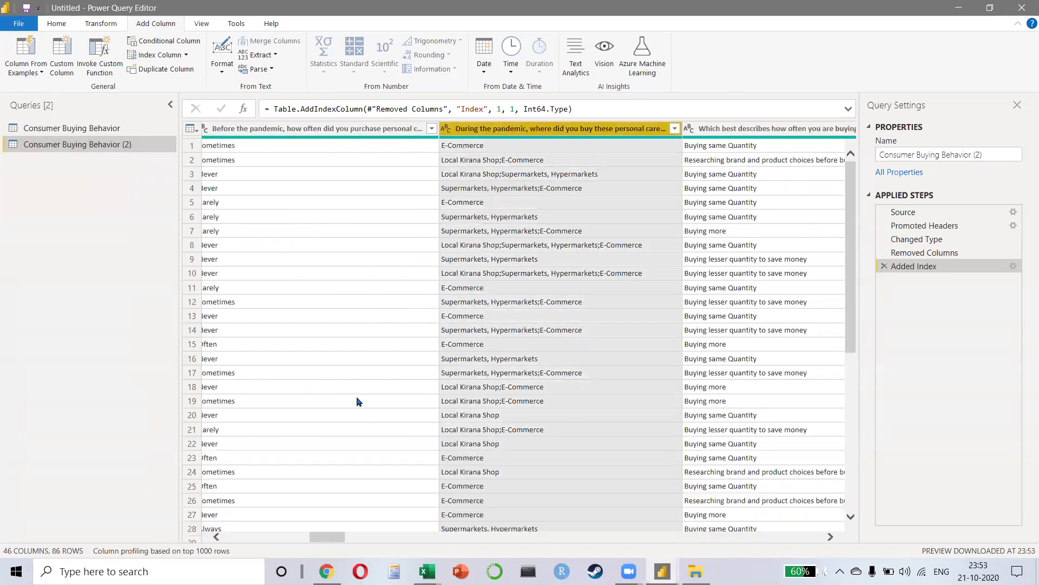
{"action": "left_click_drag", "start_coordinate": [324, 536], "coordinate": [241, 537]}
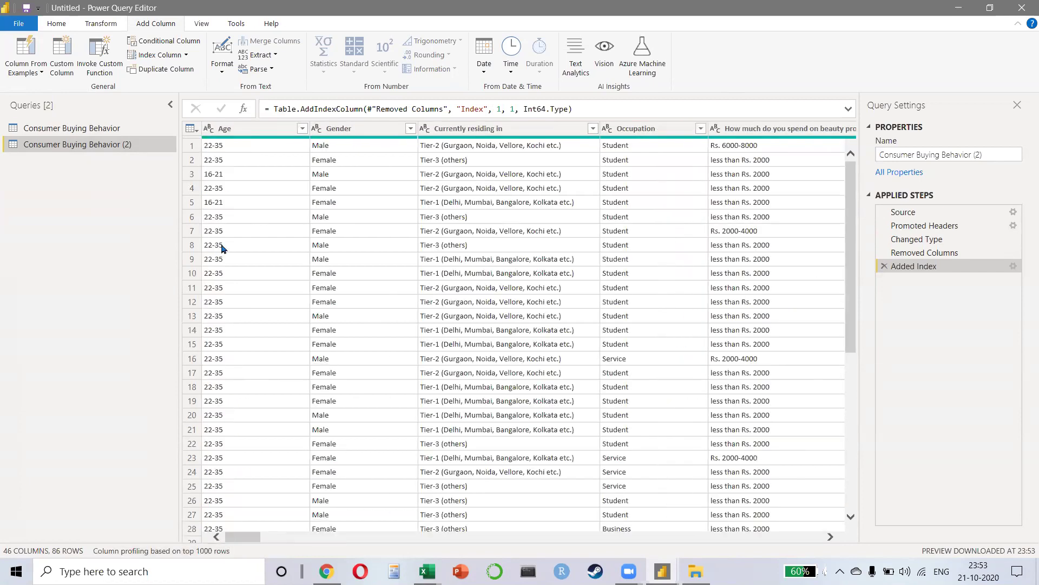
{"action": "left_click", "coordinate": [250, 129]}
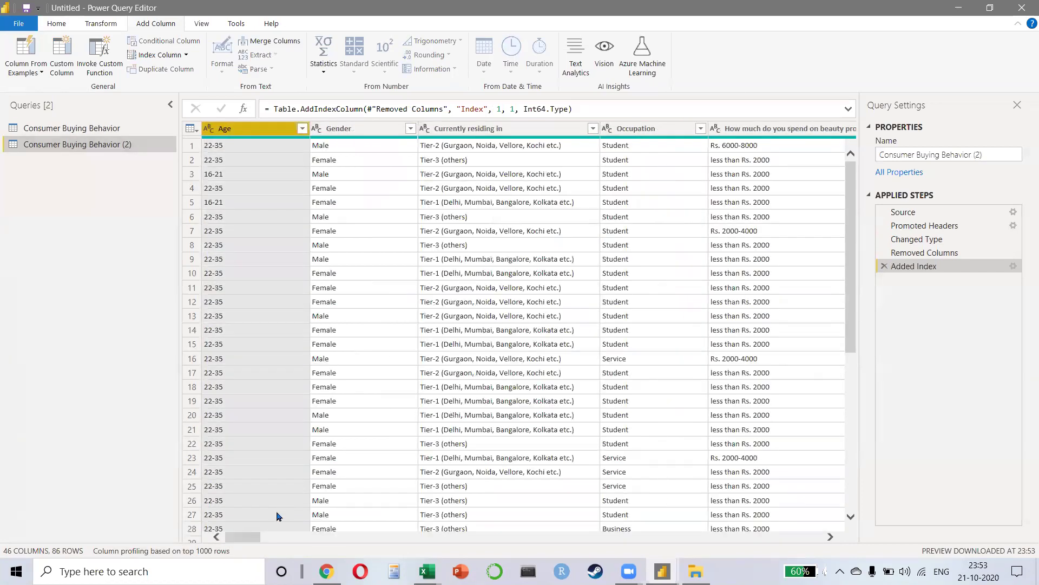
{"action": "left_click_drag", "start_coordinate": [243, 536], "coordinate": [829, 520]}
{"action": "left_click", "coordinate": [830, 521]}
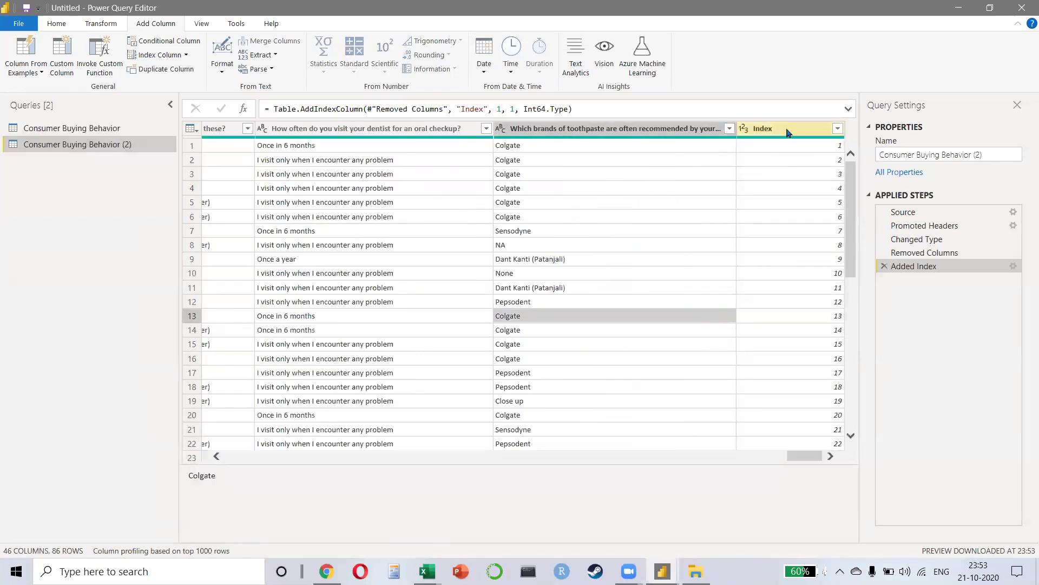
{"action": "left_click_drag", "start_coordinate": [803, 546], "coordinate": [320, 541]}
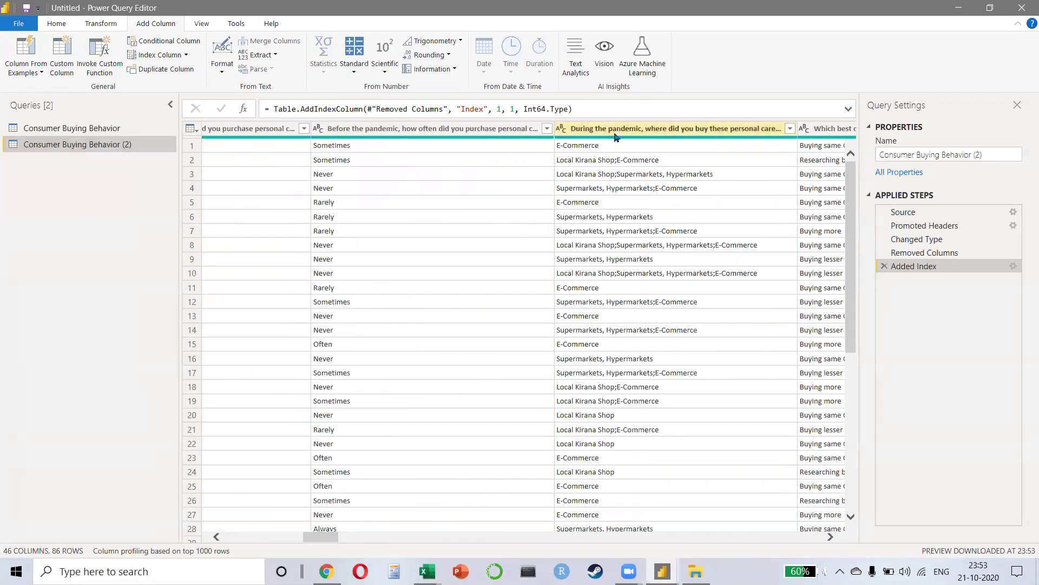
{"action": "left_click", "coordinate": [614, 131]}
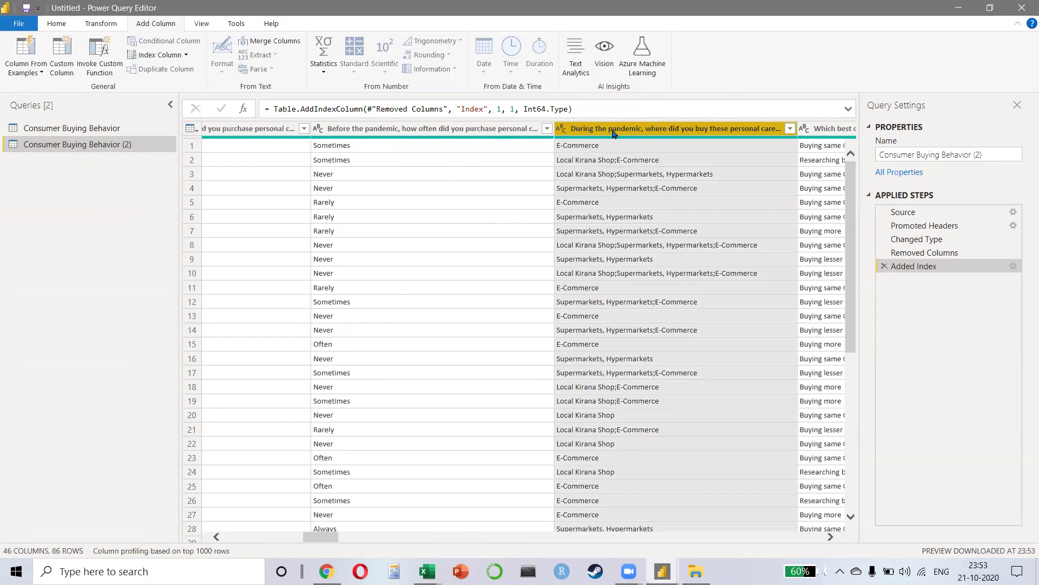
{"action": "right_click", "coordinate": [615, 134]}
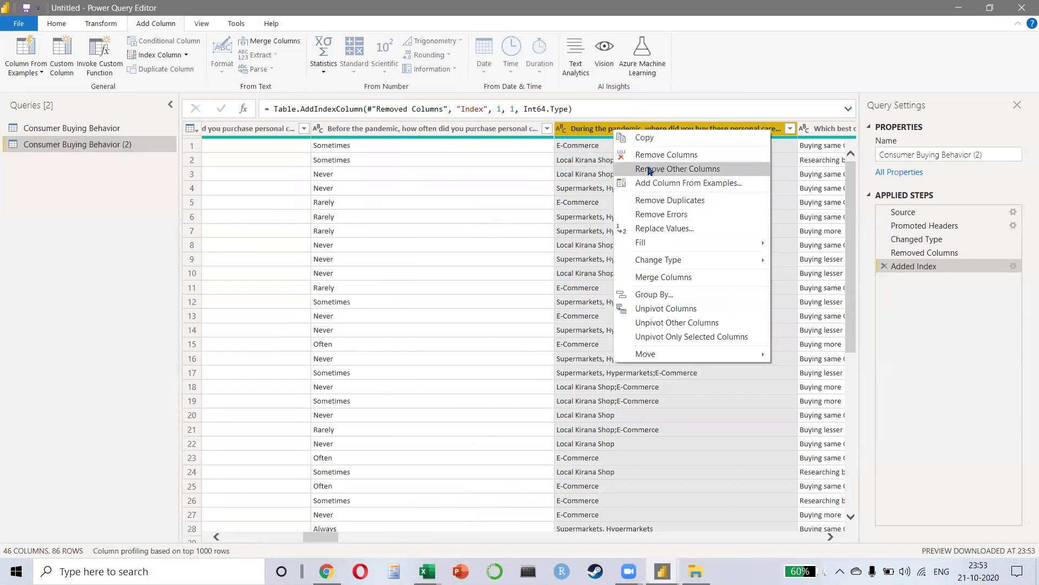
Step: Remove Other Columns to keep only Index and purchase-location, and widen the purchase-location column
{"action": "left_click", "coordinate": [649, 171]}
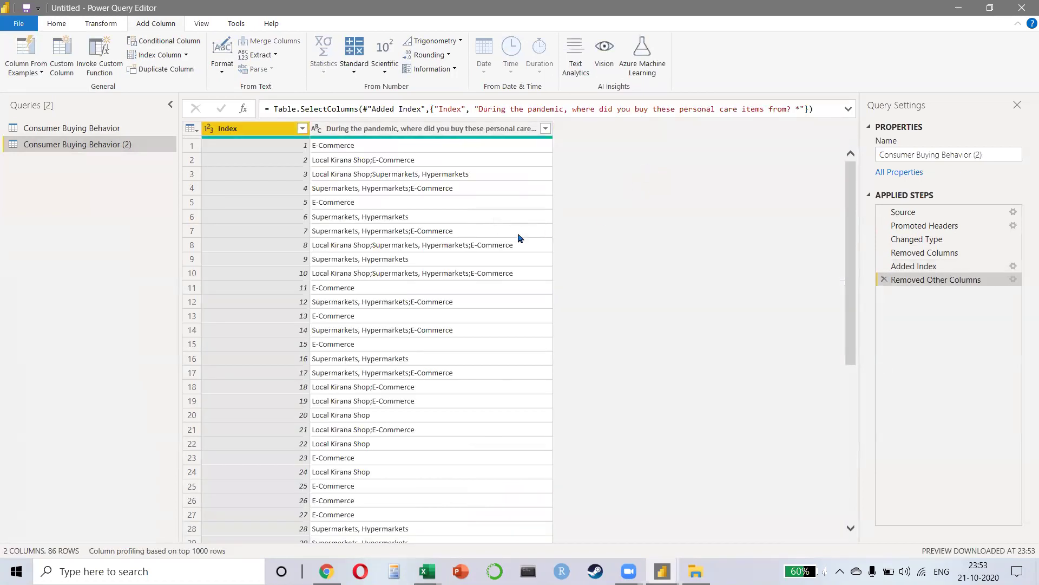
{"action": "left_click_drag", "start_coordinate": [552, 130], "coordinate": [689, 130]}
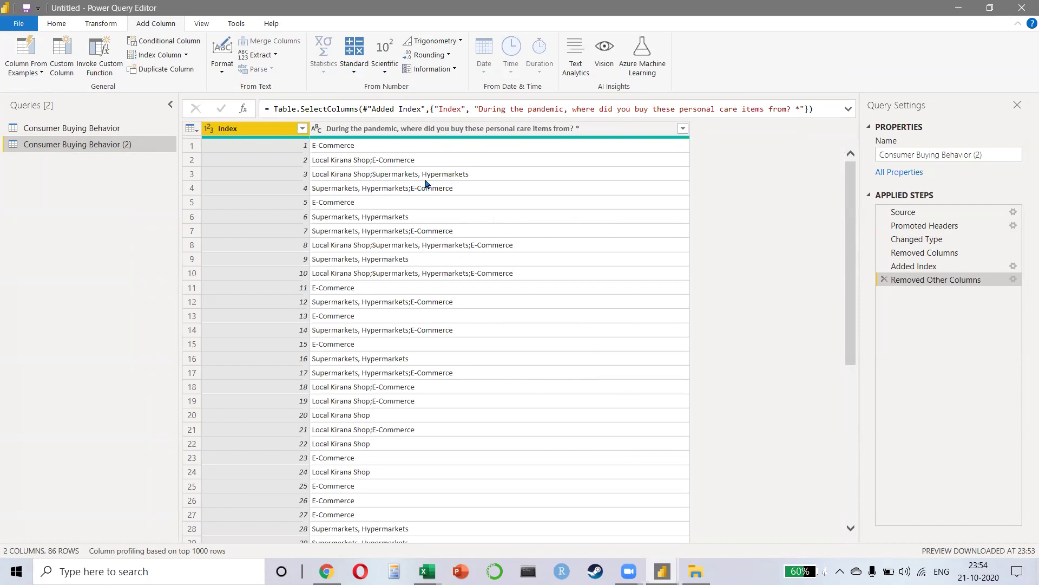
{"action": "left_click", "coordinate": [387, 130]}
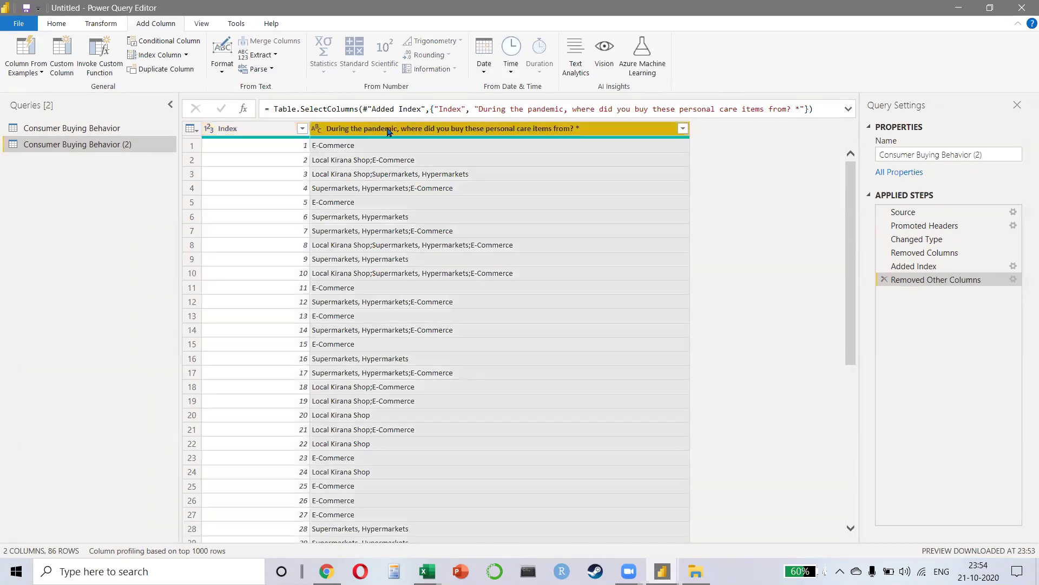
{"action": "left_click", "coordinate": [103, 26]}
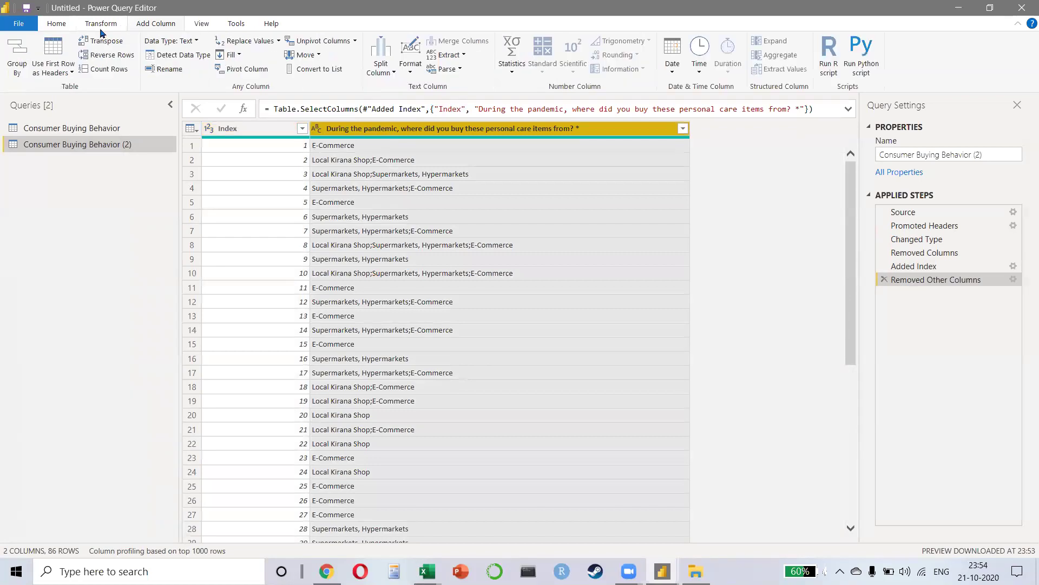
Step: Split the purchase-location column by custom delimiter ';' at each occurrence into rows
{"action": "left_click", "coordinate": [392, 73]}
{"action": "left_click", "coordinate": [413, 89]}
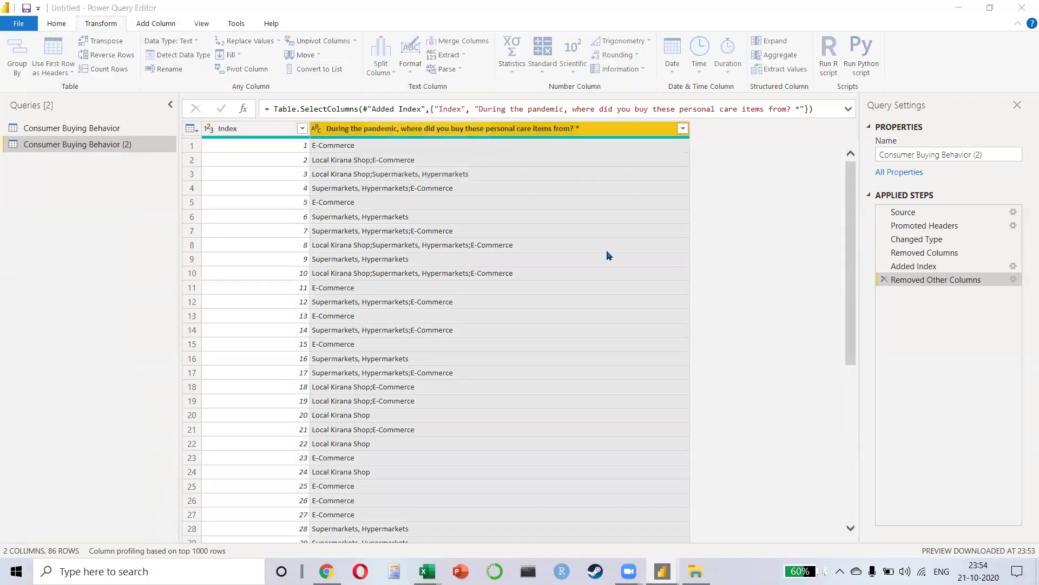
{"action": "left_click", "coordinate": [440, 240]}
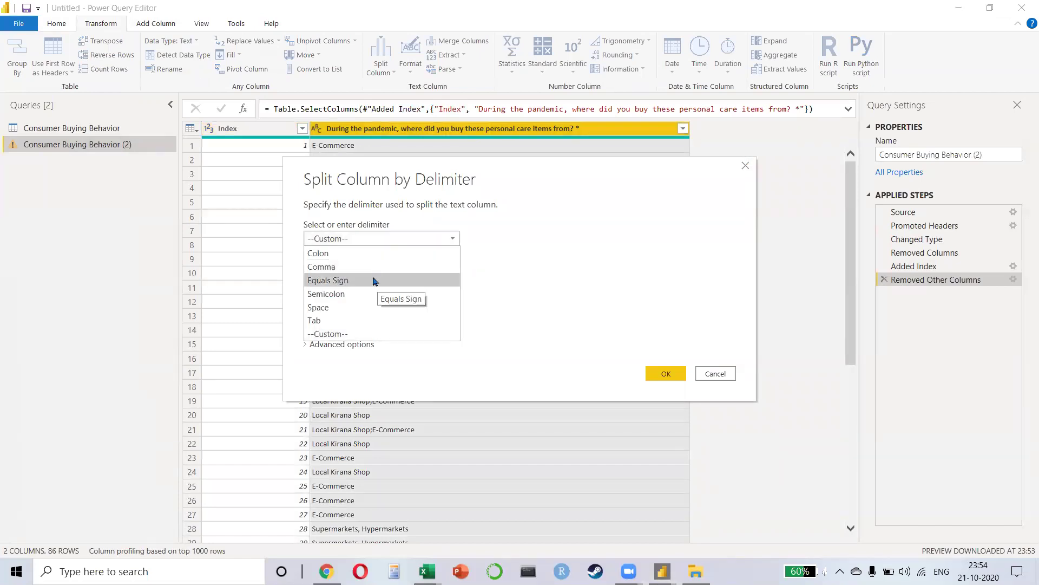
{"action": "left_click", "coordinate": [331, 334]}
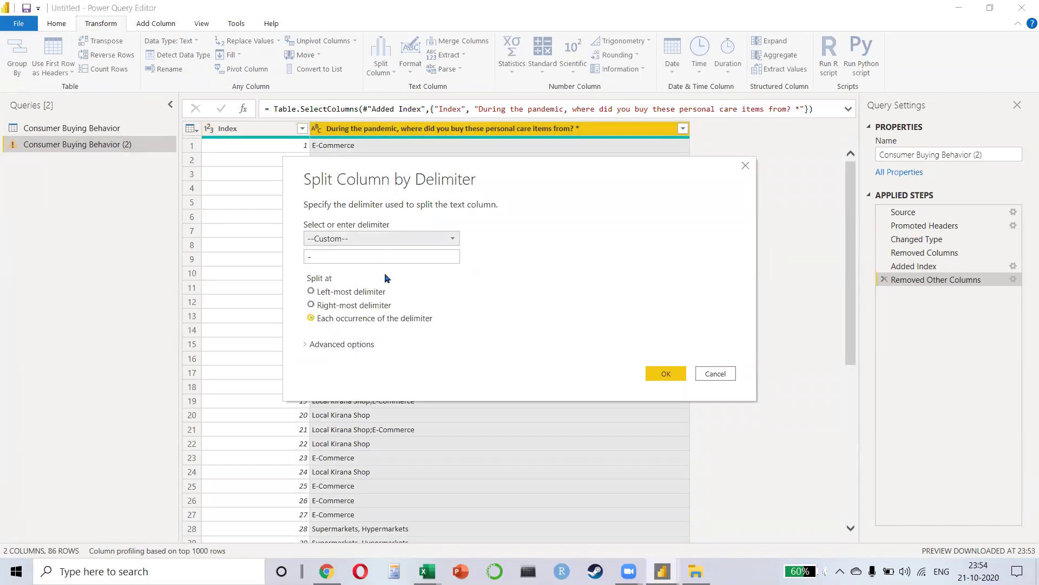
{"action": "left_click", "coordinate": [383, 261]}
{"action": "type", "text": ";"}
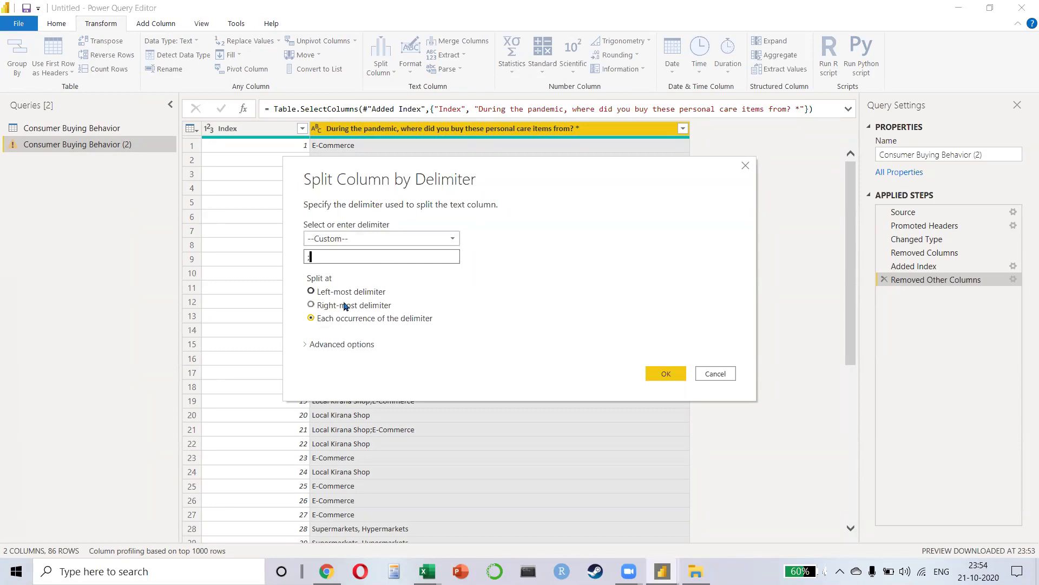
{"action": "left_click", "coordinate": [314, 345]}
{"action": "left_click", "coordinate": [325, 384]}
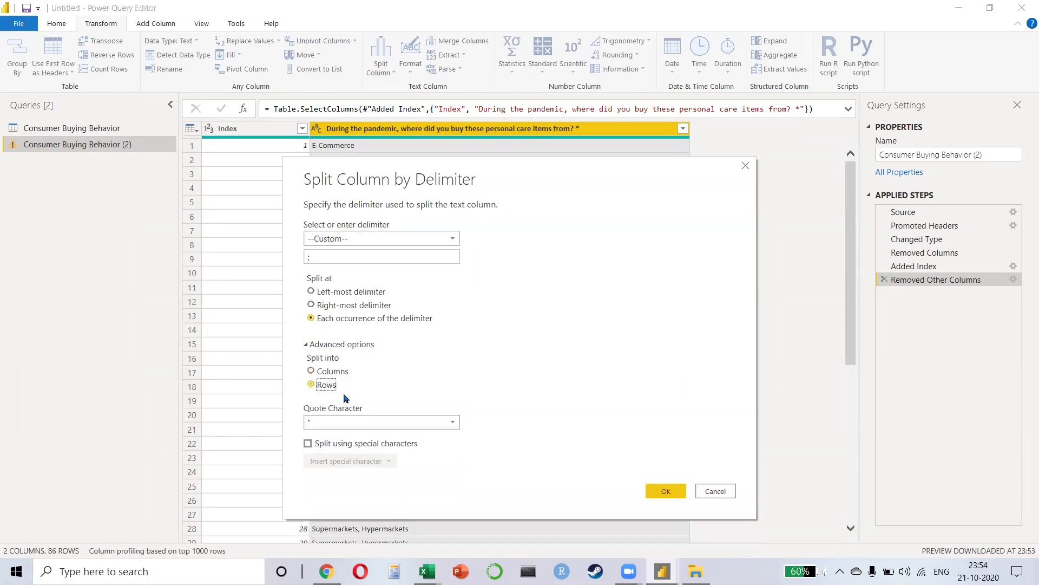
{"action": "left_click", "coordinate": [666, 491]}
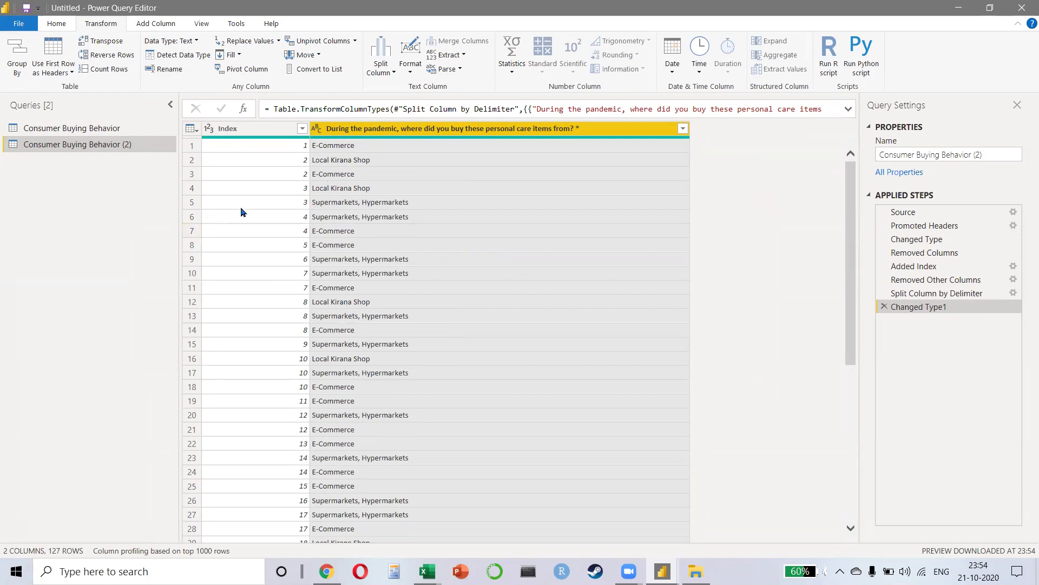
Step: Check that split rows keep their Index, e.g. Index 4 and Index 10
{"action": "left_click", "coordinate": [250, 130]}
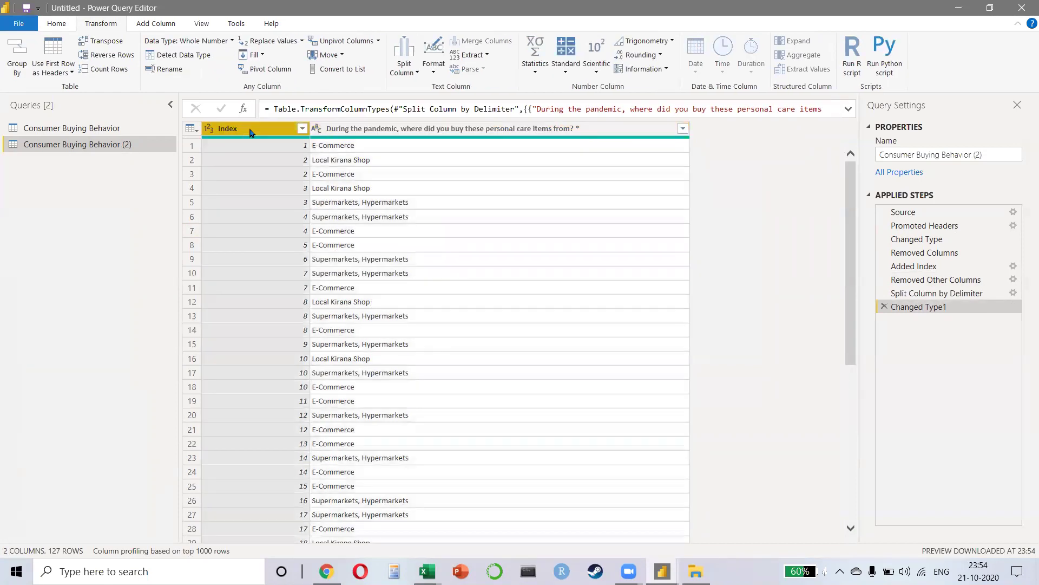
{"action": "left_click", "coordinate": [272, 169]}
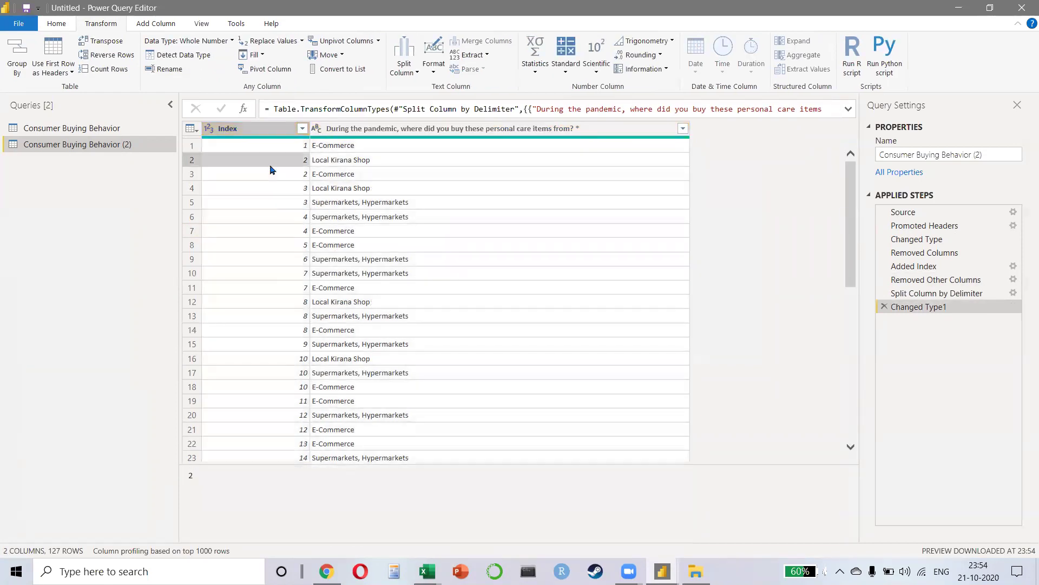
{"action": "left_click", "coordinate": [250, 238]}
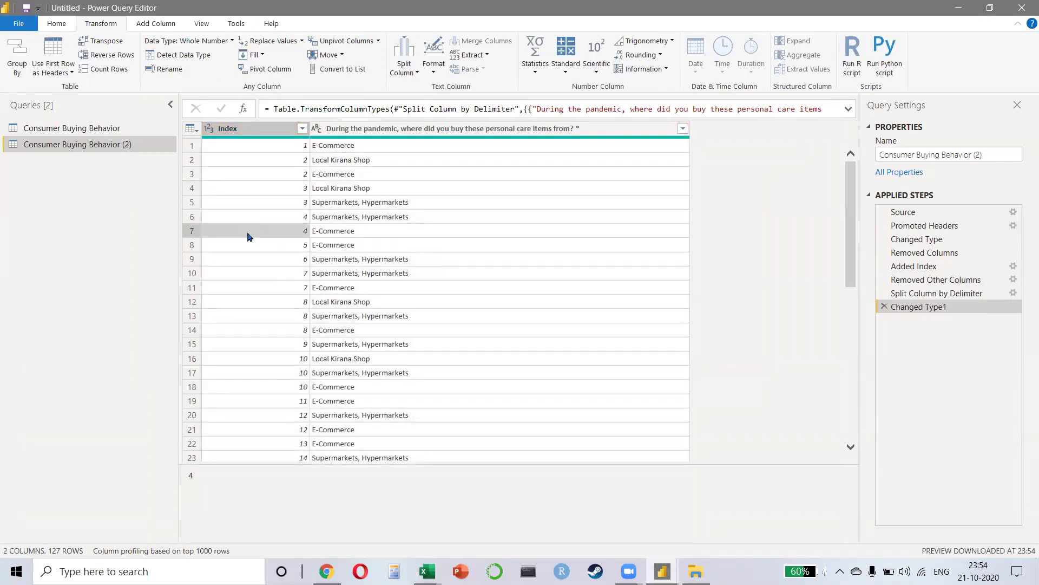
{"action": "left_click", "coordinate": [288, 364]}
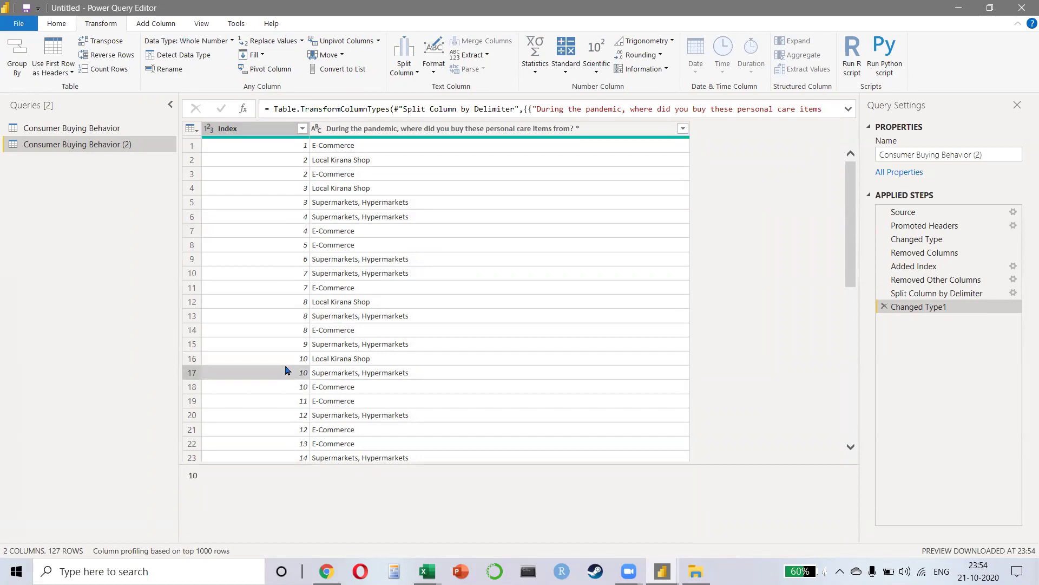
{"action": "left_click", "coordinate": [281, 387]}
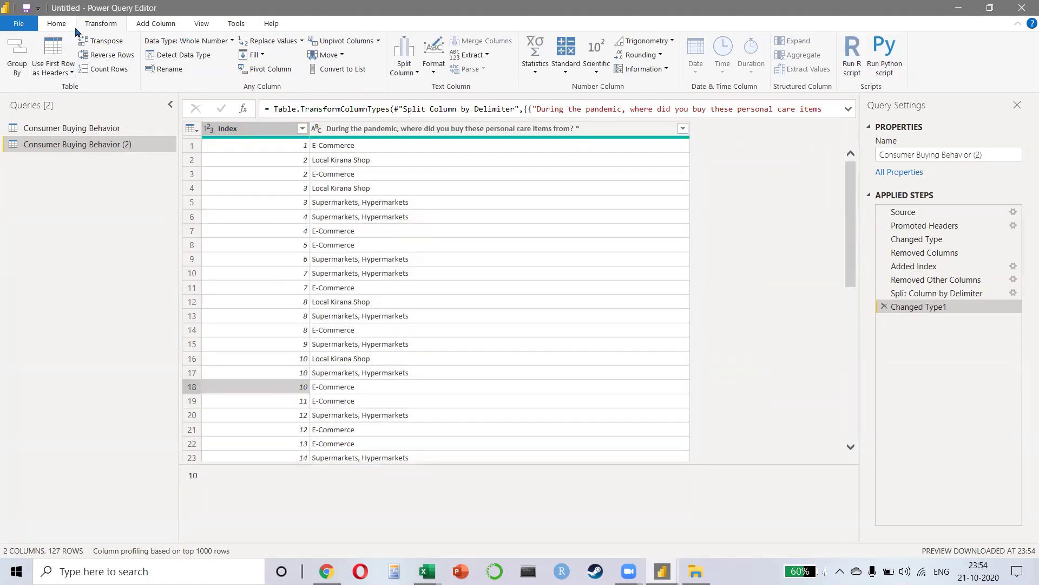
Step: Close & Apply the query changes and open the Model view diagram
{"action": "left_click", "coordinate": [52, 26]}
{"action": "left_click", "coordinate": [23, 56]}
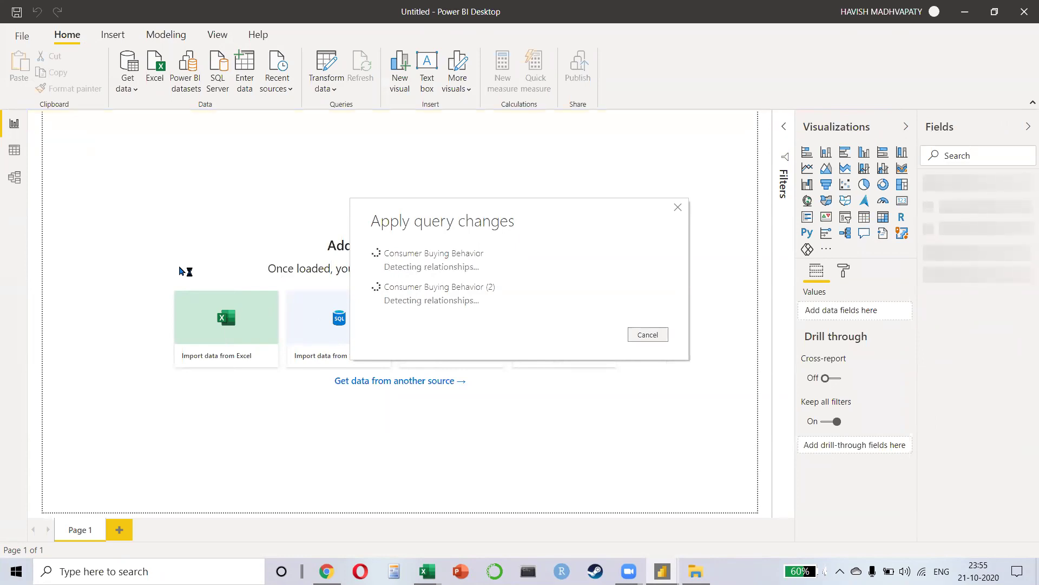
{"action": "left_click", "coordinate": [18, 189]}
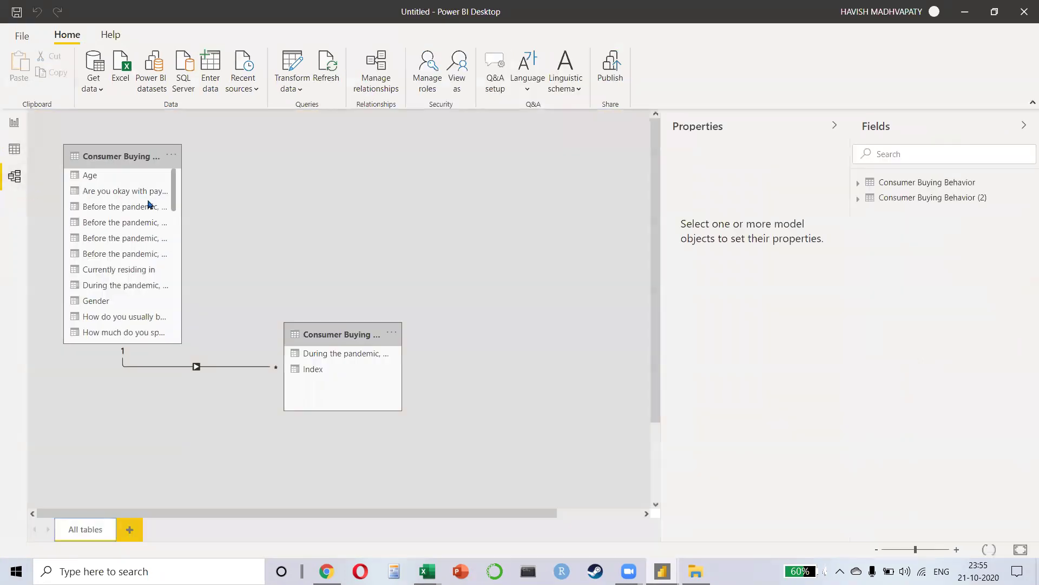
{"action": "scroll", "coordinate": [145, 269], "scroll_direction": "down", "scroll_amount": 3}
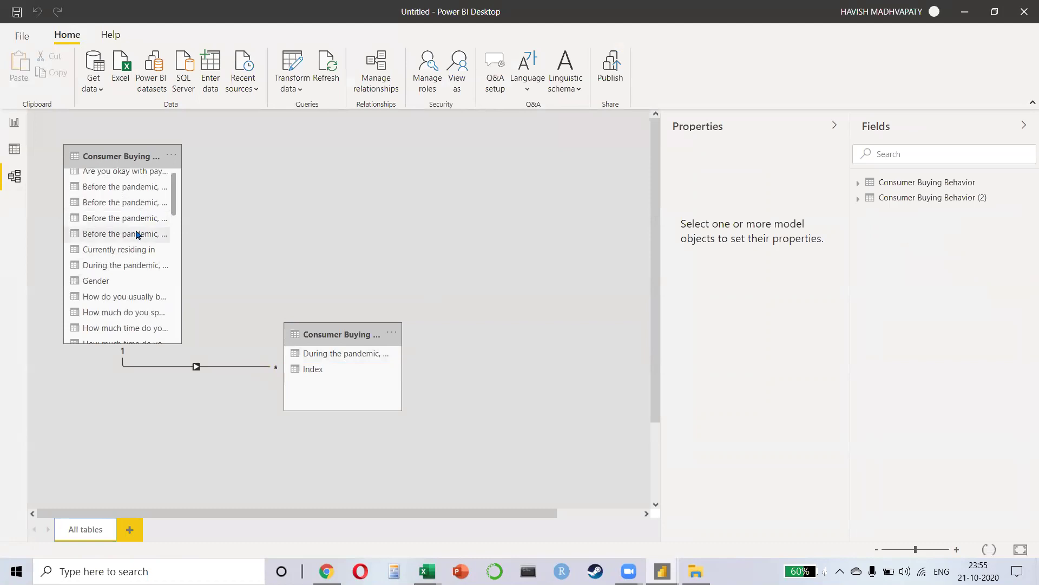
{"action": "scroll", "coordinate": [142, 274], "scroll_direction": "down", "scroll_amount": 10}
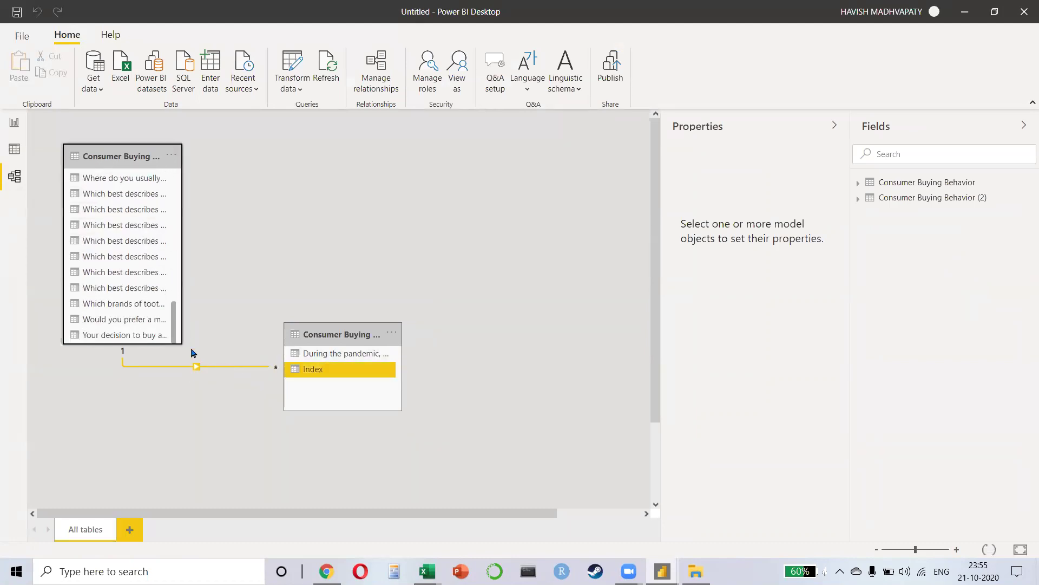
Step: Resize and rearrange the two table cards linked on Index, then return to Report view
{"action": "left_click_drag", "start_coordinate": [148, 345], "coordinate": [129, 475]}
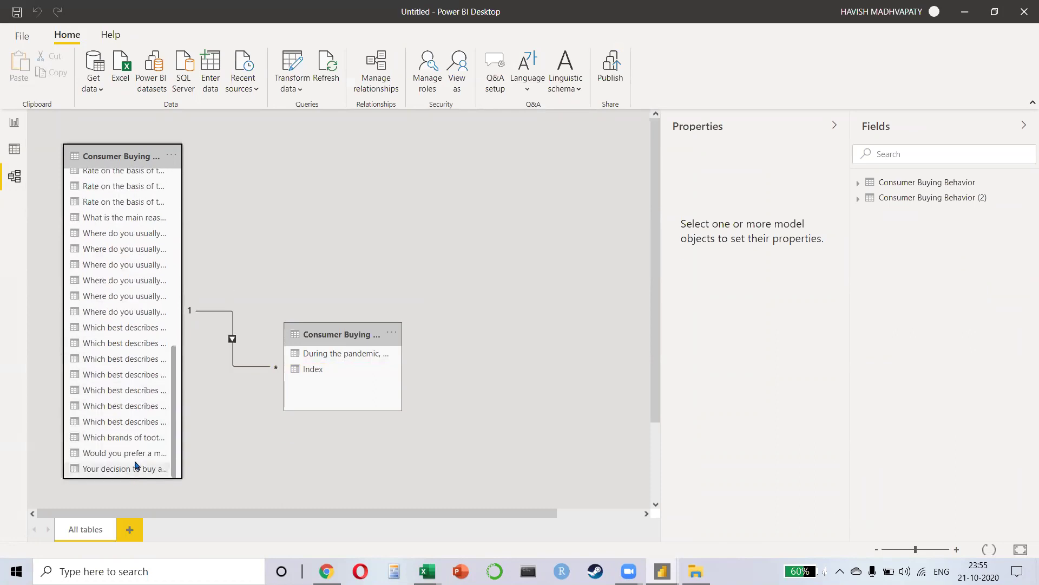
{"action": "left_click_drag", "start_coordinate": [177, 426], "coordinate": [170, 179]}
{"action": "left_click_drag", "start_coordinate": [172, 257], "coordinate": [198, 506]}
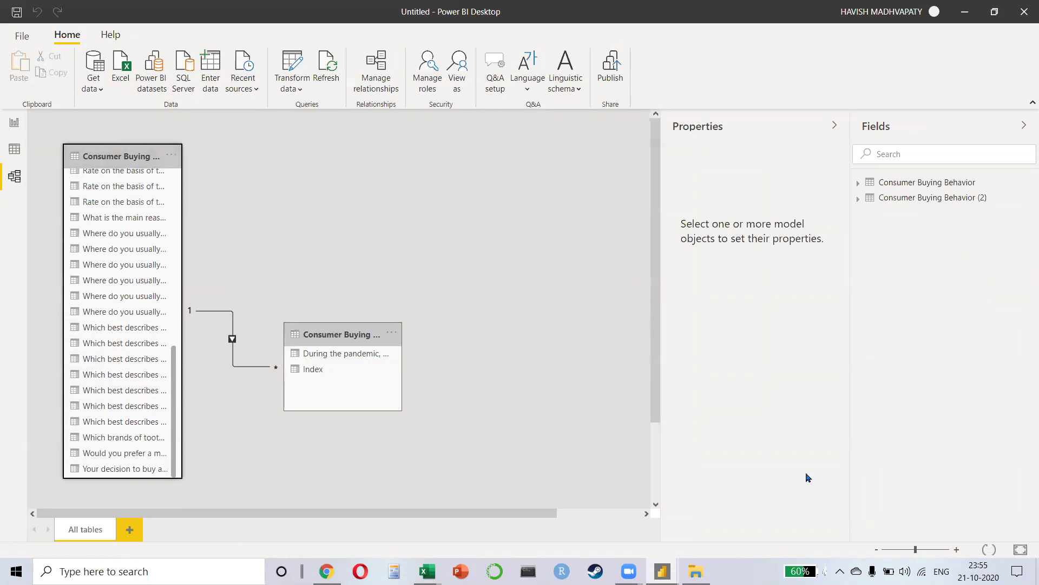
{"action": "left_click_drag", "start_coordinate": [914, 549], "coordinate": [902, 549]}
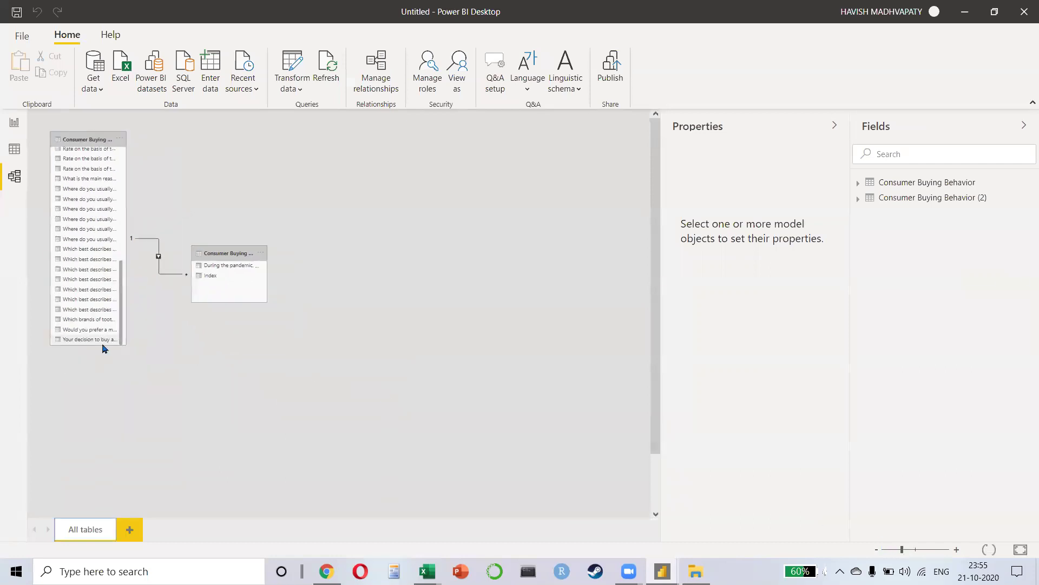
{"action": "left_click_drag", "start_coordinate": [103, 344], "coordinate": [179, 458]}
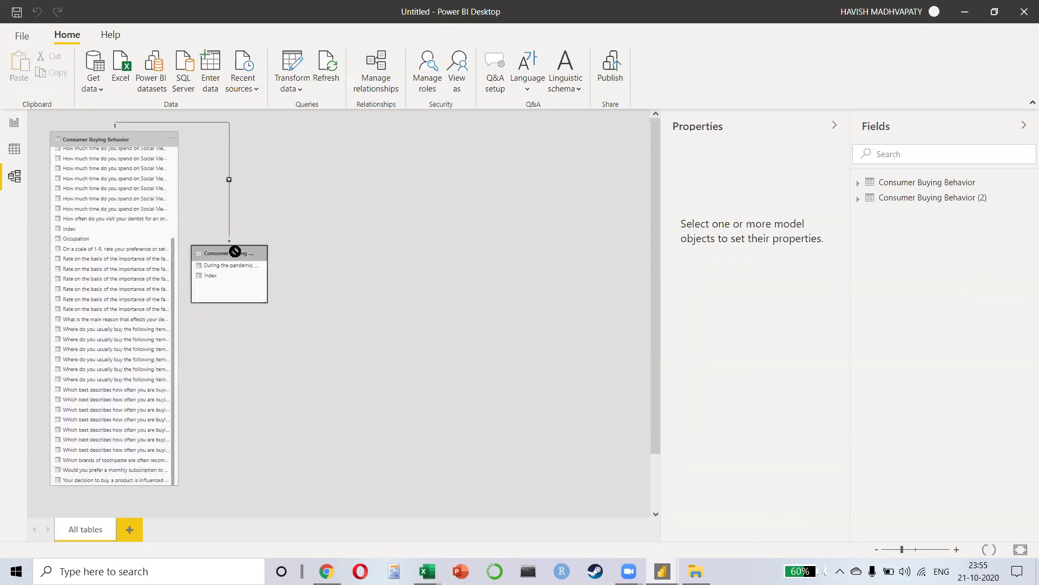
{"action": "left_click_drag", "start_coordinate": [234, 250], "coordinate": [432, 259]}
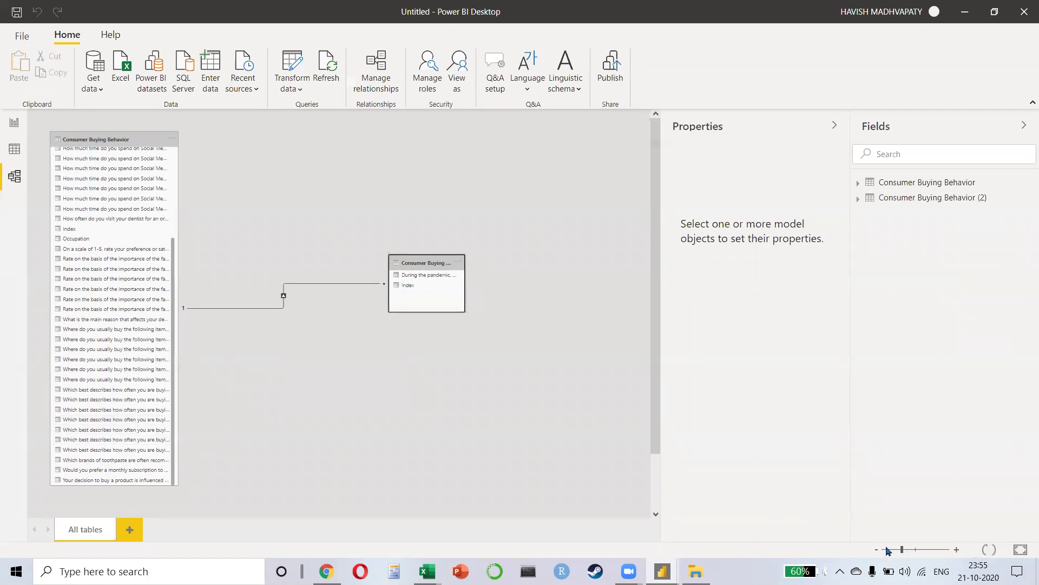
{"action": "left_click", "coordinate": [900, 553]}
{"action": "left_click_drag", "start_coordinate": [903, 551], "coordinate": [893, 550]}
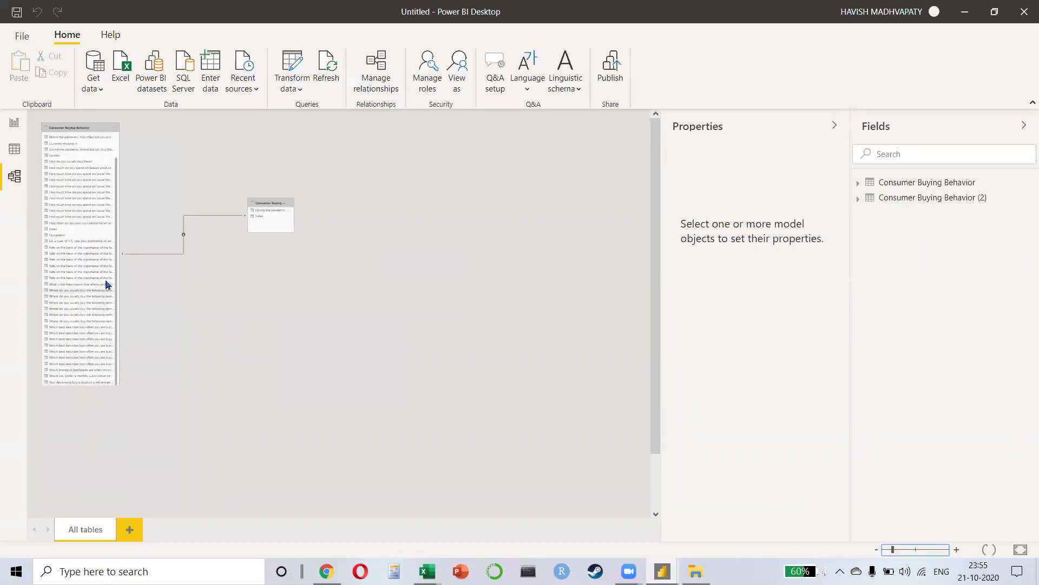
{"action": "left_click_drag", "start_coordinate": [892, 550], "coordinate": [912, 550]}
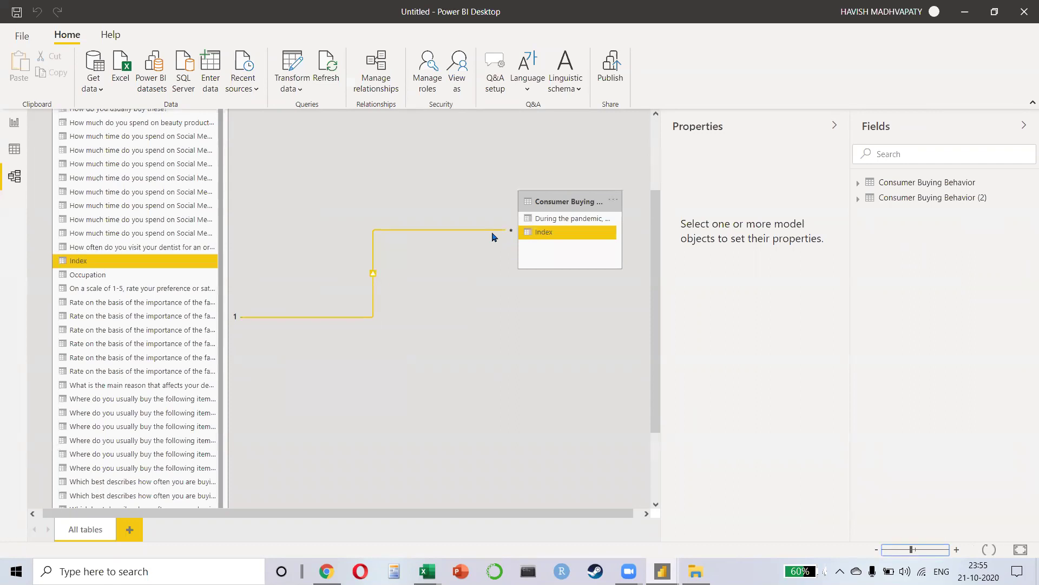
{"action": "left_click", "coordinate": [13, 126]}
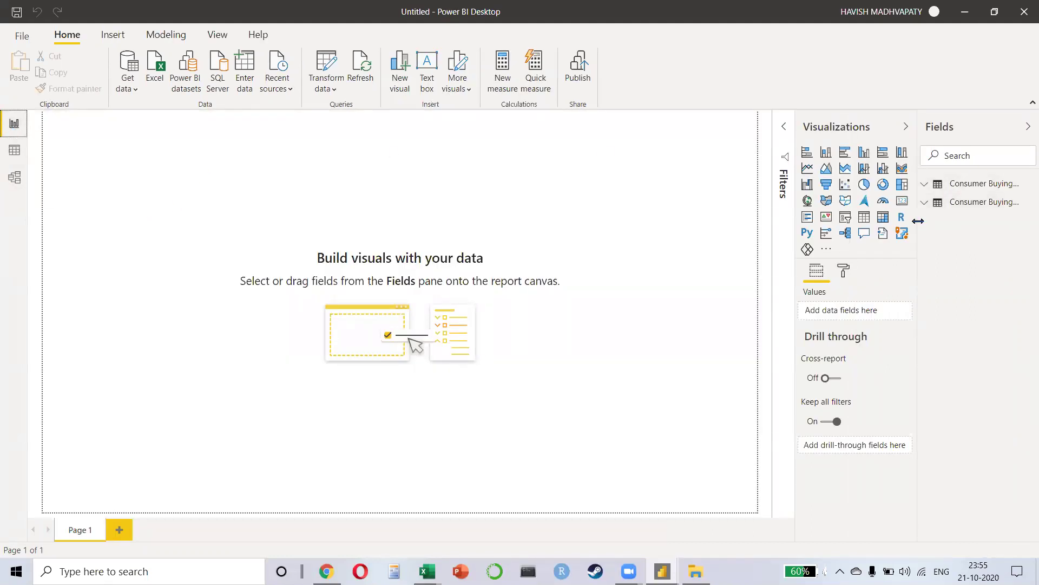
Step: Add Index from Consumer Buying Behavior (2) to a new chart on the page
{"action": "left_click_drag", "start_coordinate": [919, 221], "coordinate": [832, 235]}
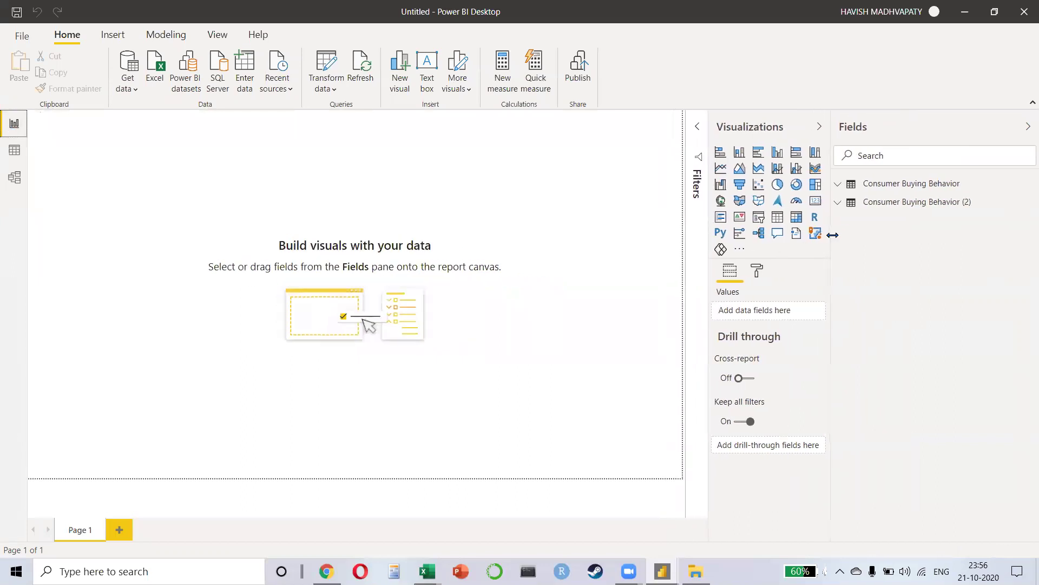
{"action": "left_click", "coordinate": [843, 206]}
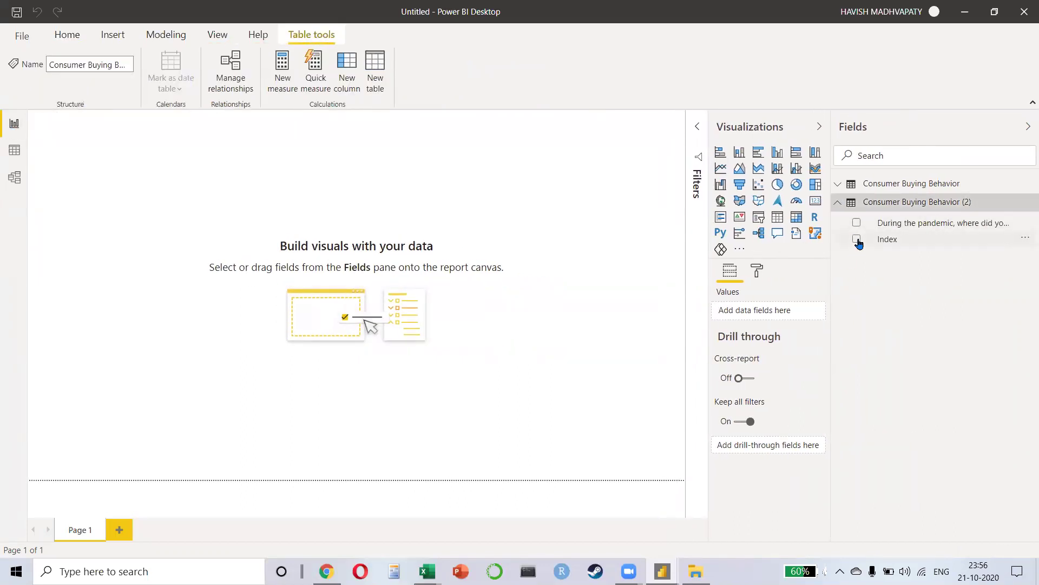
{"action": "left_click", "coordinate": [857, 239]}
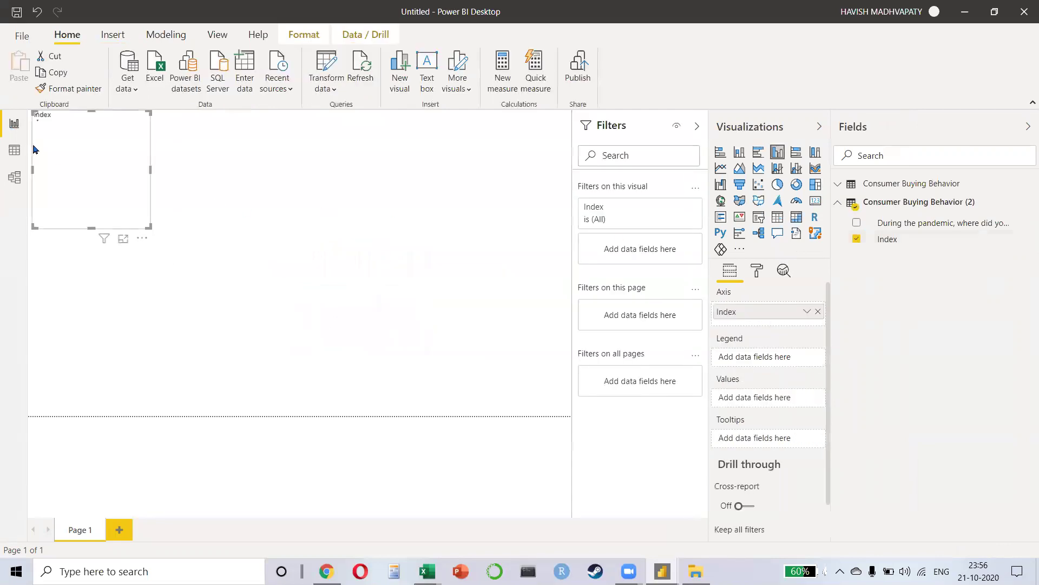
{"action": "left_click_drag", "start_coordinate": [106, 117], "coordinate": [147, 143]}
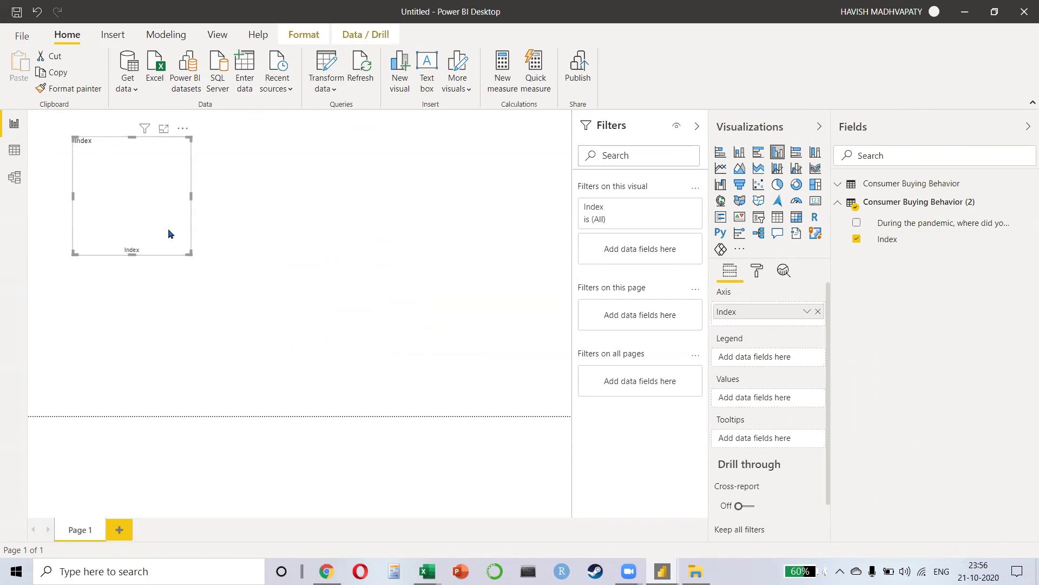
Step: Basic-filter the chart to Index 1–5, add pandemic purchase location as legend, and enlarge it
{"action": "left_click", "coordinate": [675, 208]}
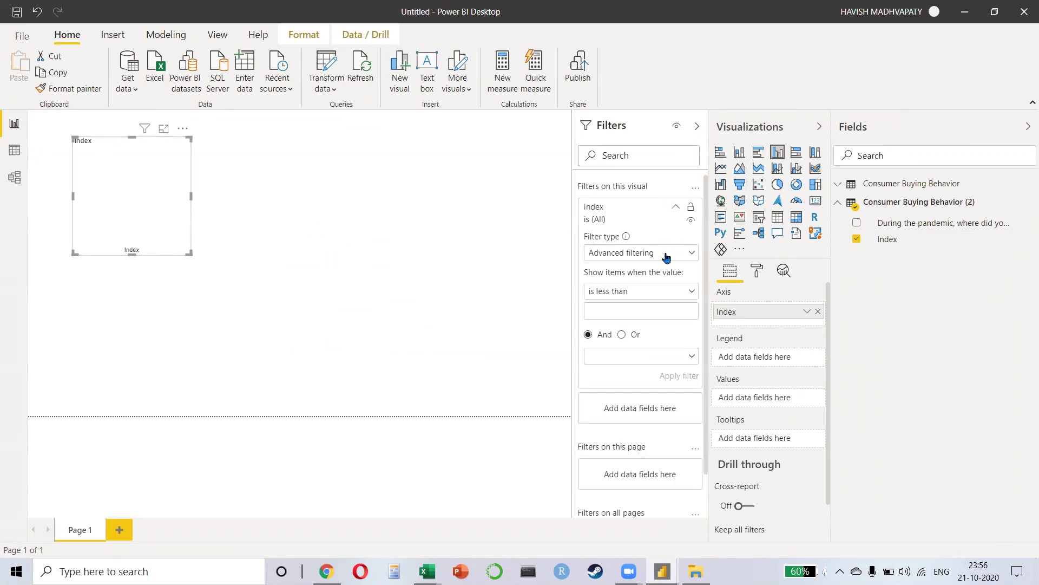
{"action": "left_click", "coordinate": [665, 255]}
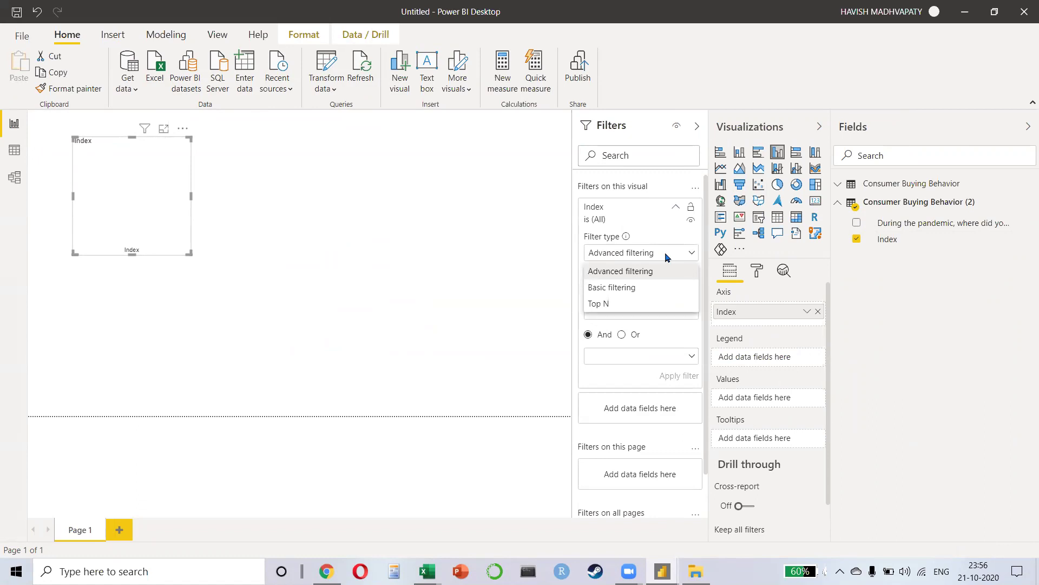
{"action": "left_click", "coordinate": [629, 288]}
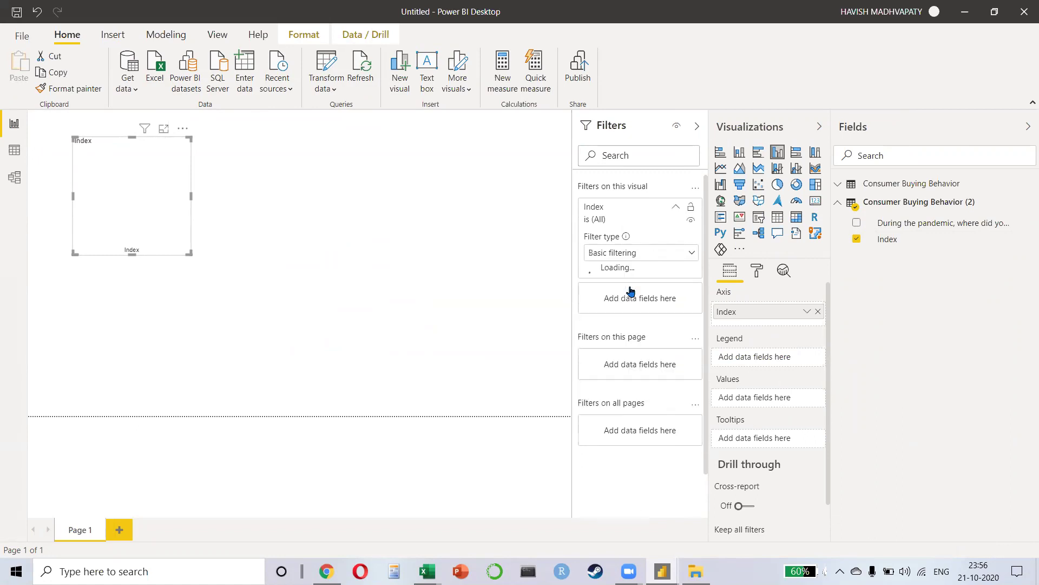
{"action": "left_click", "coordinate": [594, 286]}
{"action": "left_click", "coordinate": [593, 300]}
{"action": "left_click", "coordinate": [593, 314]}
{"action": "left_click", "coordinate": [594, 328]}
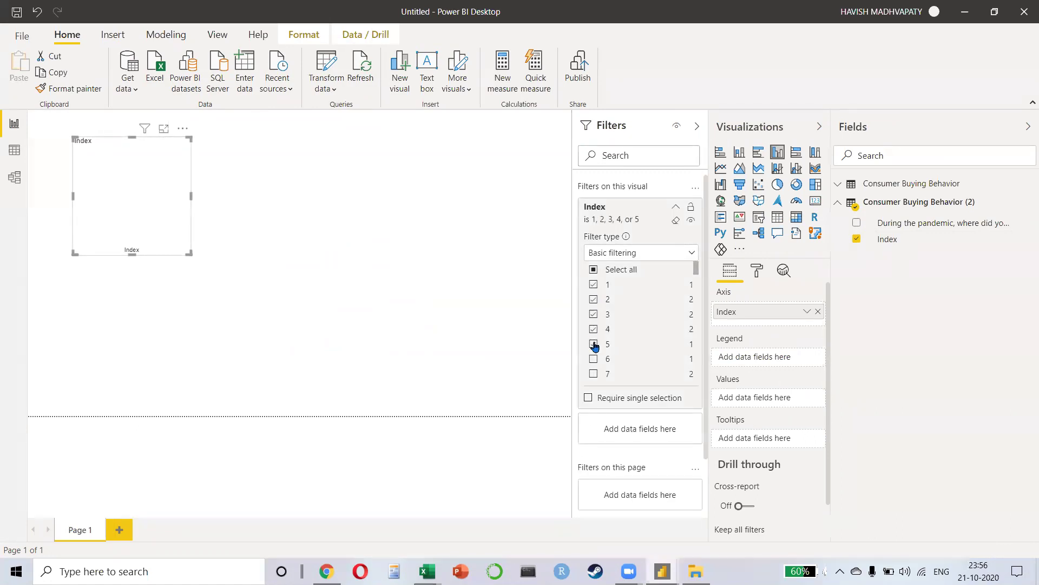
{"action": "left_click", "coordinate": [858, 223]}
{"action": "left_click_drag", "start_coordinate": [184, 257], "coordinate": [334, 352]}
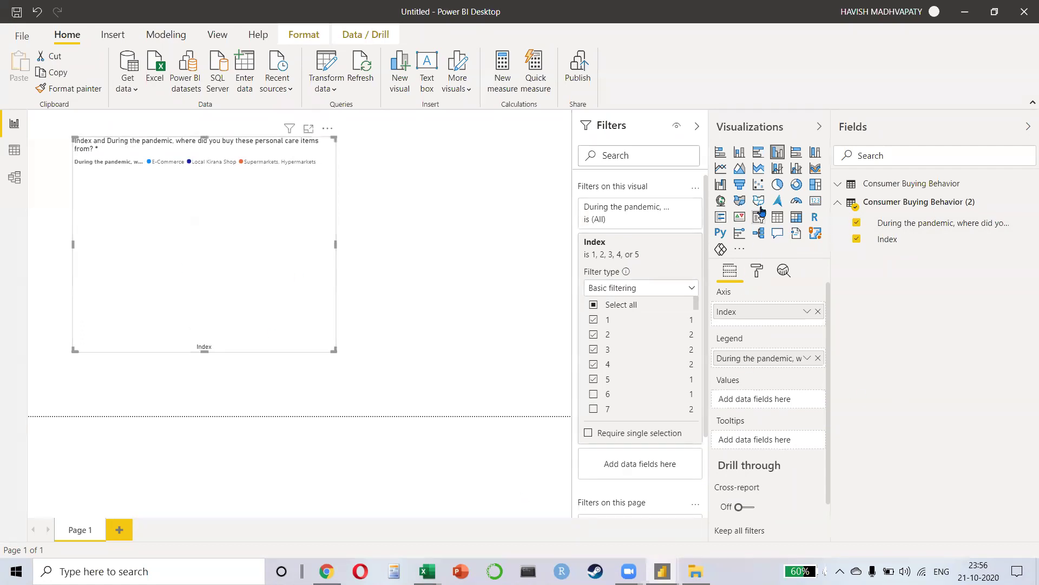
Step: Convert the visual to a table, set its text size to 20, and drag it larger
{"action": "left_click", "coordinate": [777, 216]}
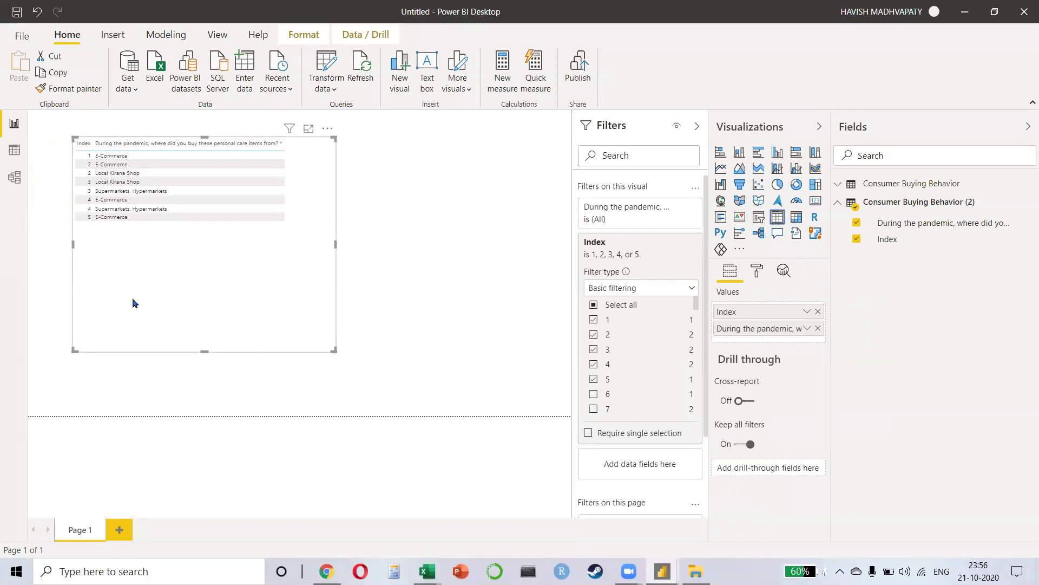
{"action": "left_click", "coordinate": [757, 271]}
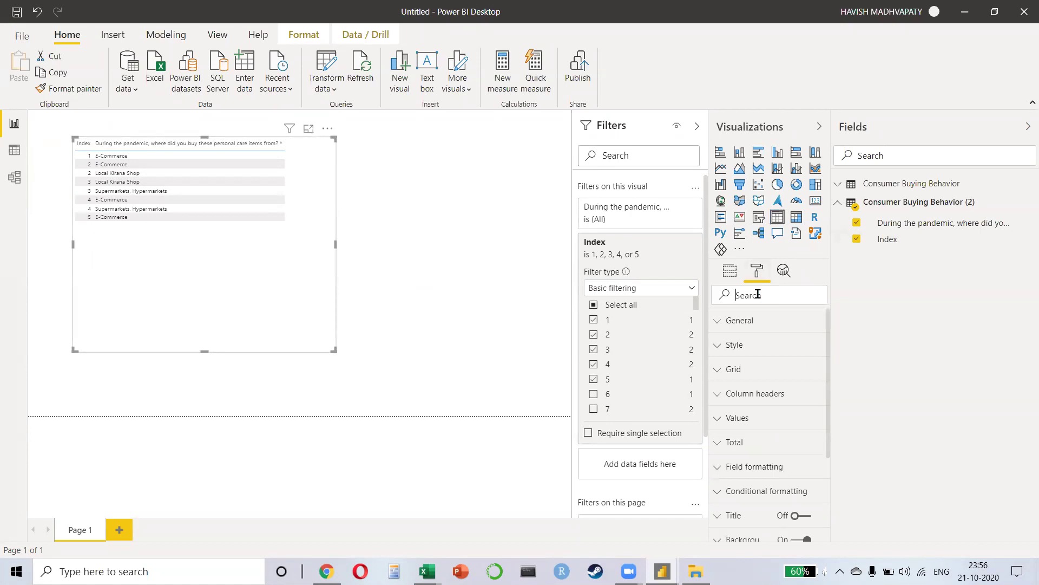
{"action": "left_click", "coordinate": [757, 294]}
{"action": "type", "text": "size"}
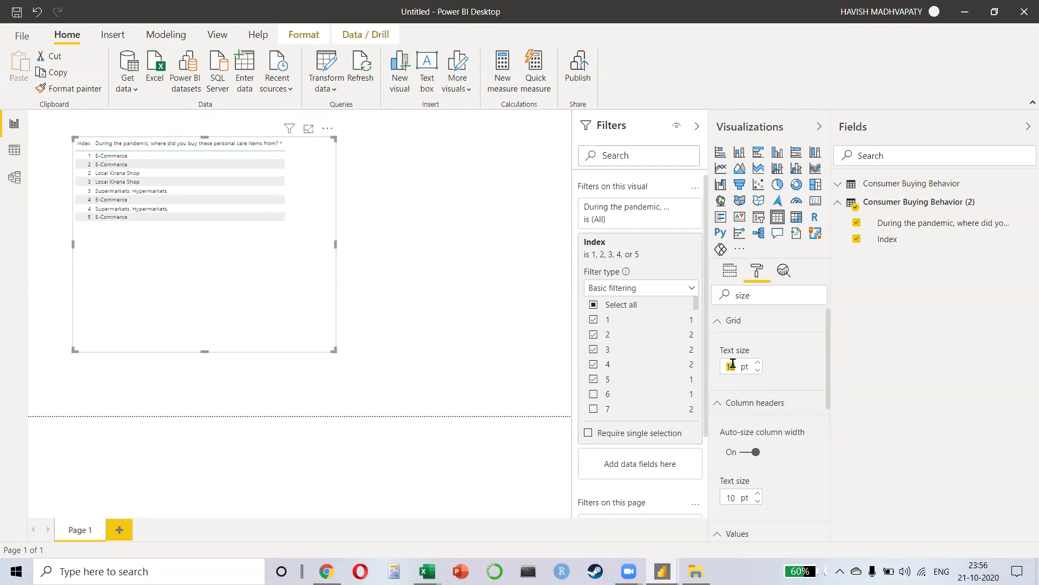
{"action": "type", "text": "20"}
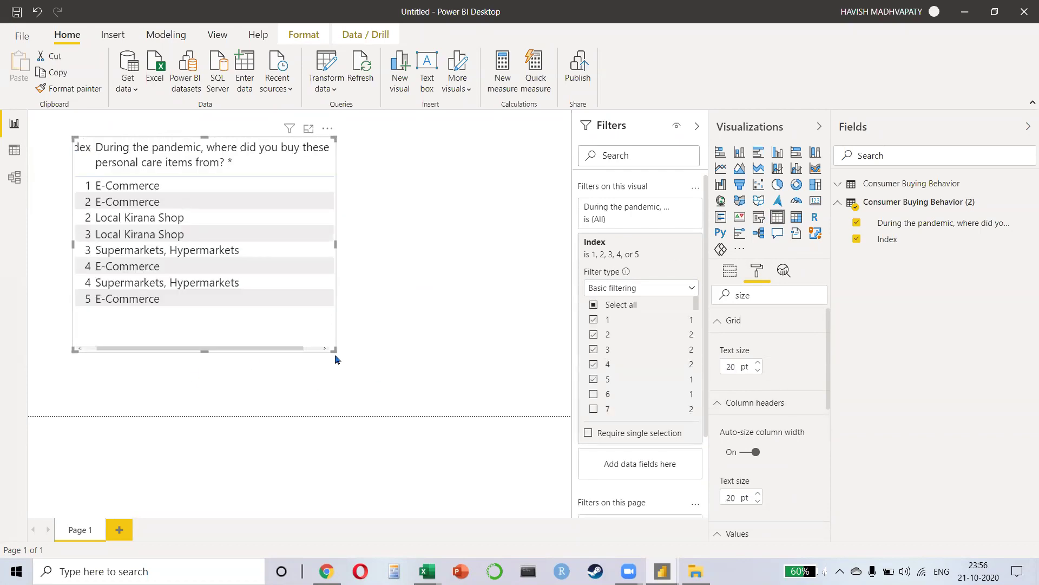
{"action": "left_click_drag", "start_coordinate": [336, 356], "coordinate": [444, 389]}
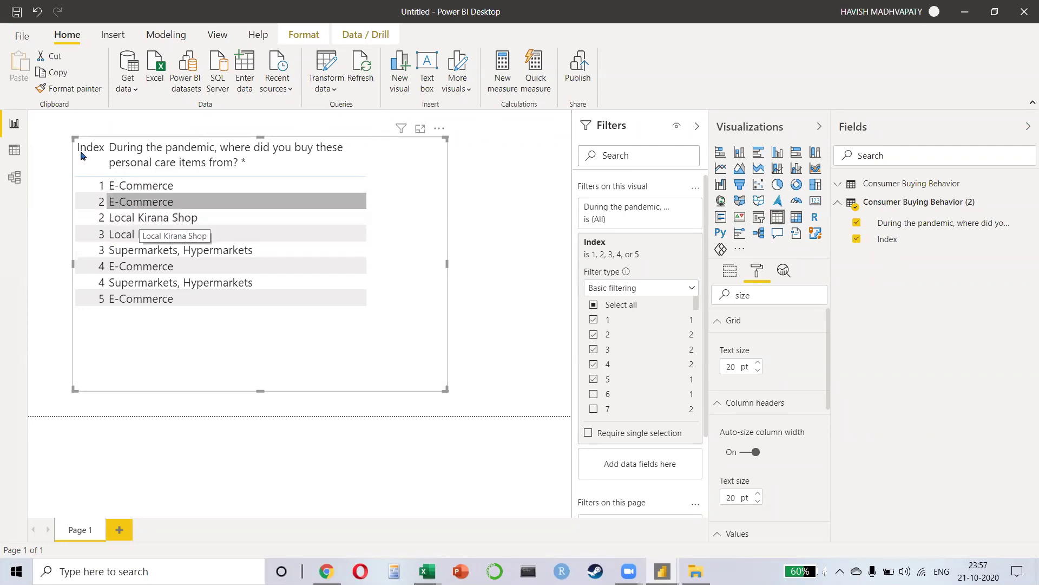
{"action": "left_click", "coordinate": [327, 65]}
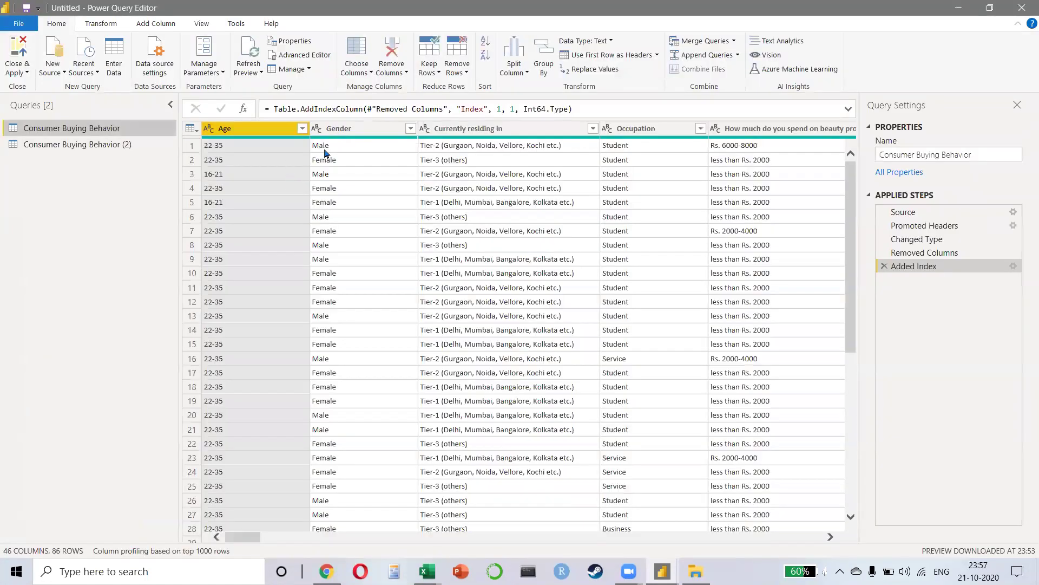
{"action": "left_click", "coordinate": [329, 149]}
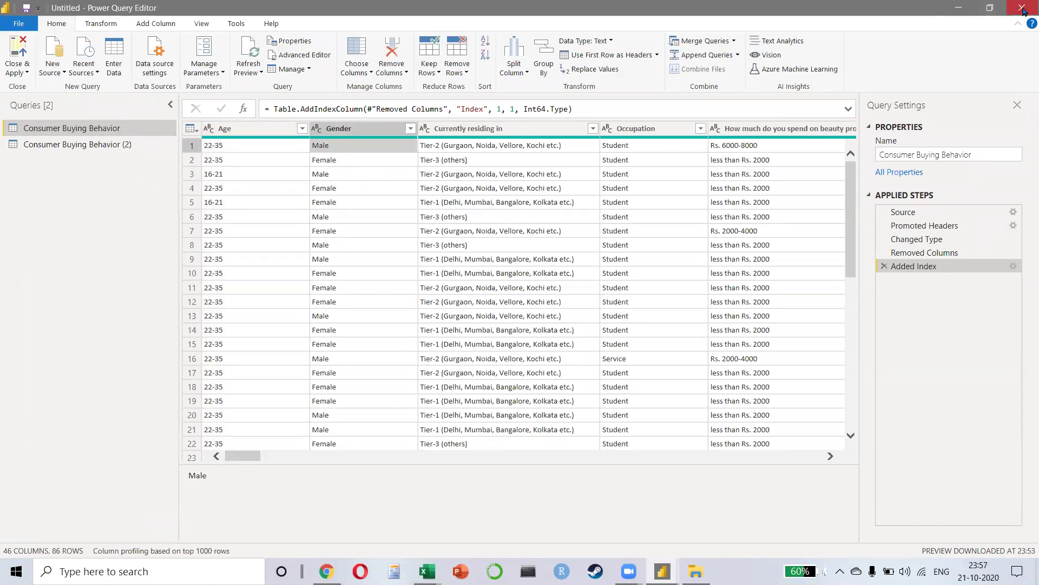
{"action": "left_click", "coordinate": [1022, 8]}
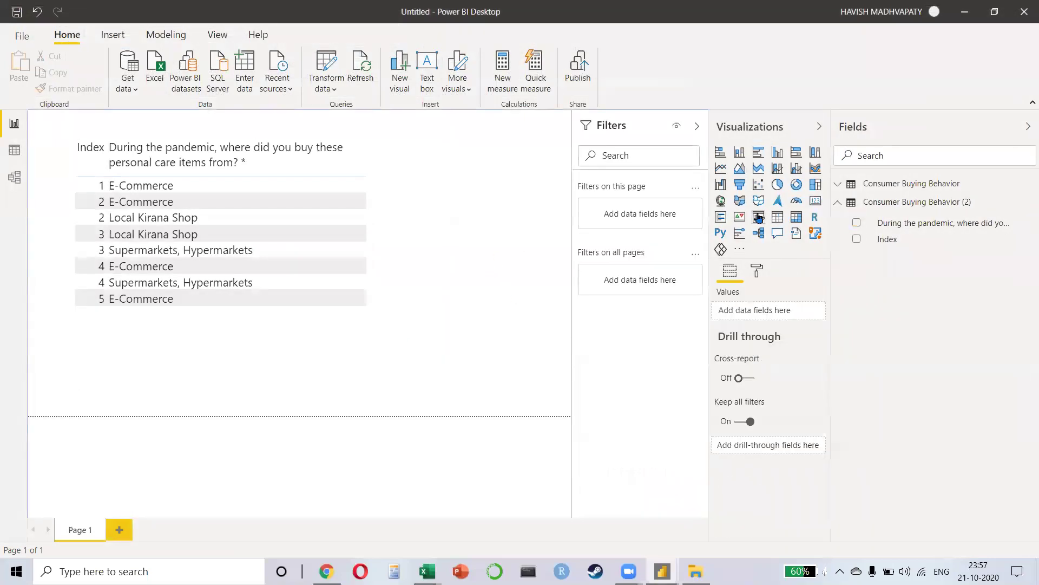
{"action": "left_click", "coordinate": [759, 217]}
Step: Put Gender in the slicer, select Female, and collapse the Filters pane
{"action": "type", "text": "gen"}
{"action": "left_click", "coordinate": [857, 204]}
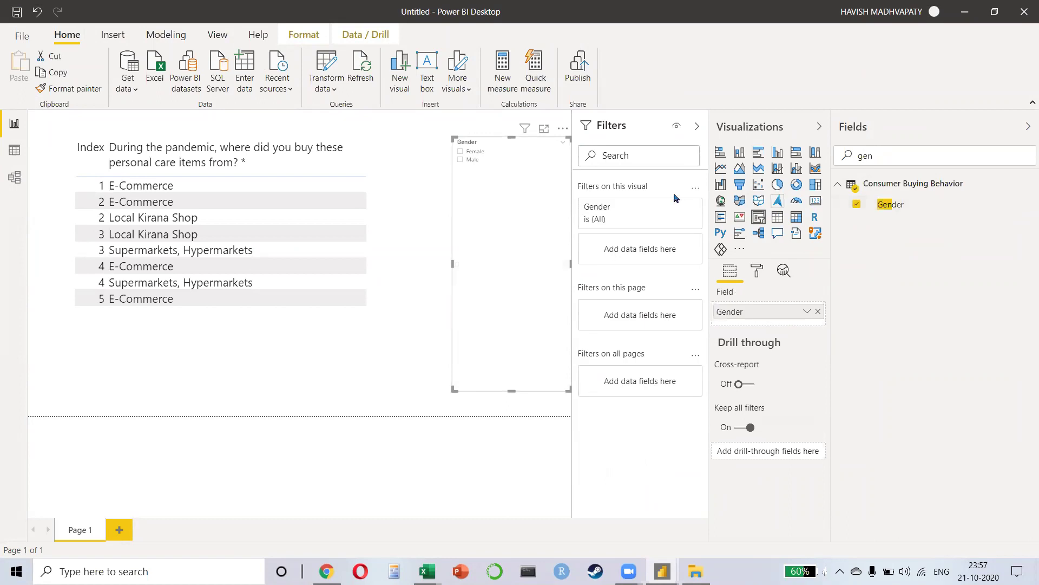
{"action": "left_click", "coordinate": [461, 151]}
{"action": "left_click", "coordinate": [460, 160]}
{"action": "left_click", "coordinate": [460, 152]}
{"action": "left_click", "coordinate": [460, 159]}
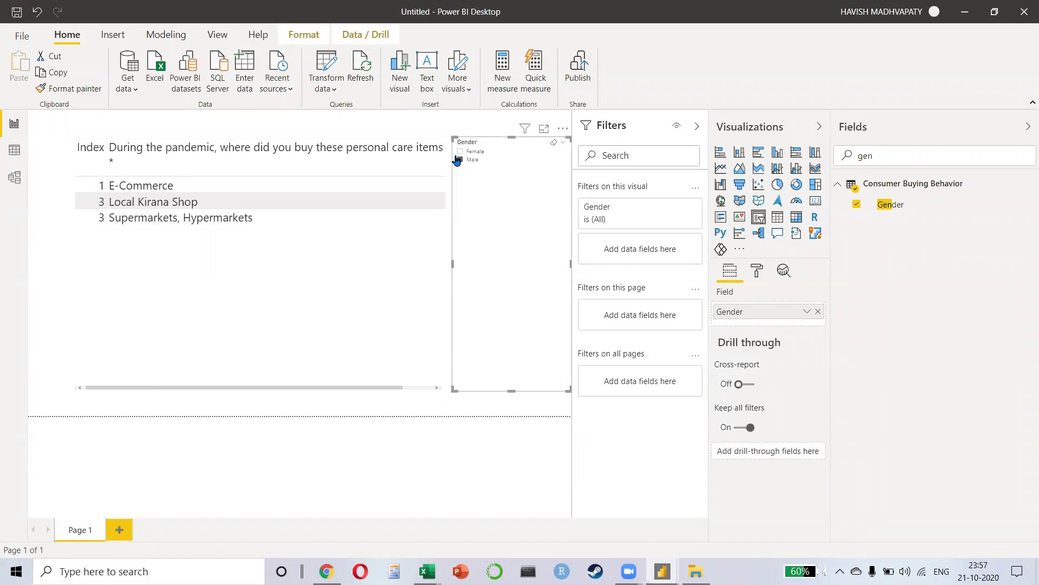
{"action": "left_click", "coordinate": [460, 152]}
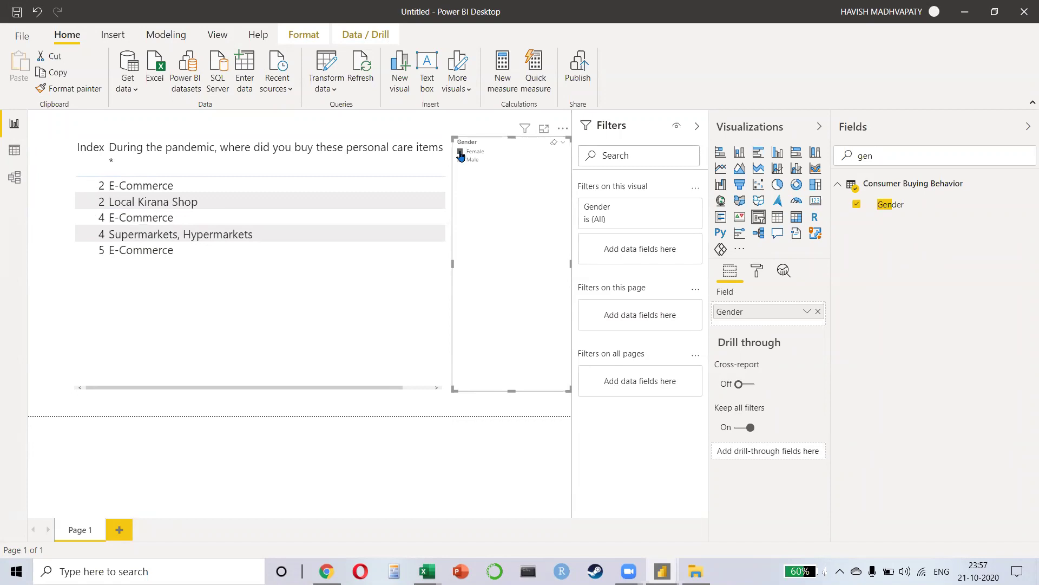
{"action": "left_click", "coordinate": [698, 127]}
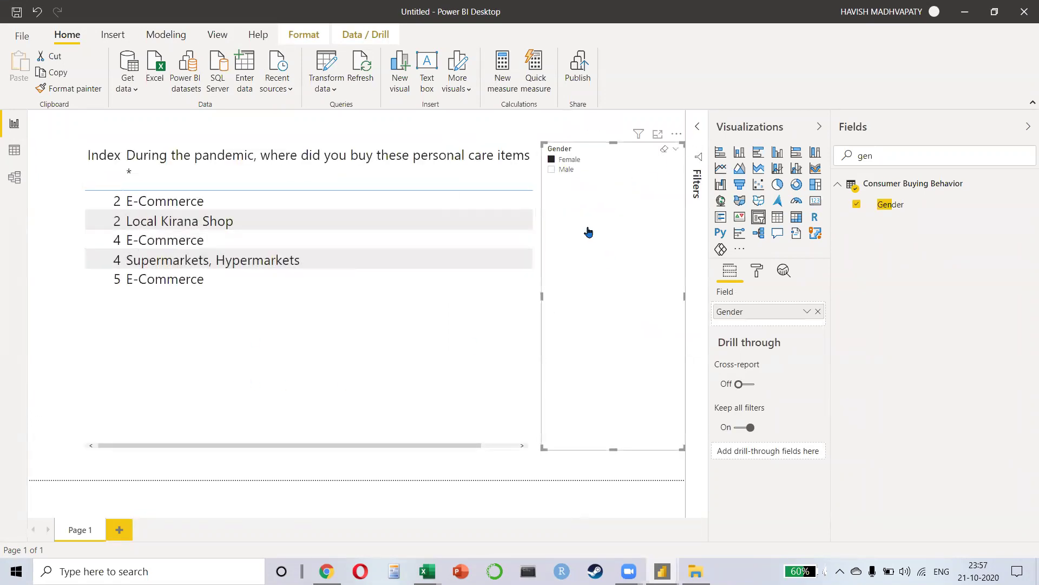
Step: Clear the Female selection in the Gender slicer so the table shows all eight rows
{"action": "left_click", "coordinate": [551, 159]}
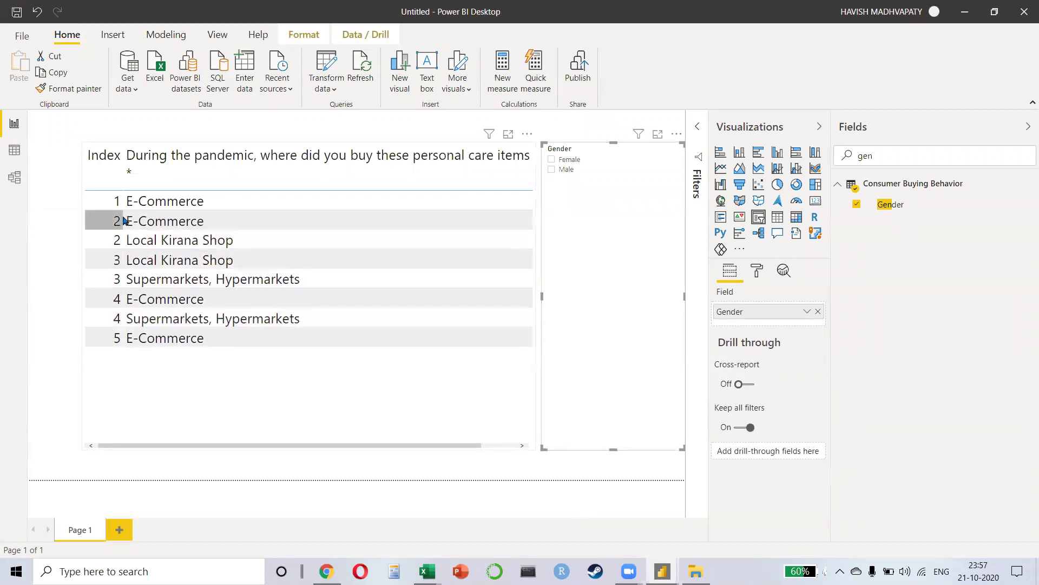
{"action": "left_click", "coordinate": [552, 160]}
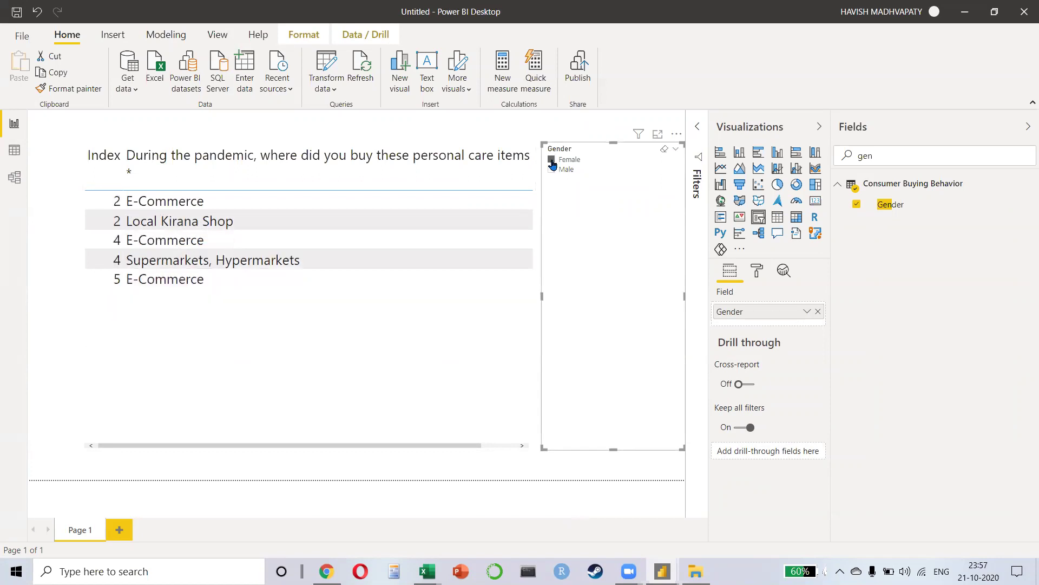
{"action": "left_click", "coordinate": [552, 162]}
Step: Convert the table into a matrix and move it toward the top-left of the page
{"action": "left_click", "coordinate": [433, 389]}
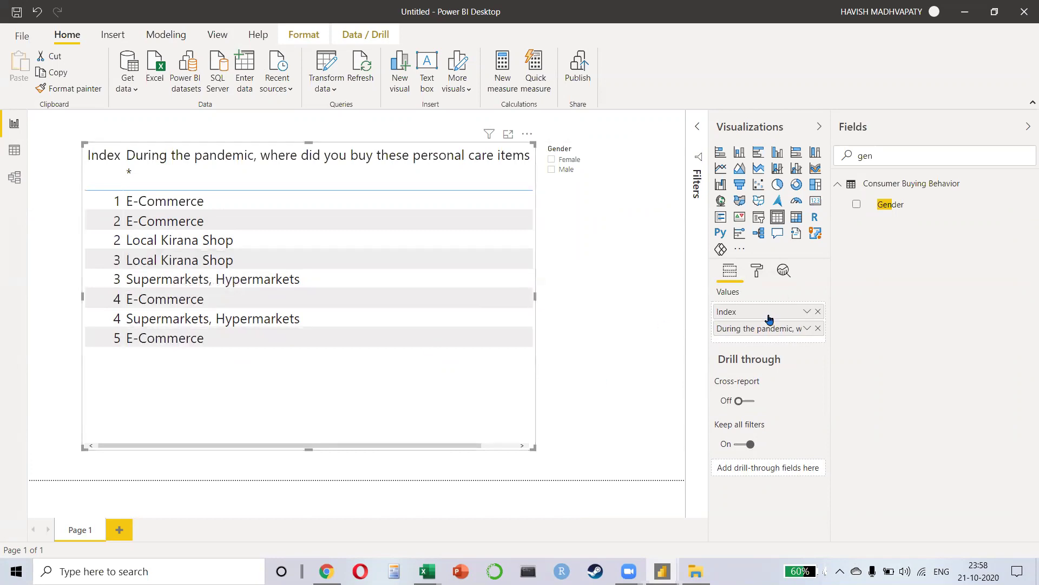
{"action": "left_click", "coordinate": [796, 217]}
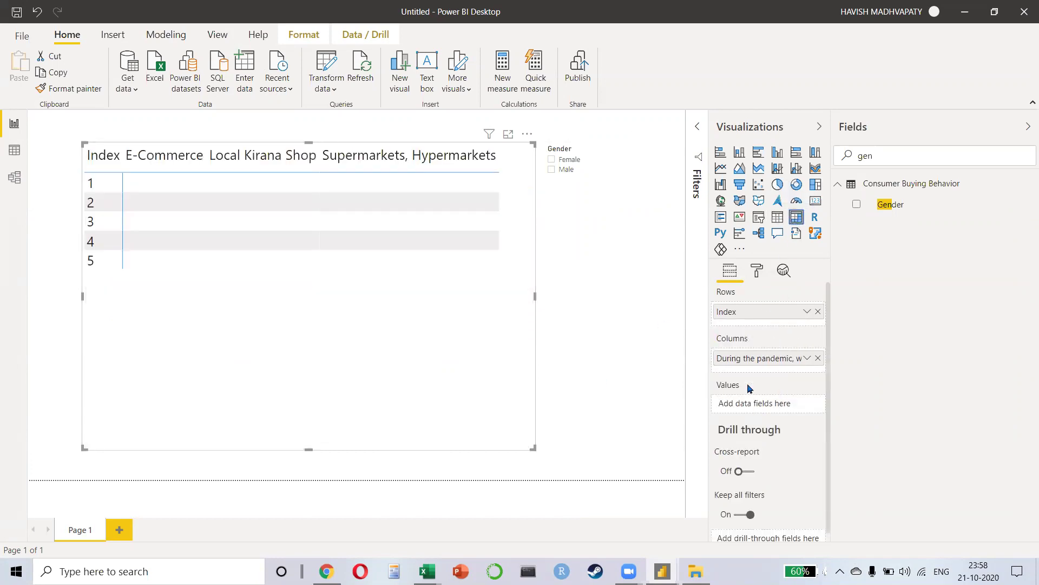
{"action": "left_click_drag", "start_coordinate": [375, 359], "coordinate": [337, 342]}
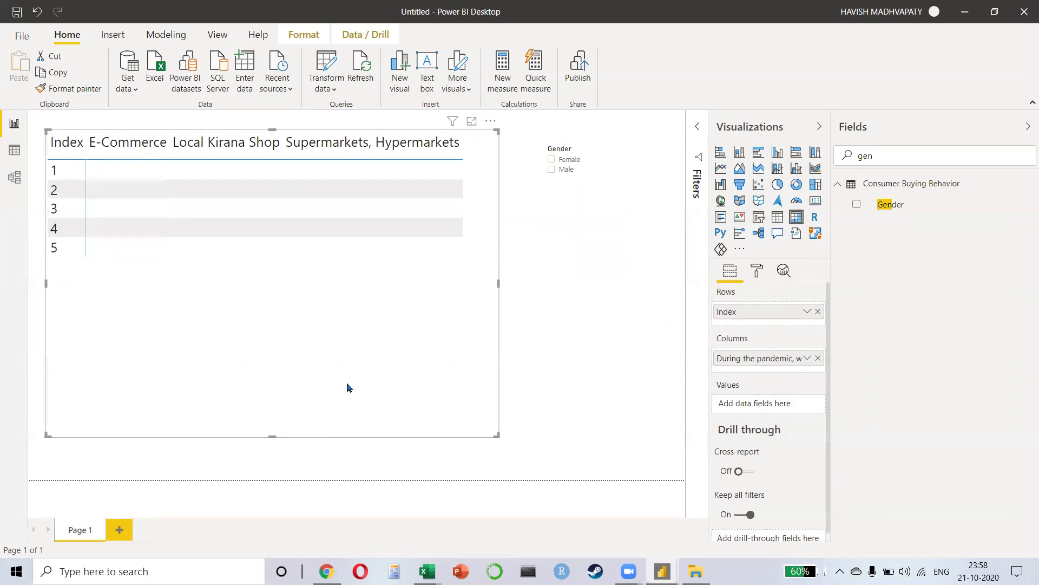
{"action": "key", "text": "alt+Tab"}
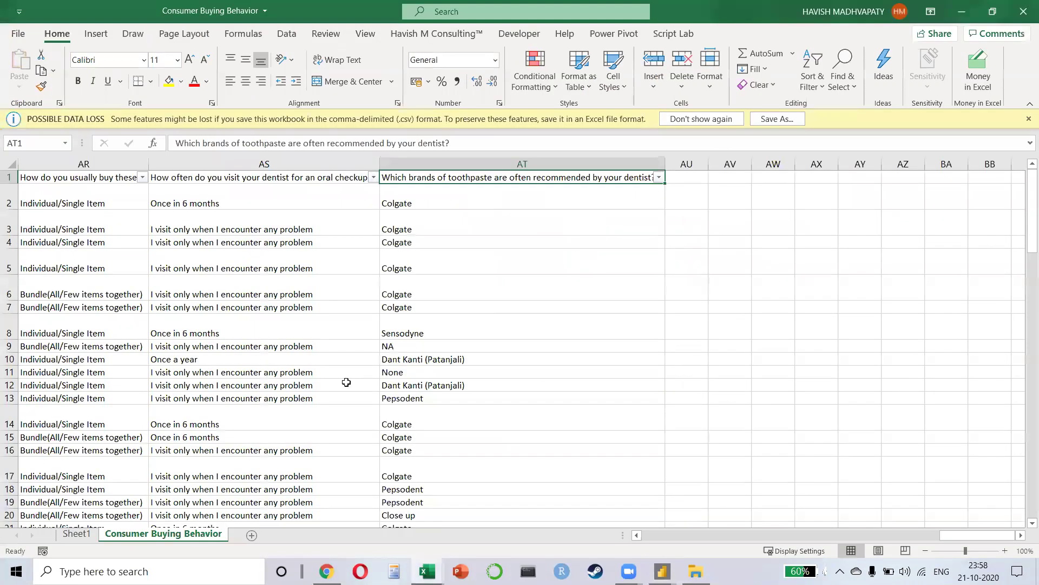
{"action": "key", "text": "Down"}
{"action": "key", "text": "Right"}
{"action": "key", "text": "Right"}
{"action": "key", "text": "Right"}
{"action": "key", "text": "Right"}
{"action": "key", "text": "Right"}
{"action": "key", "text": "Right"}
{"action": "key", "text": "Right"}
{"action": "key", "text": "Right"}
{"action": "key", "text": "Right"}
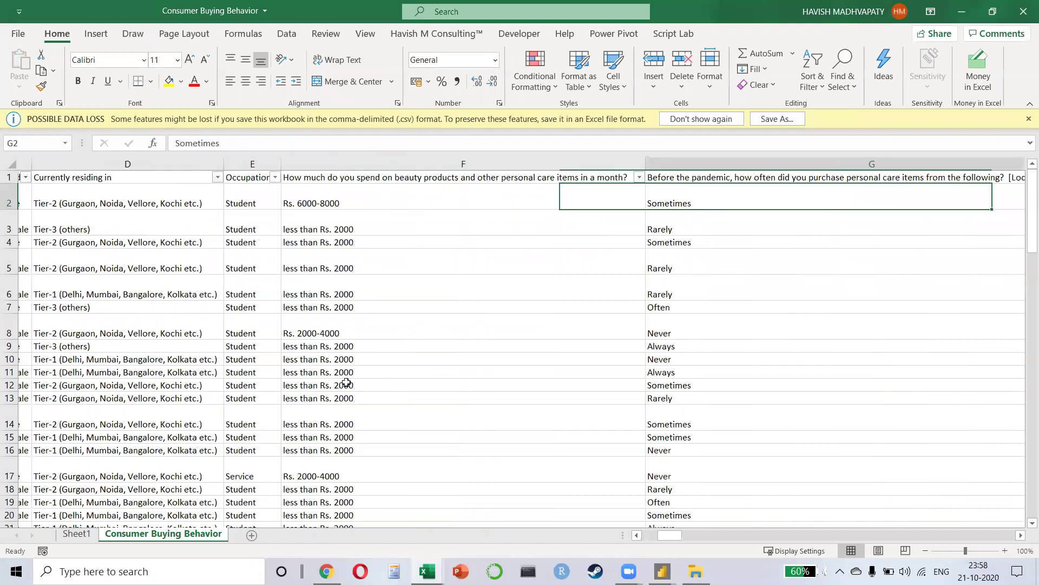
{"action": "key", "text": "Right"}
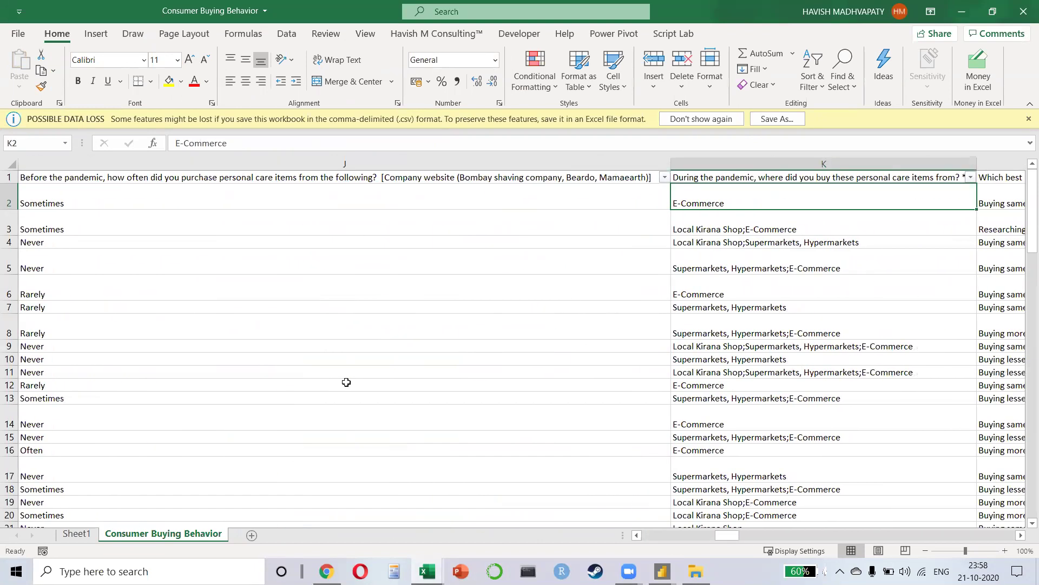
{"action": "key", "text": "ctrl+shift+Down"}
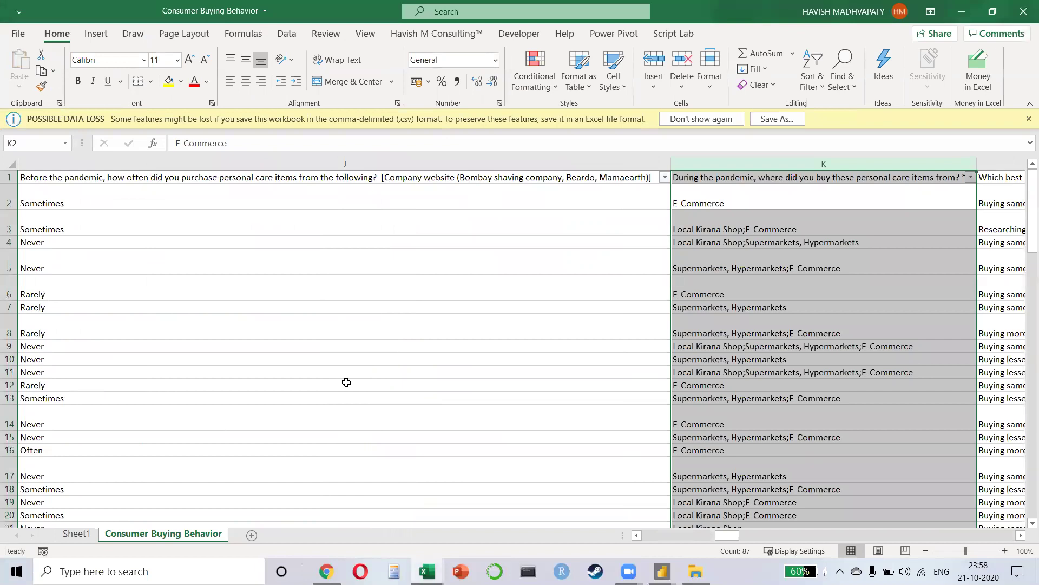
{"action": "key", "text": "Home"}
{"action": "key", "text": "Right"}
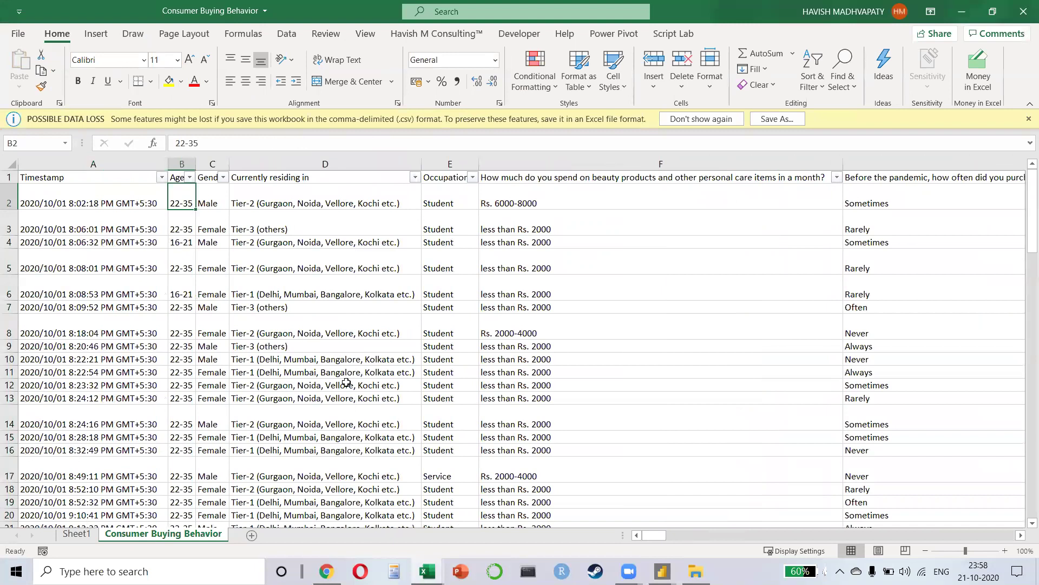
{"action": "key", "text": "ctrl+shift+Down"}
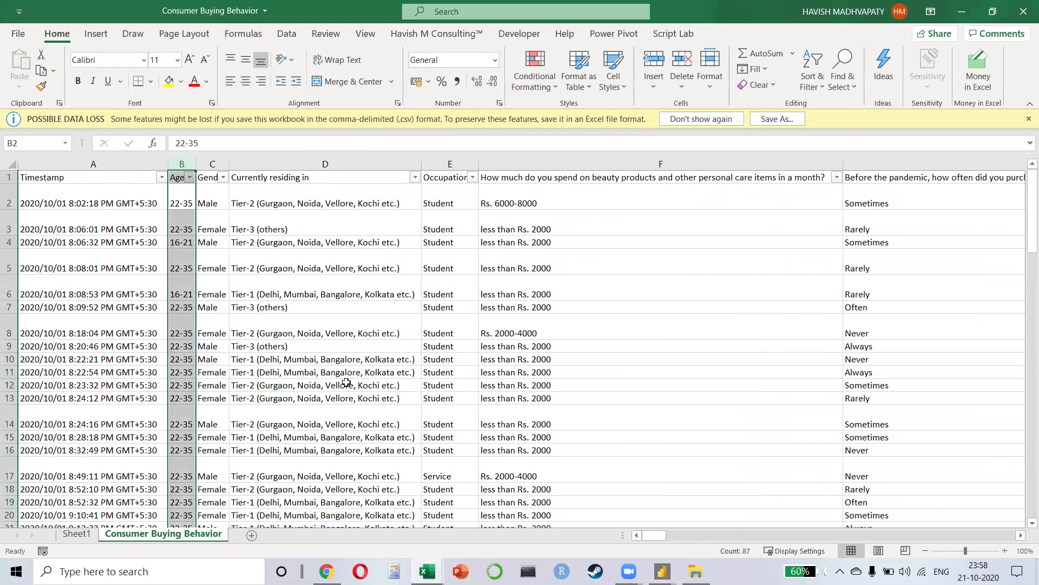
{"action": "key", "text": "alt+Tab"}
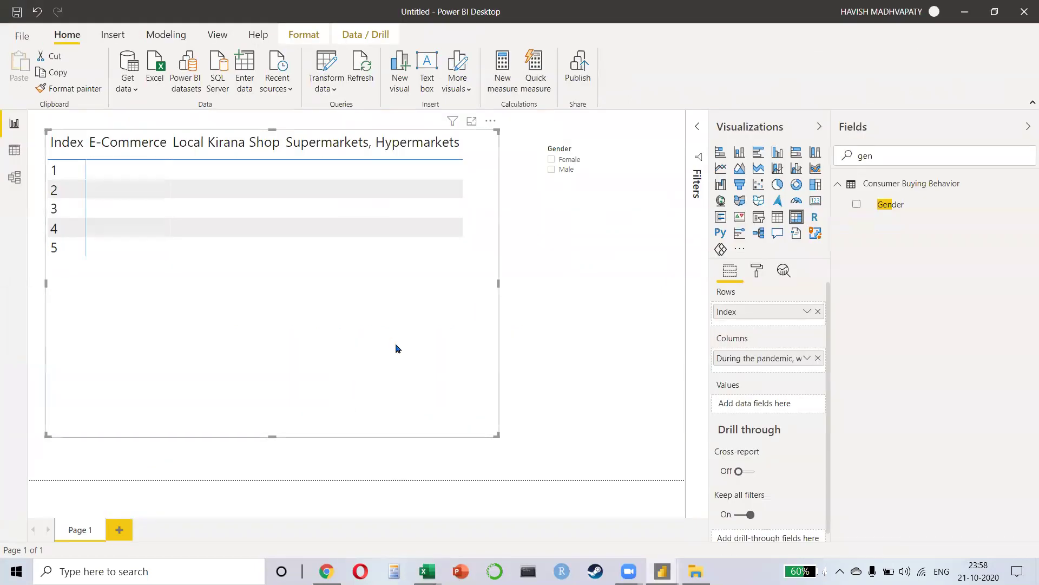
Step: Add Index from table (2) as the matrix values and widen the matrix to fit the Total column
{"action": "key", "text": "BackSpace"}
{"action": "key", "text": "BackSpace"}
{"action": "key", "text": "BackSpace"}
{"action": "type", "text": "inde"}
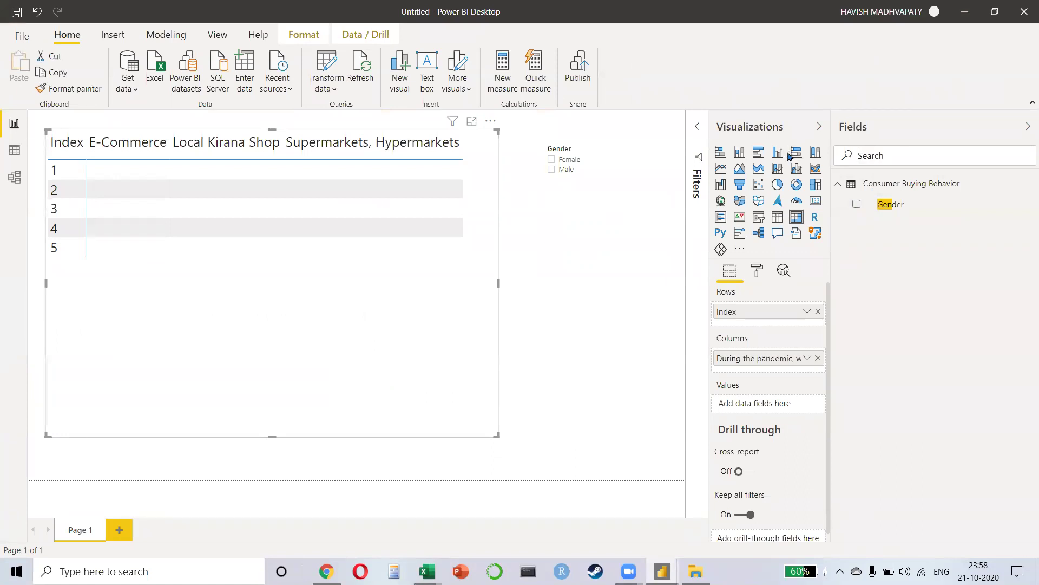
{"action": "left_click_drag", "start_coordinate": [887, 243], "coordinate": [763, 412]}
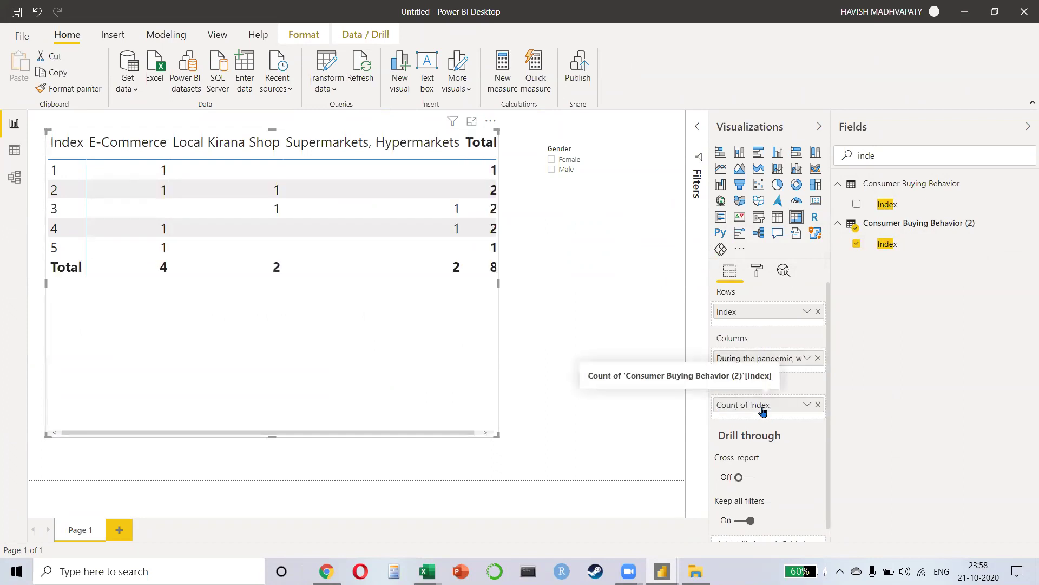
{"action": "left_click_drag", "start_coordinate": [498, 282], "coordinate": [524, 295]}
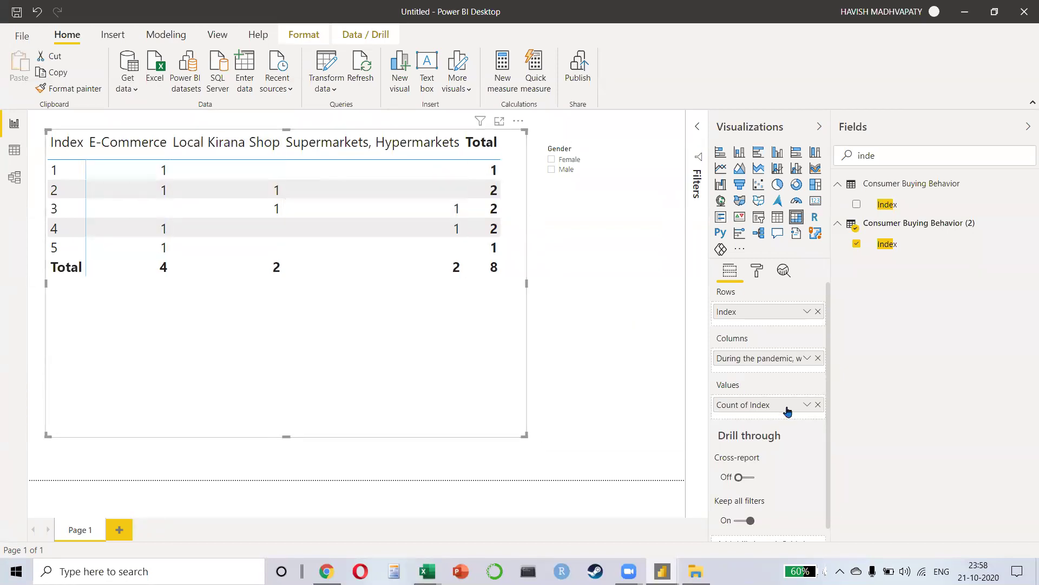
Step: Show Count of Index as percent of column total and remove Index from the matrix rows
{"action": "left_click", "coordinate": [807, 405]}
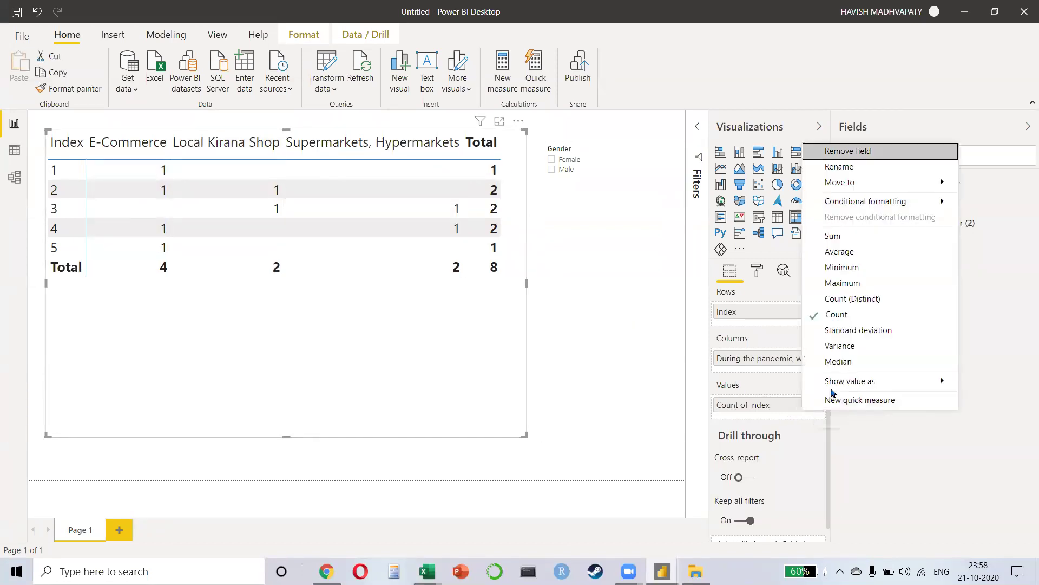
{"action": "mouse_move", "coordinate": [826, 384]}
{"action": "left_click", "coordinate": [732, 429]}
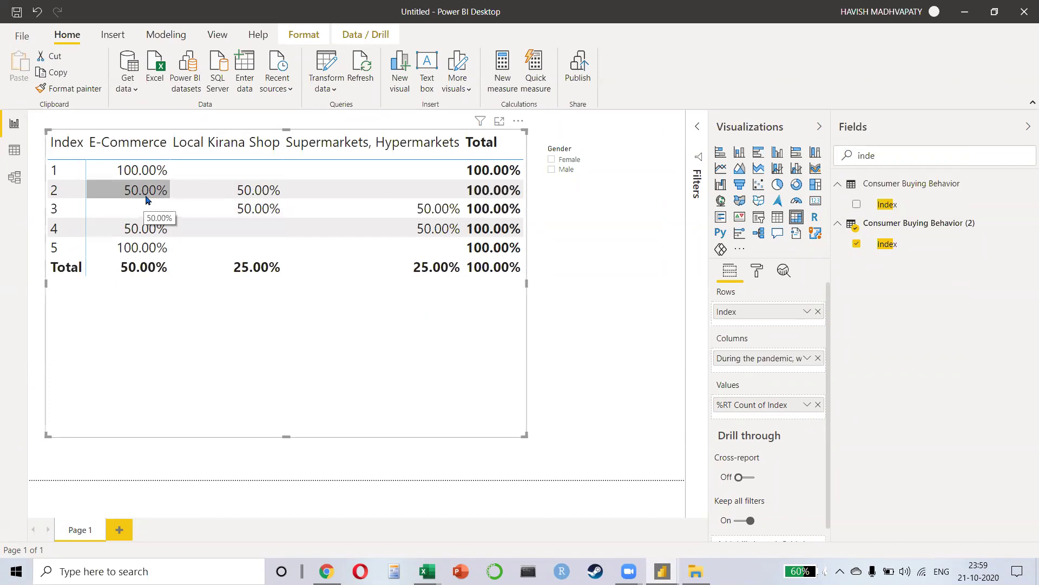
{"action": "left_click", "coordinate": [808, 405]}
{"action": "mouse_move", "coordinate": [826, 398]}
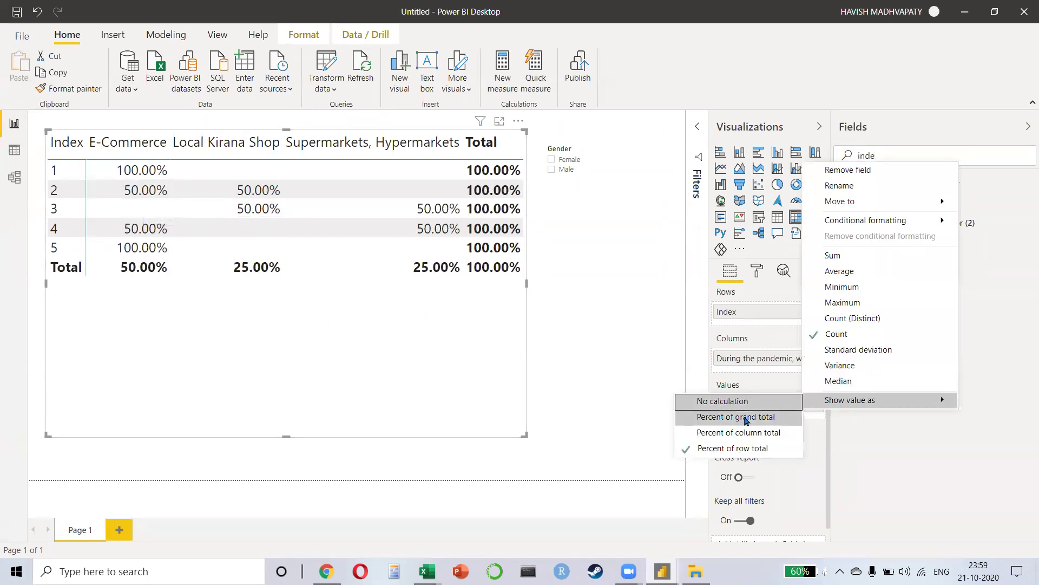
{"action": "left_click", "coordinate": [737, 431]}
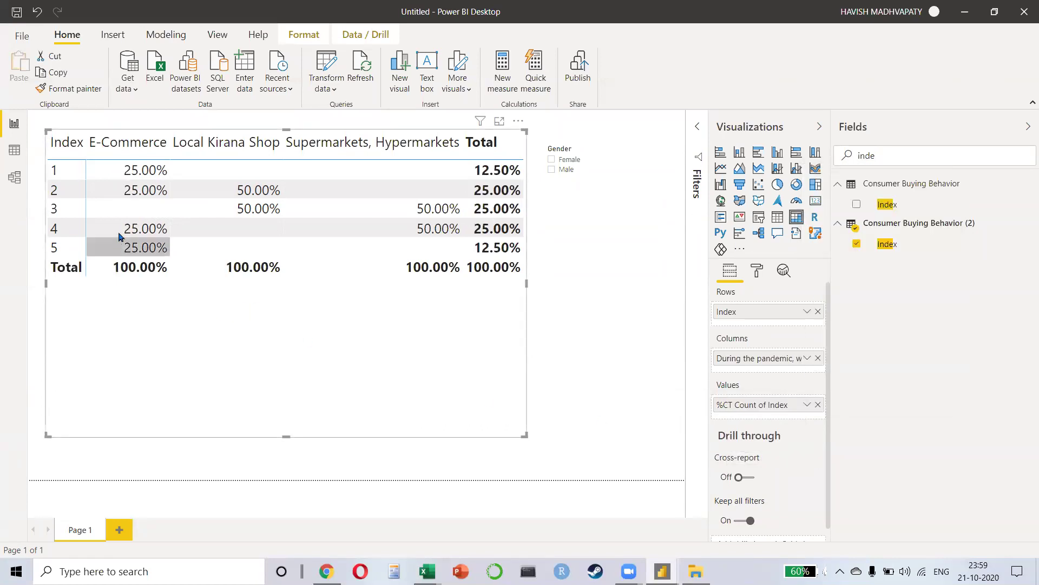
{"action": "left_click", "coordinate": [817, 312]}
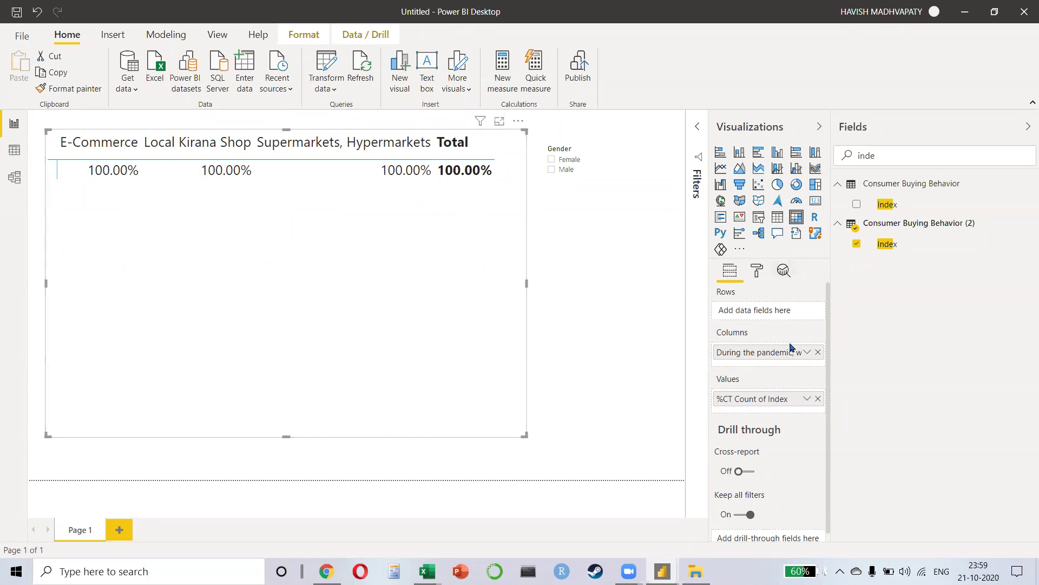
Step: Find the Gender field and add it to the matrix rows
{"action": "double_click", "coordinate": [888, 155]}
{"action": "type", "text": "gender"}
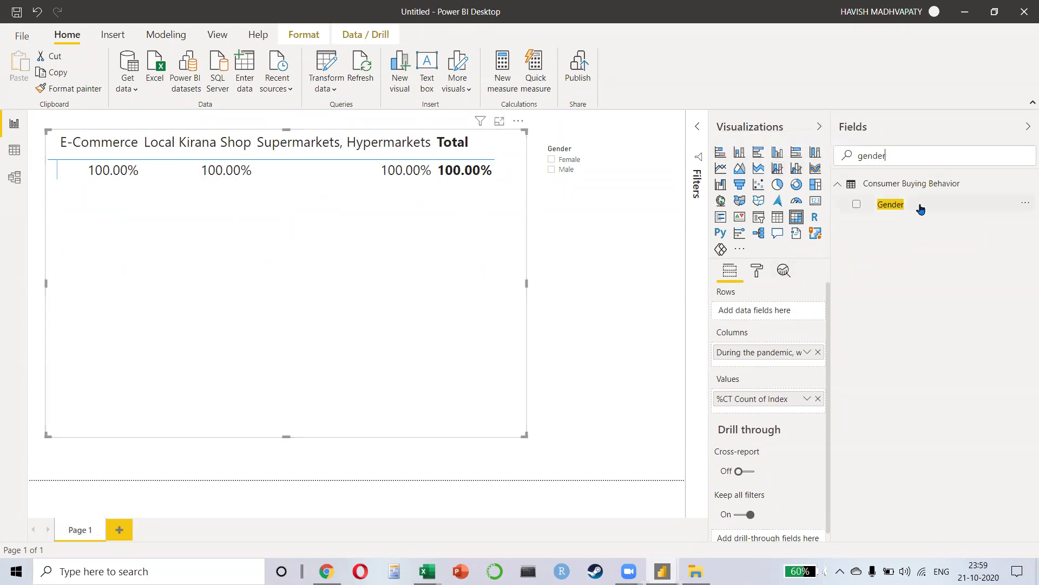
{"action": "left_click_drag", "start_coordinate": [918, 206], "coordinate": [758, 310]}
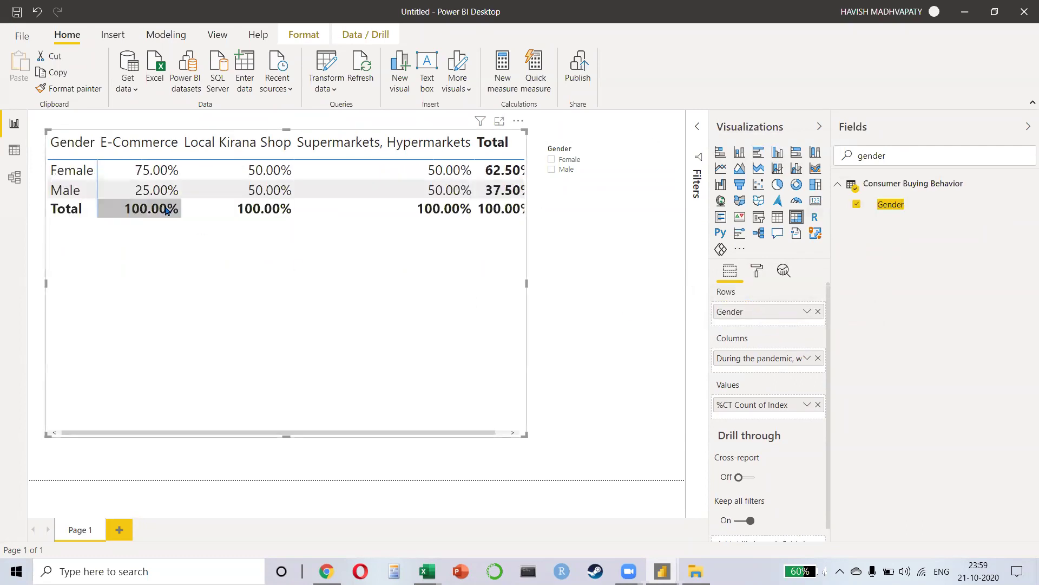
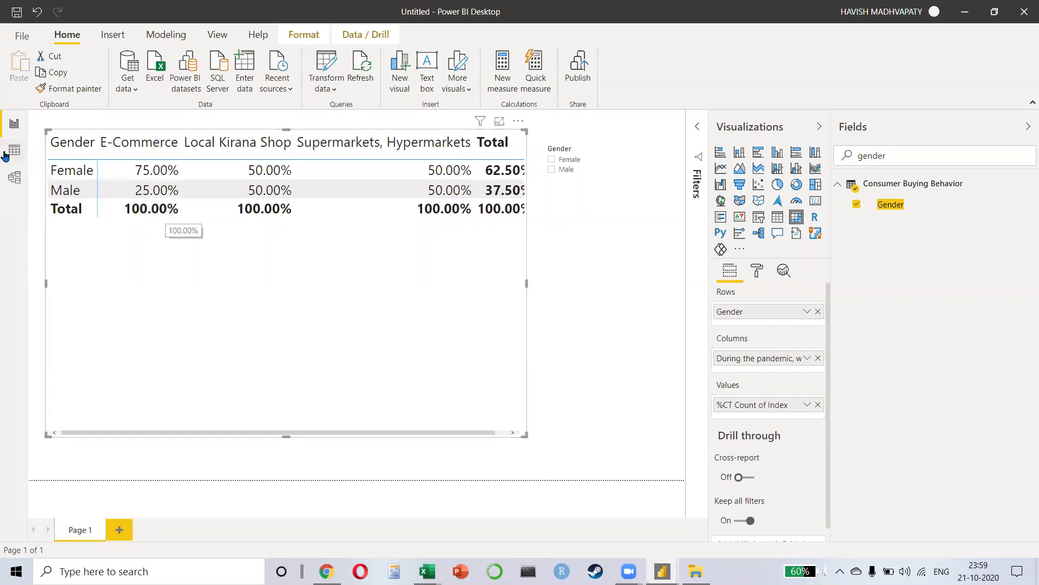
Step: In the model diagram, move the Consumer Buying Behavior (2) card left, then switch to Excel
{"action": "left_click", "coordinate": [14, 176]}
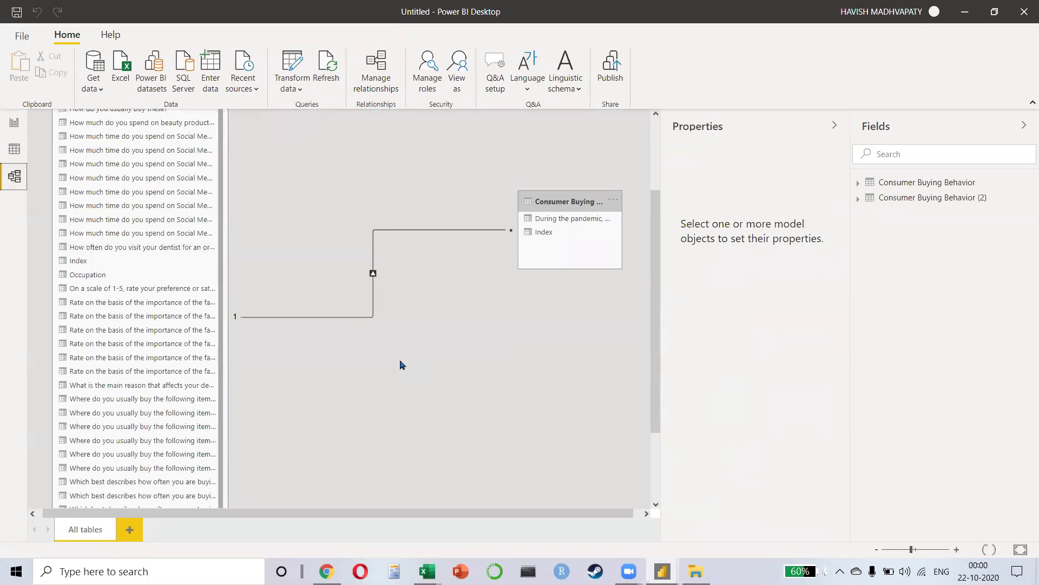
{"action": "left_click_drag", "start_coordinate": [572, 193], "coordinate": [509, 202]}
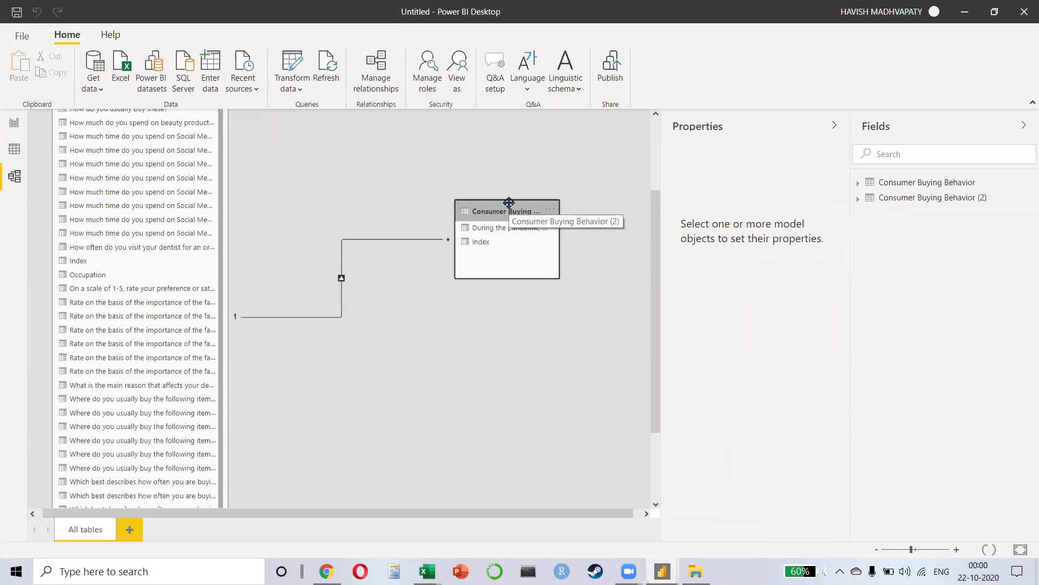
{"action": "key", "text": "alt+Tab"}
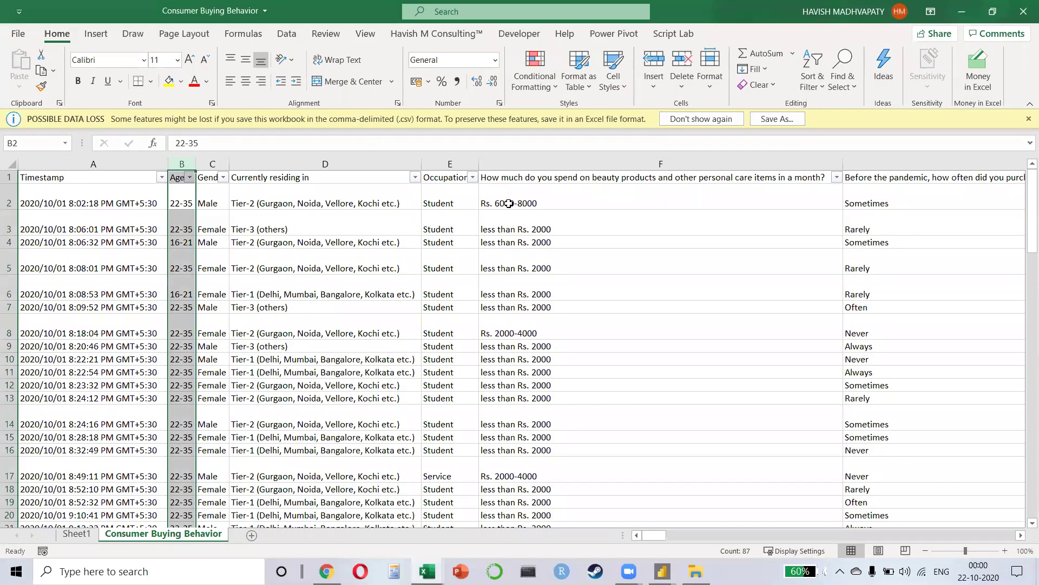
Step: Scan row 2 to purchase-influence column S and select it, then minimise Excel and open File Explorer
{"action": "key", "text": "Right"}
{"action": "key", "text": "Right"}
{"action": "key", "text": "Right"}
{"action": "key", "text": "Right"}
{"action": "key", "text": "Right"}
{"action": "key", "text": "Right"}
{"action": "key", "text": "Right"}
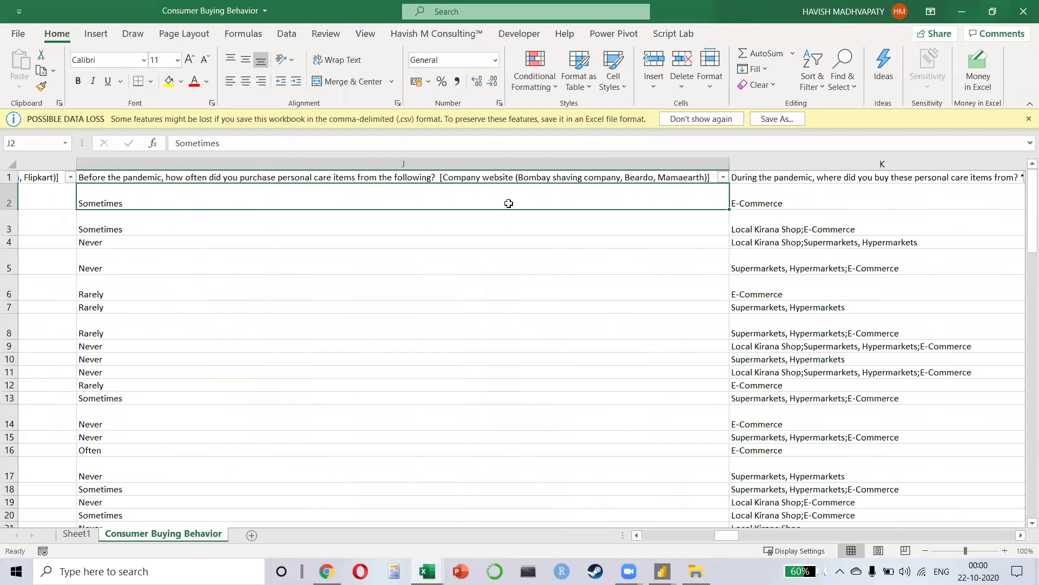
{"action": "scroll", "coordinate": [509, 203], "scroll_direction": "right", "scroll_amount": 2}
{"action": "key", "text": "Right"}
{"action": "key", "text": "Right"}
{"action": "key", "text": "Right"}
{"action": "key", "text": "Right"}
{"action": "key", "text": "Right"}
{"action": "key", "text": "Right"}
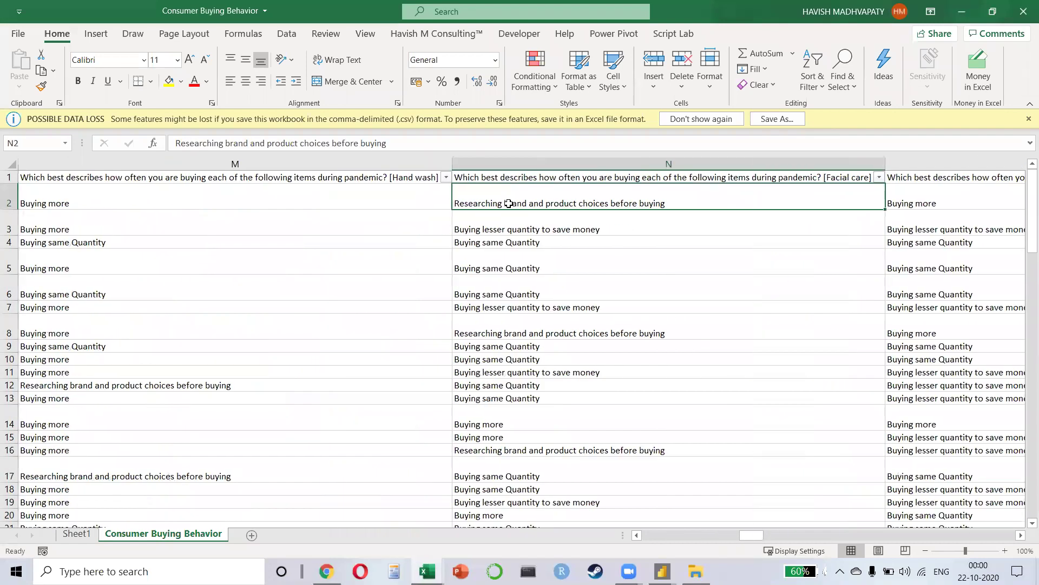
{"action": "key", "text": "Right"}
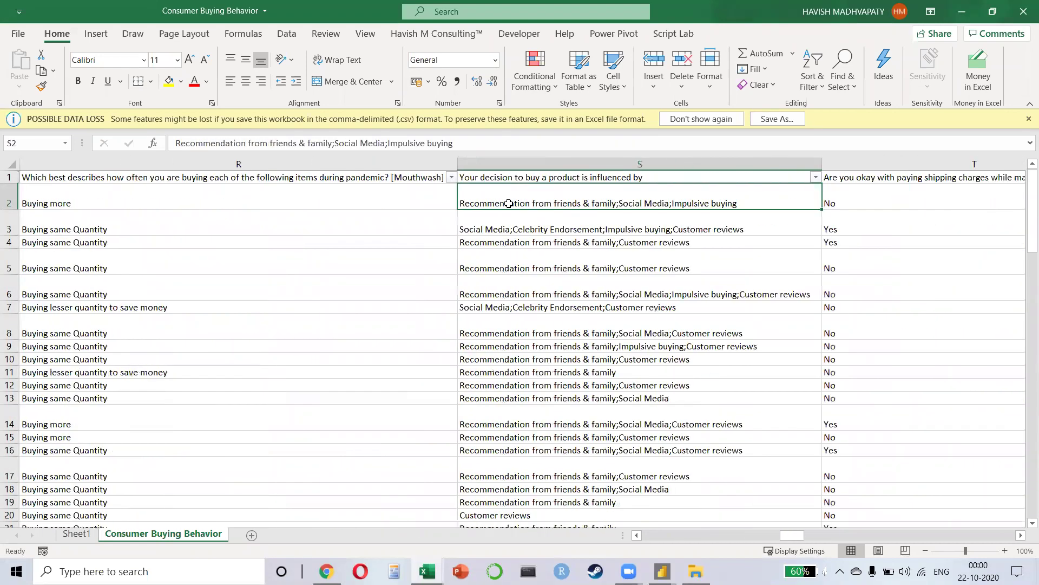
{"action": "scroll", "coordinate": [509, 204], "scroll_direction": "right", "scroll_amount": 2}
{"action": "key", "text": "ctrl+space"}
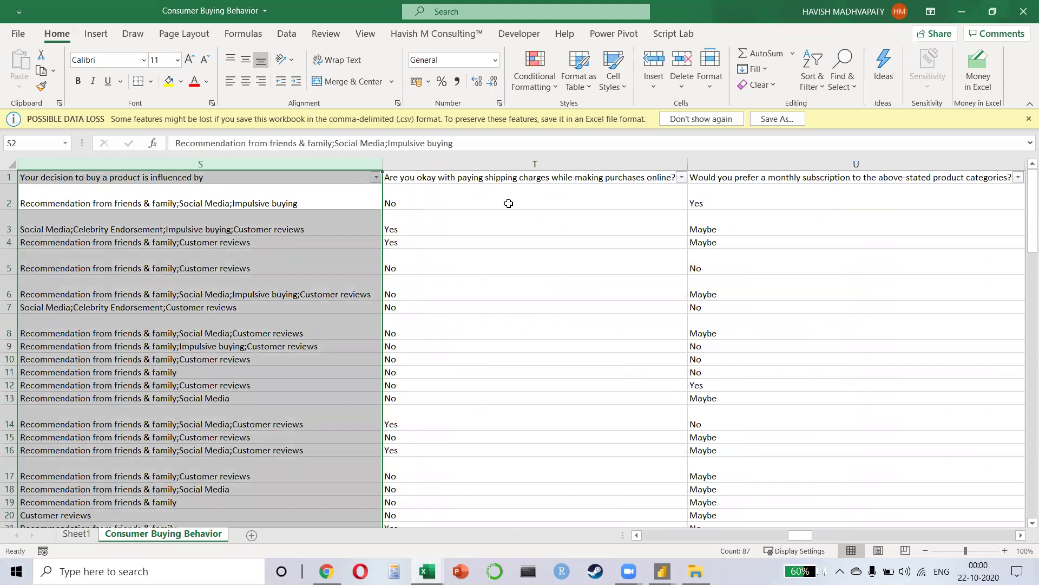
{"action": "key", "text": "super+d"}
{"action": "key", "text": "super+e"}
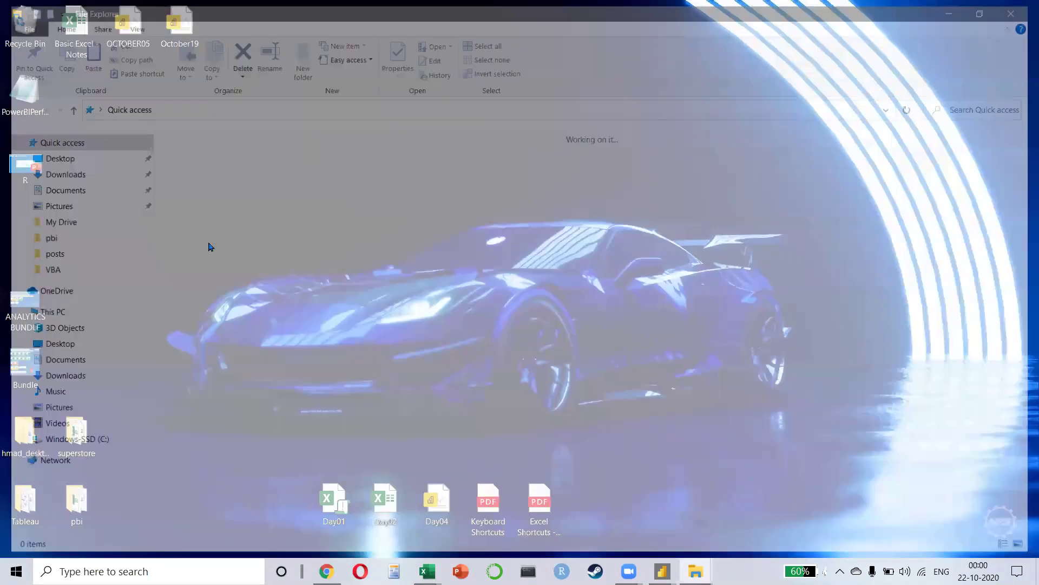
Step: Browse from C: through My Drive, the consulting folder and Client Projects into the Sterlite folder
{"action": "left_click", "coordinate": [83, 444]}
{"action": "double_click", "coordinate": [237, 167]}
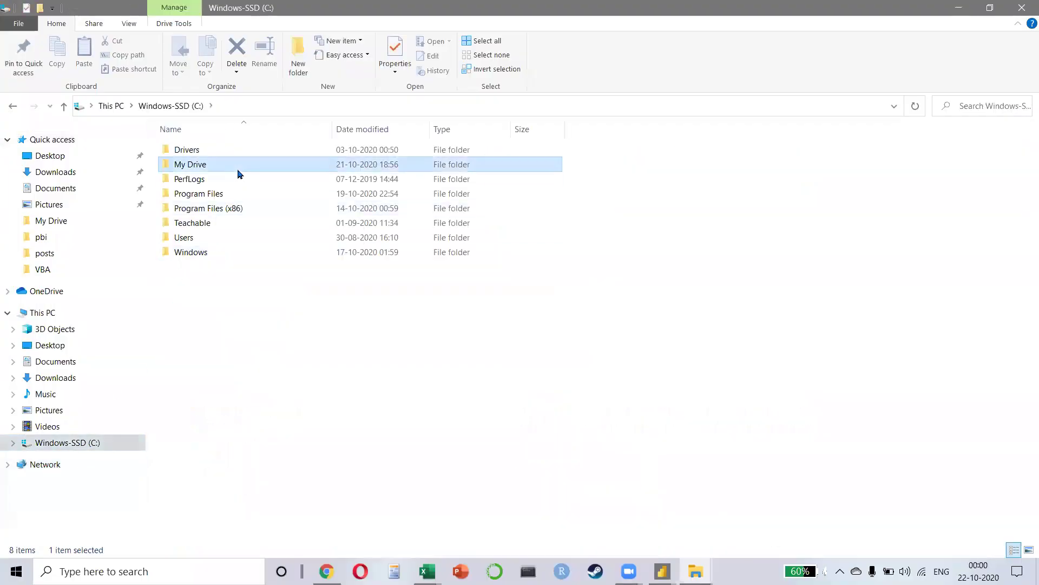
{"action": "double_click", "coordinate": [237, 196]}
{"action": "double_click", "coordinate": [224, 165]}
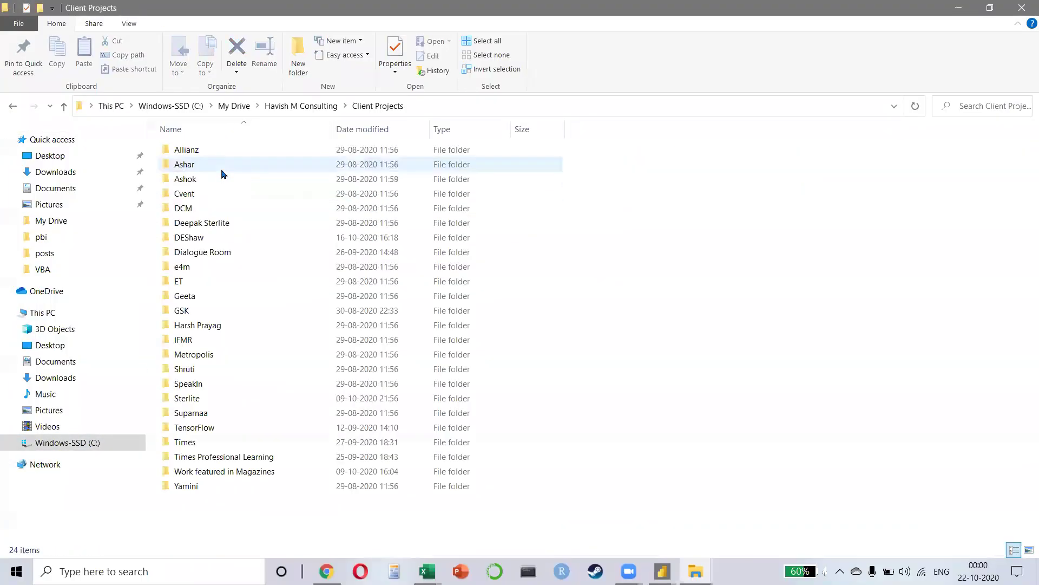
{"action": "left_click", "coordinate": [222, 221]}
{"action": "type", "text": "sterlite"}
{"action": "key", "text": "Return"}
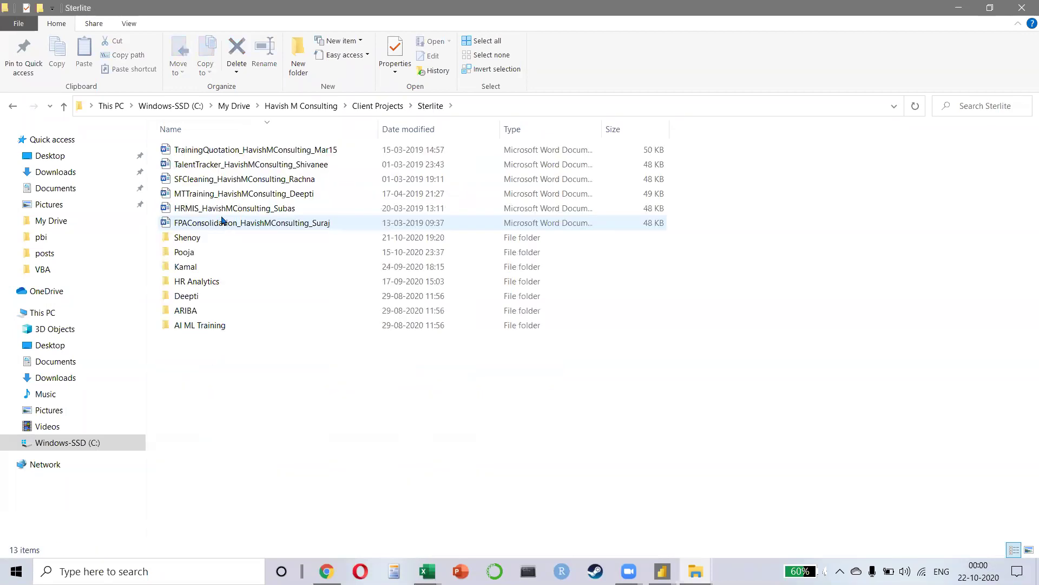
Step: Go through the Sterlite subfolder into Files for Dashboard and open the Remote Survey report
{"action": "double_click", "coordinate": [193, 238]}
{"action": "key", "text": "BackSpace"}
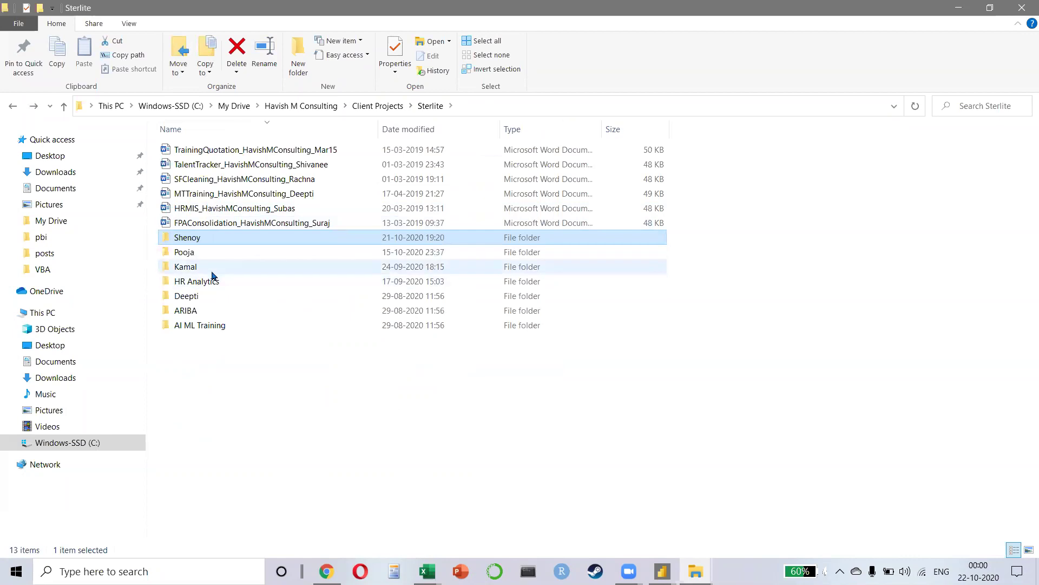
{"action": "double_click", "coordinate": [199, 238]}
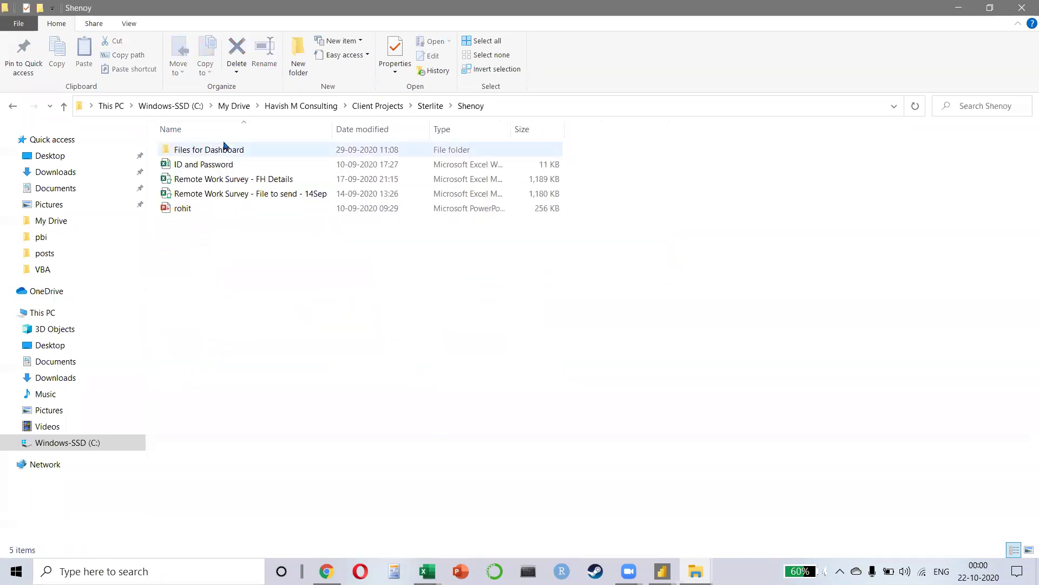
{"action": "double_click", "coordinate": [226, 150]}
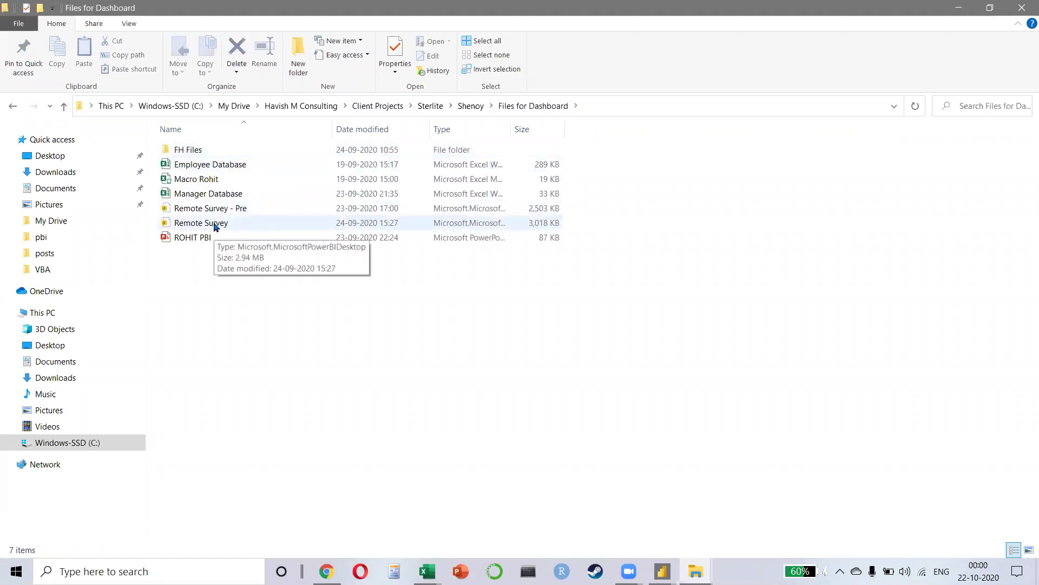
{"action": "double_click", "coordinate": [216, 225]}
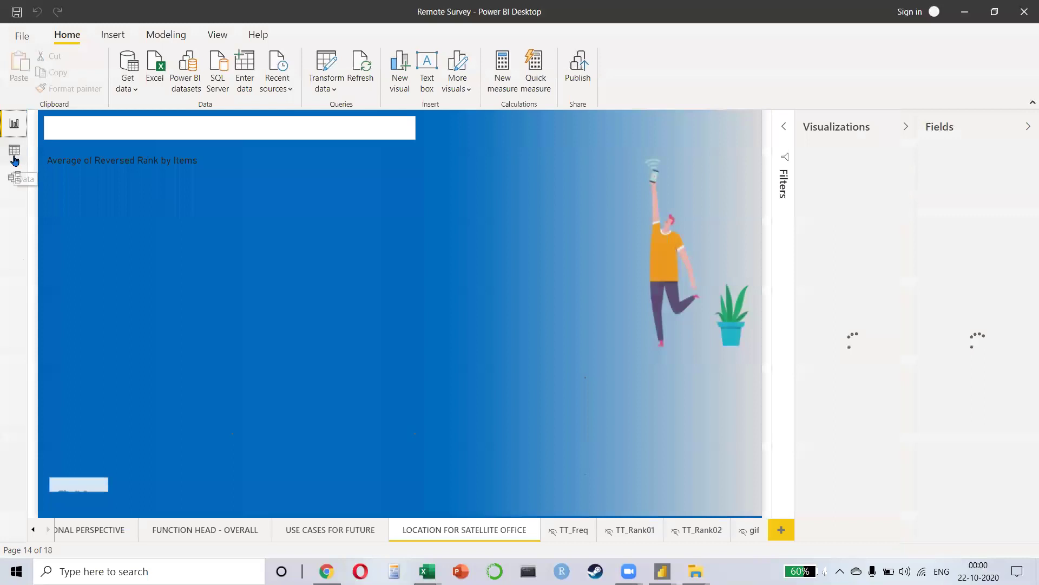
Step: Browse the Section 01 and Section 02 table rows in Data view, then show the model diagram
{"action": "left_click", "coordinate": [15, 158]}
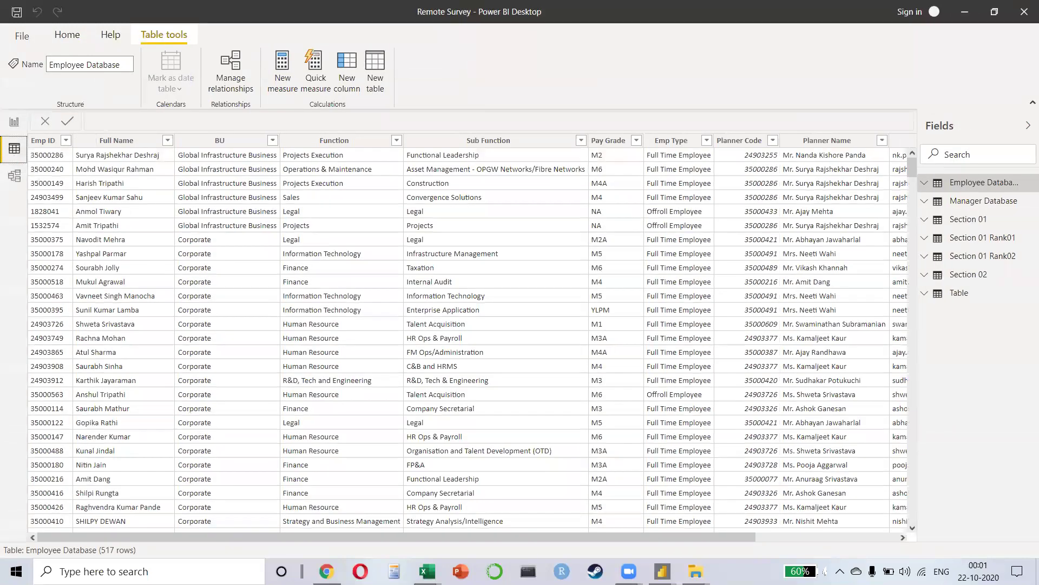
{"action": "left_click", "coordinate": [977, 220]}
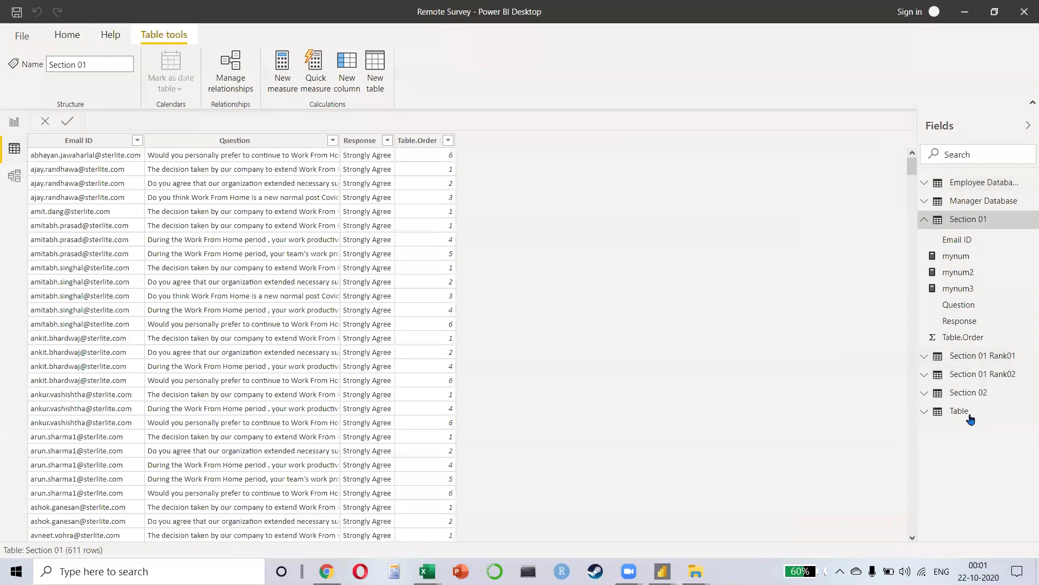
{"action": "left_click", "coordinate": [969, 393]}
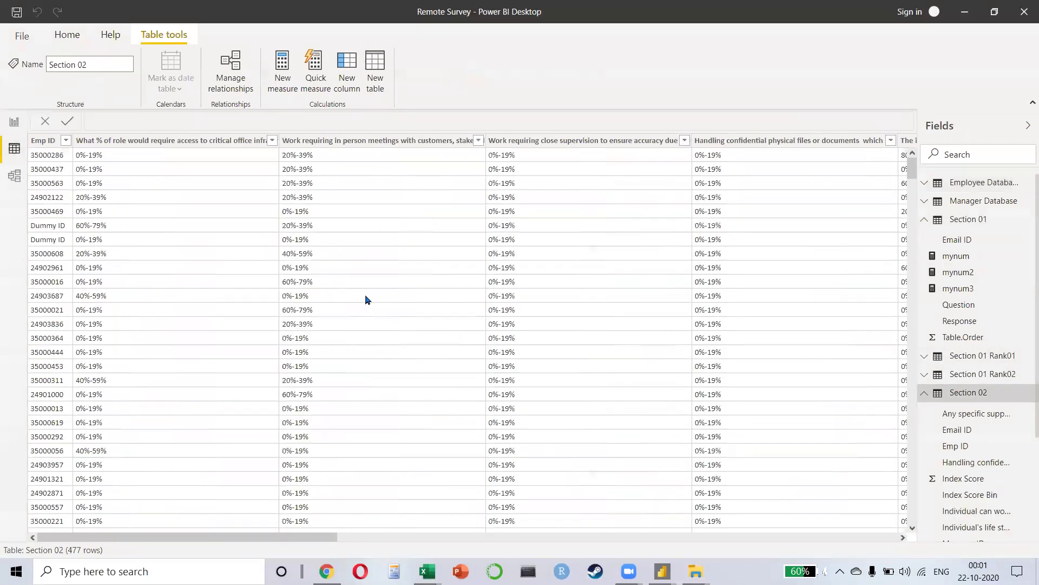
{"action": "left_click_drag", "start_coordinate": [221, 538], "coordinate": [35, 510]}
{"action": "left_click", "coordinate": [984, 224]}
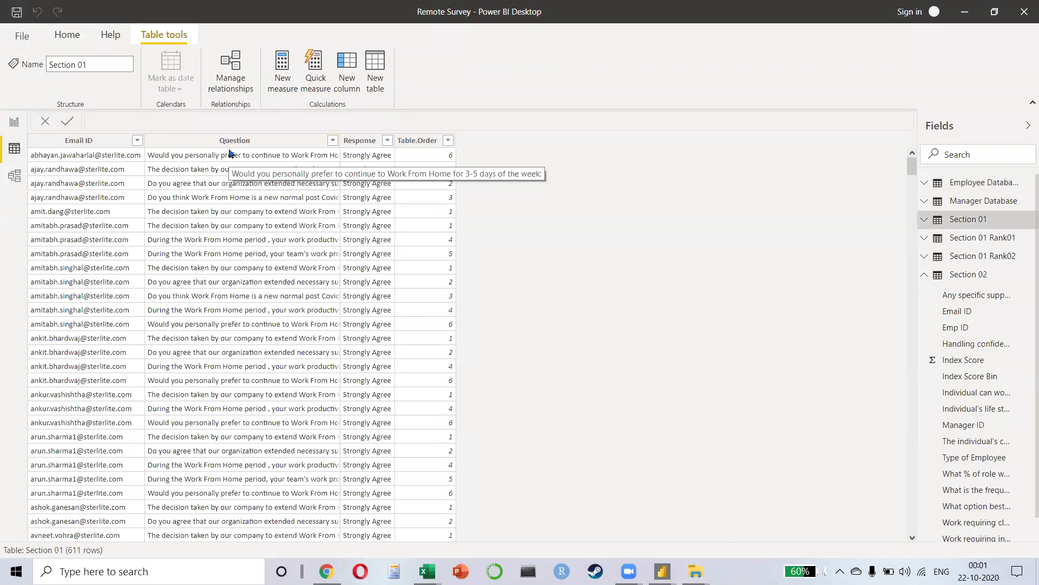
{"action": "left_click", "coordinate": [12, 183]}
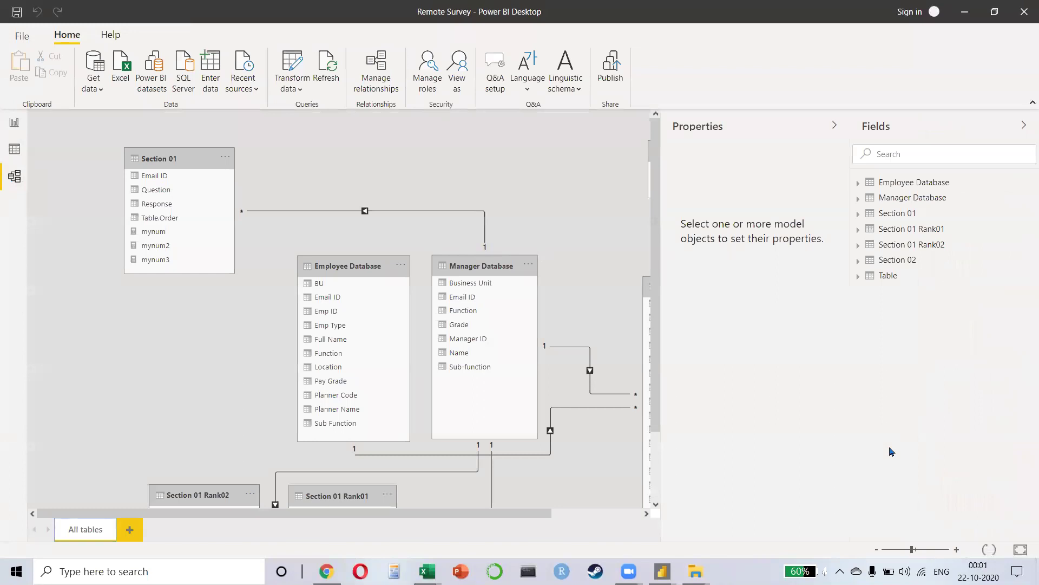
Step: Collapse the side panes and zoom out to fit the whole model, then close the report
{"action": "left_click", "coordinate": [834, 125]}
{"action": "left_click", "coordinate": [1023, 125]}
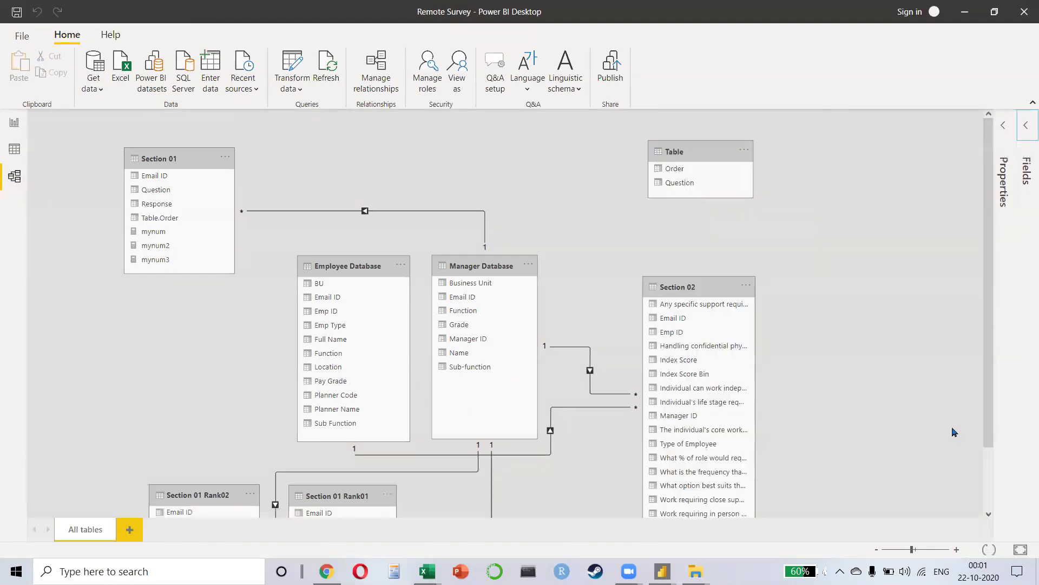
{"action": "left_click_drag", "start_coordinate": [912, 550], "coordinate": [903, 550]}
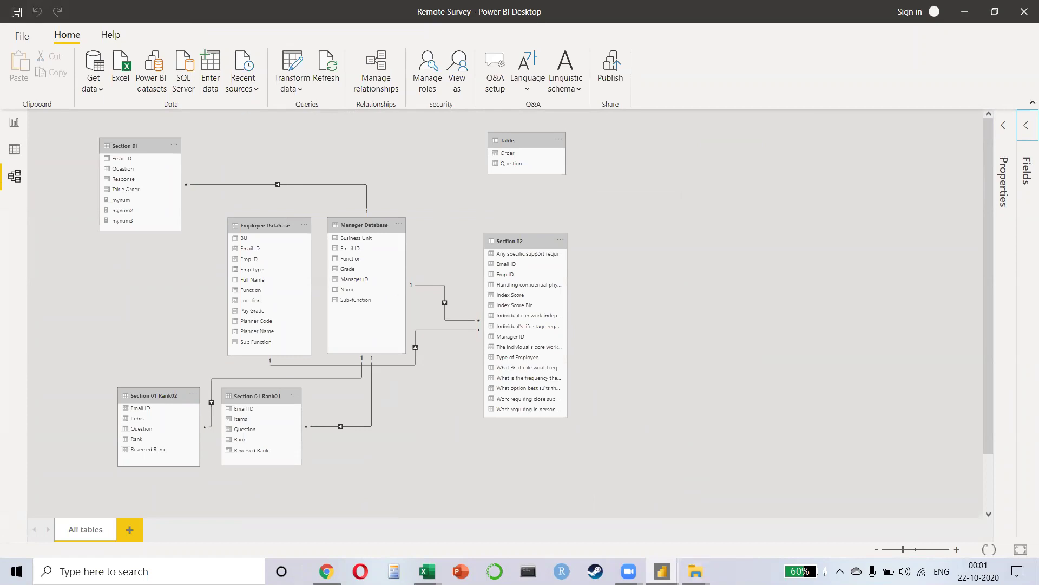
{"action": "left_click", "coordinate": [1024, 11]}
{"action": "left_click", "coordinate": [571, 305]}
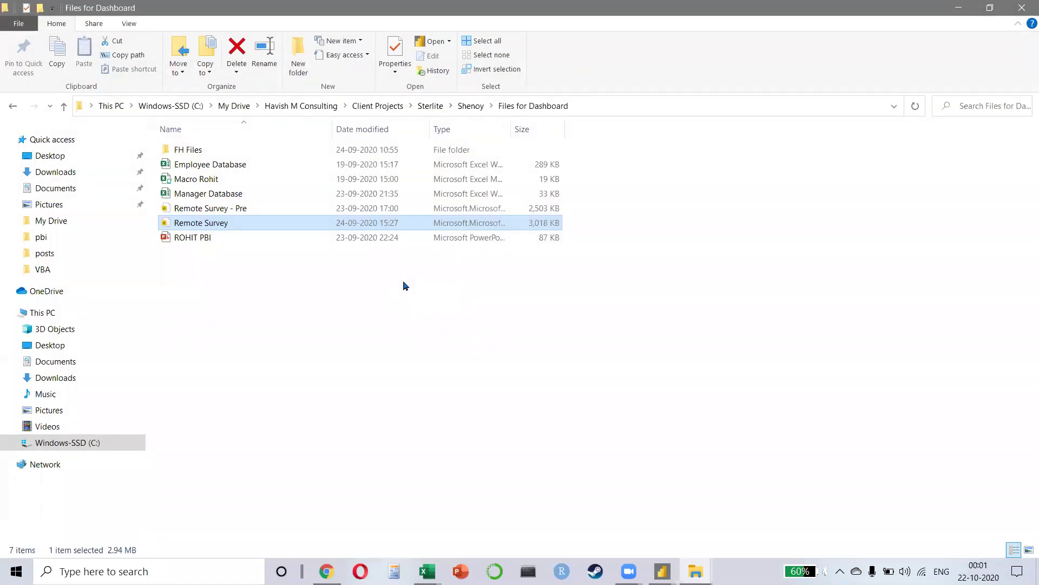
Step: Return to the Untitled report and open the Consumer Buying Behavior (2) query in Power Query Editor
{"action": "key", "text": "alt+Tab"}
{"action": "key", "text": "alt+Tab"}
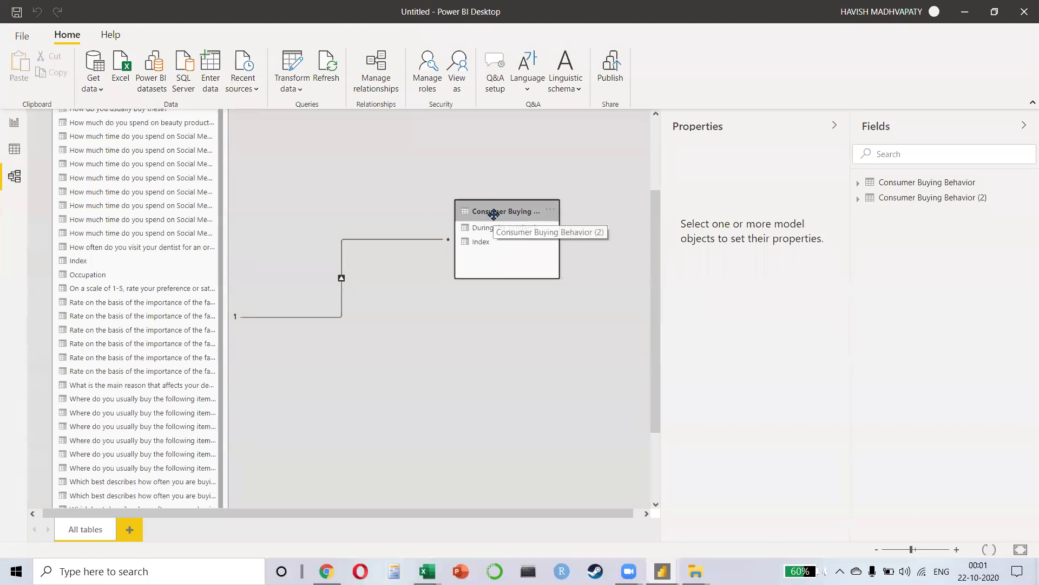
{"action": "left_click", "coordinate": [13, 151]}
{"action": "left_click", "coordinate": [67, 35]}
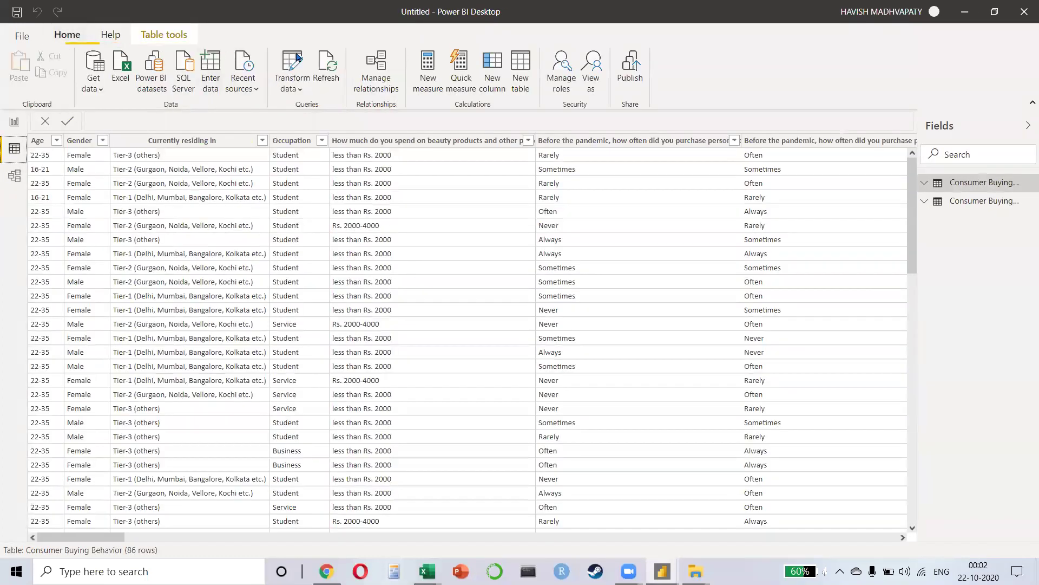
{"action": "left_click", "coordinate": [292, 71]}
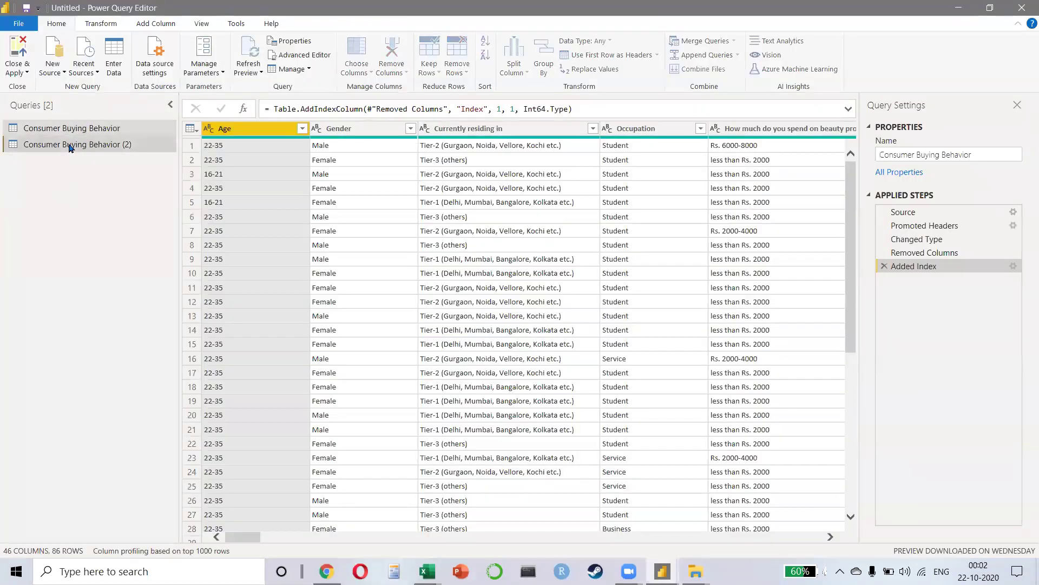
{"action": "left_click", "coordinate": [71, 147]}
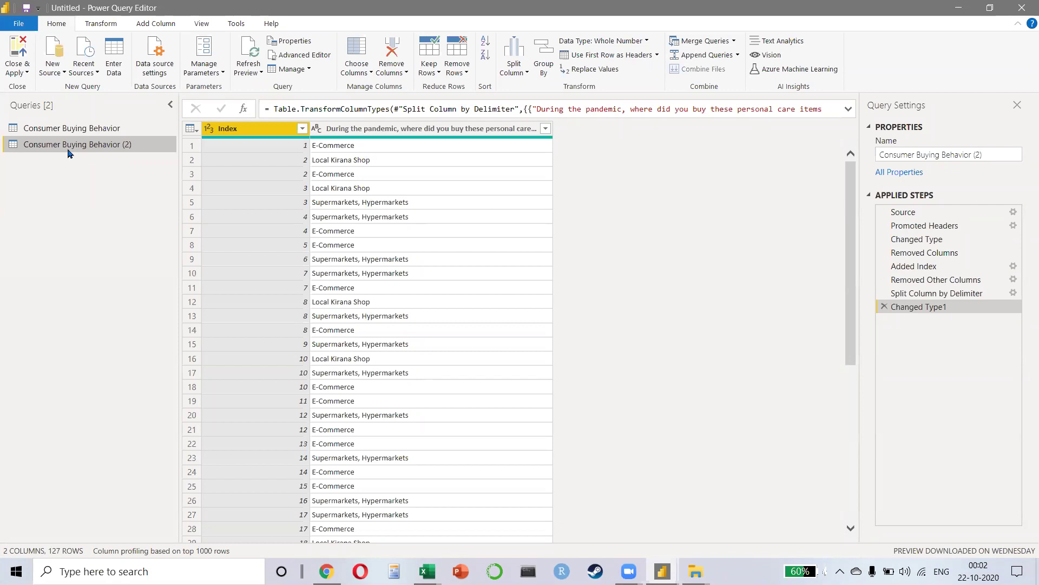
Step: Select the original Consumer Buying Behavior query in the Queries pane
{"action": "left_click", "coordinate": [72, 128]}
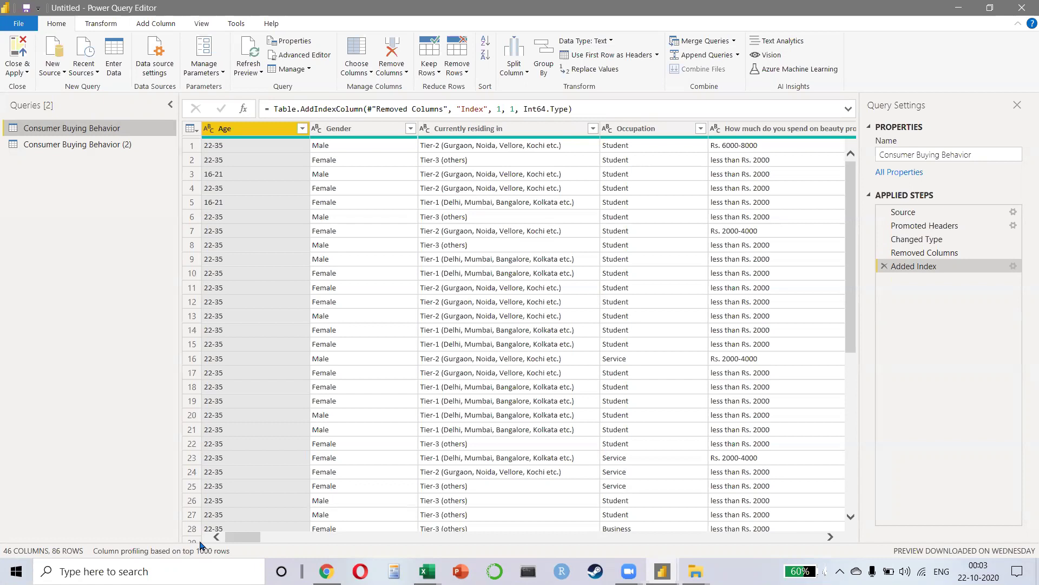
Step: Preview the Removed Columns and promoted-headers steps, widening and inspecting the Timestamp column
{"action": "left_click", "coordinate": [948, 253]}
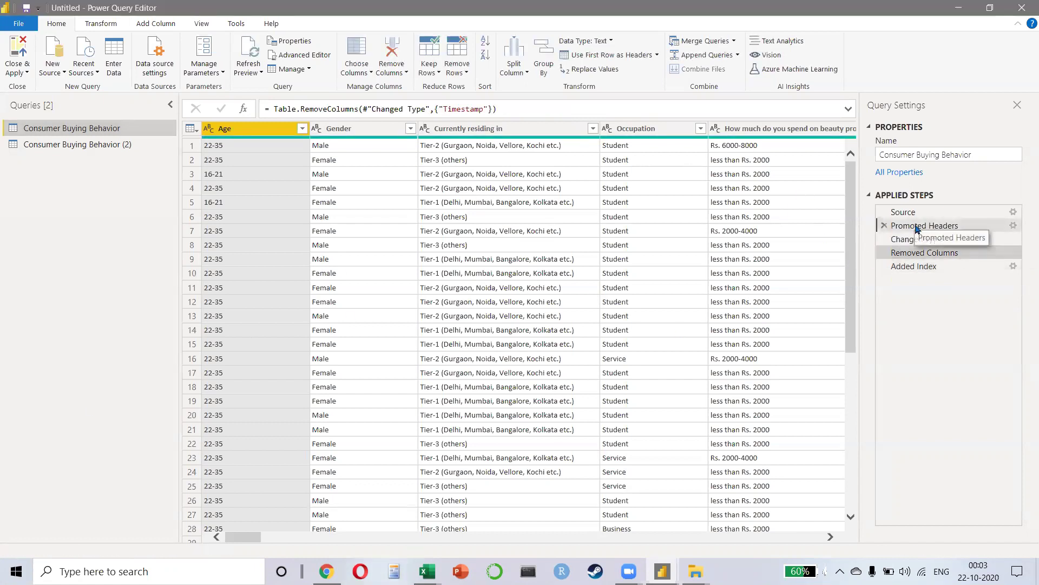
{"action": "left_click", "coordinate": [920, 225]}
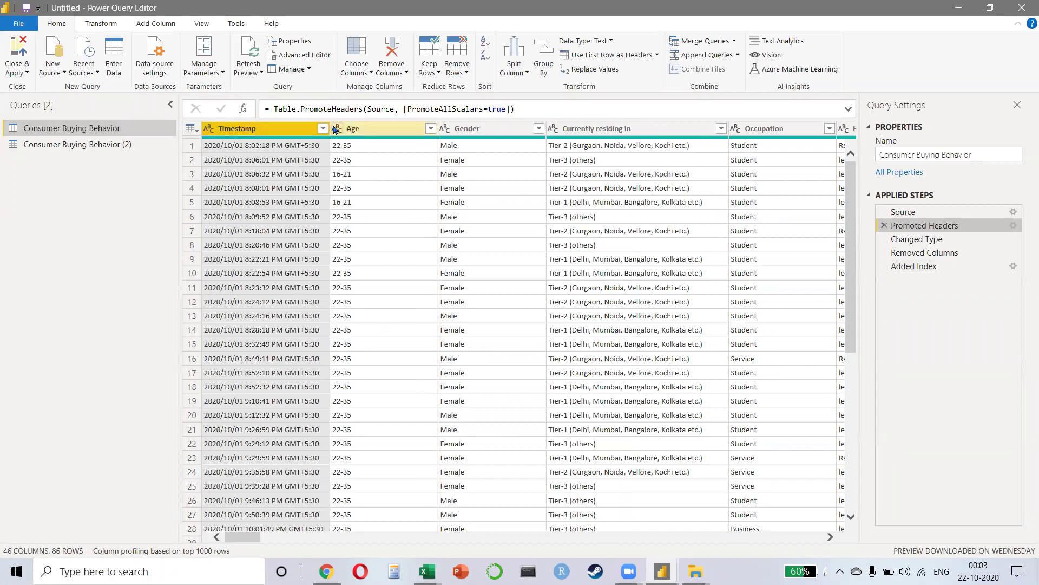
{"action": "left_click_drag", "start_coordinate": [331, 127], "coordinate": [408, 128]}
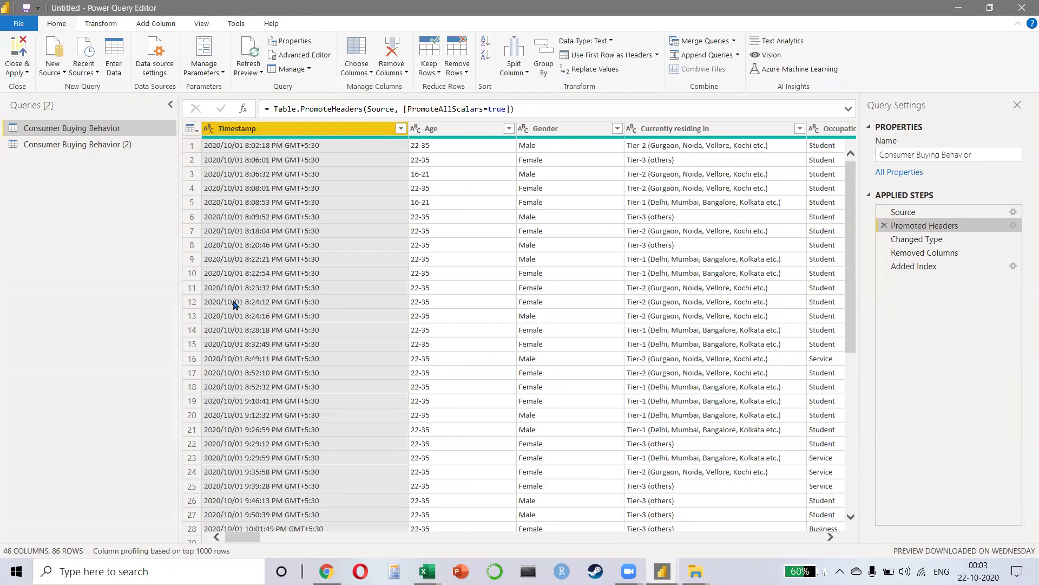
{"action": "left_click", "coordinate": [268, 259]}
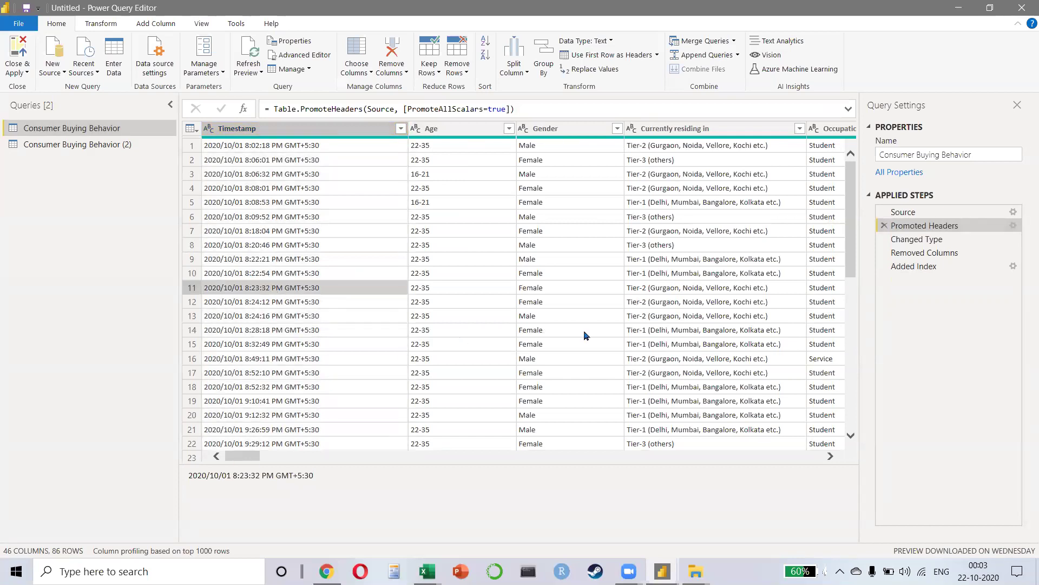
Step: View the query at its Added Index step and look through the Transform and Add Column tabs
{"action": "left_click", "coordinate": [920, 266]}
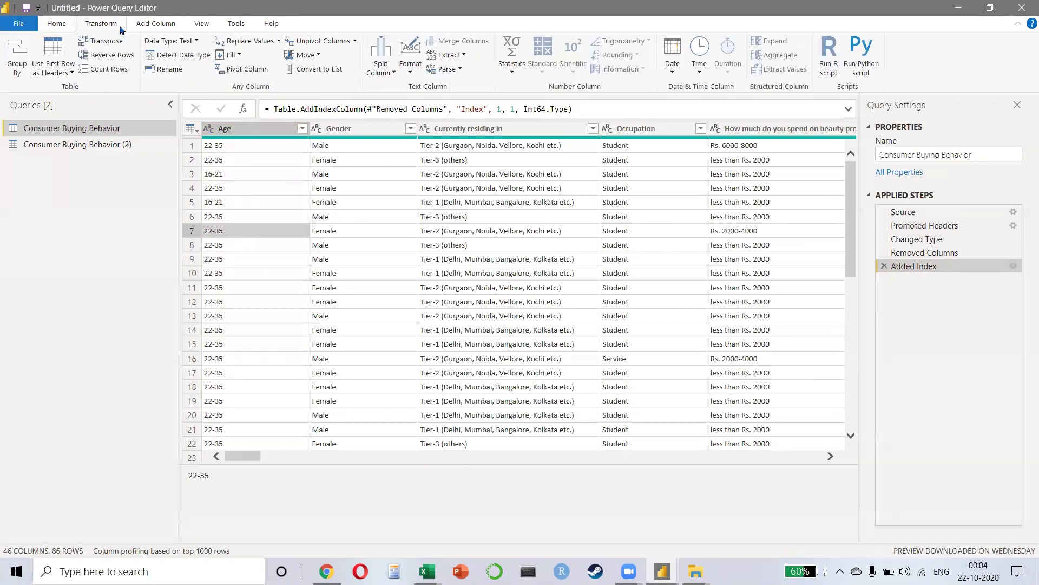
{"action": "left_click", "coordinate": [92, 27]}
{"action": "left_click", "coordinate": [155, 26]}
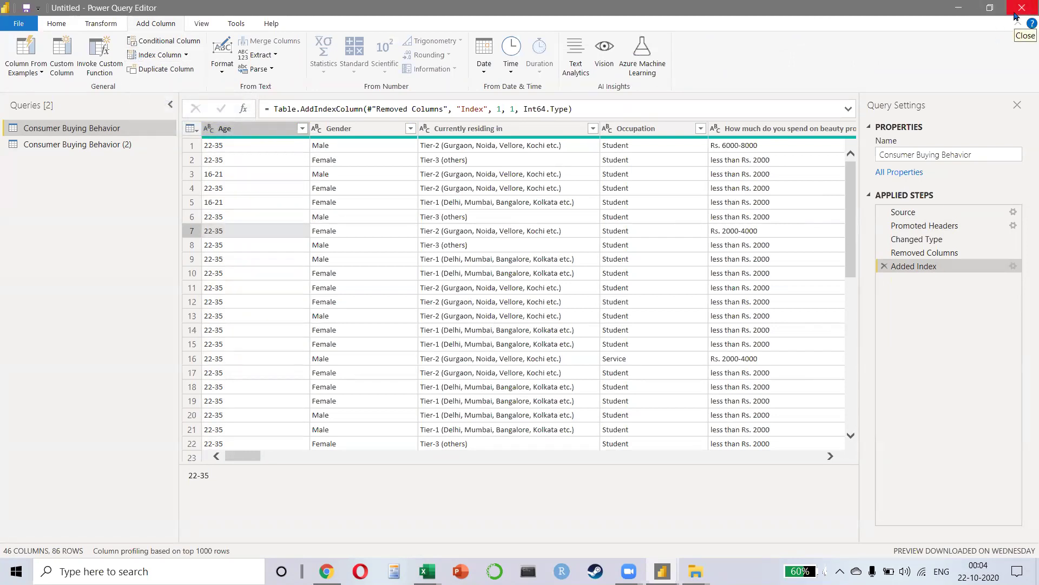
Step: Close Power Query Editor and Power BI Desktop without saving the report
{"action": "left_click", "coordinate": [1015, 16]}
{"action": "left_click", "coordinate": [1023, 11]}
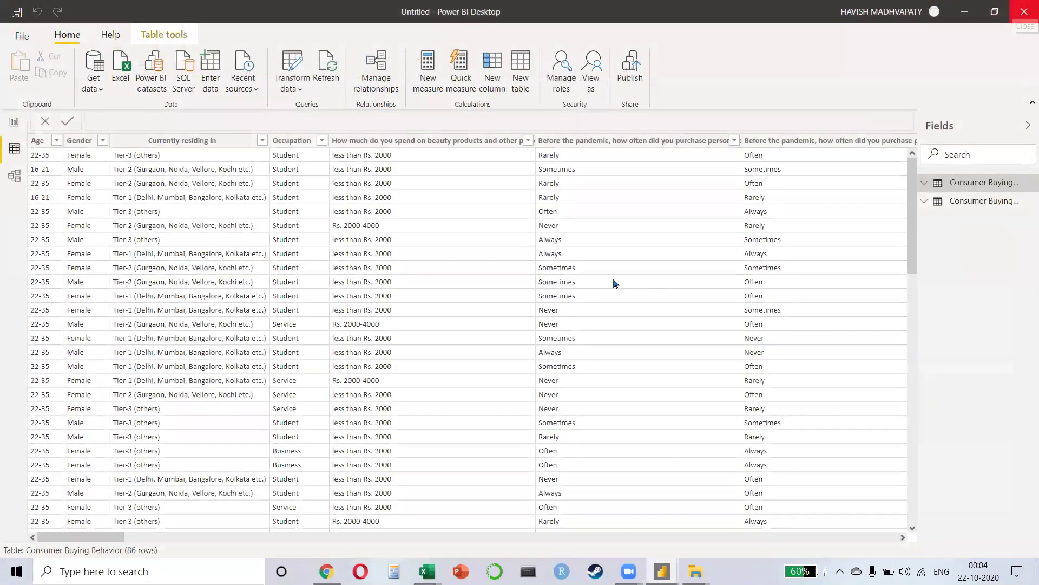
{"action": "left_click", "coordinate": [584, 303]}
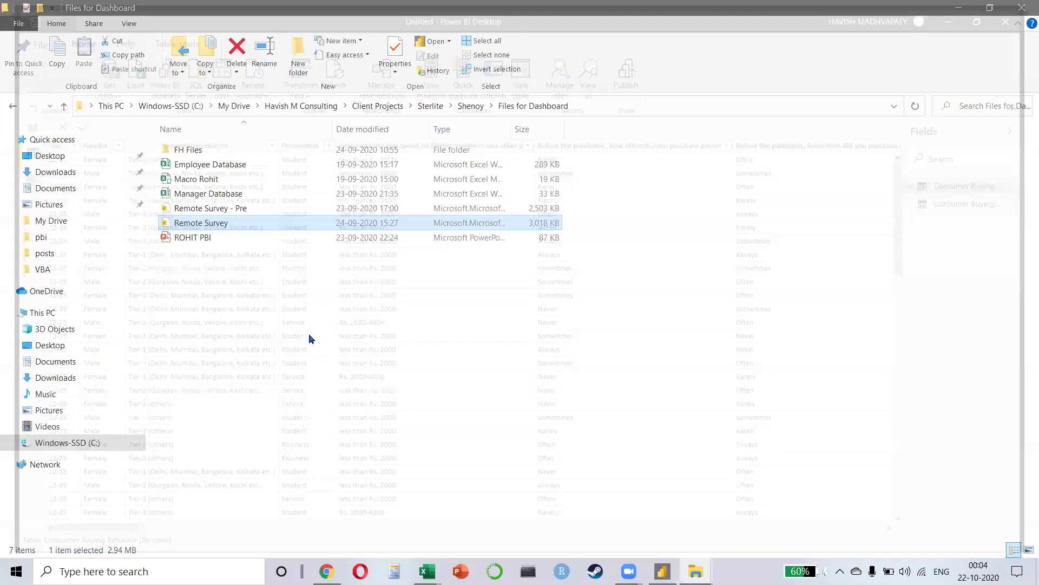
Step: Close the Excel workbook without saving and close the Files for Dashboard window
{"action": "left_click", "coordinate": [312, 339]}
{"action": "key", "text": "alt+Tab"}
{"action": "key", "text": "alt+Tab"}
{"action": "key", "text": "alt+Tab"}
{"action": "key", "text": "alt+shift+Tab"}
{"action": "key", "text": "alt+shift+Tab"}
{"action": "key", "text": "alt+F4"}
{"action": "key", "text": "n"}
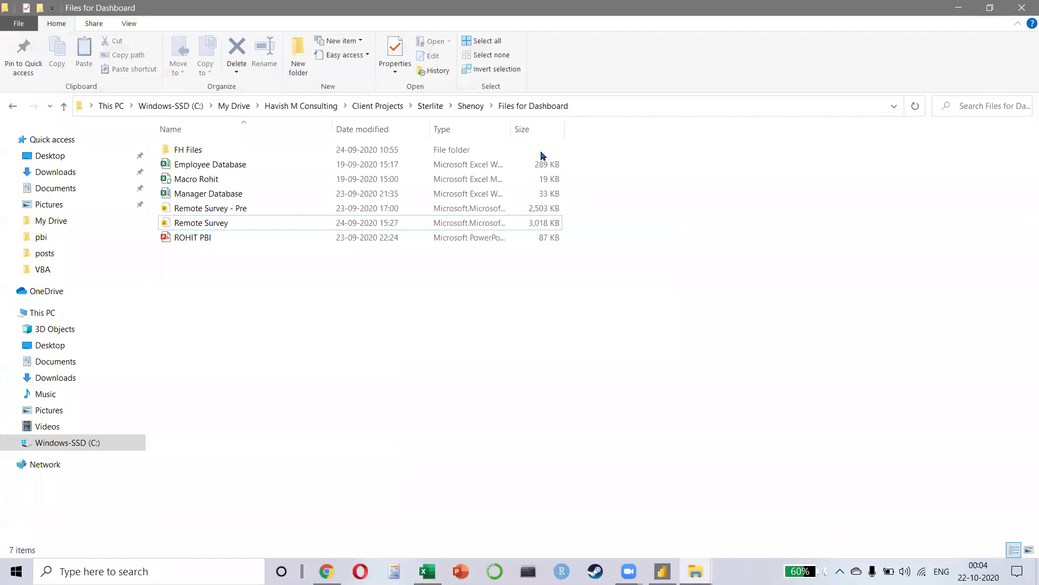
{"action": "left_click", "coordinate": [1022, 7]}
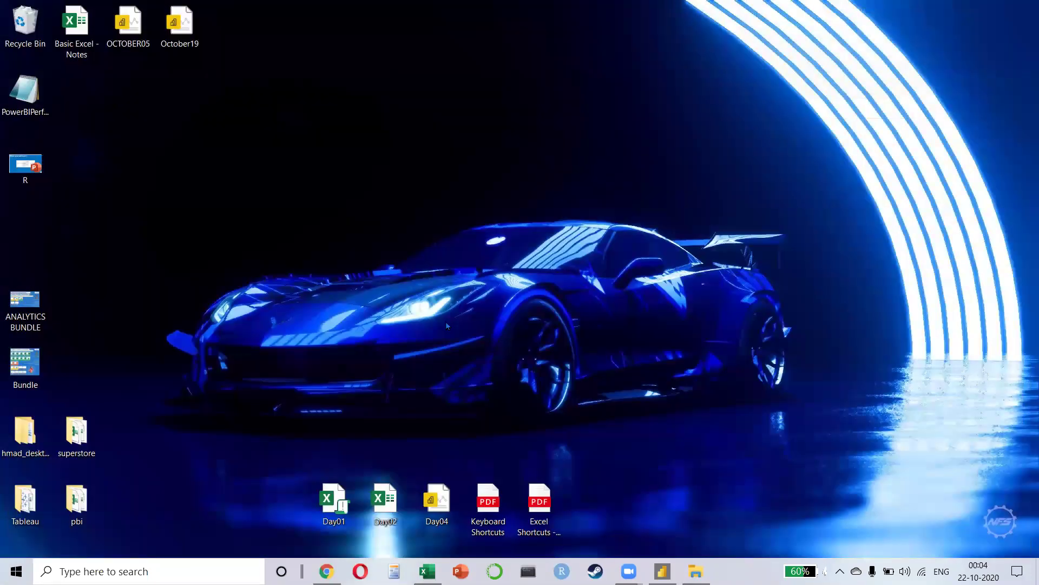
{"action": "key", "text": "alt+Tab"}
{"action": "key", "text": "alt+Tab"}
{"action": "key", "text": "alt+Tab"}
{"action": "key", "text": "alt+Tab"}
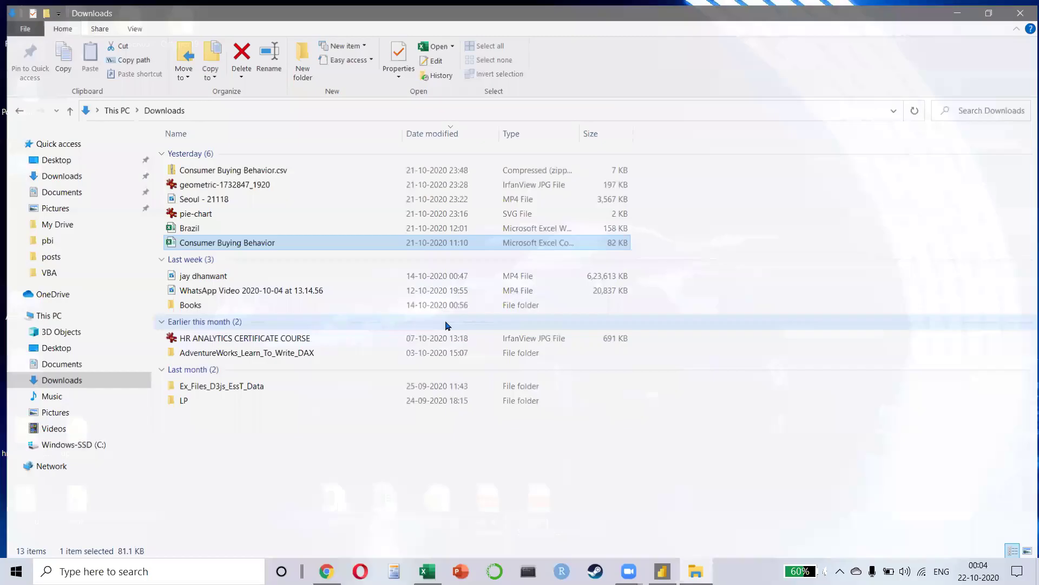
Step: Browse from C: through My Drive into the consulting company folder's Company Documents
{"action": "left_click", "coordinate": [53, 448]}
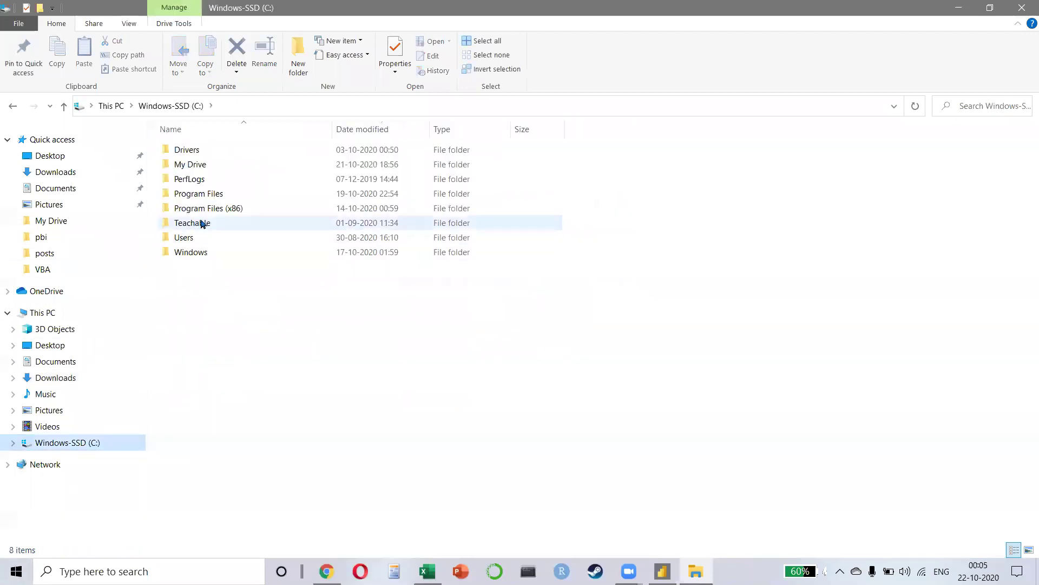
{"action": "double_click", "coordinate": [195, 165]}
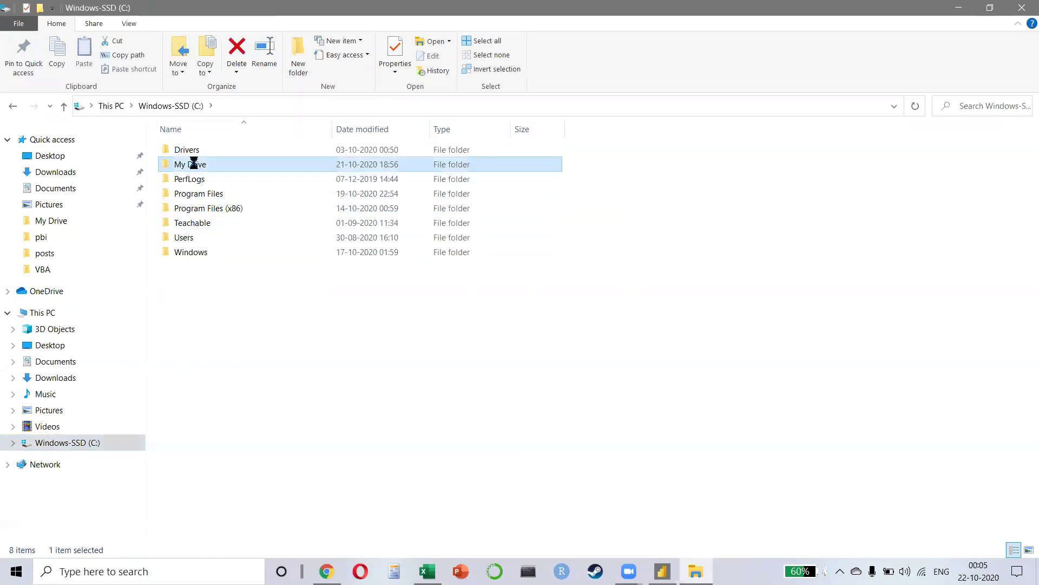
{"action": "left_click", "coordinate": [221, 198]}
{"action": "double_click", "coordinate": [219, 196]}
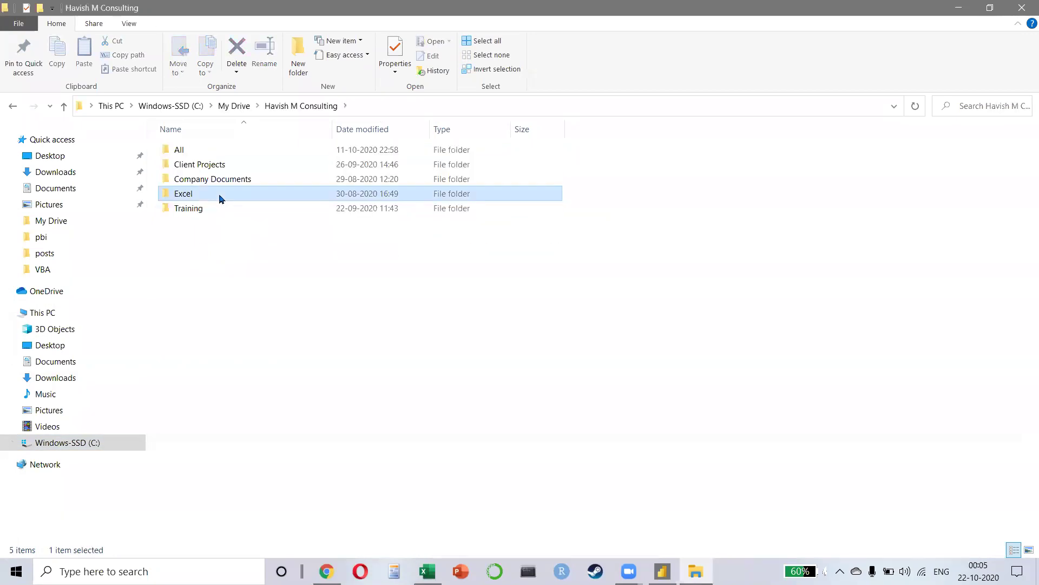
{"action": "left_click", "coordinate": [222, 180]}
{"action": "key", "text": "Down"}
{"action": "key", "text": "Up"}
{"action": "key", "text": "Return"}
Step: Step through Training, PowerBI and Case Studies - DAX to the Covid folder and open Corona+spanish
{"action": "key", "text": "BackSpace"}
{"action": "key", "text": "Down"}
{"action": "key", "text": "Down"}
{"action": "key", "text": "Return"}
{"action": "key", "text": "Down"}
{"action": "key", "text": "Down"}
{"action": "key", "text": "Up"}
{"action": "key", "text": "Return"}
{"action": "key", "text": "Down"}
{"action": "key", "text": "Down"}
{"action": "key", "text": "Down"}
{"action": "key", "text": "Down"}
{"action": "key", "text": "Down"}
{"action": "key", "text": "Down"}
{"action": "key", "text": "Up"}
{"action": "key", "text": "Up"}
{"action": "key", "text": "Up"}
{"action": "key", "text": "Return"}
{"action": "key", "text": "Down"}
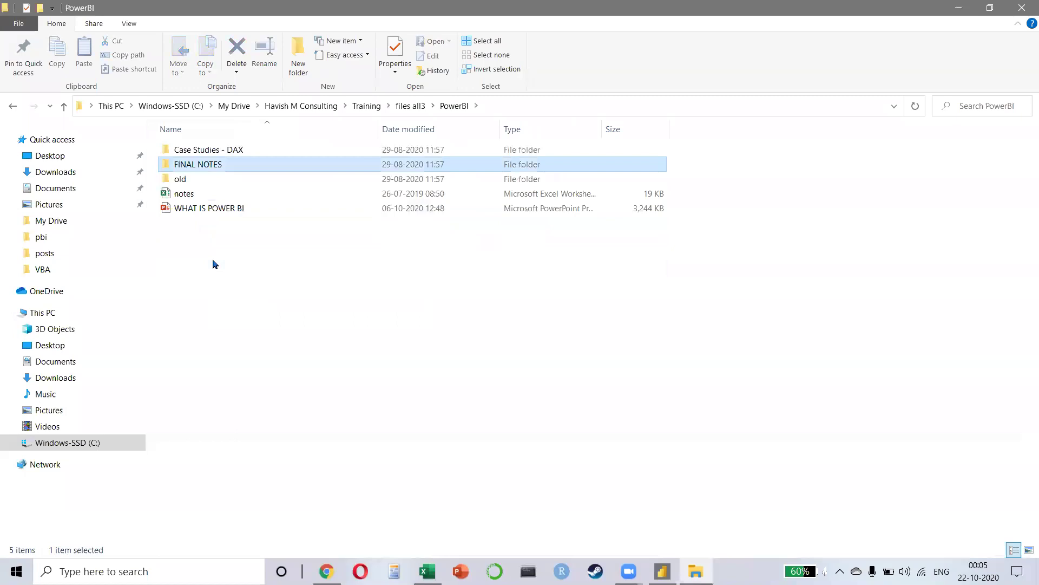
{"action": "key", "text": "Up"}
{"action": "key", "text": "Return"}
{"action": "key", "text": "Down"}
{"action": "key", "text": "Up"}
{"action": "key", "text": "Return"}
{"action": "key", "text": "Down"}
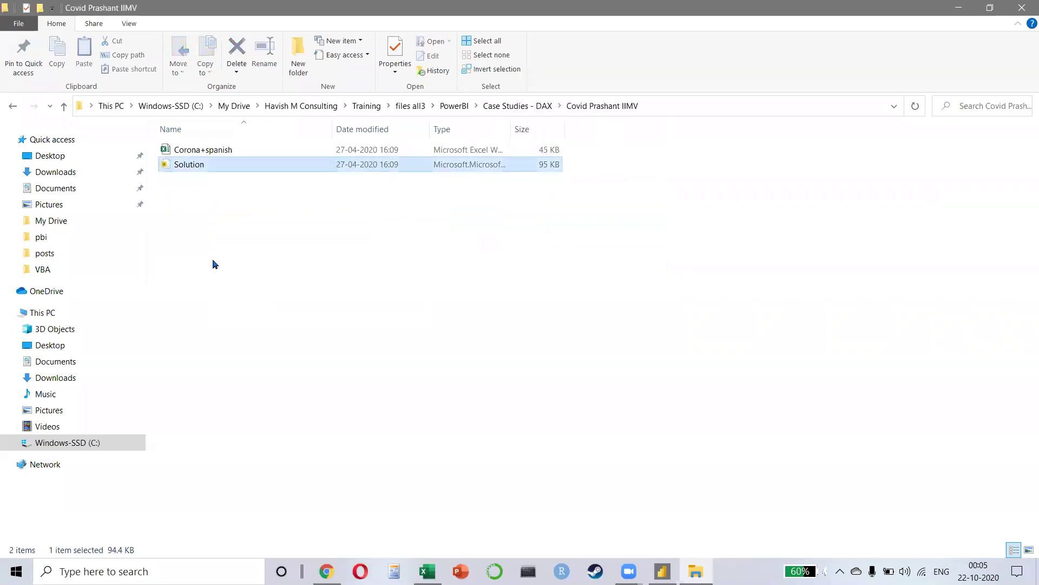
{"action": "key", "text": "Up"}
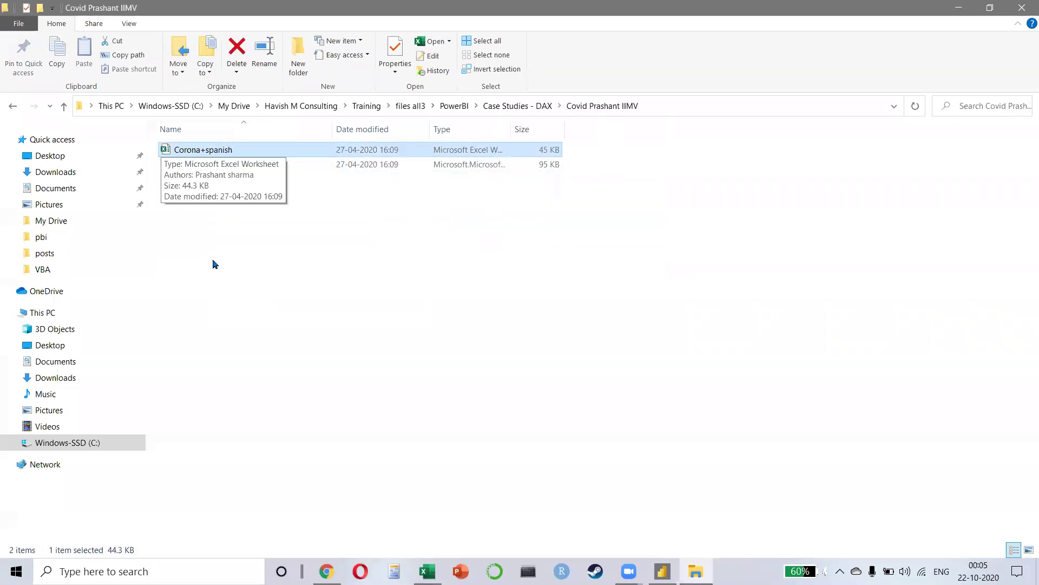
{"action": "key", "text": "Return"}
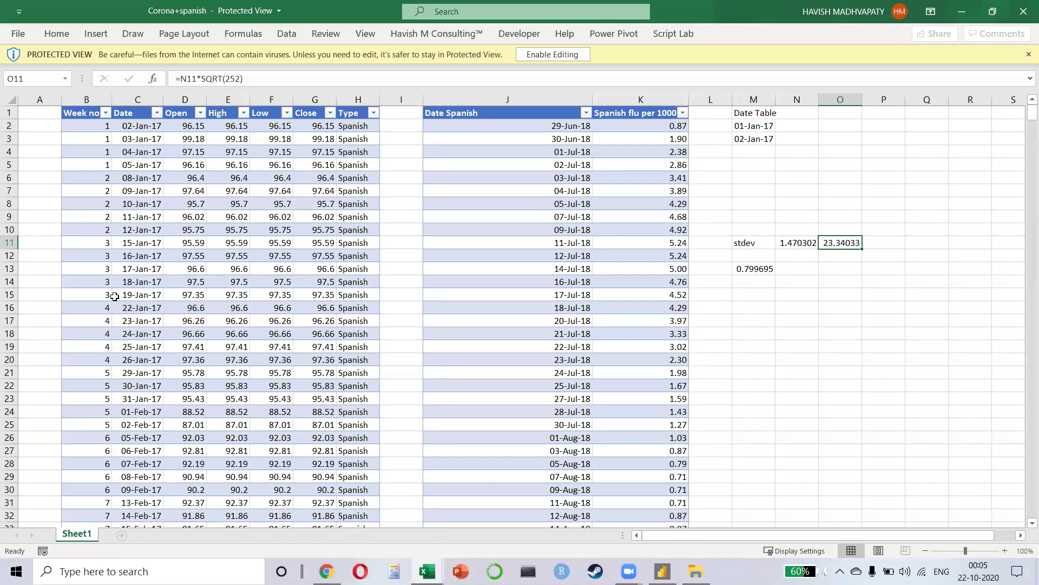
Step: Autofit the widths of columns B through K
{"action": "left_click_drag", "start_coordinate": [83, 97], "coordinate": [607, 121]}
{"action": "key", "text": "alt+h"}
{"action": "key", "text": "o"}
{"action": "key", "text": "i"}
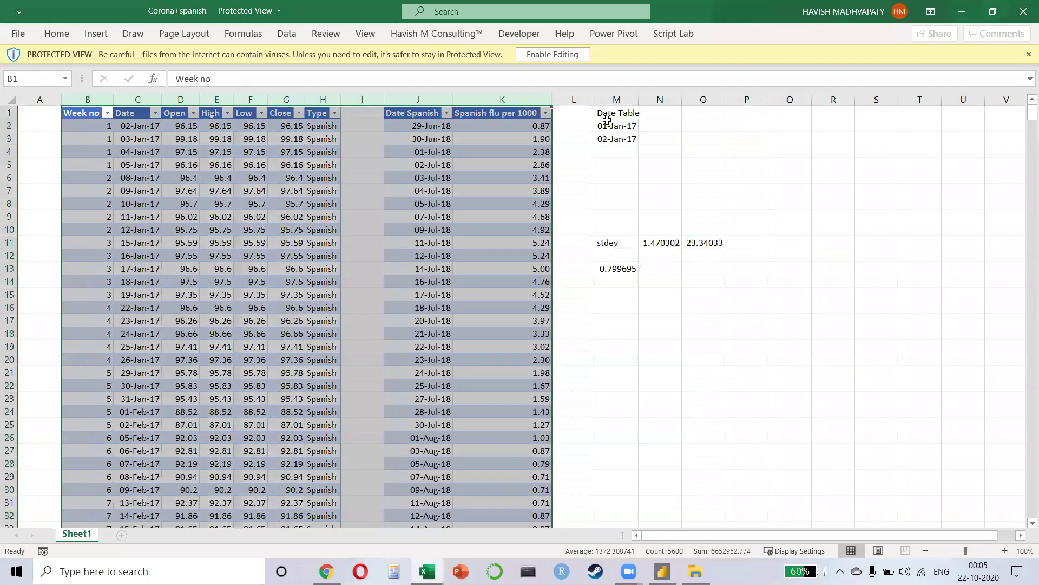
{"action": "key", "text": "Left"}
{"action": "key", "text": "Right"}
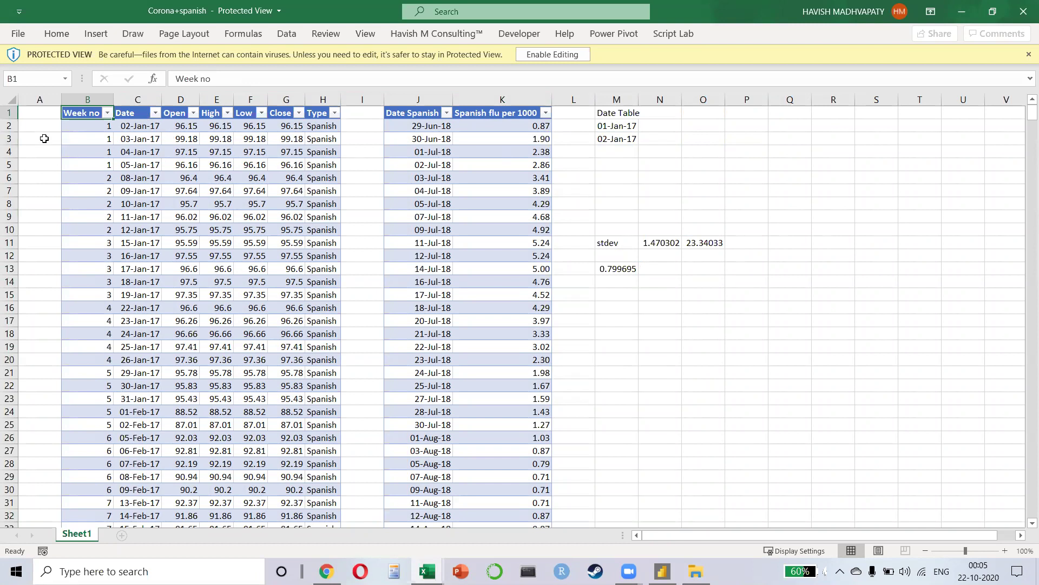
Step: Inspect rows 2-4 and cells D2, E2, Close and Type, then enable editing of the workbook
{"action": "left_click", "coordinate": [9, 125]}
{"action": "left_click", "coordinate": [9, 140]}
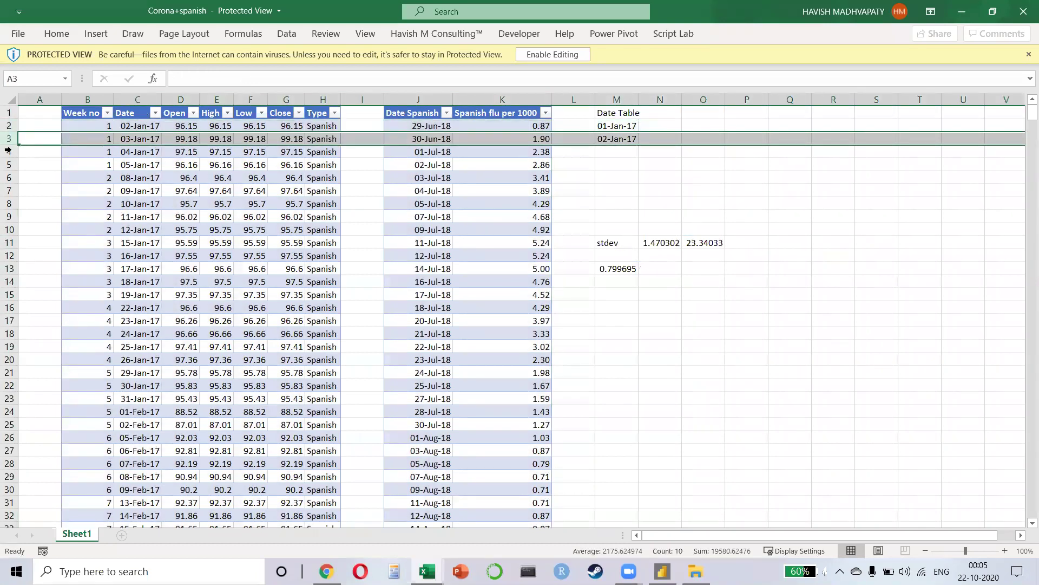
{"action": "left_click", "coordinate": [9, 151]}
{"action": "left_click", "coordinate": [179, 128]}
{"action": "left_click", "coordinate": [203, 127]}
{"action": "left_click", "coordinate": [283, 116]}
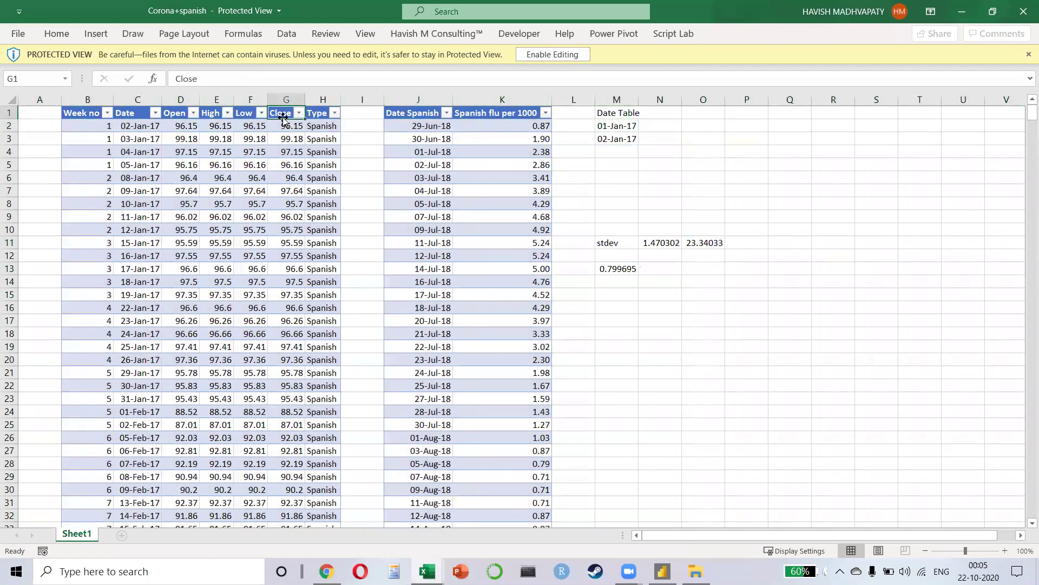
{"action": "left_click", "coordinate": [328, 113]}
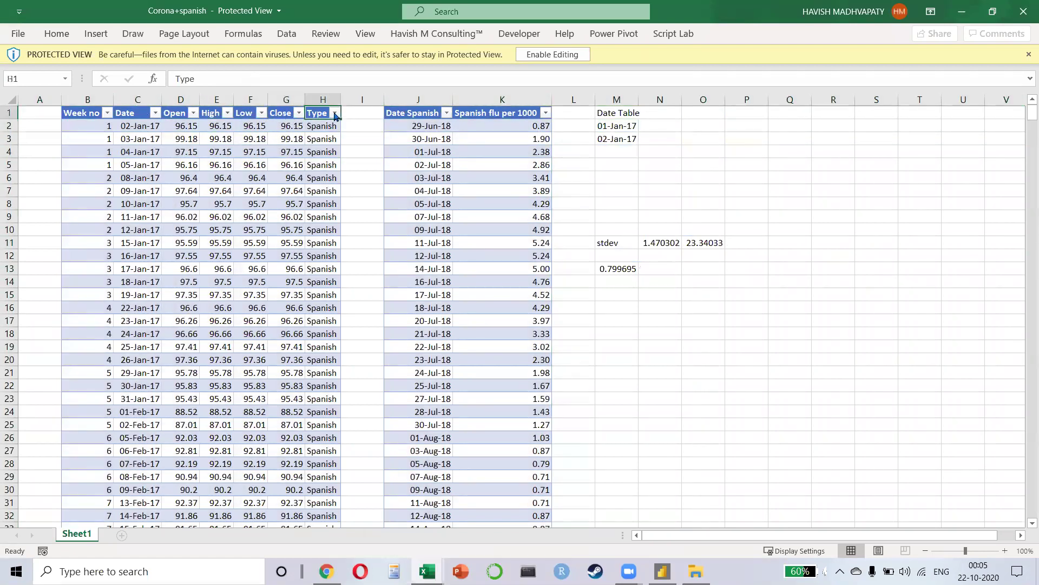
{"action": "left_click", "coordinate": [552, 54]}
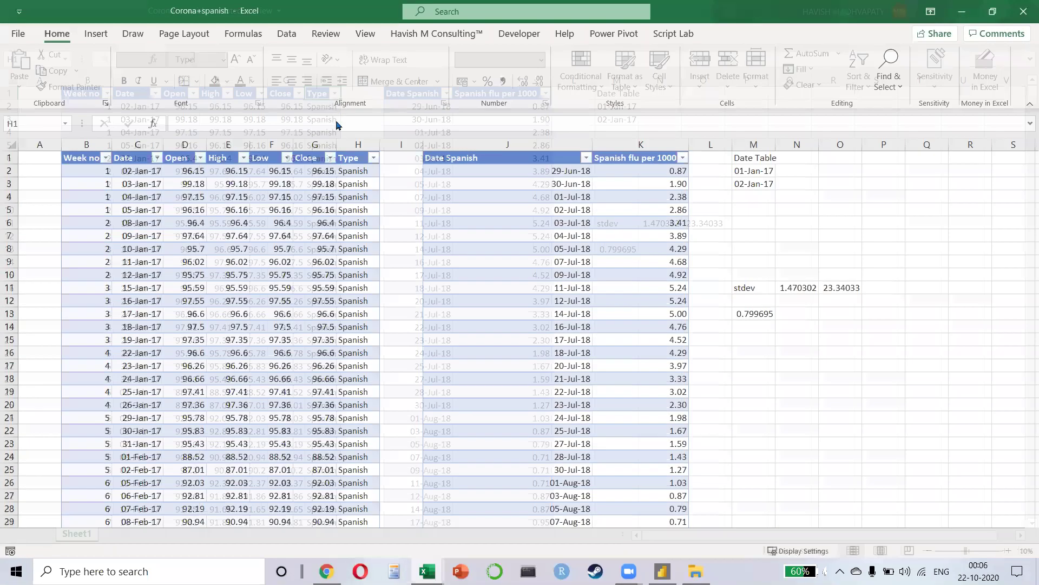
Step: Delete the Type column from the price table
{"action": "left_click", "coordinate": [373, 157]}
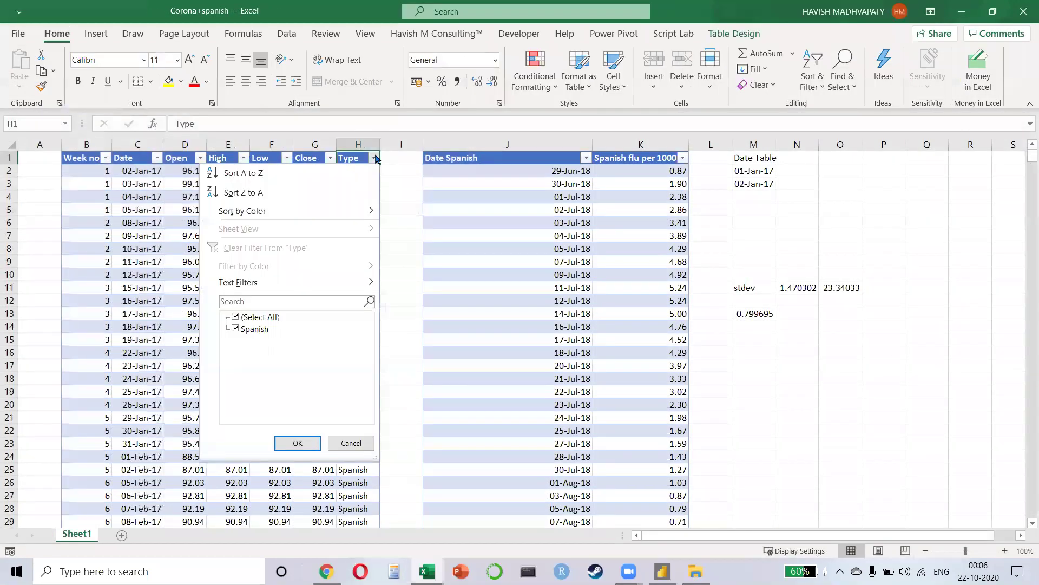
{"action": "left_click", "coordinate": [369, 144]}
{"action": "left_click", "coordinate": [369, 144]}
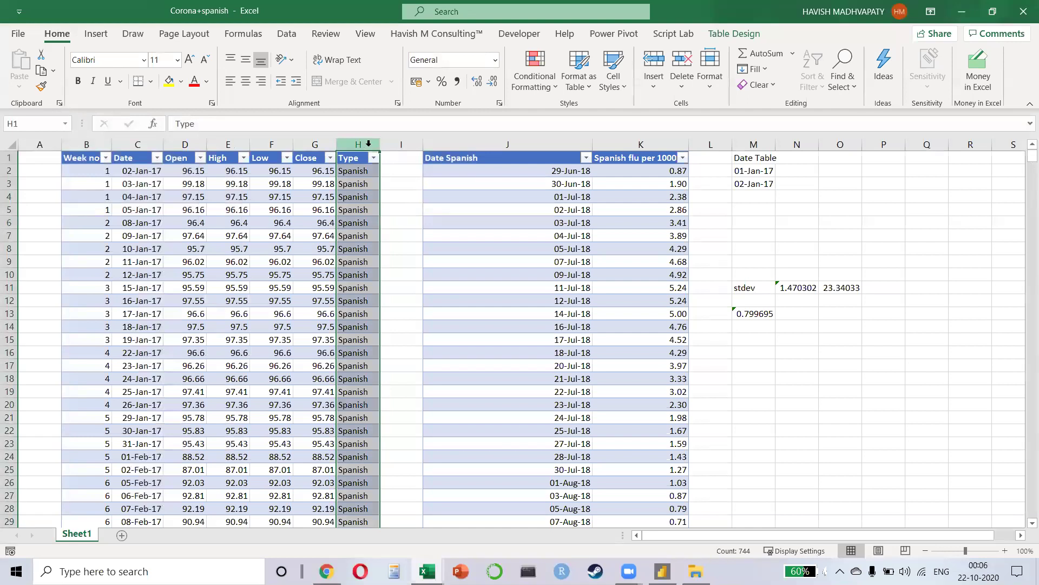
{"action": "key", "text": "ctrl+minus"}
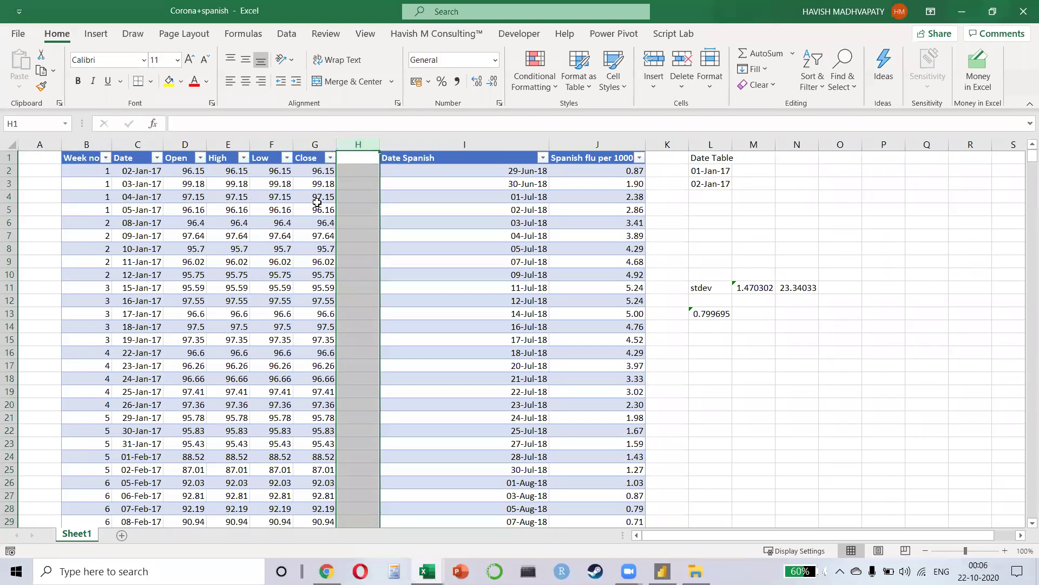
Step: Review the Date Spanish table and widen the Spanish flu per 1000 column
{"action": "left_click_drag", "start_coordinate": [81, 144], "coordinate": [322, 143]}
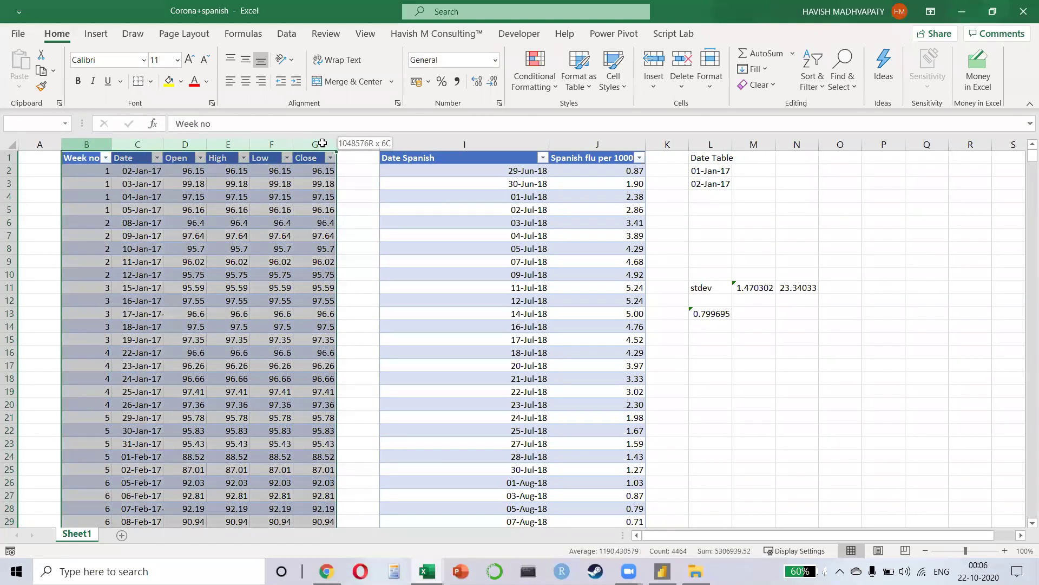
{"action": "left_click_drag", "start_coordinate": [464, 144], "coordinate": [596, 144]}
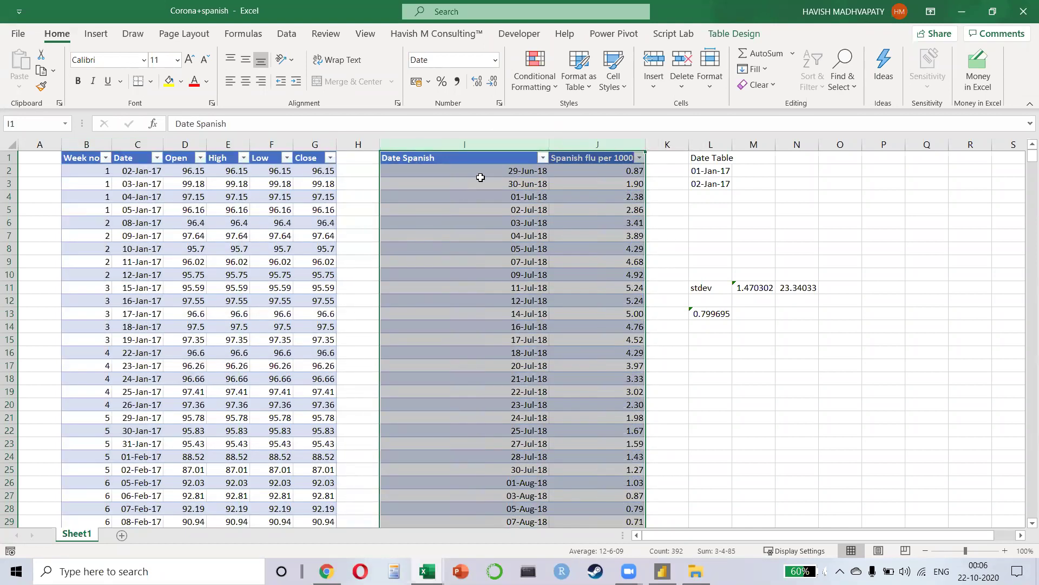
{"action": "left_click", "coordinate": [490, 172]}
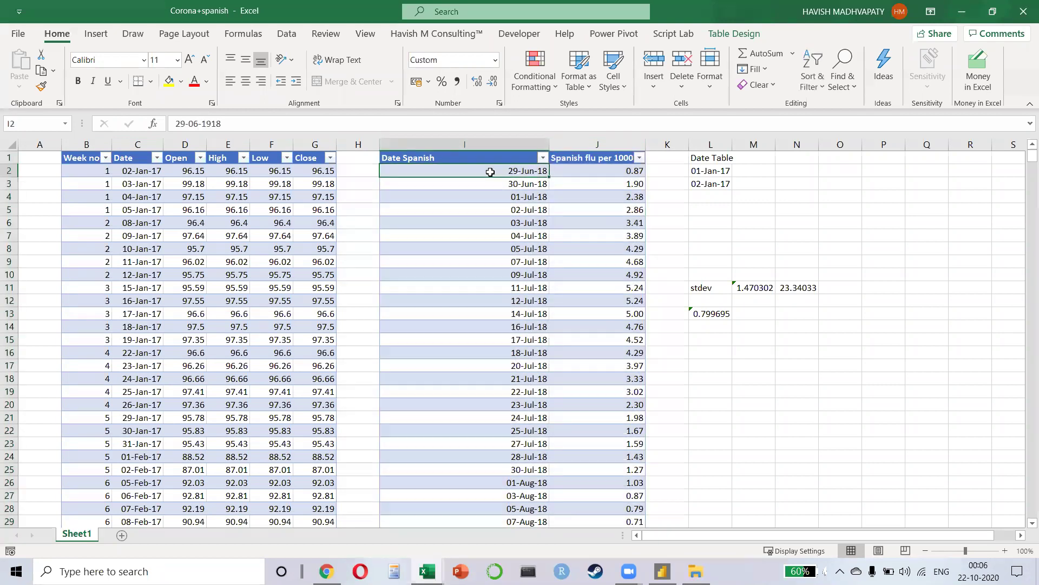
{"action": "left_click", "coordinate": [618, 176]}
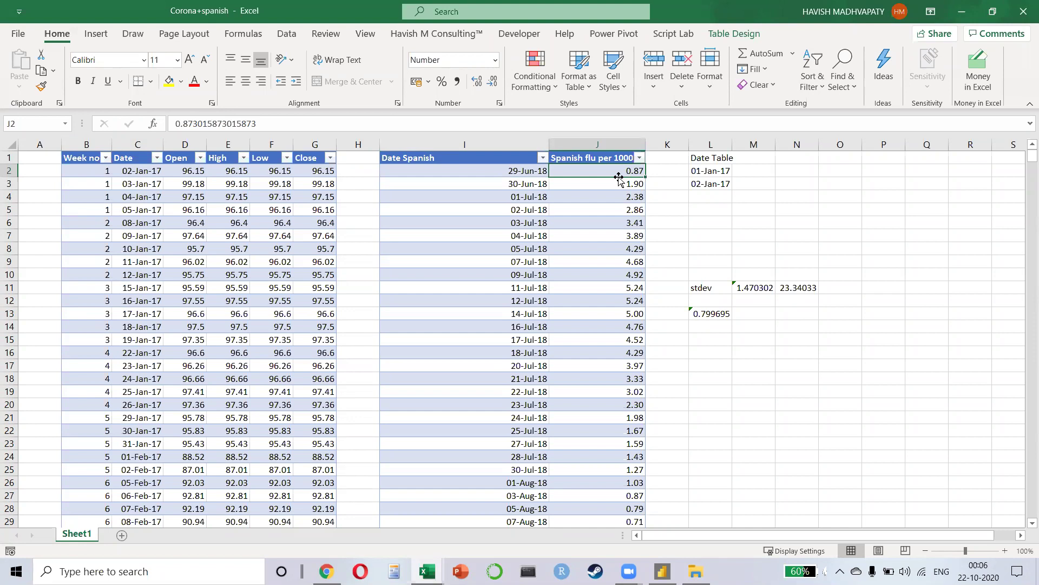
{"action": "left_click_drag", "start_coordinate": [646, 144], "coordinate": [701, 144]}
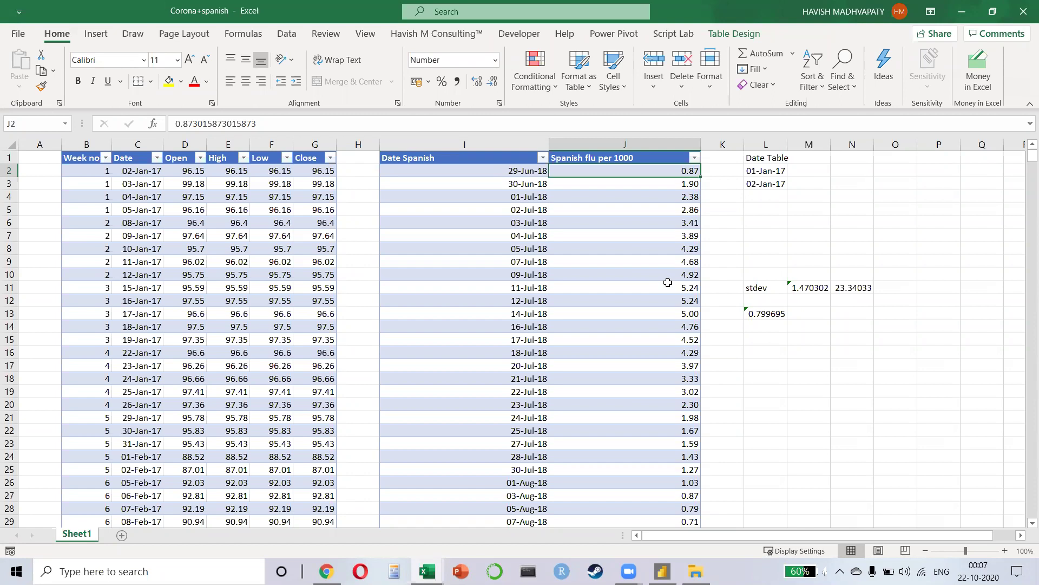
Step: Select then clear the High column data, return to the table top, and switch to File Explorer
{"action": "left_click", "coordinate": [229, 162]}
{"action": "key", "text": "ctrl+shift+Down"}
{"action": "scroll", "coordinate": [231, 416], "scroll_direction": "down", "scroll_amount": 9}
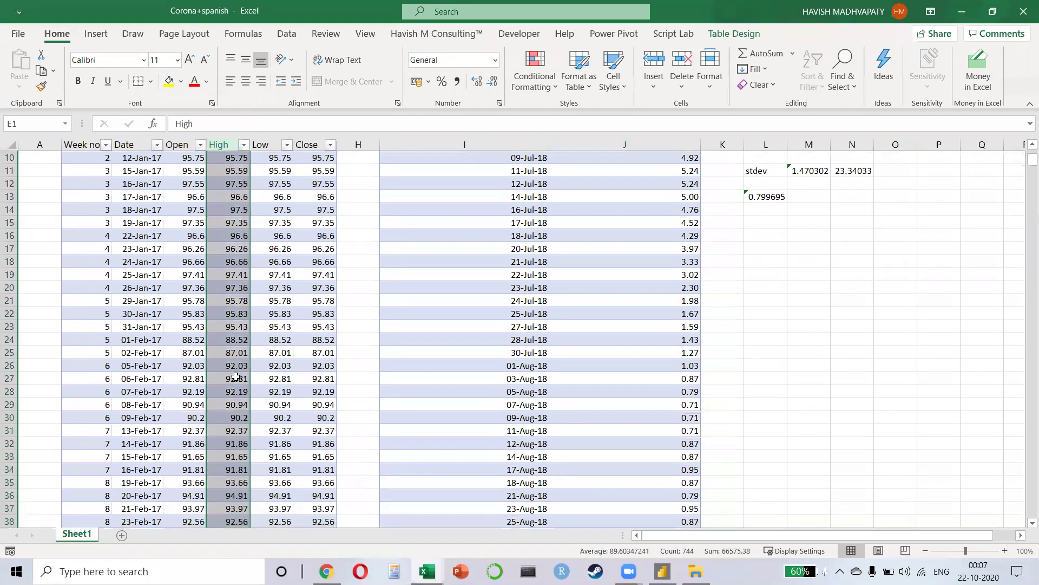
{"action": "scroll", "coordinate": [231, 415], "scroll_direction": "down", "scroll_amount": 6}
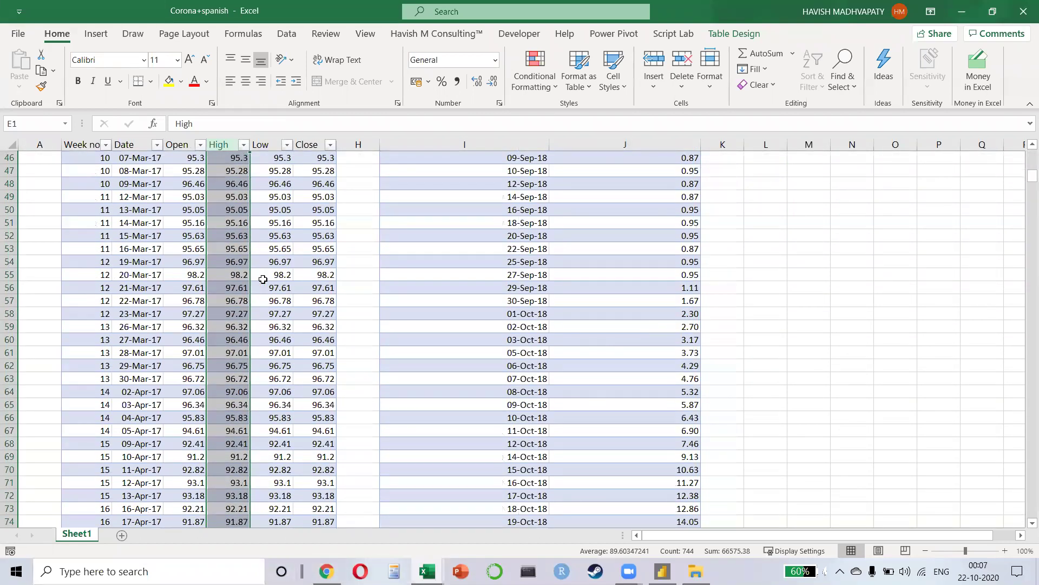
{"action": "left_click", "coordinate": [230, 365]}
{"action": "key", "text": "ctrl+Up"}
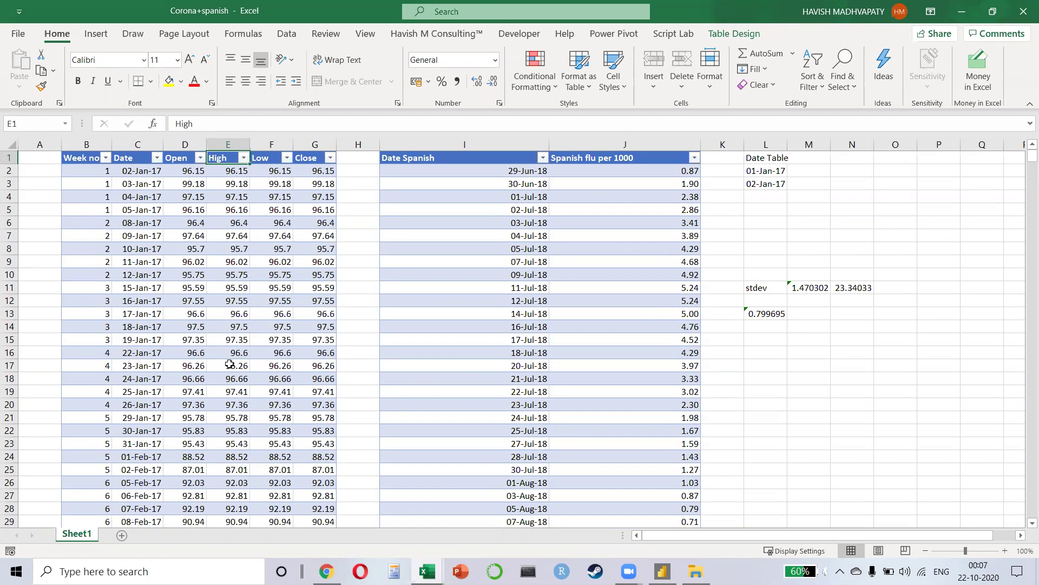
{"action": "key", "text": "alt+Tab"}
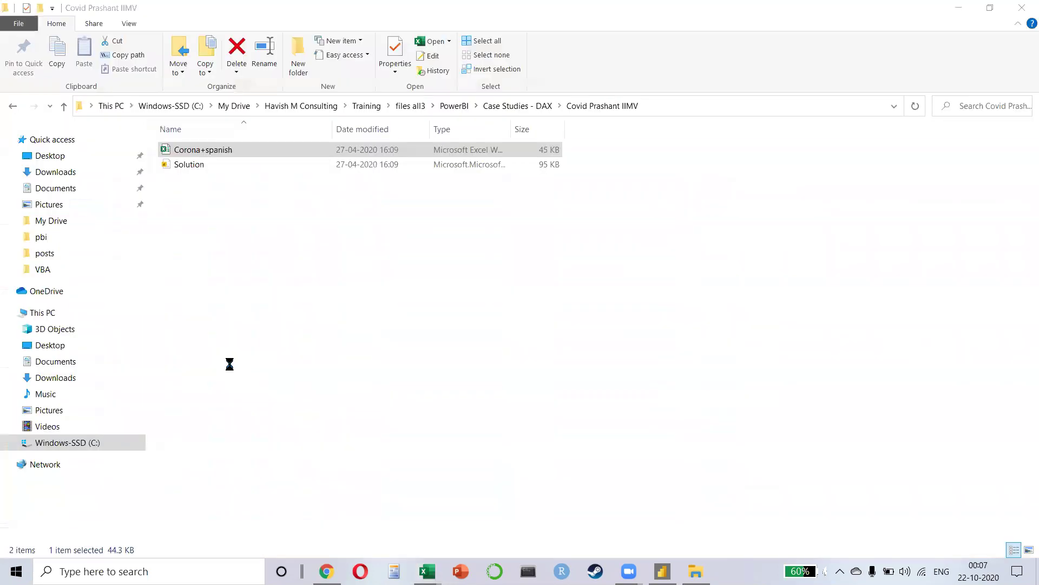
Step: Open the Solution file from the Covid Prashant IIMV folder in Power BI Desktop
{"action": "key", "text": "Down"}
{"action": "key", "text": "Return"}
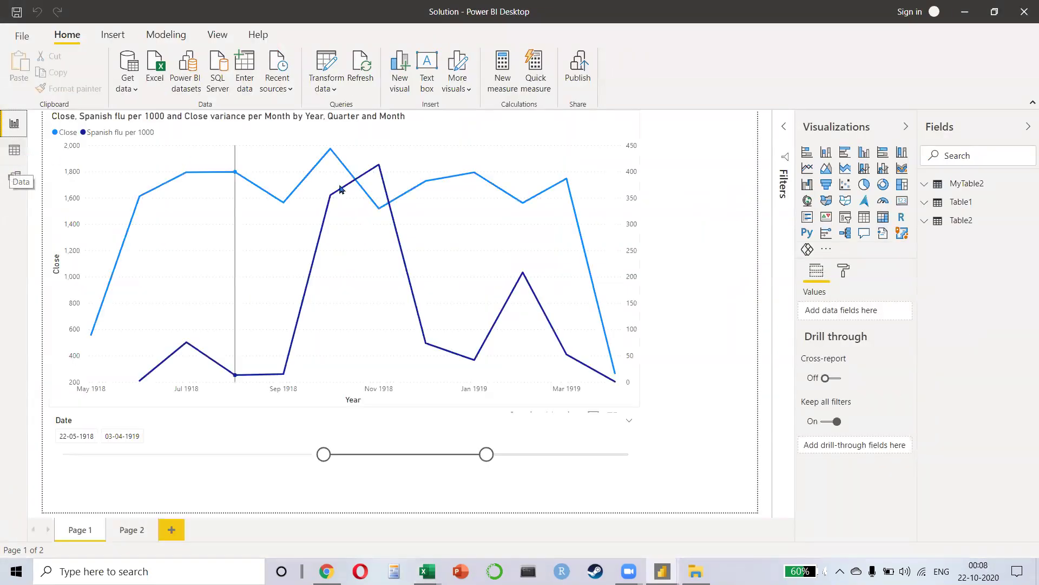
Step: Set the Date slicer range to 17-05-1918 through 15-03-1919
{"action": "left_click", "coordinate": [532, 342]}
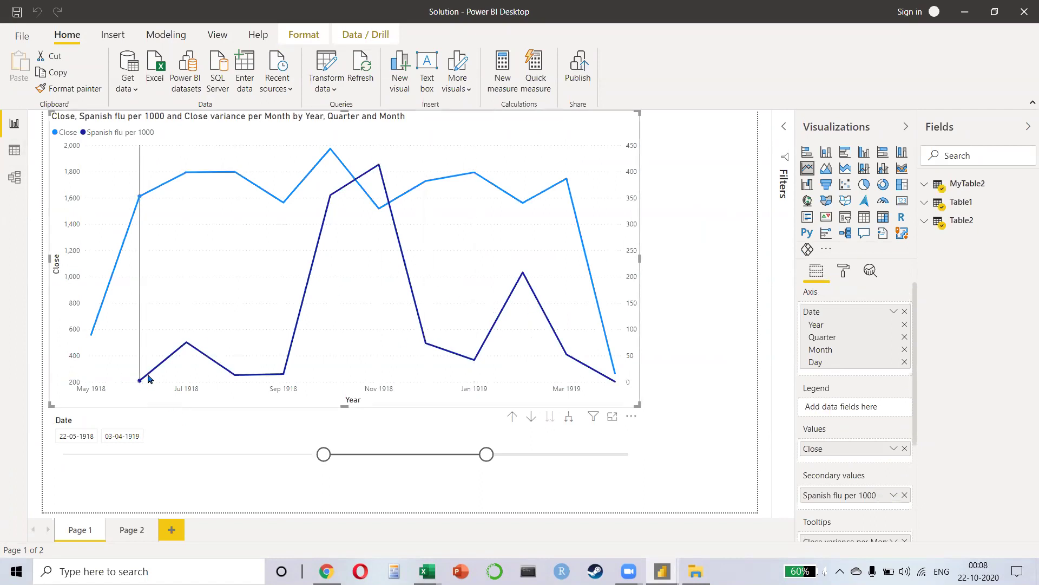
{"action": "mouse_move", "coordinate": [149, 378]}
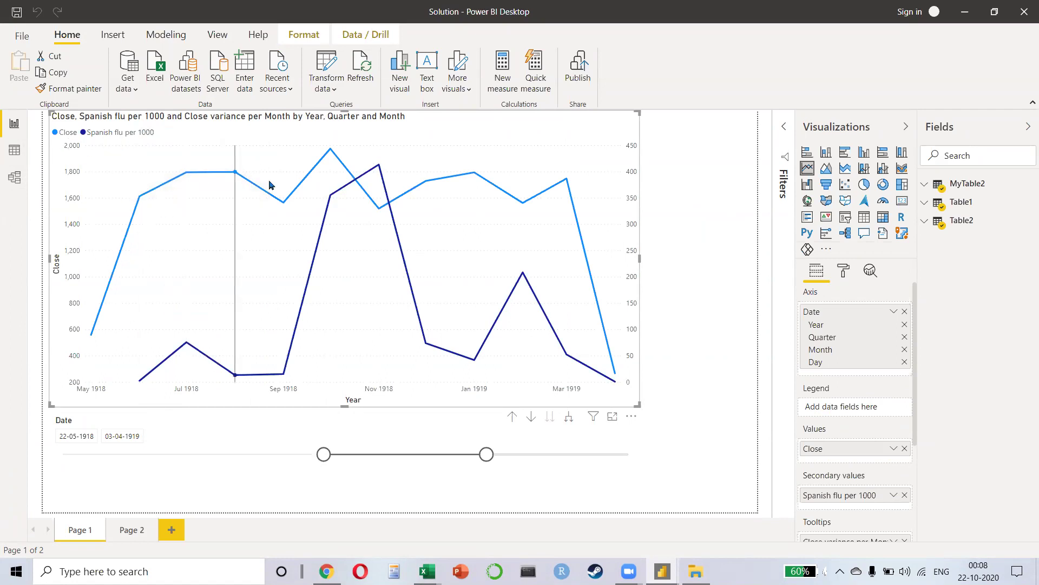
{"action": "left_click_drag", "start_coordinate": [324, 454], "coordinate": [66, 455]}
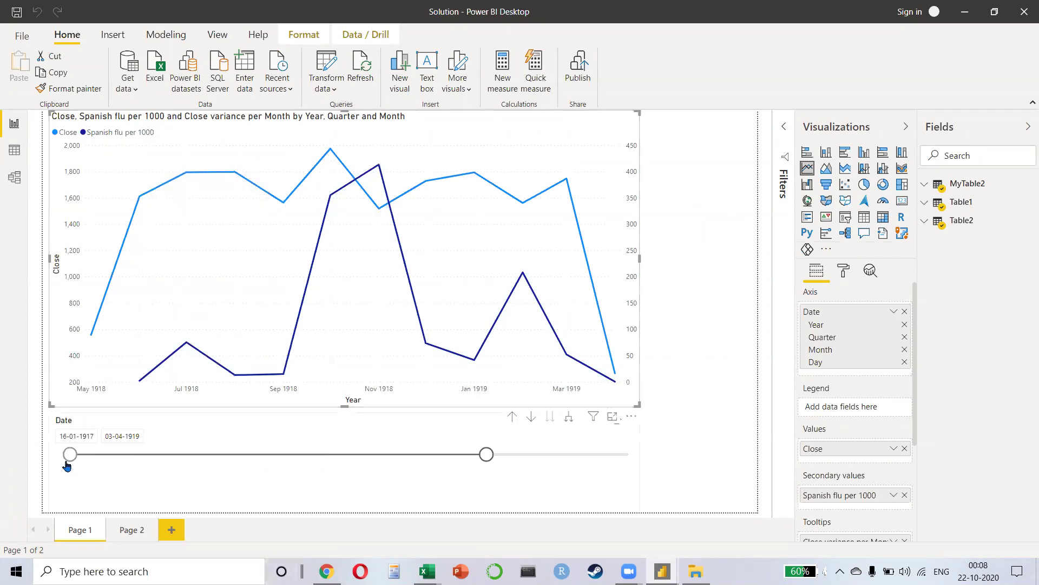
{"action": "left_click_drag", "start_coordinate": [486, 454], "coordinate": [622, 453]}
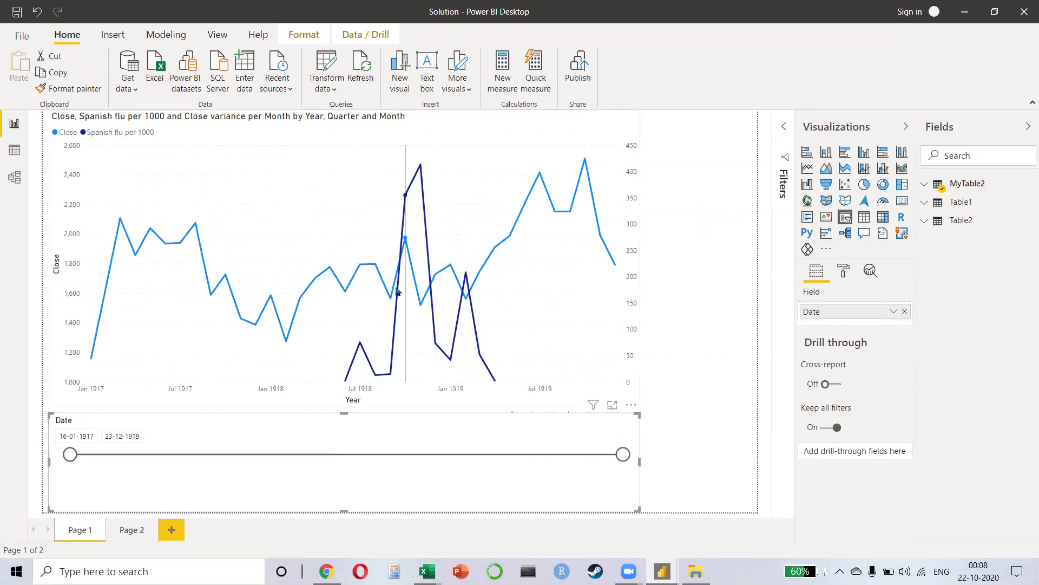
{"action": "left_click_drag", "start_coordinate": [70, 454], "coordinate": [322, 459]}
{"action": "left_click_drag", "start_coordinate": [628, 459], "coordinate": [478, 455]}
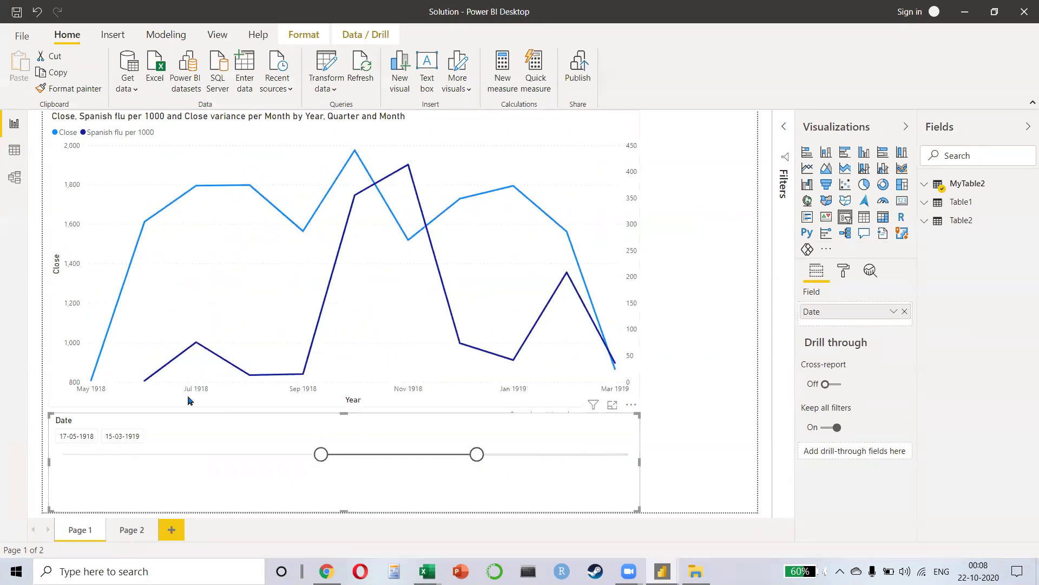
Step: Expand the Close vs Spanish flu line chart down to day level, then close the report
{"action": "mouse_move", "coordinate": [136, 377]}
{"action": "mouse_move", "coordinate": [386, 266]}
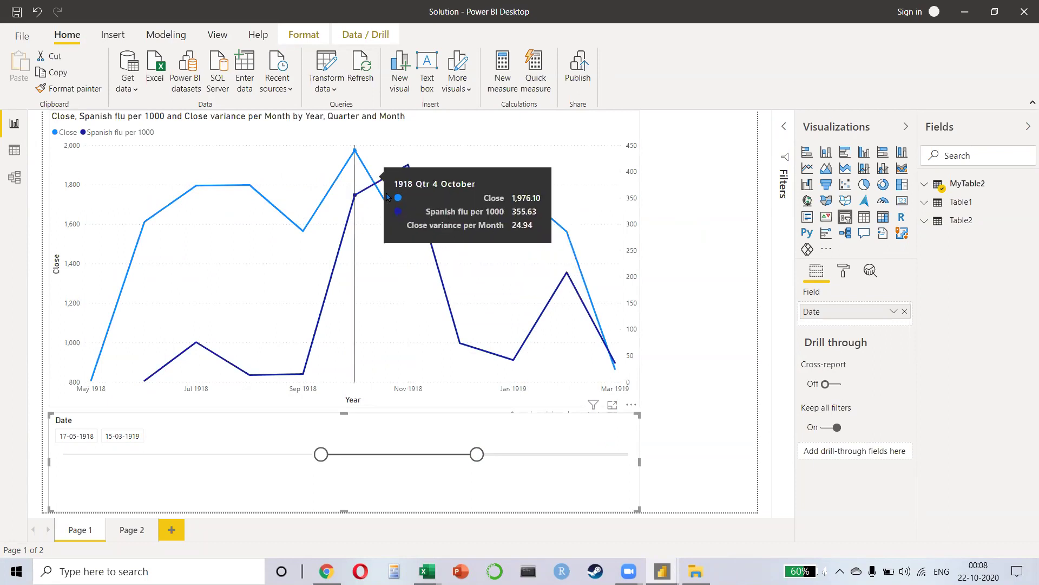
{"action": "left_click", "coordinate": [447, 164]}
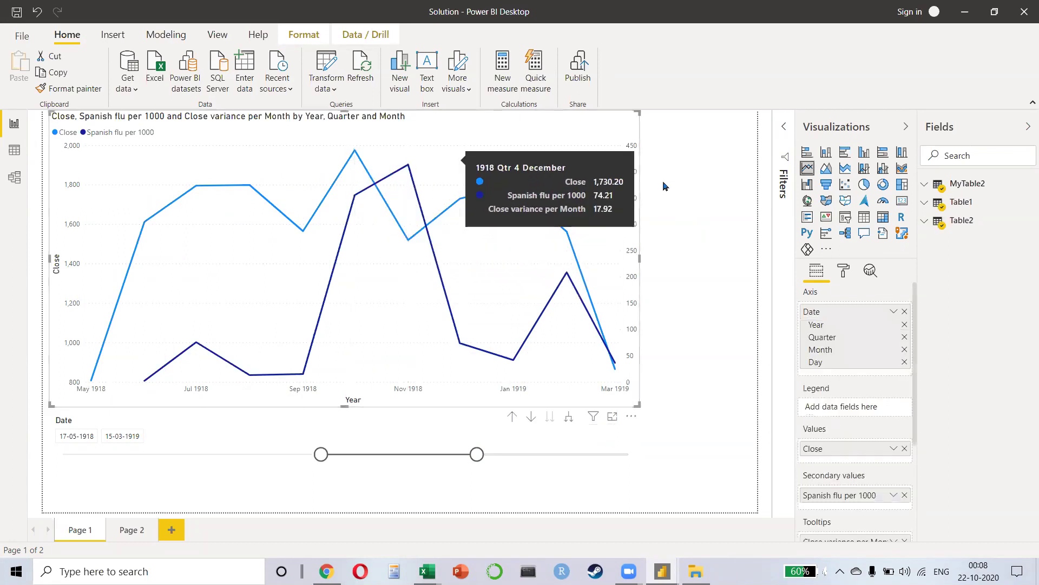
{"action": "left_click", "coordinate": [564, 418]}
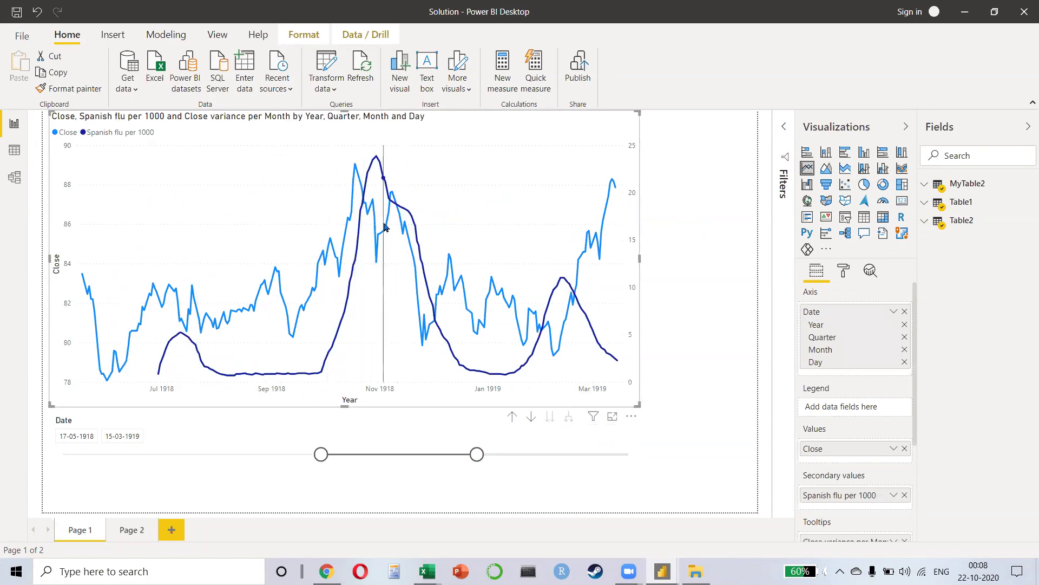
{"action": "mouse_move", "coordinate": [380, 176]}
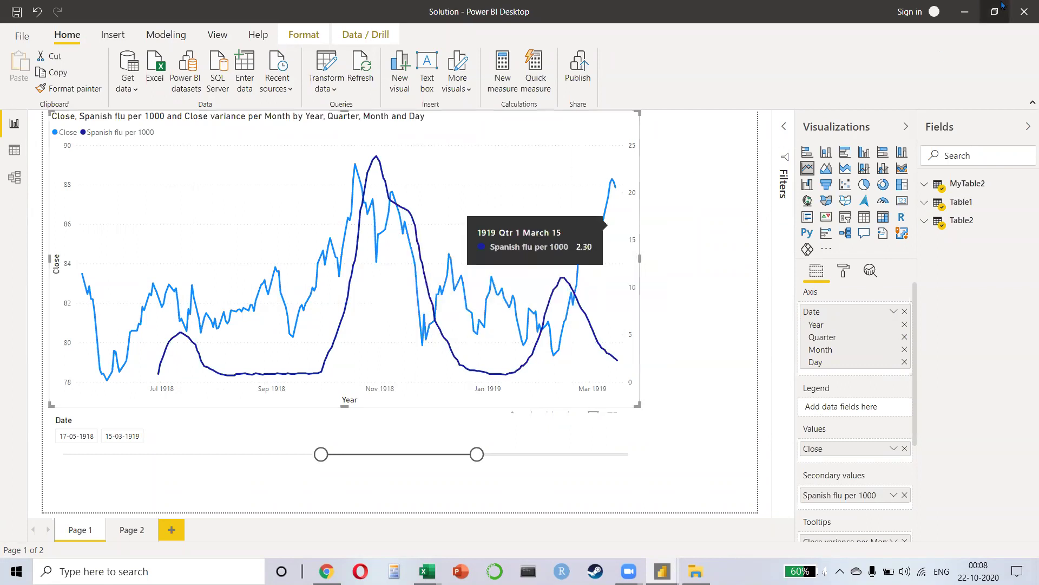
{"action": "left_click", "coordinate": [1015, 20]}
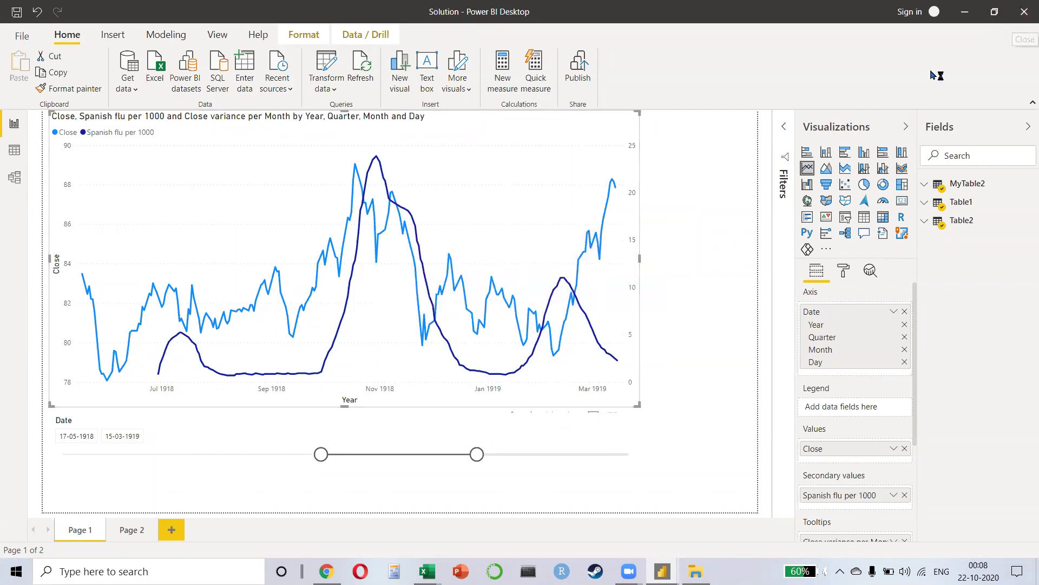
Step: Discard the Solution report changes and return to the Corona+spanish workbook's 09-Jul-18 cell
{"action": "left_click", "coordinate": [575, 305]}
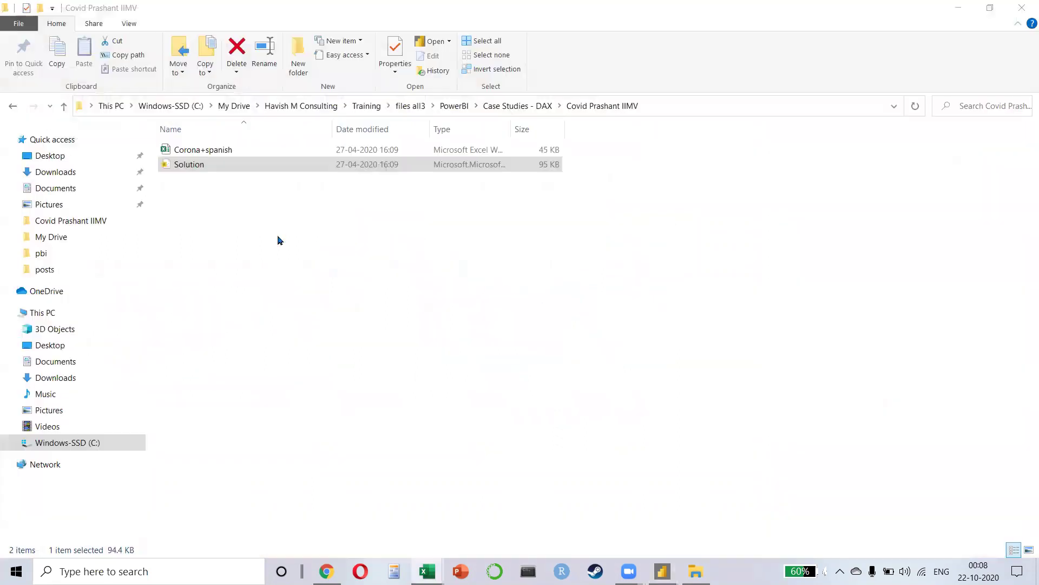
{"action": "key", "text": "alt+Tab"}
{"action": "key", "text": "alt+Tab"}
{"action": "key", "text": "alt+Tab"}
{"action": "key", "text": "alt+Tab"}
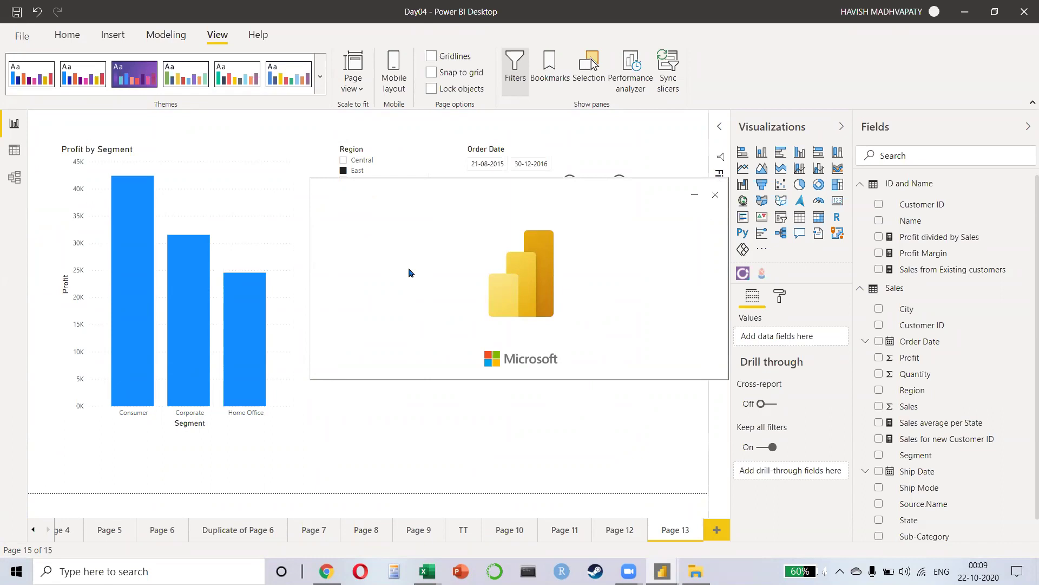
{"action": "key", "text": "alt+Tab"}
{"action": "key", "text": "Tab"}
{"action": "key", "text": "Tab"}
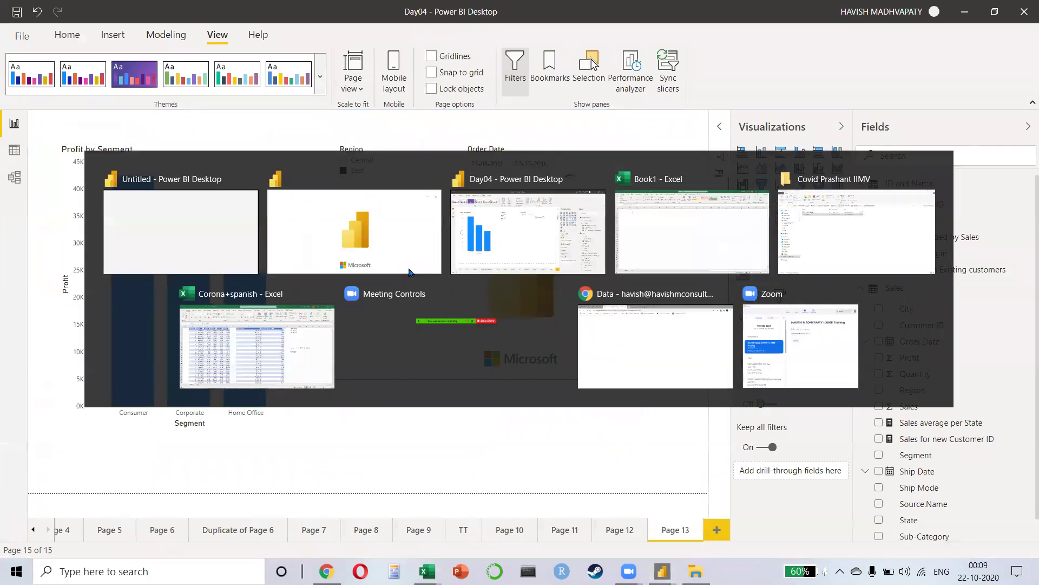
{"action": "key", "text": "Escape"}
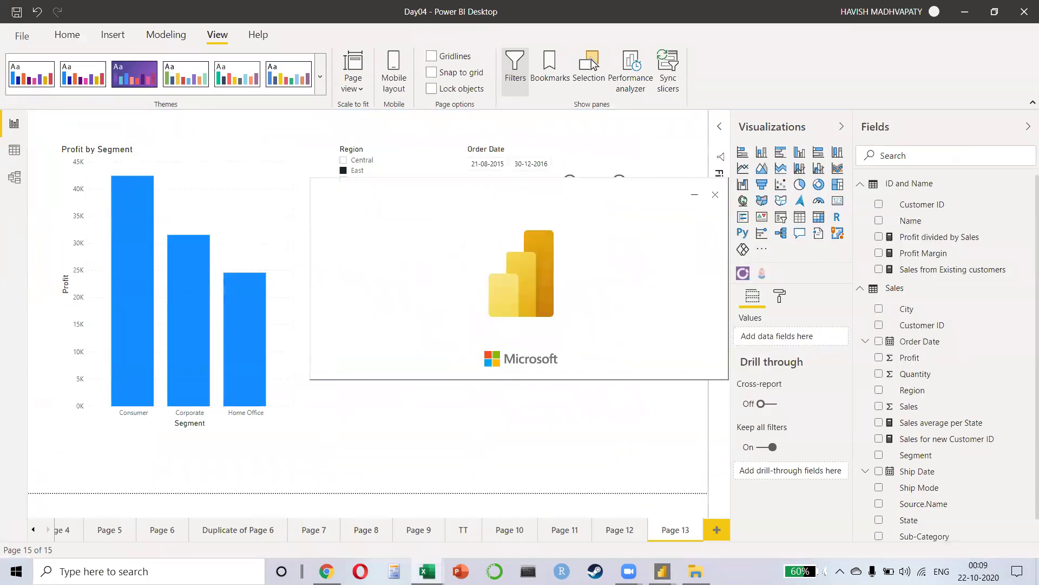
{"action": "key", "text": "alt+Tab"}
{"action": "left_click", "coordinate": [472, 265]}
{"action": "left_click", "coordinate": [473, 274]}
Step: Select the Date Table entries L2:L22 and column M, then switch to the untitled Power BI report
{"action": "left_click", "coordinate": [767, 172]}
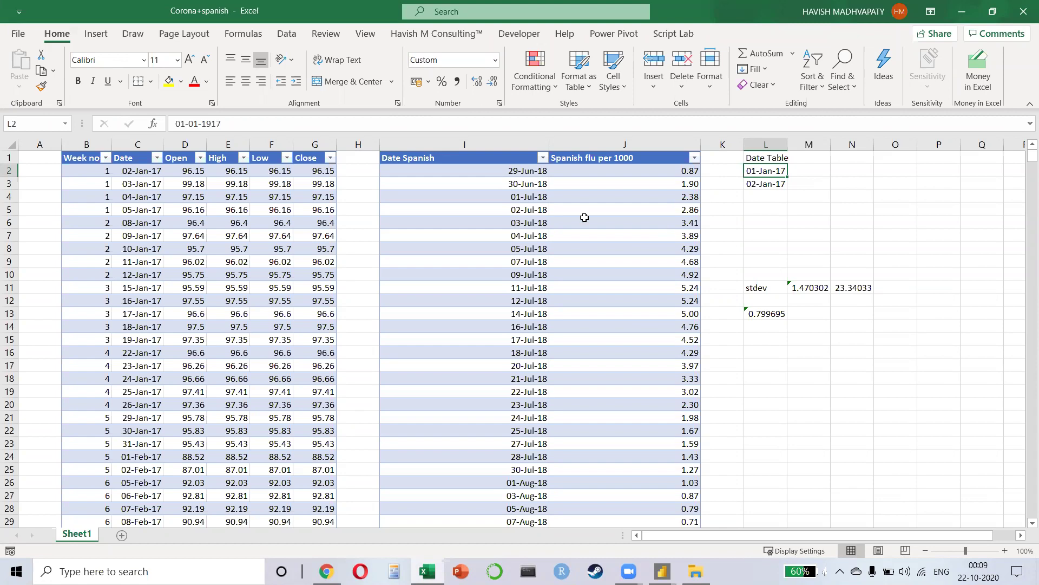
{"action": "left_click_drag", "start_coordinate": [758, 168], "coordinate": [768, 427]}
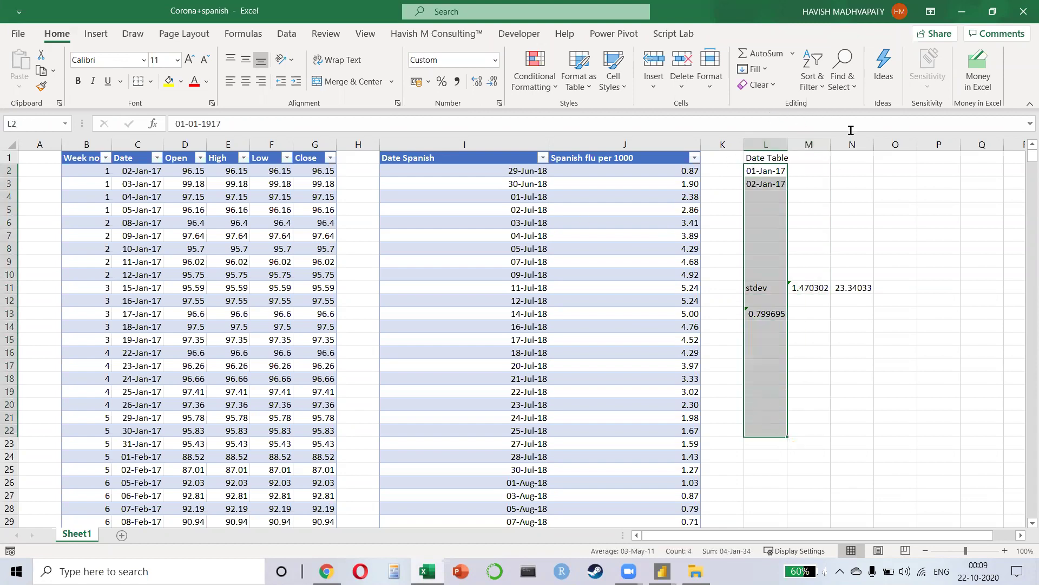
{"action": "left_click", "coordinate": [809, 144]}
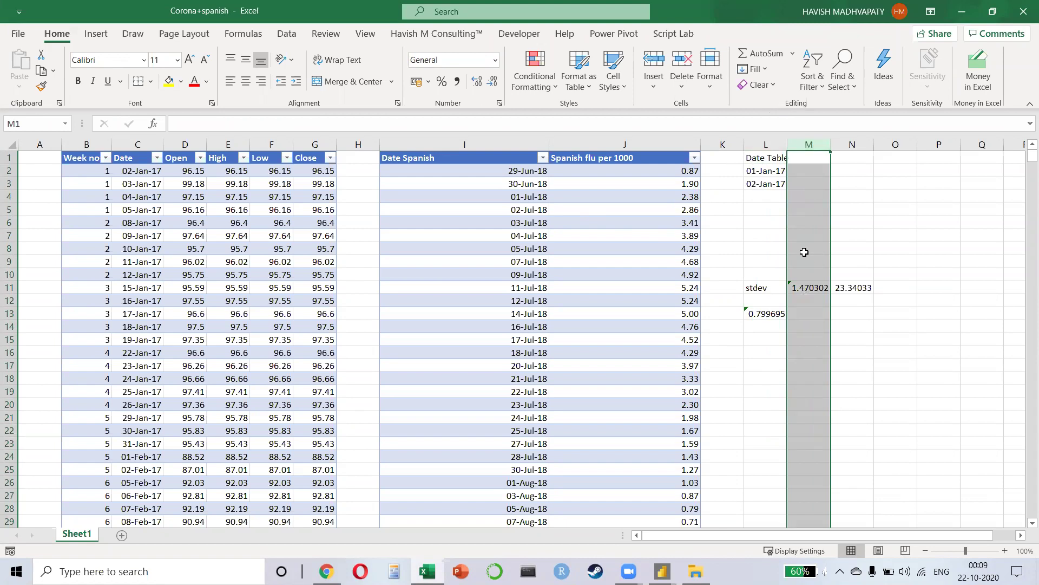
{"action": "key", "text": "alt+Tab"}
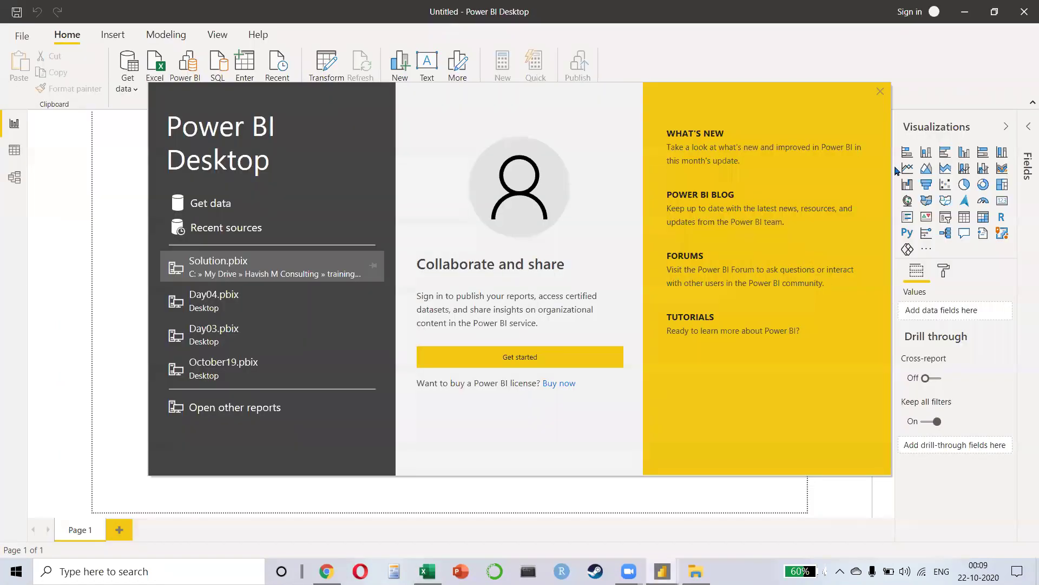
Step: Dismiss the welcome screen and import Corona+spanish.xlsx from the Covid Prashant IIMV folder via Excel
{"action": "left_click", "coordinate": [880, 92]}
{"action": "key", "text": "alt+Tab"}
{"action": "key", "text": "alt+Tab"}
{"action": "key", "text": "alt+Tab"}
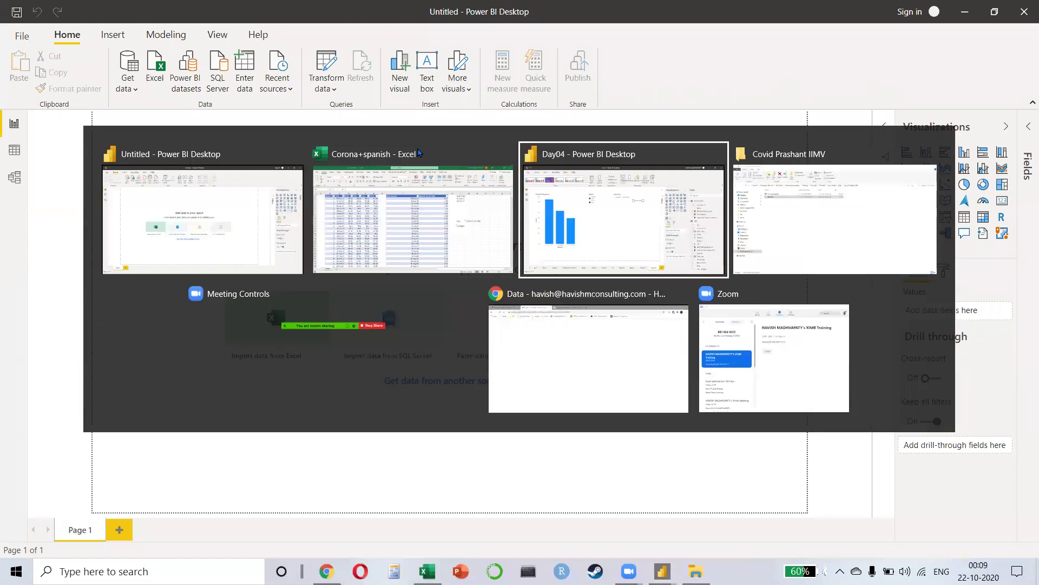
{"action": "key", "text": "alt+Tab"}
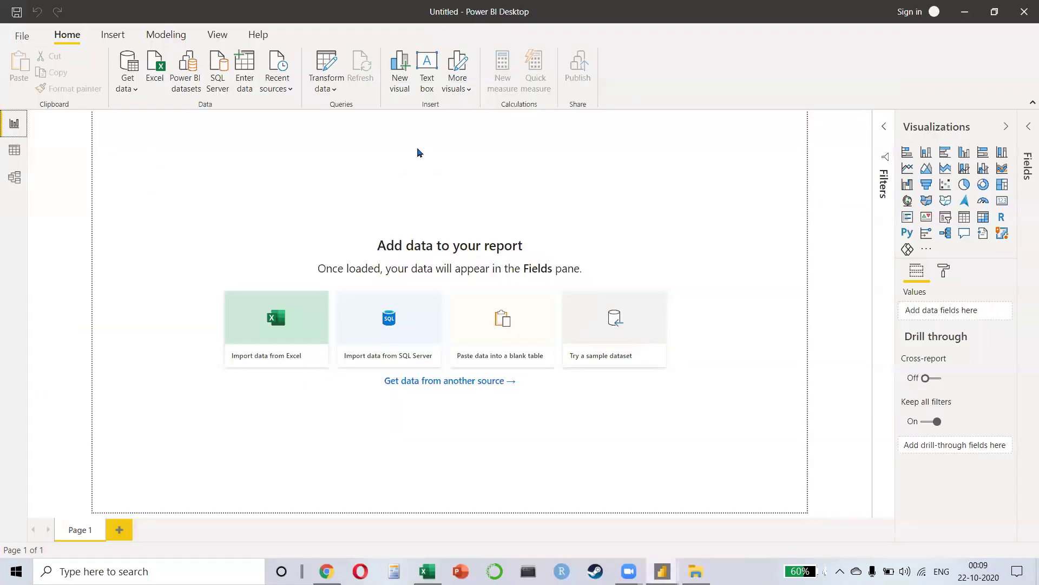
{"action": "left_click", "coordinate": [157, 75]}
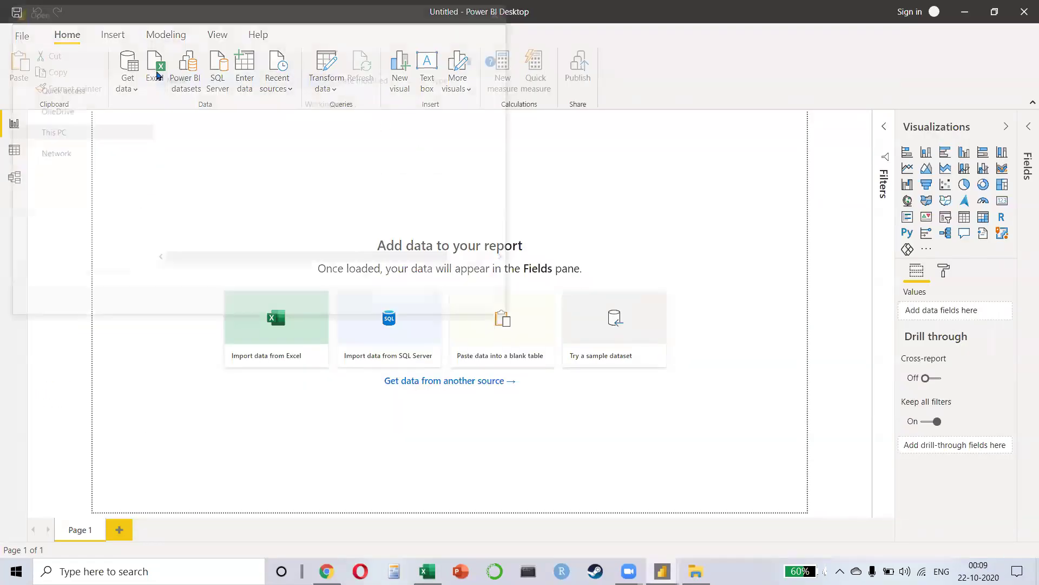
{"action": "left_click", "coordinate": [240, 35]}
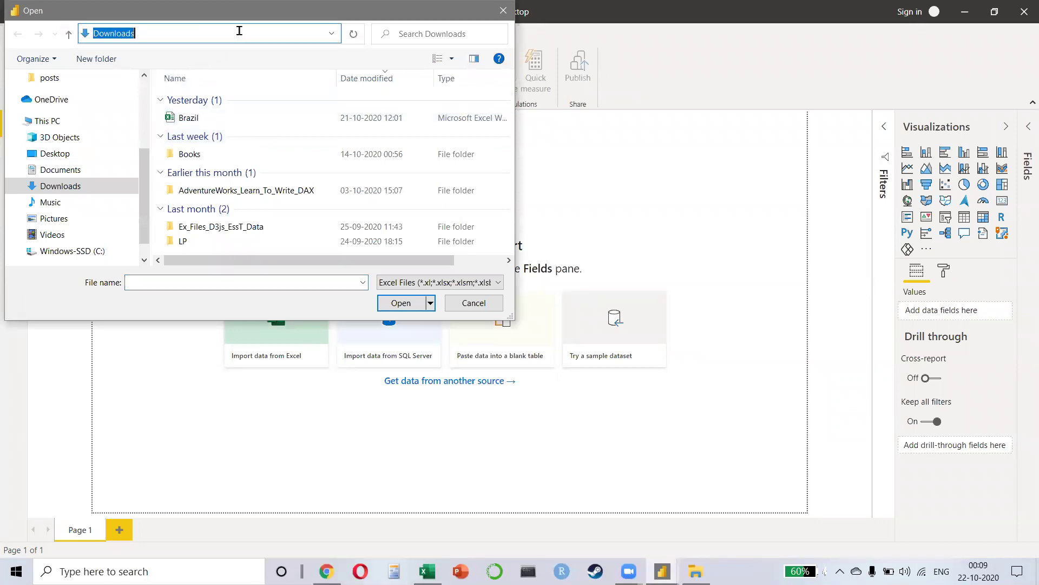
{"action": "key", "text": "ctrl+v"}
{"action": "key", "text": "Return"}
{"action": "left_click", "coordinate": [207, 99]}
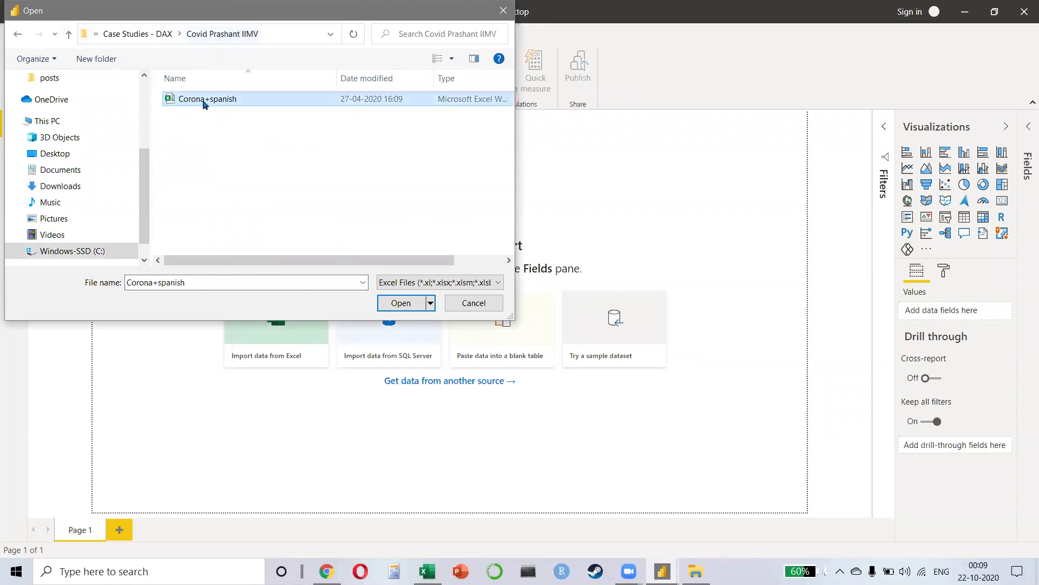
{"action": "left_click", "coordinate": [401, 302]}
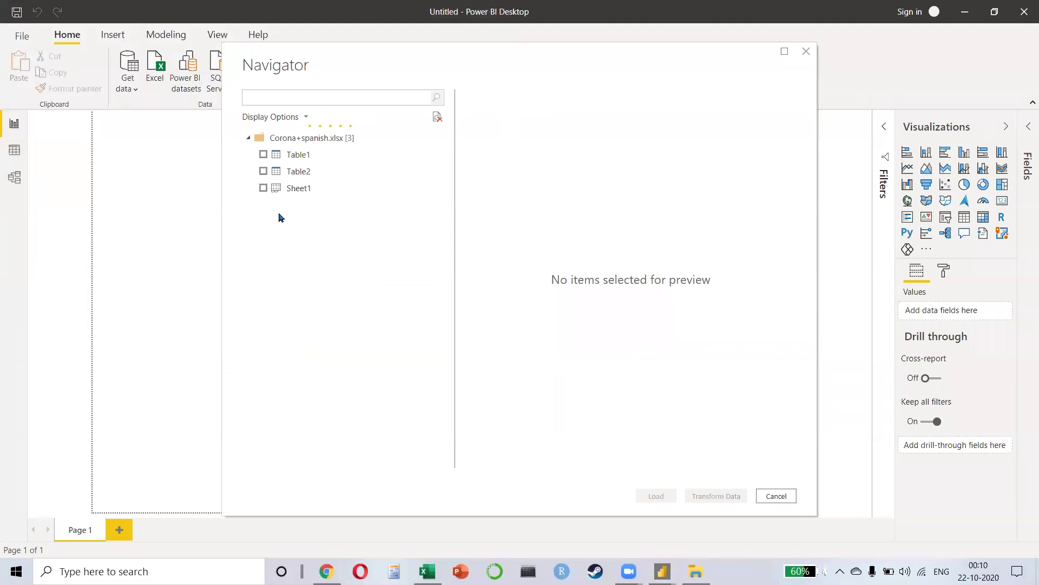
{"action": "left_click", "coordinate": [263, 154]}
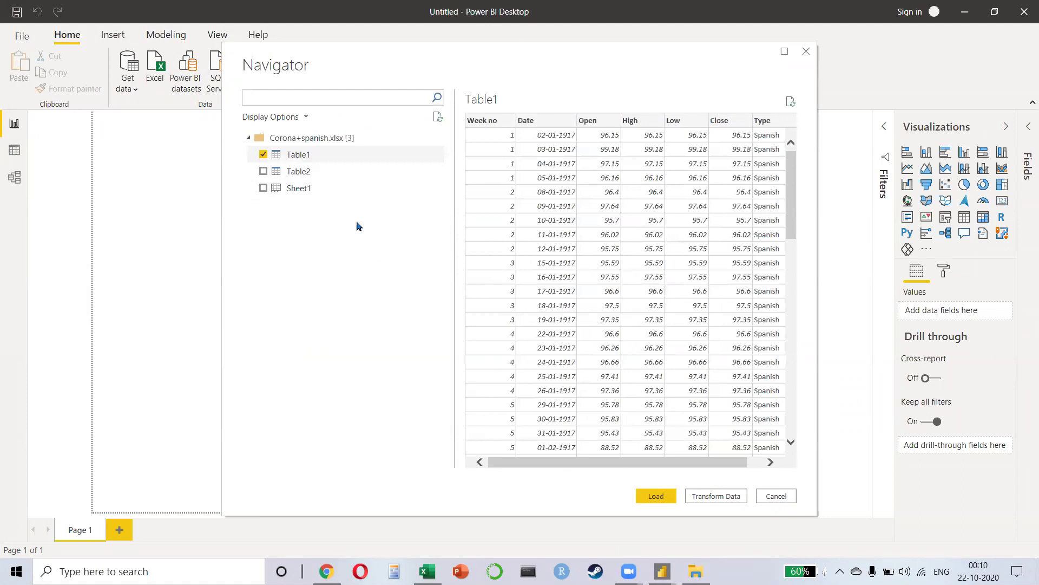
{"action": "left_click", "coordinate": [265, 176]}
{"action": "left_click", "coordinate": [263, 172]}
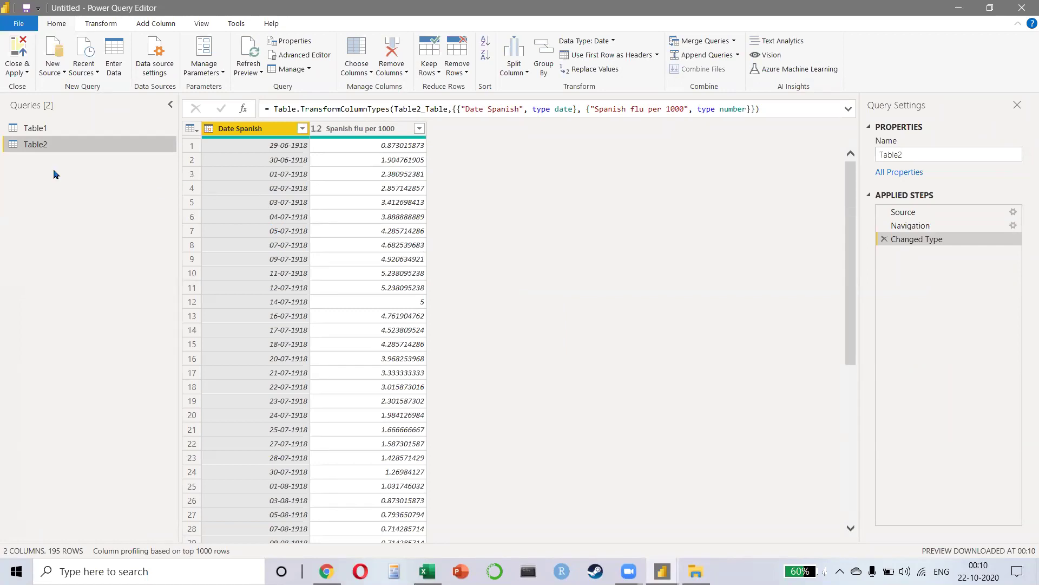
{"action": "left_click", "coordinate": [56, 132]}
{"action": "left_click", "coordinate": [60, 145]}
{"action": "left_click", "coordinate": [18, 50]}
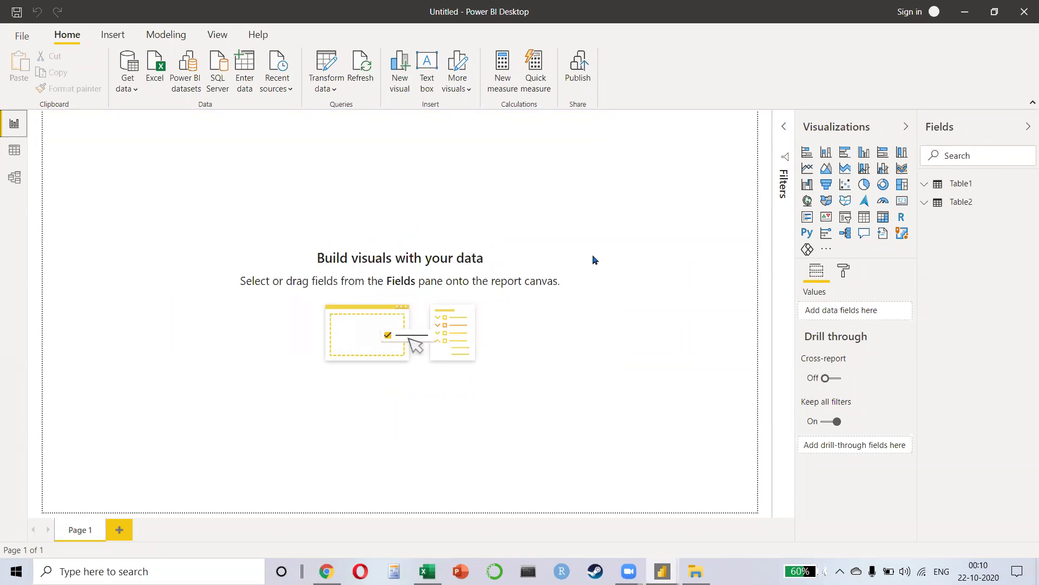
{"action": "key", "text": "alt+Tab"}
{"action": "key", "text": "alt+Tab"}
{"action": "key", "text": "alt+Tab"}
{"action": "key", "text": "alt+Tab"}
{"action": "key", "text": "alt+Tab"}
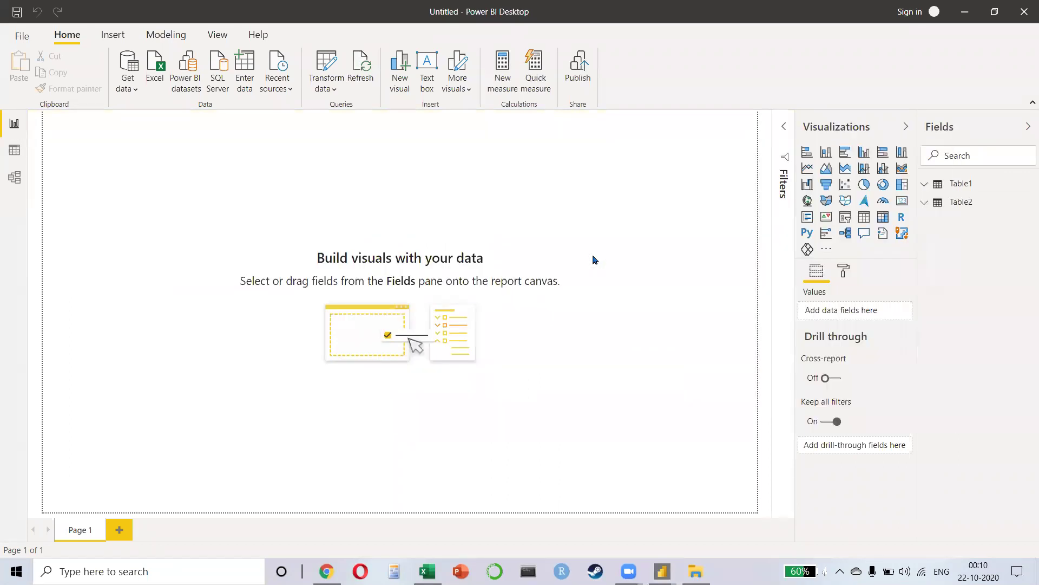
Step: Search Google for 'date table in power bi' in a new tab
{"action": "key", "text": "ctrl+t"}
{"action": "type", "text": "date table"}
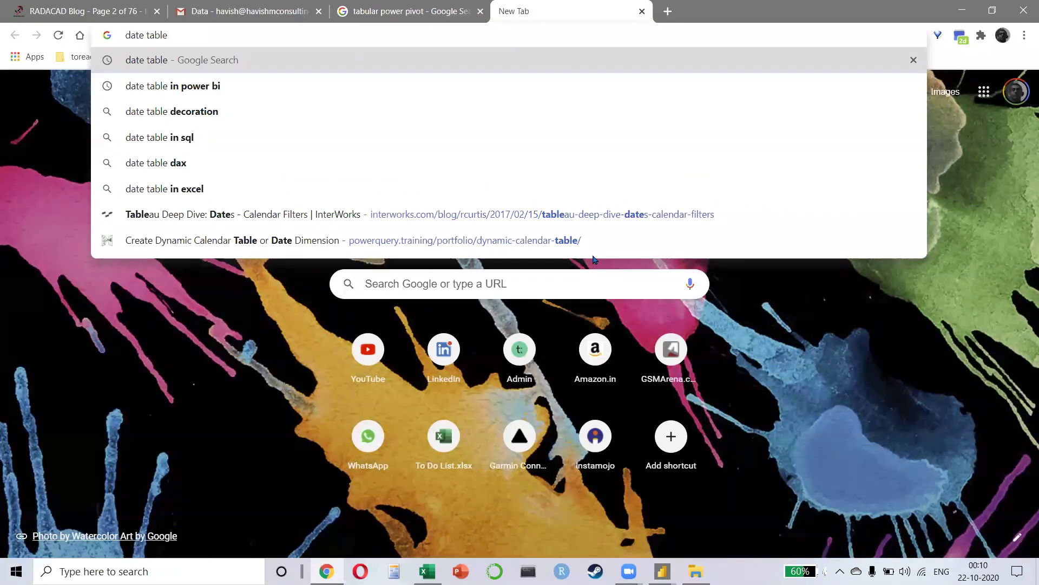
{"action": "key", "text": "Down"}
{"action": "key", "text": "Return"}
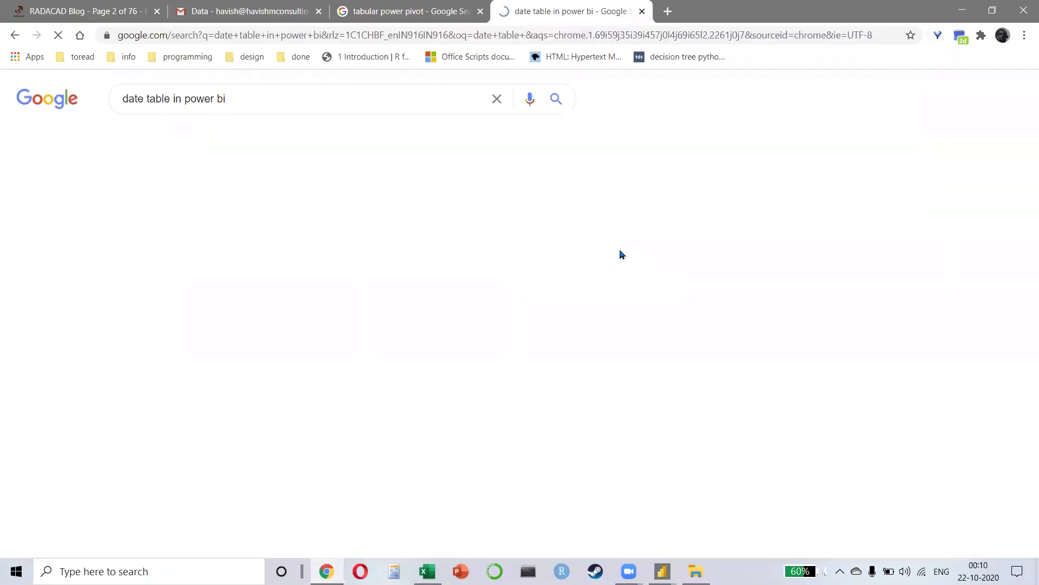
Step: Highlight the result titles down to the Microsoft Docs result, then return to Power BI Desktop
{"action": "left_click_drag", "start_coordinate": [102, 210], "coordinate": [503, 208]}
{"action": "left_click_drag", "start_coordinate": [115, 301], "coordinate": [464, 301]}
{"action": "left_click_drag", "start_coordinate": [114, 411], "coordinate": [485, 399]}
{"action": "triple_click", "coordinate": [485, 399]}
{"action": "scroll", "coordinate": [393, 343], "scroll_direction": "down", "scroll_amount": 1}
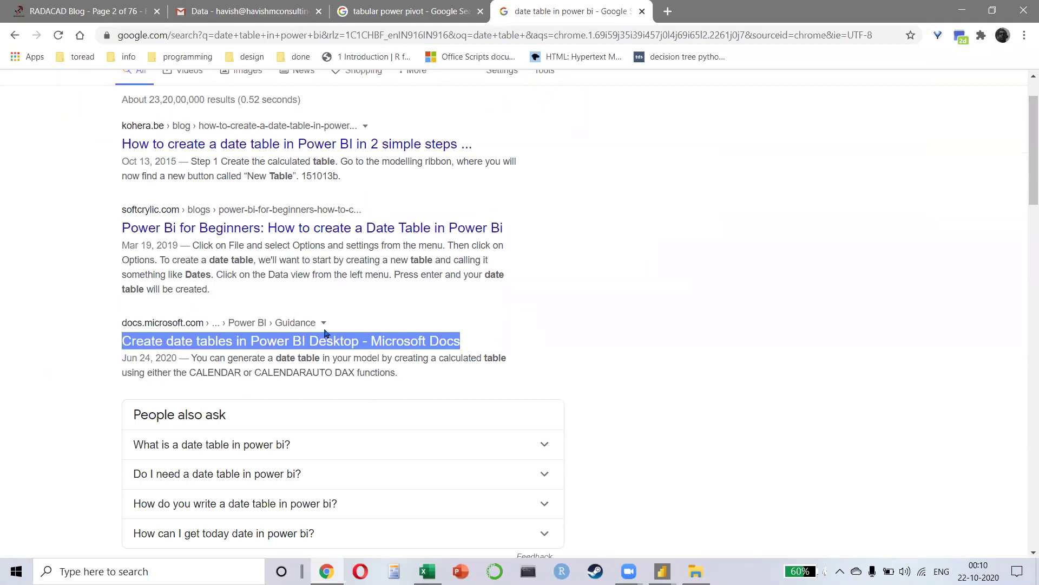
{"action": "key", "text": "alt+Tab"}
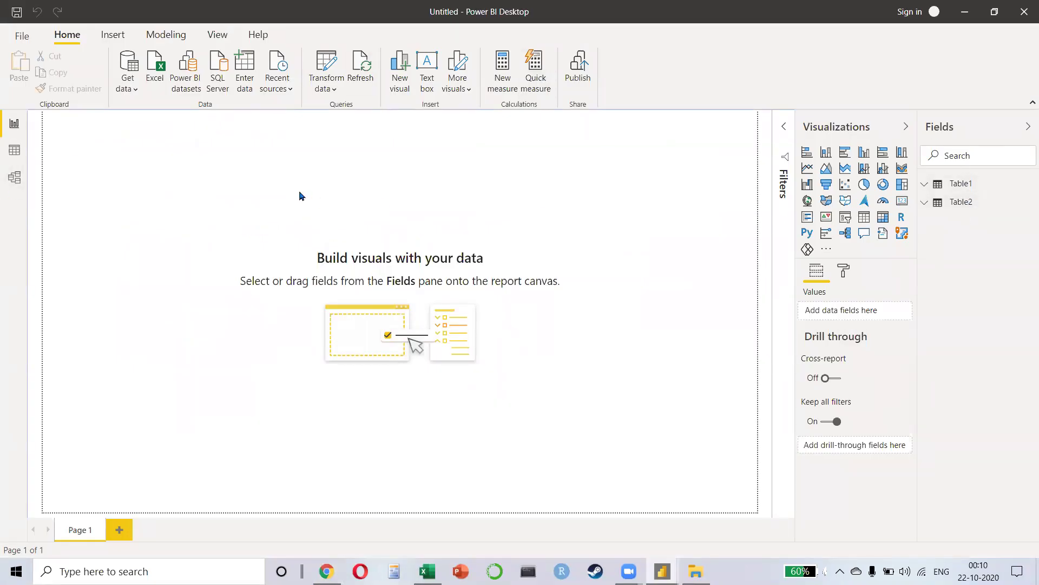
Step: Check Table1 and Table2 in Model and Data views, then start a new calculated table
{"action": "left_click", "coordinate": [9, 158]}
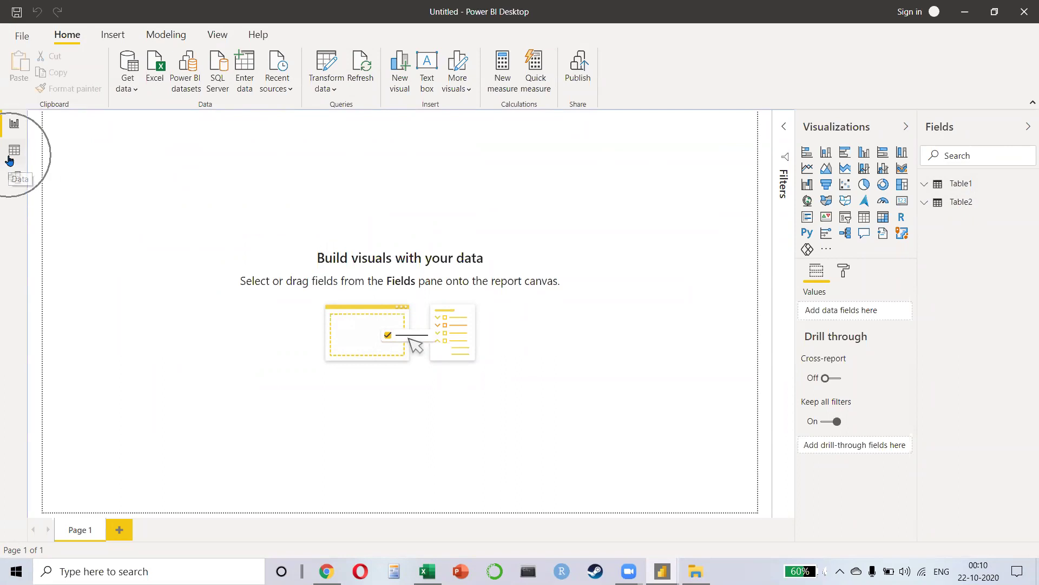
{"action": "left_click", "coordinate": [13, 152]}
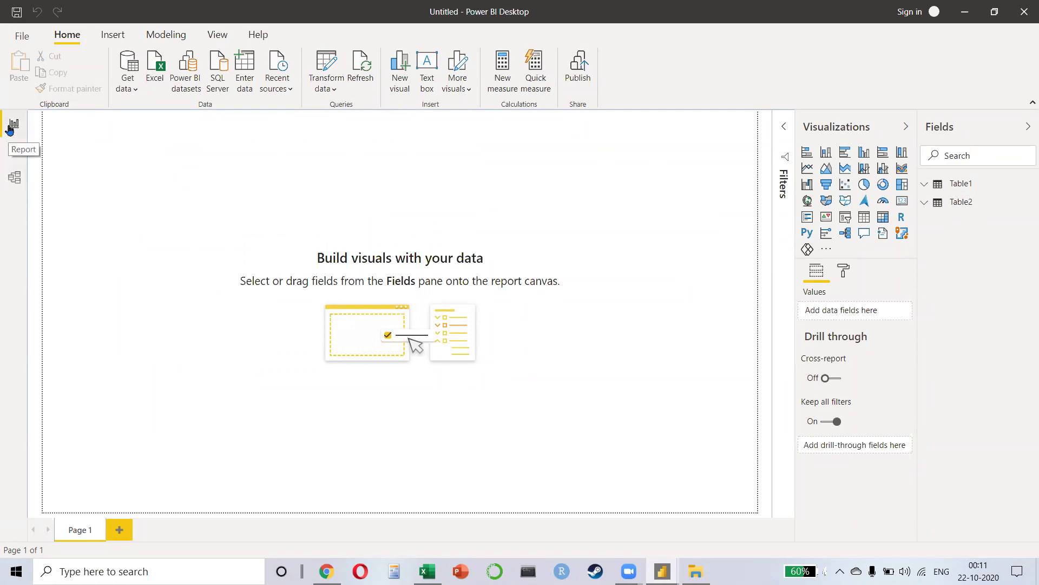
{"action": "left_click", "coordinate": [16, 177]}
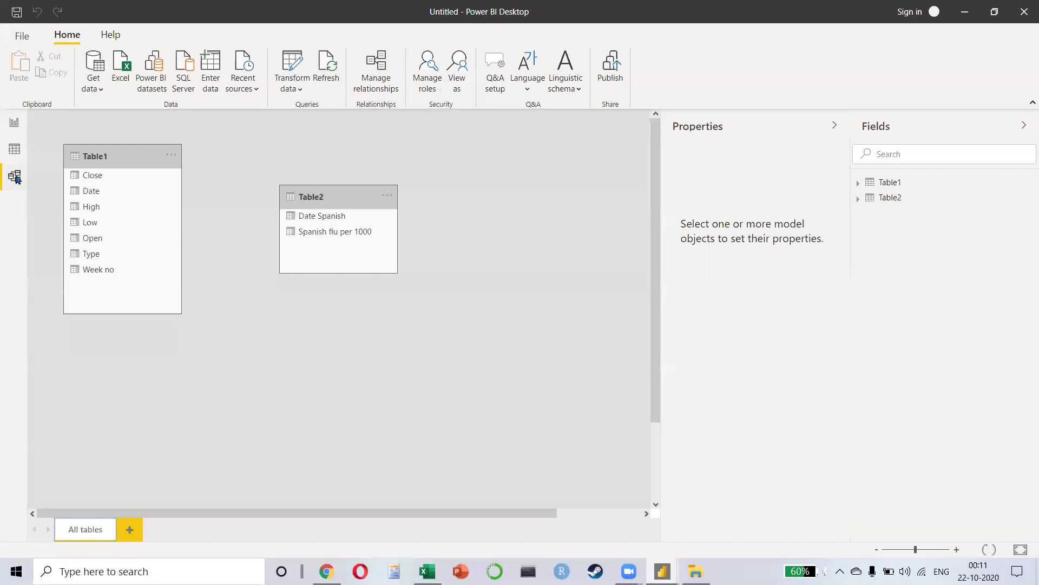
{"action": "left_click", "coordinate": [12, 150]}
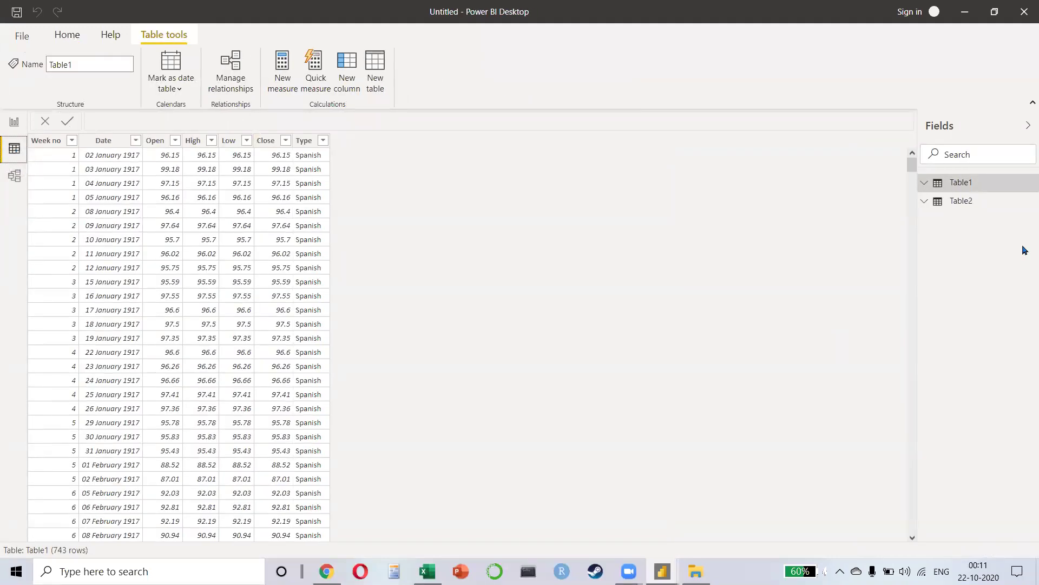
{"action": "left_click", "coordinate": [382, 89]}
{"action": "left_click", "coordinate": [382, 90]}
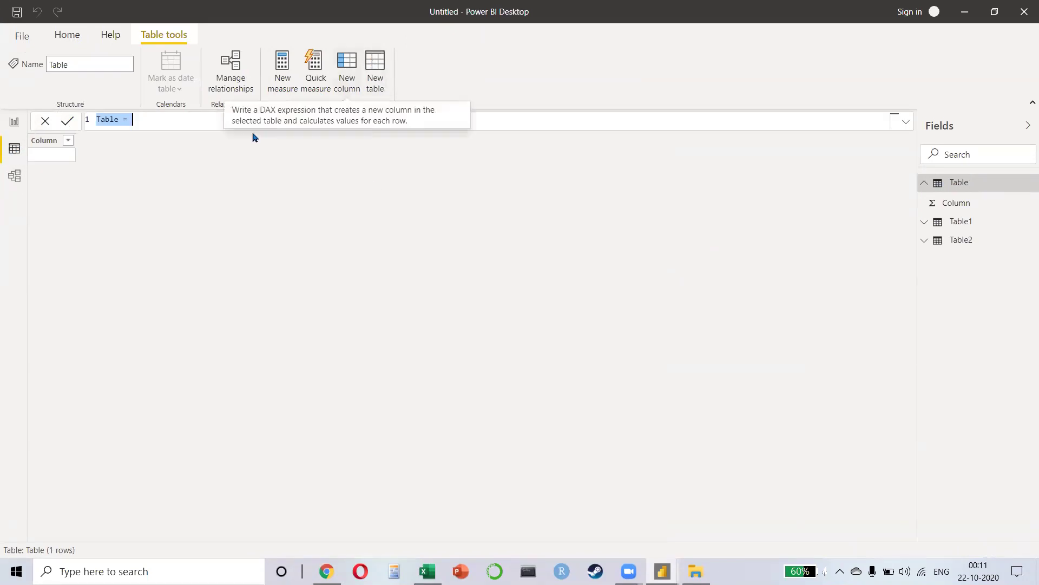
Step: Create the calculated Date Table with the formula CALENDARAUTO()
{"action": "left_click", "coordinate": [219, 121]}
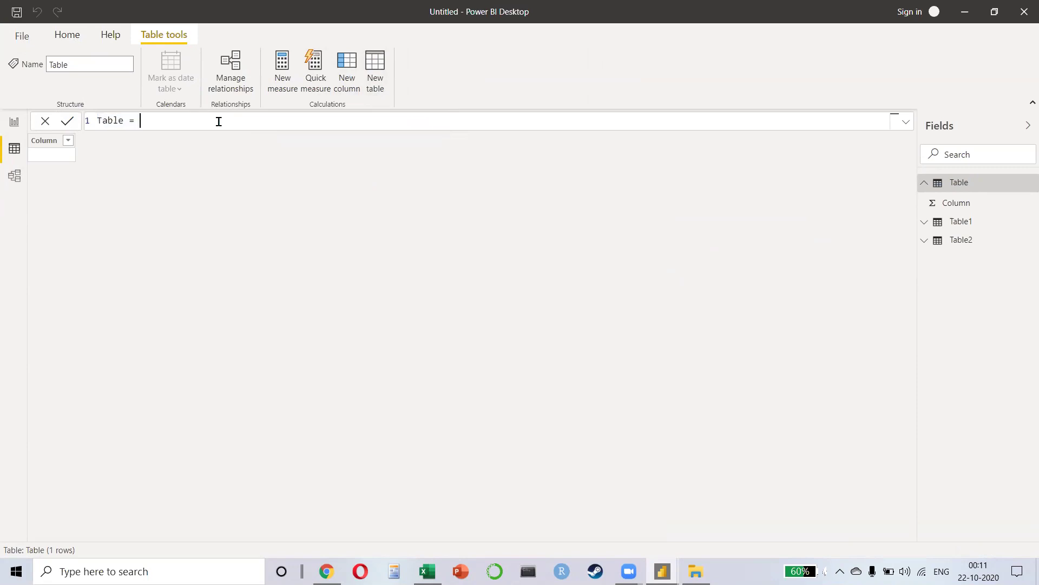
{"action": "key", "text": "ctrl+shift+Left"}
{"action": "type", "text": "Date Ta"}
{"action": "key", "text": "BackSpace"}
{"action": "key", "text": "BackSpace"}
{"action": "type", "text": "Tabl"}
{"action": "type", "text": "le "}
{"action": "type", "text": "calen"}
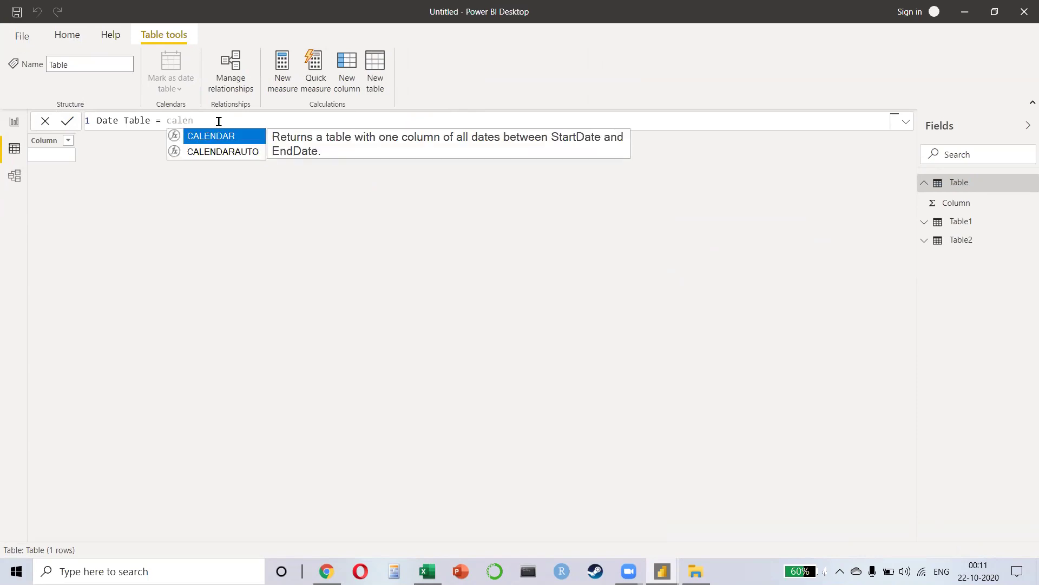
{"action": "key", "text": "Down"}
{"action": "key", "text": "Tab"}
{"action": "type", "text": ")"}
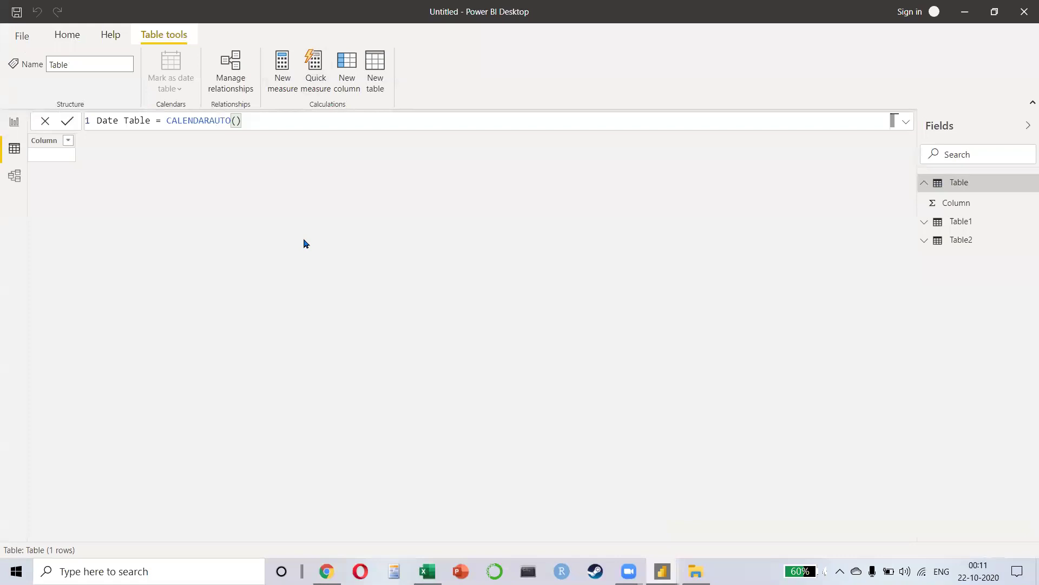
{"action": "key", "text": "Return"}
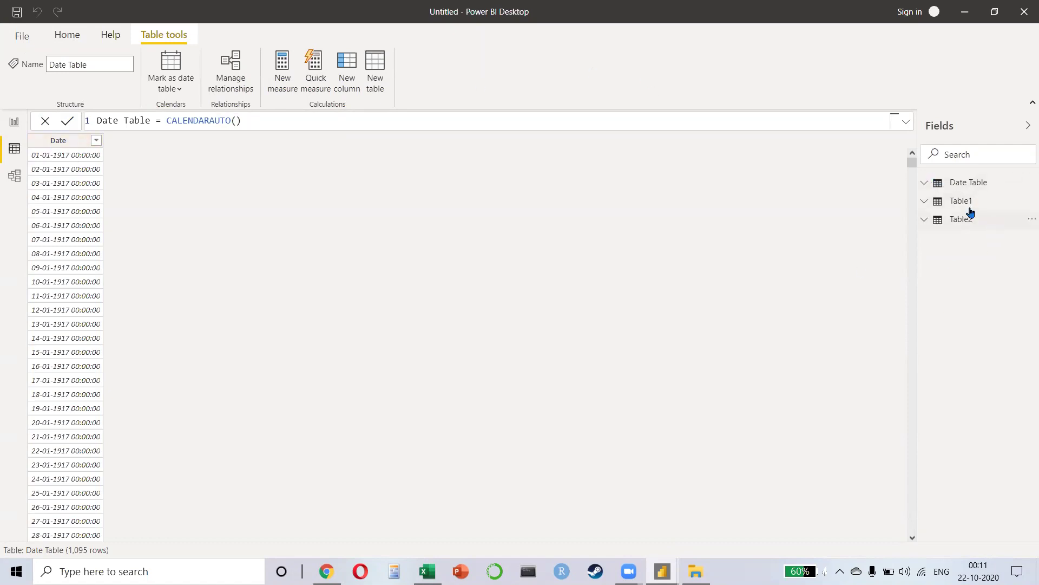
Step: Sort the Date column oldest first, widen it, format dates as dd-mm-yyyy, and view the model
{"action": "left_click", "coordinate": [71, 196]}
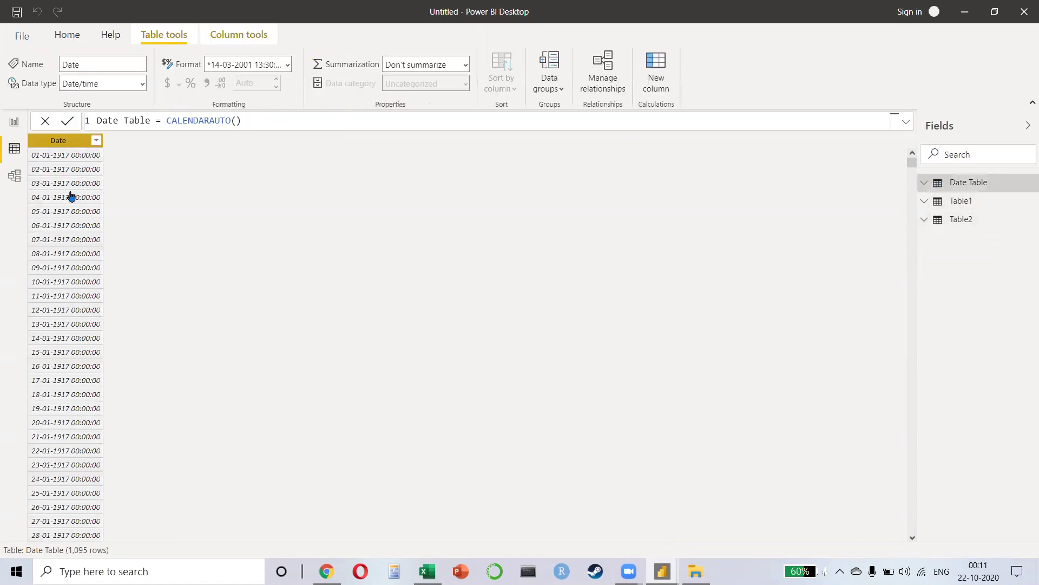
{"action": "left_click", "coordinate": [96, 140]}
{"action": "left_click", "coordinate": [139, 170]}
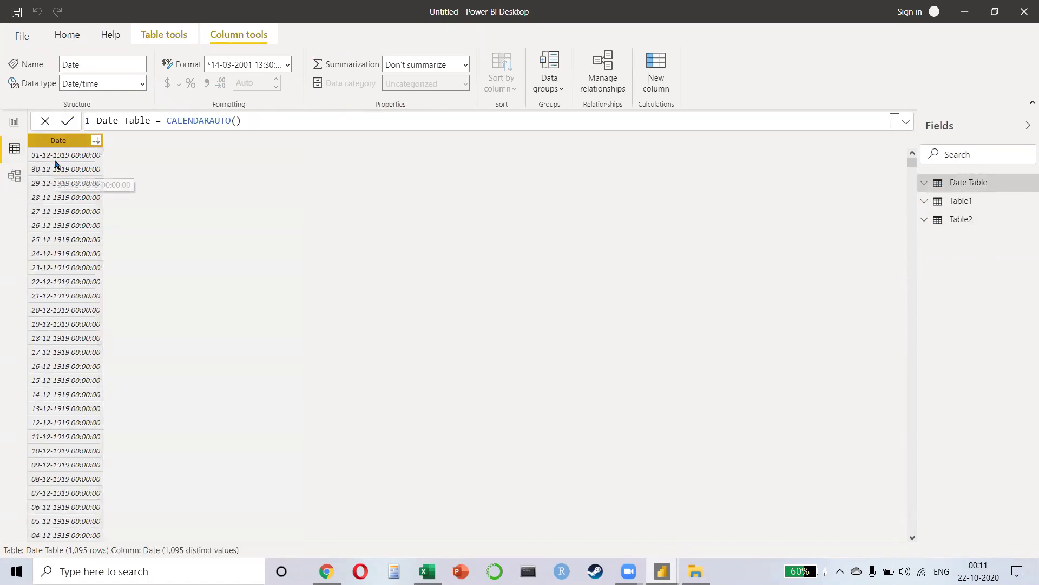
{"action": "left_click", "coordinate": [96, 140]}
{"action": "left_click", "coordinate": [139, 156]}
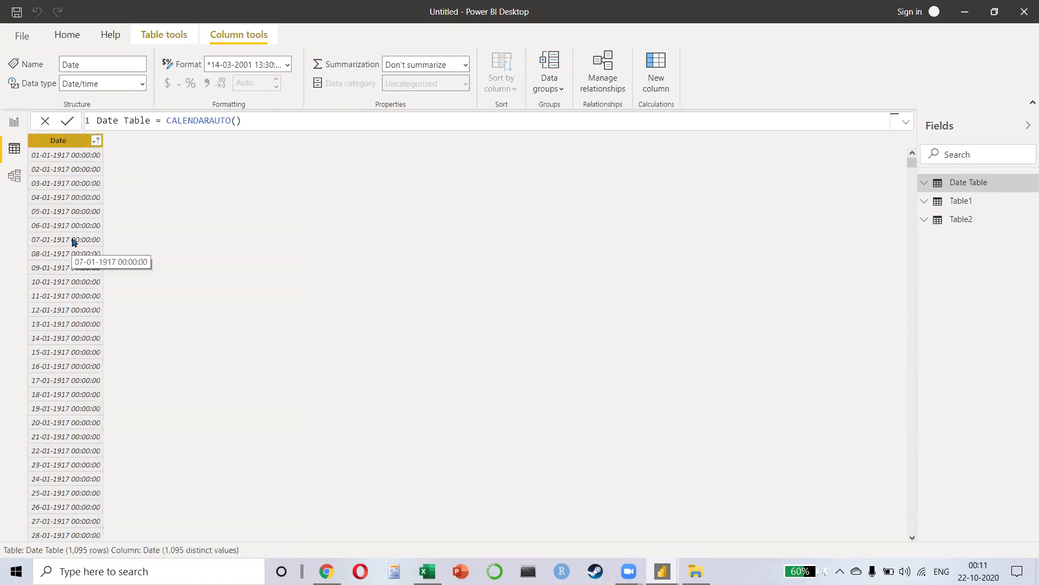
{"action": "left_click_drag", "start_coordinate": [102, 140], "coordinate": [169, 142]}
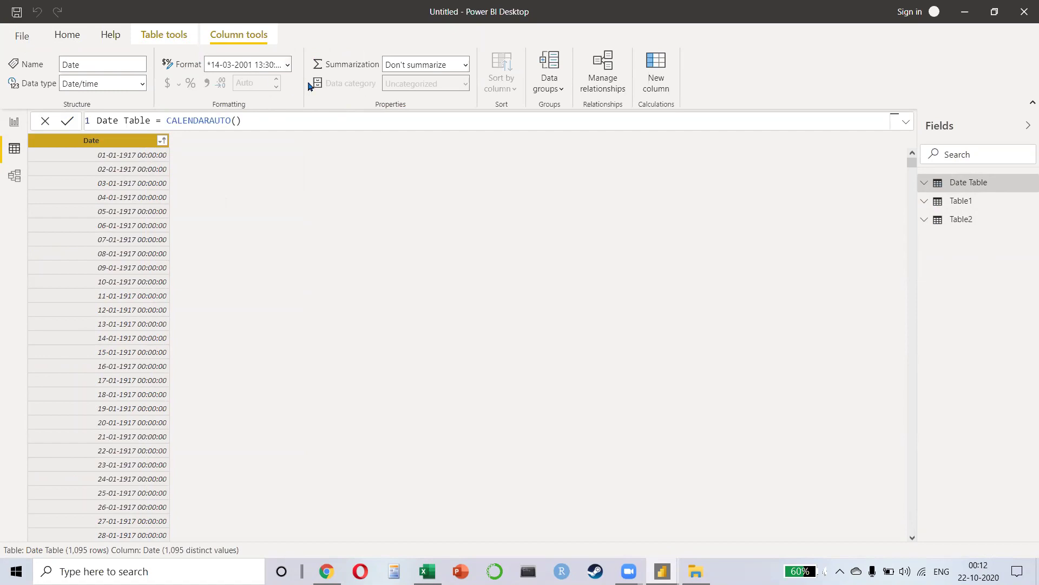
{"action": "left_click", "coordinate": [285, 65]}
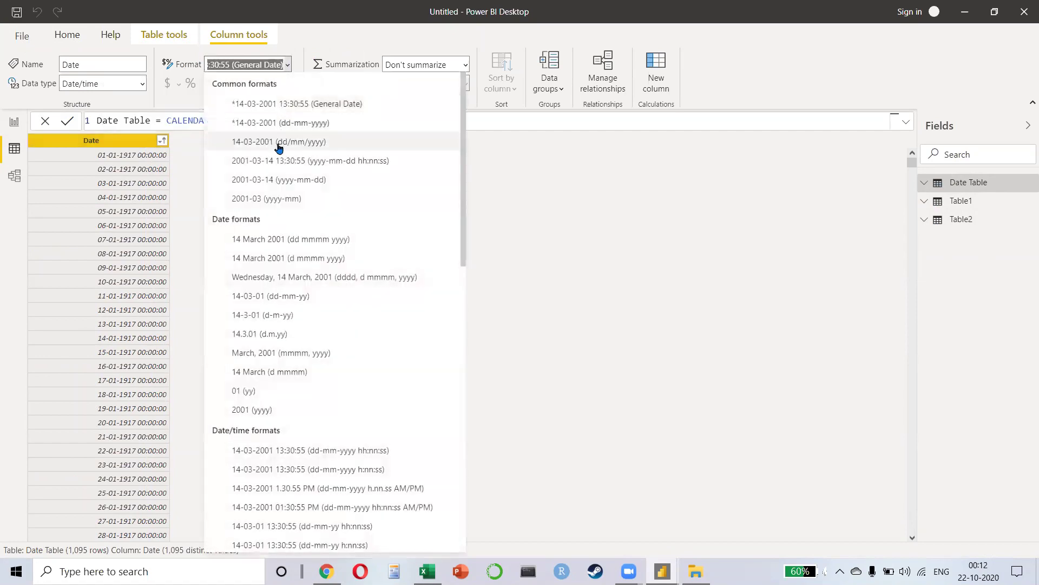
{"action": "left_click", "coordinate": [281, 124]}
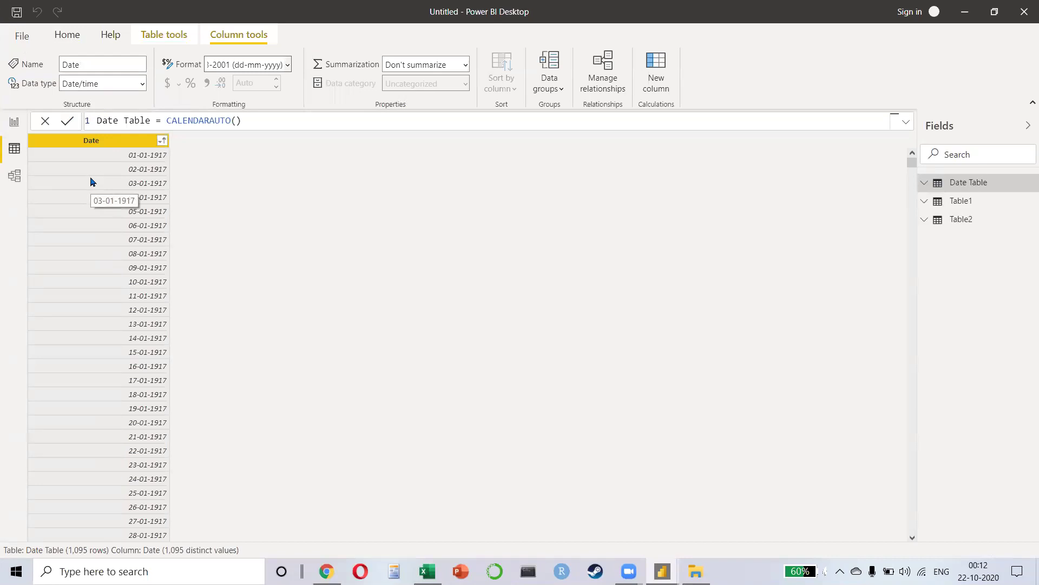
{"action": "left_click", "coordinate": [15, 175]}
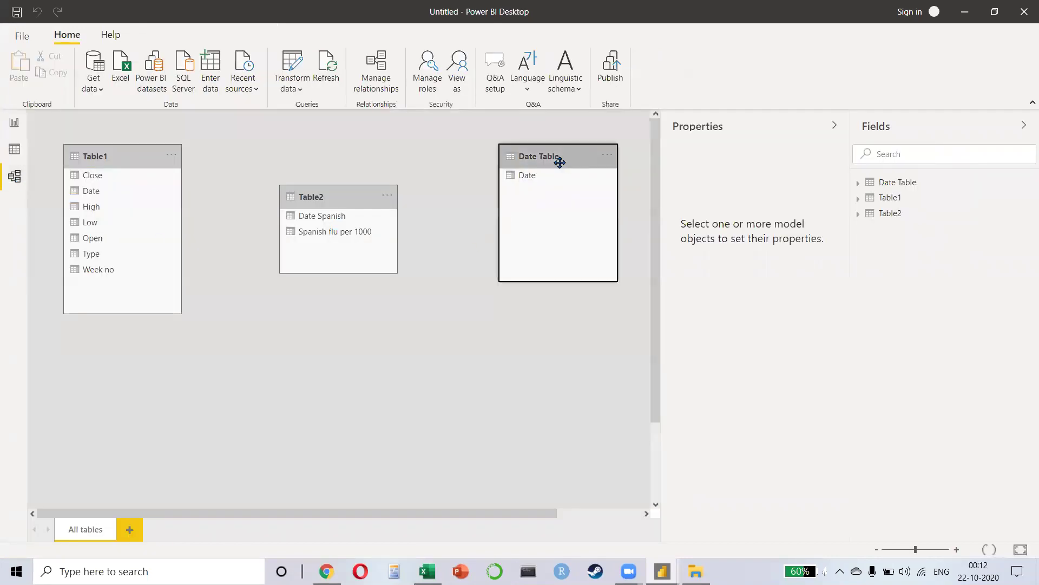
Step: Link Table1[Date] and Table2[Date Spanish] to Date Table[Date], with Date Table placed between them
{"action": "left_click_drag", "start_coordinate": [560, 162], "coordinate": [263, 237]}
{"action": "left_click_drag", "start_coordinate": [331, 202], "coordinate": [427, 172]}
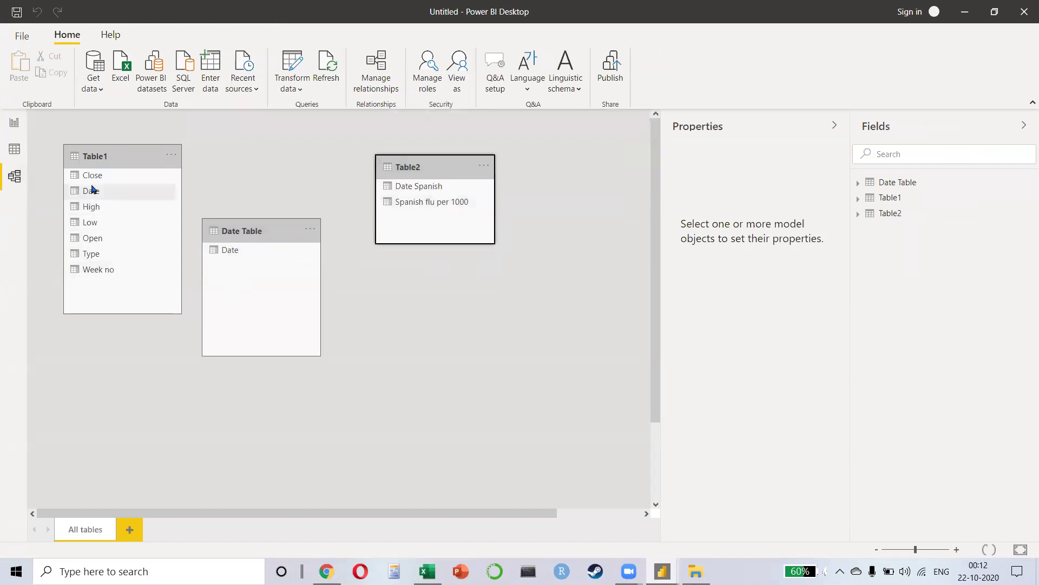
{"action": "left_click_drag", "start_coordinate": [92, 190], "coordinate": [231, 253]}
{"action": "left_click_drag", "start_coordinate": [437, 194], "coordinate": [239, 254]}
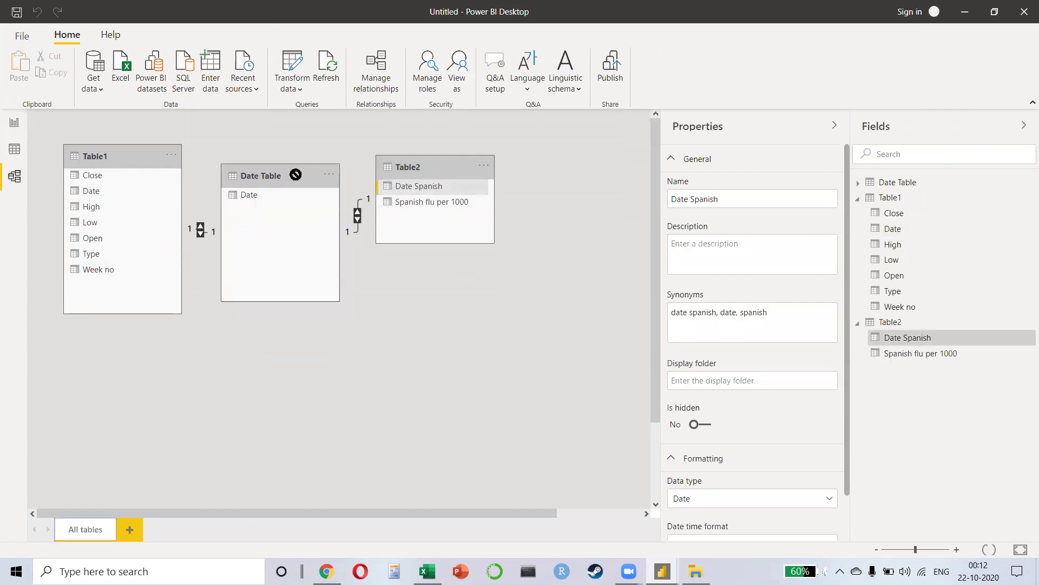
{"action": "left_click_drag", "start_coordinate": [406, 162], "coordinate": [547, 161]}
{"action": "left_click_drag", "start_coordinate": [309, 177], "coordinate": [372, 233]}
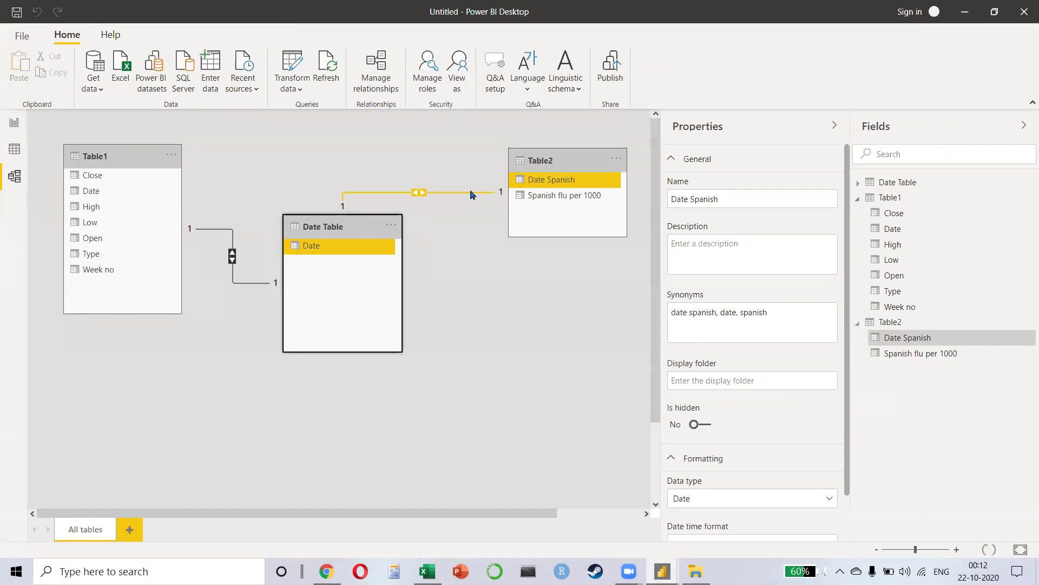
{"action": "scroll", "coordinate": [471, 195], "scroll_direction": "right", "scroll_amount": 1}
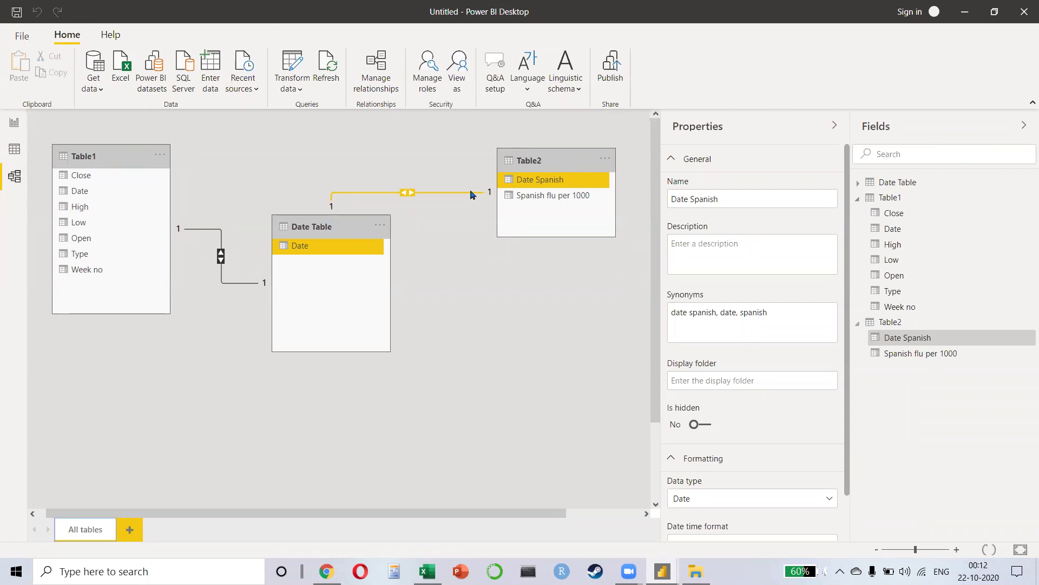
Step: Search Google Images for 'star schema' and preview the GeeksforGeeks diagram
{"action": "key", "text": "alt+Tab"}
{"action": "key", "text": "ctrl+l"}
{"action": "type", "text": "star schema"}
{"action": "key", "text": "Return"}
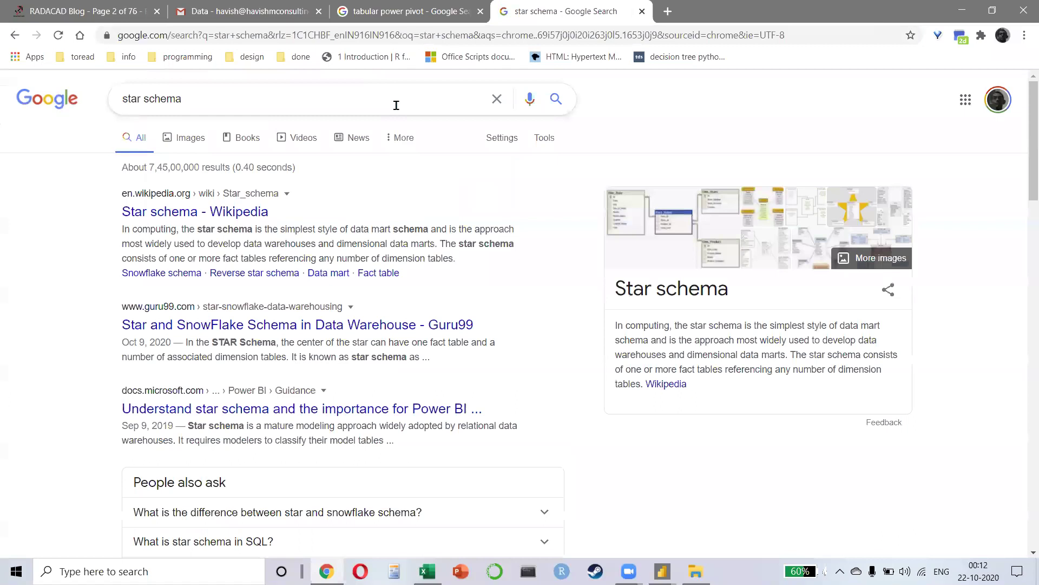
{"action": "left_click", "coordinate": [731, 240]}
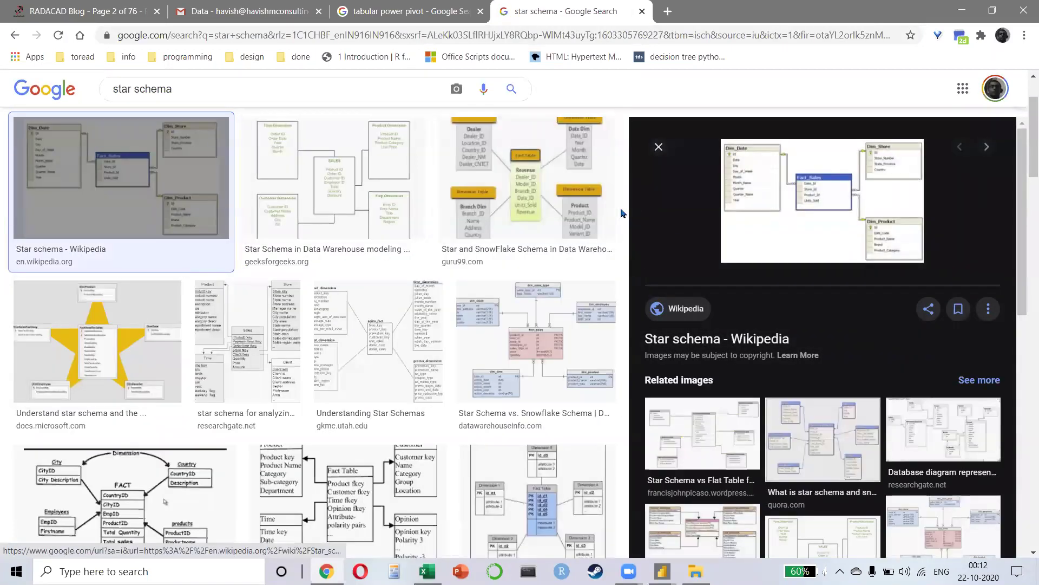
{"action": "left_click", "coordinate": [342, 168]}
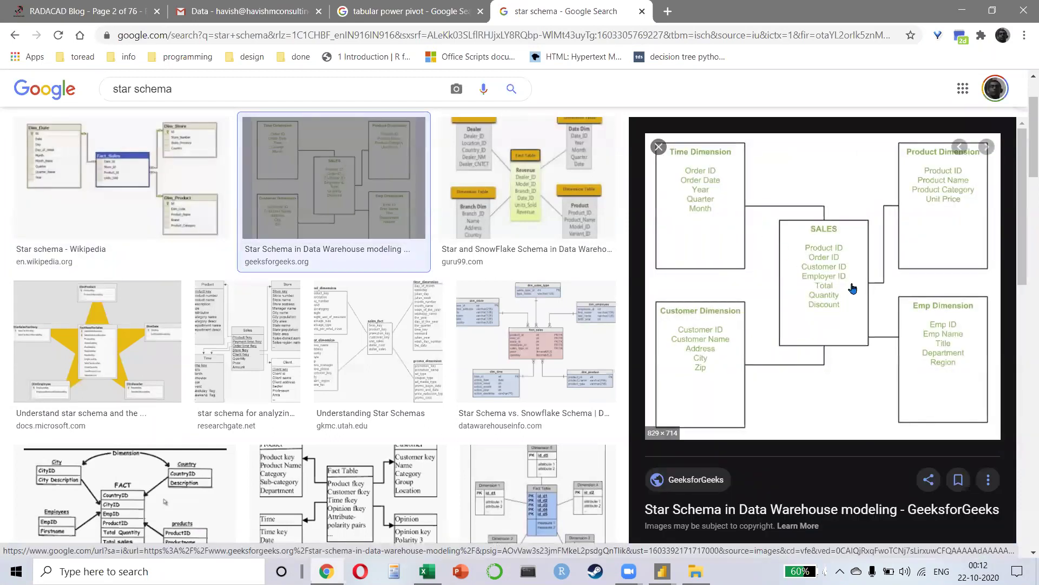
Step: Change the image search to 'snowflake schema', then return to Power BI Desktop
{"action": "left_click", "coordinate": [130, 89]}
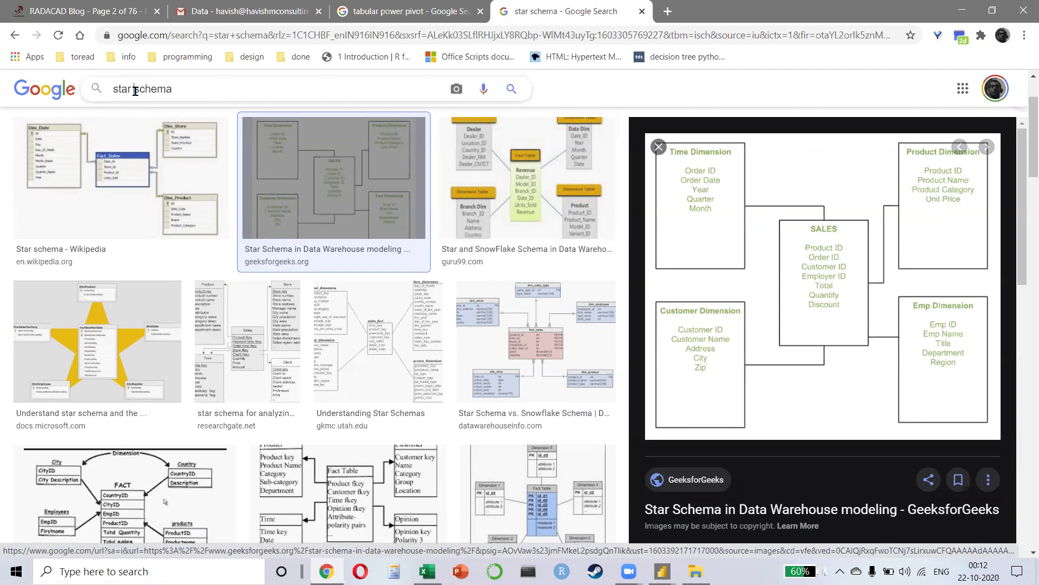
{"action": "key", "text": "BackSpace"}
{"action": "key", "text": "BackSpace"}
{"action": "key", "text": "BackSpace"}
{"action": "key", "text": "BackSpace"}
{"action": "type", "text": "snow"}
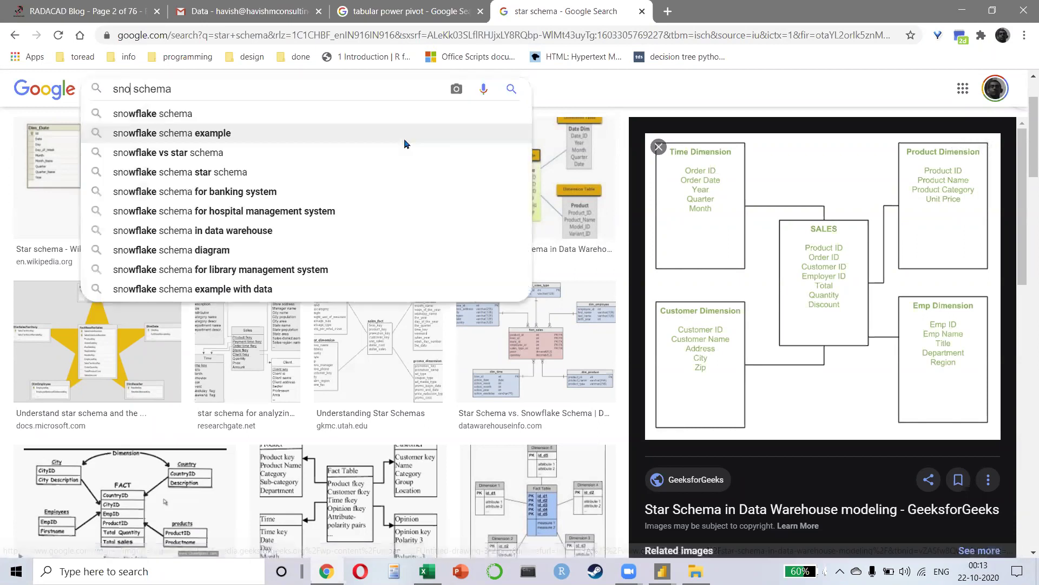
{"action": "type", "text": "flake"}
{"action": "key", "text": "Return"}
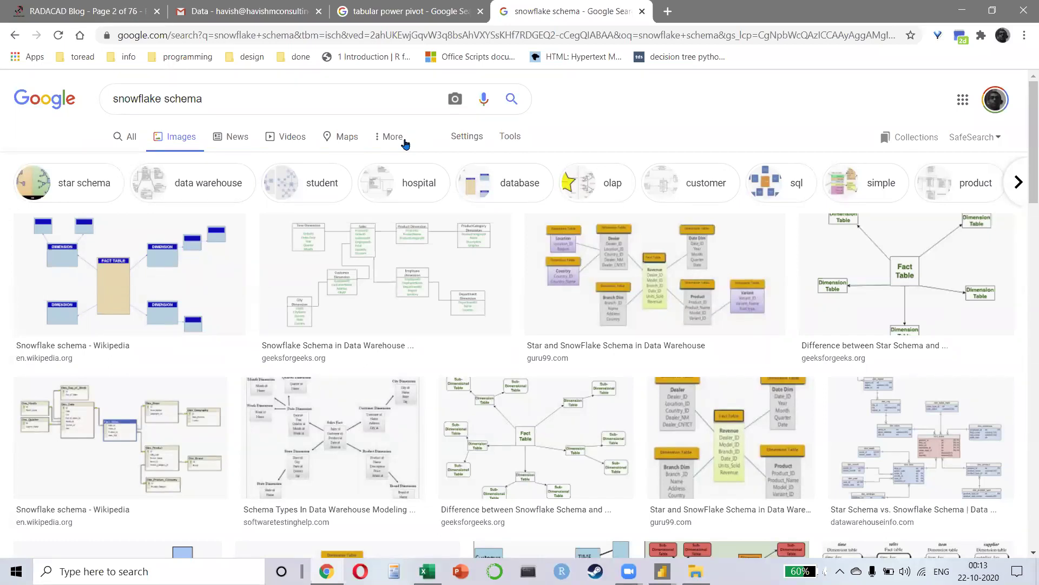
{"action": "key", "text": "alt+Tab"}
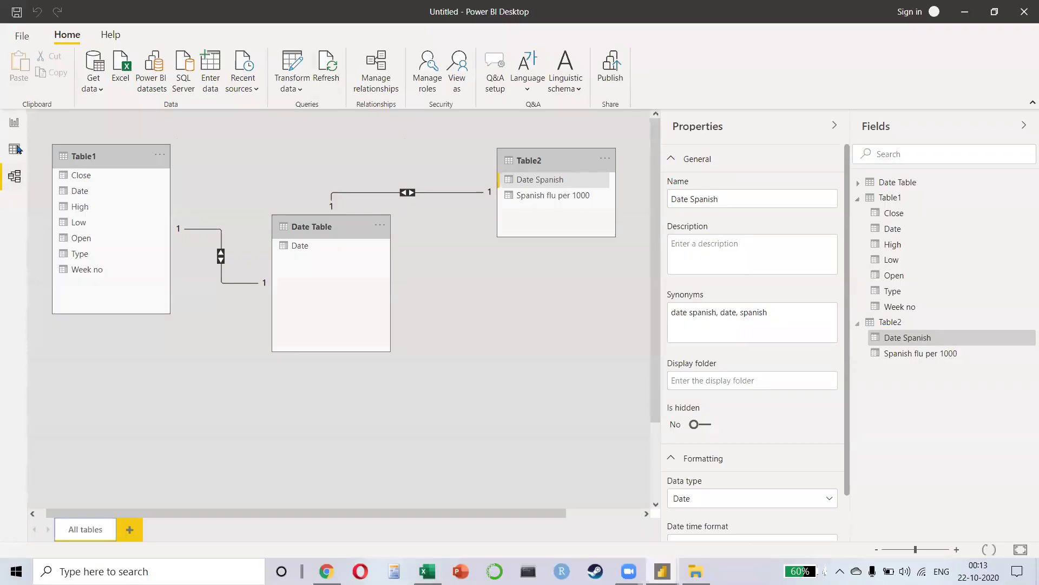
Step: Add a line chart to the report page and stretch it across the canvas
{"action": "left_click", "coordinate": [6, 130]}
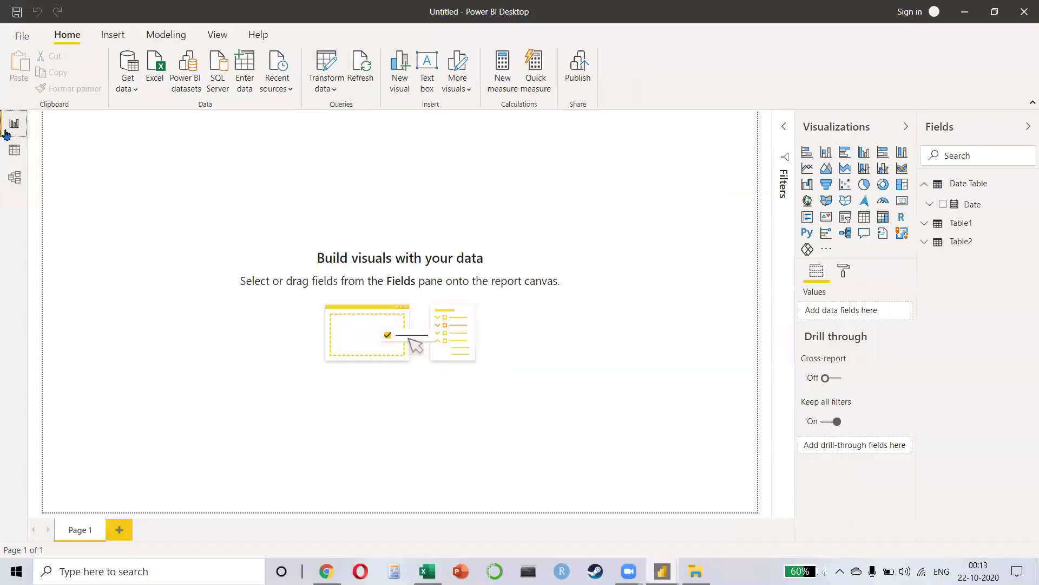
{"action": "left_click", "coordinate": [807, 168]}
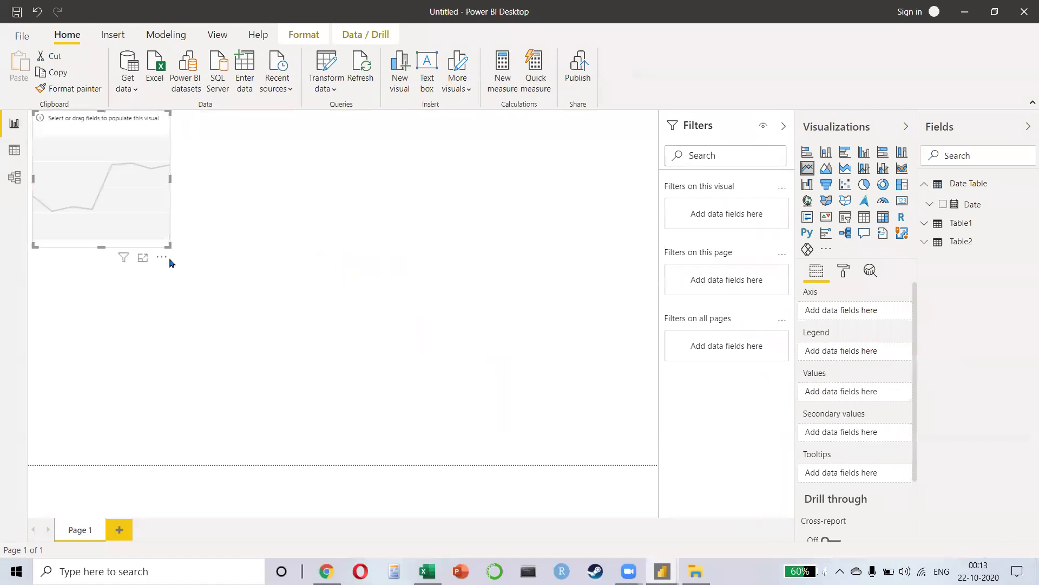
{"action": "left_click_drag", "start_coordinate": [166, 245], "coordinate": [643, 338]}
{"action": "mouse_move", "coordinate": [417, 251]}
{"action": "left_mouse_down"}
{"action": "mouse_move", "coordinate": [401, 255]}
{"action": "mouse_move", "coordinate": [412, 251]}
{"action": "left_mouse_up"}
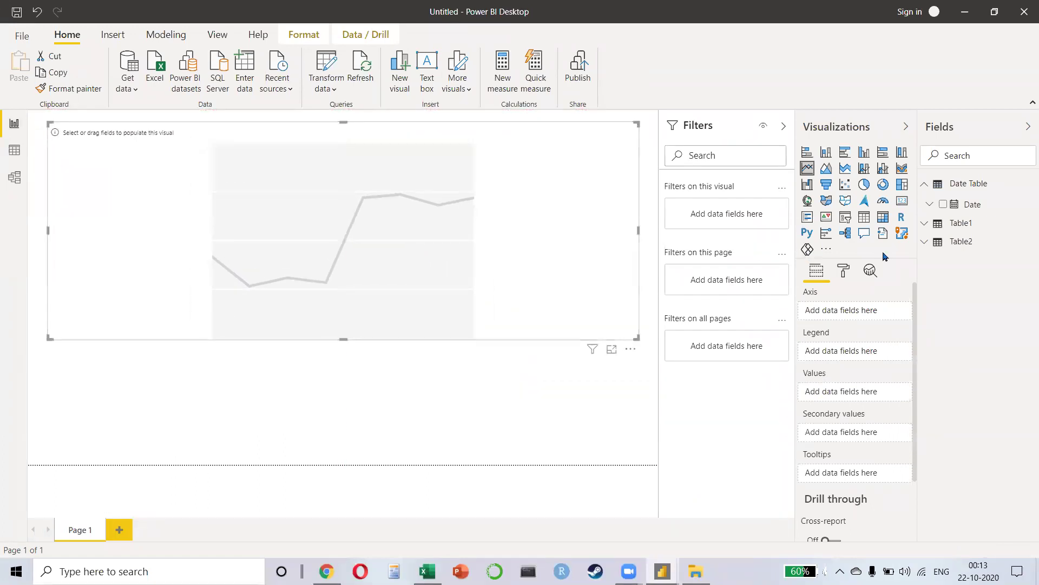
Step: Plot High and Spanish flu per 1000 over the Date hierarchy, expanded down to day level
{"action": "left_click", "coordinate": [943, 205]}
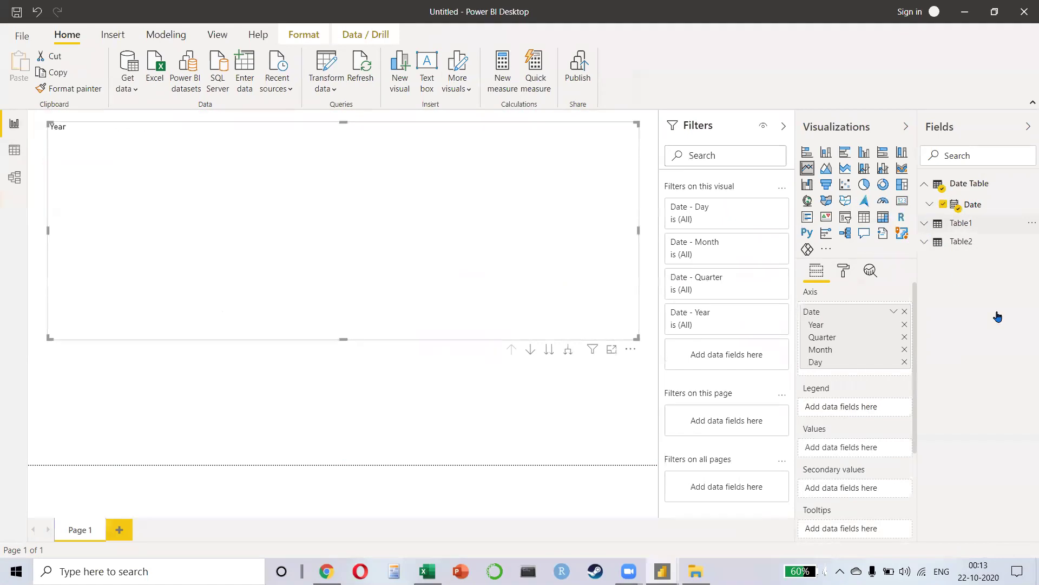
{"action": "left_click", "coordinate": [926, 225]}
{"action": "left_click", "coordinate": [943, 277]}
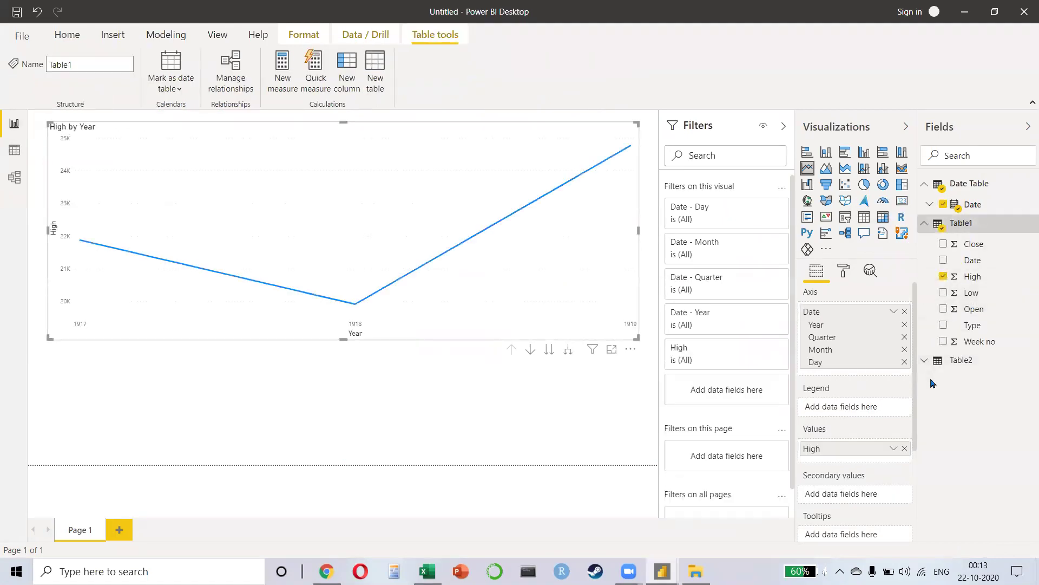
{"action": "left_click", "coordinate": [926, 361]}
{"action": "left_click", "coordinate": [943, 397]}
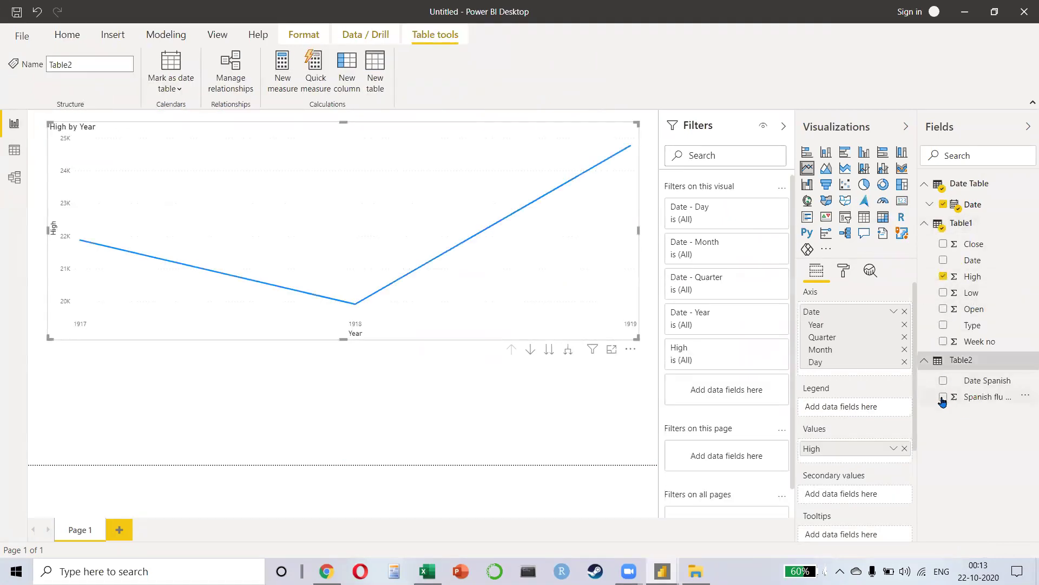
{"action": "left_click", "coordinate": [564, 355]}
{"action": "left_click", "coordinate": [563, 354]}
{"action": "left_click", "coordinate": [564, 355]}
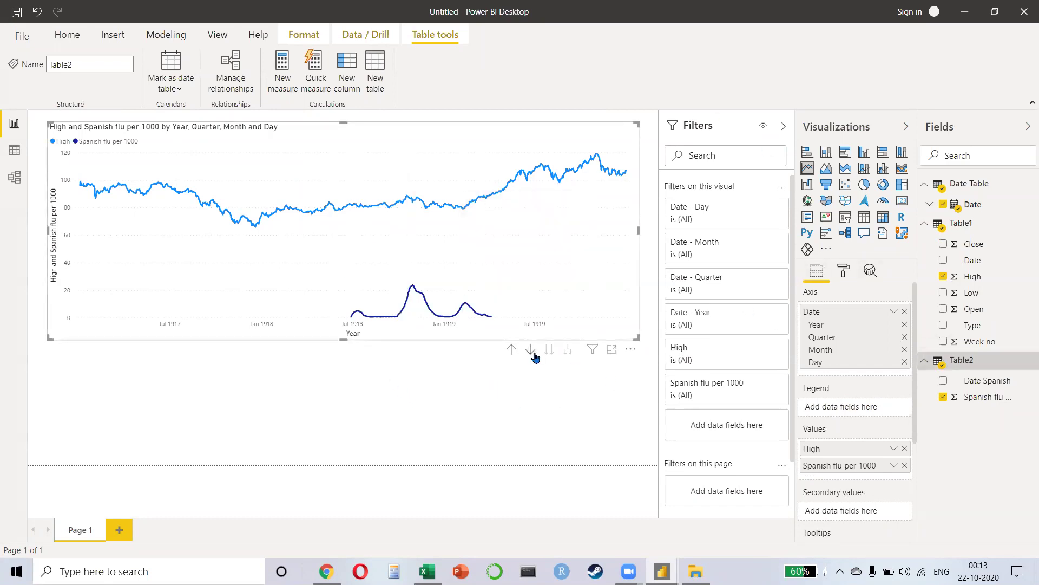
Step: Launch the Solution Power BI file from the Covid Prashant IIMV folder, then return to the Corona+spanish workbook
{"action": "key", "text": "alt+Tab"}
{"action": "key", "text": "Tab"}
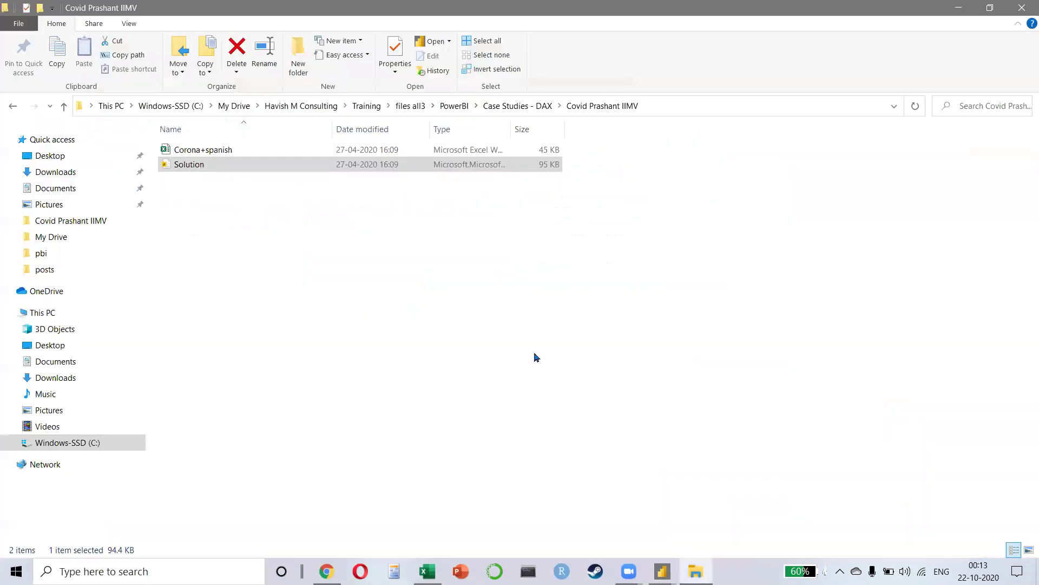
{"action": "double_click", "coordinate": [272, 167]}
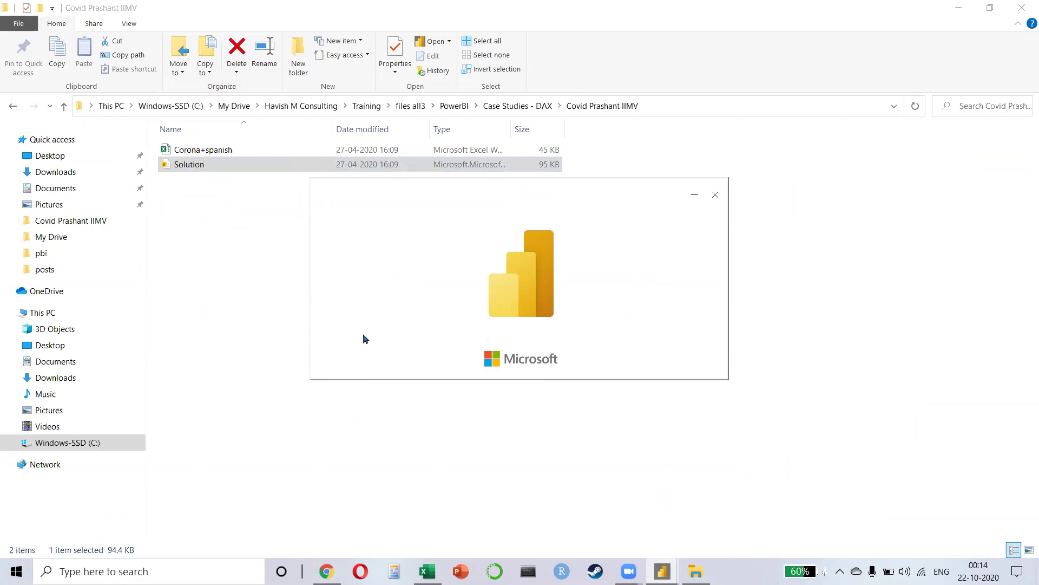
{"action": "key", "text": "alt+Tab"}
{"action": "key", "text": "Tab"}
{"action": "key", "text": "Tab"}
{"action": "key", "text": "Tab"}
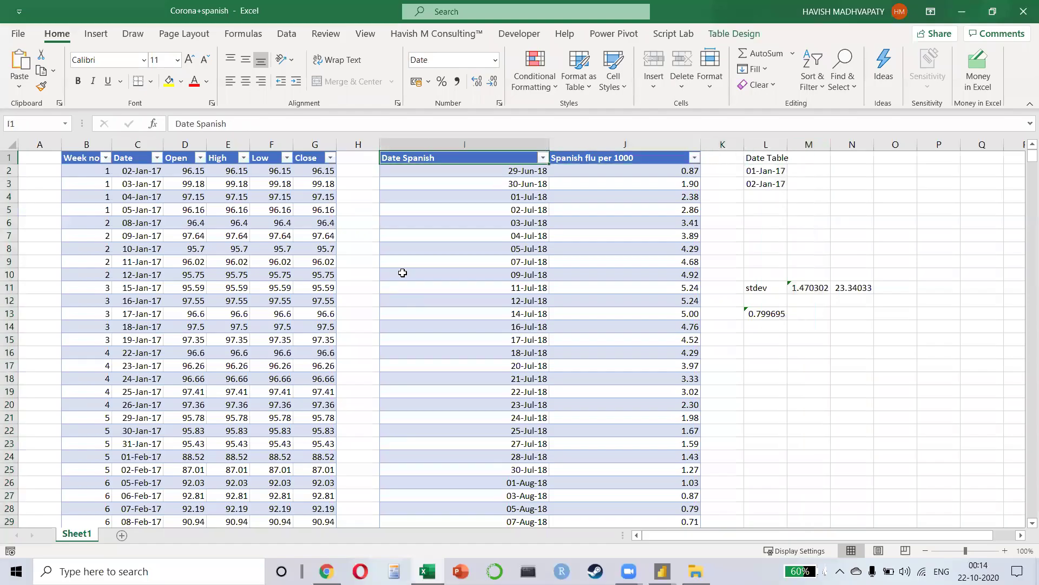
Step: Select the Spanish flu per 1000 values in J2:J23 and the Open values in column D
{"action": "key", "text": "alt+Tab"}
{"action": "key", "text": "alt+Tab"}
{"action": "key", "text": "Down"}
{"action": "key", "text": "Right"}
{"action": "key", "text": "Right"}
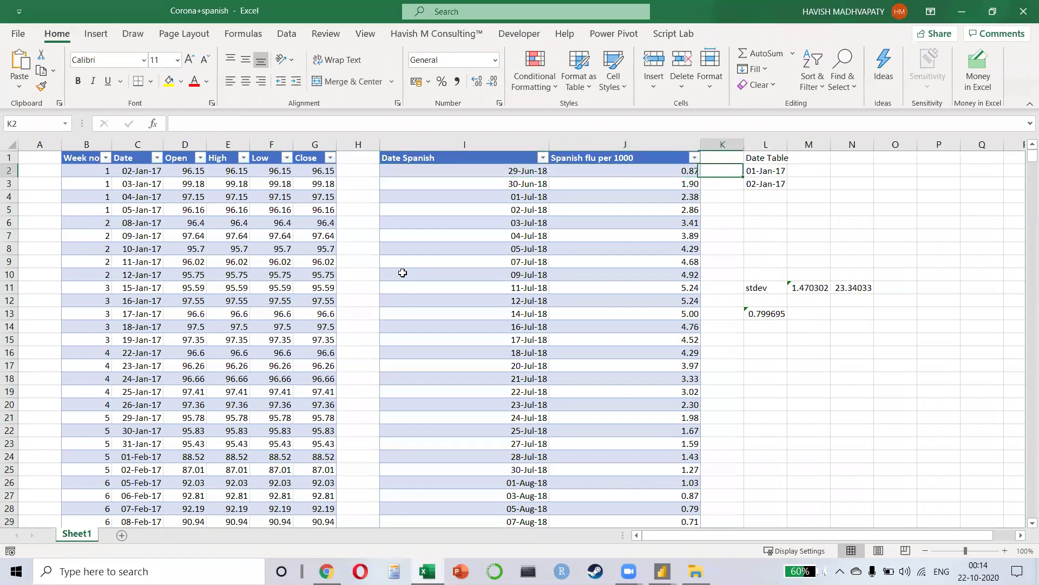
{"action": "key", "text": "Left"}
{"action": "key", "text": "shift+Down"}
{"action": "key", "text": "shift+Down"}
{"action": "key", "text": "shift+Down"}
{"action": "key", "text": "shift+Down"}
{"action": "key", "text": "shift+Down"}
{"action": "key", "text": "shift+Down"}
{"action": "key", "text": "shift+Down"}
{"action": "key", "text": "shift+Down"}
{"action": "key", "text": "shift+Down"}
{"action": "key", "text": "shift+Down"}
{"action": "key", "text": "shift+Down"}
{"action": "key", "text": "shift+Down"}
{"action": "key", "text": "shift+Down"}
{"action": "key", "text": "shift+Down"}
{"action": "key", "text": "shift+Down"}
{"action": "key", "text": "shift+Down"}
{"action": "key", "text": "shift+Down"}
{"action": "key", "text": "shift+Down"}
{"action": "key", "text": "shift+Down"}
{"action": "key", "text": "shift+Down"}
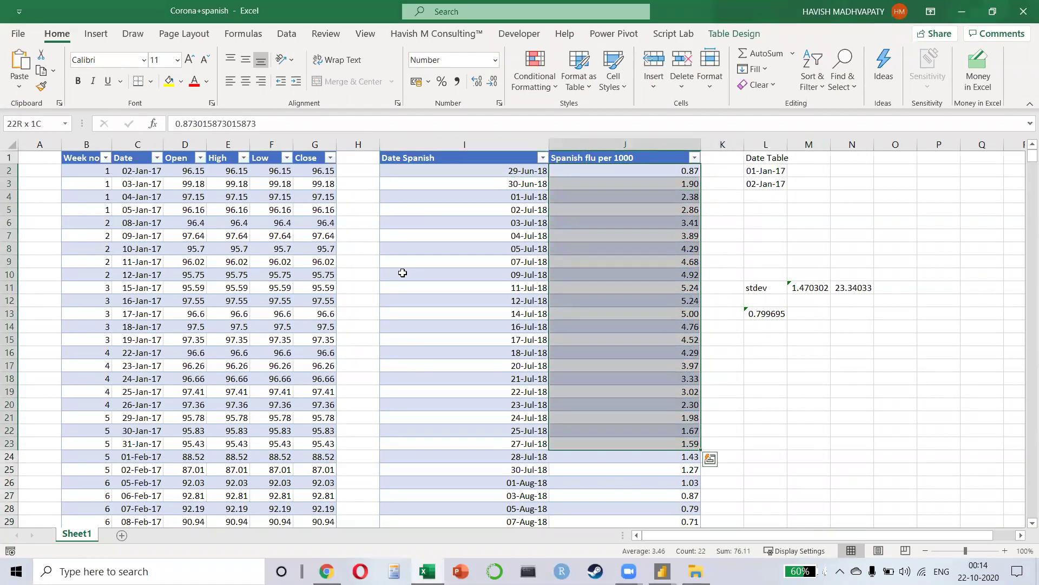
{"action": "key", "text": "Left"}
{"action": "key", "text": "Left"}
{"action": "key", "text": "Left"}
{"action": "key", "text": "Left"}
{"action": "key", "text": "Left"}
{"action": "key", "text": "Left"}
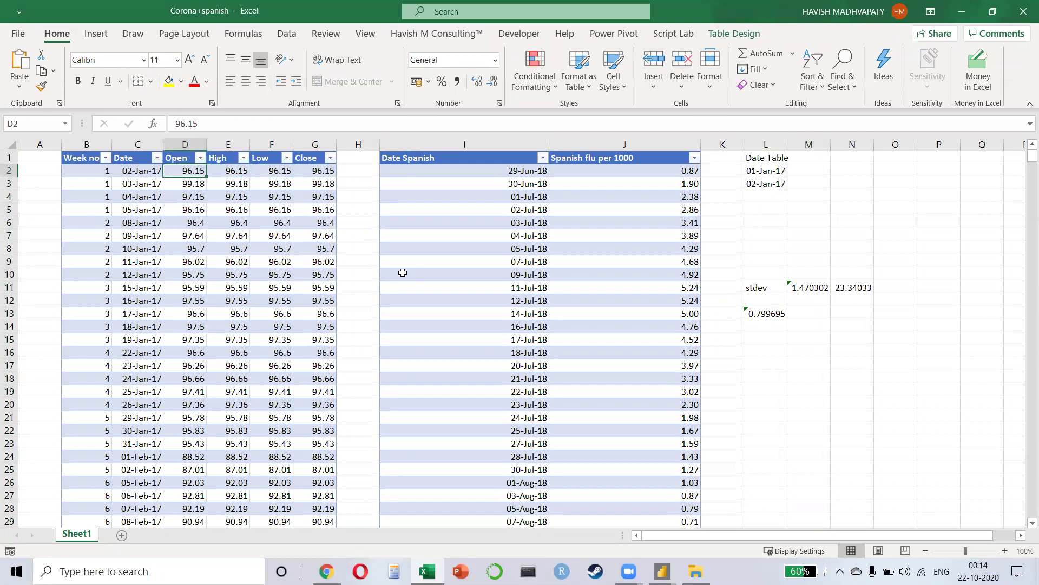
{"action": "key", "text": "shift+Down"}
{"action": "key", "text": "shift+Down"}
{"action": "key", "text": "shift+Down"}
{"action": "key", "text": "shift+Down"}
{"action": "key", "text": "shift+Down"}
{"action": "key", "text": "shift+Down"}
{"action": "key", "text": "shift+Down"}
{"action": "key", "text": "shift+Down"}
{"action": "key", "text": "shift+Down"}
{"action": "key", "text": "shift+Down"}
{"action": "key", "text": "shift+Down"}
{"action": "key", "text": "shift+Down"}
{"action": "key", "text": "shift+Down"}
{"action": "key", "text": "shift+Down"}
{"action": "key", "text": "shift+Down"}
{"action": "key", "text": "shift+Down"}
{"action": "key", "text": "shift+Down"}
{"action": "key", "text": "shift+Down"}
{"action": "key", "text": "shift+Down"}
{"action": "key", "text": "shift+Down"}
{"action": "key", "text": "shift+Down"}
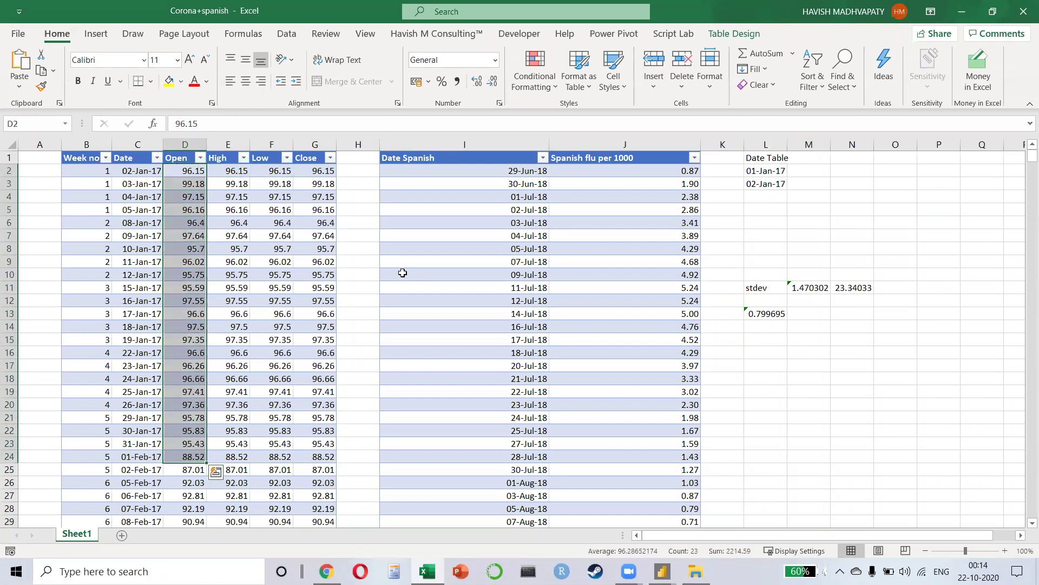
Step: Switch briefly to the Solution Power BI report and back to the Corona+spanish workbook
{"action": "key", "text": "alt+Tab"}
{"action": "key", "text": "alt+Tab"}
{"action": "key", "text": "alt+shift+Tab"}
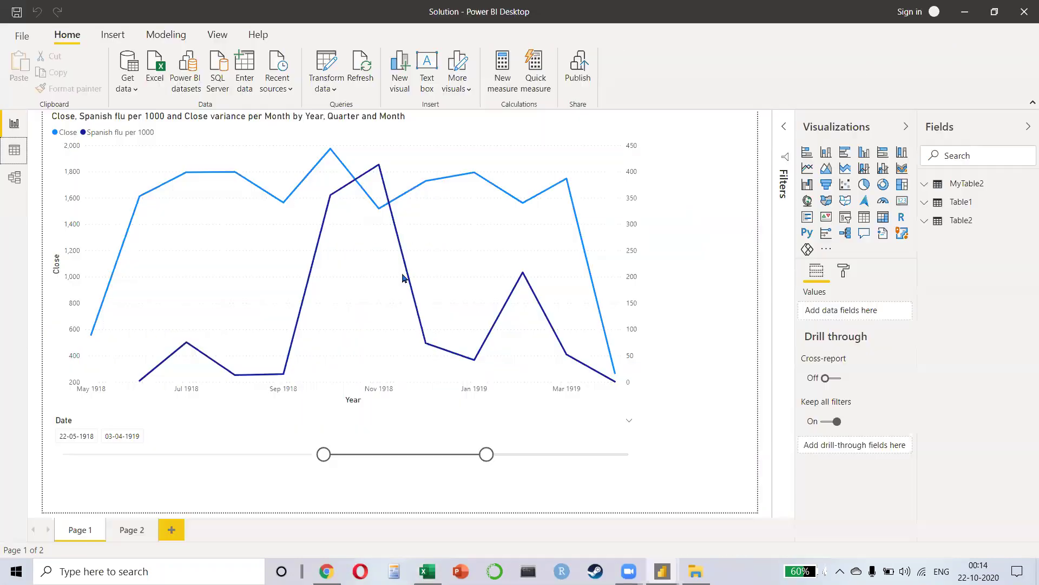
{"action": "key", "text": "alt+Tab"}
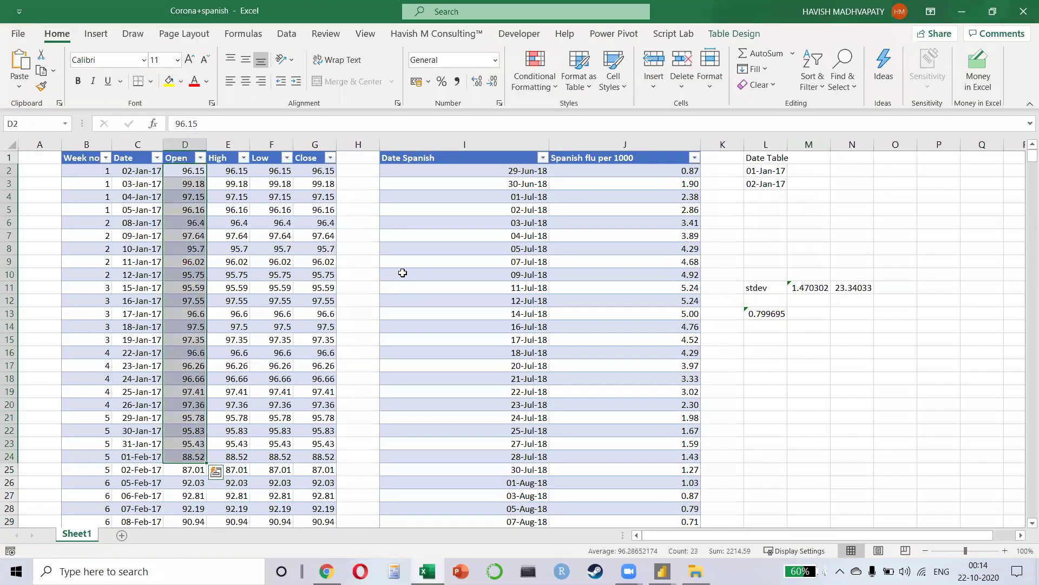
{"action": "key", "text": "alt+Tab"}
{"action": "key", "text": "alt+Tab"}
{"action": "key", "text": "alt+Tab"}
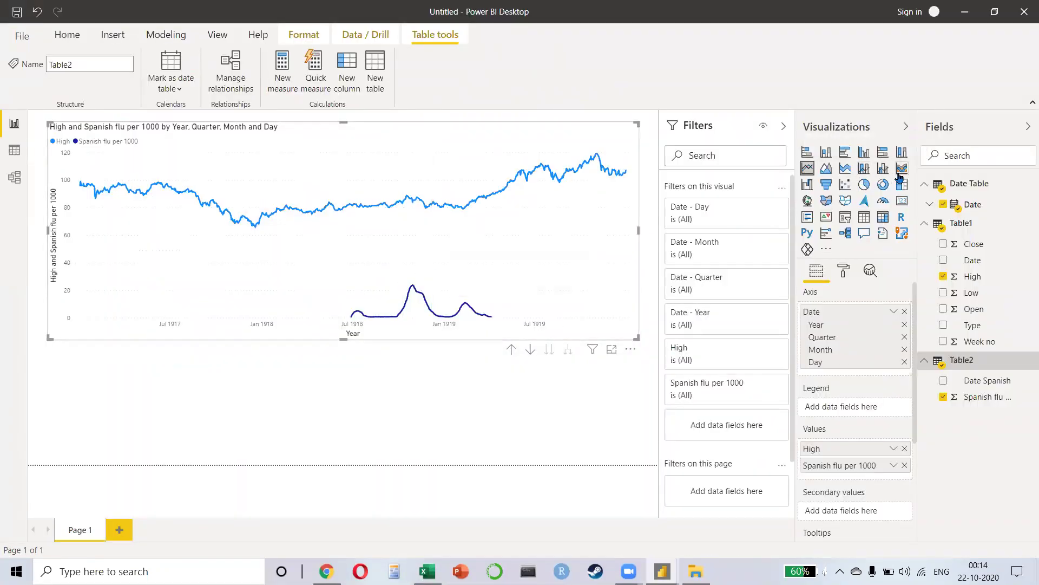
Step: Move Spanish flu per 1000 from Values into Secondary values, giving it a 0–25 axis beside High
{"action": "scroll", "coordinate": [844, 394], "scroll_direction": "down", "scroll_amount": 3}
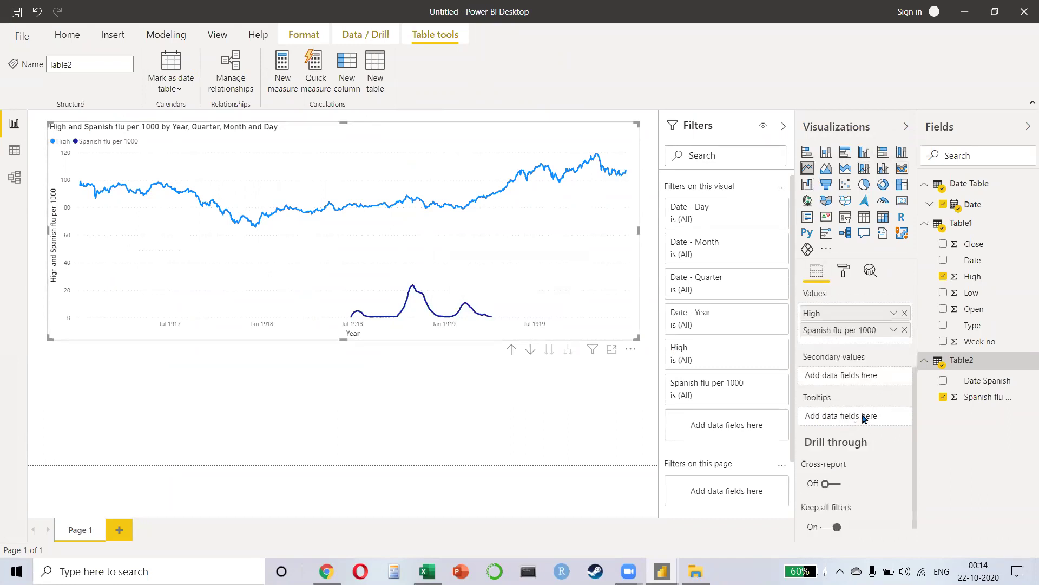
{"action": "left_click_drag", "start_coordinate": [836, 336], "coordinate": [825, 380]}
{"action": "mouse_move", "coordinate": [474, 297]}
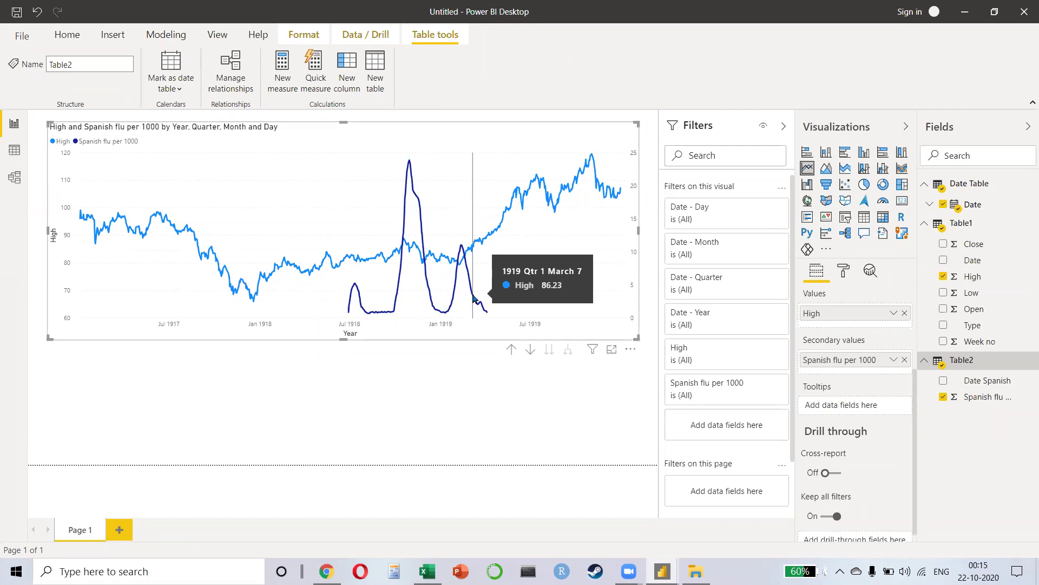
{"action": "key", "text": "alt+Tab"}
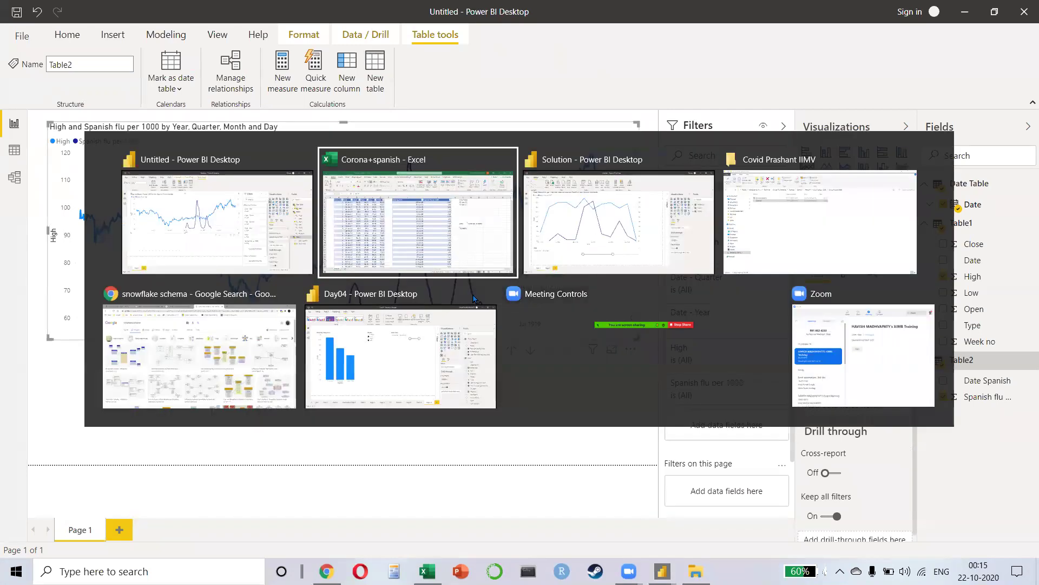
Step: Close the Solution report without saving and add a new blank page to the Day04 report
{"action": "key", "text": "alt+Tab"}
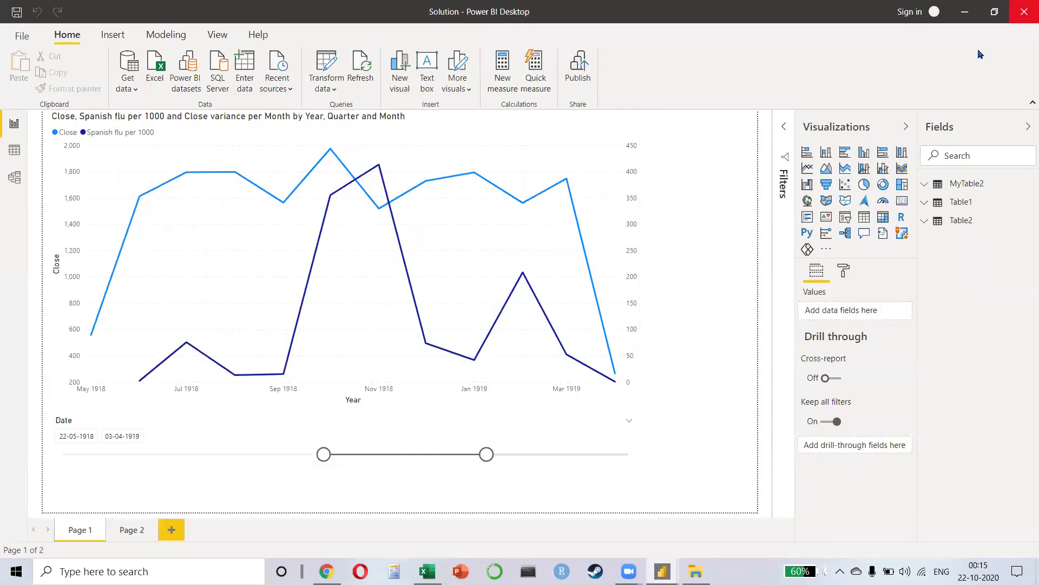
{"action": "left_click", "coordinate": [1024, 12]}
{"action": "left_click", "coordinate": [568, 306]}
{"action": "key", "text": "alt+Tab"}
{"action": "key", "text": "alt+Tab"}
{"action": "key", "text": "alt+Tab"}
{"action": "key", "text": "alt+Tab"}
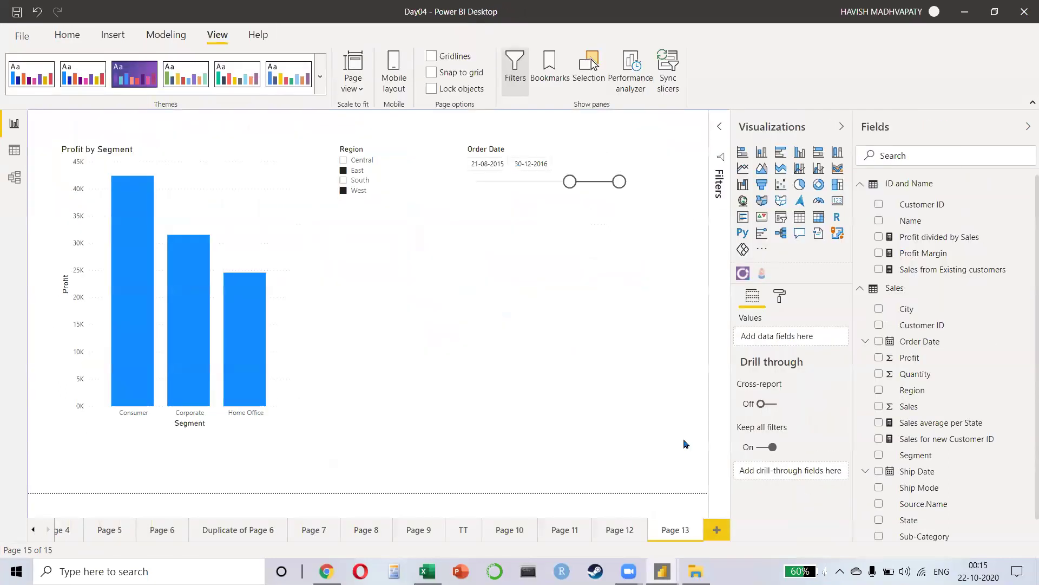
{"action": "key", "text": "ctrl+m"}
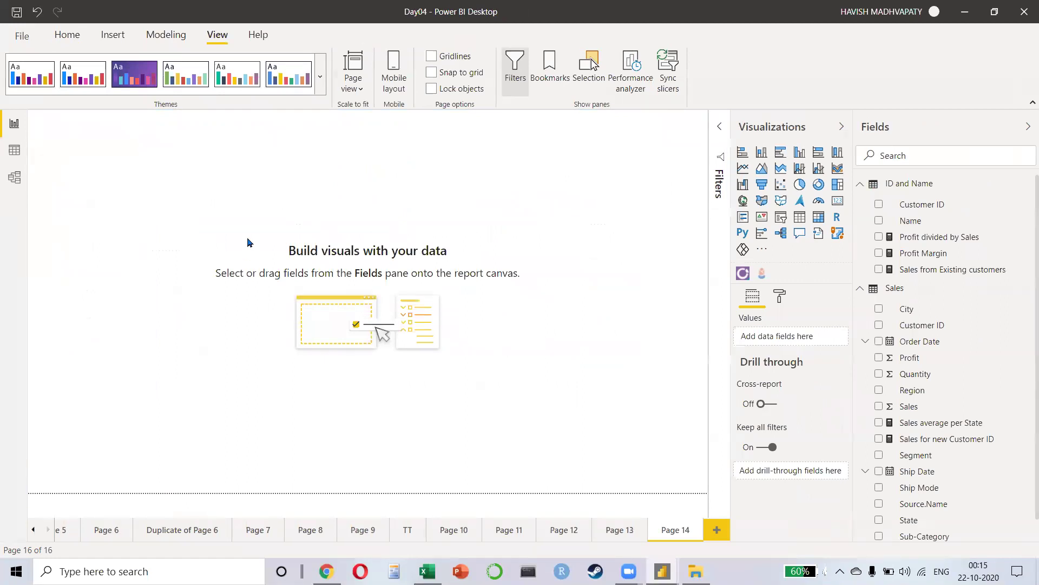
Step: Start a quick measure on the Sales table using the Running total calculation
{"action": "right_click", "coordinate": [915, 293]}
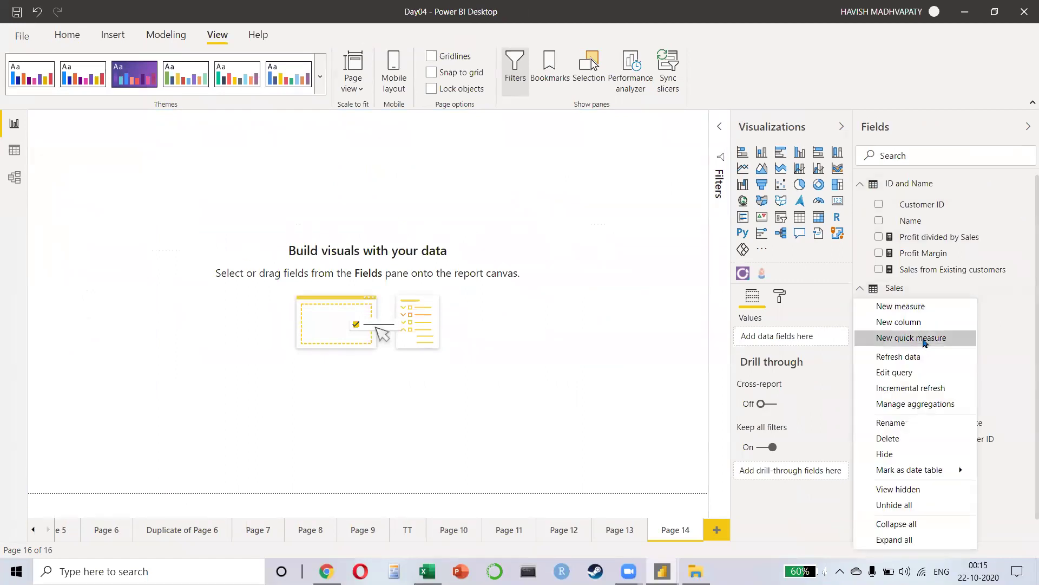
{"action": "key", "text": "Escape"}
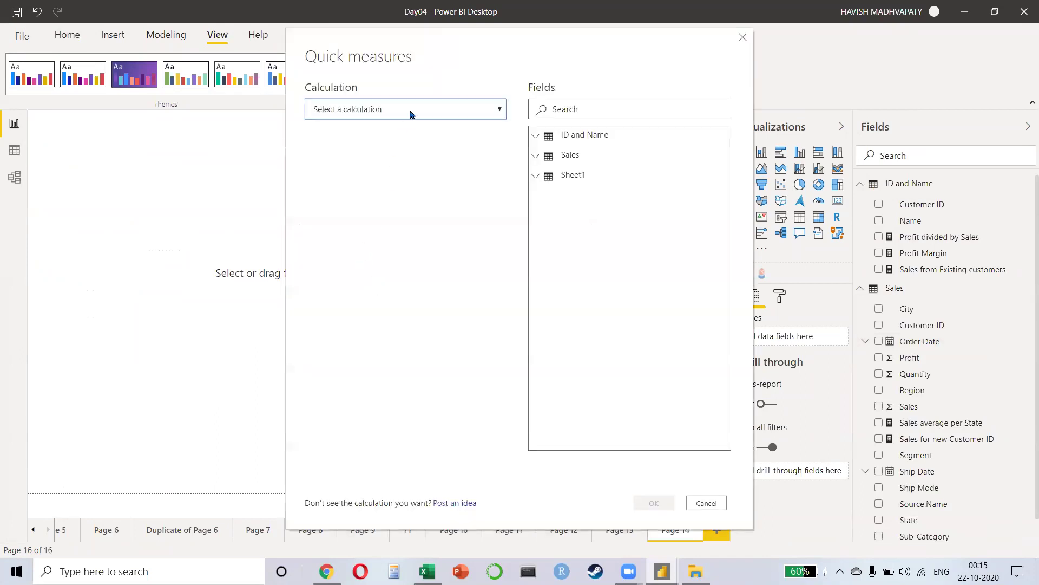
{"action": "left_click", "coordinate": [411, 111]}
{"action": "scroll", "coordinate": [408, 303], "scroll_direction": "down", "scroll_amount": 2}
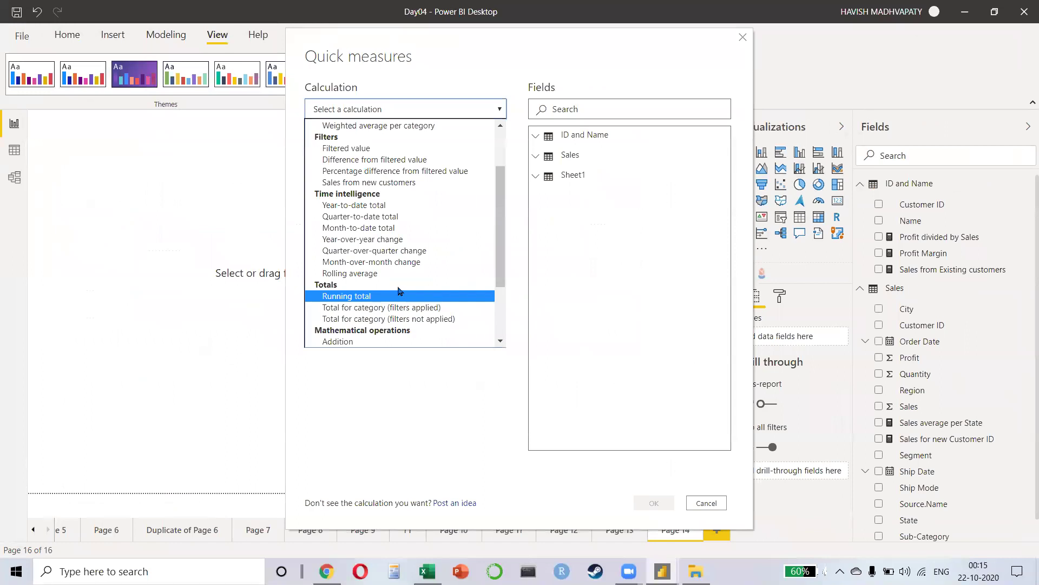
{"action": "left_click", "coordinate": [381, 296]}
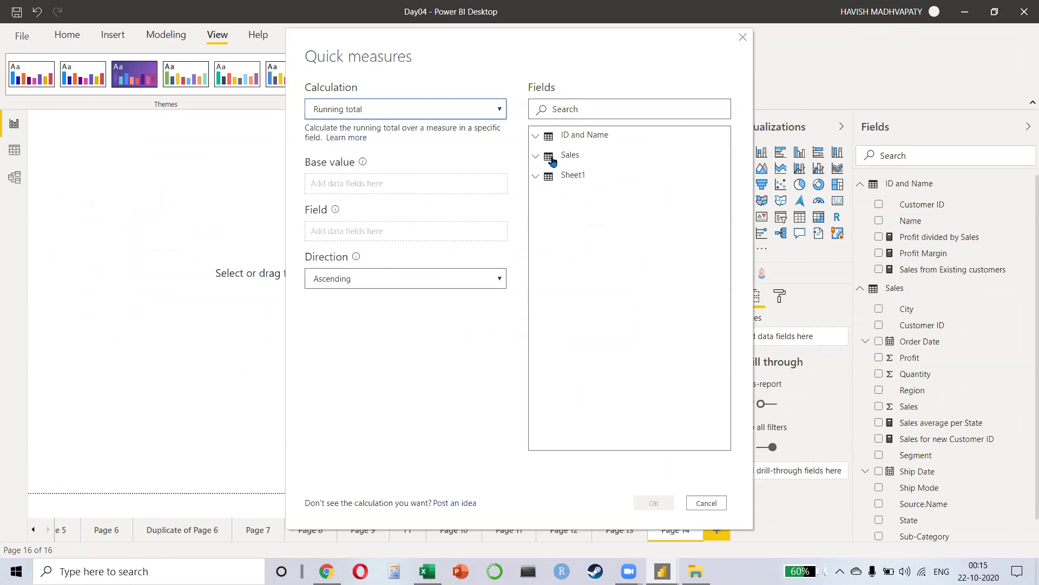
Step: Use Sum of Sales as base value and Order Date as field, ascending, and create the measure
{"action": "left_click", "coordinate": [549, 138]}
{"action": "left_click", "coordinate": [549, 138]}
{"action": "left_click", "coordinate": [552, 158]}
{"action": "left_click_drag", "start_coordinate": [586, 211], "coordinate": [359, 191]}
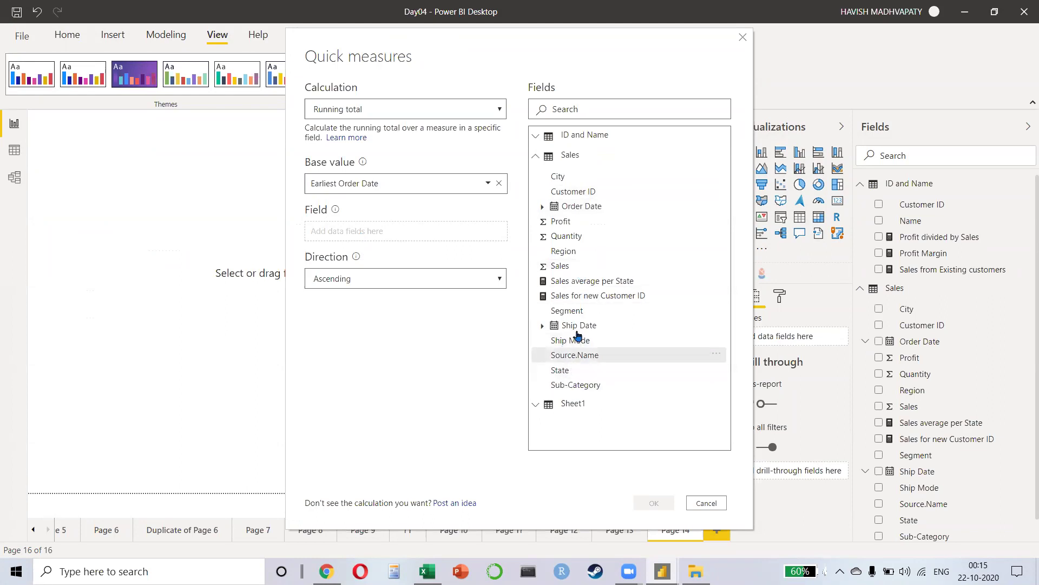
{"action": "left_click_drag", "start_coordinate": [583, 268], "coordinate": [408, 233]}
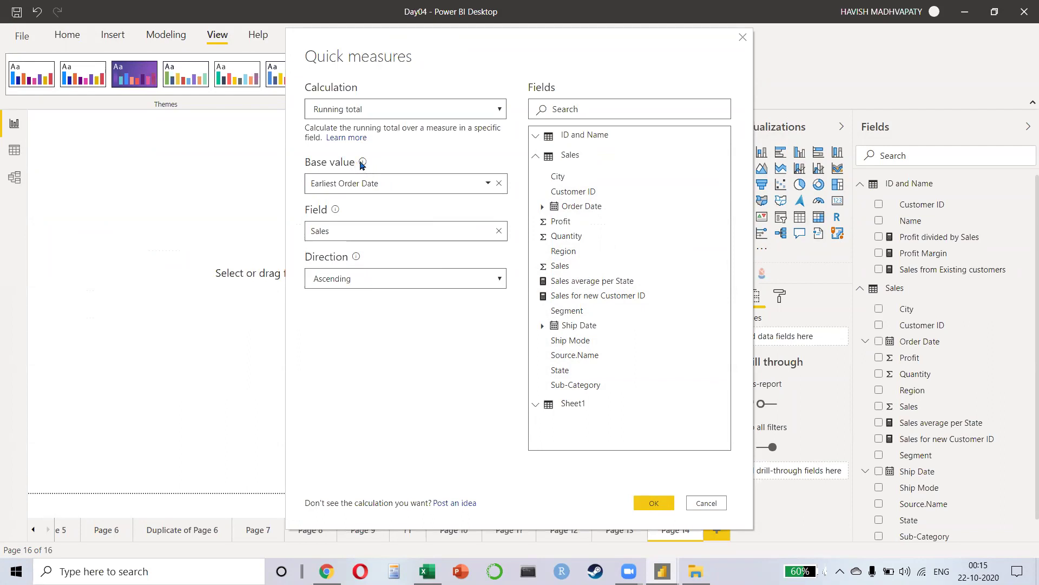
{"action": "mouse_move", "coordinate": [362, 164]}
{"action": "left_click", "coordinate": [498, 183]}
{"action": "left_click", "coordinate": [498, 251]}
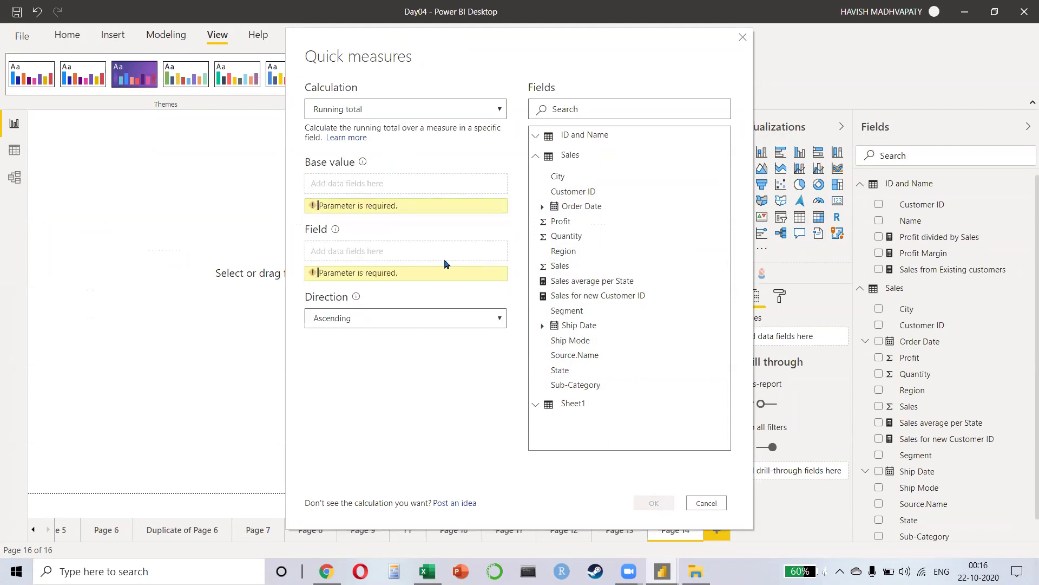
{"action": "mouse_move", "coordinate": [336, 231]}
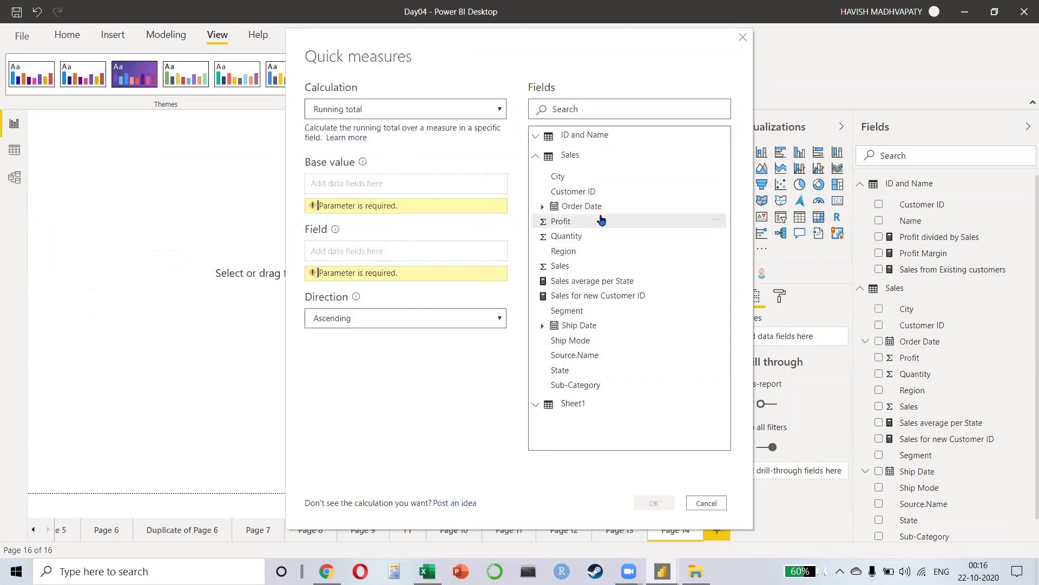
{"action": "left_click_drag", "start_coordinate": [596, 206], "coordinate": [368, 251]}
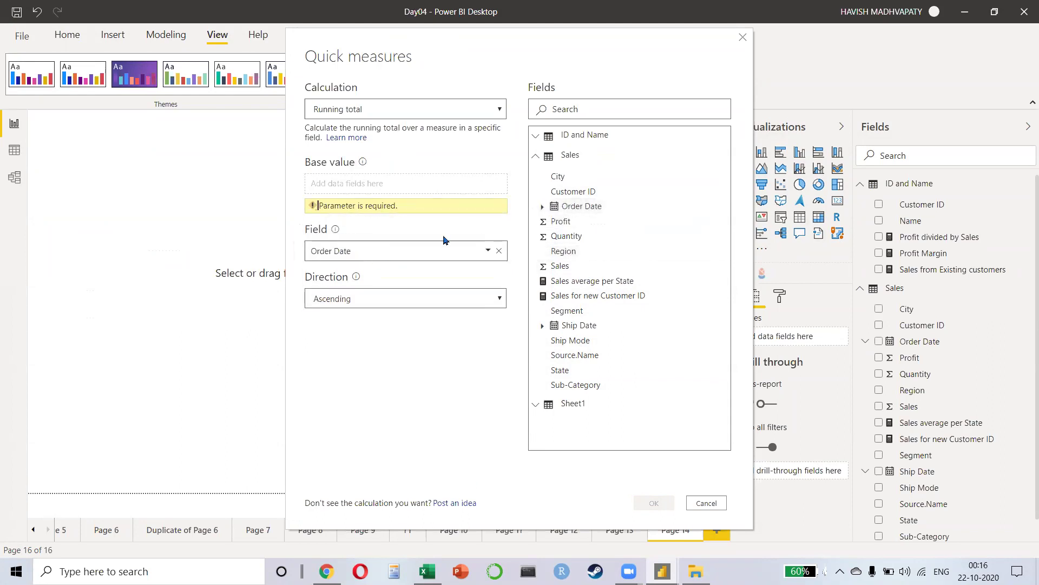
{"action": "left_click_drag", "start_coordinate": [560, 265], "coordinate": [346, 184]}
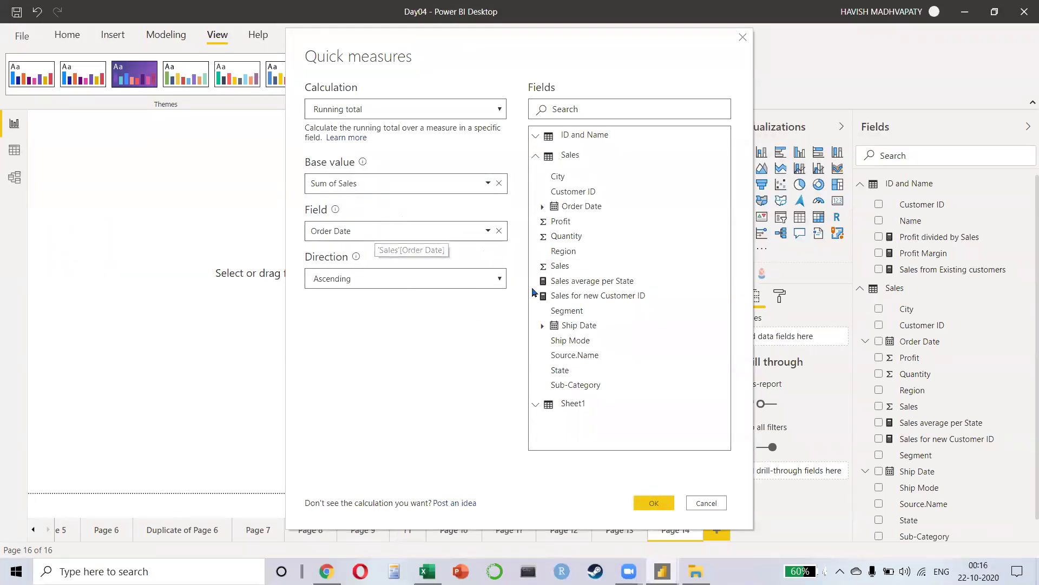
{"action": "left_click", "coordinate": [654, 502]}
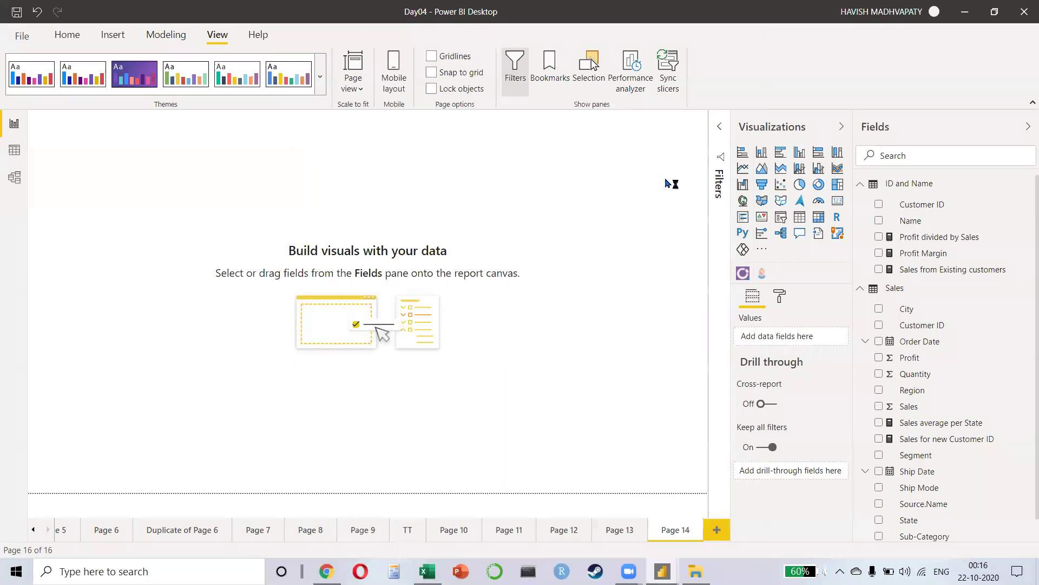
Step: Insert a canvas-wide line chart of Sales by Order Date, drilled down to year, quarter and month
{"action": "left_click", "coordinate": [742, 170]}
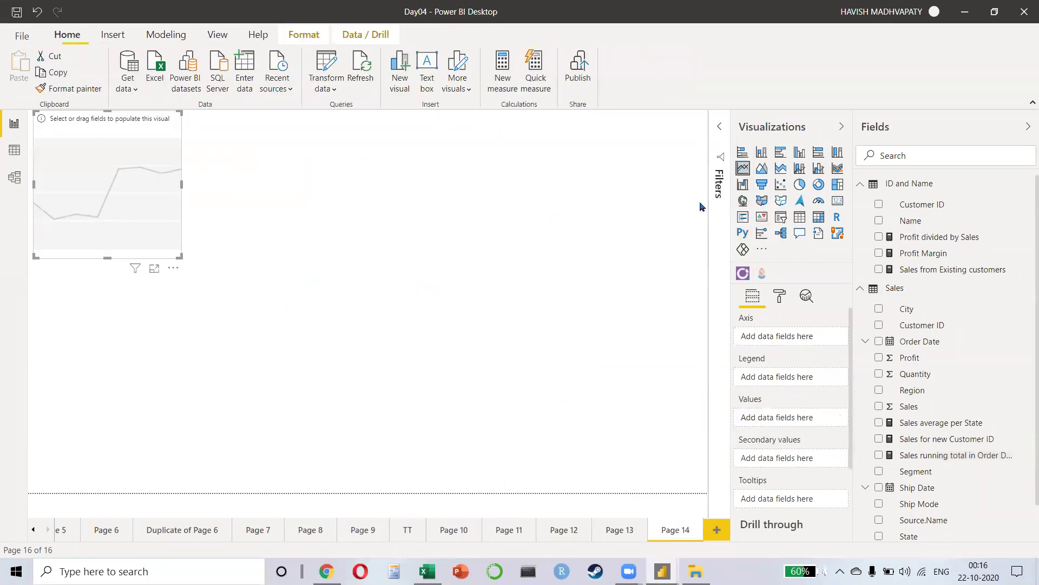
{"action": "left_click_drag", "start_coordinate": [193, 274], "coordinate": [615, 301]}
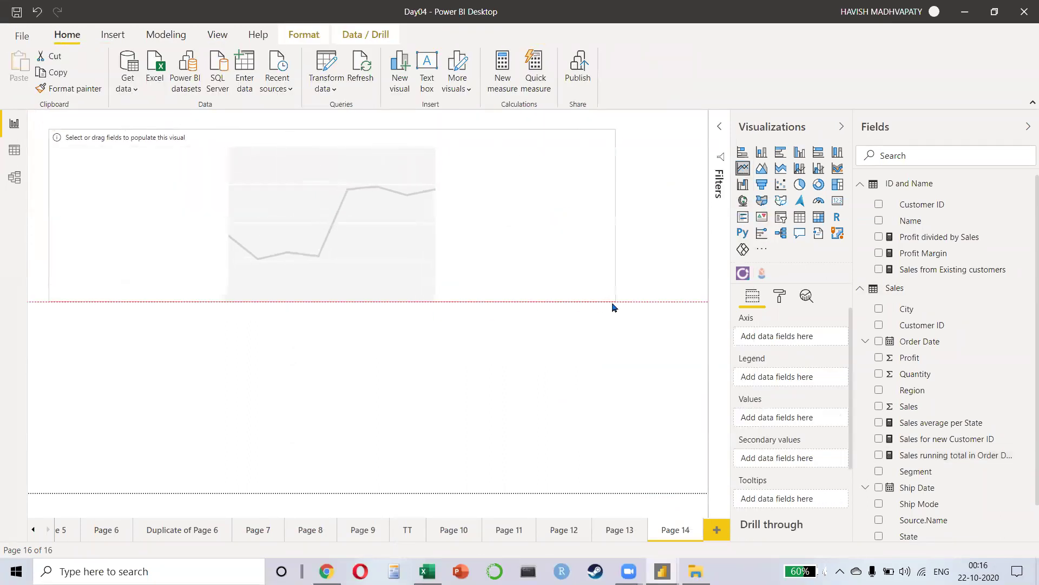
{"action": "left_click", "coordinate": [879, 406]}
{"action": "left_click", "coordinate": [878, 341]}
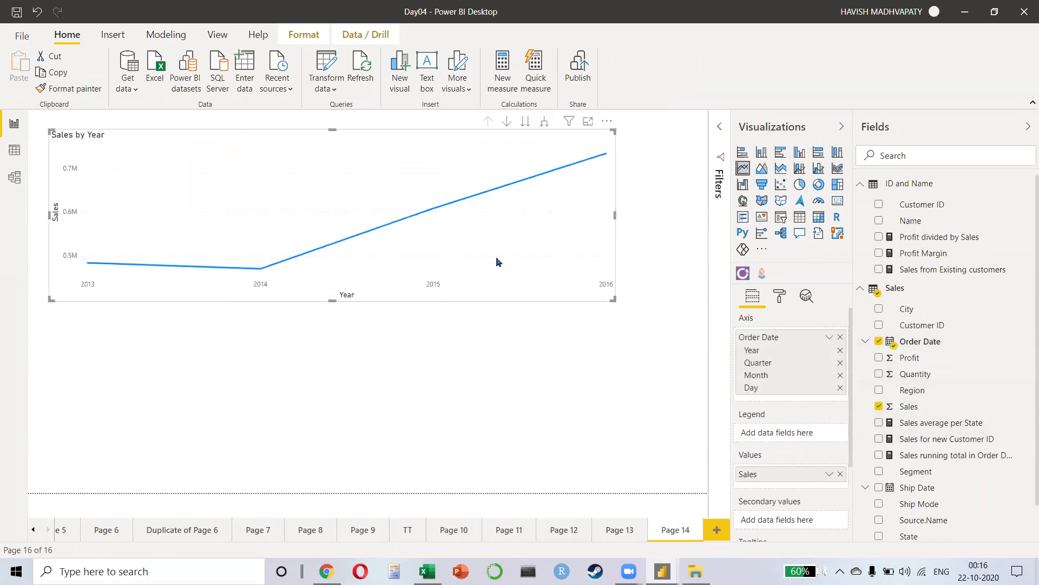
{"action": "left_click", "coordinate": [545, 123]}
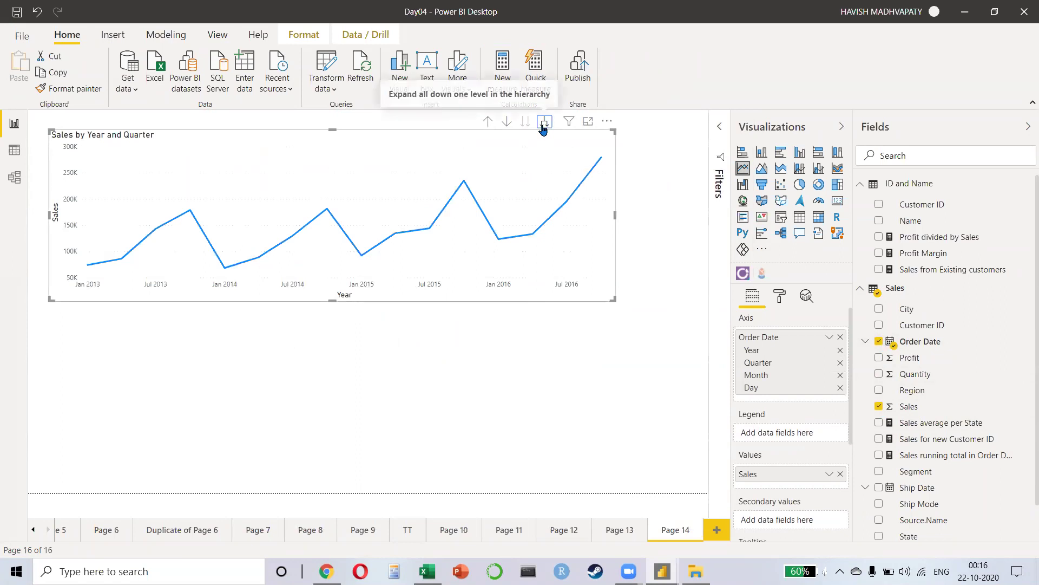
{"action": "left_click", "coordinate": [544, 126]}
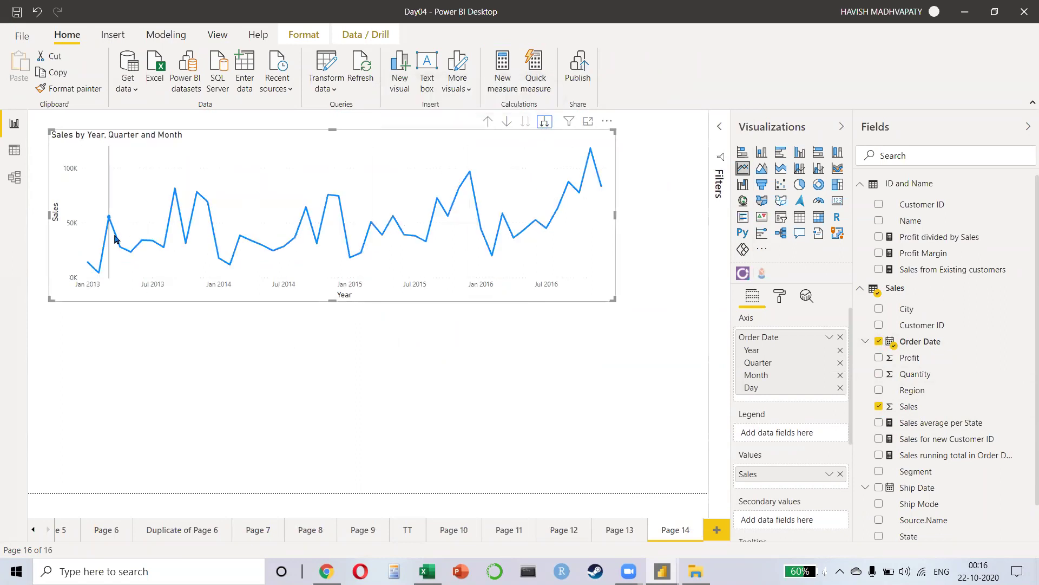
{"action": "mouse_move", "coordinate": [116, 238]}
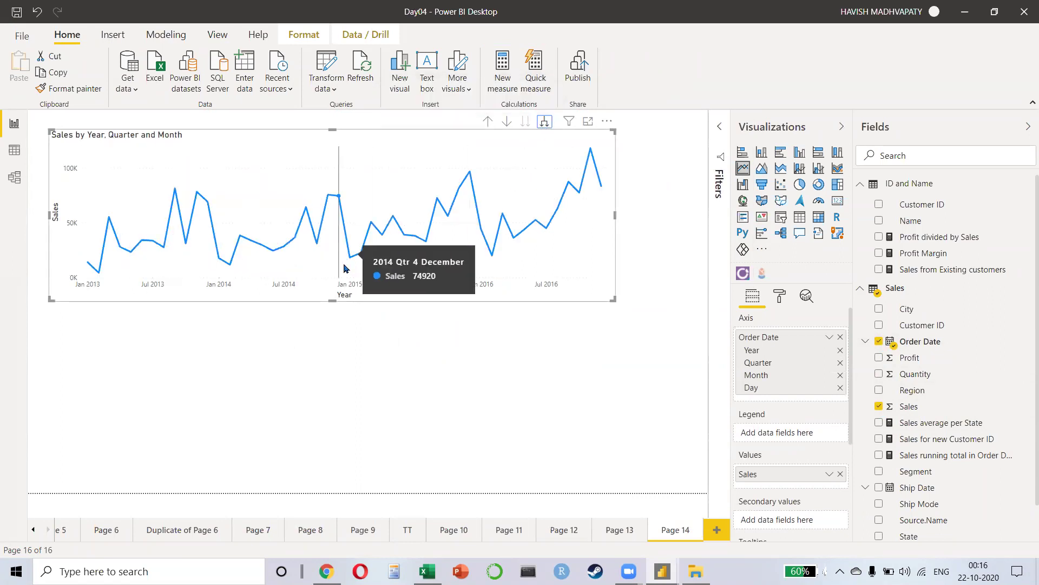
Step: Duplicate the line chart and replace Sales with the Sales running total in Order Date measure
{"action": "key", "text": "ctrl+c"}
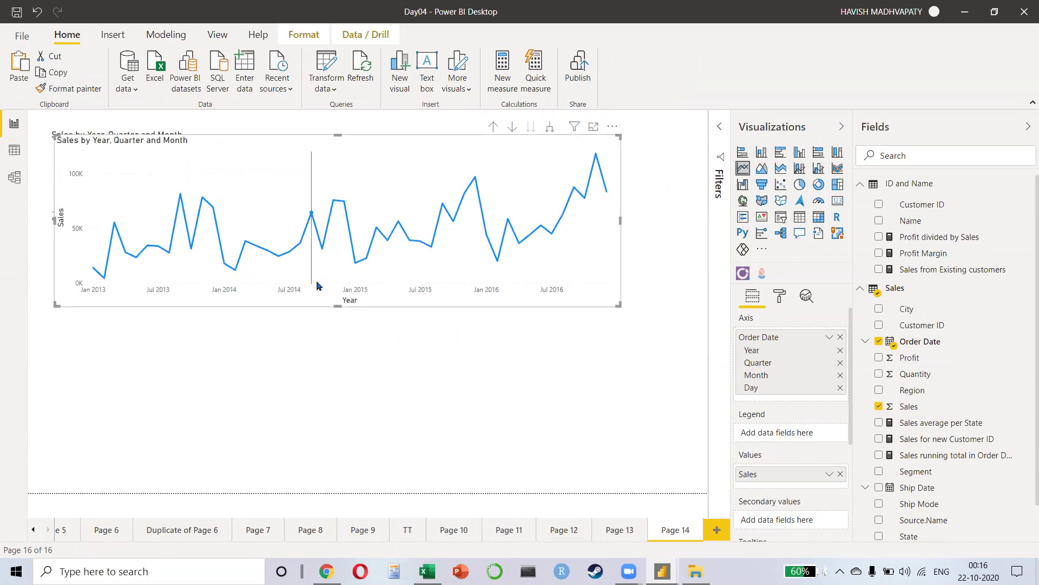
{"action": "key", "text": "ctrl+v"}
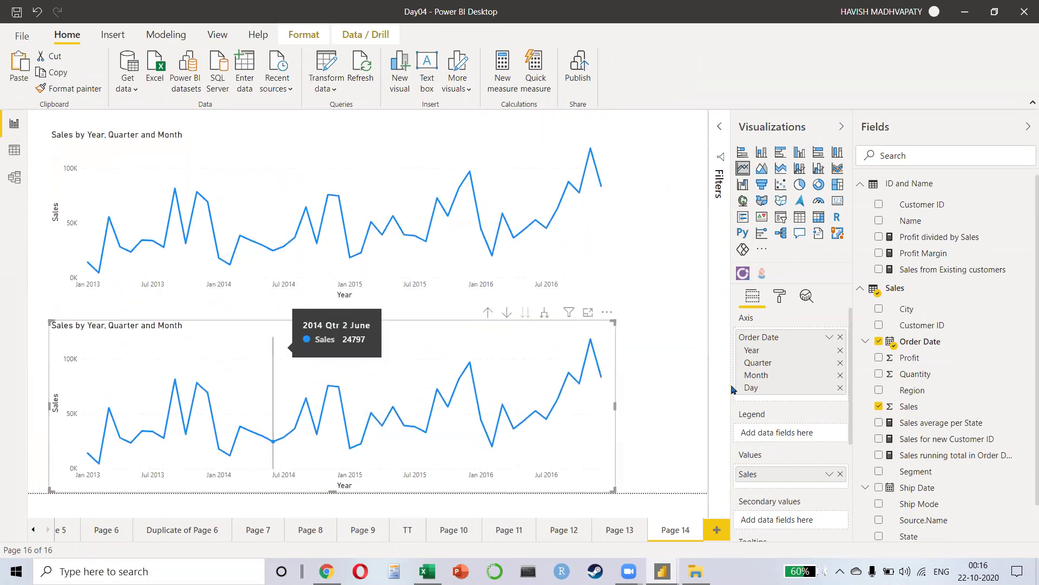
{"action": "left_click", "coordinate": [877, 410]}
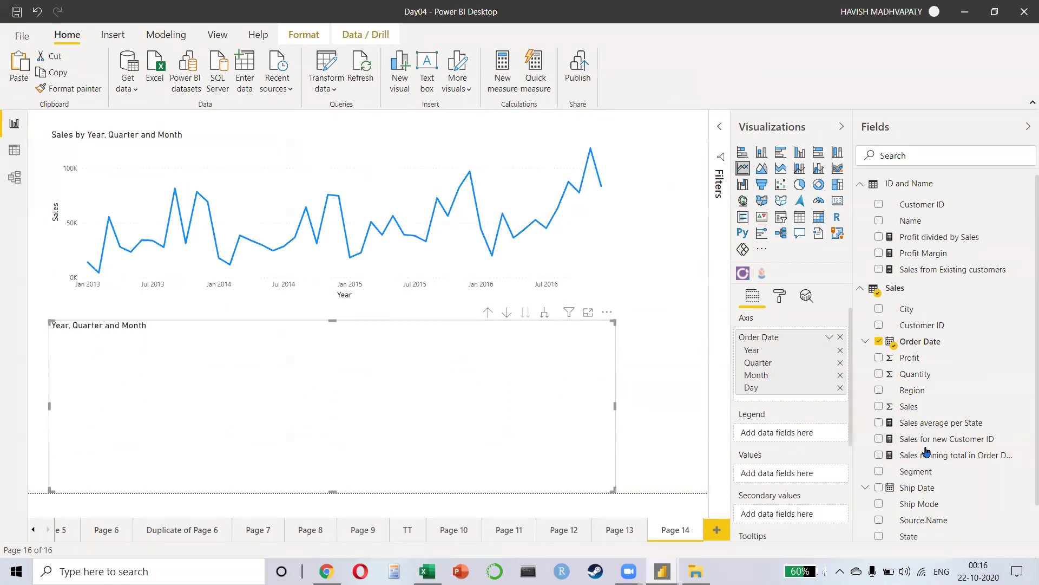
{"action": "left_click", "coordinate": [879, 455]}
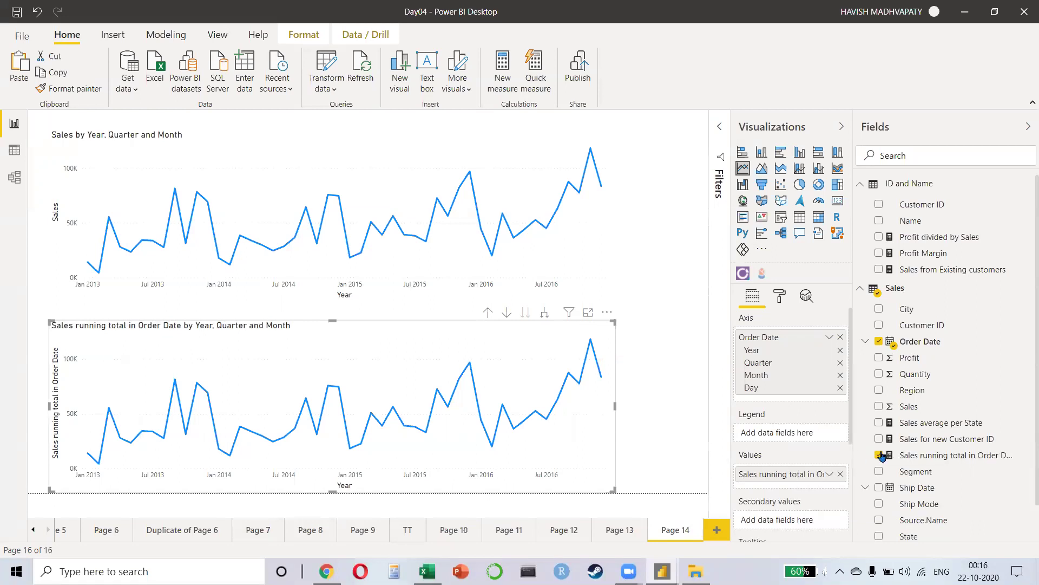
Step: Review the running total measure's DAX formula, then select the Order Date column
{"action": "left_click", "coordinate": [947, 459]}
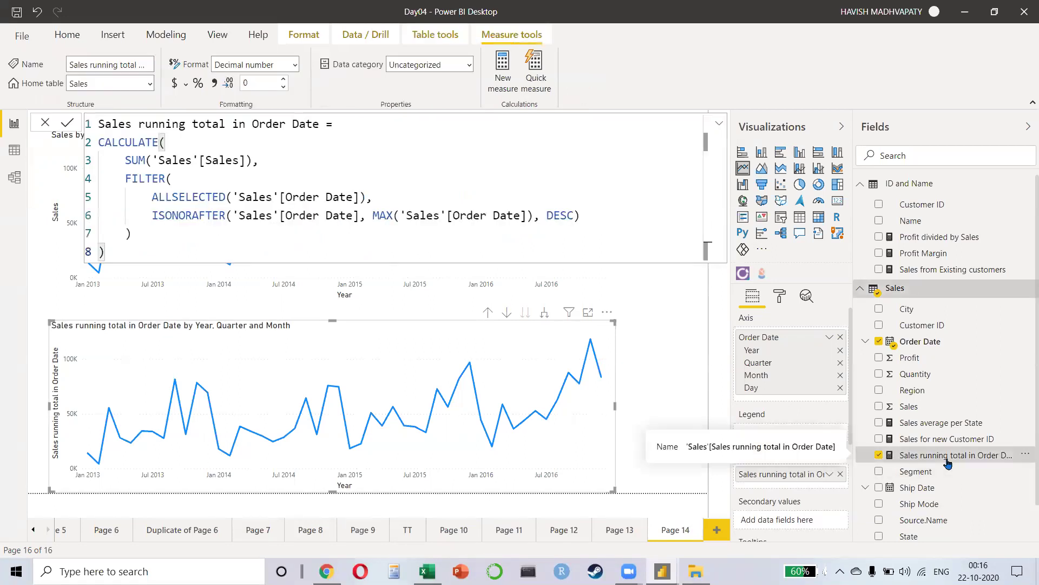
{"action": "left_click", "coordinate": [657, 387]}
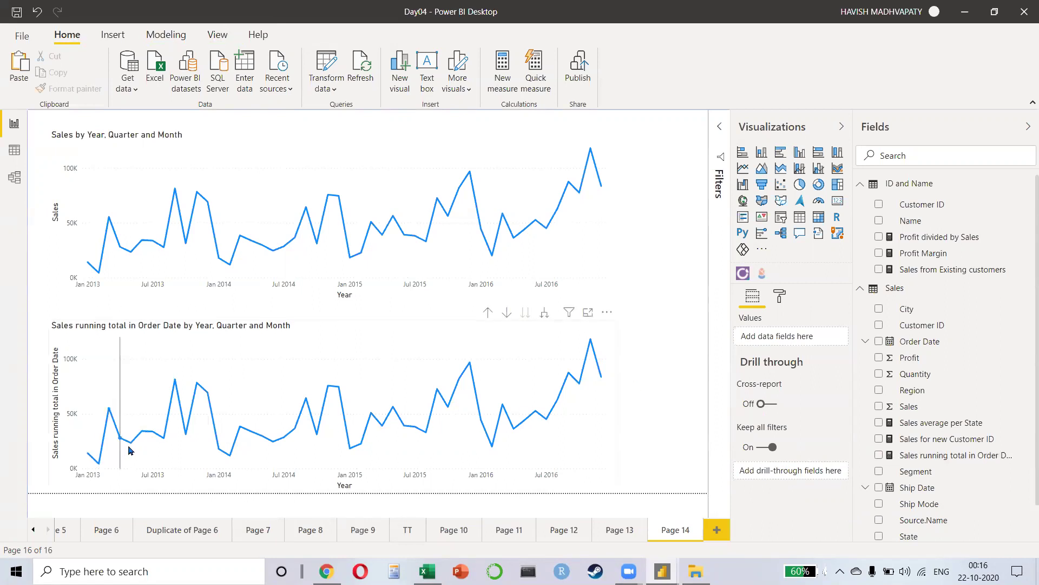
{"action": "mouse_move", "coordinate": [555, 279]}
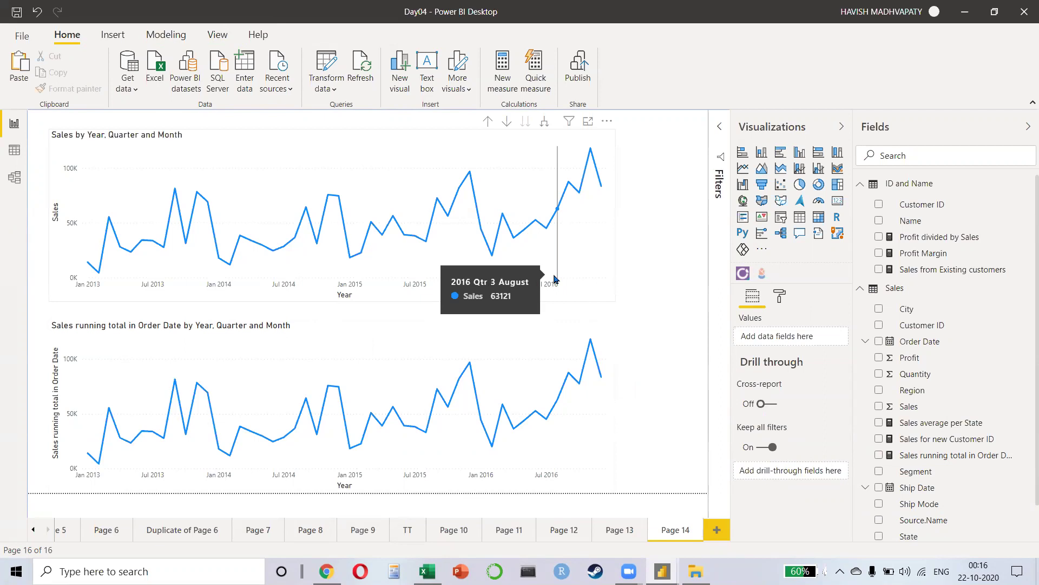
{"action": "left_click", "coordinate": [915, 340]}
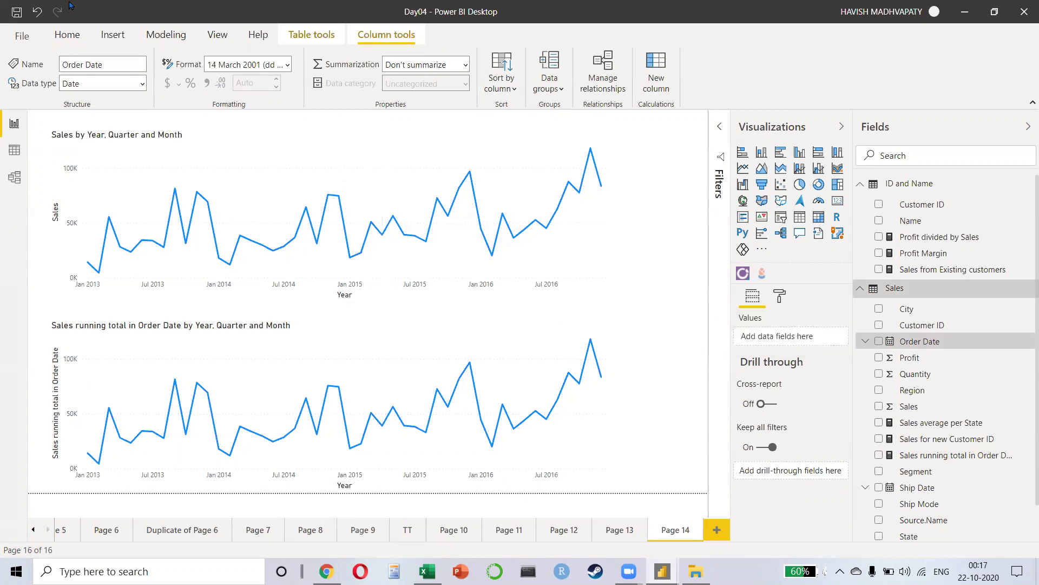
Step: Open the Sales query in Power Query Editor and confirm Order Date is typed as Date
{"action": "left_click", "coordinate": [68, 35]}
{"action": "left_click", "coordinate": [326, 67]}
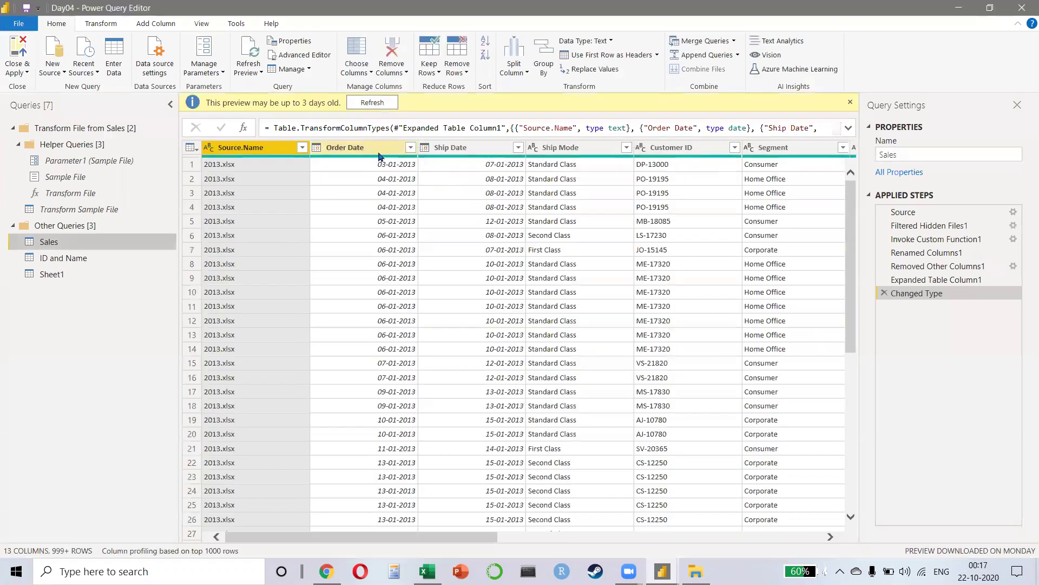
{"action": "left_click", "coordinate": [379, 155]}
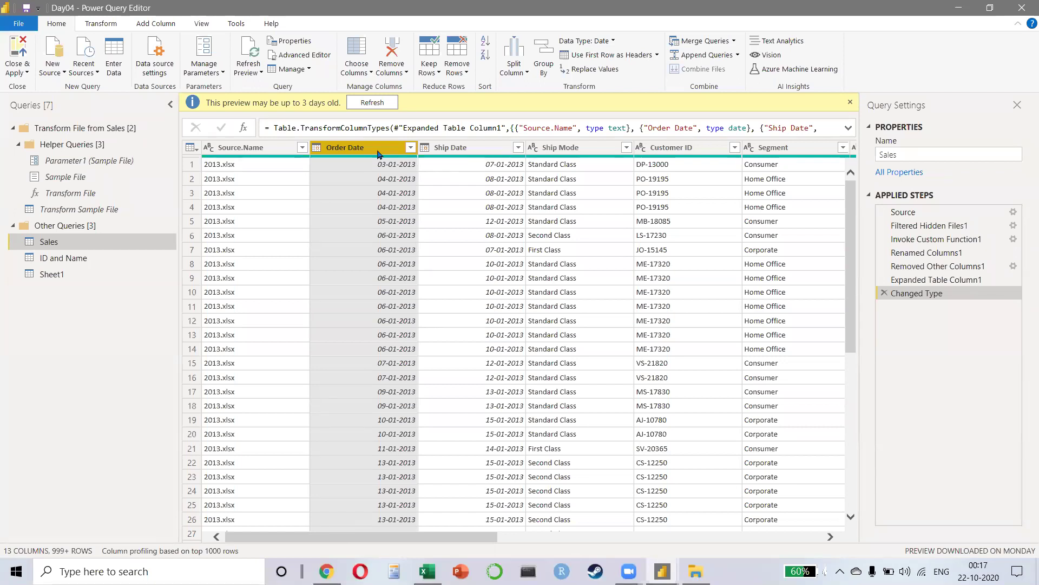
{"action": "key", "text": "alt+Tab"}
{"action": "key", "text": "alt+Tab"}
{"action": "key", "text": "alt+Tab"}
{"action": "key", "text": "alt+Tab"}
{"action": "key", "text": "alt+Tab"}
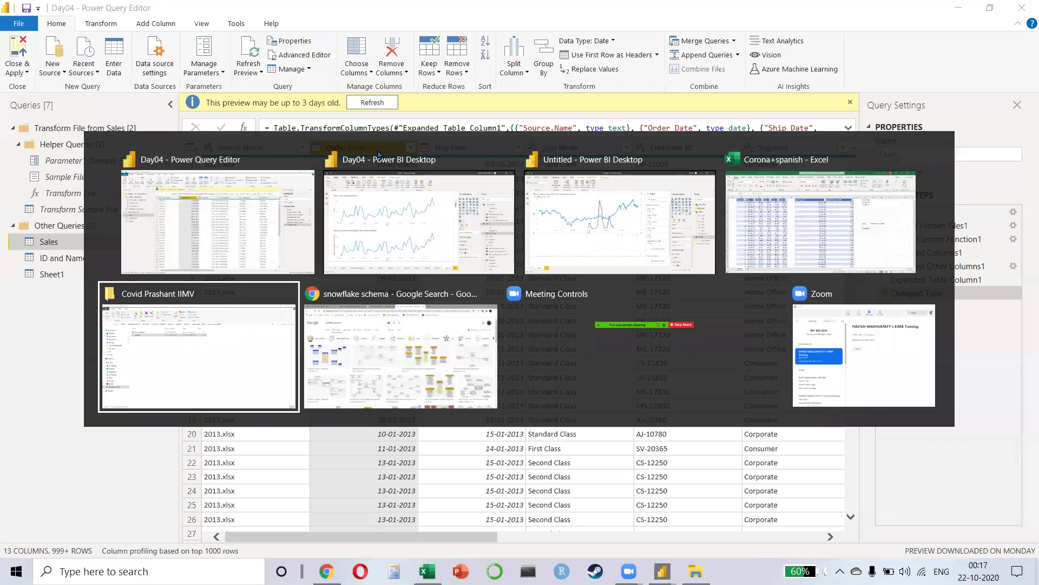
Step: Google 'time intelligence in power bi', open the Microsoft Docs article, then return to Power Query
{"action": "key", "text": "ctrl+l"}
{"action": "type", "text": "time inte"}
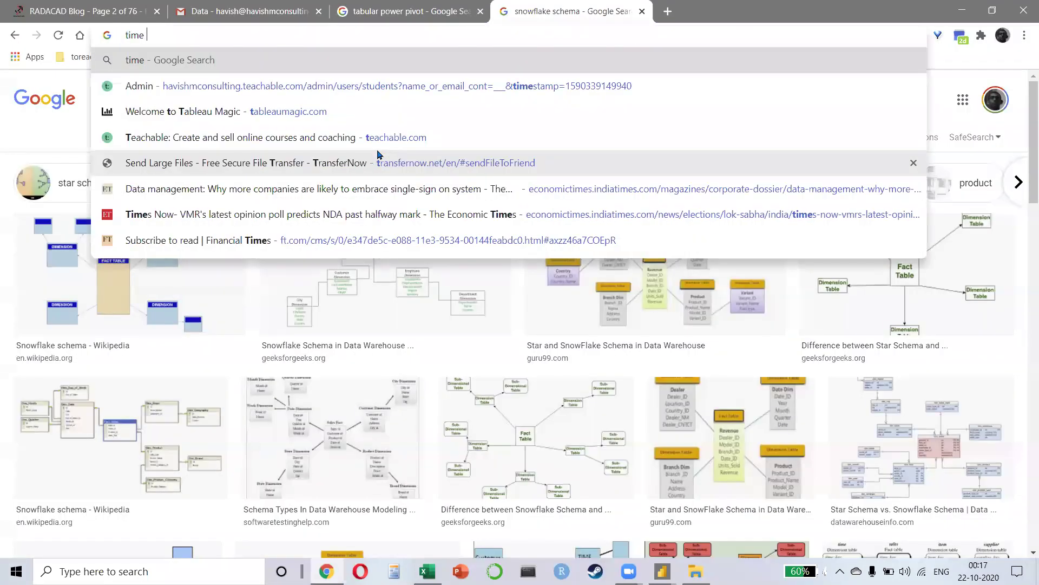
{"action": "key", "text": "Down"}
{"action": "key", "text": "Return"}
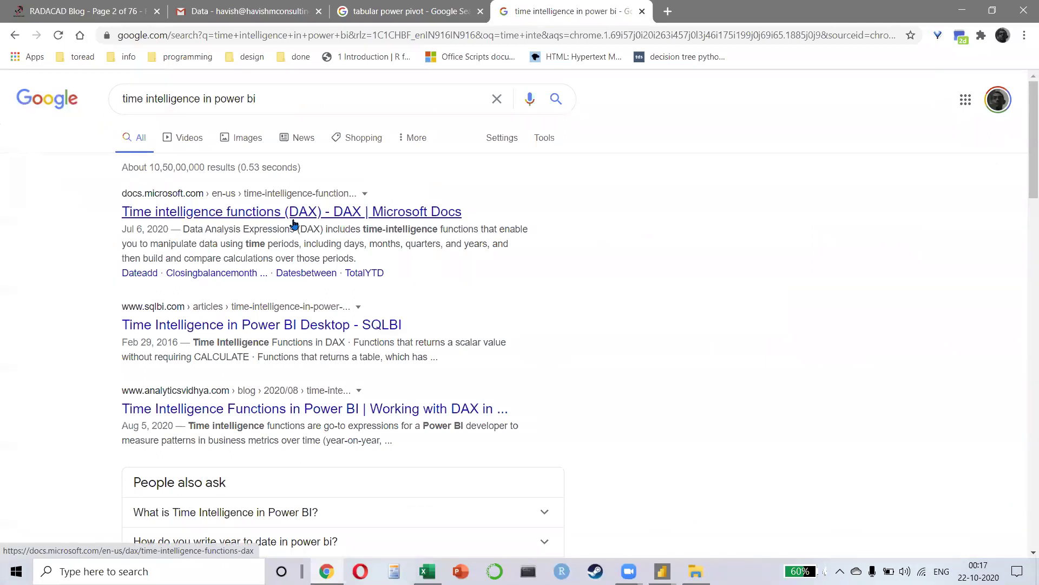
{"action": "left_click", "coordinate": [294, 223]}
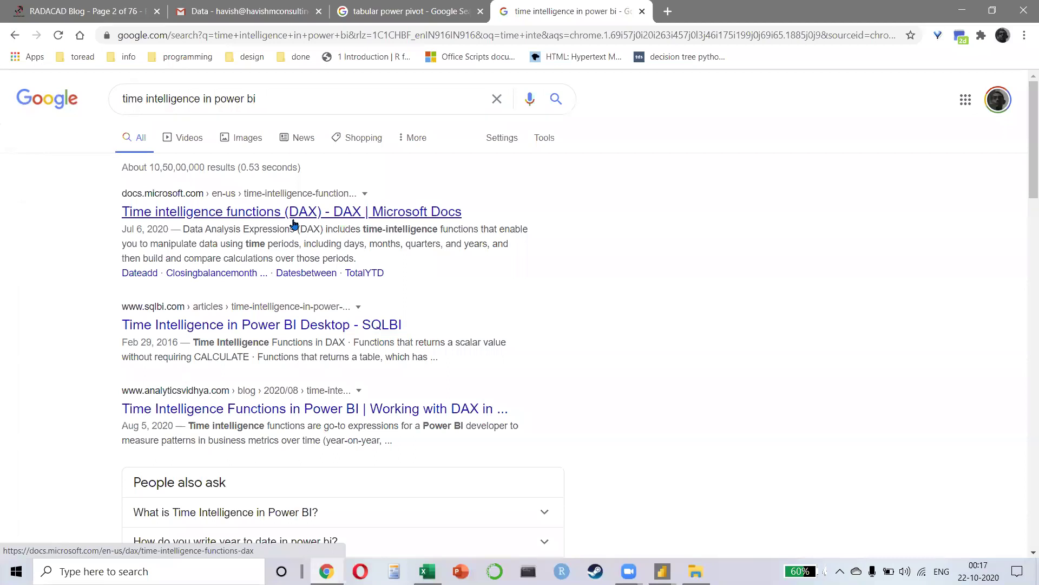
{"action": "key", "text": "alt+Tab"}
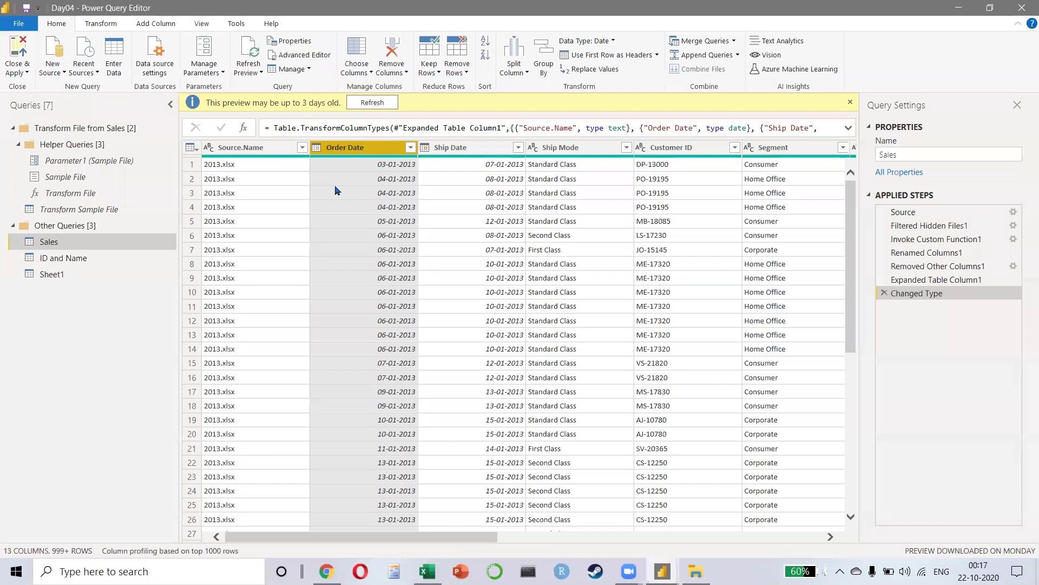
Step: View the details of Sales rows 1, 16 and 17 in Power Query Editor
{"action": "left_click", "coordinate": [188, 170]}
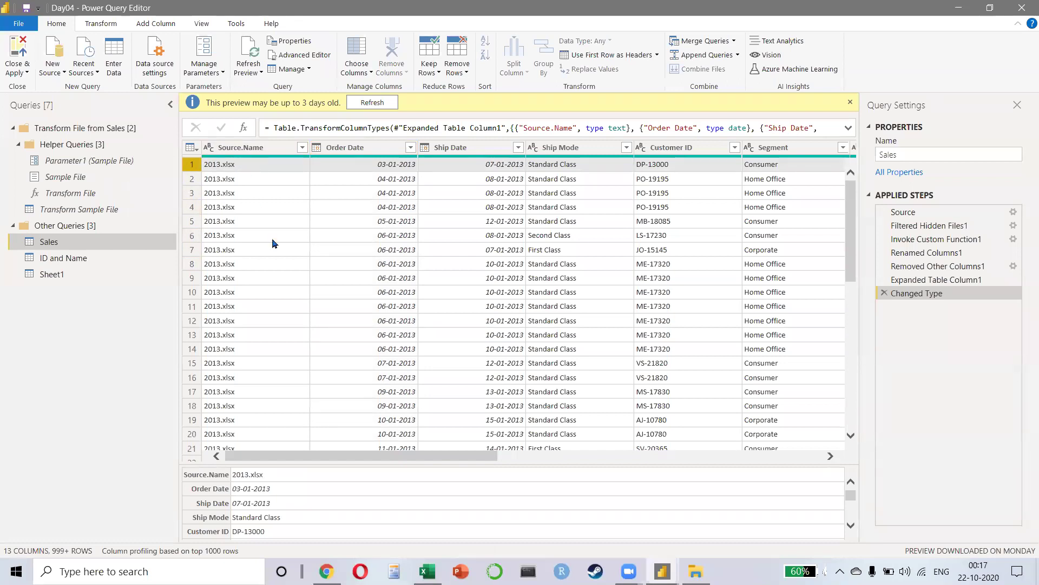
{"action": "left_click", "coordinate": [193, 391]}
{"action": "left_click", "coordinate": [205, 392]}
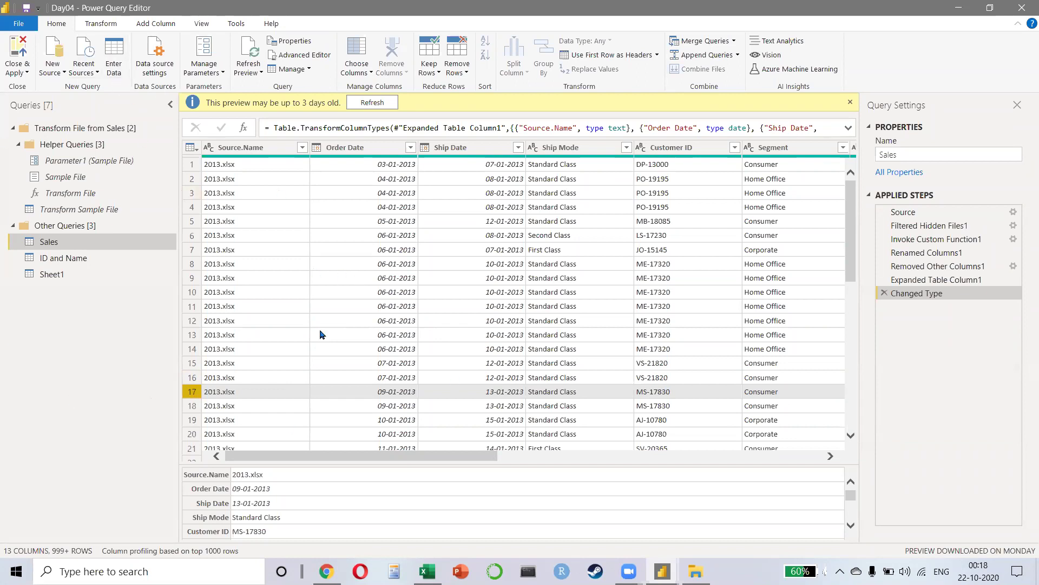
Step: Minimize the query editor and bring the Day04 Power BI report to the front
{"action": "left_click", "coordinate": [1020, 7]}
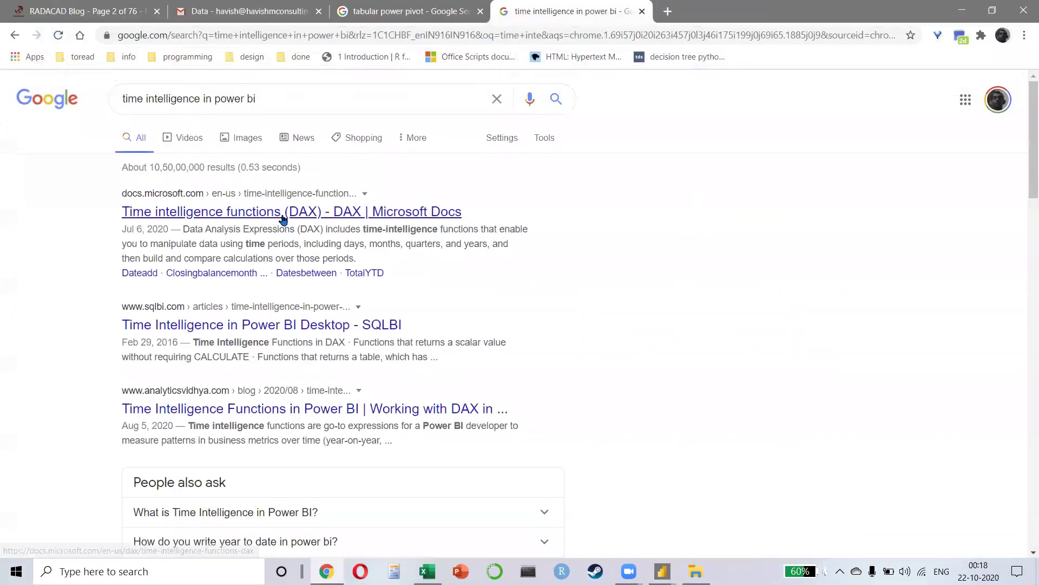
{"action": "key", "text": "alt+Tab"}
{"action": "key", "text": "alt+Tab"}
{"action": "key", "text": "alt+shift+Tab"}
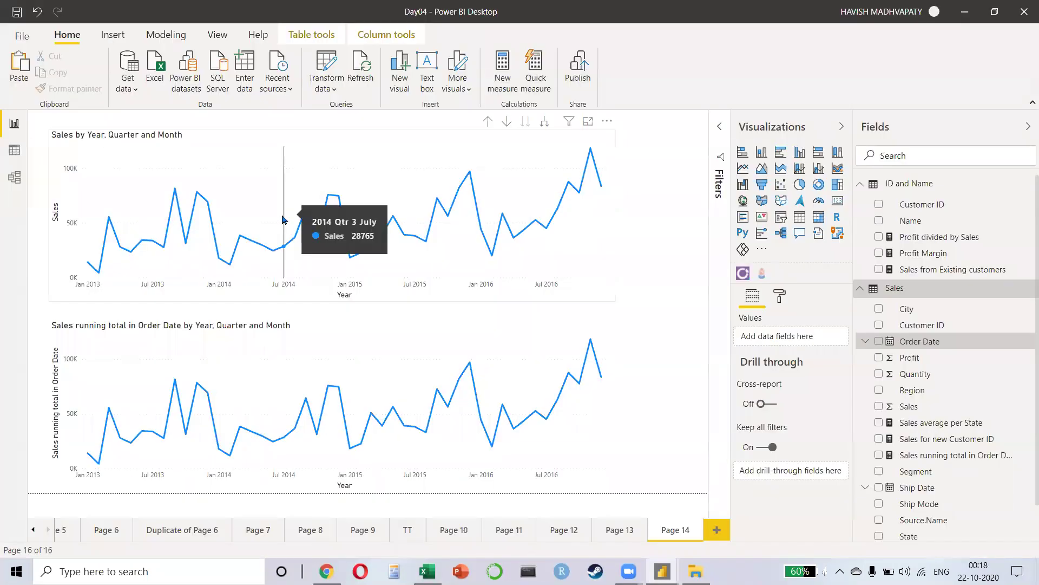
Step: In Data view, create a new calculated table defined as Date Table = CALENDARAUTO()
{"action": "left_click", "coordinate": [13, 154]}
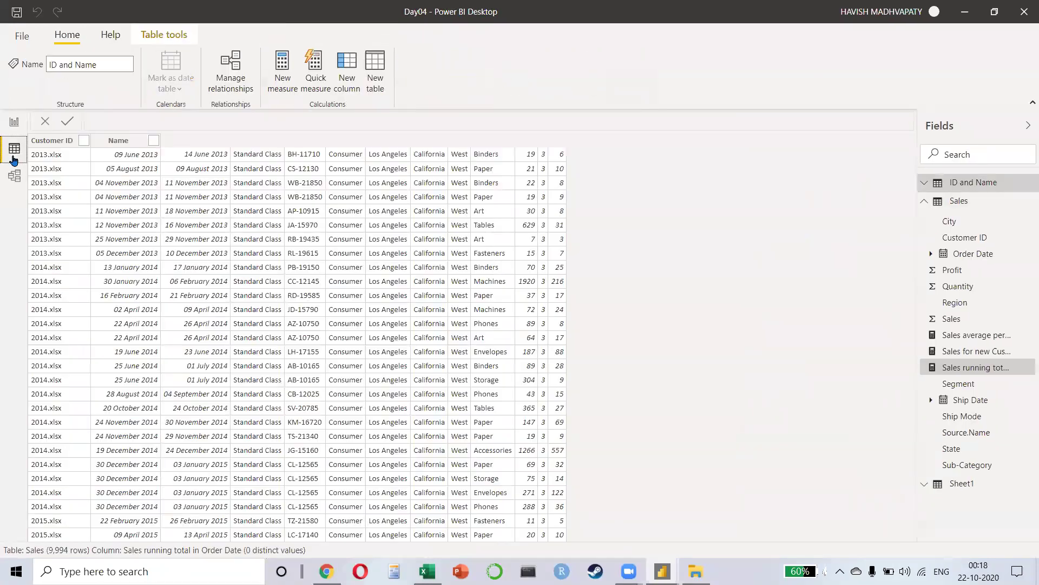
{"action": "left_click", "coordinate": [376, 85]}
{"action": "type", "text": "Date Table "}
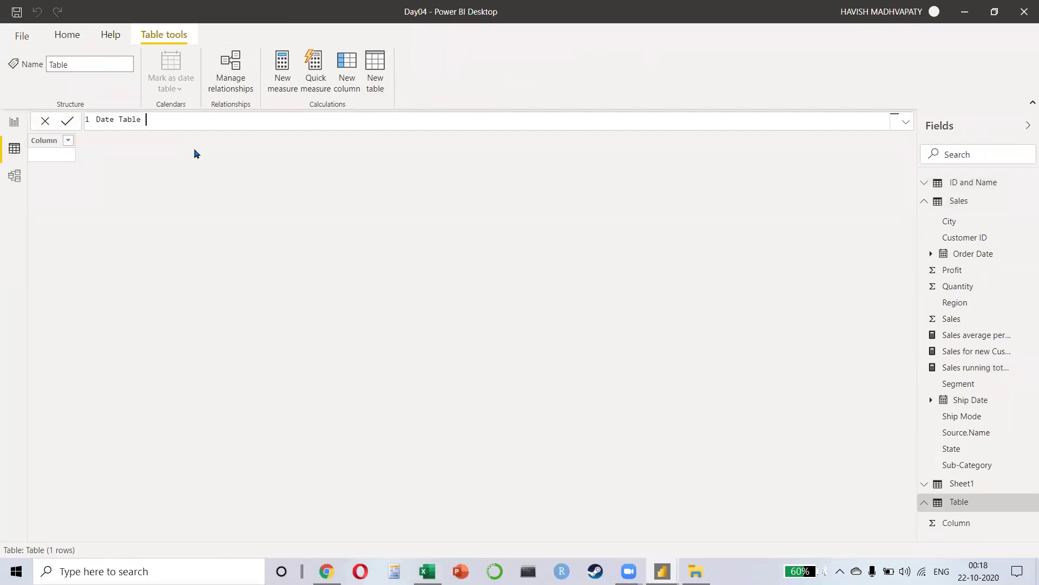
{"action": "type", "text": "="}
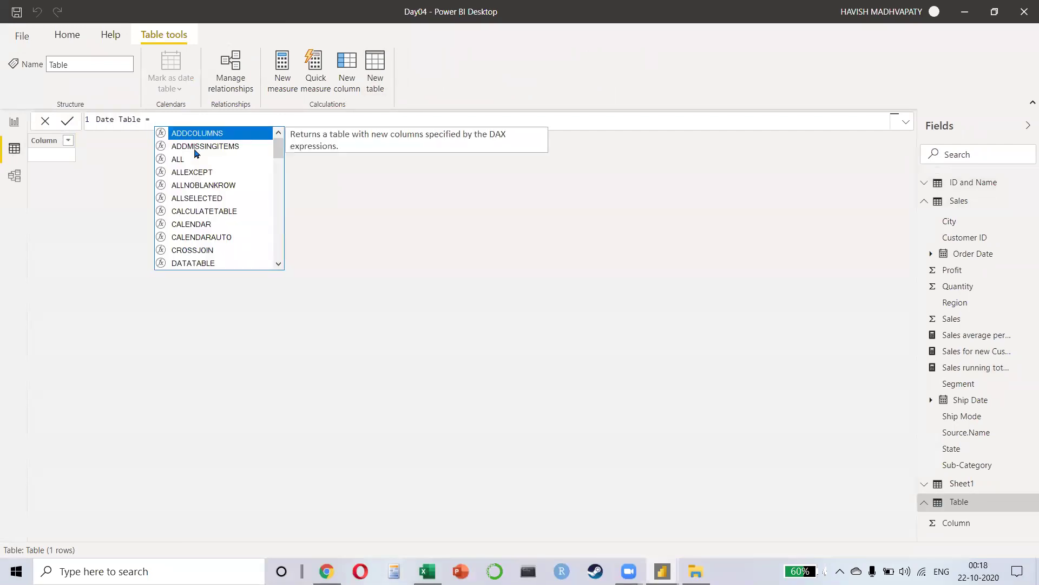
{"action": "key", "text": "Escape"}
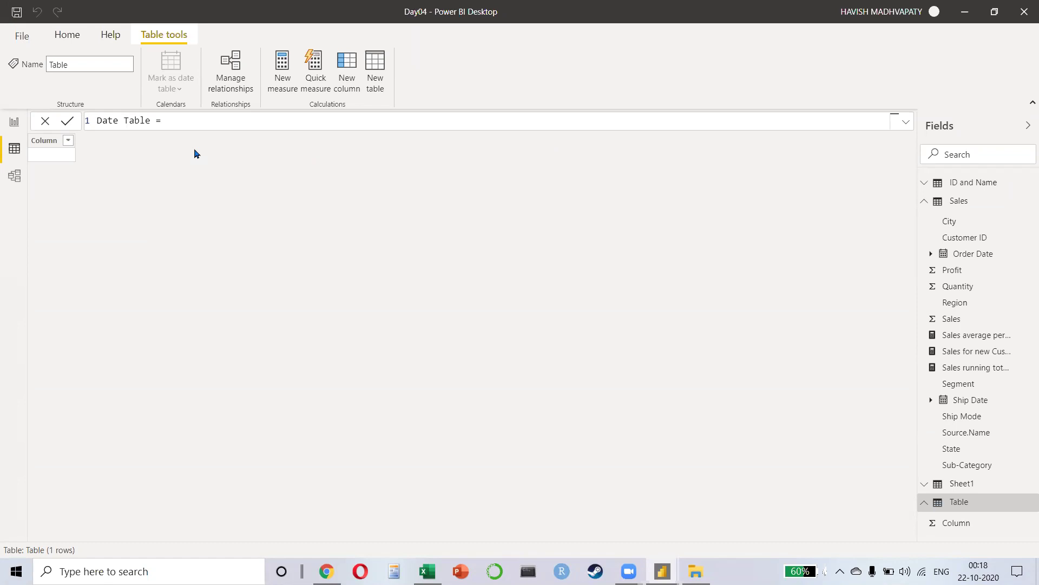
{"action": "type", "text": "CALENDARAUTO("}
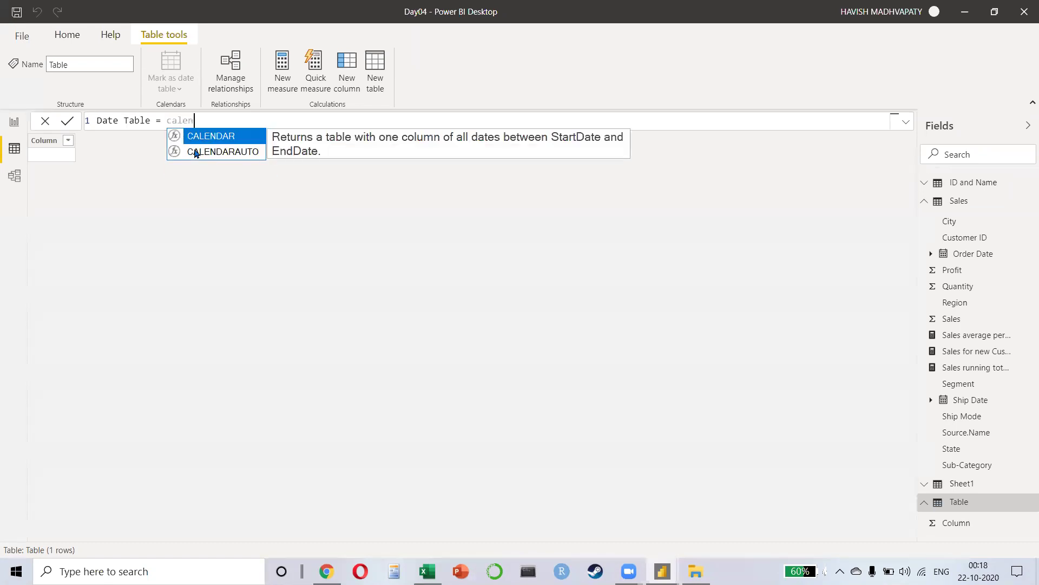
{"action": "type", "text": ")"}
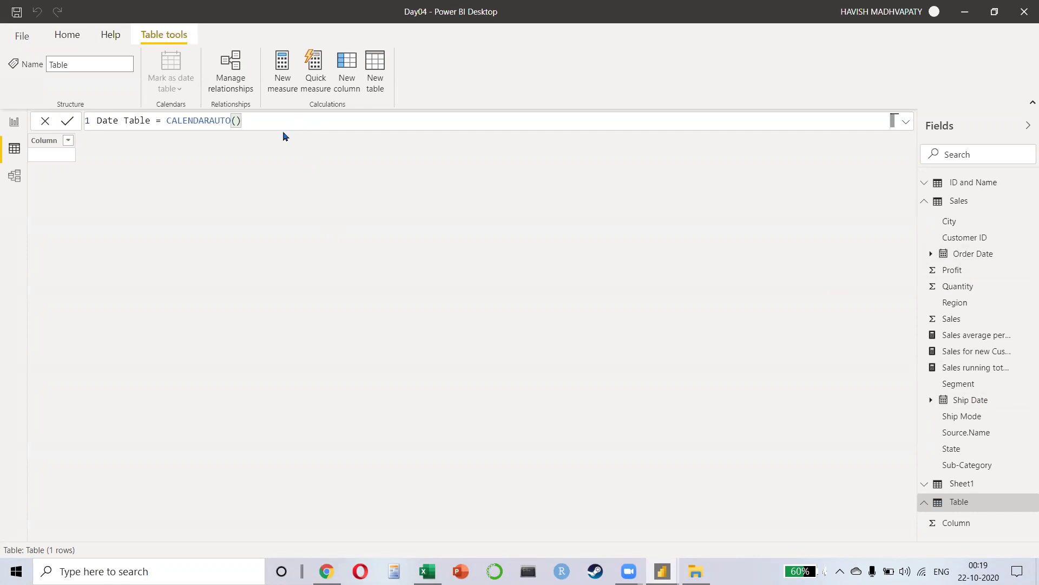
Step: Check the latest date, then redefine the table as CALENDAR(DATE(2013,1,1), DATE(2016,12,31))
{"action": "left_click", "coordinate": [97, 141]}
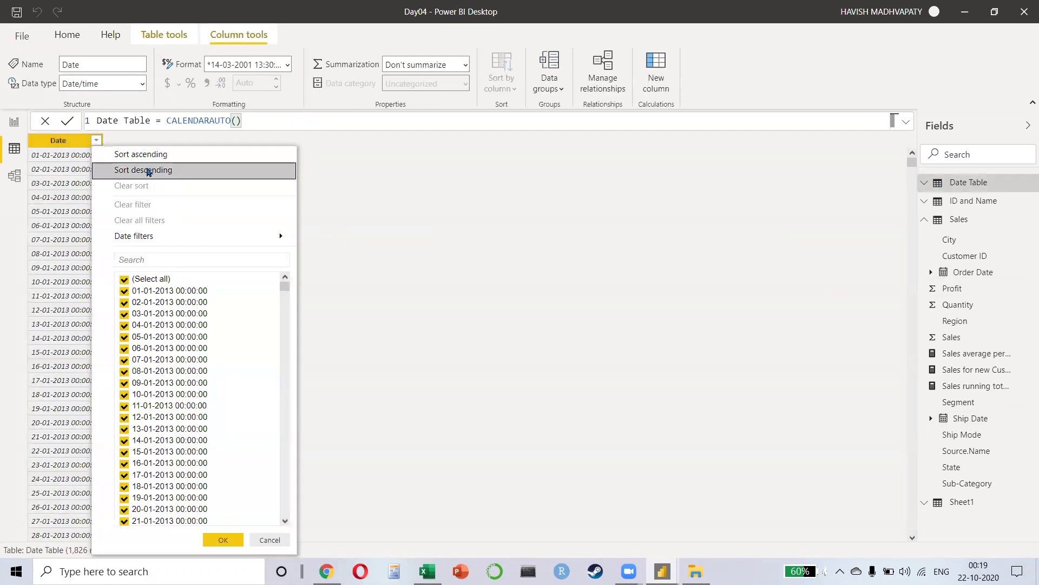
{"action": "left_click", "coordinate": [148, 171]}
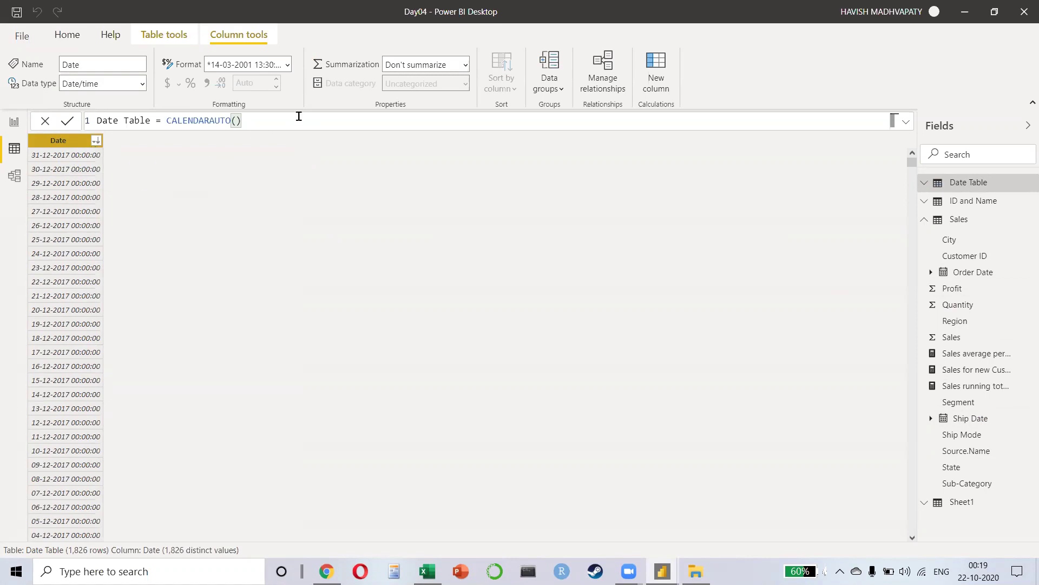
{"action": "left_click", "coordinate": [293, 123]}
{"action": "key", "text": "BackSpace"}
{"action": "key", "text": "BackSpace"}
{"action": "key", "text": "BackSpace"}
{"action": "key", "text": "BackSpace"}
{"action": "key", "text": "BackSpace"}
{"action": "key", "text": "BackSpace"}
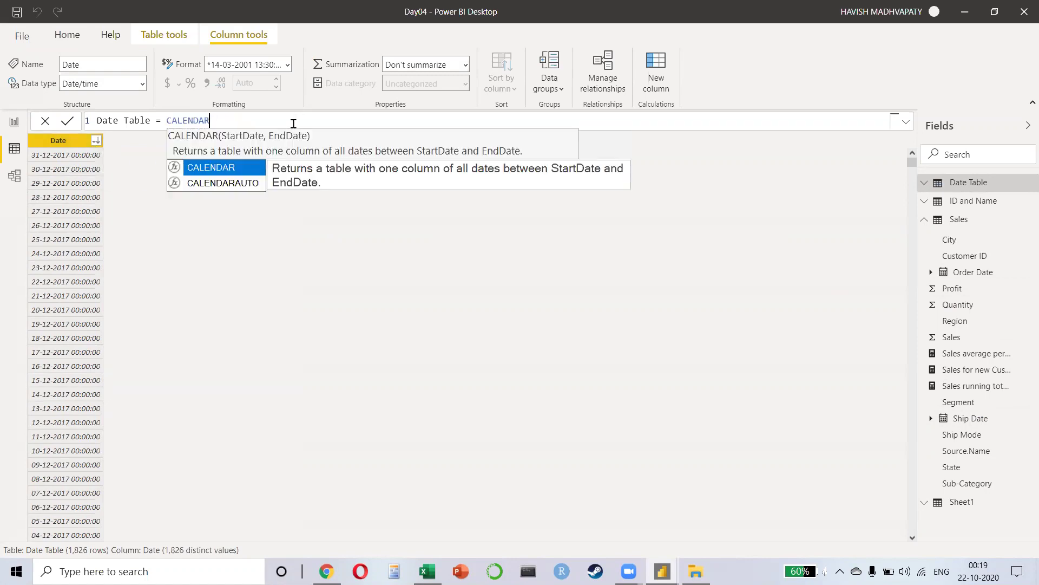
{"action": "type", "text": "("}
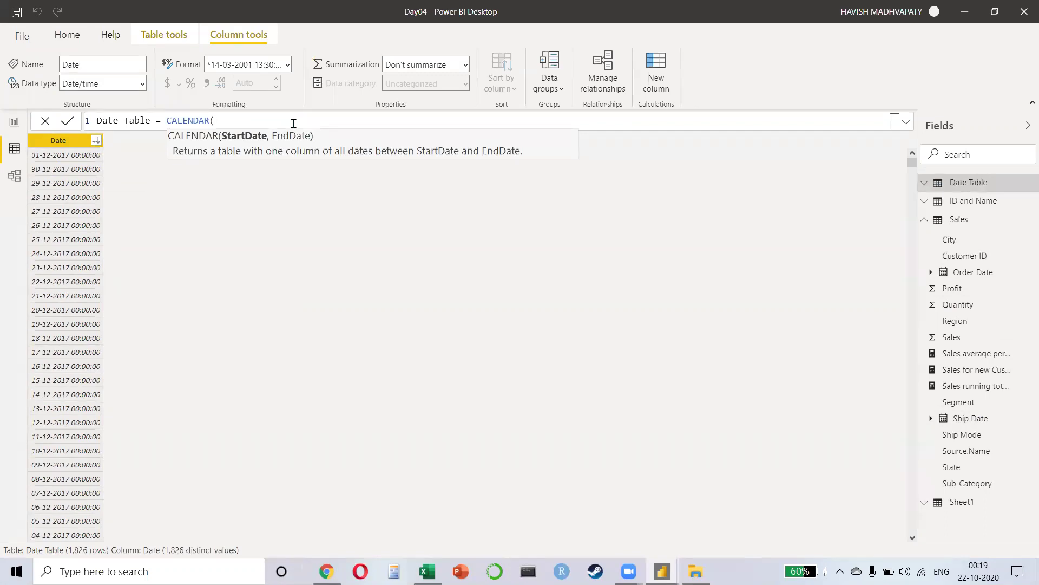
{"action": "type", "text": "date"}
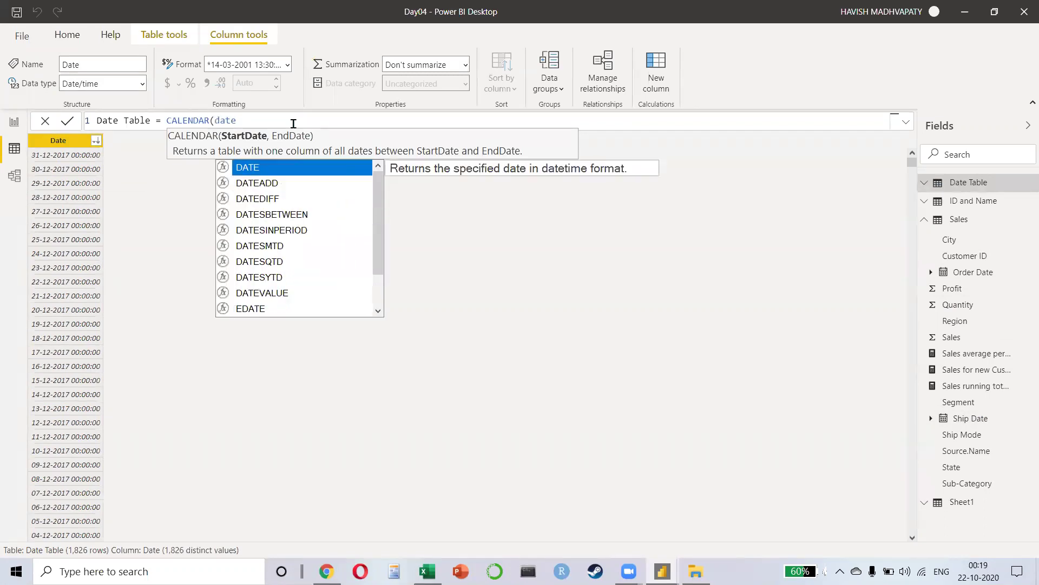
{"action": "key", "text": "Tab"}
{"action": "type", "text": "2013,1,1), date"}
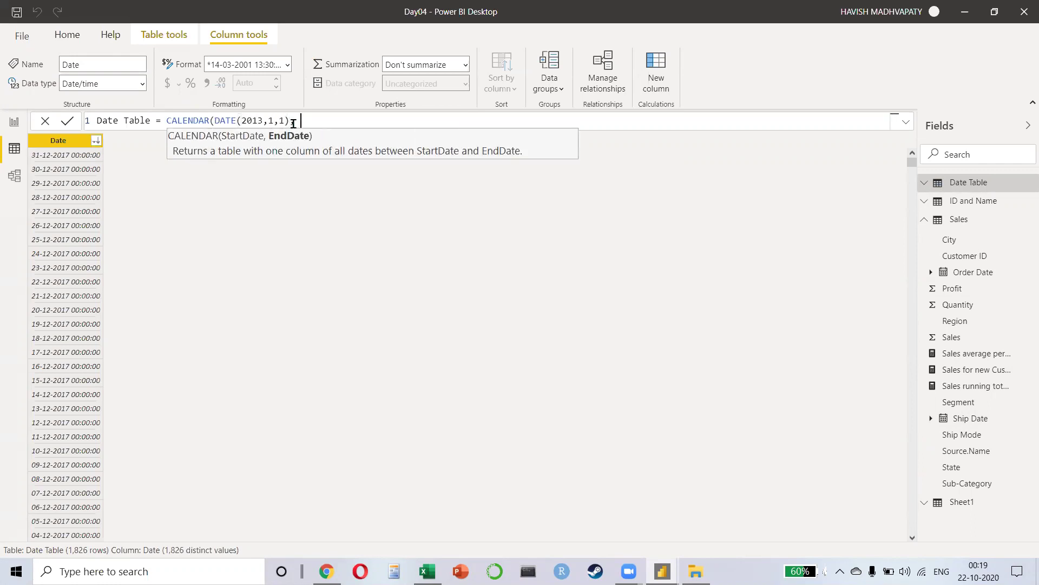
{"action": "key", "text": "Tab"}
{"action": "type", "text": "201"}
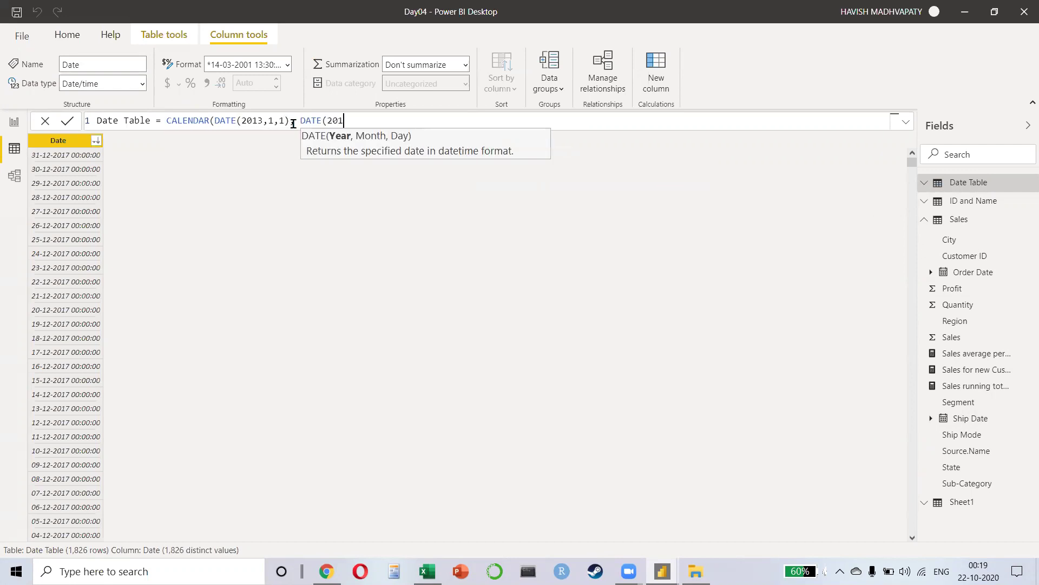
{"action": "type", "text": "6,12,31))"}
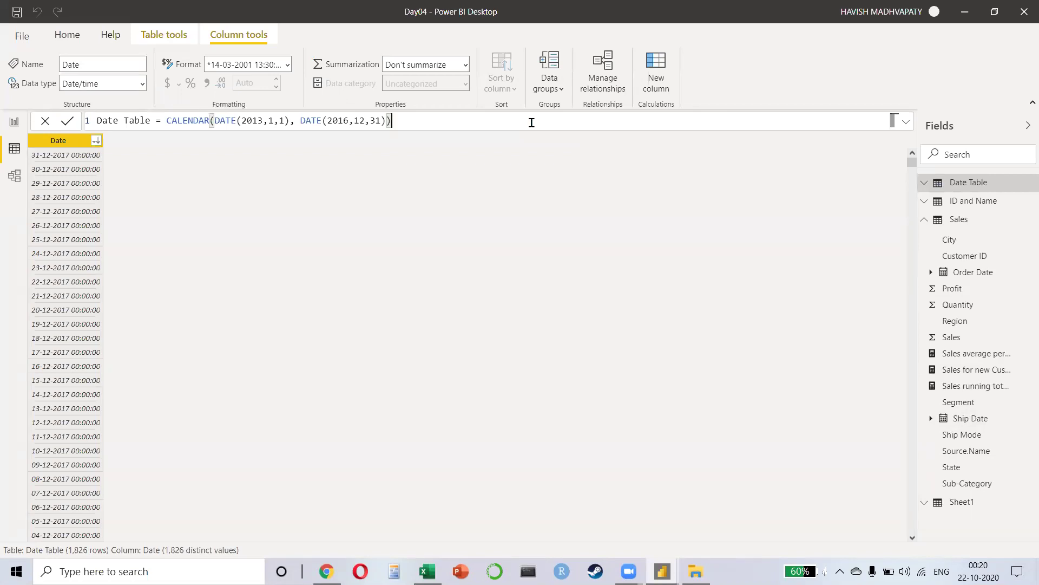
Step: Replace the fixed dates with CALENDAR(MIN(Sales[Order Date]), MAX(Sales[Order Date]))
{"action": "left_click_drag", "start_coordinate": [339, 120], "coordinate": [390, 119]}
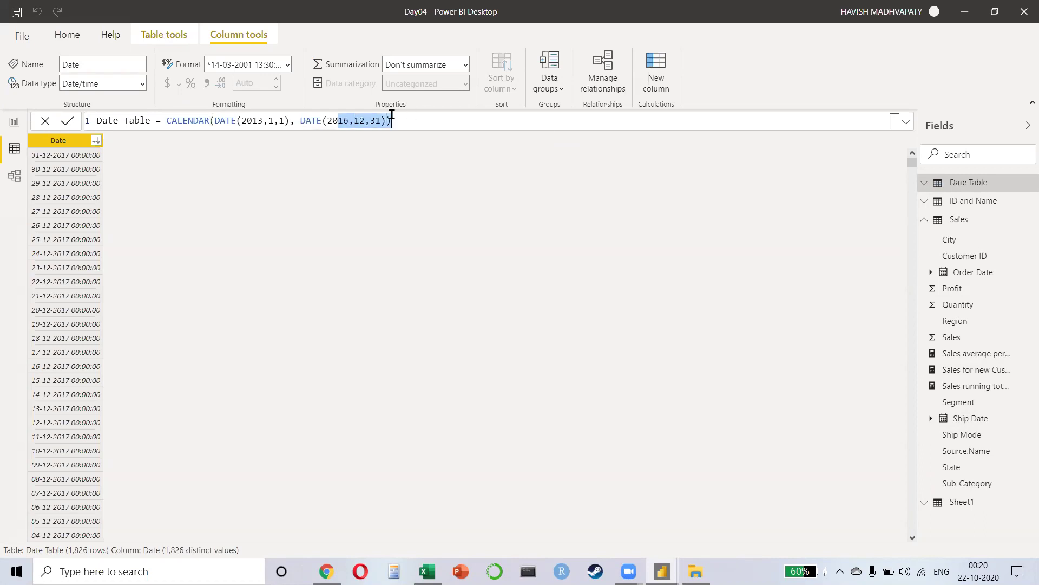
{"action": "left_click", "coordinate": [406, 119]}
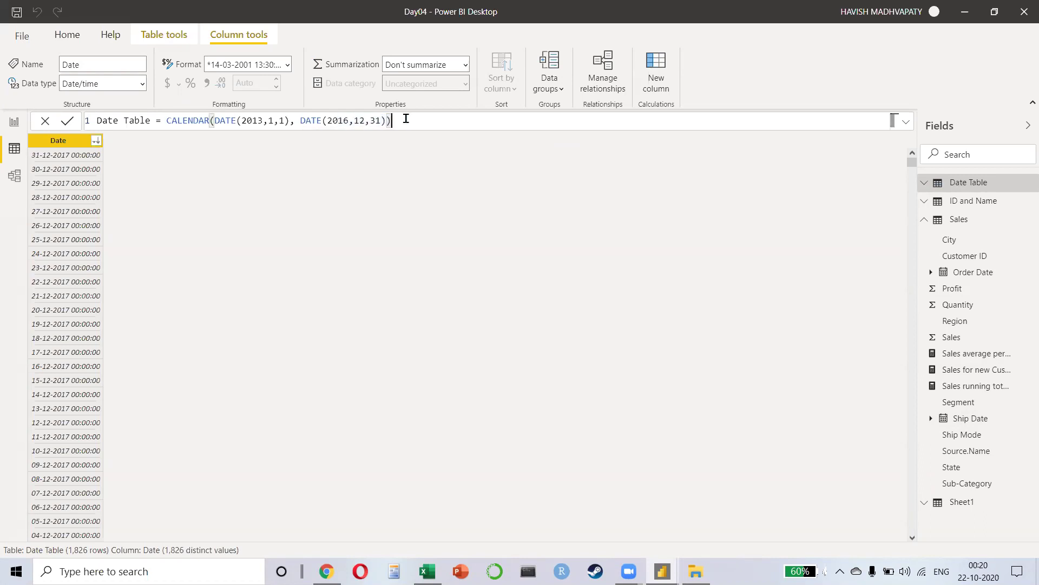
{"action": "key", "text": "ctrl+shift+Left"}
{"action": "key", "text": "ctrl+shift+Left"}
{"action": "key", "text": "ctrl+shift+Left"}
{"action": "key", "text": "ctrl+shift+Left"}
{"action": "key", "text": "ctrl+shift+Left"}
{"action": "key", "text": "ctrl+shift+Left"}
{"action": "key", "text": "ctrl+shift+Left"}
{"action": "key", "text": "ctrl+shift+Left"}
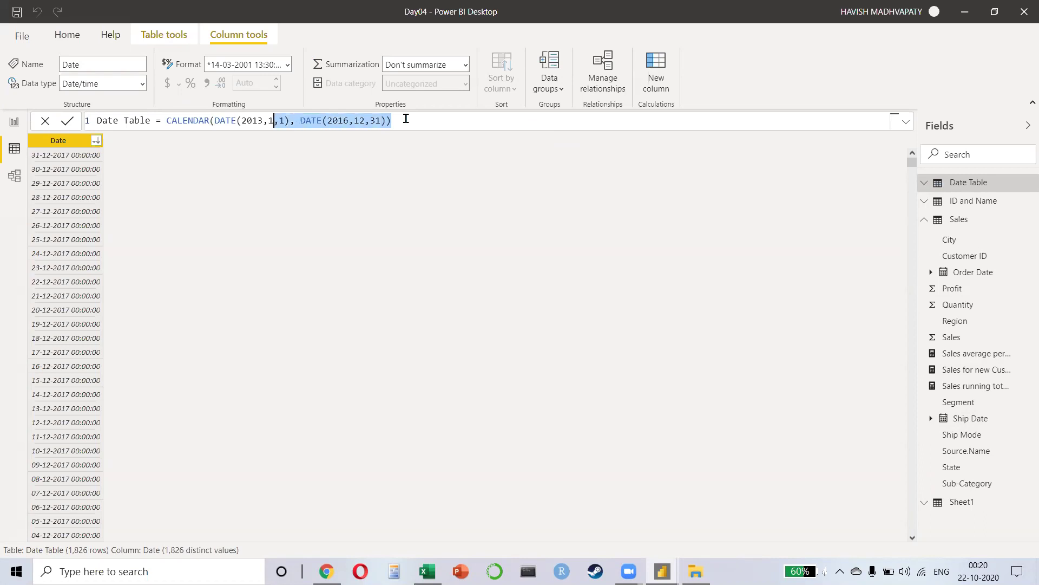
{"action": "key", "text": "ctrl+shift+Left"}
{"action": "key", "text": "ctrl+shift+Left"}
{"action": "key", "text": "BackSpace"}
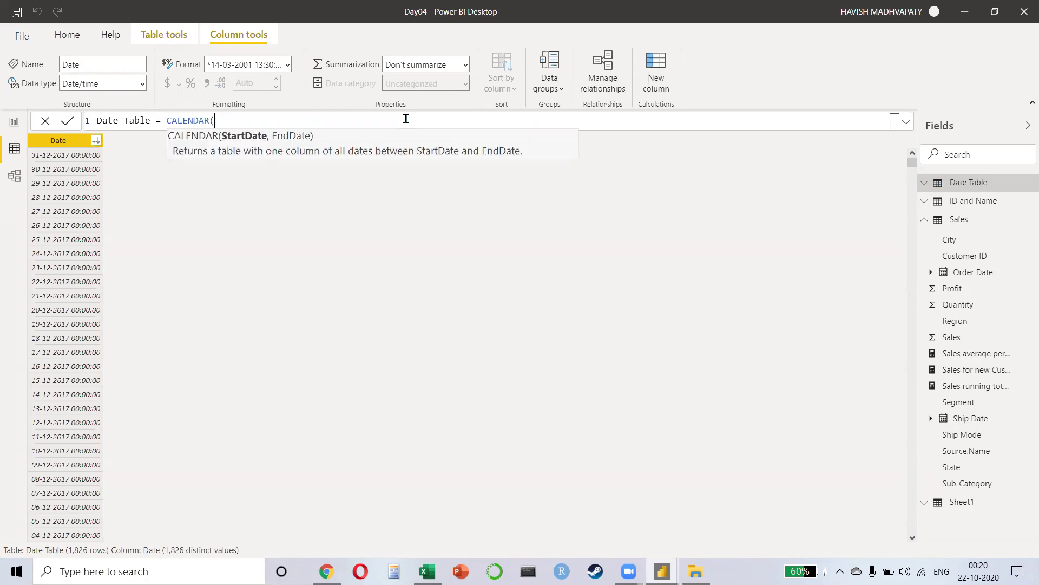
{"action": "key", "text": "BackSpace"}
{"action": "type", "text": "(min(order"}
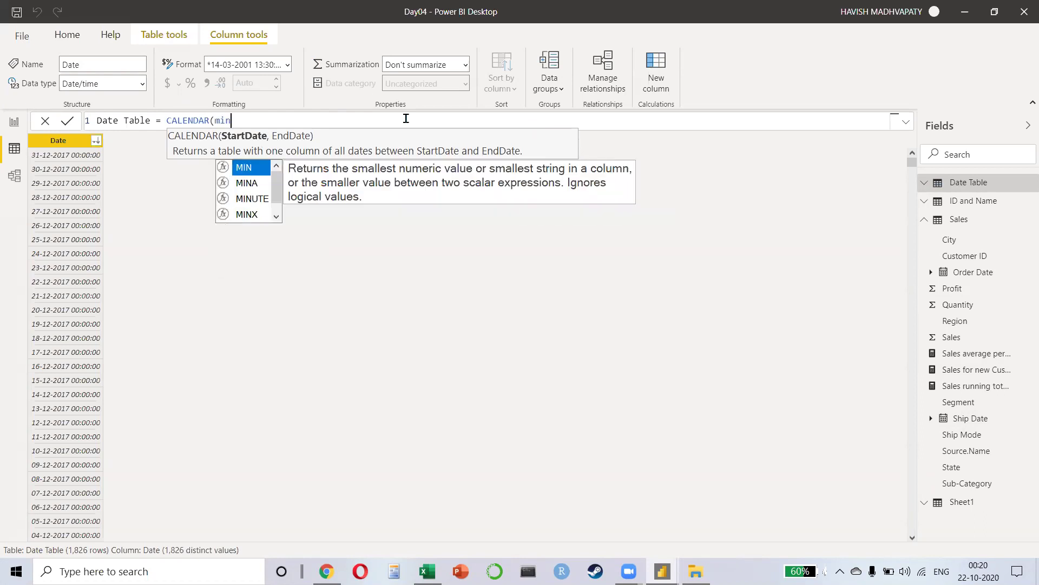
{"action": "key", "text": "Tab"}
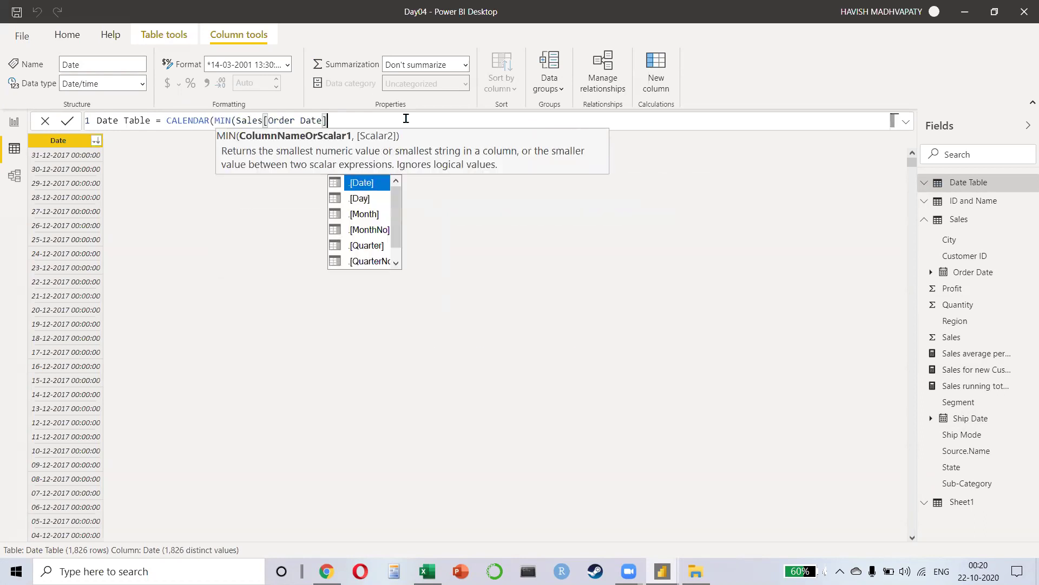
{"action": "type", "text": "),"}
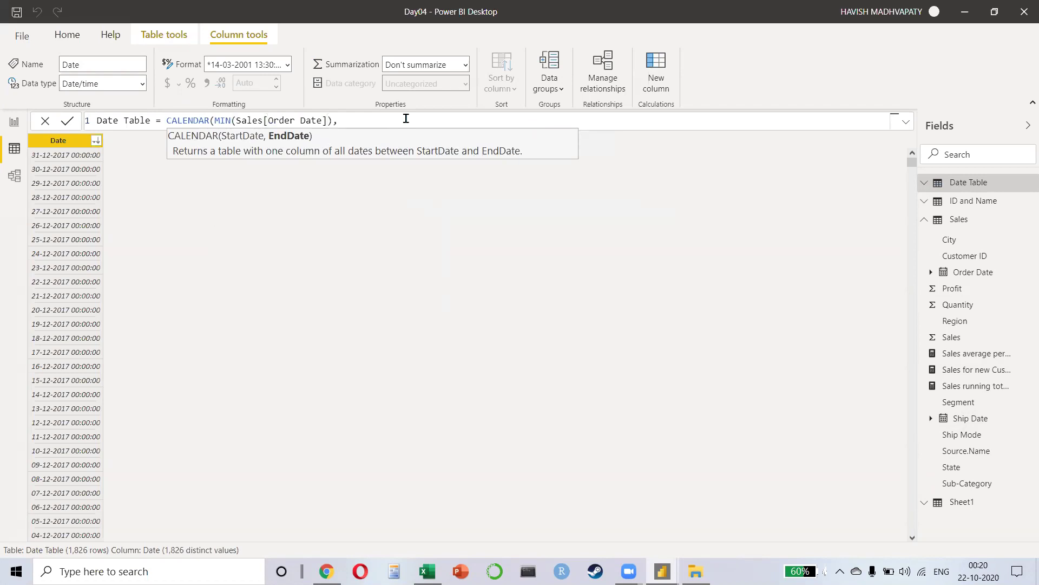
{"action": "type", "text": " max"}
{"action": "key", "text": "Tab"}
{"action": "type", "text": "order"}
{"action": "key", "text": "Tab"}
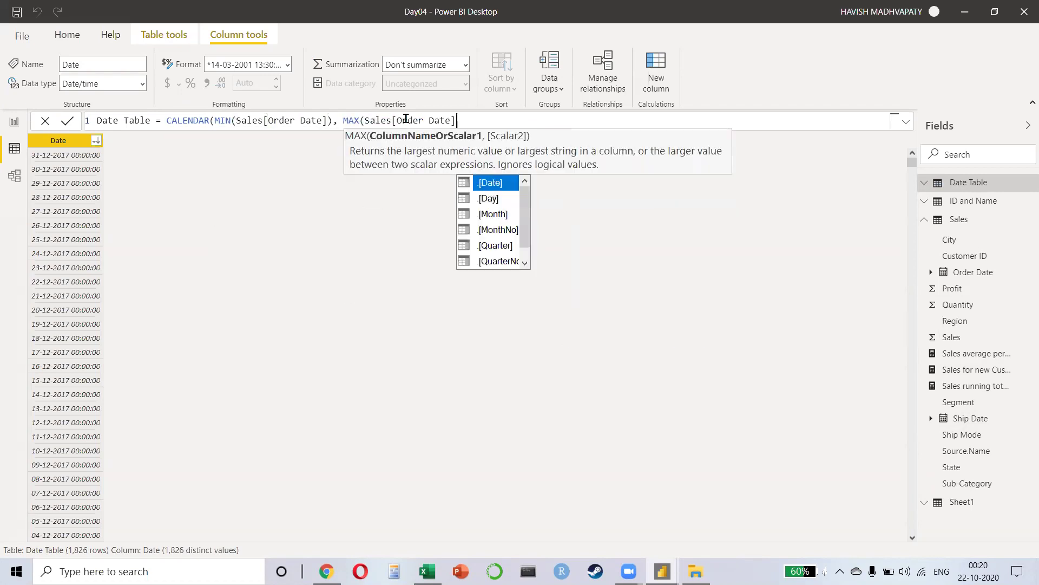
{"action": "type", "text": "))"}
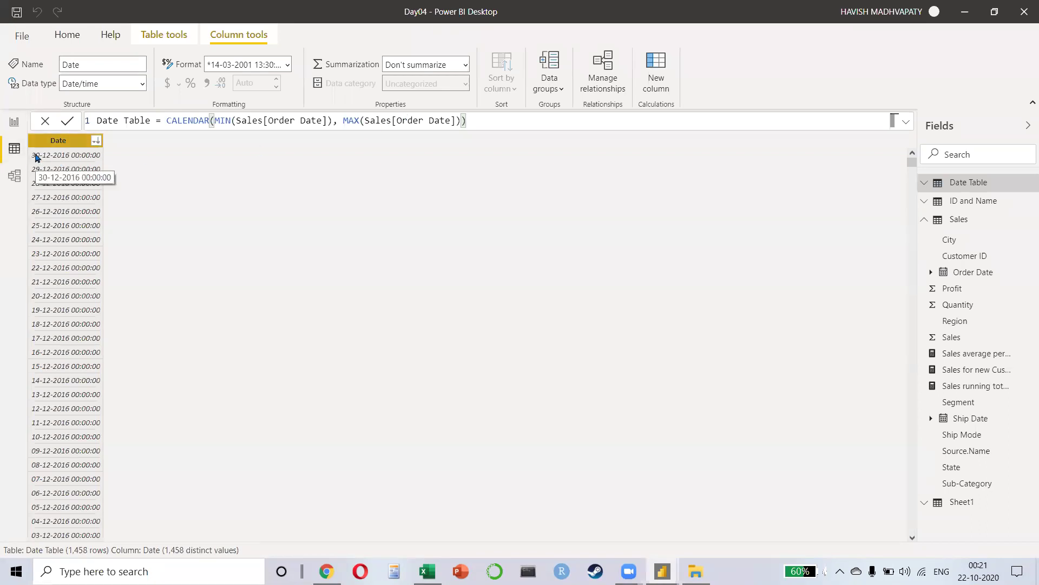
Step: Sort the Date column oldest first to confirm 1,458 dates starting 03-01-2013
{"action": "left_click", "coordinate": [96, 141]}
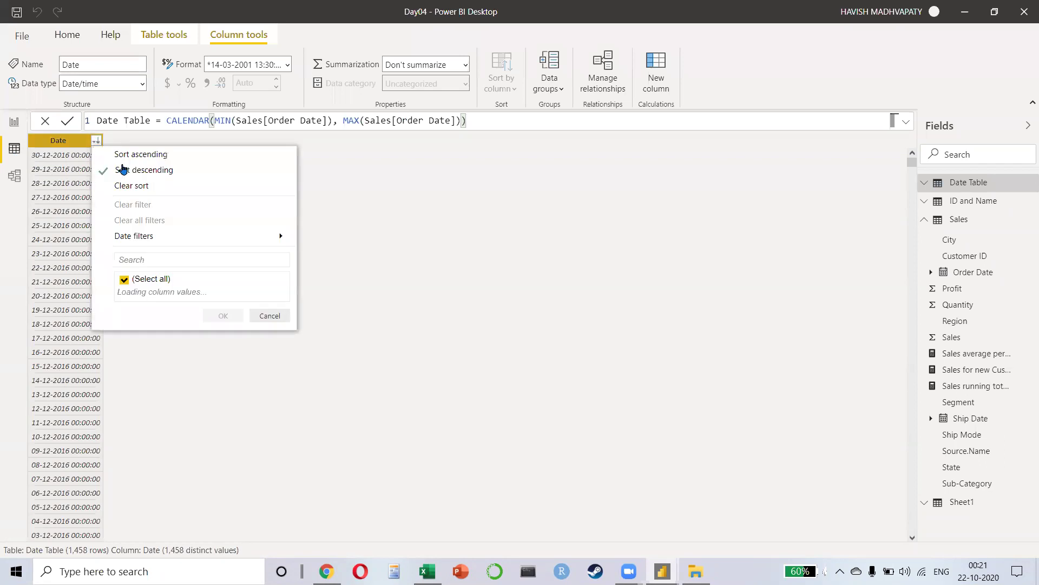
{"action": "left_click", "coordinate": [131, 156]}
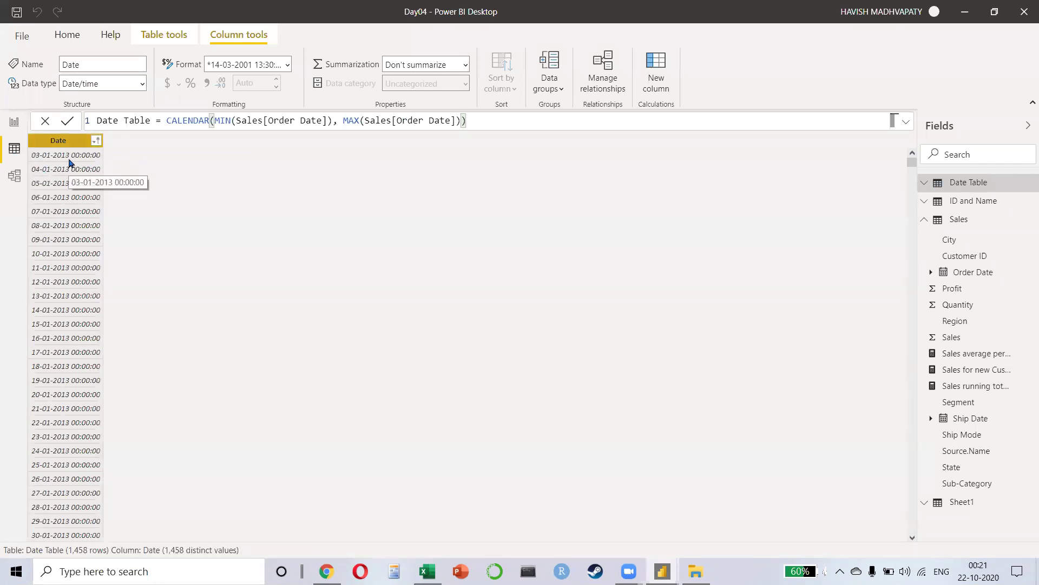
{"action": "left_click", "coordinate": [286, 65]}
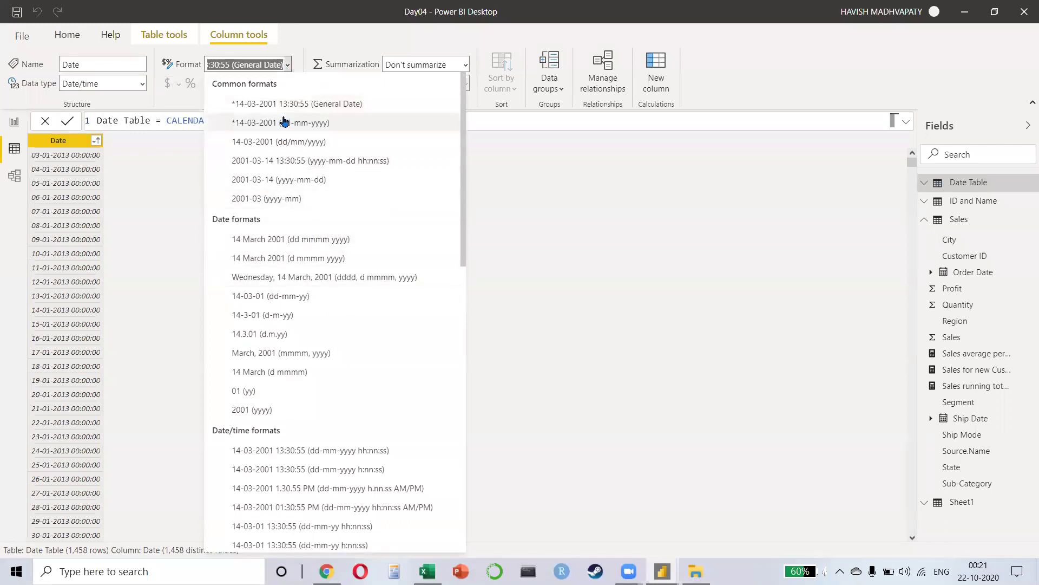
{"action": "left_click", "coordinate": [275, 123]}
{"action": "left_click", "coordinate": [12, 177]}
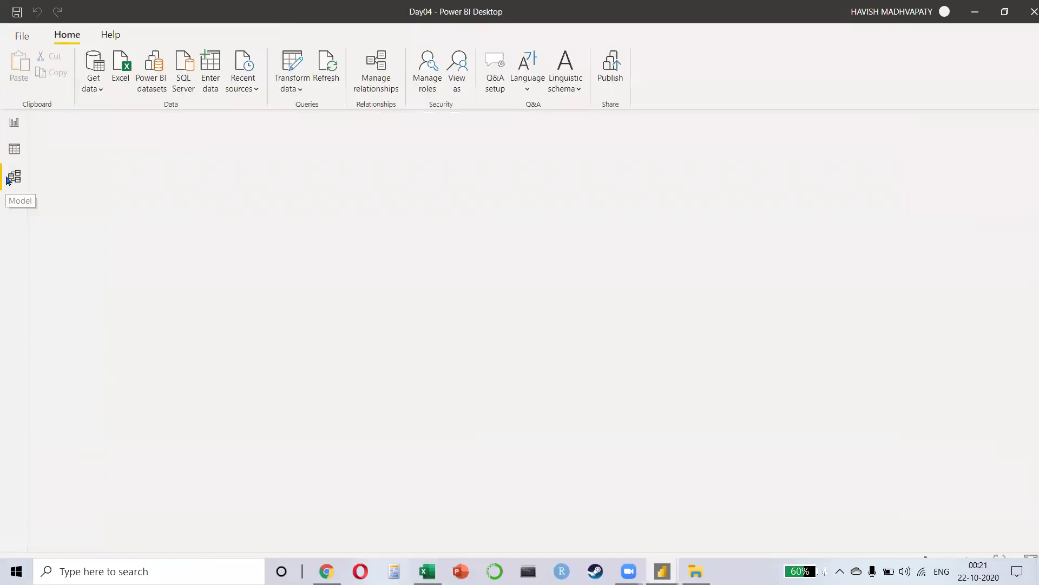
Step: In Model view, move the Date Table beside Sales and link Sales[Order Date] to Date Table[Date]
{"action": "left_click", "coordinate": [14, 129]}
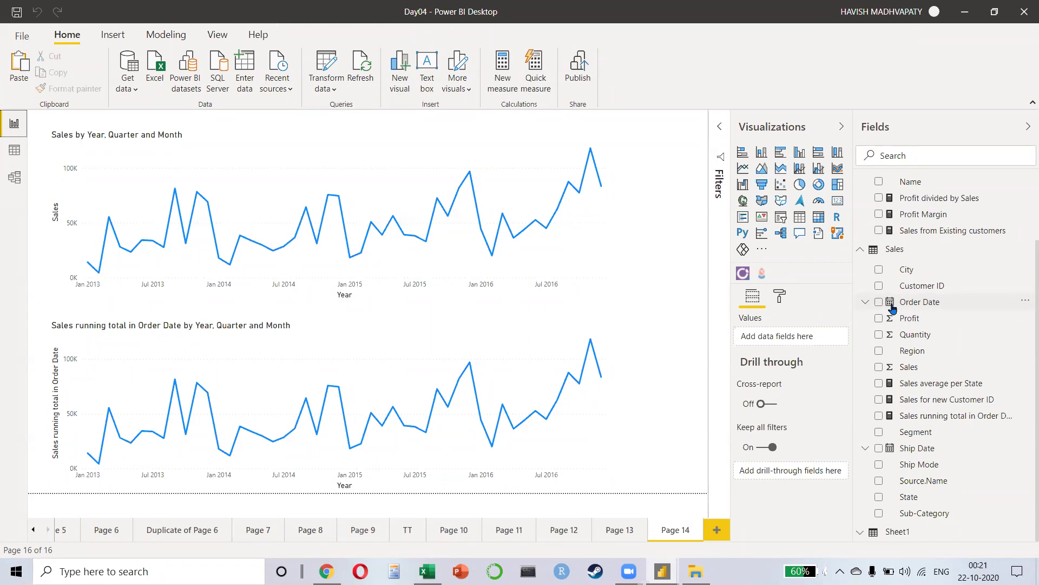
{"action": "left_click", "coordinate": [14, 177]}
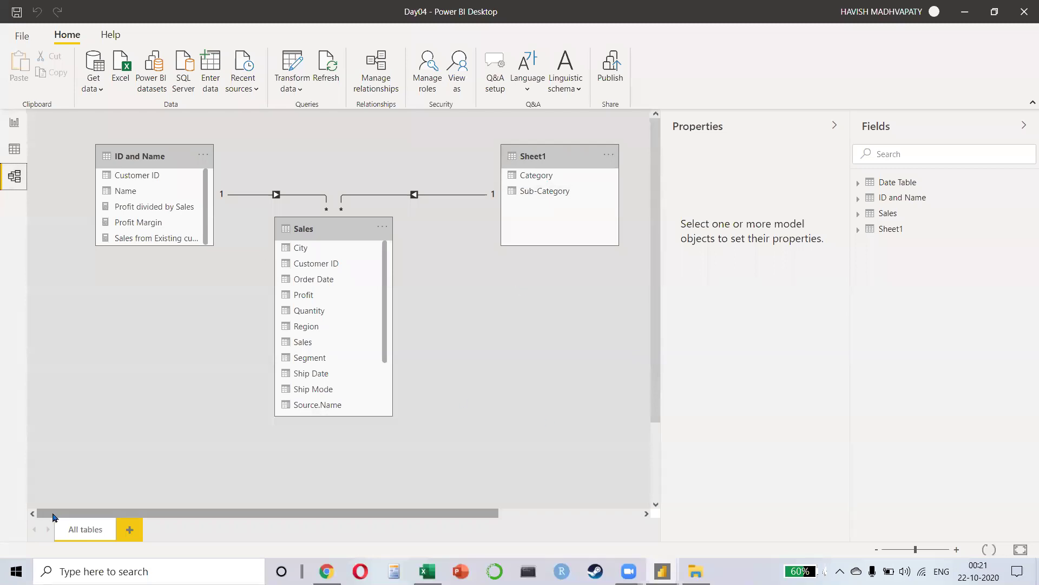
{"action": "left_click_drag", "start_coordinate": [438, 513], "coordinate": [581, 513]}
{"action": "left_click", "coordinate": [560, 158]}
{"action": "left_click_drag", "start_coordinate": [561, 159], "coordinate": [365, 306]}
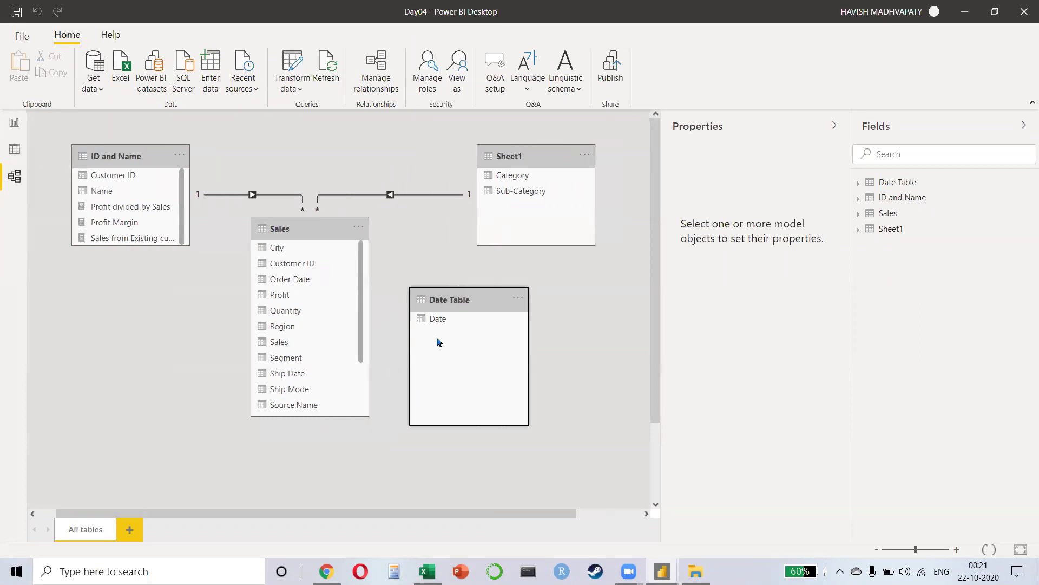
{"action": "left_click_drag", "start_coordinate": [307, 286], "coordinate": [513, 303]}
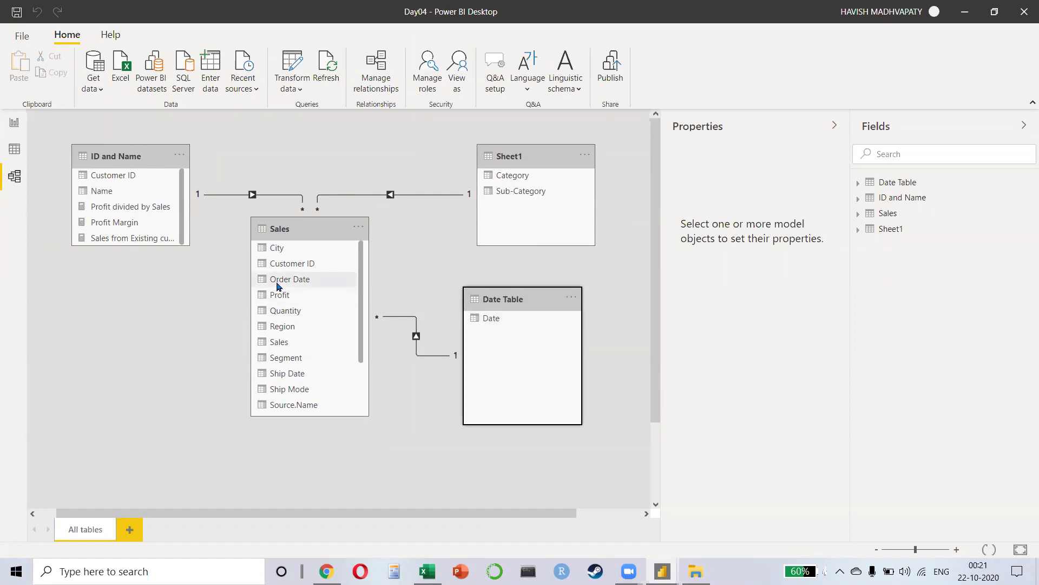
Step: On the report page, inspect the Order Date field's properties
{"action": "left_click", "coordinate": [14, 123]}
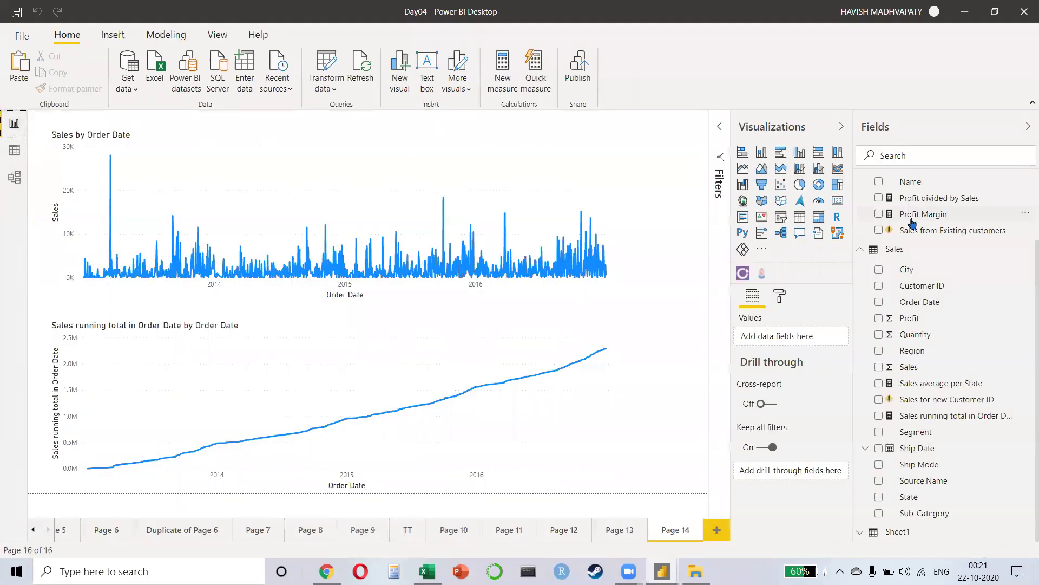
{"action": "scroll", "coordinate": [922, 277], "scroll_direction": "up", "scroll_amount": 2}
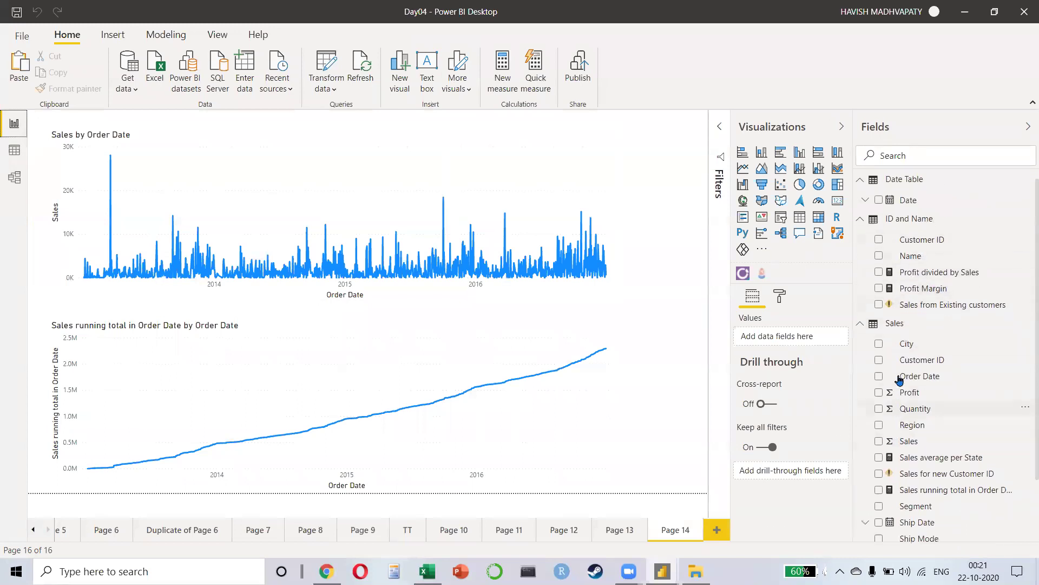
{"action": "scroll", "coordinate": [927, 401], "scroll_direction": "down", "scroll_amount": 2}
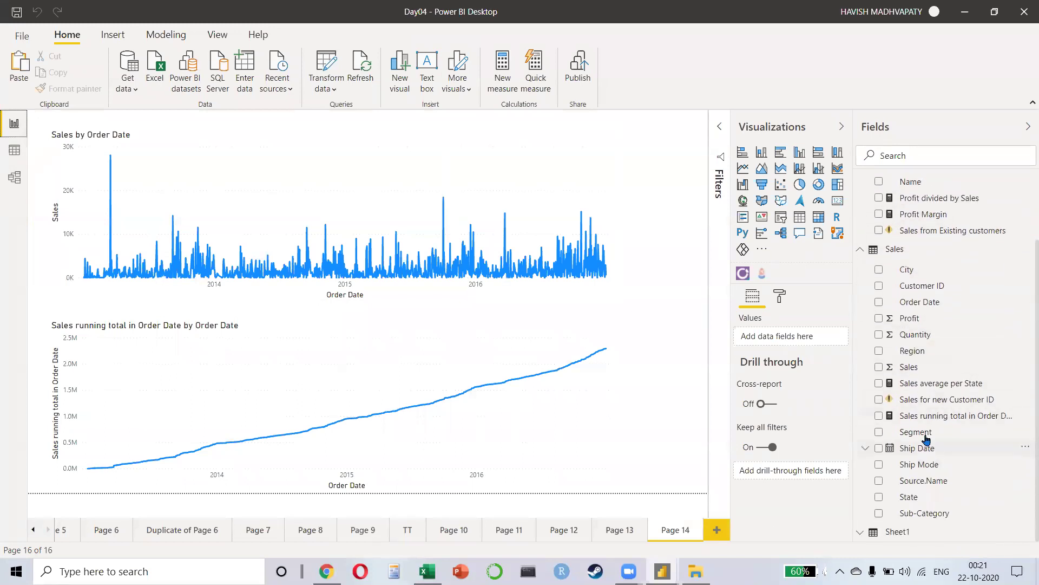
{"action": "left_click", "coordinate": [928, 304]}
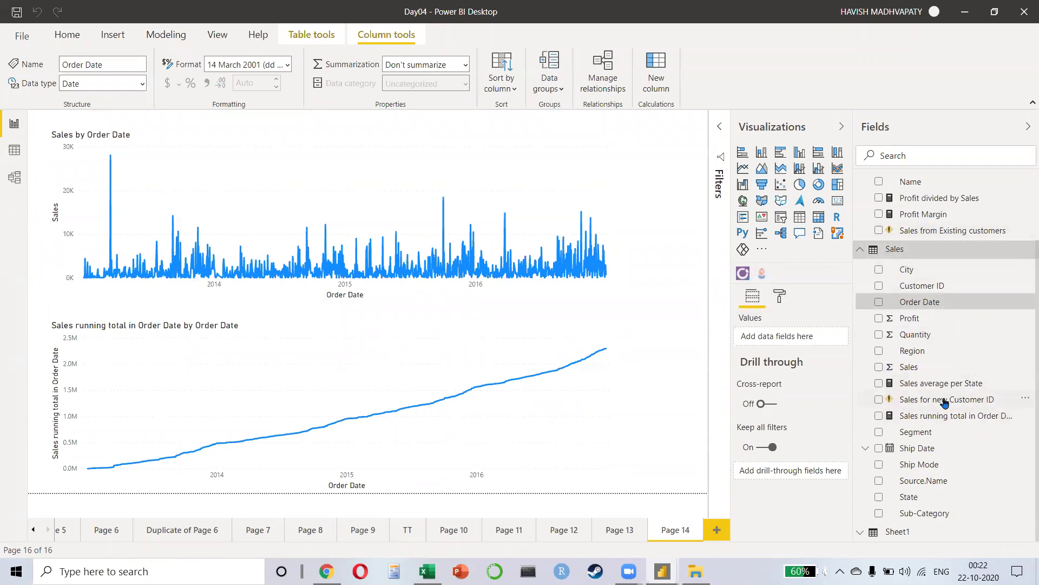
{"action": "mouse_move", "coordinate": [944, 403]}
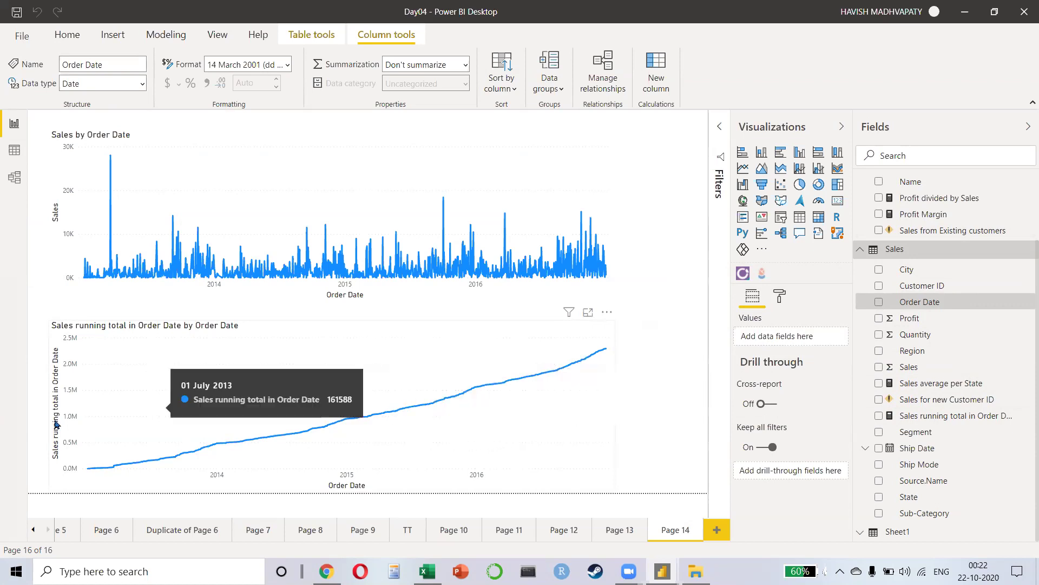
Step: Swap Order Date for Date Table > Date on both line charts' axes
{"action": "left_click", "coordinate": [320, 401]}
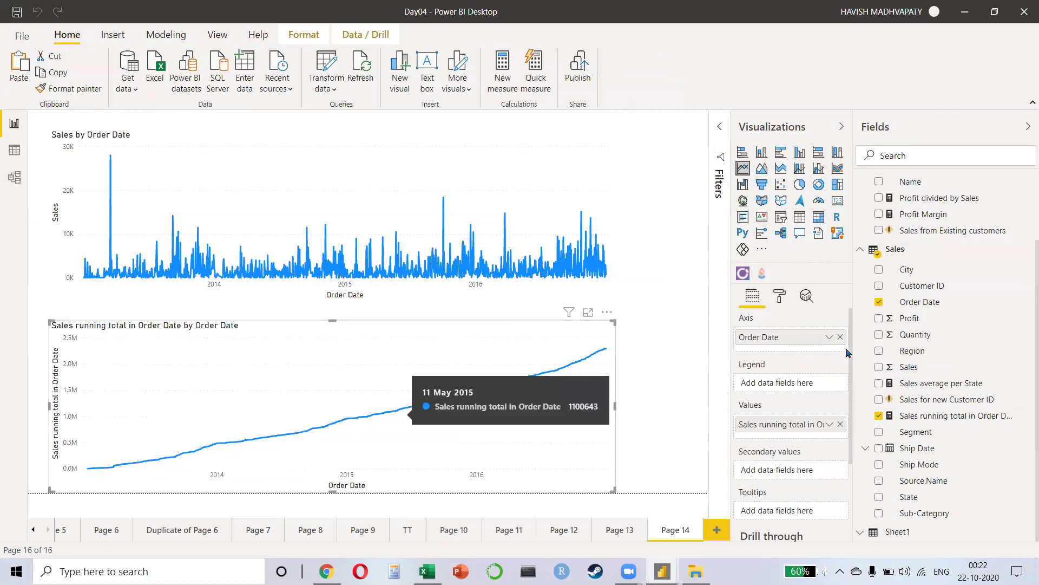
{"action": "left_click_drag", "start_coordinate": [794, 342], "coordinate": [421, 366]}
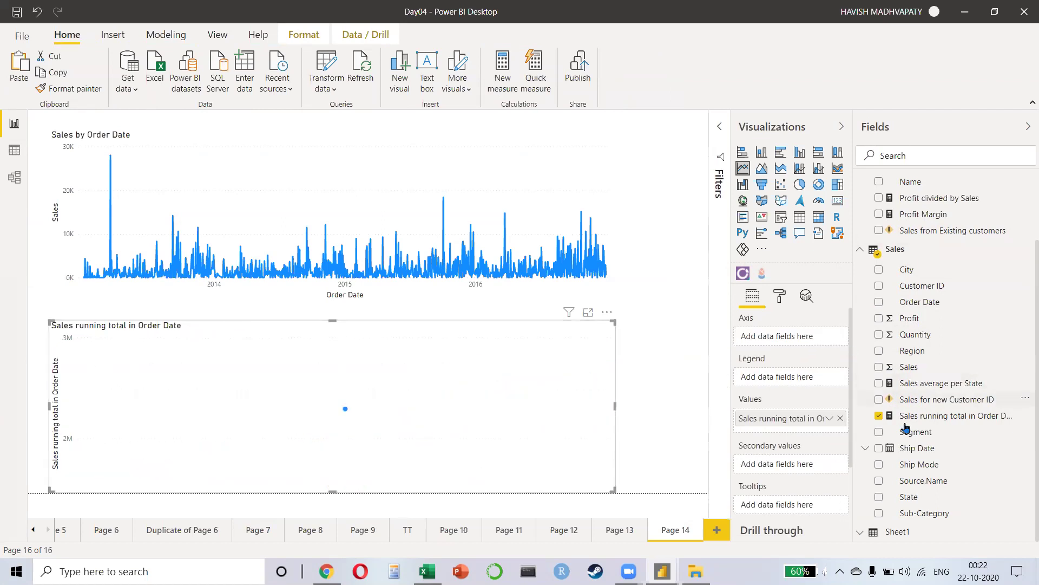
{"action": "scroll", "coordinate": [934, 266], "scroll_direction": "up", "scroll_amount": 2}
{"action": "left_click_drag", "start_coordinate": [909, 204], "coordinate": [782, 336]}
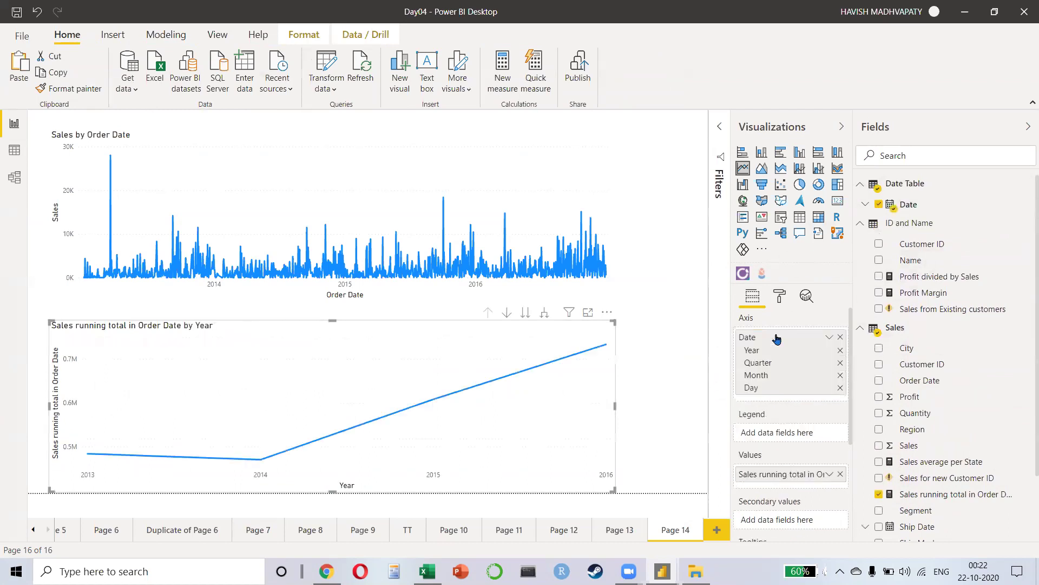
{"action": "left_click", "coordinate": [423, 163]}
{"action": "left_click_drag", "start_coordinate": [912, 206], "coordinate": [830, 356]}
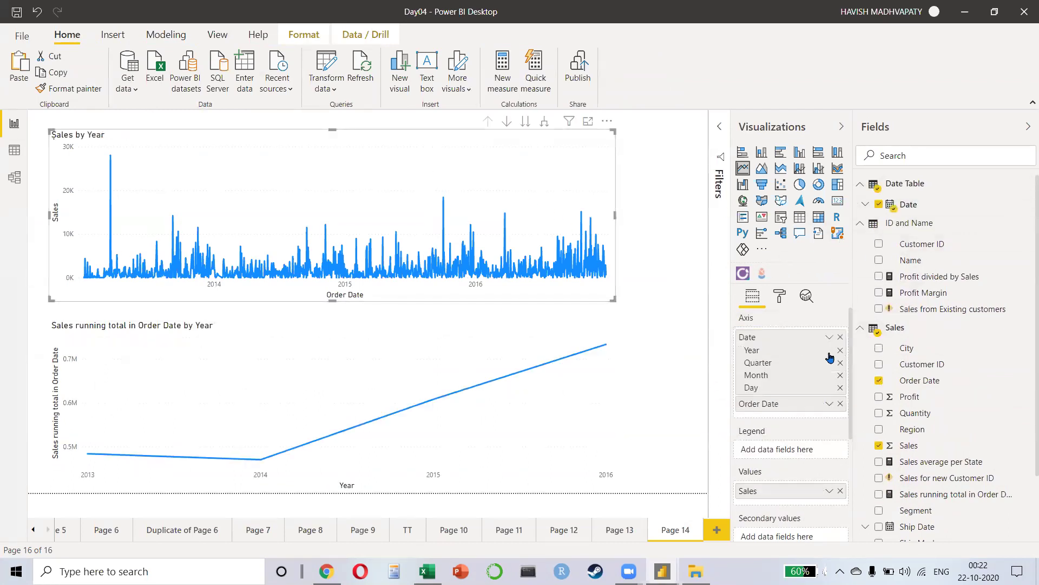
{"action": "left_click", "coordinate": [840, 403]}
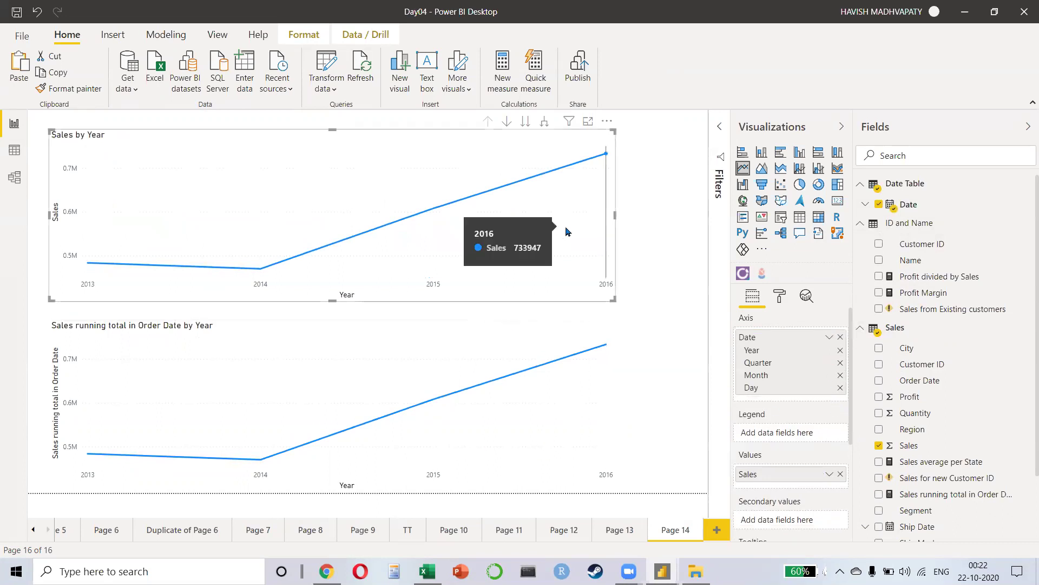
Step: Expand both charts down one level to show year and quarter
{"action": "left_click", "coordinate": [545, 121]}
{"action": "left_click", "coordinate": [578, 364]}
{"action": "left_click", "coordinate": [545, 312]}
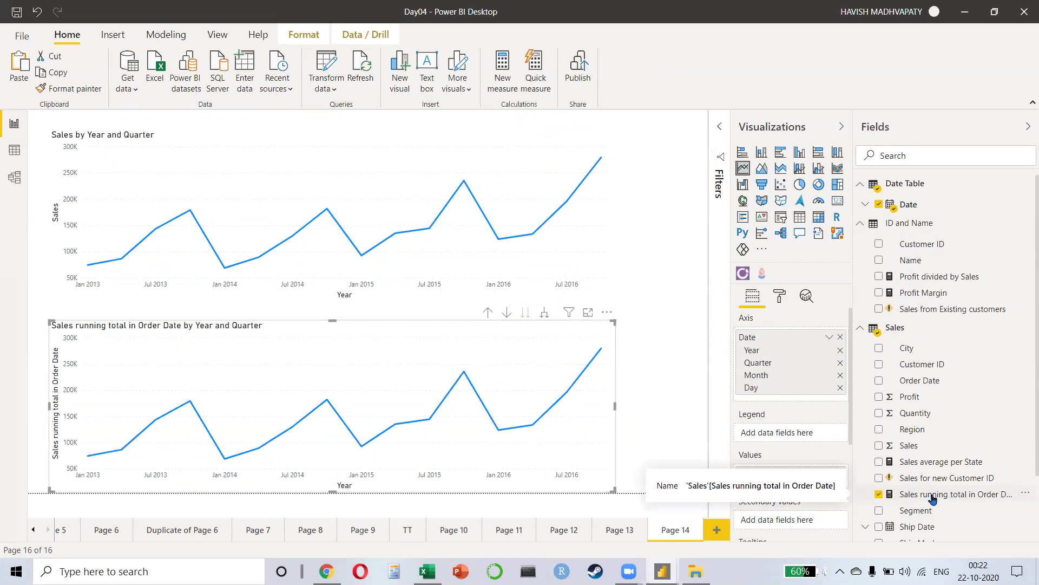
Step: Delete the 'Sales running total in Order Date' measure
{"action": "left_click", "coordinate": [1025, 495]}
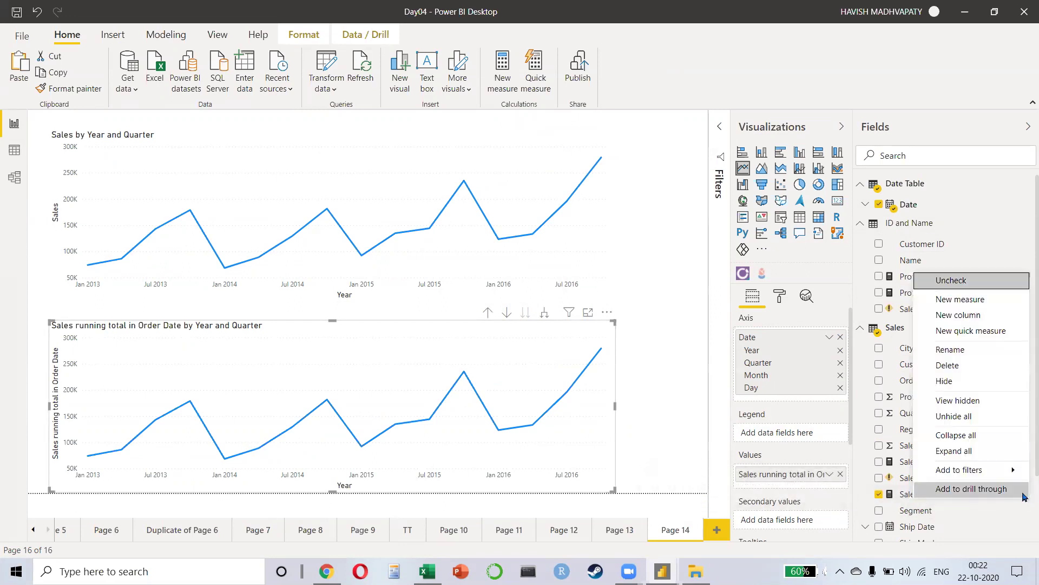
{"action": "left_click", "coordinate": [983, 368]}
{"action": "left_click", "coordinate": [571, 308]}
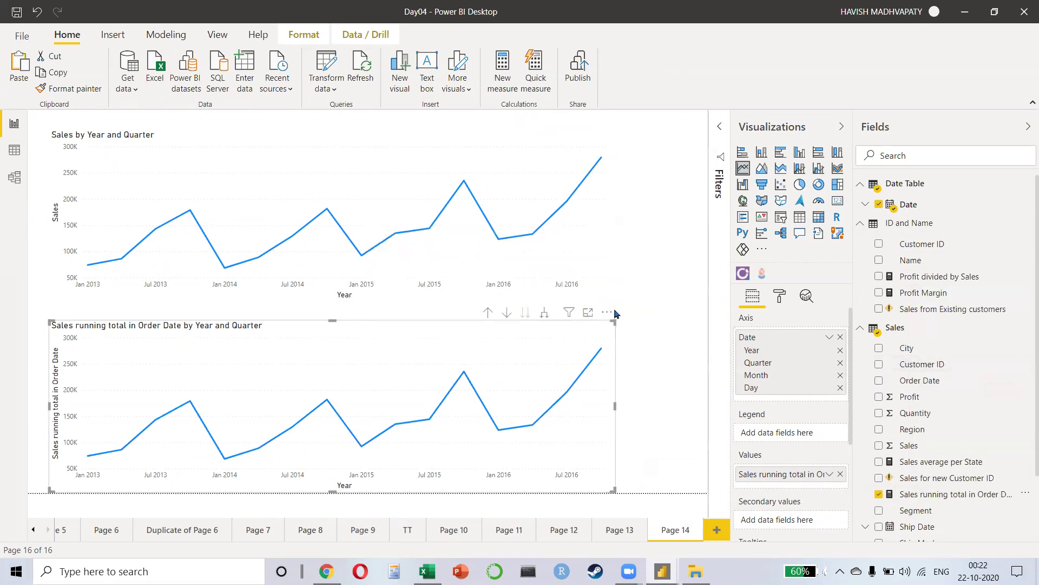
Step: Create a Running total quick measure with base value Sales over Date Table > Date
{"action": "left_click", "coordinate": [533, 80]}
{"action": "left_click", "coordinate": [428, 111]}
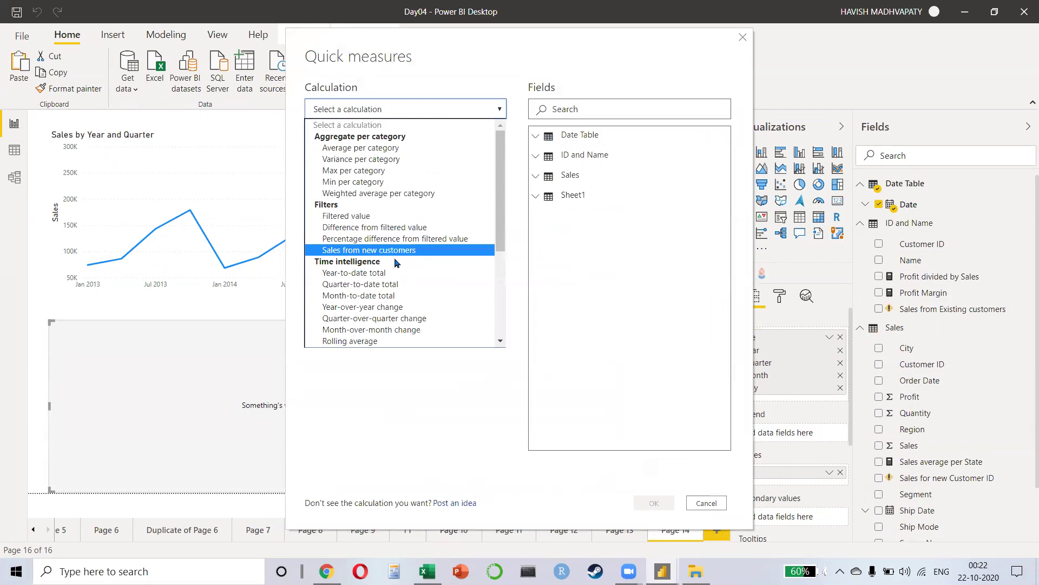
{"action": "scroll", "coordinate": [396, 287], "scroll_direction": "down", "scroll_amount": 2}
{"action": "left_click", "coordinate": [395, 297]}
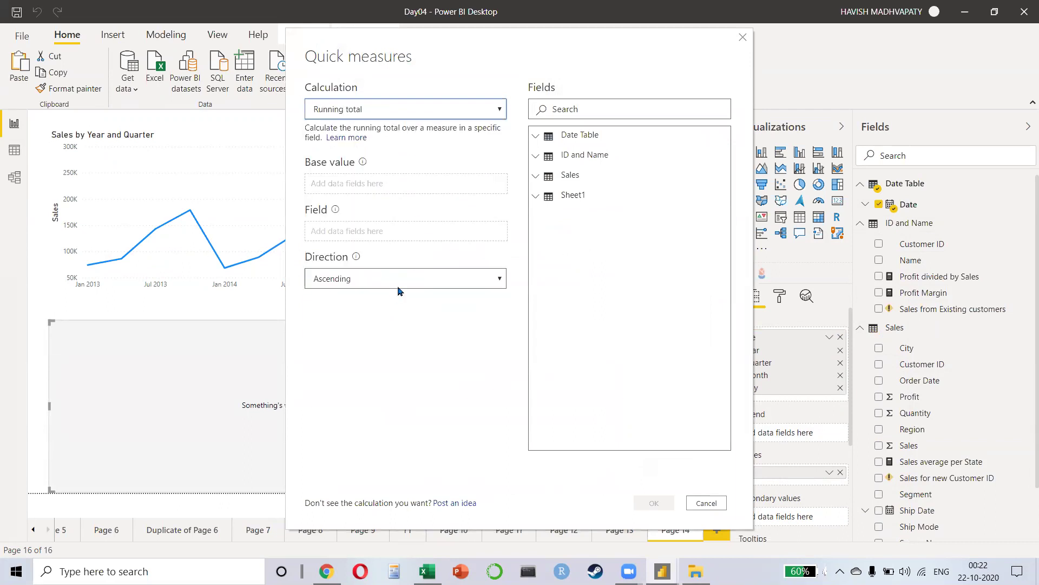
{"action": "left_click", "coordinate": [570, 174]}
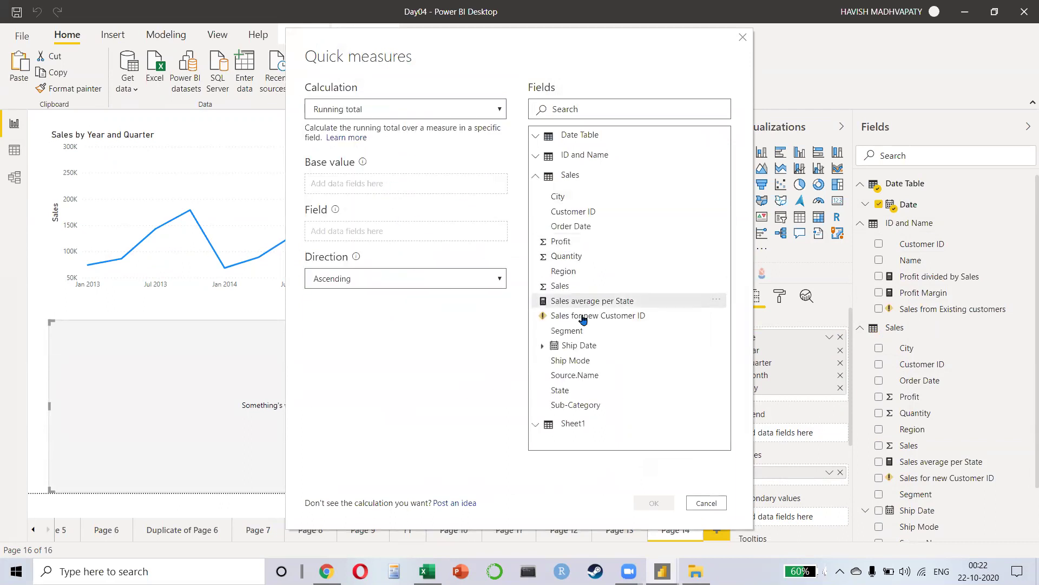
{"action": "left_click_drag", "start_coordinate": [561, 285], "coordinate": [348, 186]}
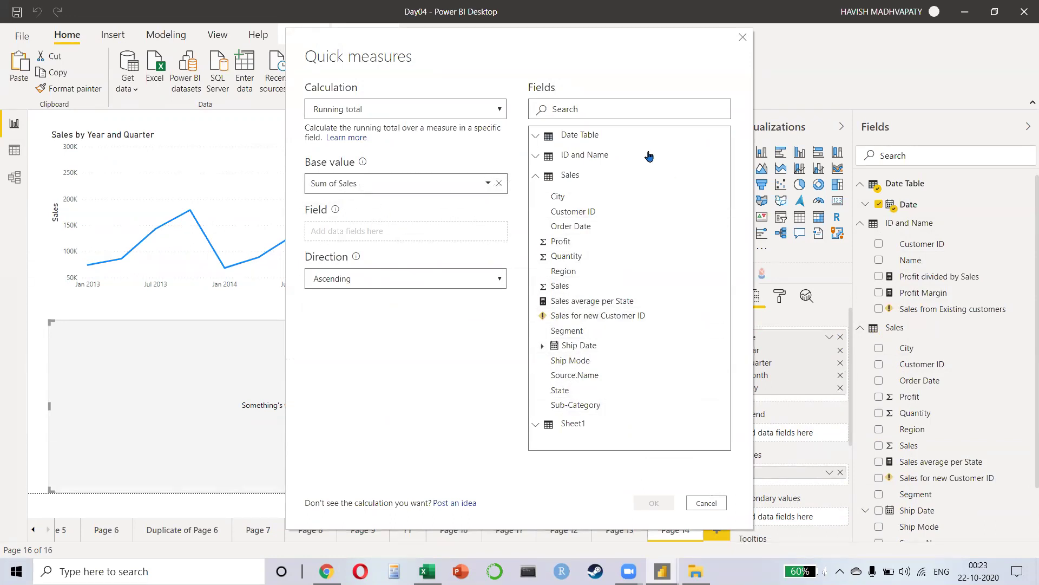
{"action": "left_click", "coordinate": [619, 137]}
{"action": "left_click_drag", "start_coordinate": [593, 160], "coordinate": [358, 235]}
{"action": "key", "text": "Return"}
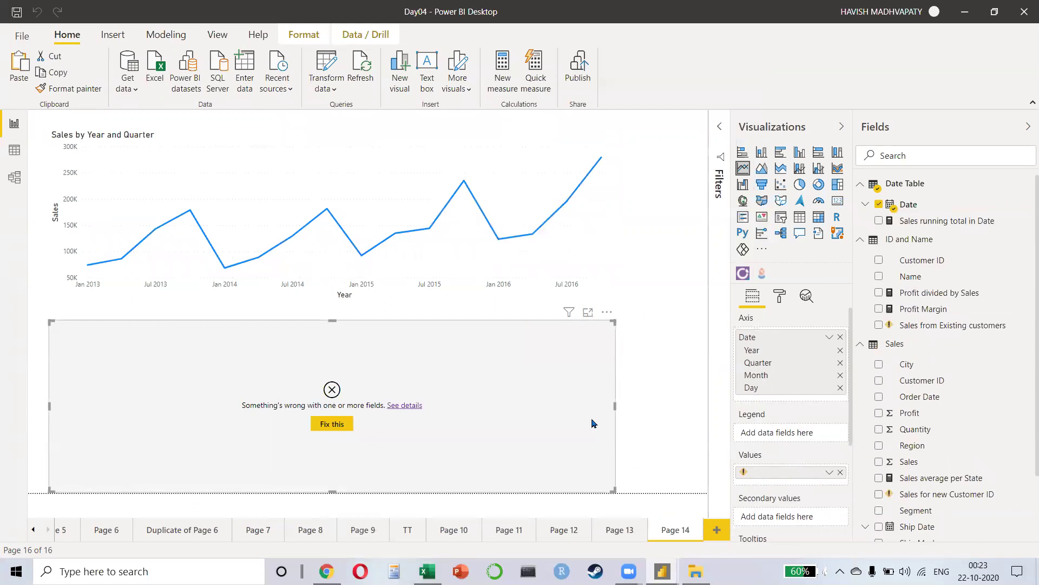
Step: Add 'Sales running total in Date' to the lower chart's Values
{"action": "mouse_move", "coordinate": [948, 479]}
{"action": "left_mouse_down"}
{"action": "mouse_move", "coordinate": [937, 480]}
{"action": "mouse_move", "coordinate": [940, 461]}
{"action": "left_mouse_up"}
{"action": "scroll", "coordinate": [936, 368], "scroll_direction": "down", "scroll_amount": 3}
{"action": "scroll", "coordinate": [920, 379], "scroll_direction": "up", "scroll_amount": 3}
{"action": "left_click_drag", "start_coordinate": [942, 222], "coordinate": [791, 479]}
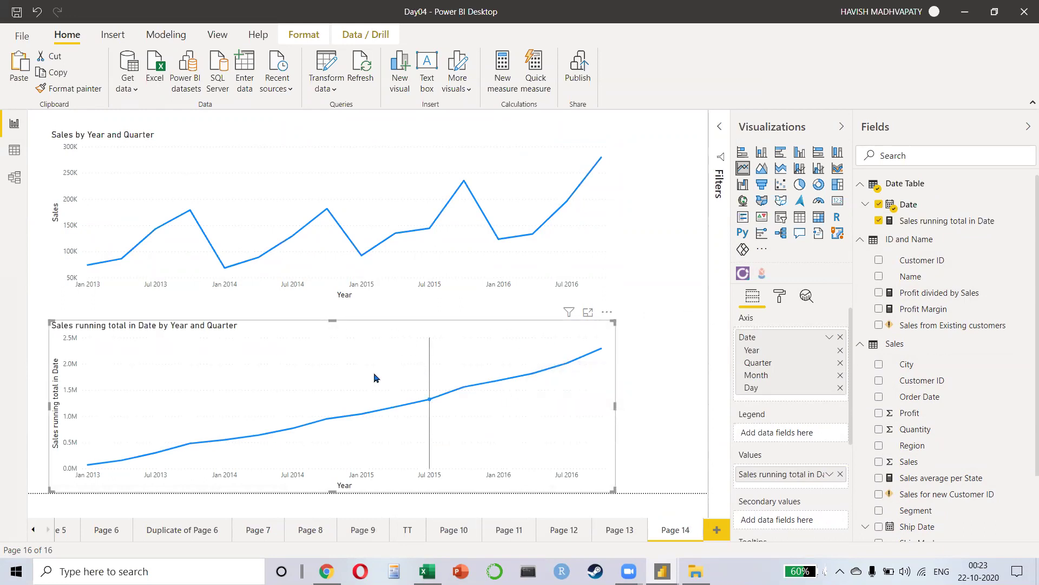
Step: Drill the running-total chart up to years, then expand it all the way down to days
{"action": "left_click", "coordinate": [333, 197]}
{"action": "mouse_move", "coordinate": [327, 416]}
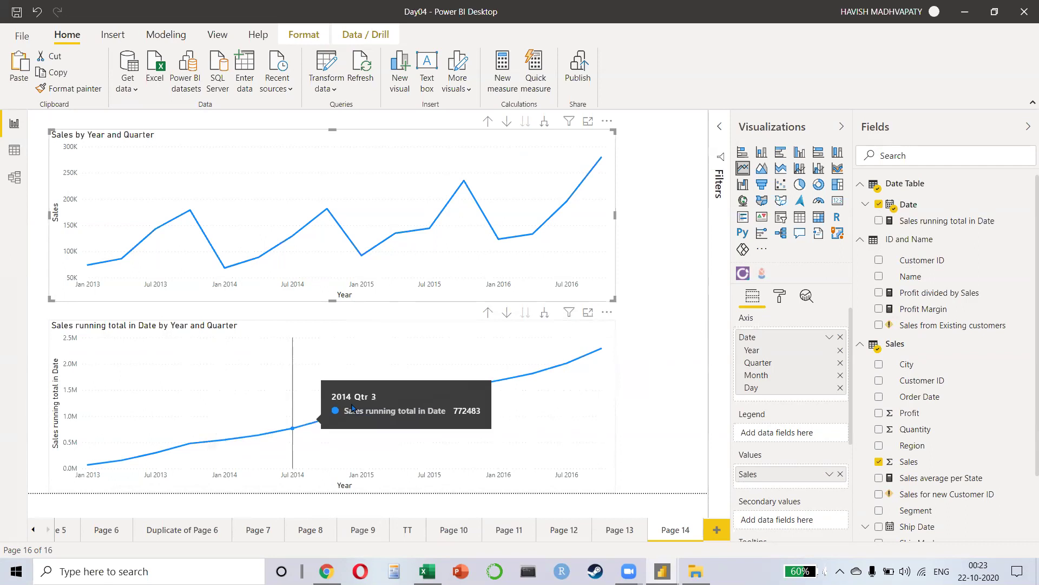
{"action": "left_click", "coordinate": [375, 379]}
{"action": "left_click", "coordinate": [487, 313]}
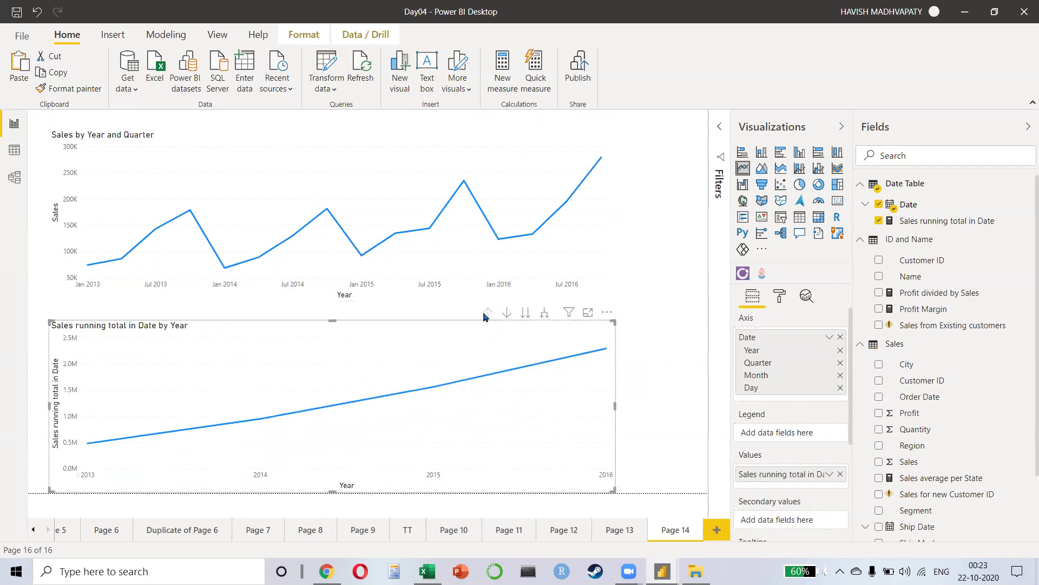
{"action": "left_click", "coordinate": [544, 313]}
{"action": "left_click", "coordinate": [544, 312]}
{"action": "left_click", "coordinate": [544, 314]}
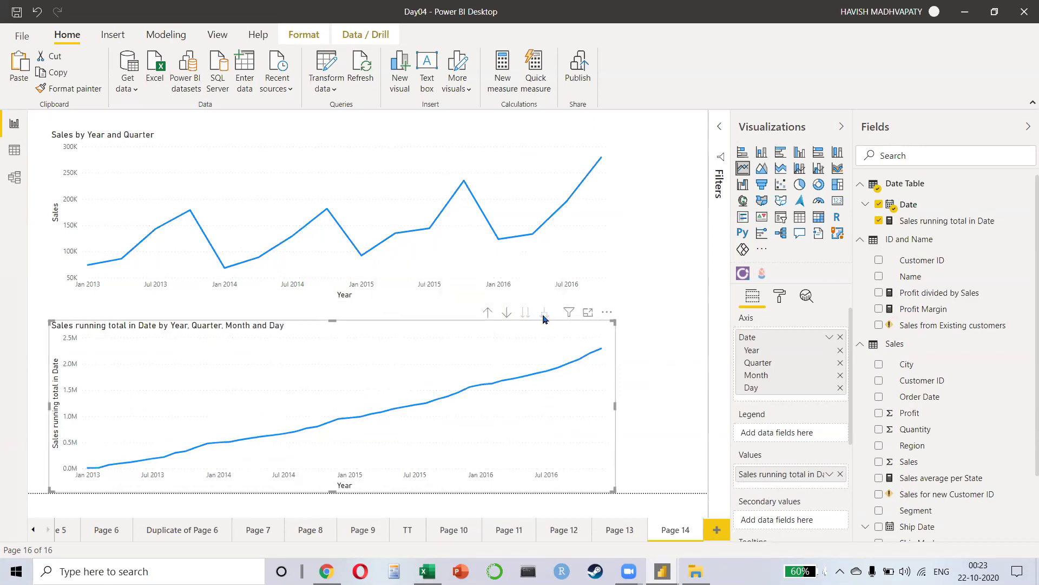
Step: Delete the quarterly Sales chart and stretch the running-total chart into its space
{"action": "left_click", "coordinate": [480, 228]}
{"action": "key", "text": "Delete"}
{"action": "left_click_drag", "start_coordinate": [338, 321], "coordinate": [372, 163]}
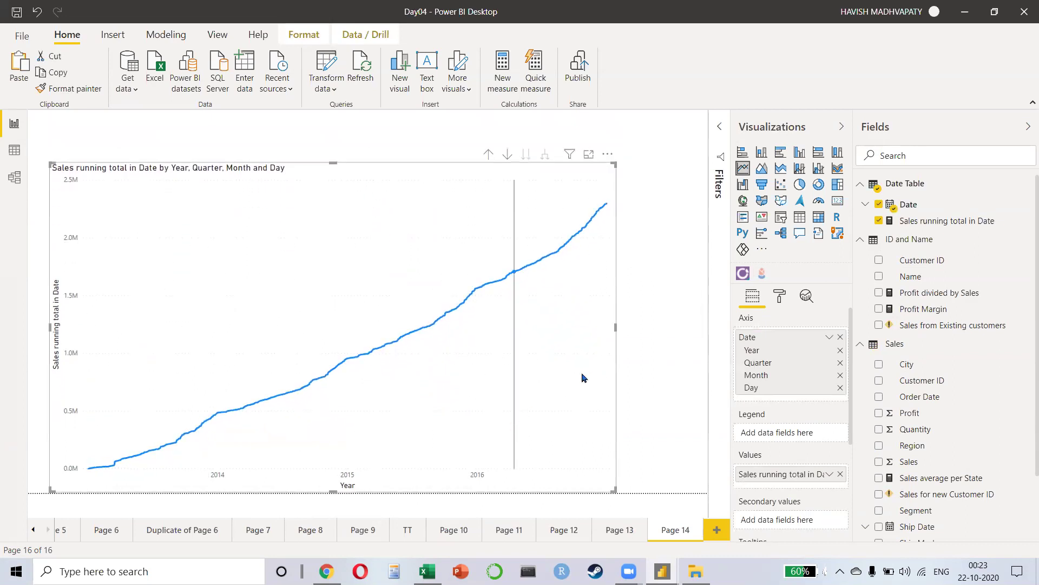
Step: Add Region to the Legend, giving one running-total line per region
{"action": "left_click_drag", "start_coordinate": [924, 443], "coordinate": [764, 433]}
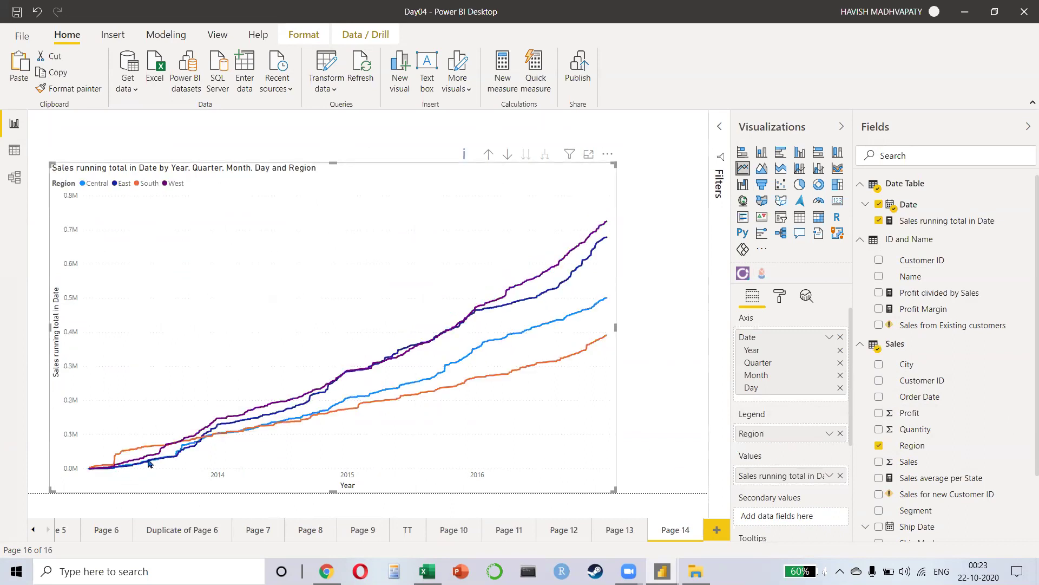
{"action": "mouse_move", "coordinate": [123, 456]}
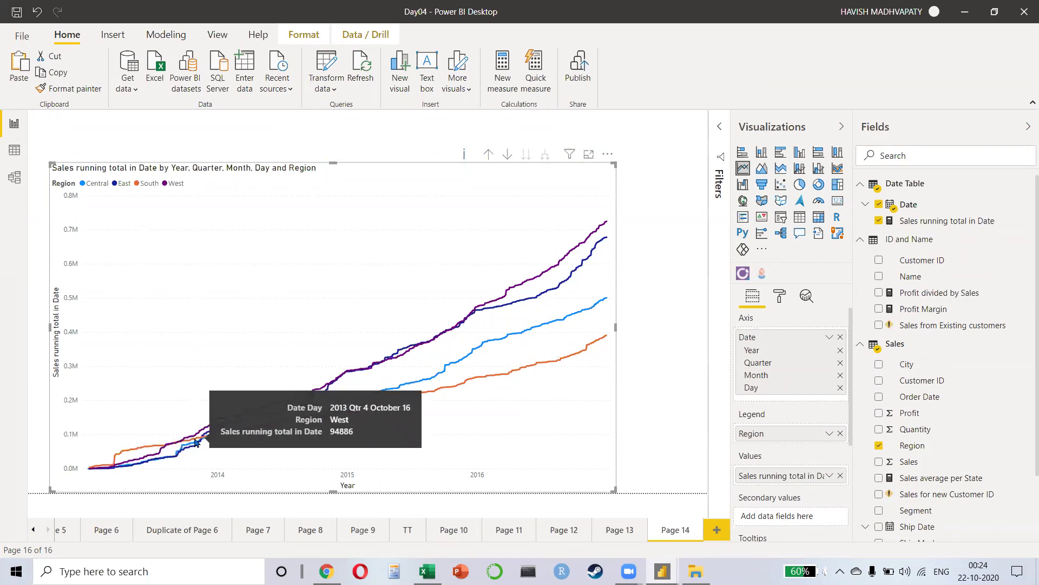
{"action": "mouse_move", "coordinate": [207, 440]}
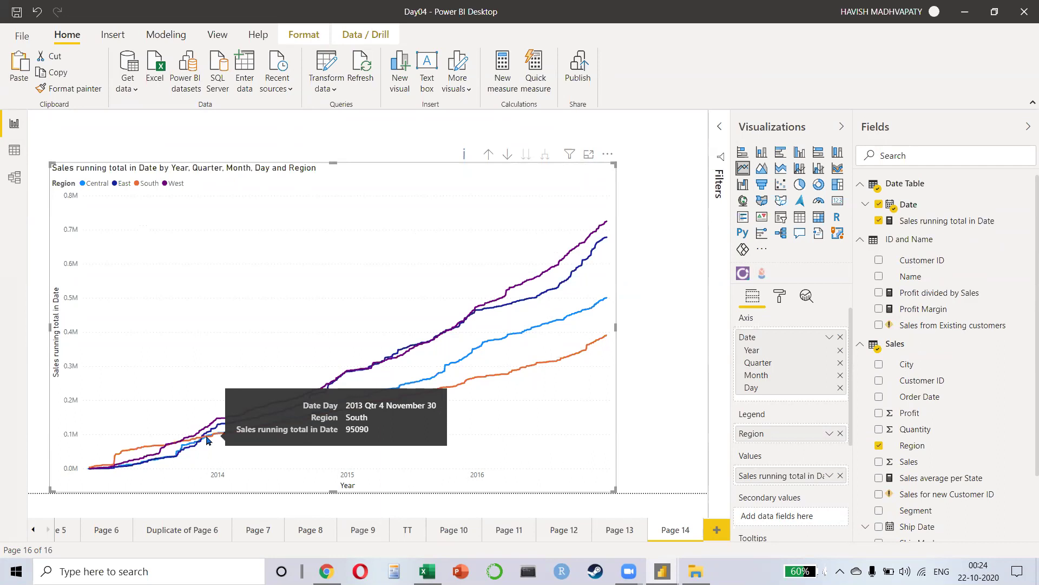
Step: Drill the running-total chart up to months, shrink it into the top-left corner, then view the Date Table's data
{"action": "left_click", "coordinate": [488, 154]}
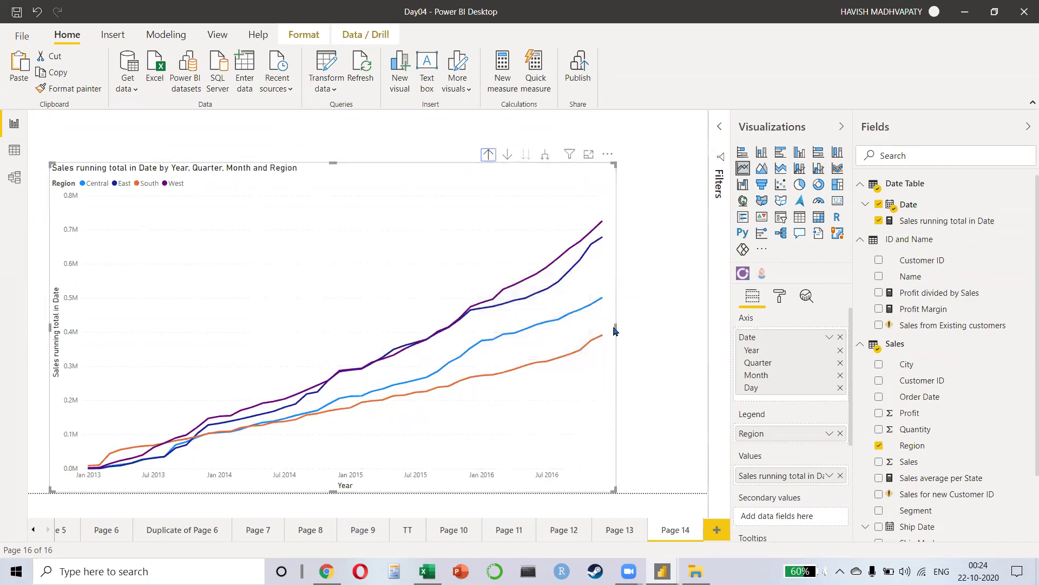
{"action": "left_click_drag", "start_coordinate": [615, 331], "coordinate": [496, 343]}
{"action": "left_click_drag", "start_coordinate": [205, 239], "coordinate": [190, 199]}
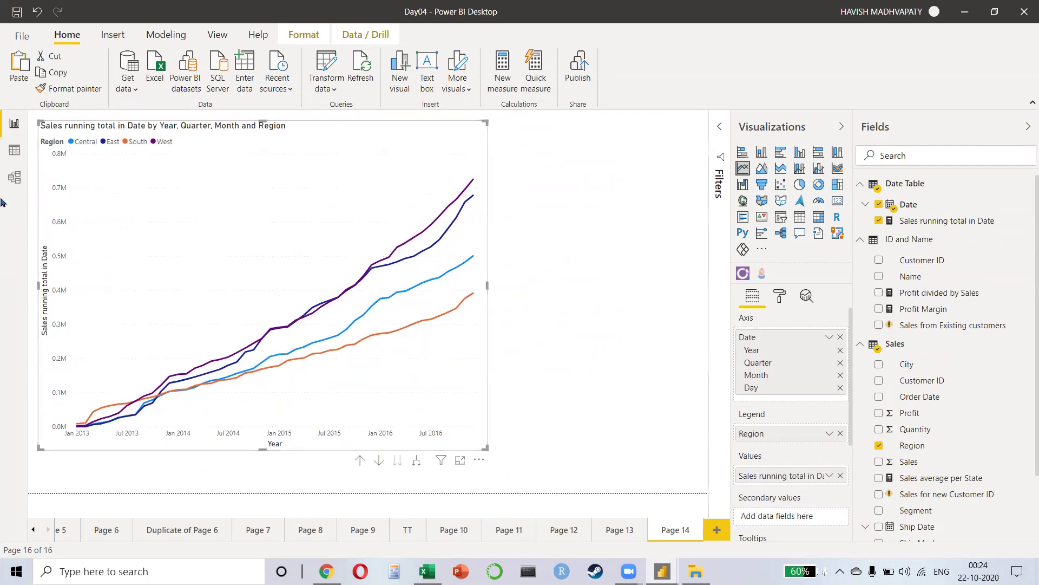
{"action": "left_click", "coordinate": [15, 157]}
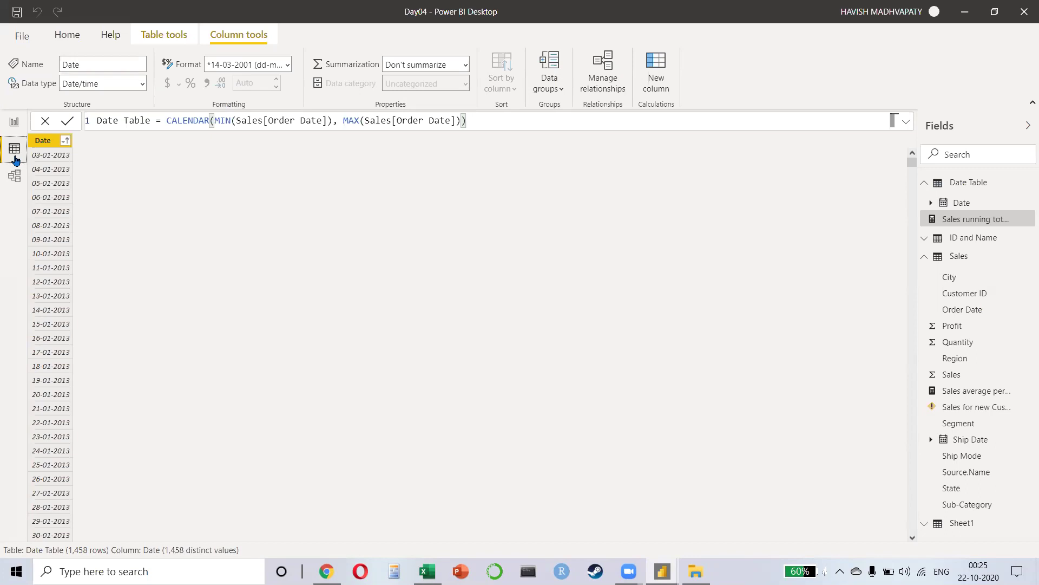
Step: Check the Order Date–Date relationship in the model, then inspect Sales' Order Date field on the report
{"action": "left_click", "coordinate": [14, 177]}
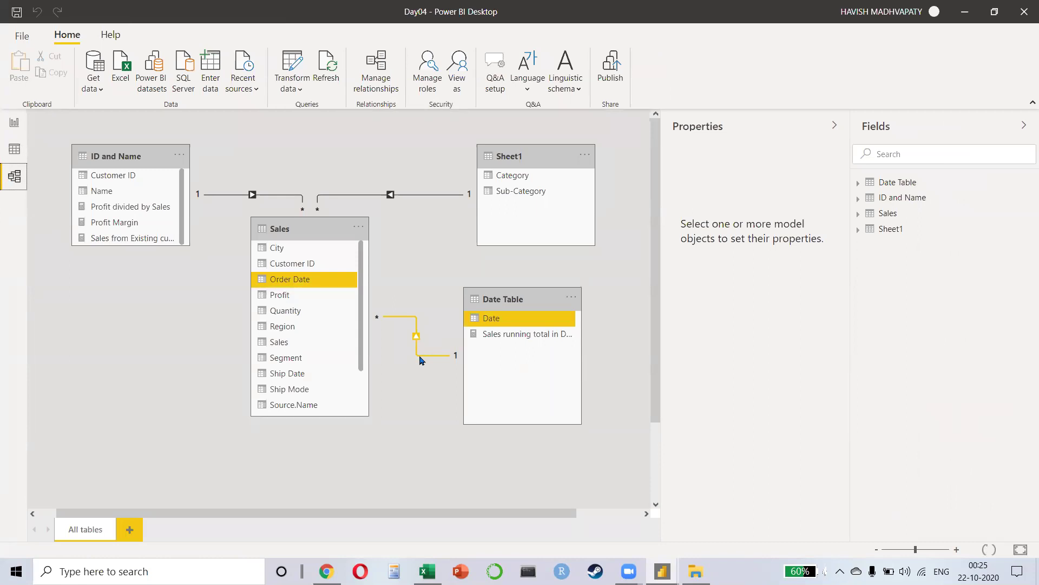
{"action": "left_click", "coordinate": [16, 133]}
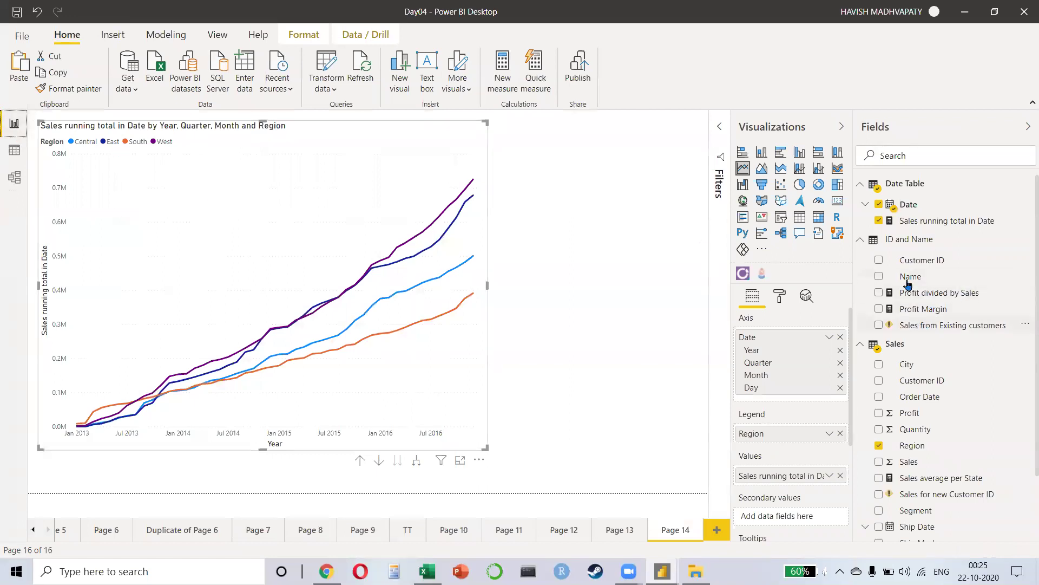
{"action": "left_click", "coordinate": [917, 398]}
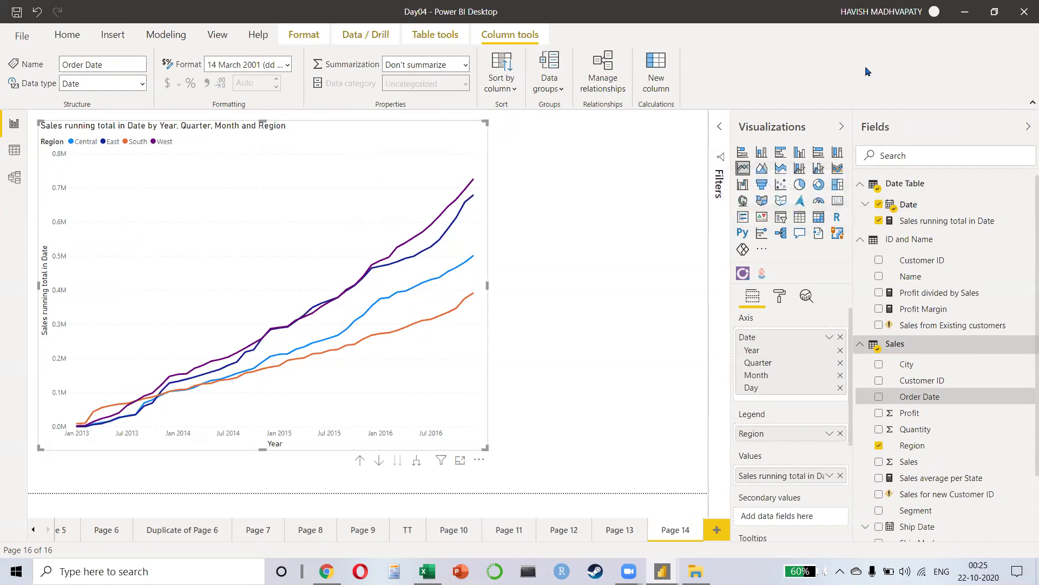
Step: Open the 9. DAX Code document from PowerBI > FINAL NOTES > 09. DAX Code in File Explorer
{"action": "key", "text": "alt+Tab"}
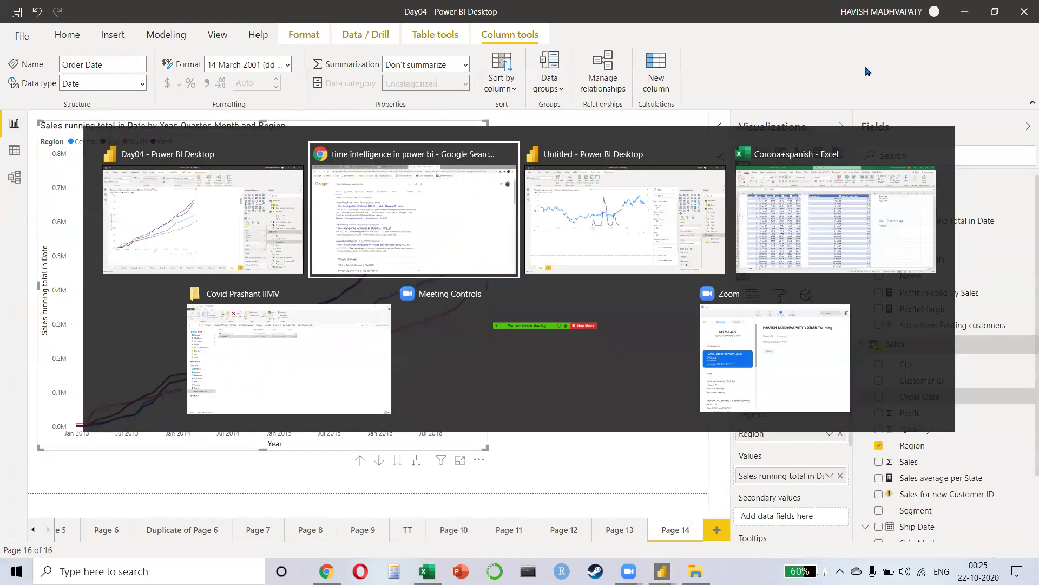
{"action": "key", "text": "alt+Tab"}
{"action": "key", "text": "alt+Tab"}
{"action": "key", "text": "alt+Up"}
{"action": "key", "text": "alt+Up"}
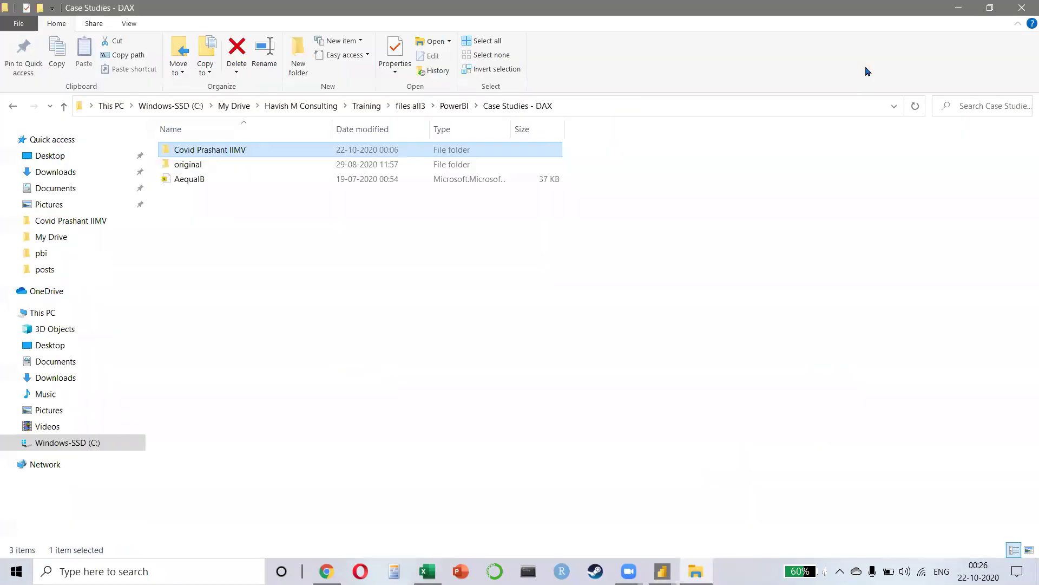
{"action": "key", "text": "alt+Up"}
{"action": "key", "text": "Down"}
{"action": "key", "text": "Down"}
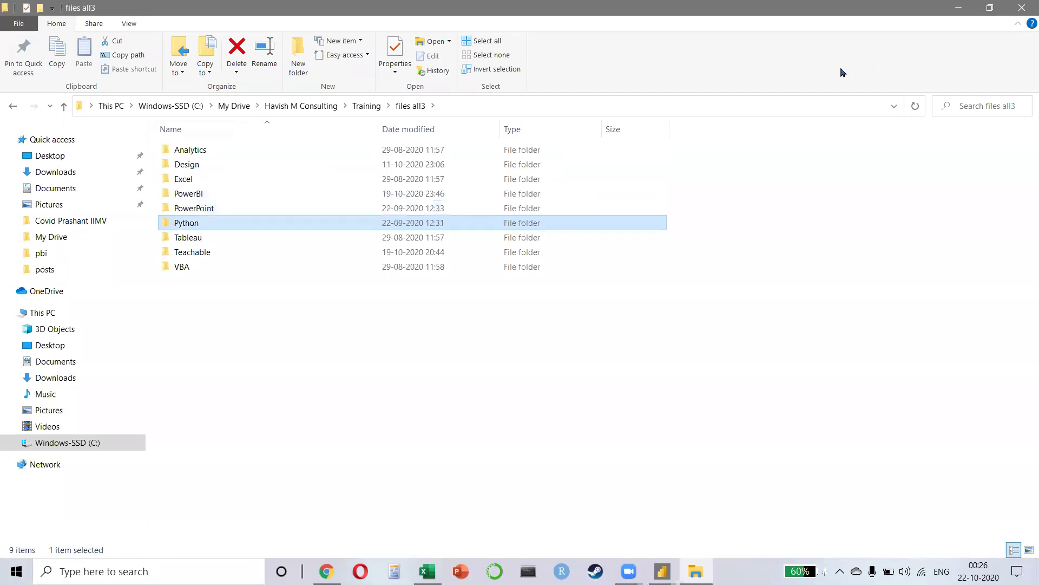
{"action": "key", "text": "Up"}
{"action": "key", "text": "Up"}
{"action": "key", "text": "Return"}
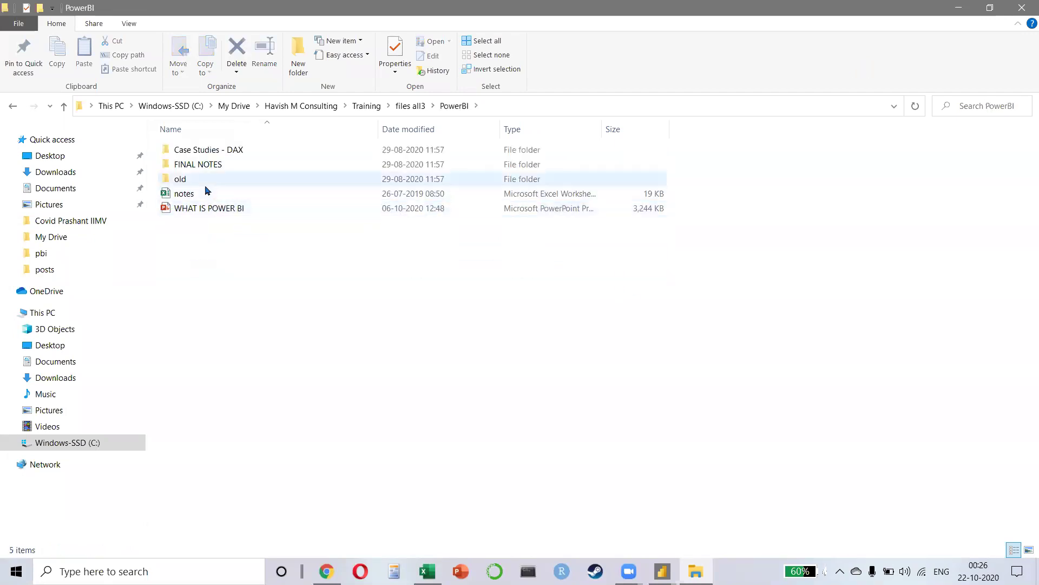
{"action": "double_click", "coordinate": [223, 165]}
{"action": "left_click", "coordinate": [222, 164]}
{"action": "double_click", "coordinate": [228, 267]}
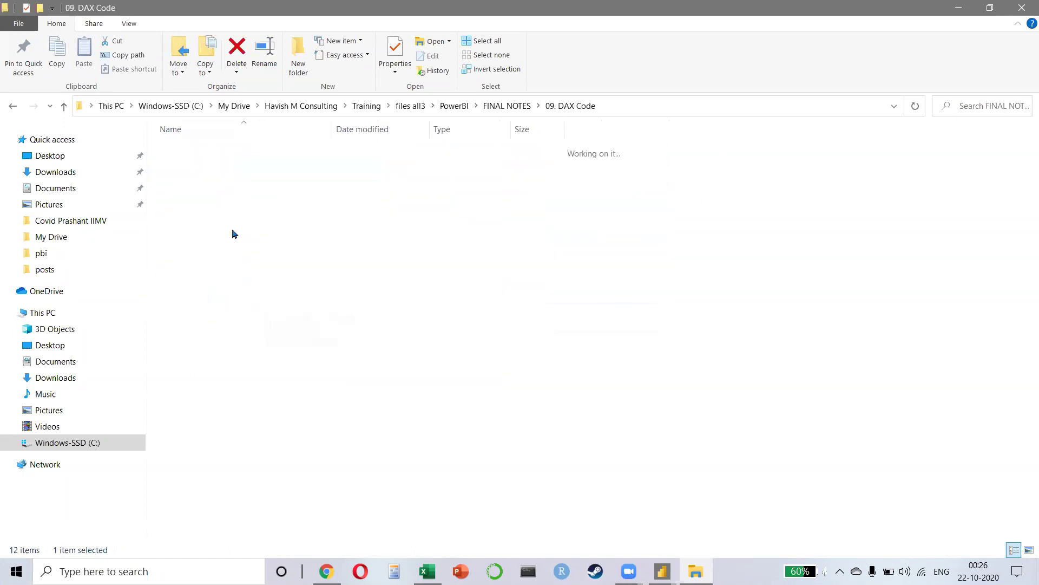
{"action": "double_click", "coordinate": [226, 157]}
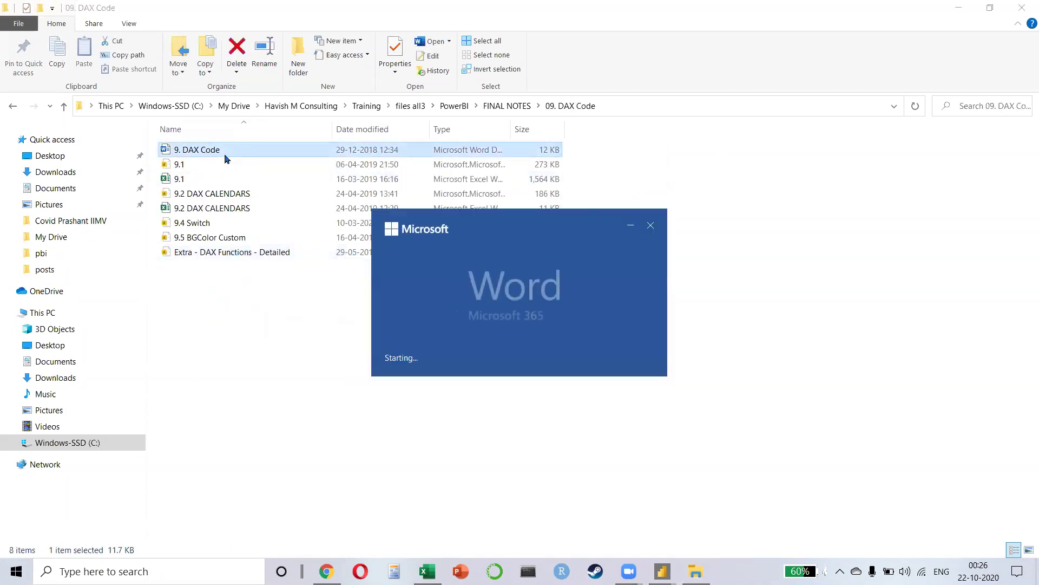
Step: Zoom into the DAX Code document and compare it with the Date Table's current formula in Power BI
{"action": "scroll", "coordinate": [401, 187], "scroll_direction": "up", "scroll_amount": 9}
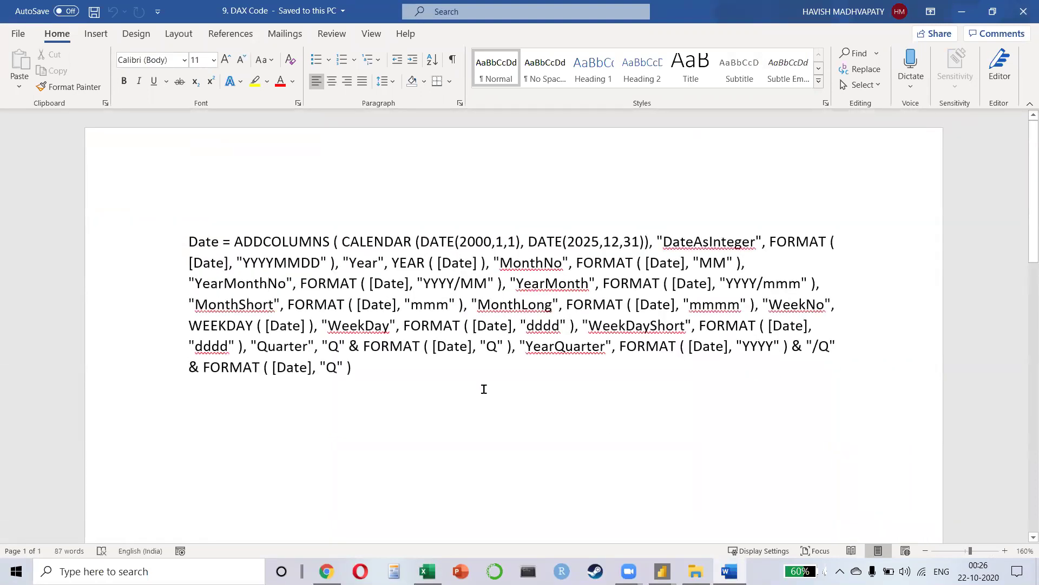
{"action": "left_click", "coordinate": [192, 241]}
{"action": "left_click_drag", "start_coordinate": [194, 242], "coordinate": [219, 247]}
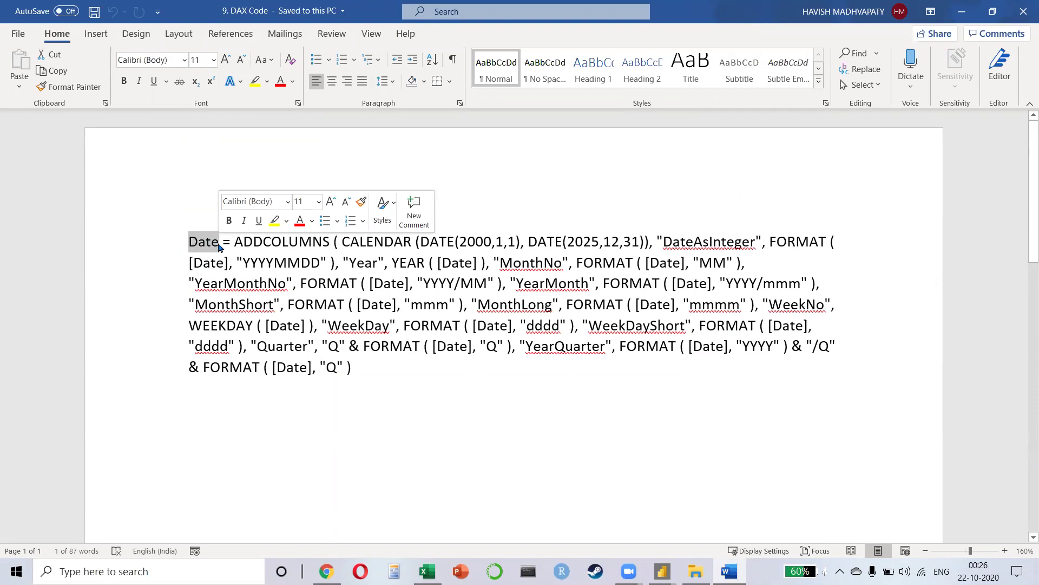
{"action": "key", "text": "alt+Tab"}
{"action": "key", "text": "Tab"}
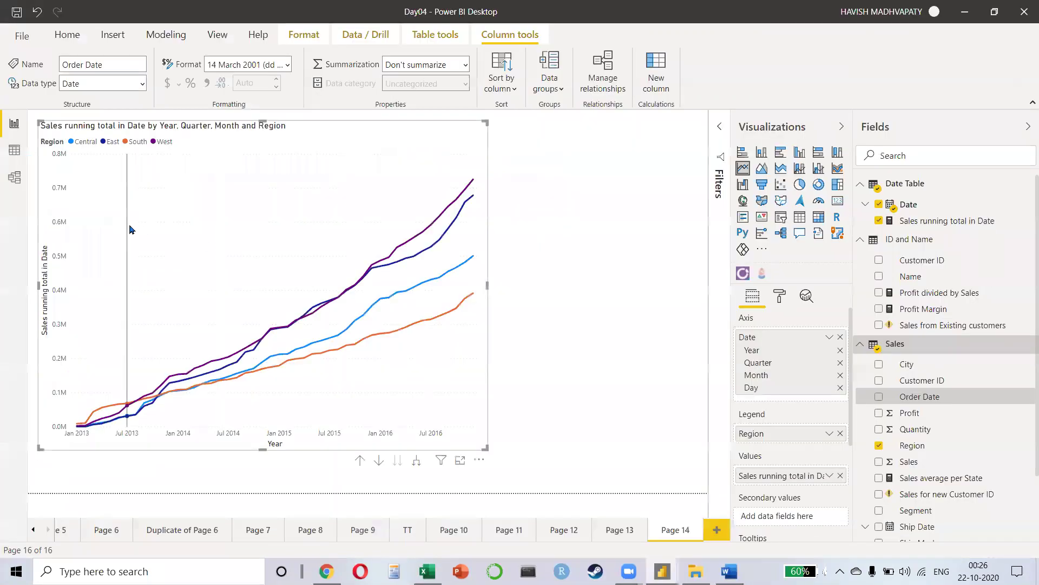
{"action": "left_click", "coordinate": [15, 151]}
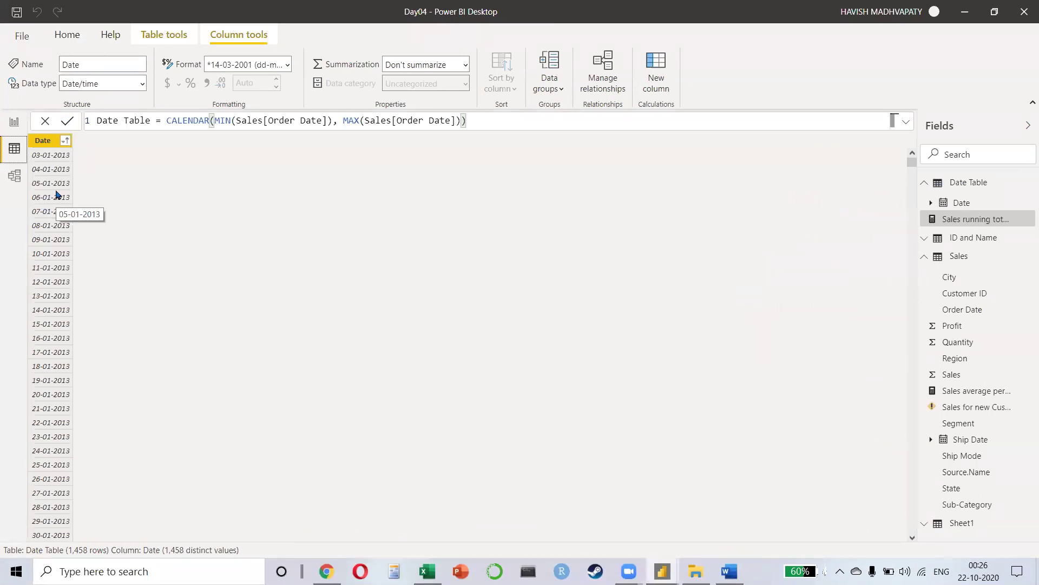
{"action": "key", "text": "alt+Tab"}
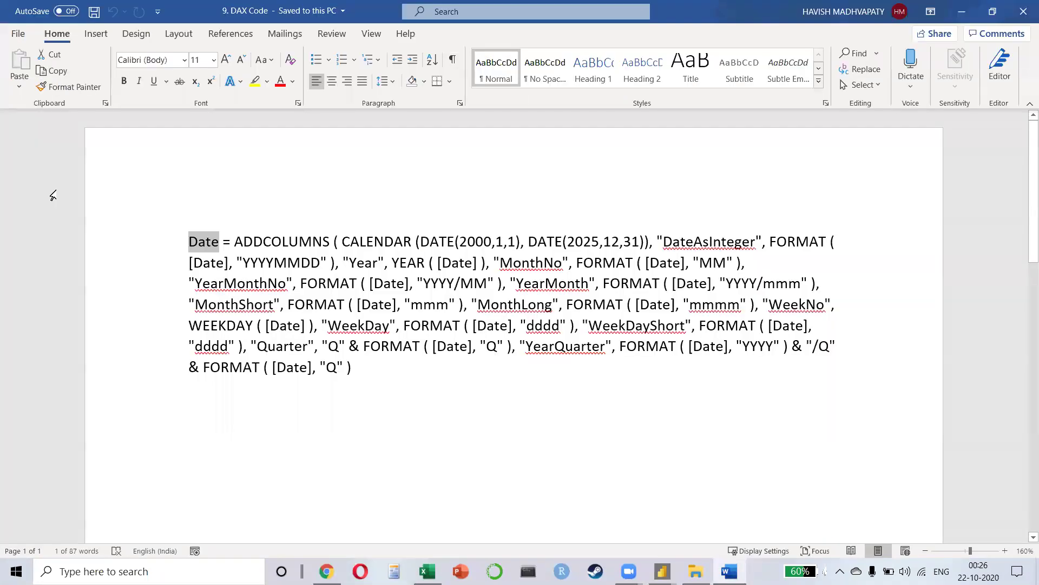
Step: Walk through the ADDCOLUMNS, CALENDAR and added date columns, then copy the whole formula
{"action": "left_click", "coordinate": [237, 211]}
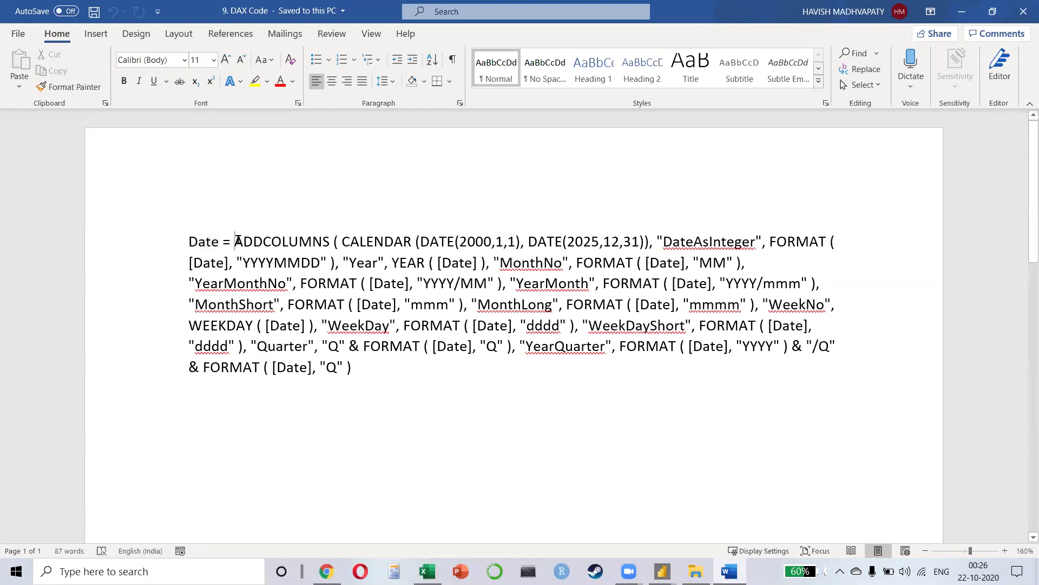
{"action": "left_click_drag", "start_coordinate": [242, 242], "coordinate": [541, 381]}
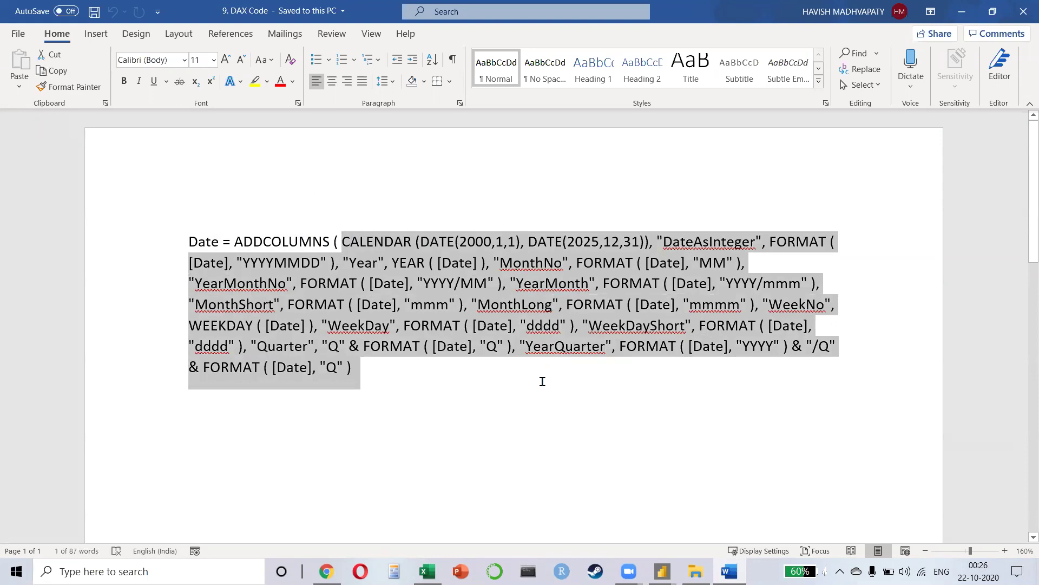
{"action": "left_click_drag", "start_coordinate": [352, 241], "coordinate": [599, 241]}
{"action": "left_click_drag", "start_coordinate": [673, 241], "coordinate": [726, 241]}
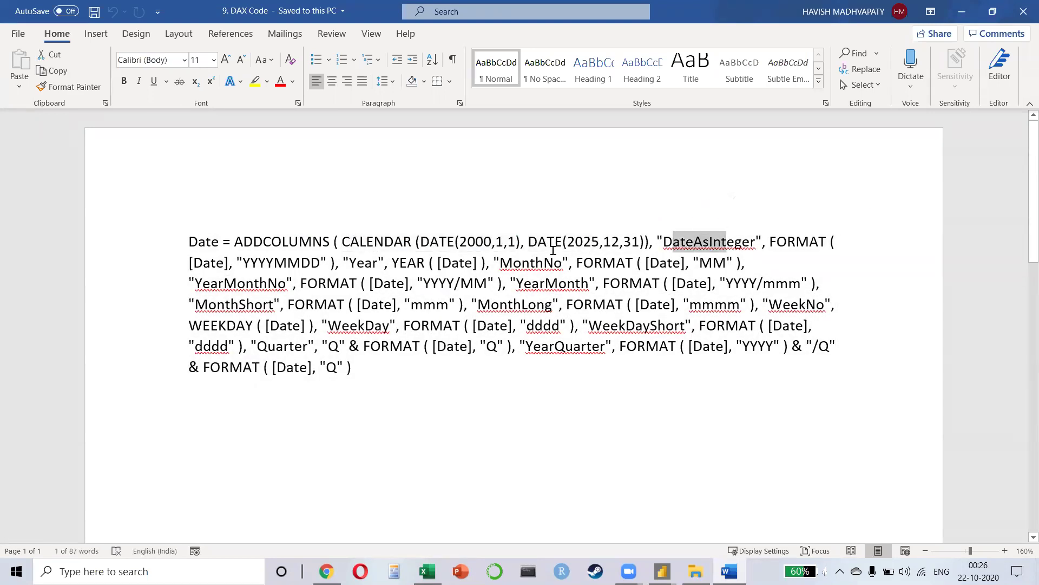
{"action": "left_click_drag", "start_coordinate": [374, 263], "coordinate": [461, 241]}
{"action": "left_click_drag", "start_coordinate": [563, 262], "coordinate": [583, 262]}
{"action": "left_click", "coordinate": [752, 283]}
{"action": "left_click", "coordinate": [307, 368]}
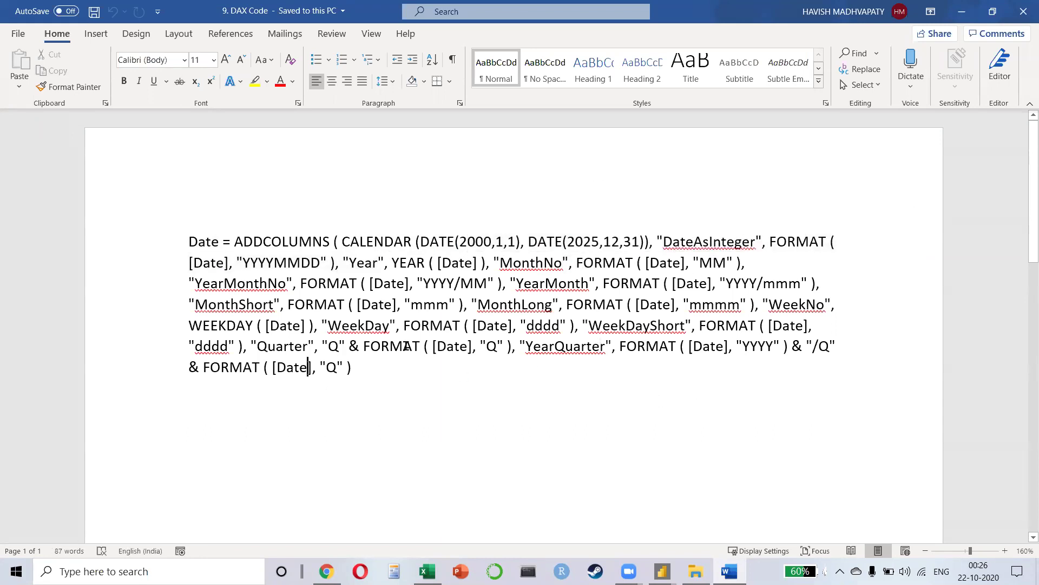
{"action": "left_click_drag", "start_coordinate": [188, 241], "coordinate": [379, 373]}
{"action": "key", "text": "ctrl+c"}
{"action": "key", "text": "alt+Tab"}
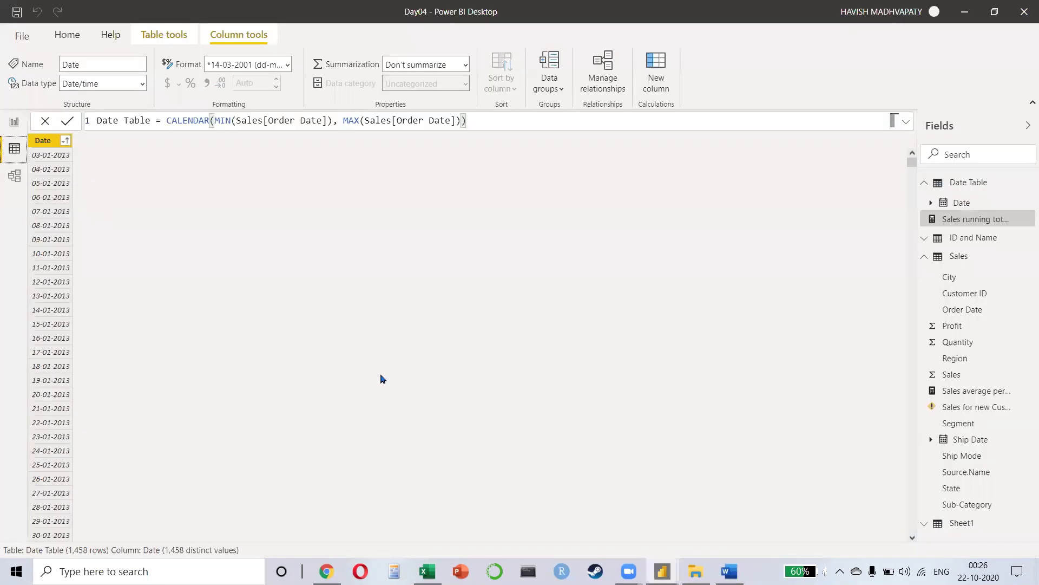
Step: Paste the ADDCOLUMNS formula as the Date table and replace DATE(2000,1,1) with MIN(Sales[Order Date])
{"action": "left_click_drag", "start_coordinate": [522, 118], "coordinate": [154, 114]}
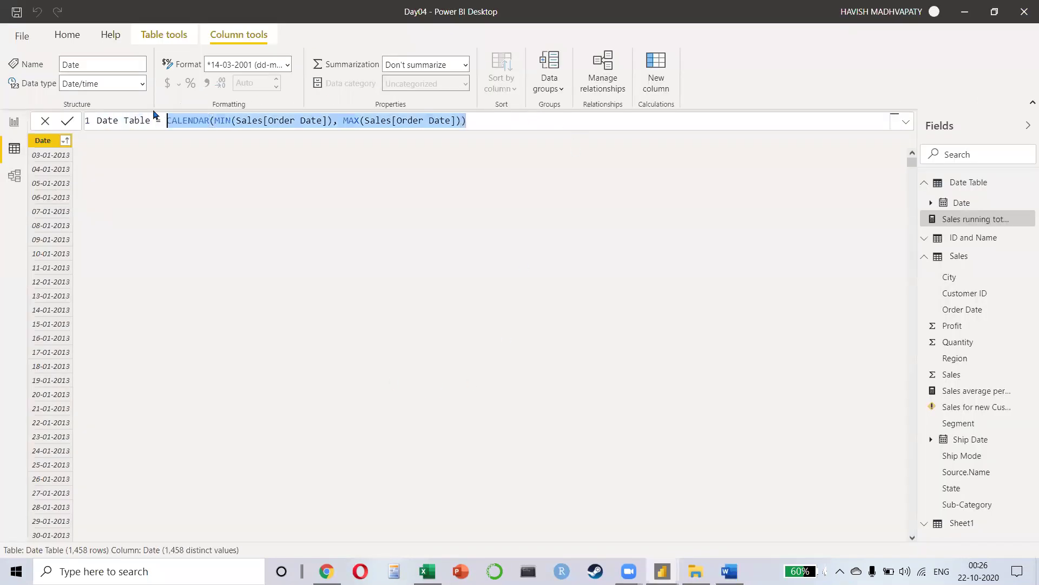
{"action": "key", "text": "ctrl+a"}
{"action": "key", "text": "ctrl+v"}
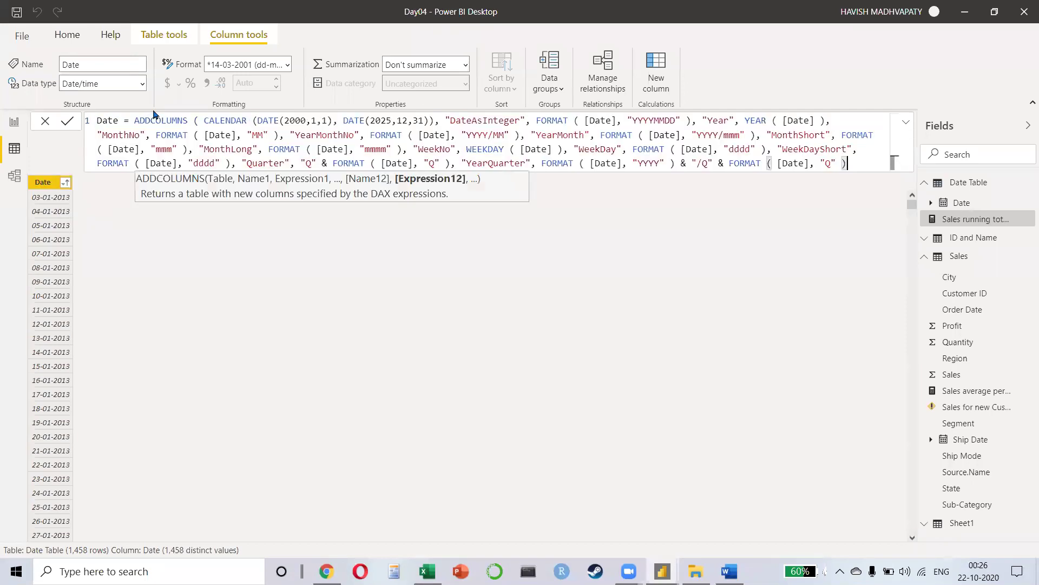
{"action": "left_click", "coordinate": [154, 120]}
{"action": "key", "text": "Right"}
{"action": "key", "text": "Right"}
{"action": "key", "text": "Right"}
{"action": "key", "text": "Right"}
{"action": "key", "text": "Right"}
{"action": "key", "text": "Right"}
{"action": "key", "text": "Right"}
{"action": "key", "text": "Right"}
{"action": "key", "text": "Right"}
{"action": "key", "text": "Right"}
{"action": "key", "text": "Right"}
{"action": "key", "text": "Right"}
{"action": "key", "text": "Right"}
{"action": "key", "text": "Right"}
{"action": "key", "text": "Right"}
{"action": "key", "text": "Right"}
{"action": "key", "text": "Right"}
{"action": "key", "text": "Right"}
{"action": "key", "text": "Right"}
{"action": "key", "text": "Right"}
{"action": "key", "text": "Left"}
{"action": "key", "text": "Left"}
{"action": "key", "text": "Left"}
{"action": "key", "text": "Left"}
{"action": "key", "text": "Left"}
{"action": "key", "text": "shift+Right"}
{"action": "key", "text": "shift+Right"}
{"action": "key", "text": "shift+Right"}
{"action": "key", "text": "shift+Right"}
{"action": "key", "text": "shift+Right"}
{"action": "key", "text": "shift+Right"}
{"action": "key", "text": "shift+Right"}
{"action": "key", "text": "shift+Right"}
{"action": "key", "text": "shift+Right"}
{"action": "key", "text": "shift+Right"}
{"action": "key", "text": "shift+Right"}
{"action": "key", "text": "shift+Right"}
{"action": "key", "text": "shift+Right"}
{"action": "key", "text": "shift+Right"}
{"action": "key", "text": "Delete"}
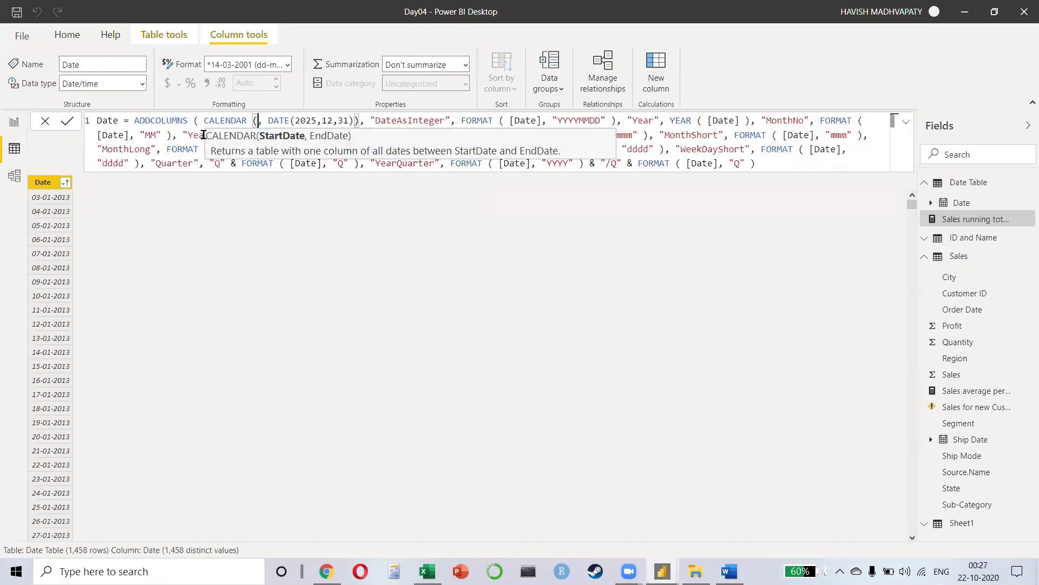
{"action": "type", "text": "min"}
{"action": "key", "text": "Tab"}
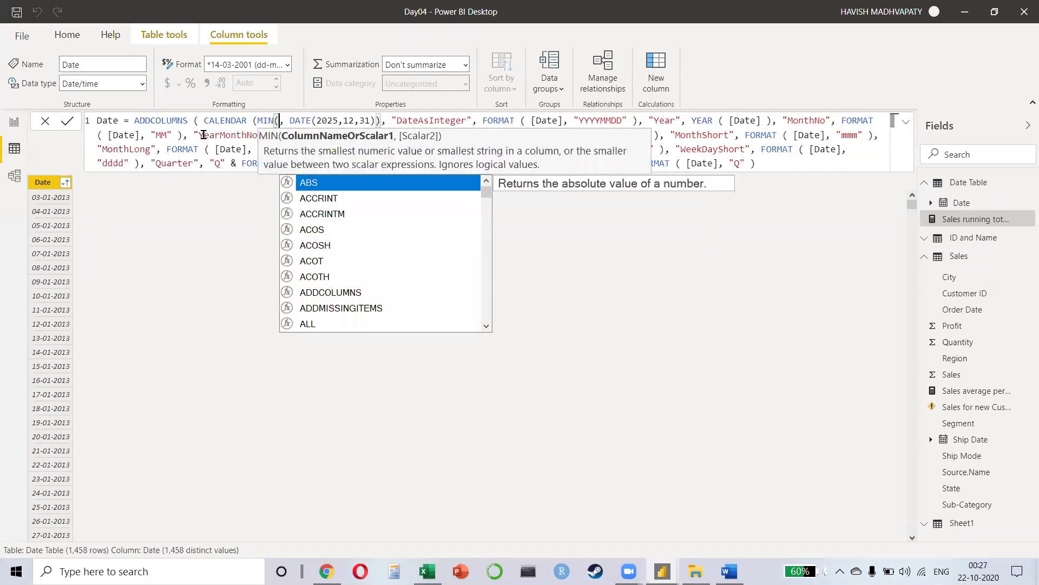
{"action": "type", "text": "Sales[Order Date]"}
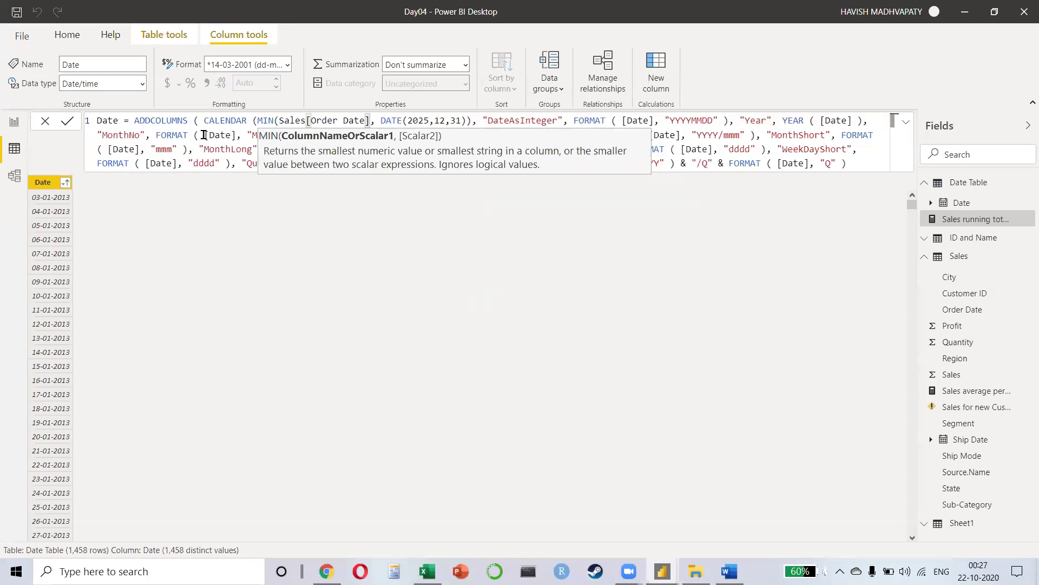
{"action": "type", "text": ")"}
{"action": "key", "text": "Right"}
{"action": "key", "text": "Right"}
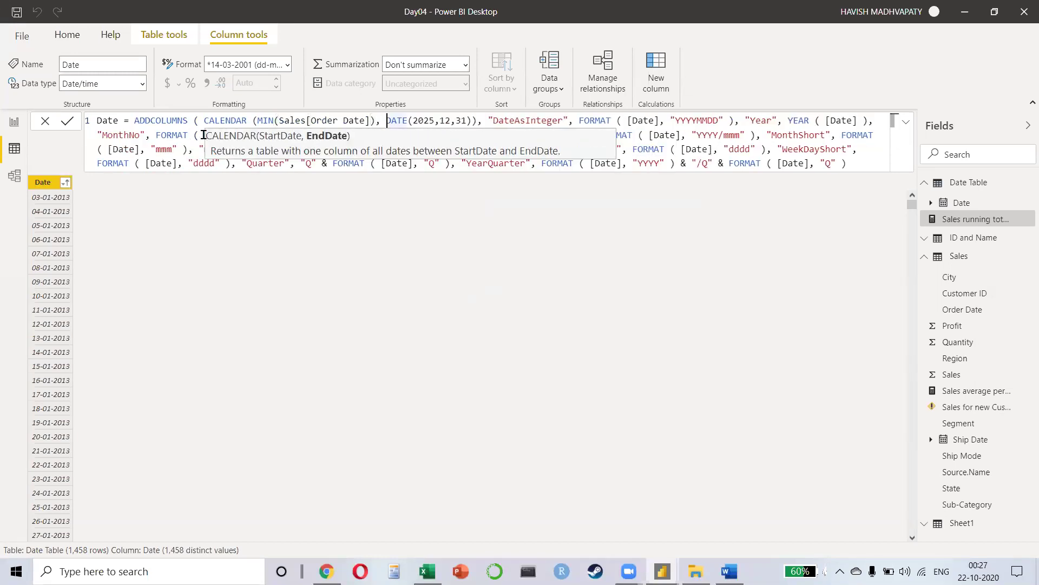
Step: Replace the end date DATE(2025,12,31) with MAX(Sales[Order Date]) and commit the formula
{"action": "key", "text": "shift+Right"}
{"action": "key", "text": "shift+Right"}
{"action": "key", "text": "shift+Right"}
{"action": "key", "text": "shift+Right"}
{"action": "key", "text": "shift+Right"}
{"action": "key", "text": "shift+Right"}
{"action": "key", "text": "shift+Right"}
{"action": "key", "text": "shift+Right"}
{"action": "key", "text": "shift+Right"}
{"action": "key", "text": "shift+Right"}
{"action": "key", "text": "shift+Right"}
{"action": "key", "text": "shift+Right"}
{"action": "key", "text": "shift+Right"}
{"action": "key", "text": "shift+Right"}
{"action": "key", "text": "shift+Right"}
{"action": "key", "text": "BackSpace"}
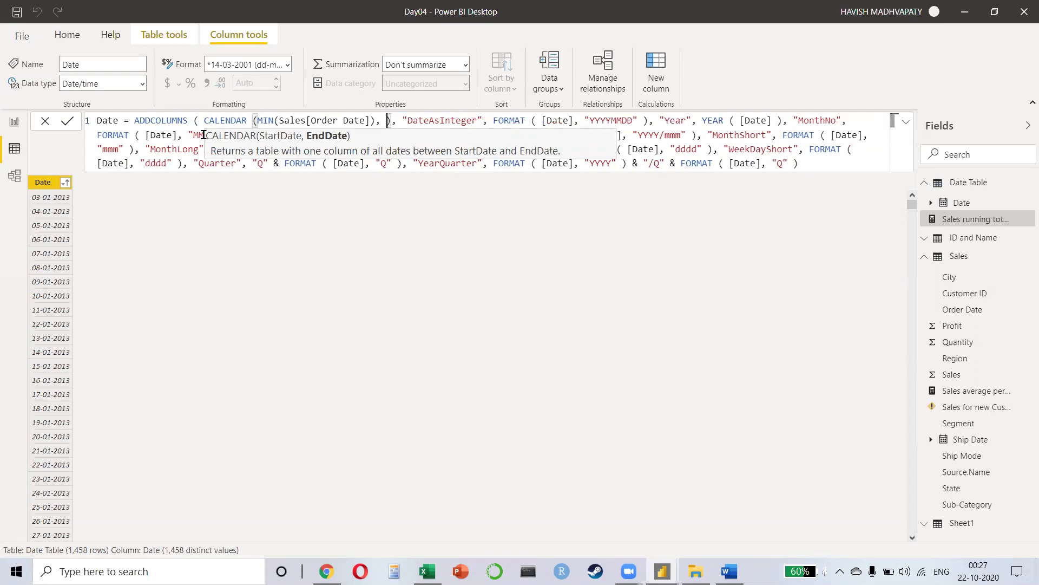
{"action": "type", "text": "MAX(order"}
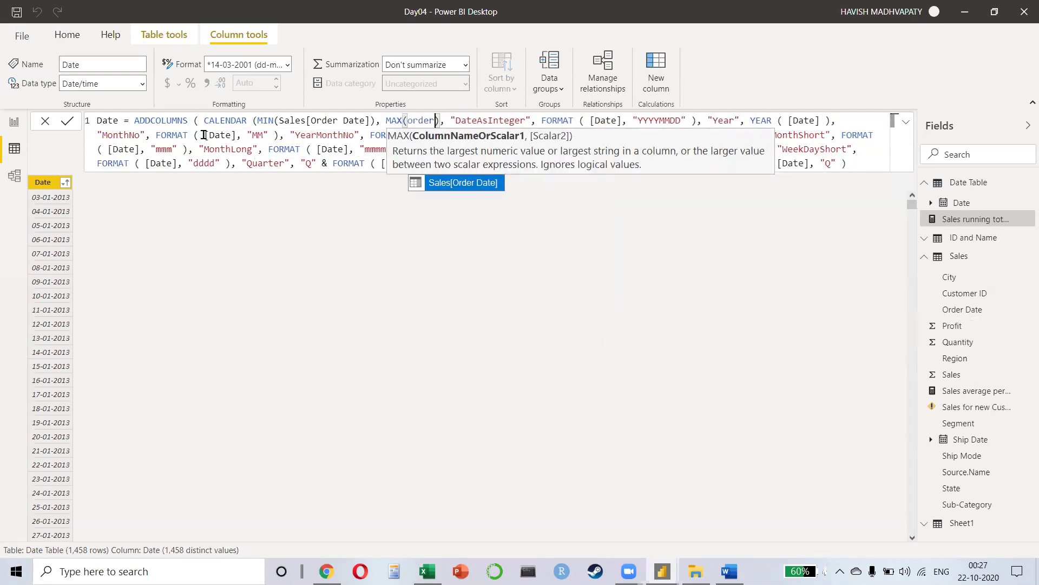
{"action": "key", "text": "Tab"}
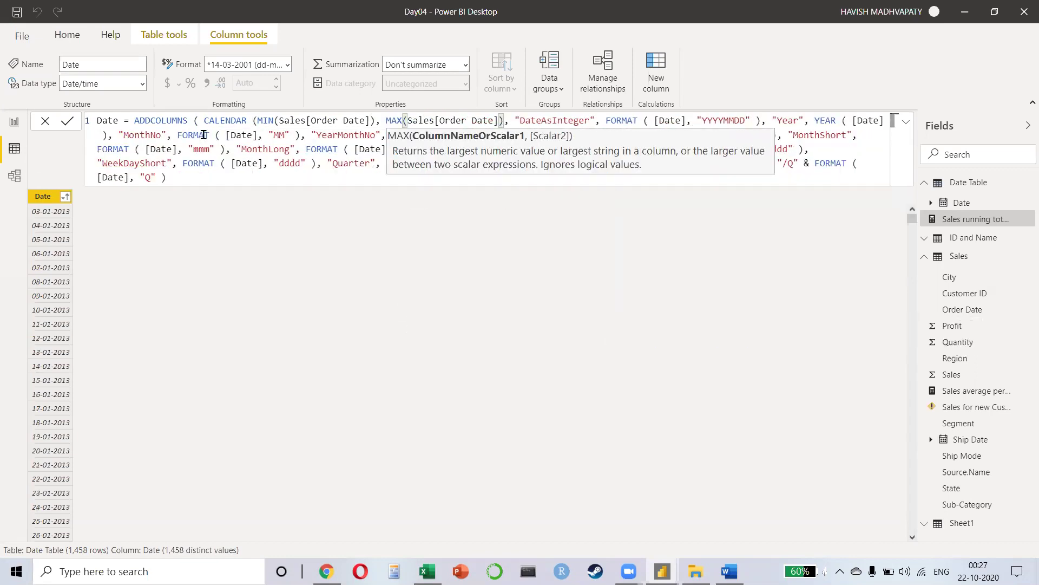
{"action": "type", "text": ")"}
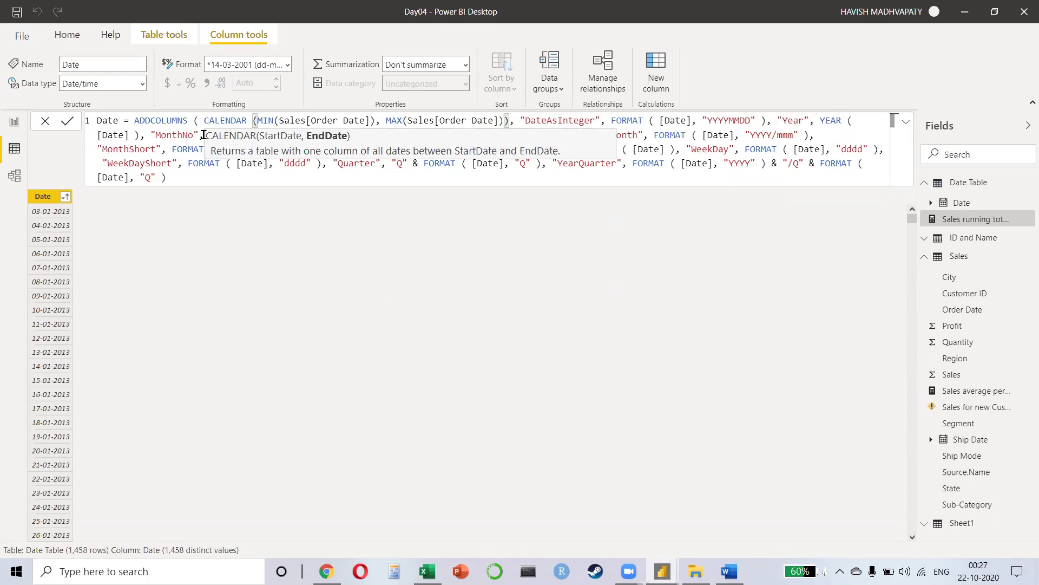
{"action": "left_click", "coordinate": [654, 149]}
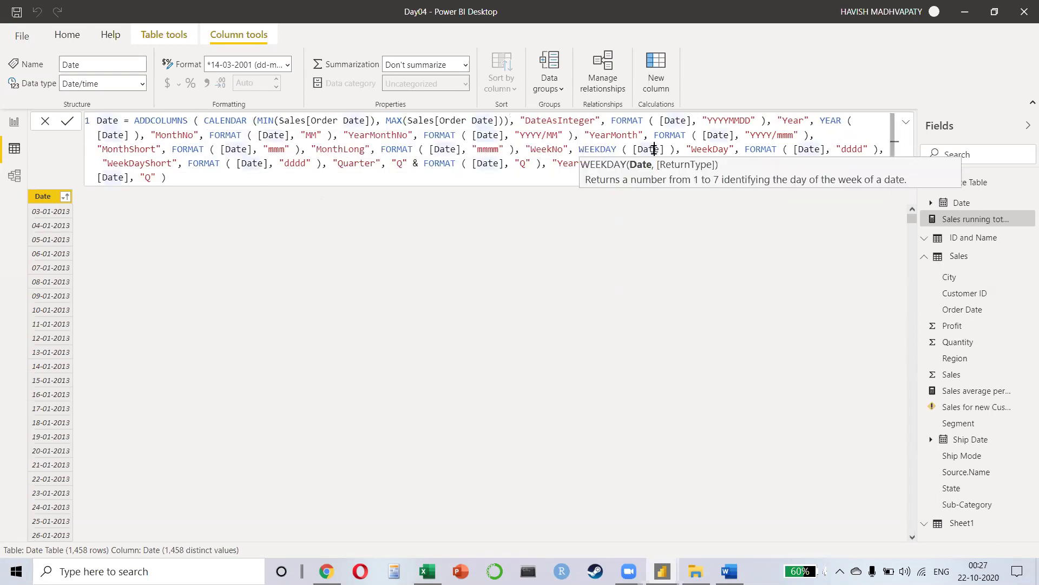
{"action": "left_click", "coordinate": [218, 172]}
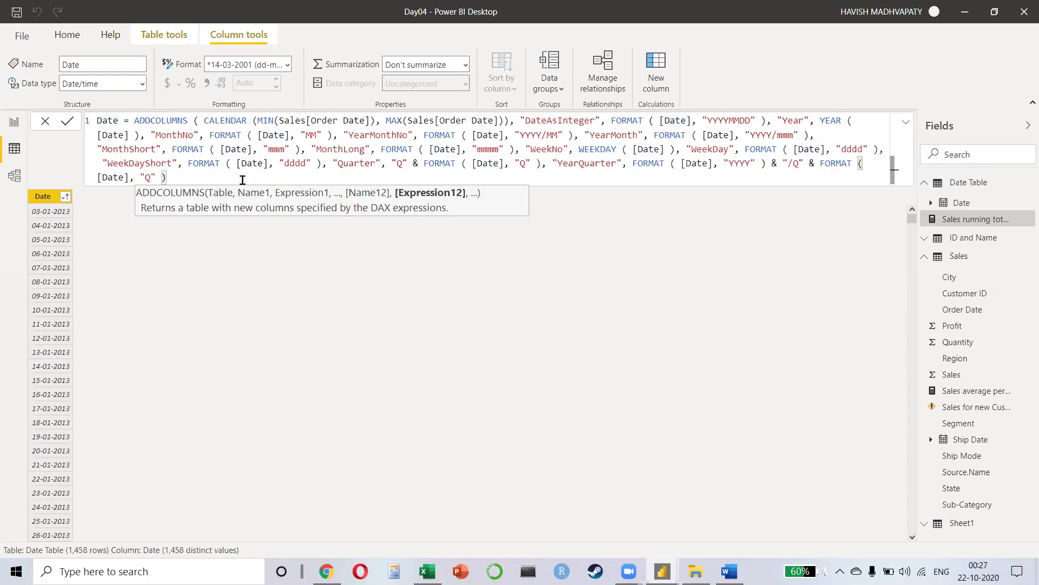
{"action": "key", "text": "Return"}
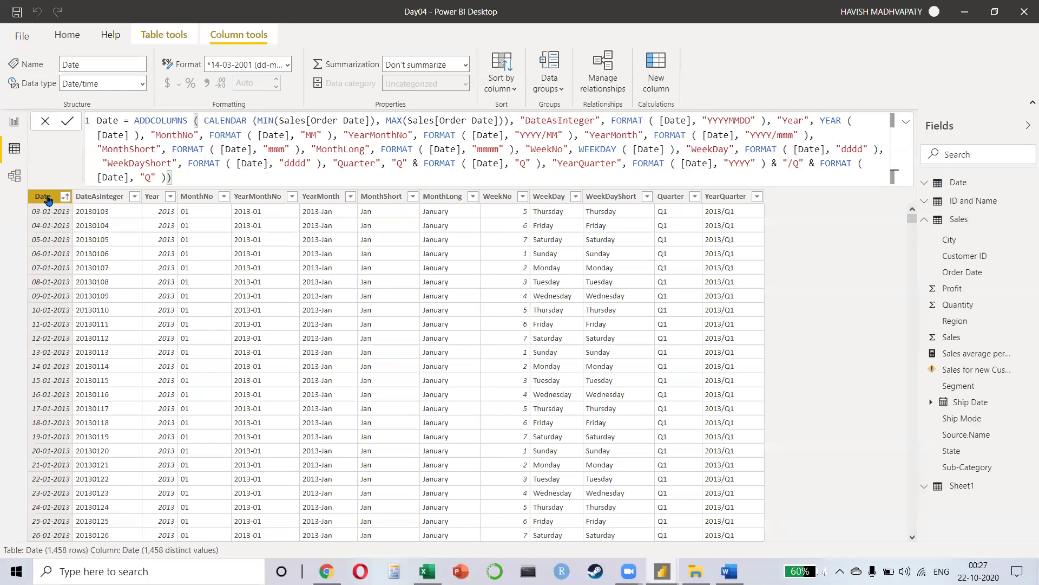
Step: Review the new columns from DateAsInteger through YearQuarter, then switch to Model view
{"action": "left_click", "coordinate": [100, 199]}
{"action": "left_click", "coordinate": [163, 199]}
{"action": "left_click", "coordinate": [198, 198]}
{"action": "left_click", "coordinate": [257, 198]}
{"action": "left_click", "coordinate": [319, 198]}
{"action": "left_click", "coordinate": [369, 198]}
{"action": "left_click", "coordinate": [443, 198]}
{"action": "left_click", "coordinate": [500, 197]}
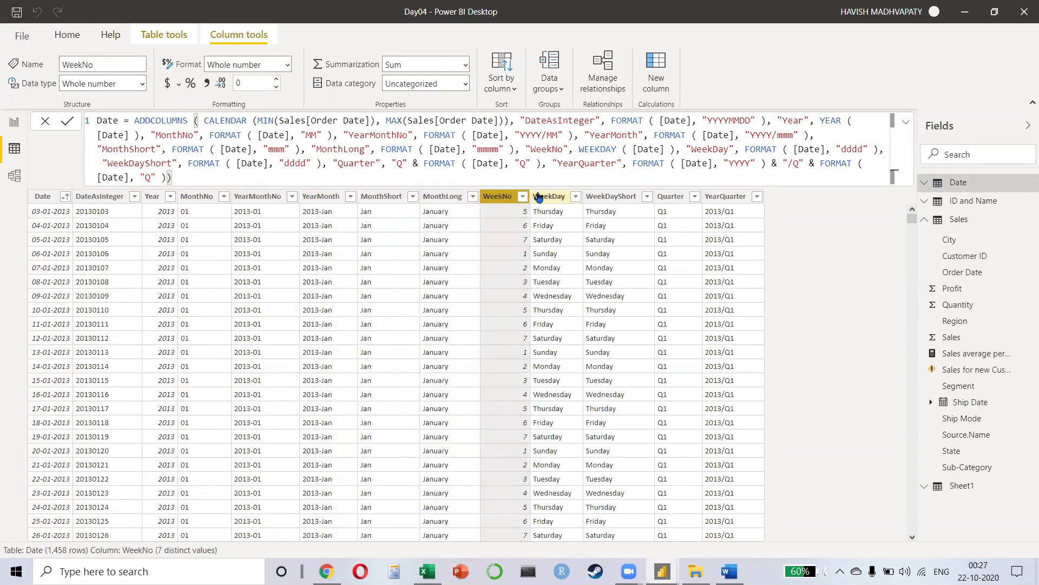
{"action": "left_click", "coordinate": [537, 198]}
{"action": "left_click", "coordinate": [619, 197]}
{"action": "left_click", "coordinate": [671, 198]}
{"action": "left_click", "coordinate": [735, 198]}
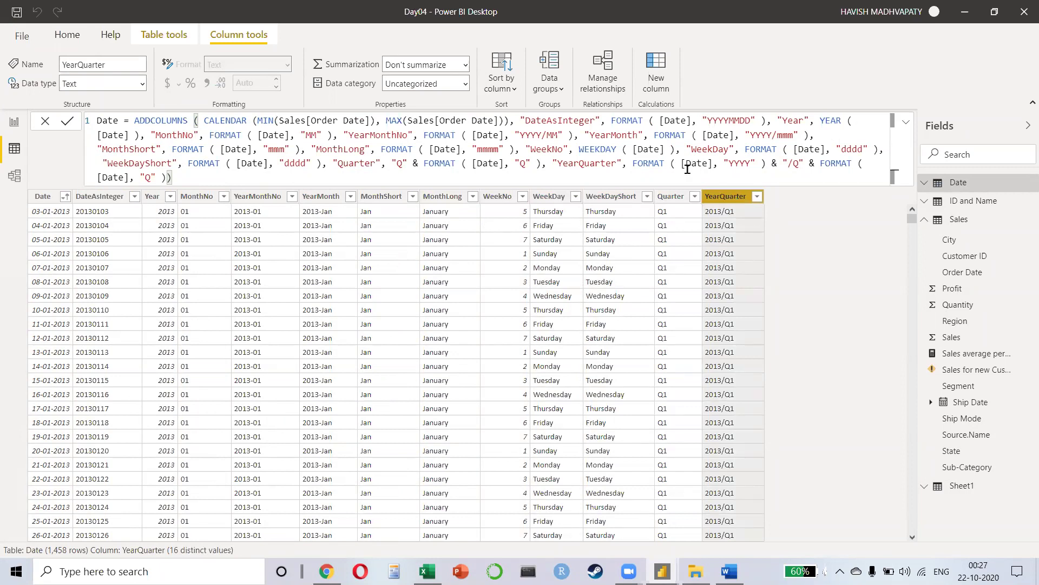
{"action": "left_click", "coordinate": [612, 197]}
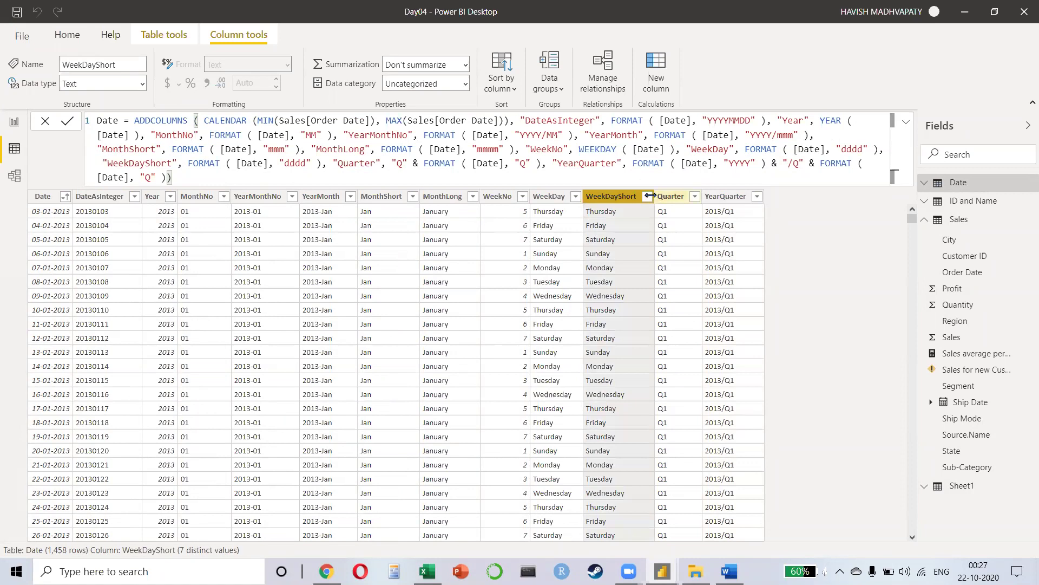
{"action": "left_click", "coordinate": [20, 177]}
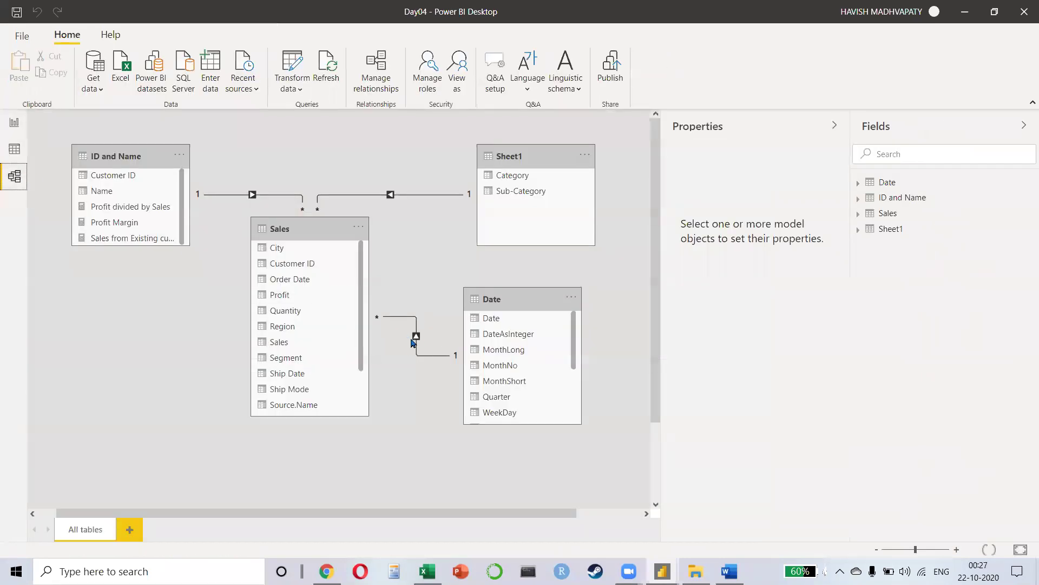
Step: Add a WeekDayShort slicer to the report page and select Saturday and Sunday
{"action": "left_click", "coordinate": [14, 123]}
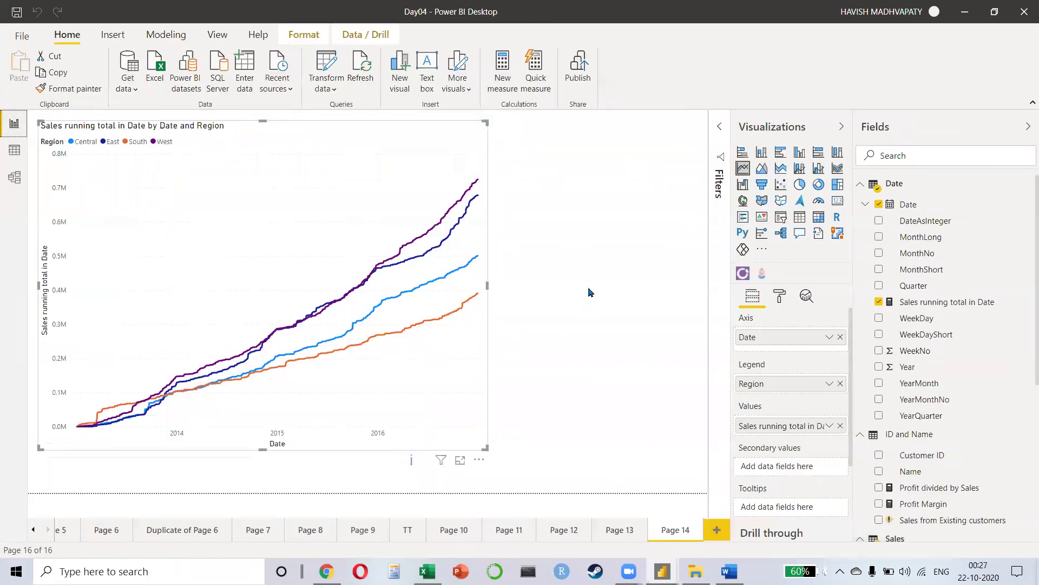
{"action": "left_click", "coordinate": [780, 218]}
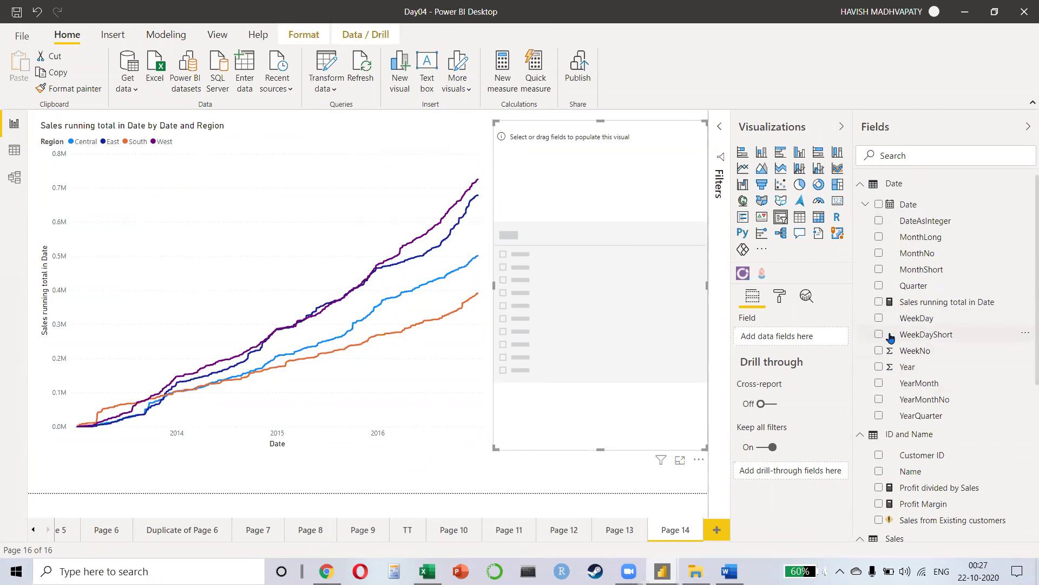
{"action": "left_click", "coordinate": [880, 335]}
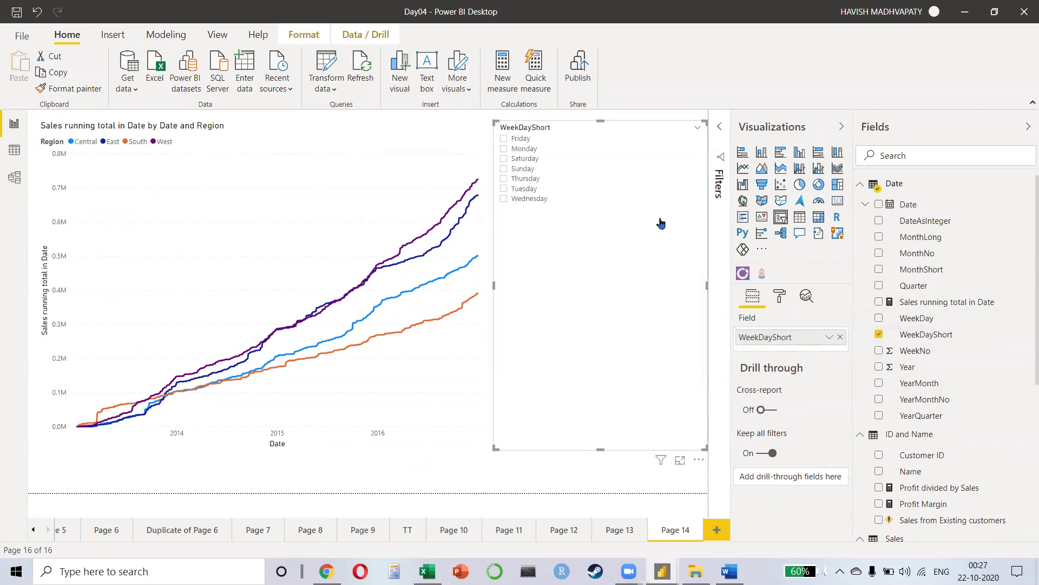
{"action": "left_click", "coordinate": [503, 160]}
{"action": "left_click", "coordinate": [503, 169], "text": "ctrl"}
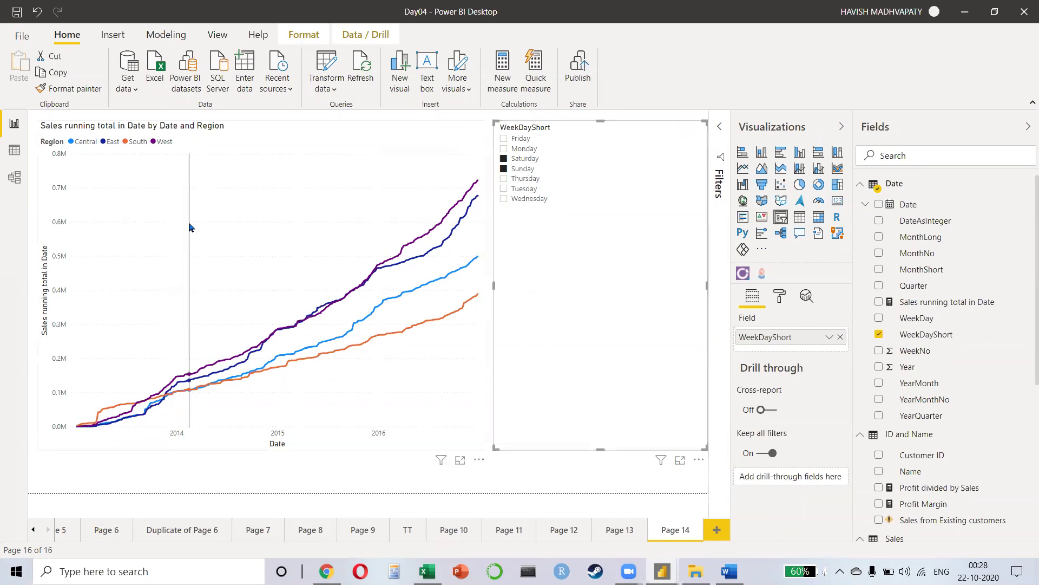
Step: View the Date table's data, then browse to daxformatter.com in Chrome
{"action": "left_click", "coordinate": [14, 153]}
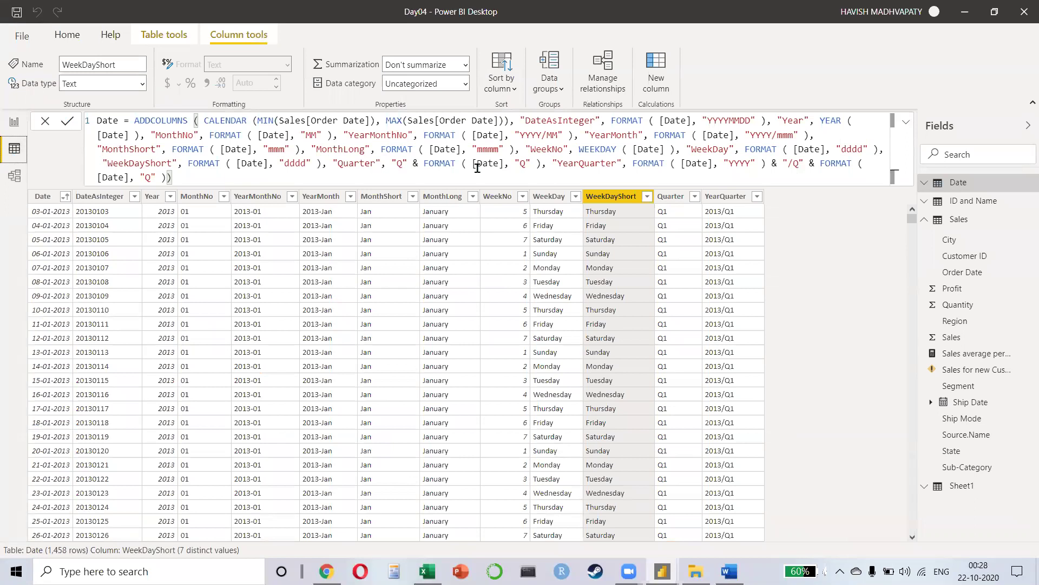
{"action": "key", "text": "alt+Tab"}
{"action": "key", "text": "Tab"}
{"action": "key", "text": "Tab"}
{"action": "key", "text": "ctrl+l"}
{"action": "type", "text": "daxformatter.com"}
{"action": "key", "text": "Return"}
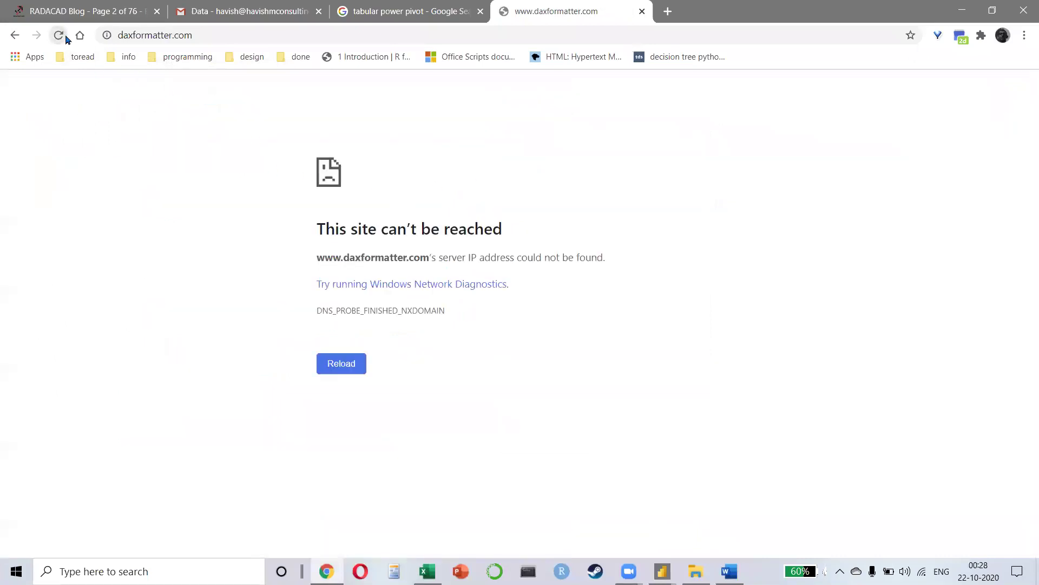
Step: Close the RADACAD, mail and power pivot search tabs and reload DAX Formatter
{"action": "left_click", "coordinate": [143, 10]}
{"action": "left_click", "coordinate": [157, 12]}
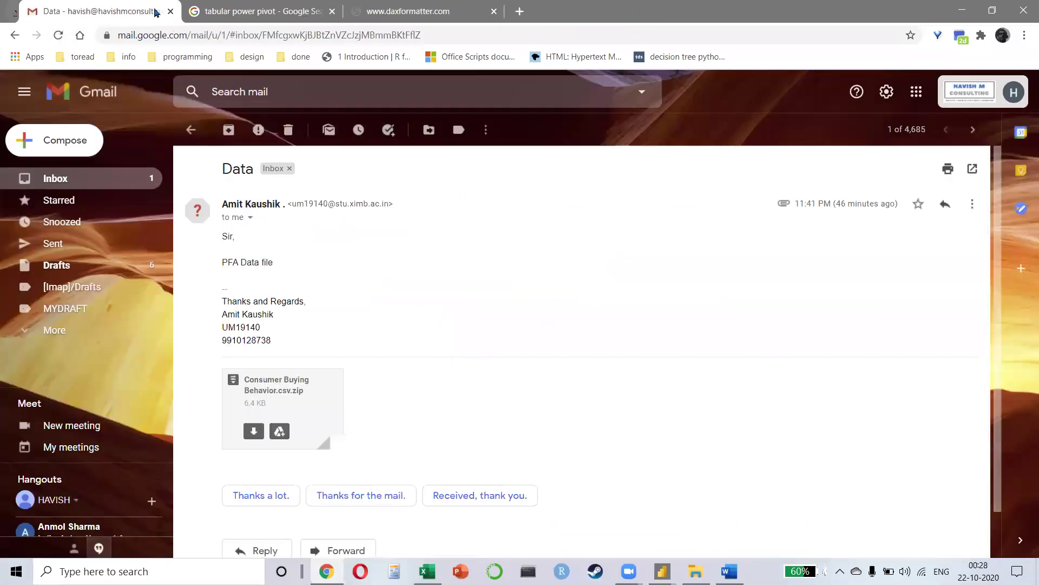
{"action": "middle_click", "coordinate": [157, 12]}
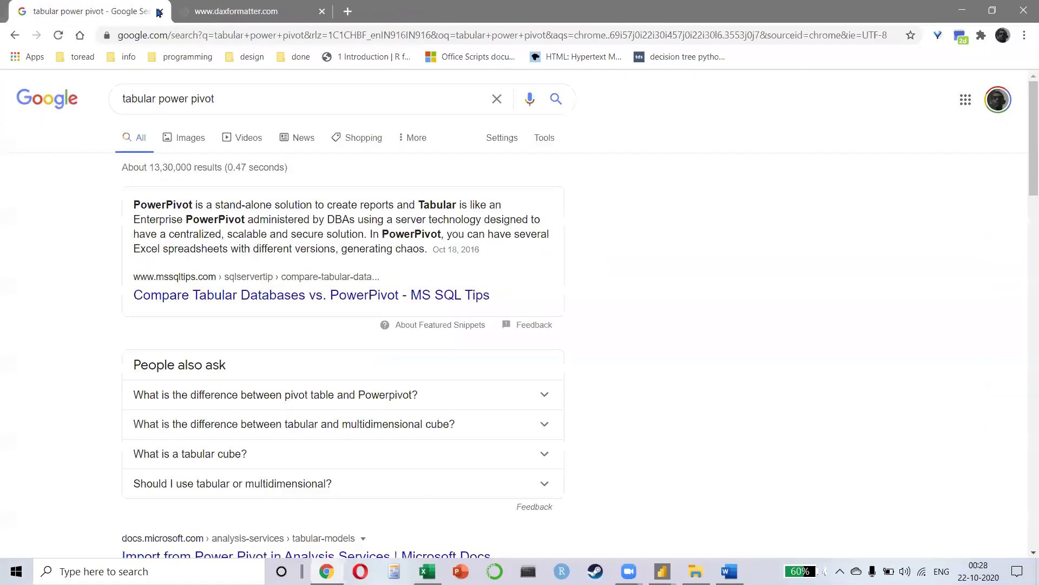
{"action": "middle_click", "coordinate": [157, 12]}
{"action": "left_click", "coordinate": [57, 40]}
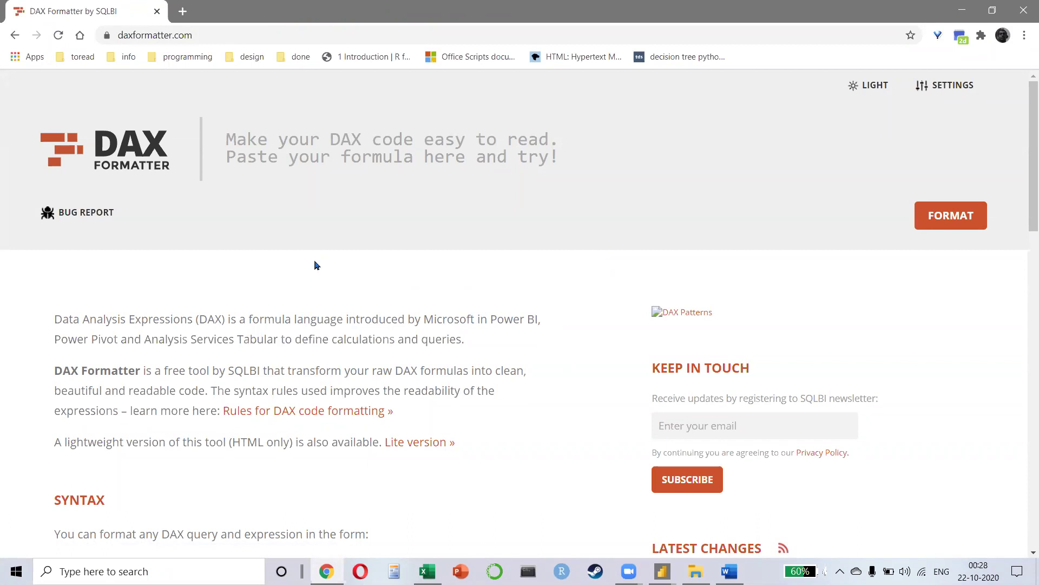
Step: Paste the Date table formula from Power BI into DAX Formatter and format it
{"action": "key", "text": "alt+Tab"}
{"action": "key", "text": "alt+Tab"}
{"action": "key", "text": "alt+Tab"}
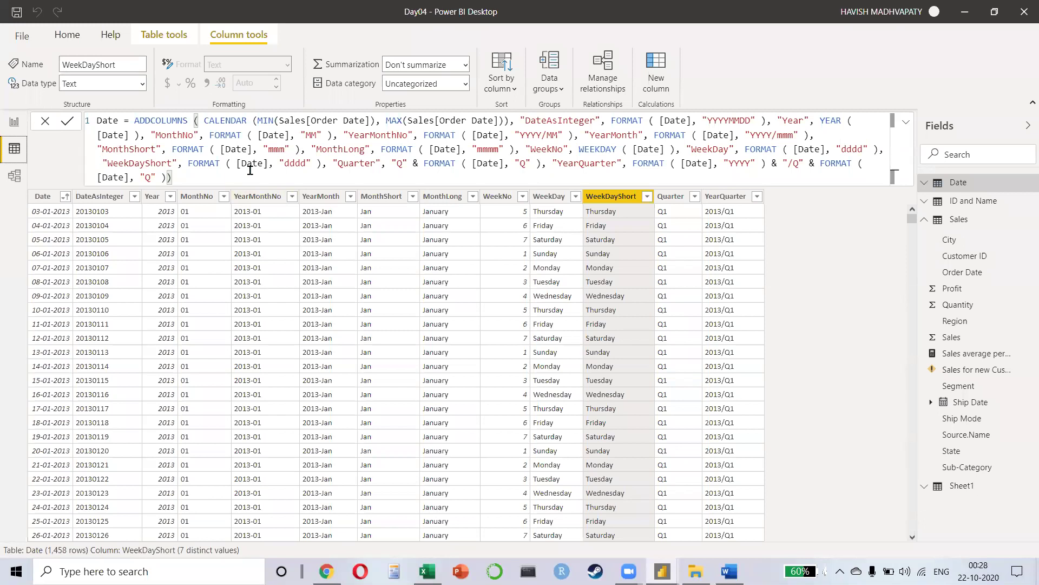
{"action": "key", "text": "ctrl+a"}
{"action": "key", "text": "ctrl+c"}
{"action": "key", "text": "alt+Tab"}
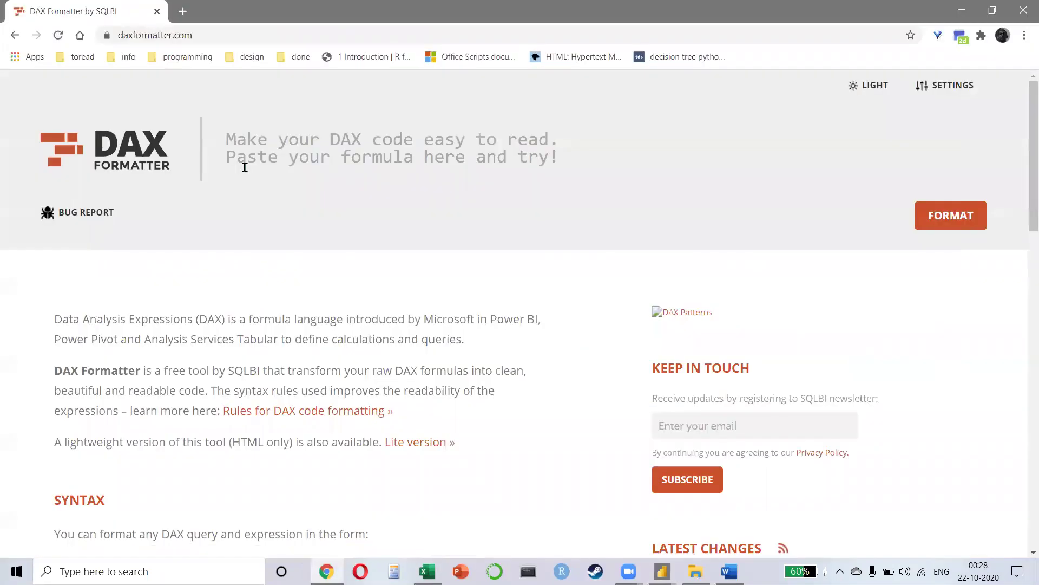
{"action": "left_click", "coordinate": [244, 166]}
{"action": "key", "text": "ctrl+v"}
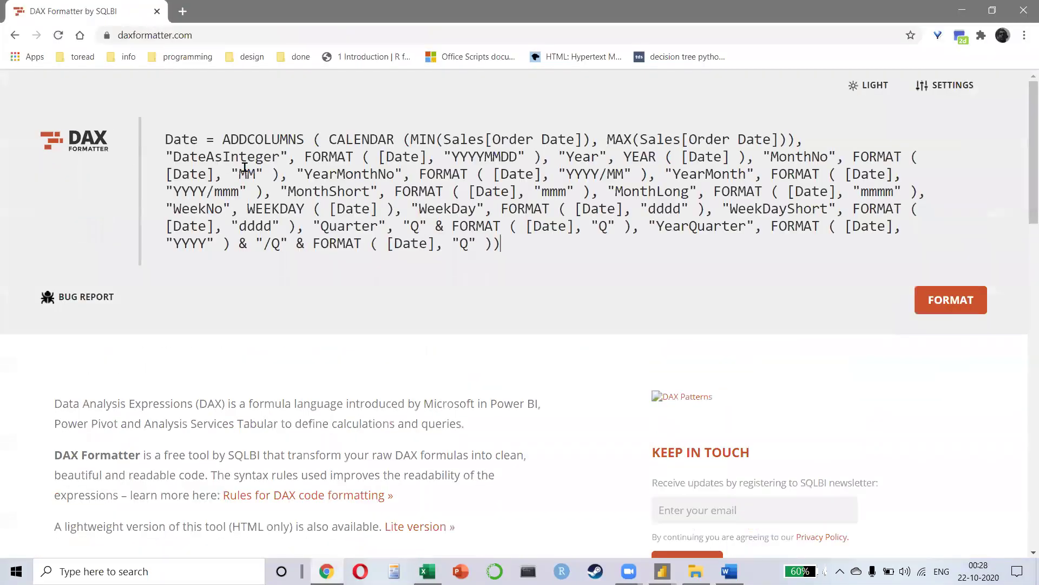
{"action": "left_click", "coordinate": [933, 306]}
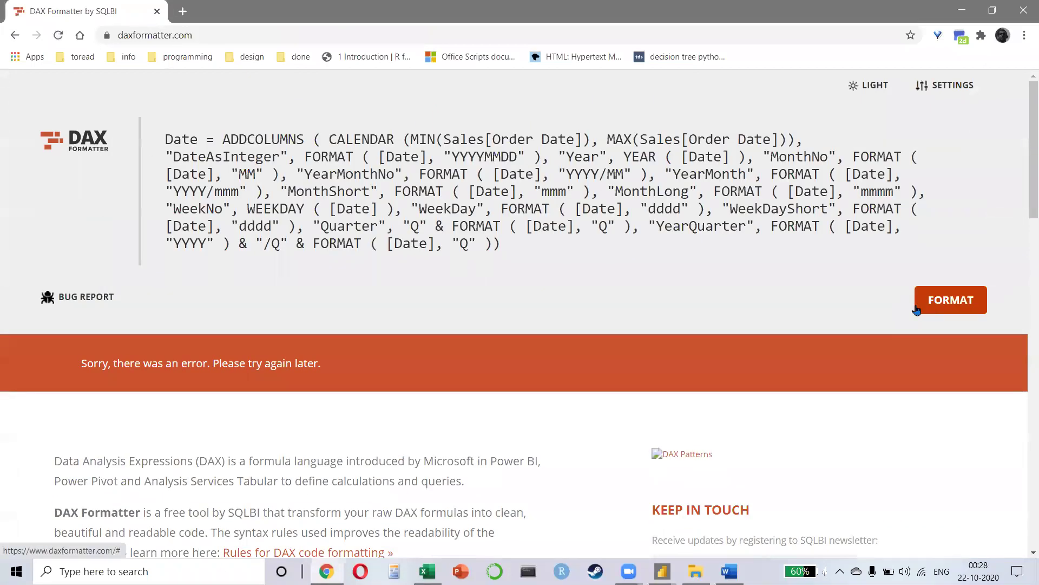
{"action": "left_click", "coordinate": [418, 205]}
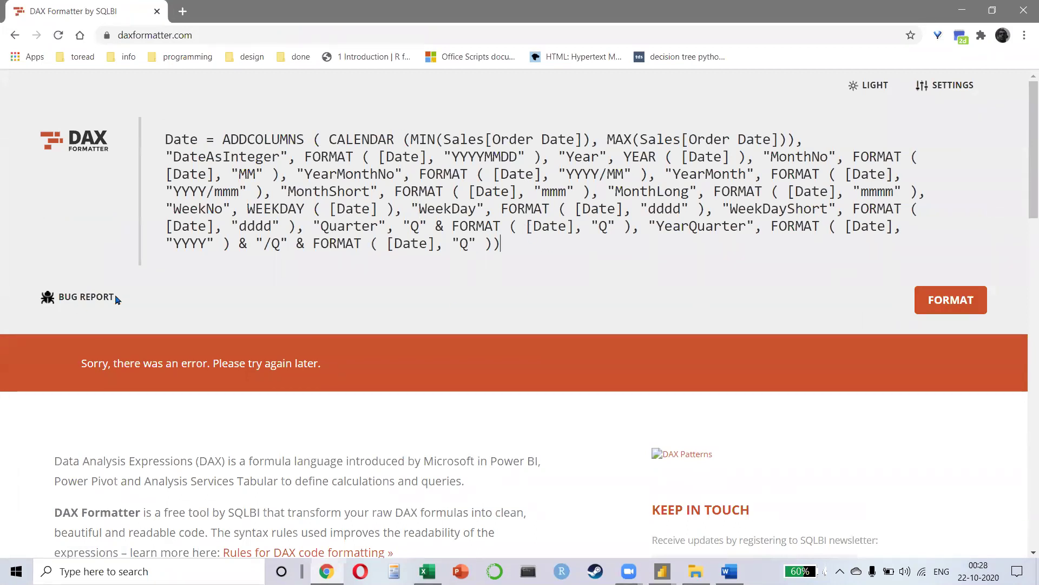
{"action": "left_click_drag", "start_coordinate": [494, 227], "coordinate": [529, 251]}
{"action": "left_click", "coordinate": [926, 308]}
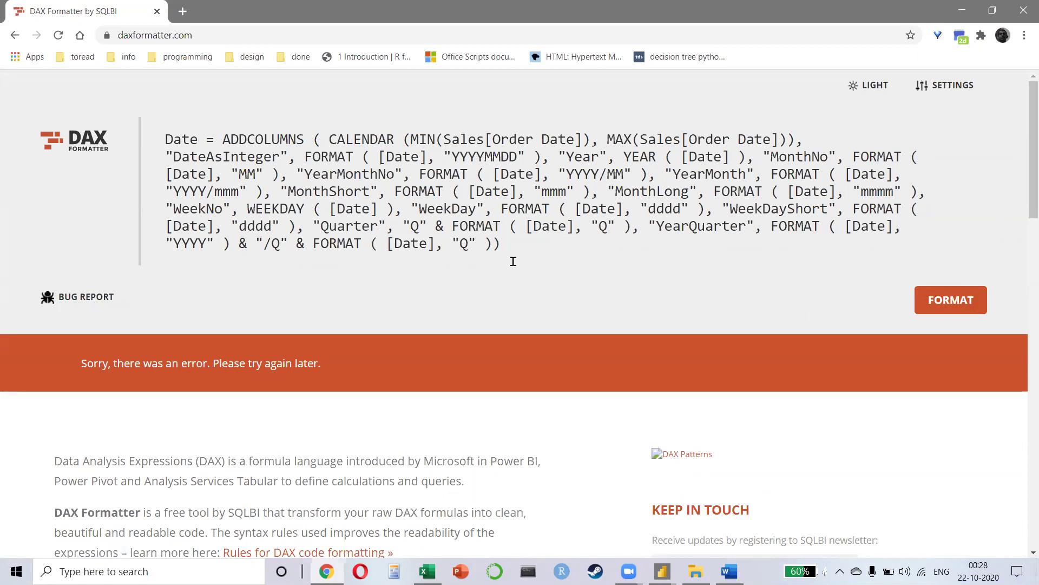
{"action": "left_click", "coordinate": [967, 300]}
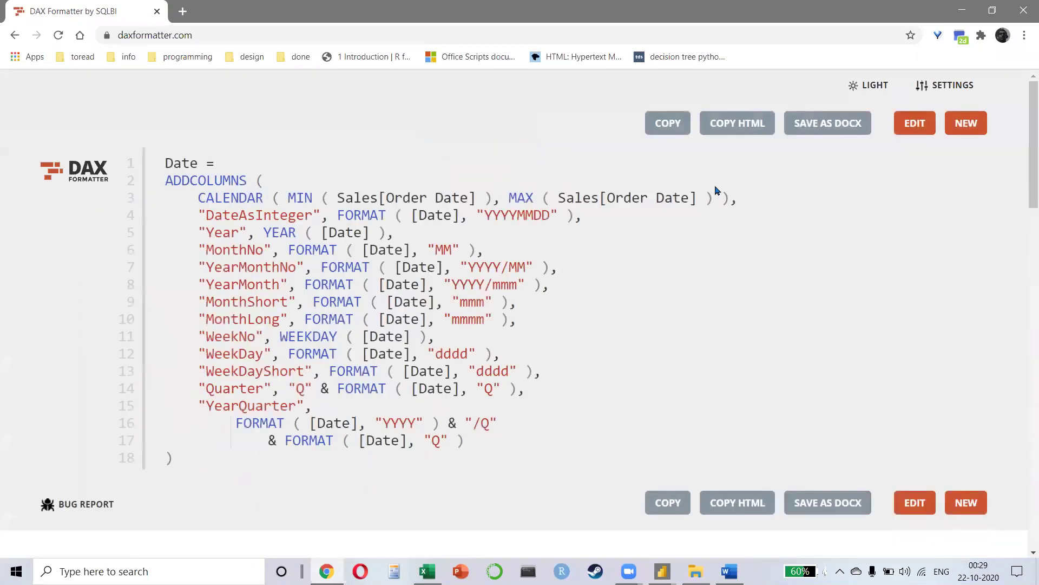
Step: Review the formatted ADDCOLUMNS and CALENDAR lines, then copy the formatted code
{"action": "scroll", "coordinate": [472, 373], "scroll_direction": "down", "scroll_amount": 2}
{"action": "scroll", "coordinate": [453, 388], "scroll_direction": "up", "scroll_amount": 2}
{"action": "left_click_drag", "start_coordinate": [165, 186], "coordinate": [302, 184]}
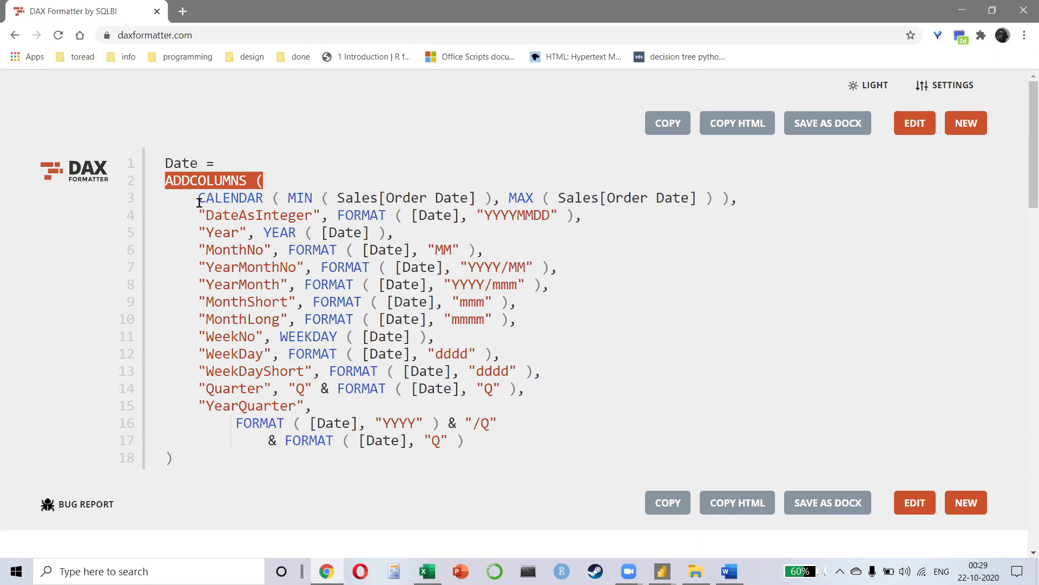
{"action": "left_click_drag", "start_coordinate": [199, 198], "coordinate": [749, 201]}
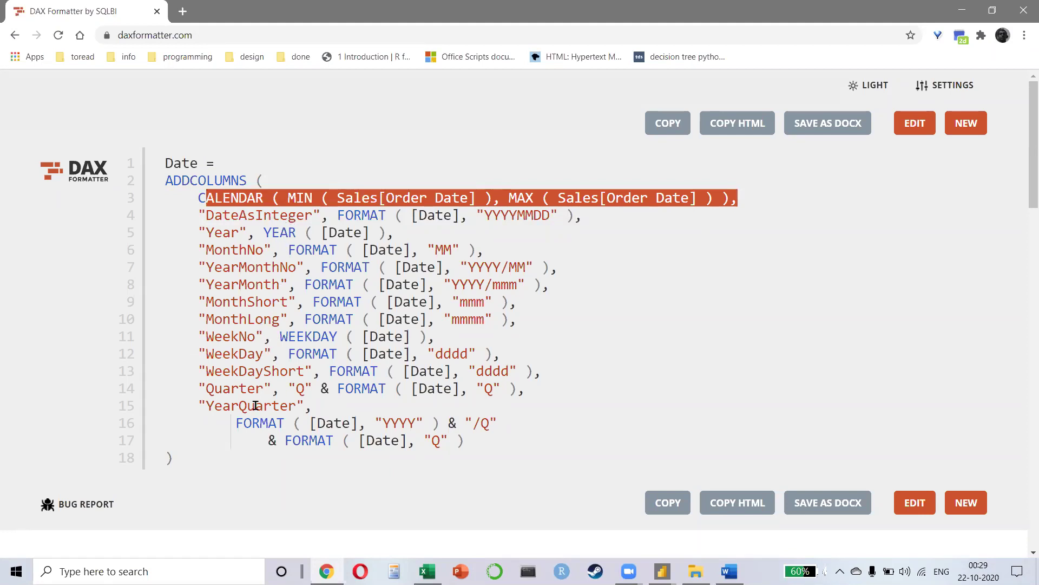
{"action": "left_click", "coordinate": [272, 220]}
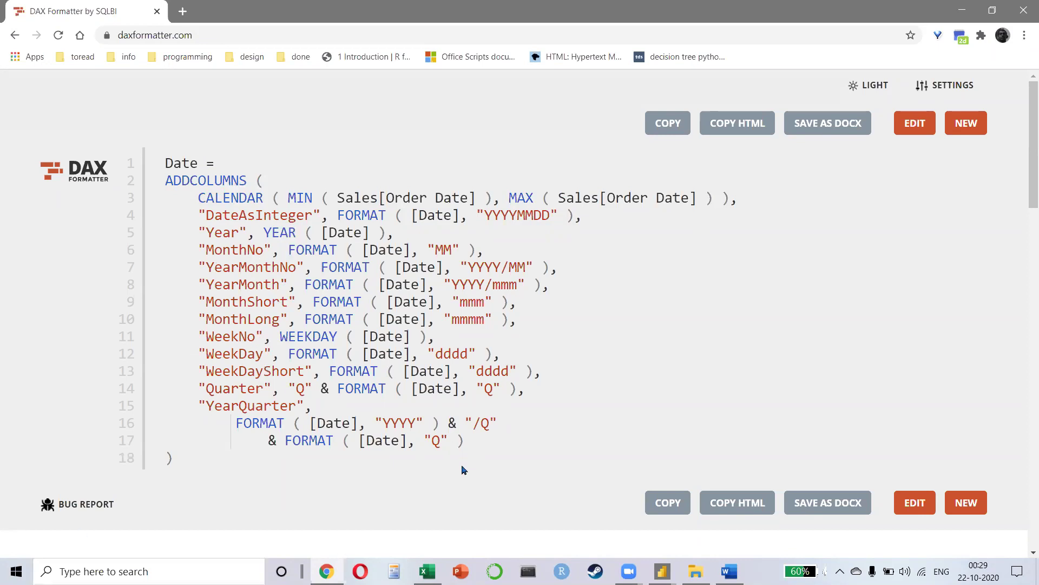
{"action": "left_click", "coordinate": [772, 499]}
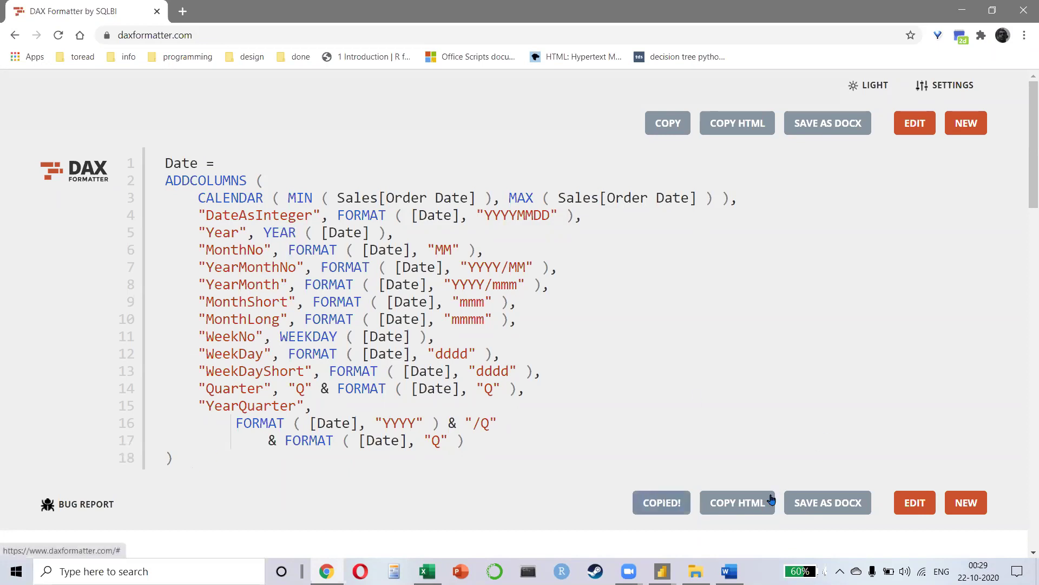
{"action": "key", "text": "alt+Tab"}
{"action": "key", "text": "BackSpace"}
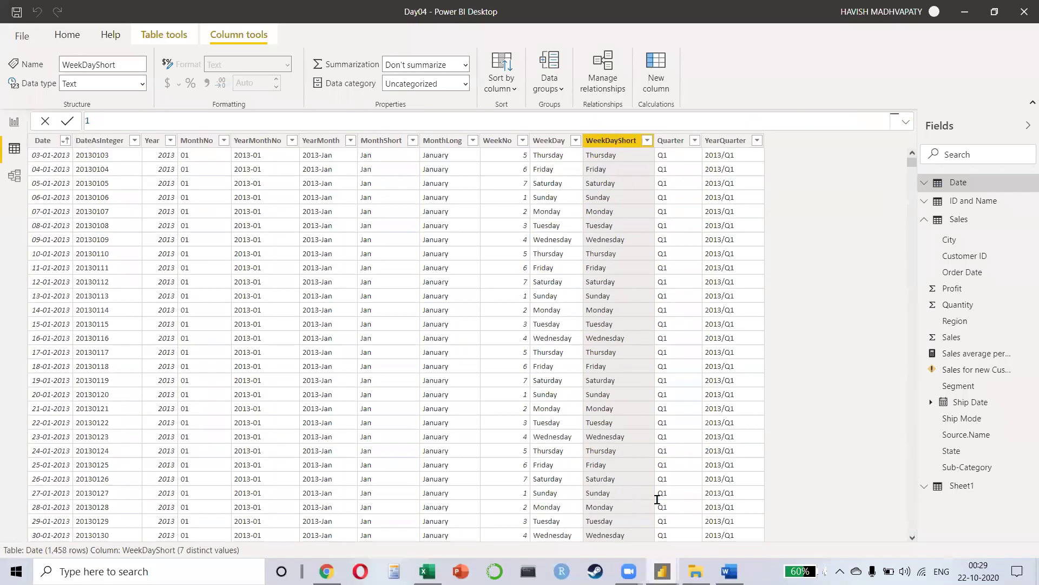
Step: Paste the formatted 18-line formula as the Date table, drop the blank last line, and commit
{"action": "key", "text": "ctrl+v"}
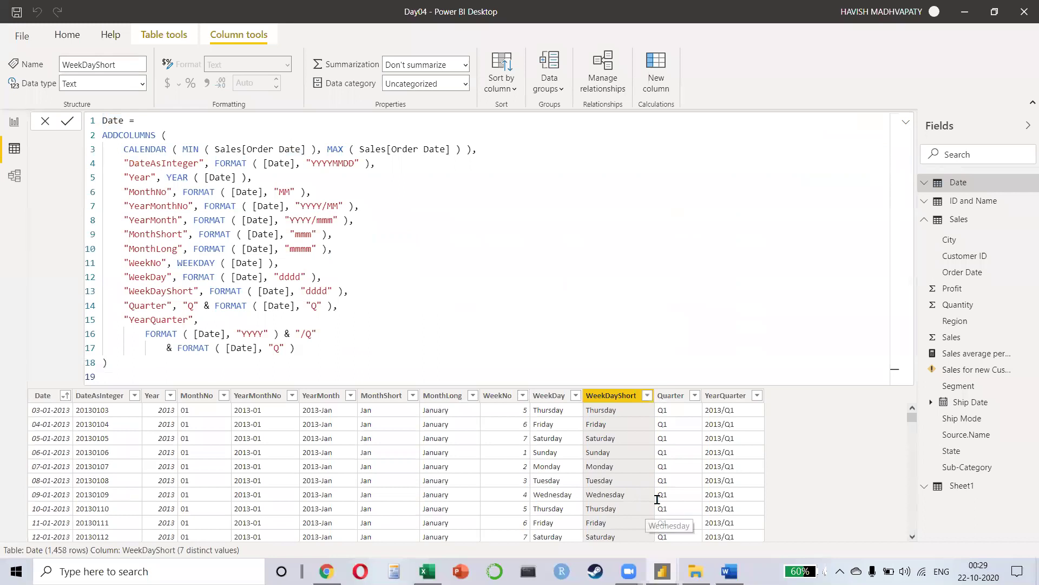
{"action": "key", "text": "BackSpace"}
{"action": "key", "text": "Return"}
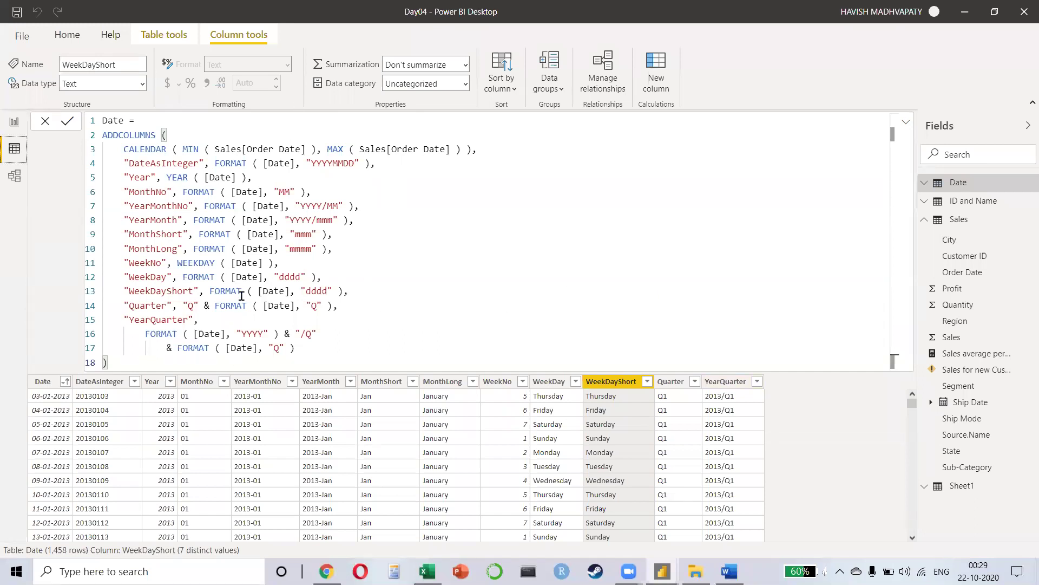
{"action": "key", "text": "alt+Tab"}
{"action": "key", "text": "alt+Tab"}
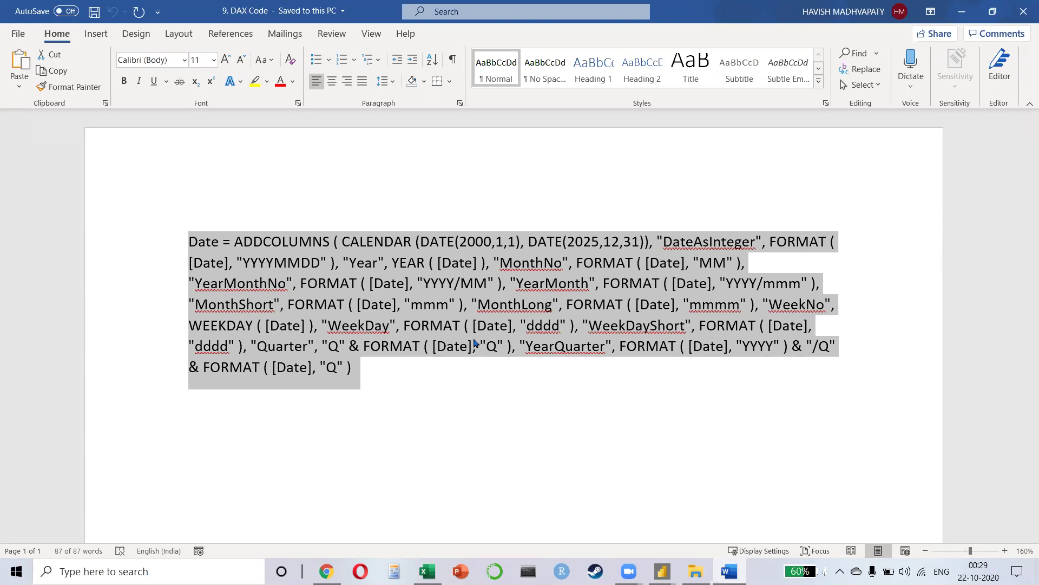
Step: Highlight the CALENDAR(DATE(2000,1,1), DATE(2025,12,31)) range in Word, then close the document
{"action": "left_click_drag", "start_coordinate": [394, 242], "coordinate": [655, 247]}
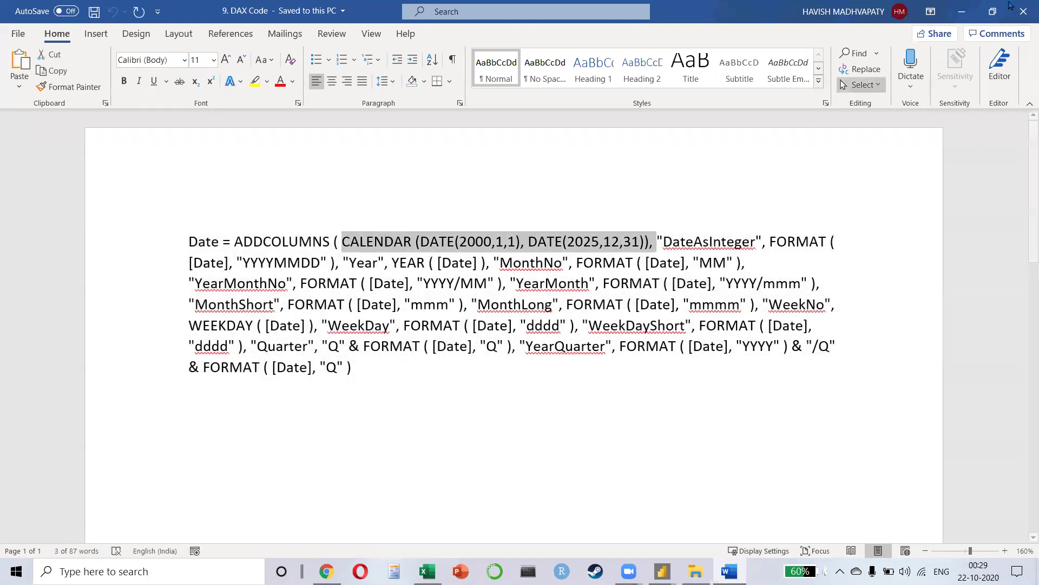
{"action": "left_click", "coordinate": [1023, 12]}
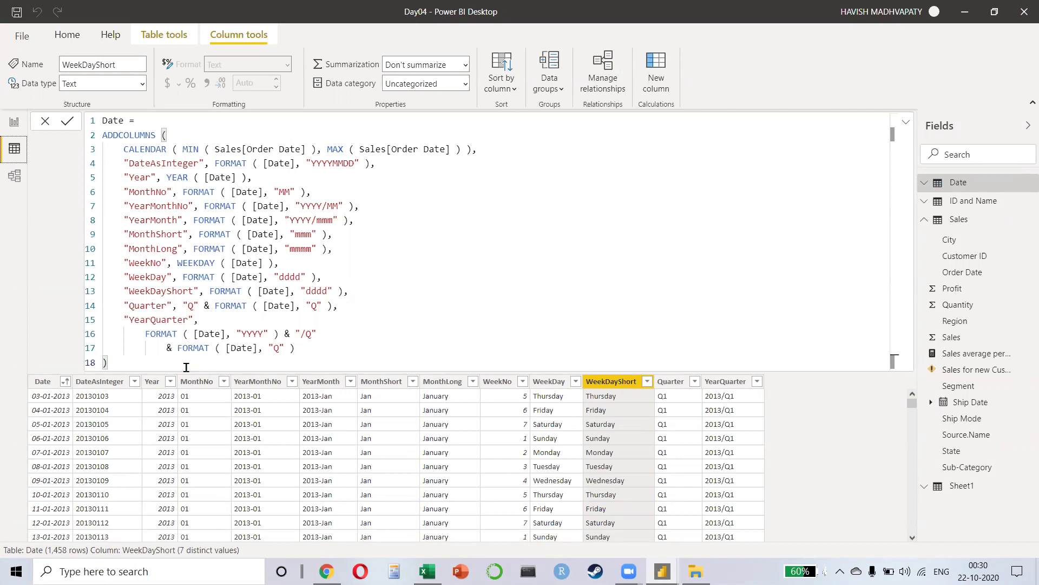
{"action": "left_click_drag", "start_coordinate": [154, 360], "coordinate": [69, 103]}
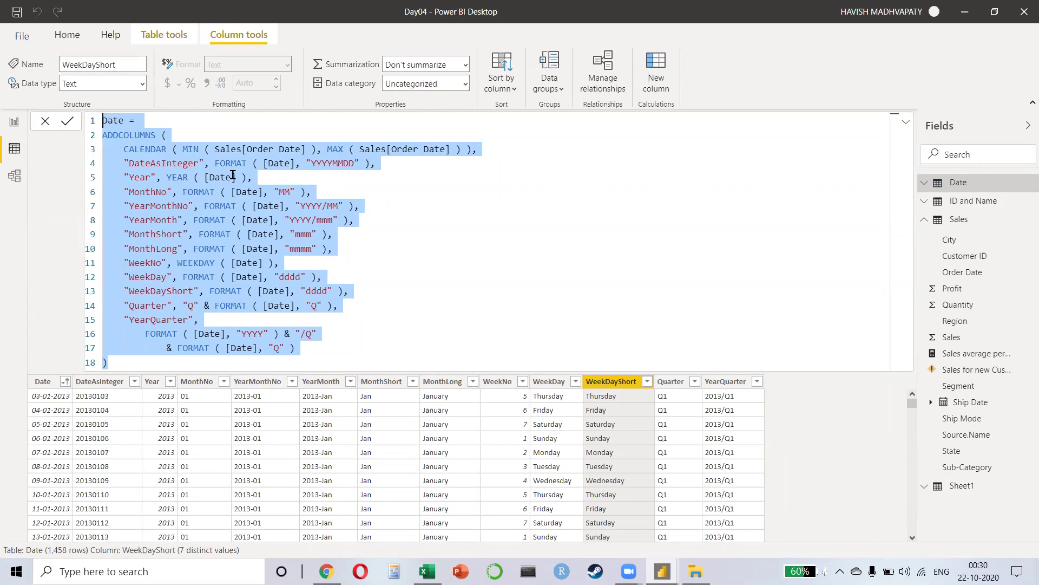
{"action": "key", "text": "XF86AudioRaiseVolume"}
{"action": "key", "text": "XF86AudioRaiseVolume"}
Step: Switch to the untitled Spanish flu report and view its model linking Date Table to Table1 and Table2
{"action": "key", "text": "alt+Tab"}
{"action": "key", "text": "Tab"}
{"action": "key", "text": "Tab"}
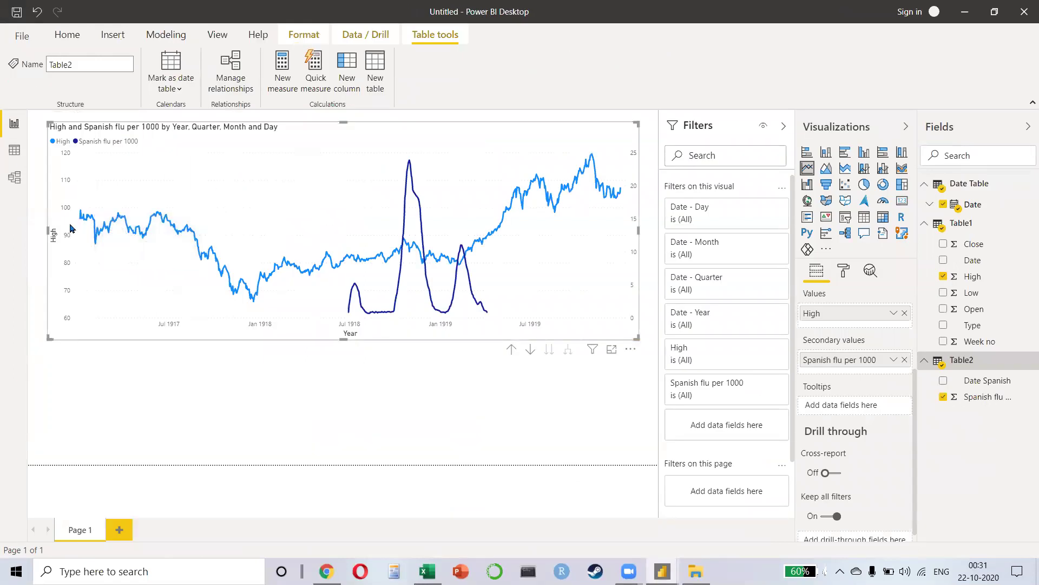
{"action": "mouse_move", "coordinate": [78, 214]}
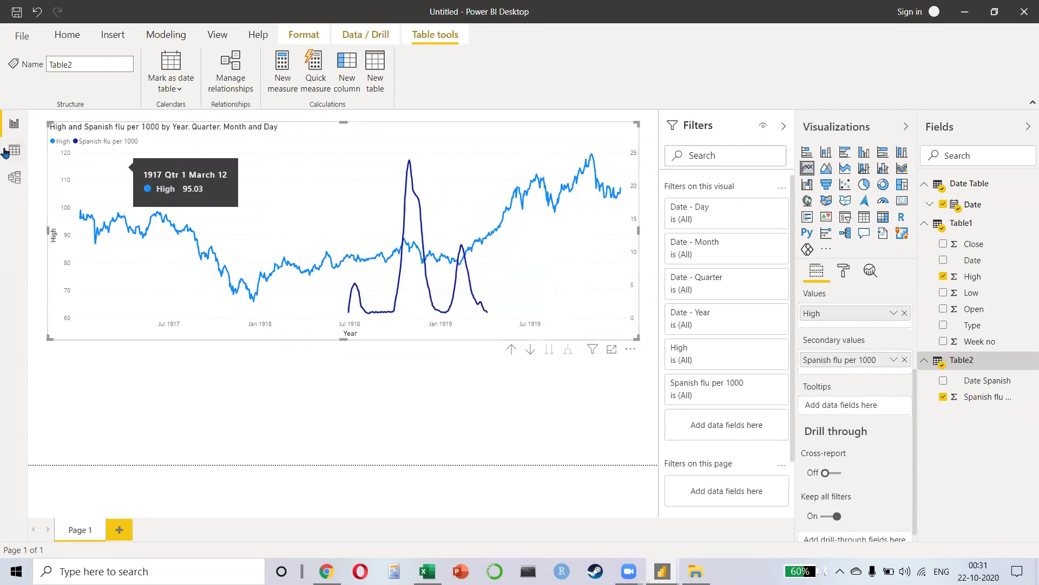
{"action": "left_click", "coordinate": [21, 177]}
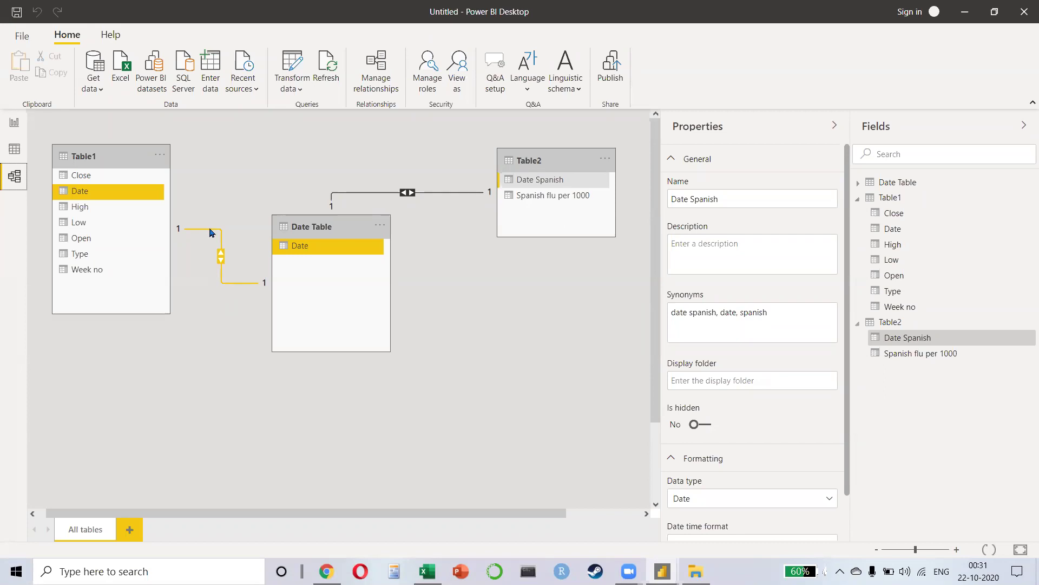
Step: Check the Date table and the Date and Date Spanish fields, then discard the untitled report
{"action": "left_click", "coordinate": [14, 148]}
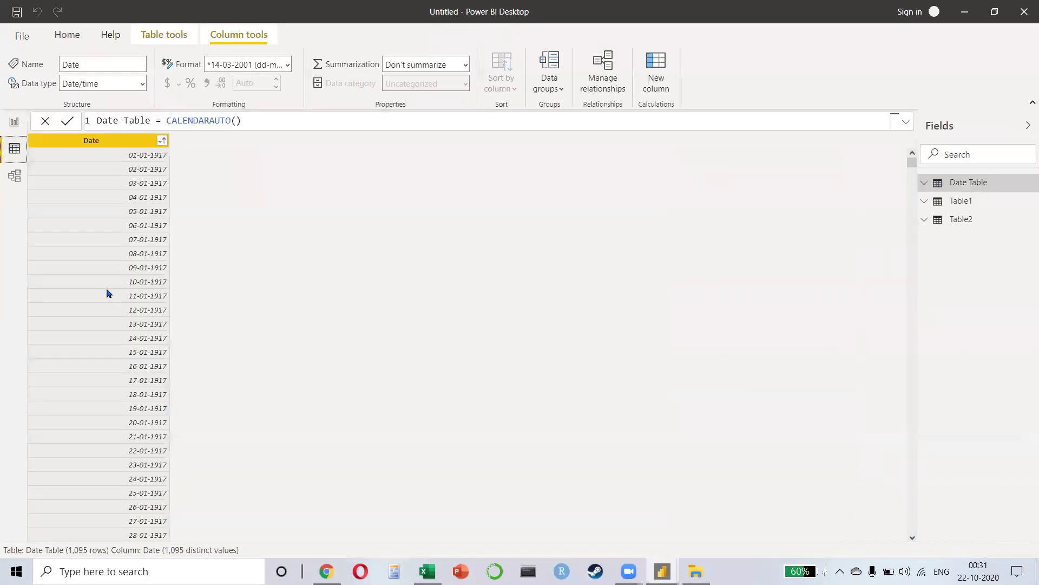
{"action": "left_click", "coordinate": [17, 174]}
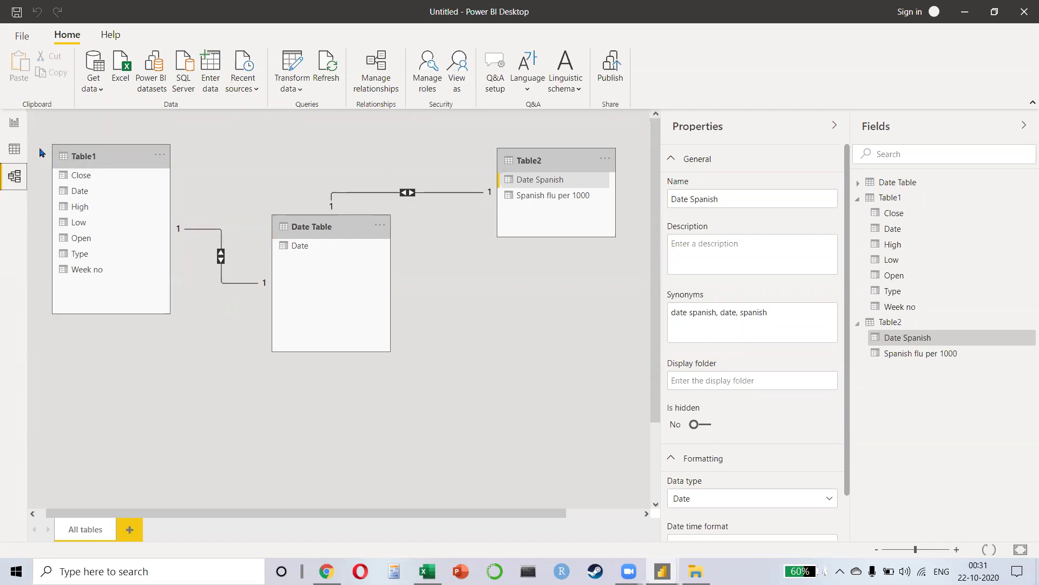
{"action": "left_click", "coordinate": [98, 191]}
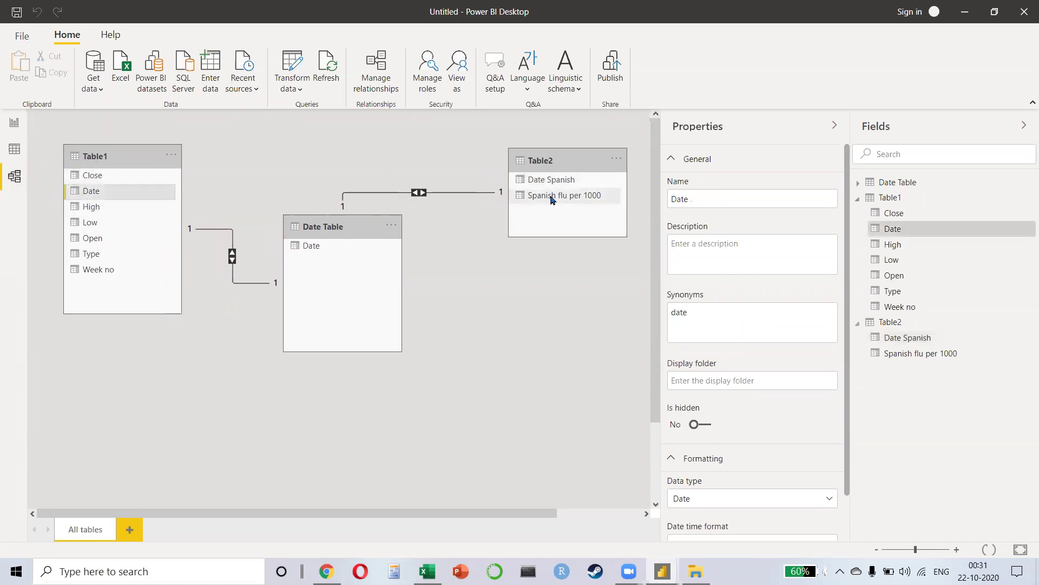
{"action": "left_click", "coordinate": [548, 184]}
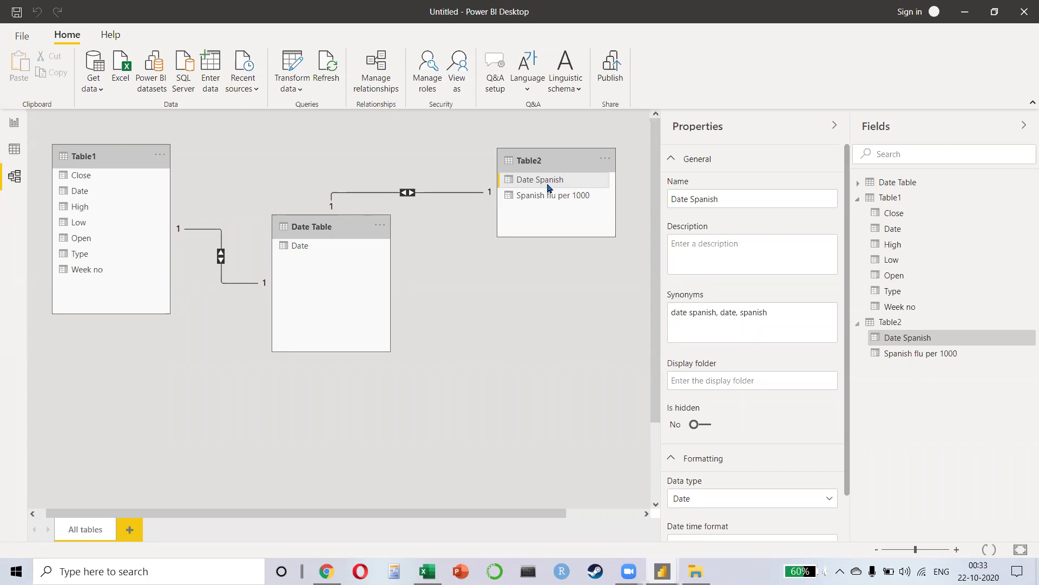
{"action": "left_click", "coordinate": [1015, 11]}
{"action": "left_click", "coordinate": [587, 308]}
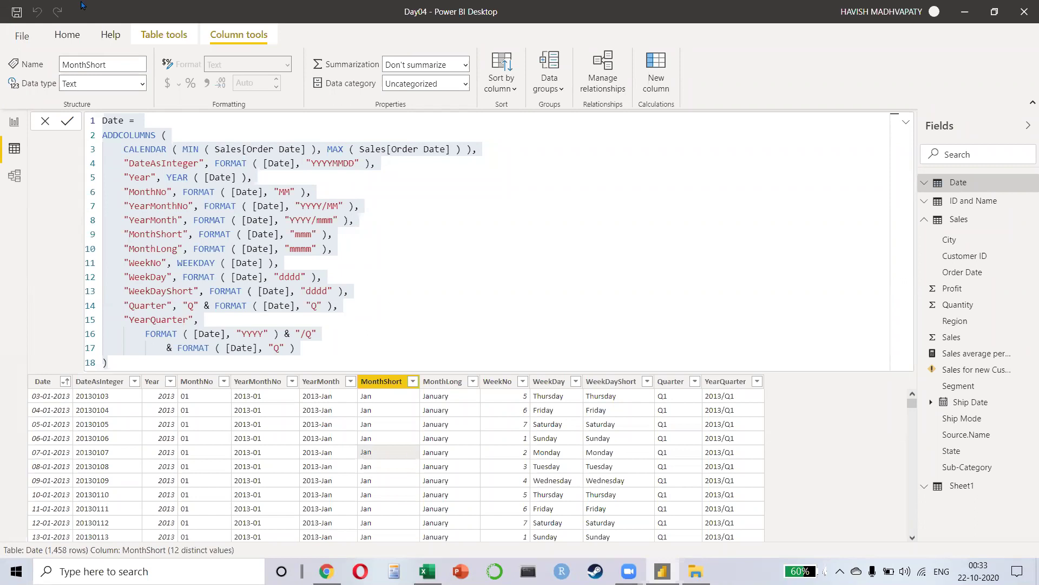
Step: Look over the report page, Format options, Date and Sales tables and Mark as date table, ending in Model view
{"action": "left_click", "coordinate": [67, 34]}
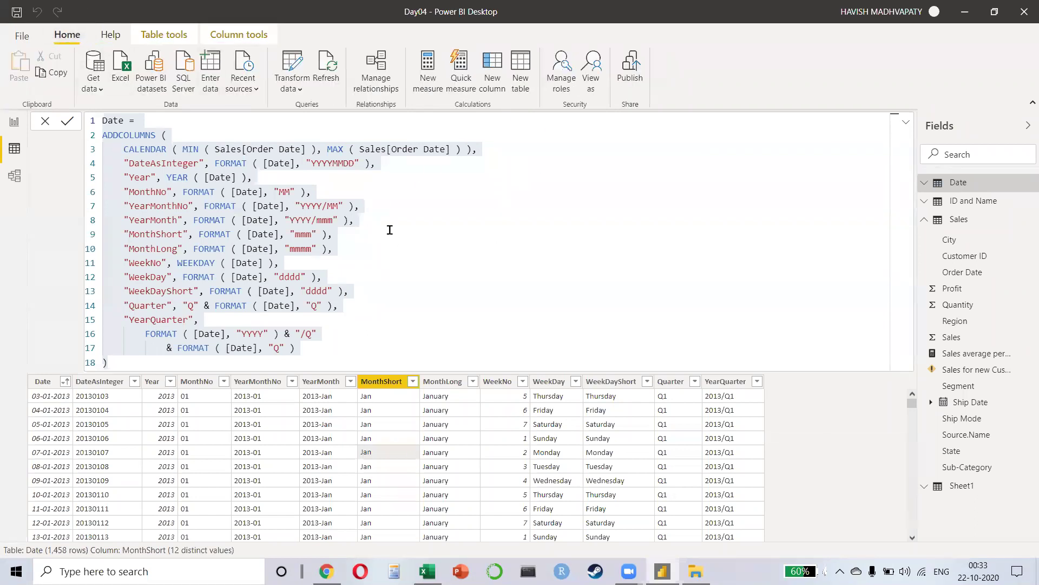
{"action": "left_click", "coordinate": [14, 124]}
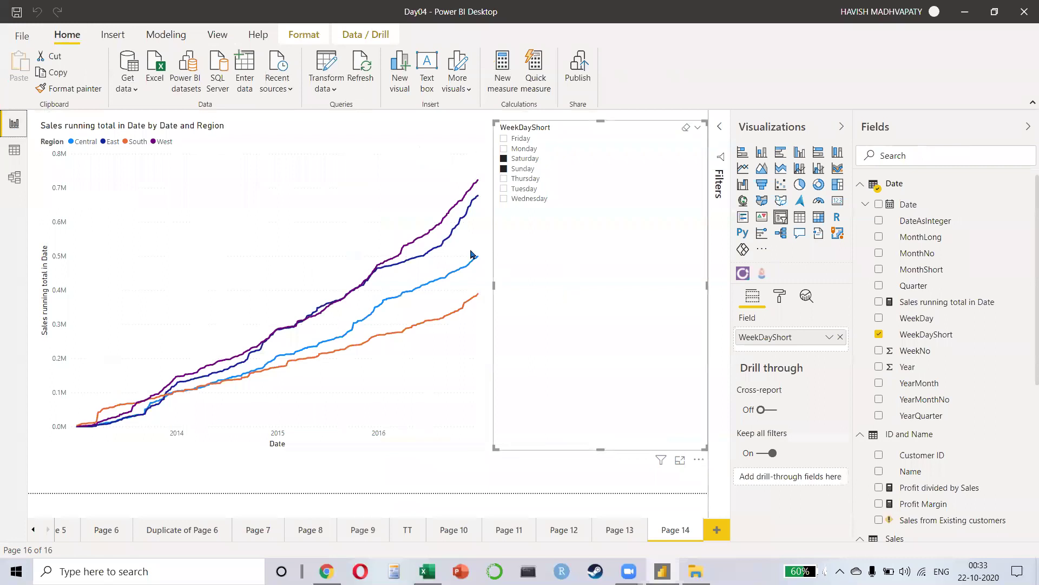
{"action": "left_click", "coordinate": [302, 34]}
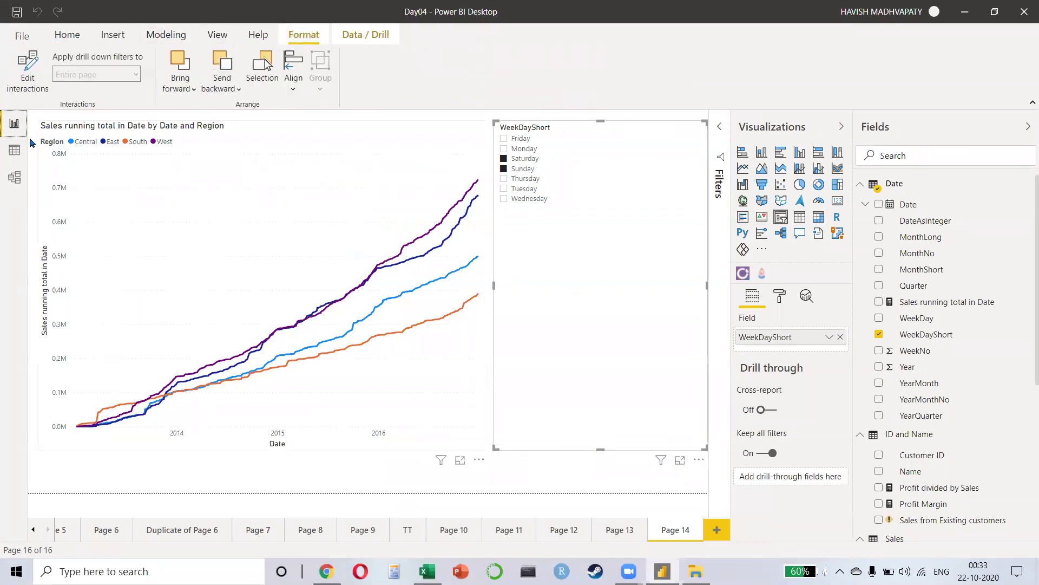
{"action": "left_click", "coordinate": [14, 150]}
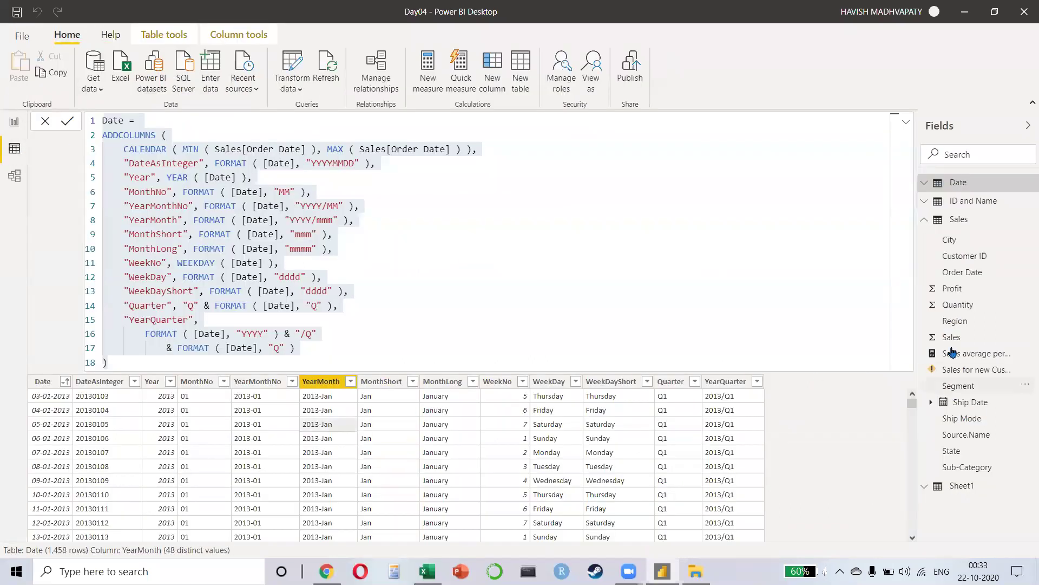
{"action": "left_click", "coordinate": [961, 220]}
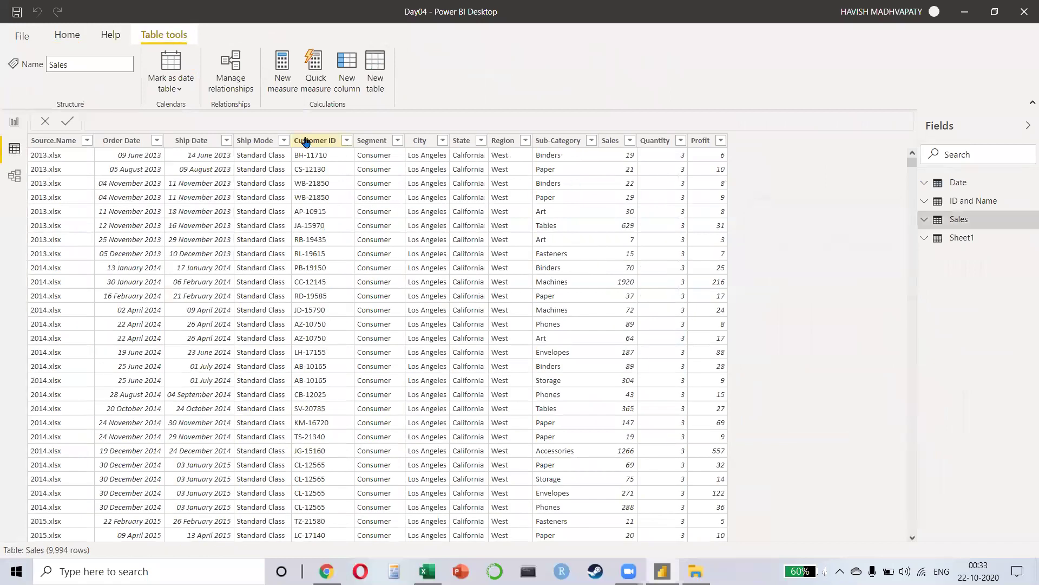
{"action": "left_click", "coordinate": [178, 85]}
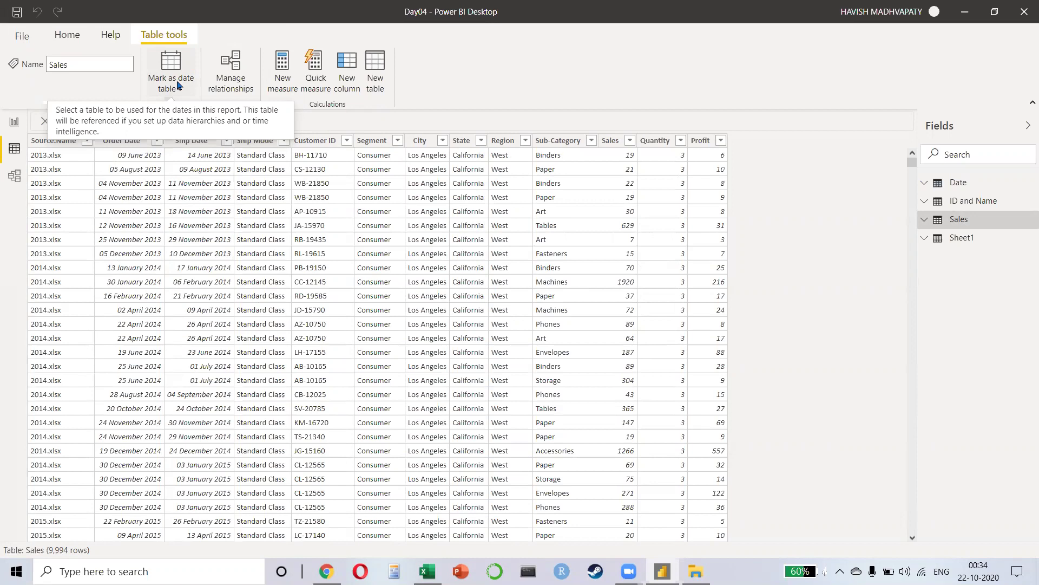
{"action": "left_click", "coordinate": [14, 176]}
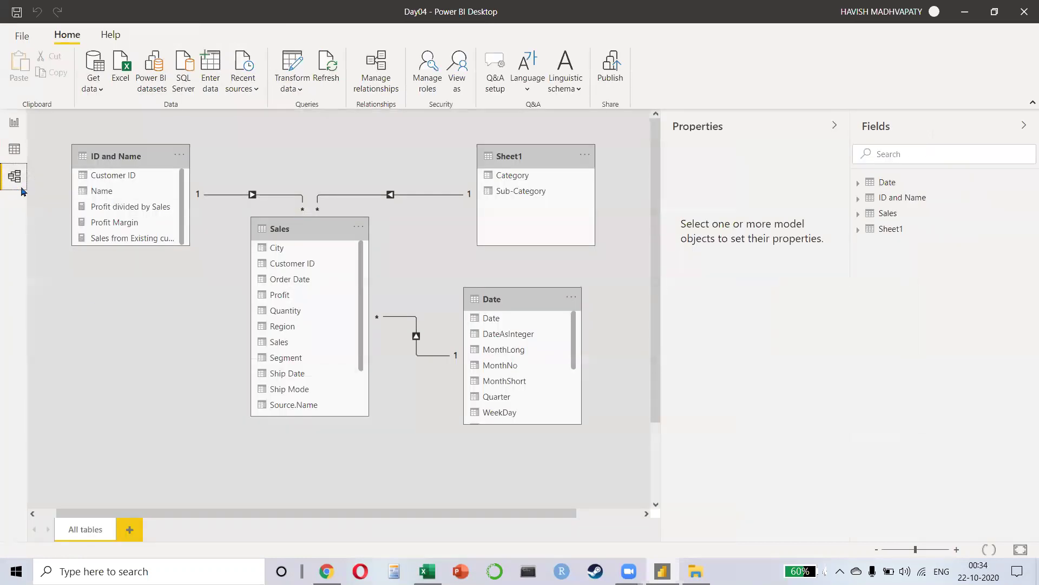
Step: Return to Report view to show Page 14's Region running-total line chart
{"action": "left_click", "coordinate": [14, 122]}
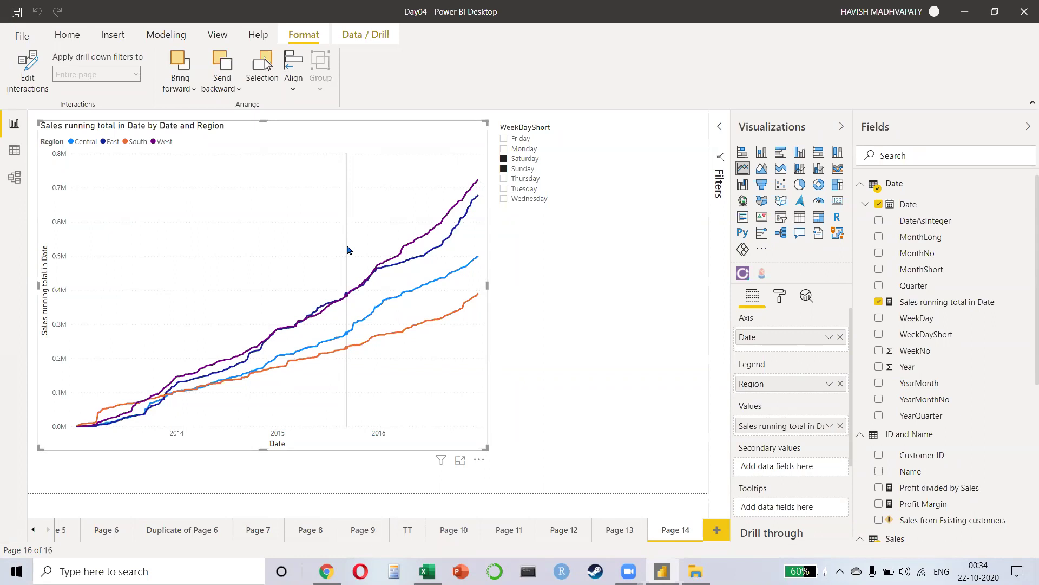
Step: Show the desktop with Win+D and open the October19 report file
{"action": "key", "text": "super+d"}
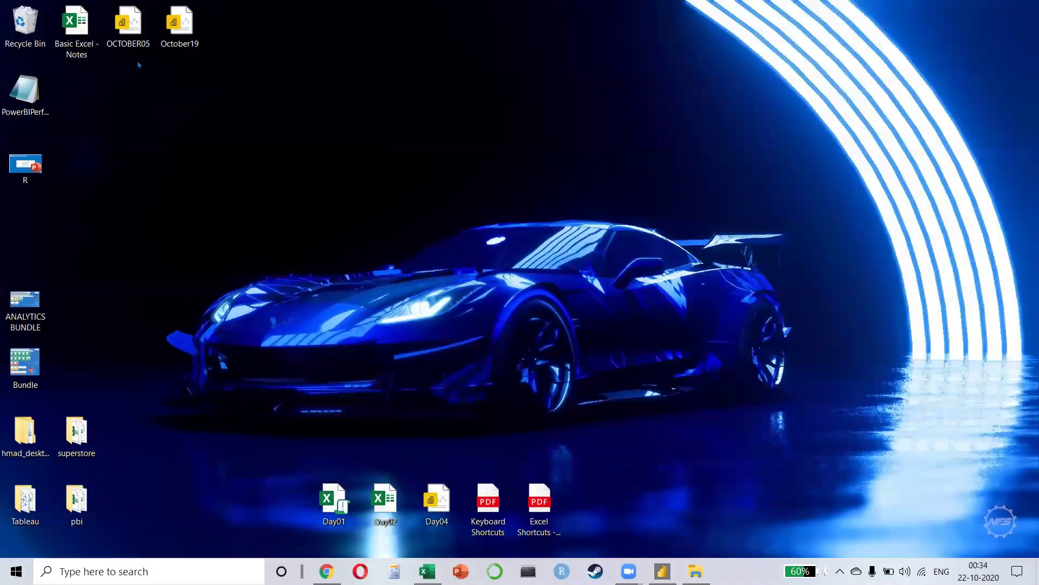
{"action": "double_click", "coordinate": [186, 30]}
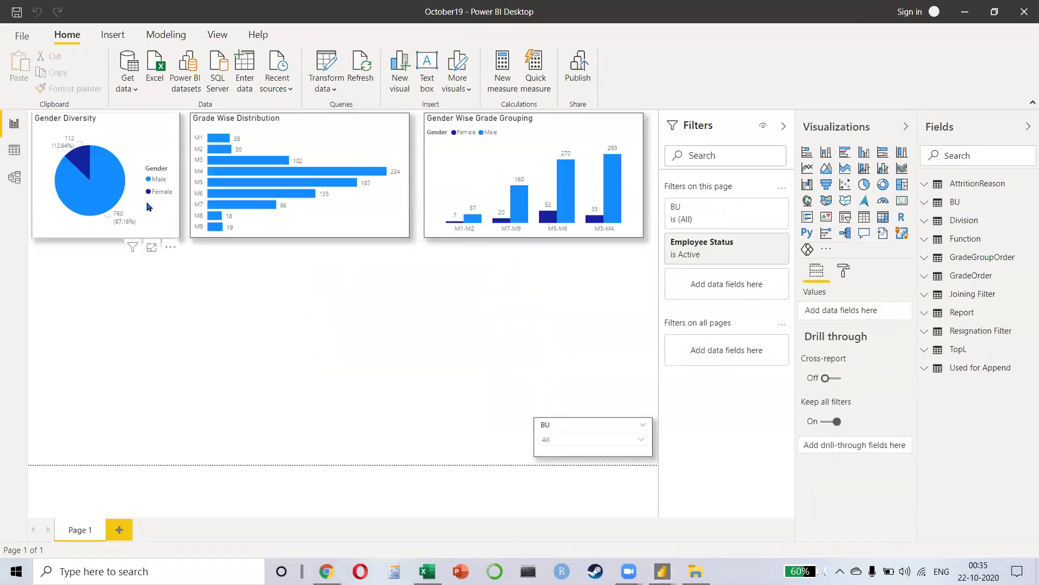
Step: Select the Gender Diversity, Grade Wise Distribution and Gender Wise Grade Grouping charts in turn
{"action": "left_click", "coordinate": [149, 206]}
{"action": "left_click", "coordinate": [342, 201]}
{"action": "left_click", "coordinate": [514, 155]}
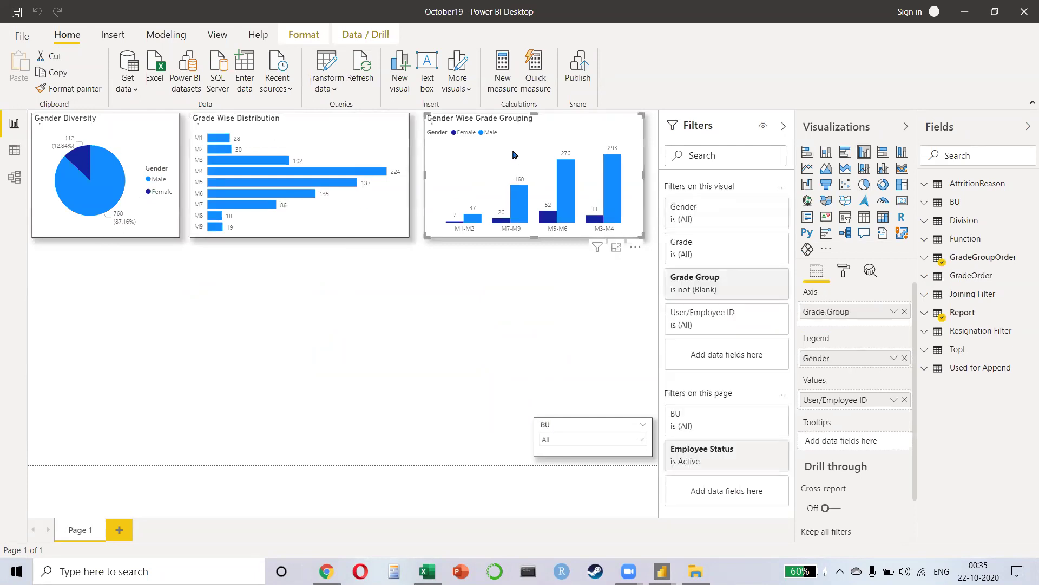
Step: Cycle the BU slicer through Global Infrastructure Business and Corporate back to All, then show Data view
{"action": "left_click", "coordinate": [641, 439]}
{"action": "left_click", "coordinate": [561, 345]}
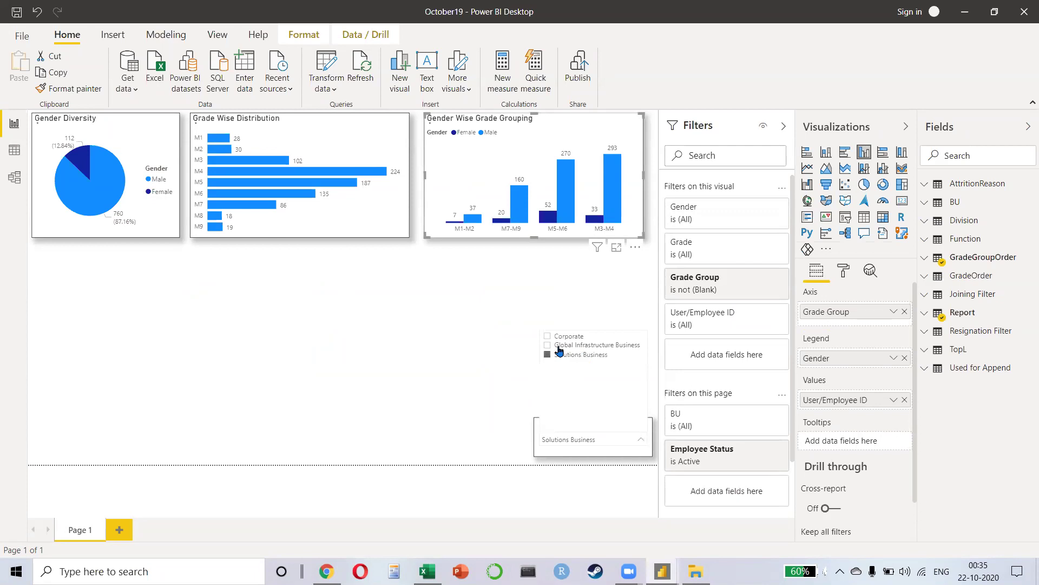
{"action": "left_click", "coordinate": [560, 337]}
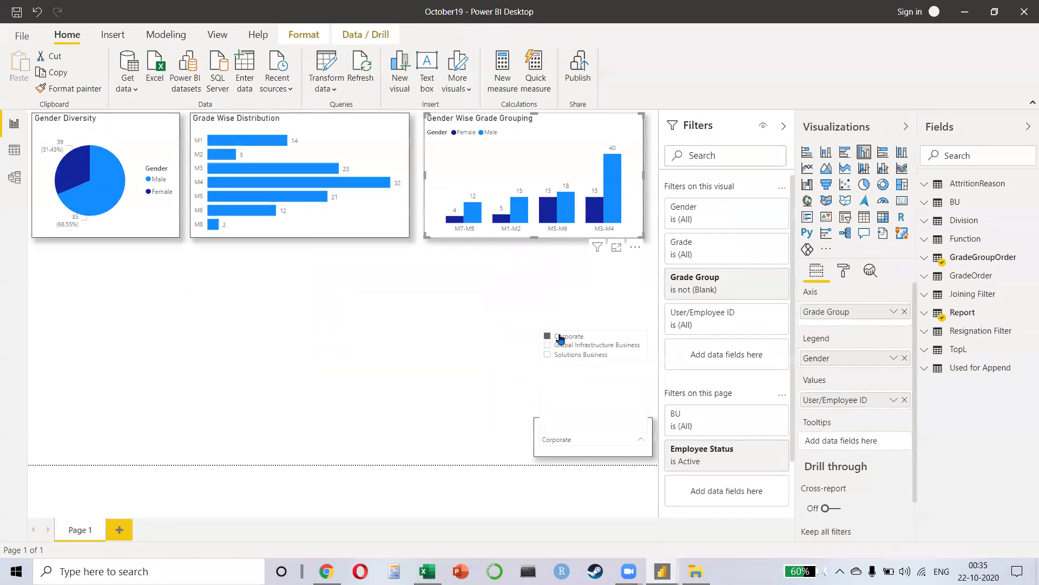
{"action": "left_click", "coordinate": [558, 336]}
{"action": "left_click", "coordinate": [316, 338]}
{"action": "left_click", "coordinate": [15, 150]}
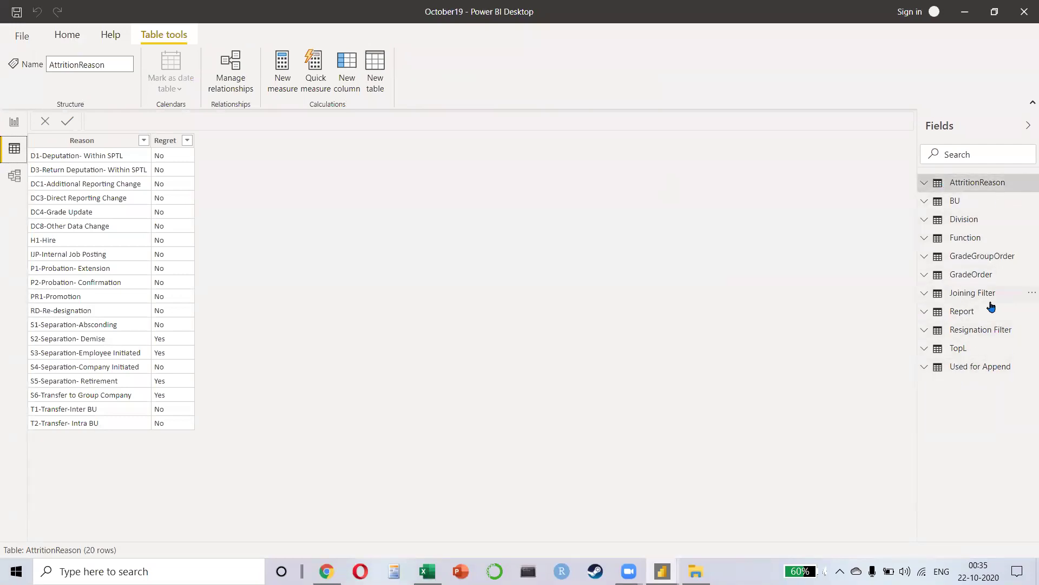
Step: Display the Report table's rows and scroll across its columns
{"action": "left_click", "coordinate": [968, 311]}
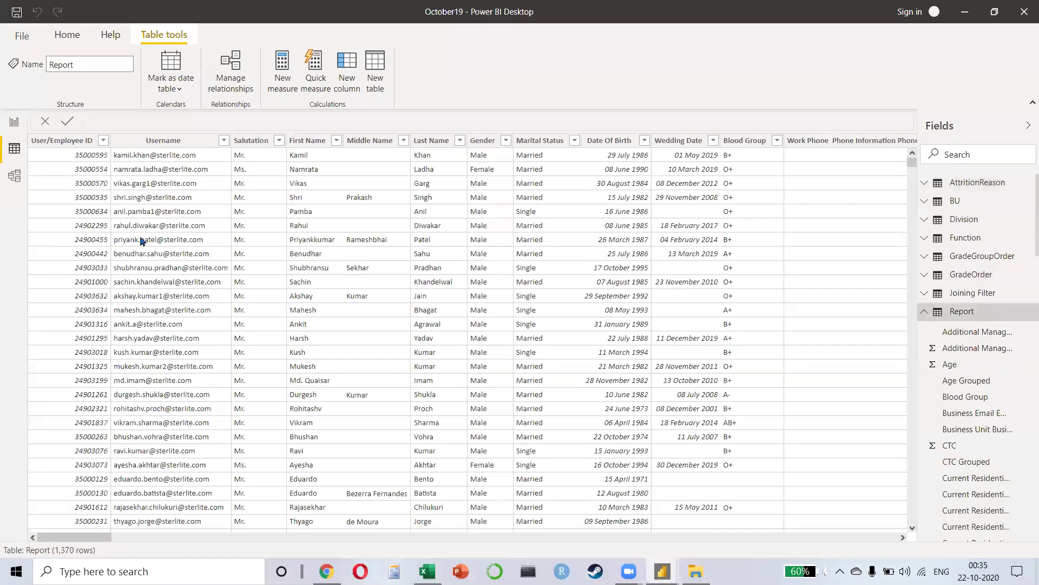
{"action": "left_click_drag", "start_coordinate": [96, 537], "coordinate": [793, 546]}
{"action": "left_click_drag", "start_coordinate": [692, 550], "coordinate": [32, 541]}
Step: Widen the model diagram by collapsing the Properties and Fields panes and simplifying the ribbon
{"action": "left_click", "coordinate": [15, 184]}
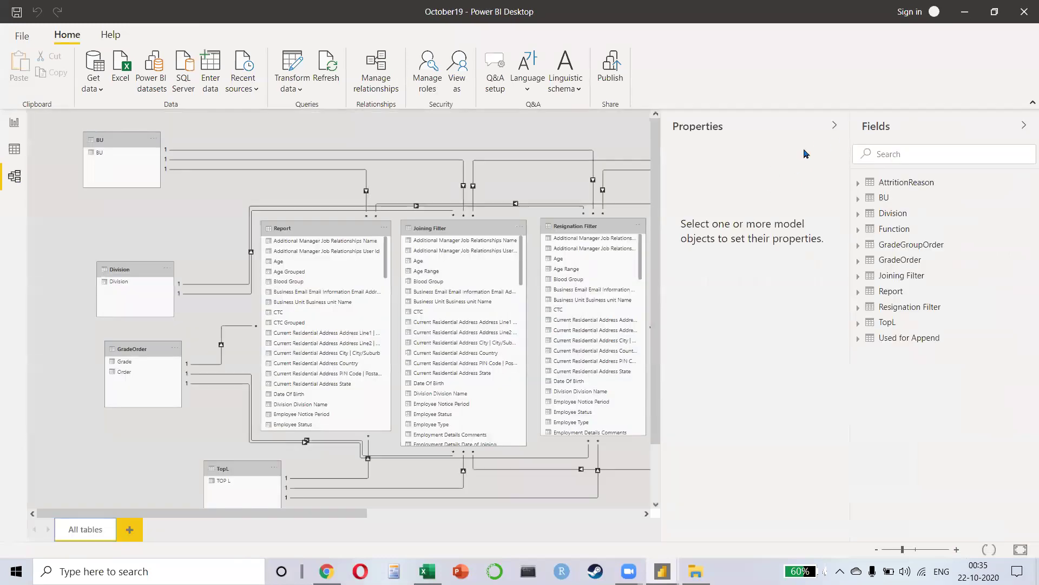
{"action": "left_click", "coordinate": [834, 125]}
{"action": "left_click", "coordinate": [1026, 125]}
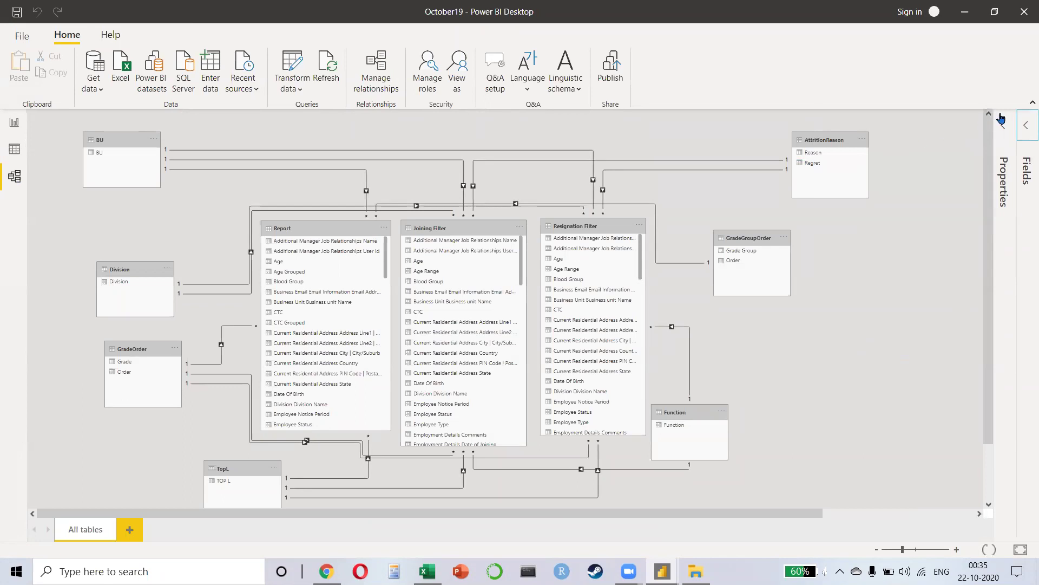
{"action": "left_click", "coordinate": [1032, 102]}
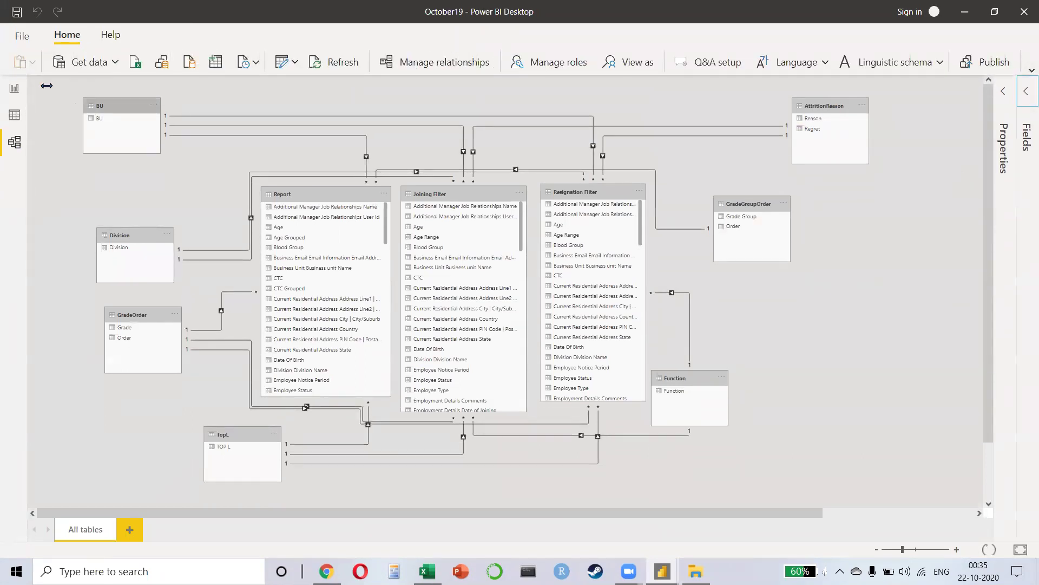
{"action": "left_click", "coordinate": [14, 89]}
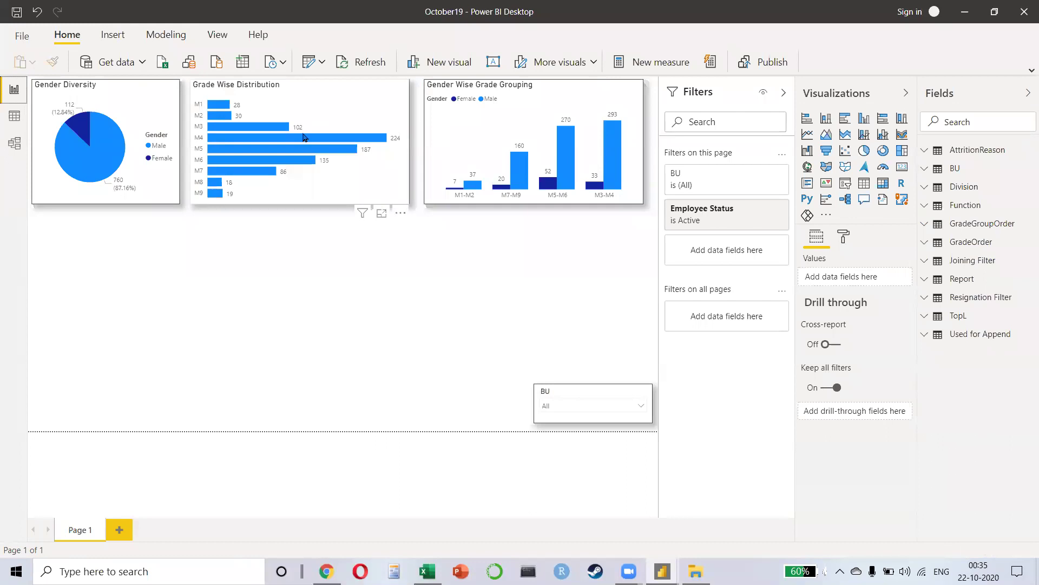
{"action": "left_click", "coordinate": [14, 143]}
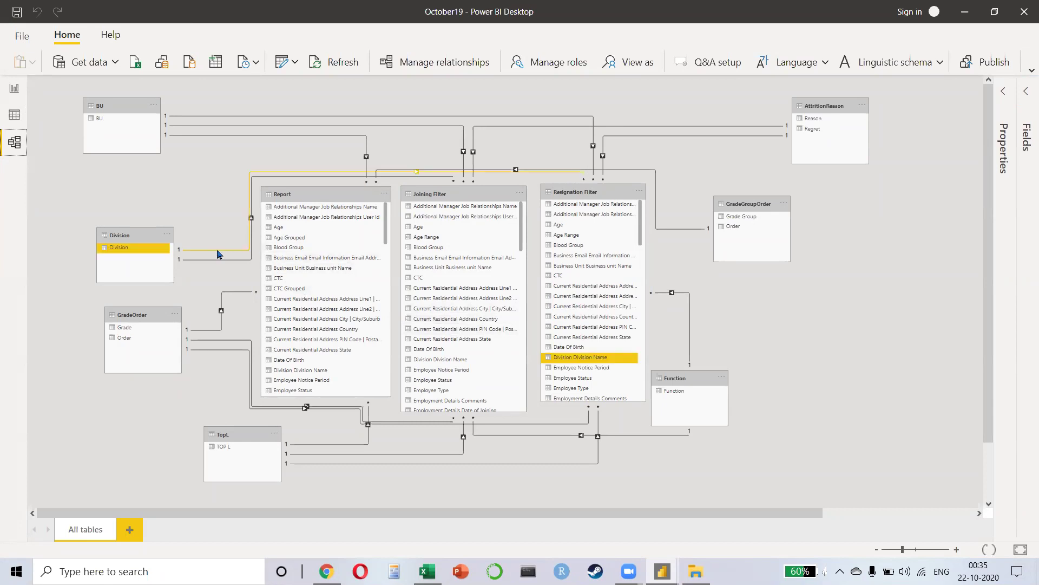
Step: Reposition the BU, Division, GradeOrder and TopL tables on the diagram's left side
{"action": "left_click_drag", "start_coordinate": [118, 106], "coordinate": [137, 105]}
{"action": "left_click_drag", "start_coordinate": [120, 235], "coordinate": [90, 231]}
{"action": "left_click_drag", "start_coordinate": [135, 315], "coordinate": [101, 349]}
{"action": "left_click_drag", "start_coordinate": [215, 435], "coordinate": [192, 450]}
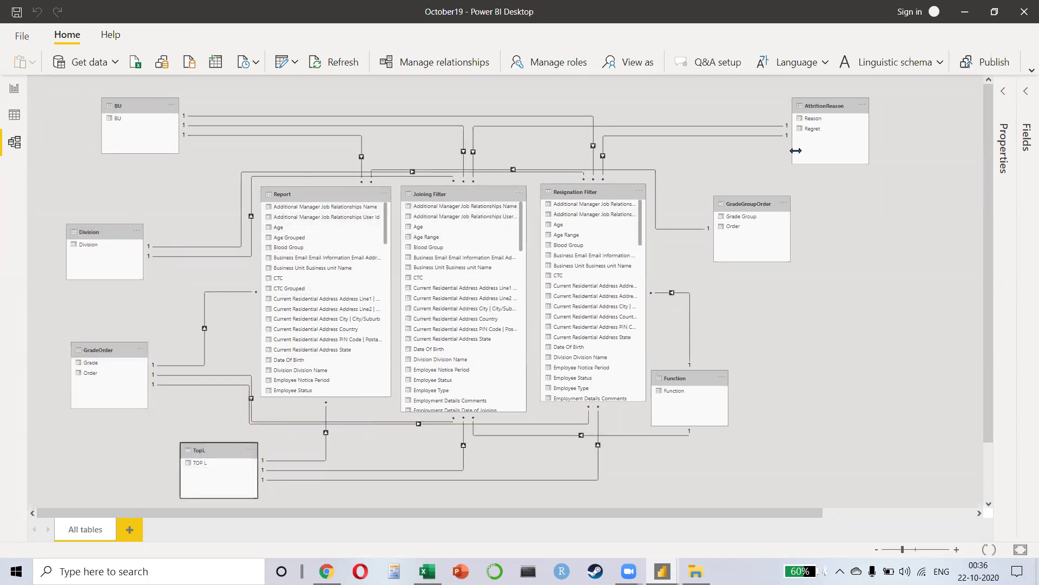
Step: Shift the AttritionReason, GradeGroupOrder and Function tables, restore the full ribbon, and return to Report view
{"action": "left_click_drag", "start_coordinate": [822, 123], "coordinate": [785, 124]}
{"action": "left_click_drag", "start_coordinate": [758, 204], "coordinate": [790, 231]}
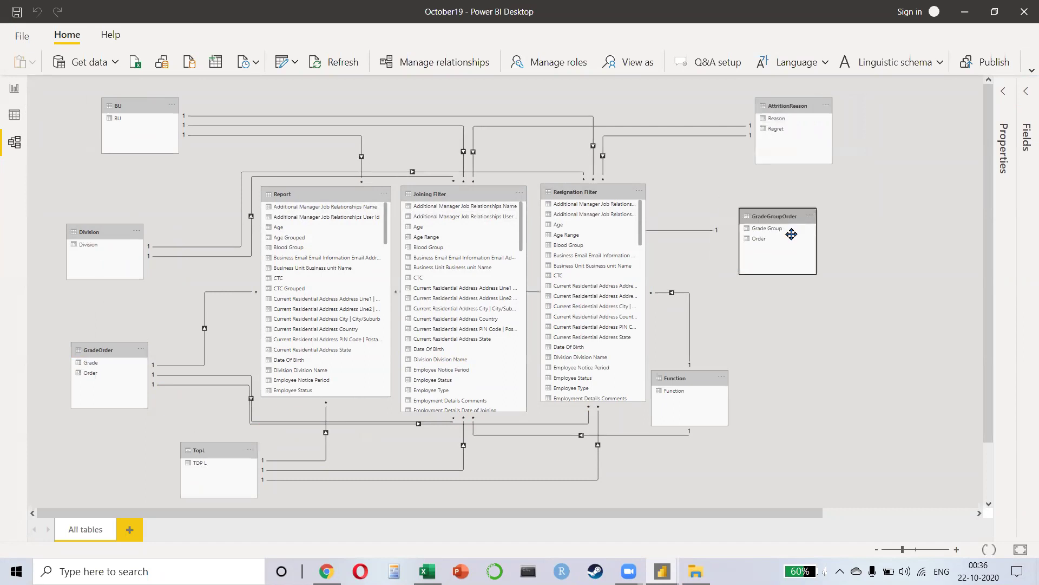
{"action": "left_click_drag", "start_coordinate": [704, 378], "coordinate": [769, 336]}
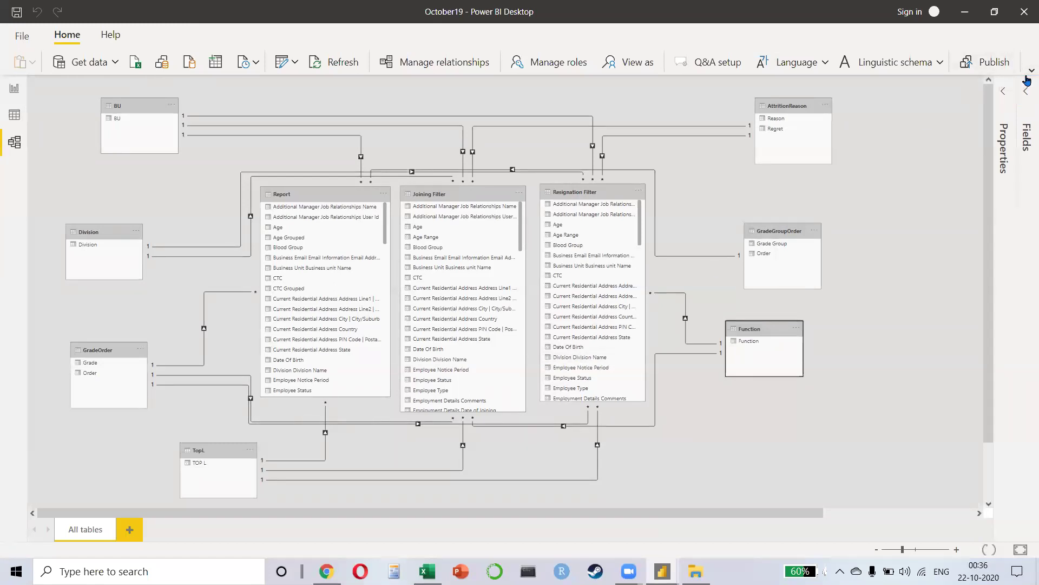
{"action": "left_click", "coordinate": [1024, 72]}
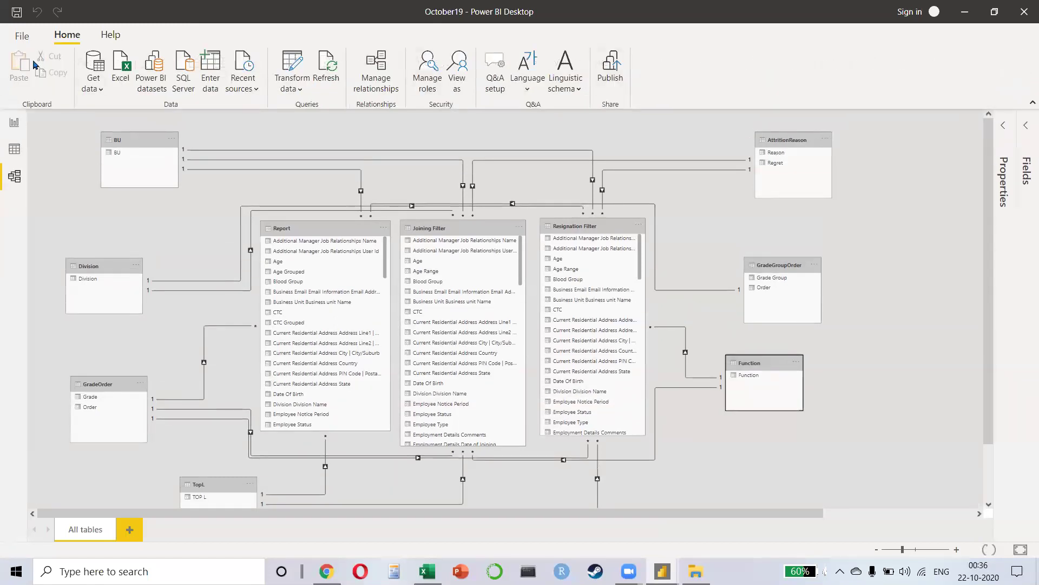
{"action": "left_click", "coordinate": [19, 131]}
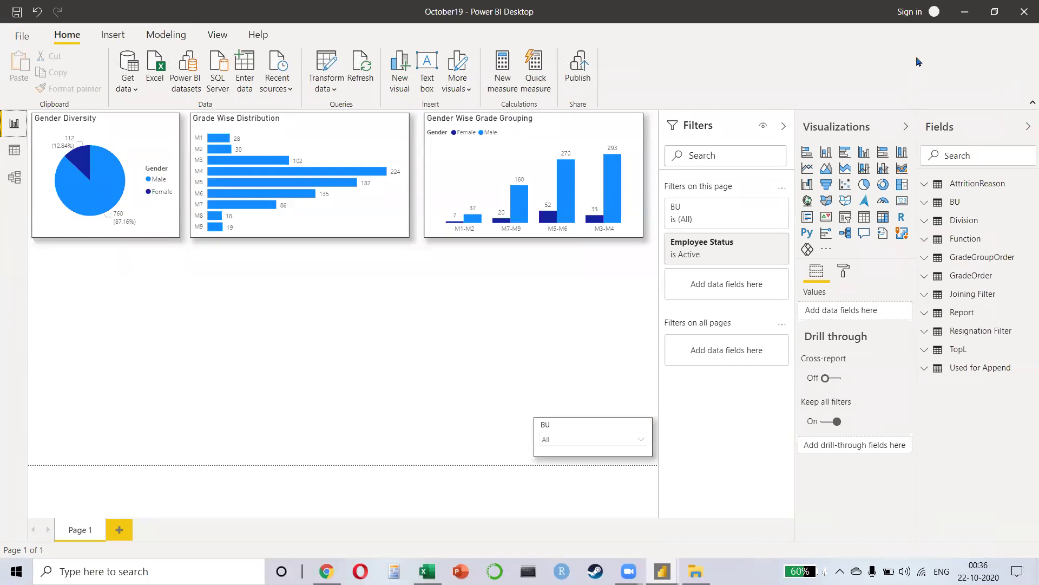
Step: Close the Power BI report without saving and delete the desktop shortcut below the Recycle Bin
{"action": "left_click", "coordinate": [1015, 13]}
{"action": "left_click", "coordinate": [581, 304]}
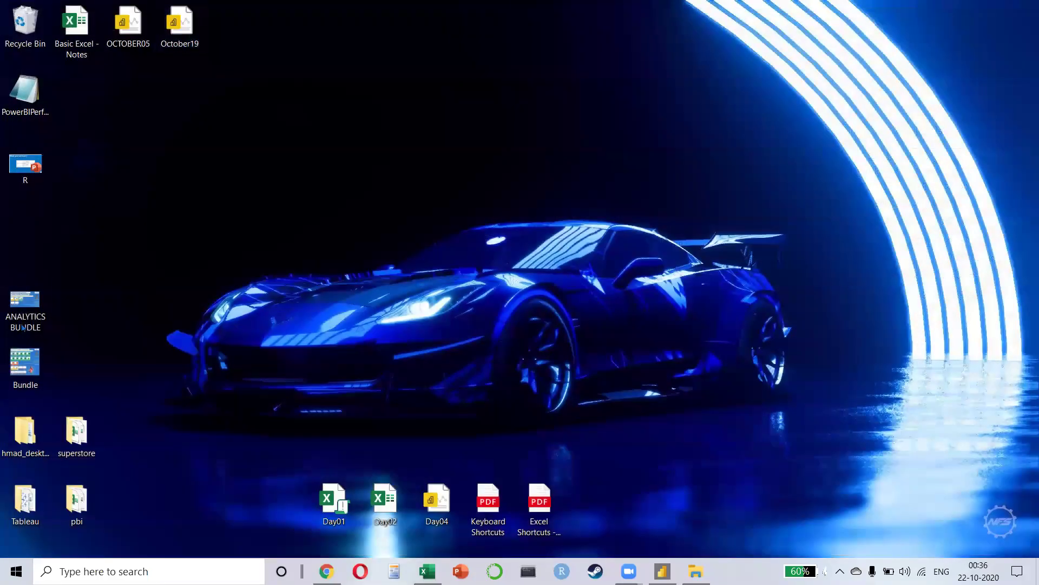
{"action": "left_click", "coordinate": [16, 117]}
{"action": "key", "text": "Delete"}
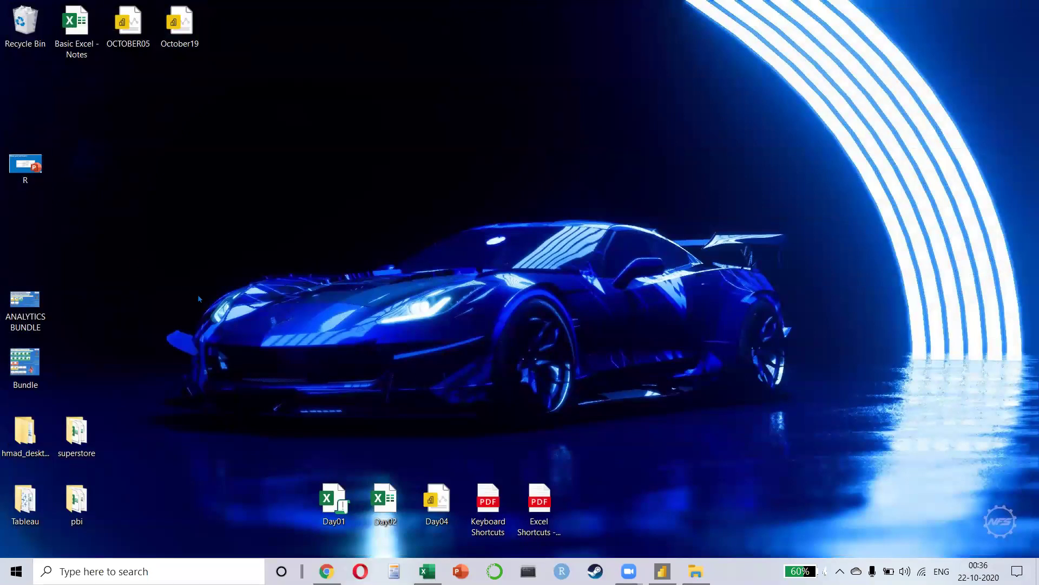
Step: Switch to the Excel workbook and close it without saving
{"action": "key", "text": "alt+Tab"}
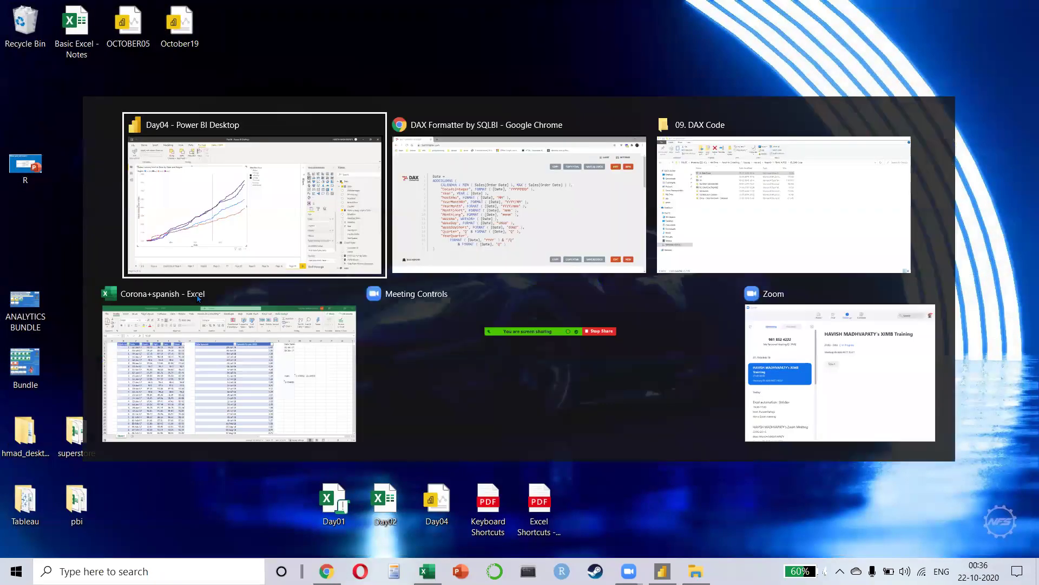
{"action": "key", "text": "alt+Tab"}
{"action": "key", "text": "Tab"}
{"action": "key", "text": "alt+Tab"}
{"action": "key", "text": "Tab"}
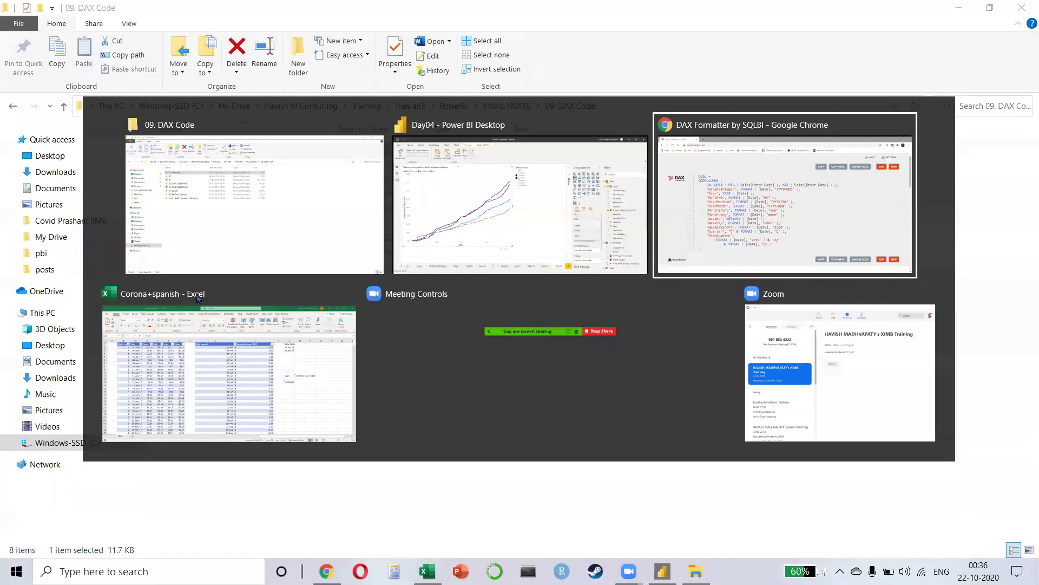
{"action": "left_click", "coordinate": [199, 298]}
{"action": "left_click", "coordinate": [1025, 11]}
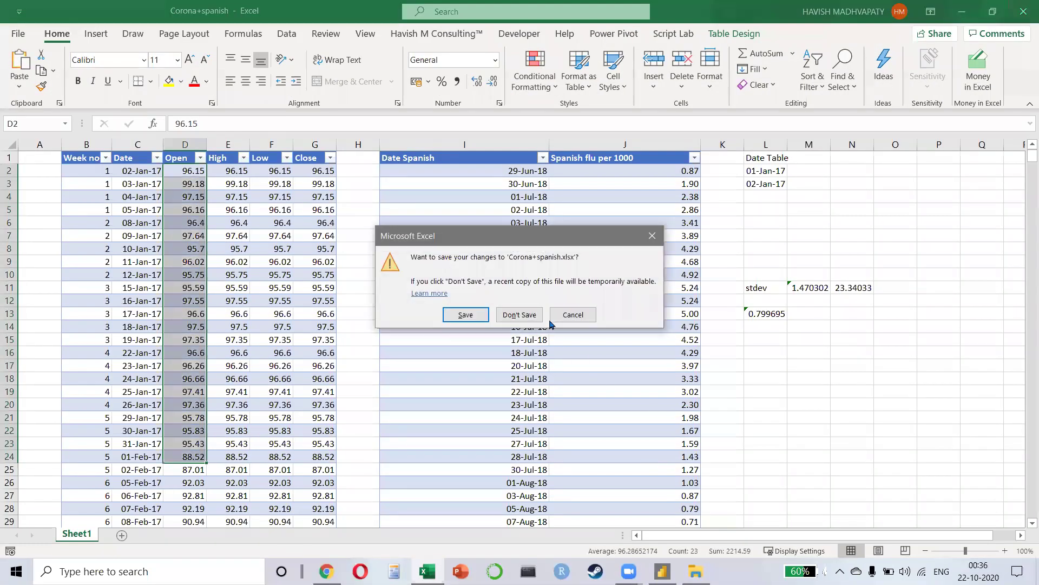
{"action": "left_click", "coordinate": [519, 314]}
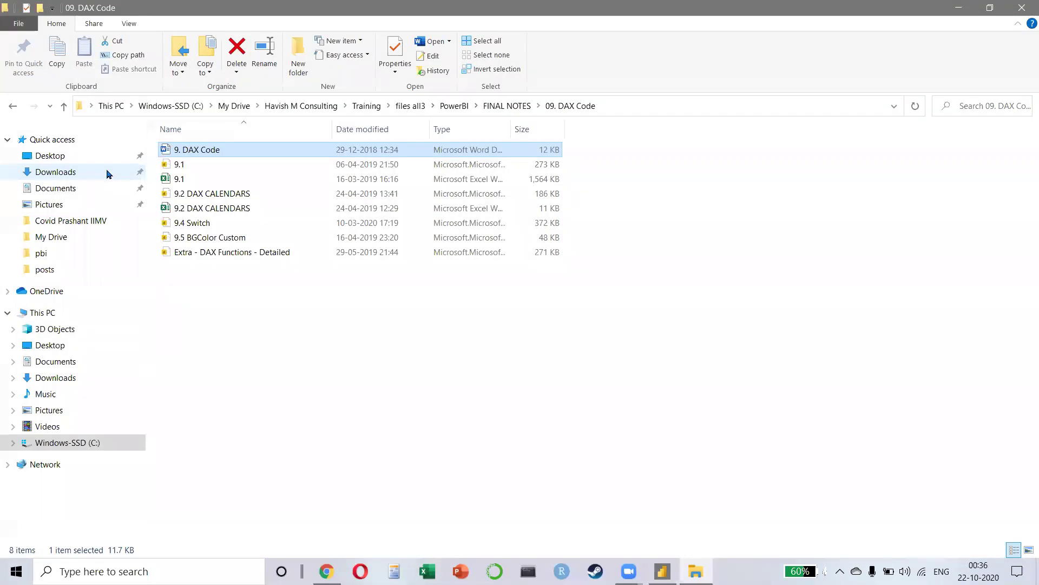
Step: Browse FINAL NOTES' 10. Advanced and 09. DAX Code folders, then open Case Studies - DAX
{"action": "left_click", "coordinate": [245, 279]}
{"action": "key", "text": "alt+Up"}
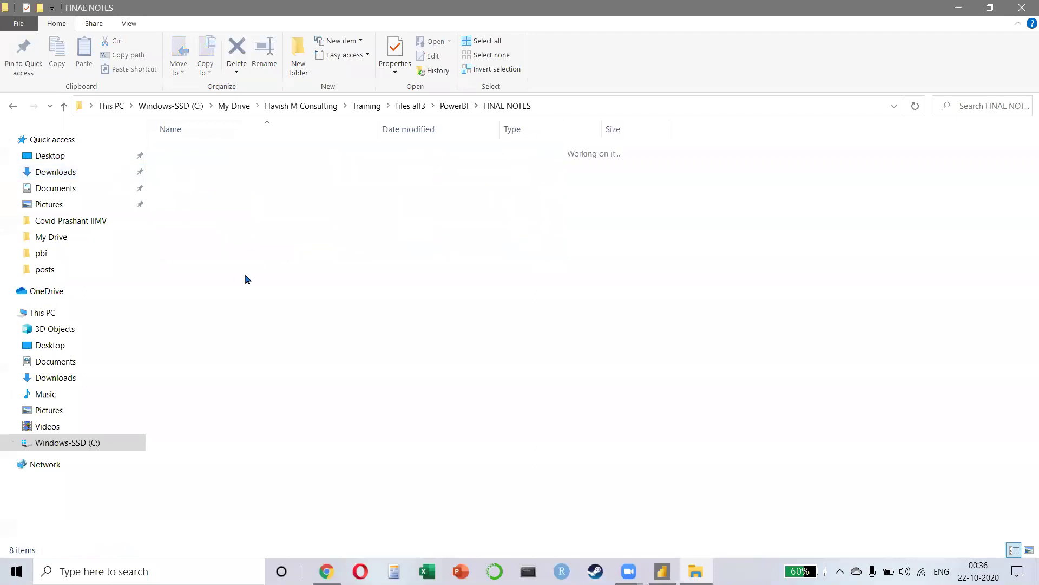
{"action": "double_click", "coordinate": [245, 280]}
{"action": "key", "text": "alt+Up"}
{"action": "double_click", "coordinate": [245, 274]}
{"action": "key", "text": "alt+Up"}
{"action": "key", "text": "Up"}
{"action": "key", "text": "Up"}
{"action": "key", "text": "Down"}
{"action": "key", "text": "alt+Up"}
{"action": "key", "text": "Up"}
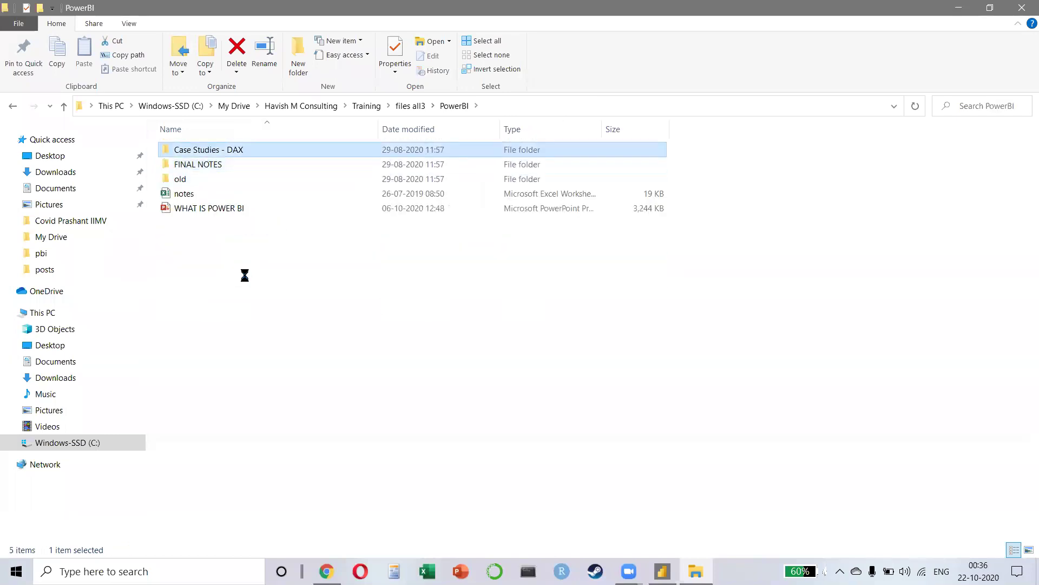
{"action": "key", "text": "Return"}
Step: Peek into original, then browse the Excel folder's CVENT, STATISTICS + PQ + PP, FILES, GUIDES and SOLVED subfolders
{"action": "key", "text": "Down"}
{"action": "key", "text": "Down"}
{"action": "key", "text": "Up"}
{"action": "key", "text": "Return"}
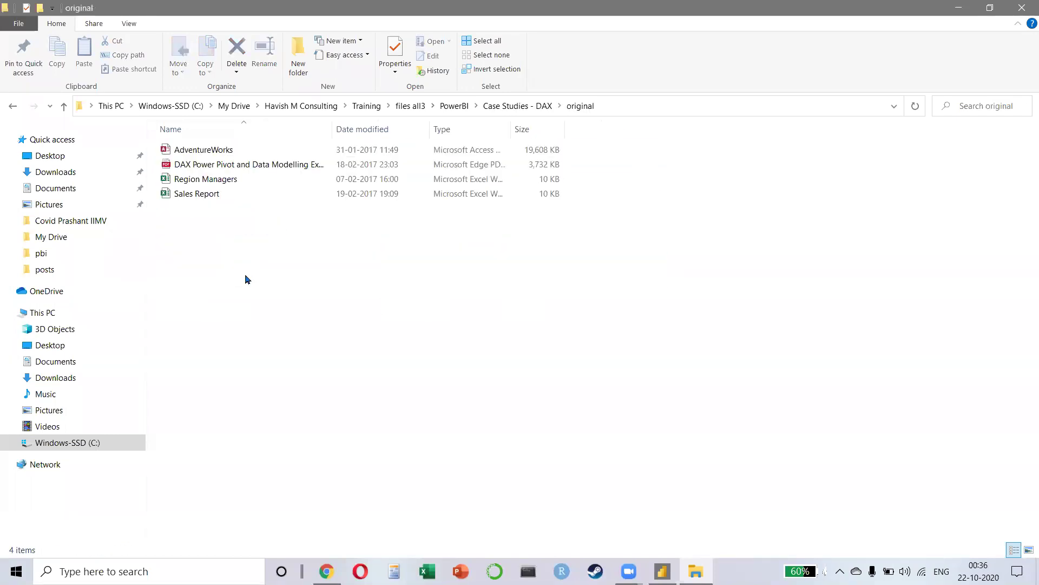
{"action": "key", "text": "alt+Up"}
{"action": "key", "text": "alt+Up"}
{"action": "key", "text": "alt+Up"}
{"action": "key", "text": "Down"}
{"action": "key", "text": "Down"}
{"action": "key", "text": "Down"}
{"action": "key", "text": "Down"}
{"action": "key", "text": "Down"}
{"action": "key", "text": "Up"}
{"action": "key", "text": "Up"}
{"action": "key", "text": "Up"}
{"action": "key", "text": "Up"}
{"action": "key", "text": "Up"}
{"action": "key", "text": "Up"}
{"action": "key", "text": "Return"}
{"action": "key", "text": "Down"}
{"action": "key", "text": "Up"}
{"action": "key", "text": "Down"}
{"action": "key", "text": "Down"}
{"action": "key", "text": "Down"}
{"action": "key", "text": "Return"}
{"action": "key", "text": "Down"}
{"action": "key", "text": "Up"}
{"action": "key", "text": "Return"}
{"action": "key", "text": "BackSpace"}
{"action": "key", "text": "Down"}
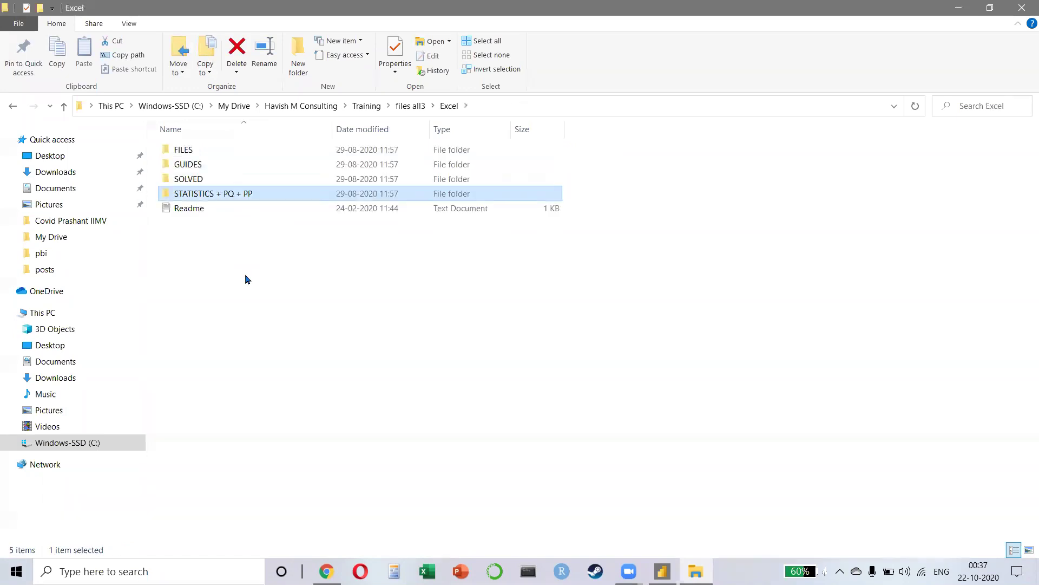
{"action": "key", "text": "Up"}
{"action": "key", "text": "Up"}
{"action": "key", "text": "Up"}
{"action": "key", "text": "Return"}
{"action": "key", "text": "BackSpace"}
{"action": "key", "text": "Down"}
{"action": "key", "text": "Return"}
{"action": "key", "text": "BackSpace"}
{"action": "key", "text": "Down"}
{"action": "key", "text": "Return"}
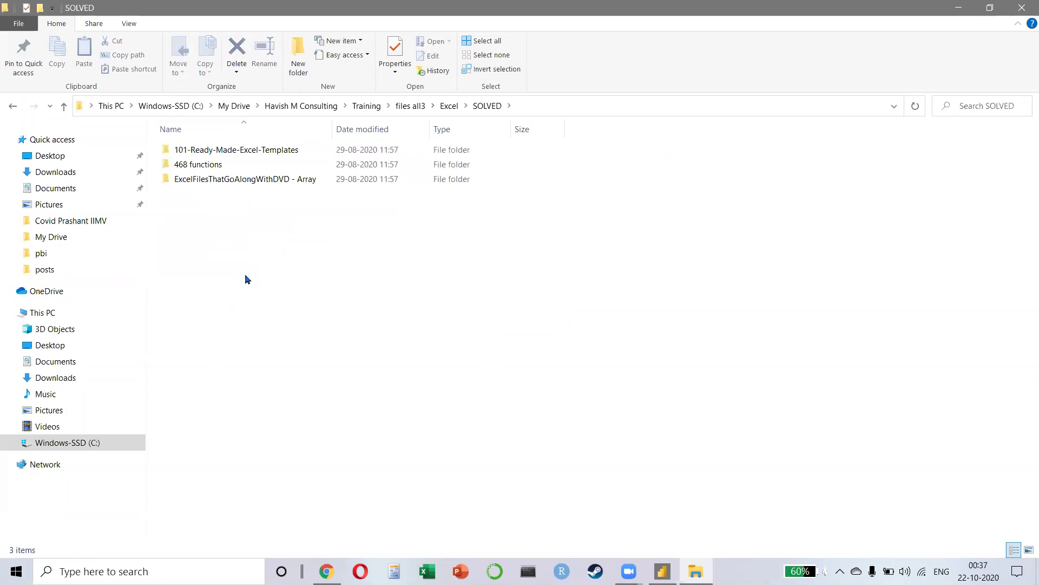
{"action": "key", "text": "BackSpace"}
{"action": "key", "text": "BackSpace"}
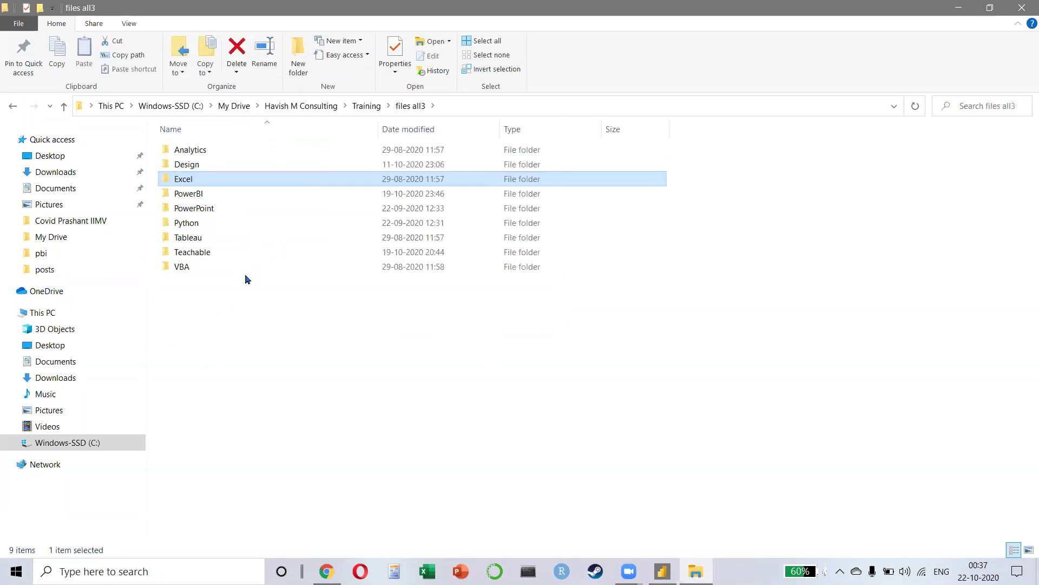
Step: Browse PowerBI > FINAL NOTES, checking 10. Advanced's Adv PQ, Generate Series and Key Influencers folders and GUIDES
{"action": "key", "text": "Down"}
{"action": "key", "text": "Down"}
{"action": "key", "text": "Down"}
{"action": "key", "text": "Up"}
{"action": "key", "text": "Up"}
{"action": "key", "text": "Return"}
{"action": "key", "text": "Down"}
{"action": "key", "text": "Up"}
{"action": "key", "text": "Down"}
{"action": "key", "text": "Up"}
{"action": "key", "text": "Down"}
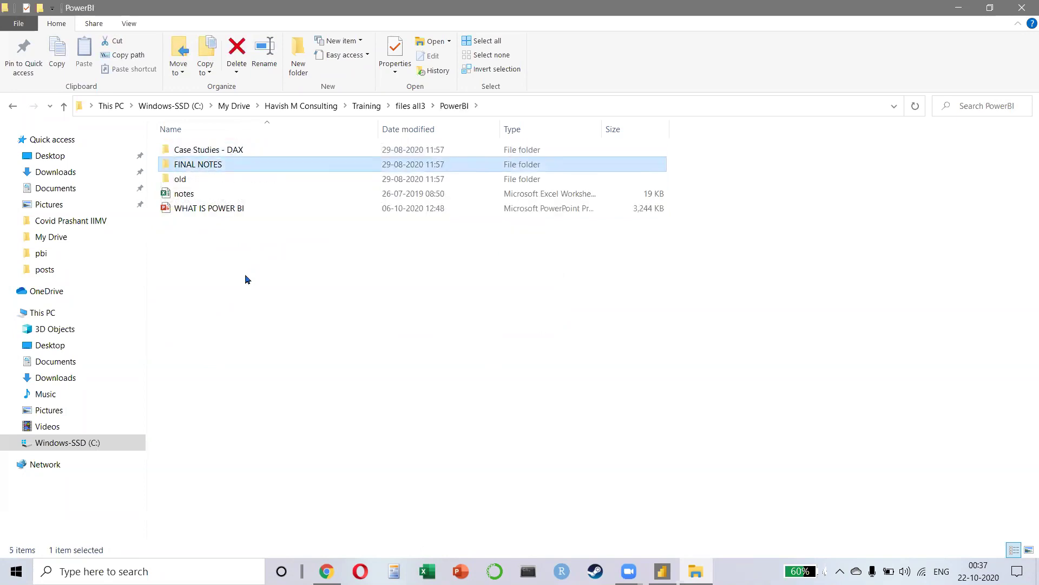
{"action": "key", "text": "Return"}
{"action": "key", "text": "Down"}
{"action": "key", "text": "Down"}
{"action": "key", "text": "Down"}
{"action": "key", "text": "Down"}
{"action": "key", "text": "Down"}
{"action": "key", "text": "Down"}
{"action": "key", "text": "Down"}
{"action": "key", "text": "Down"}
{"action": "key", "text": "Down"}
{"action": "key", "text": "Down"}
{"action": "key", "text": "Up"}
{"action": "key", "text": "Return"}
{"action": "key", "text": "Down"}
{"action": "key", "text": "Up"}
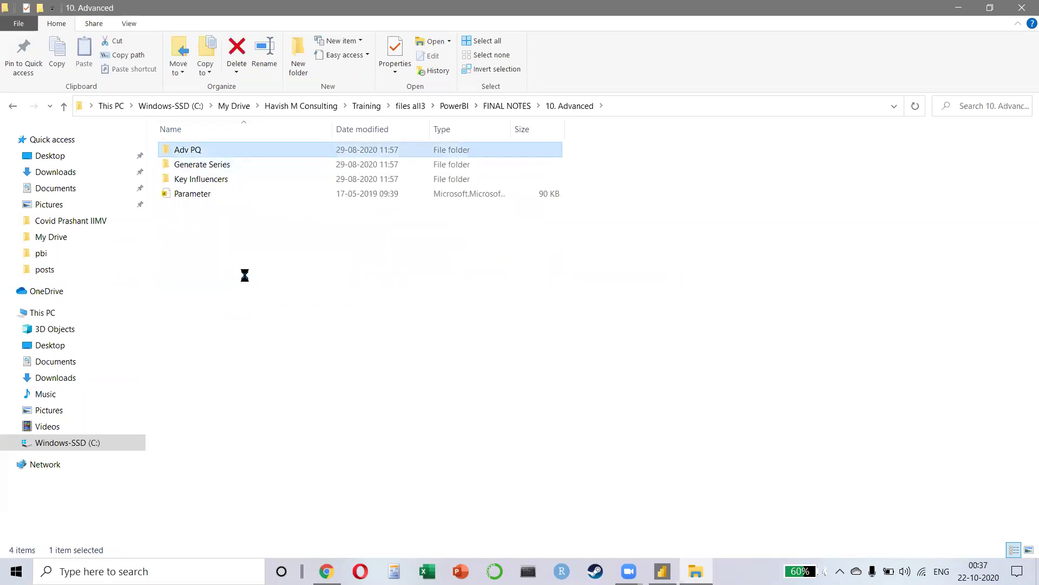
{"action": "key", "text": "Return"}
{"action": "key", "text": "BackSpace"}
{"action": "key", "text": "Down"}
{"action": "key", "text": "Return"}
{"action": "key", "text": "BackSpace"}
{"action": "key", "text": "Down"}
{"action": "key", "text": "Return"}
{"action": "key", "text": "BackSpace"}
{"action": "key", "text": "Down"}
{"action": "key", "text": "BackSpace"}
{"action": "key", "text": "Down"}
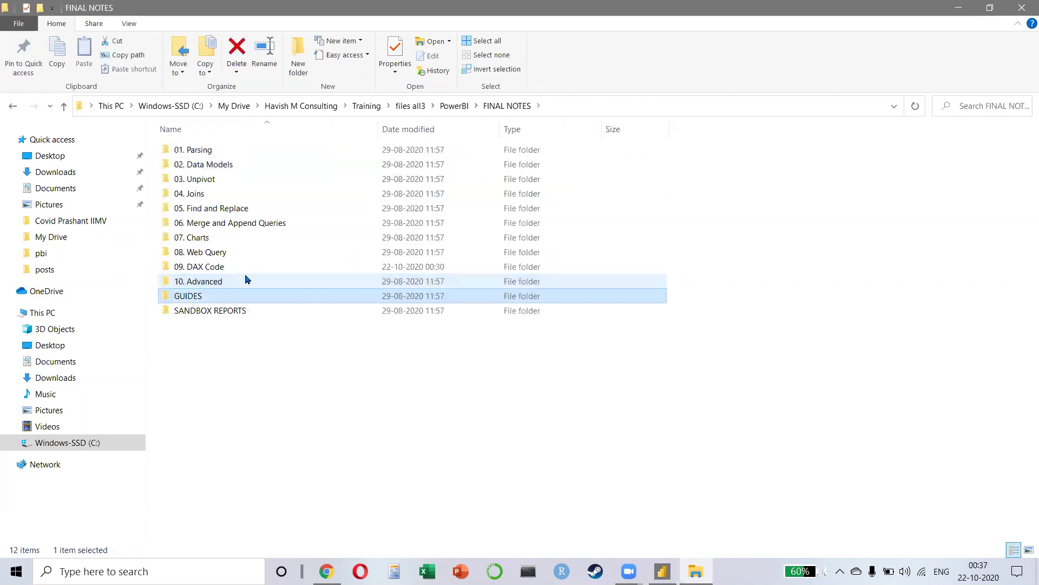
{"action": "key", "text": "Return"}
{"action": "key", "text": "BackSpace"}
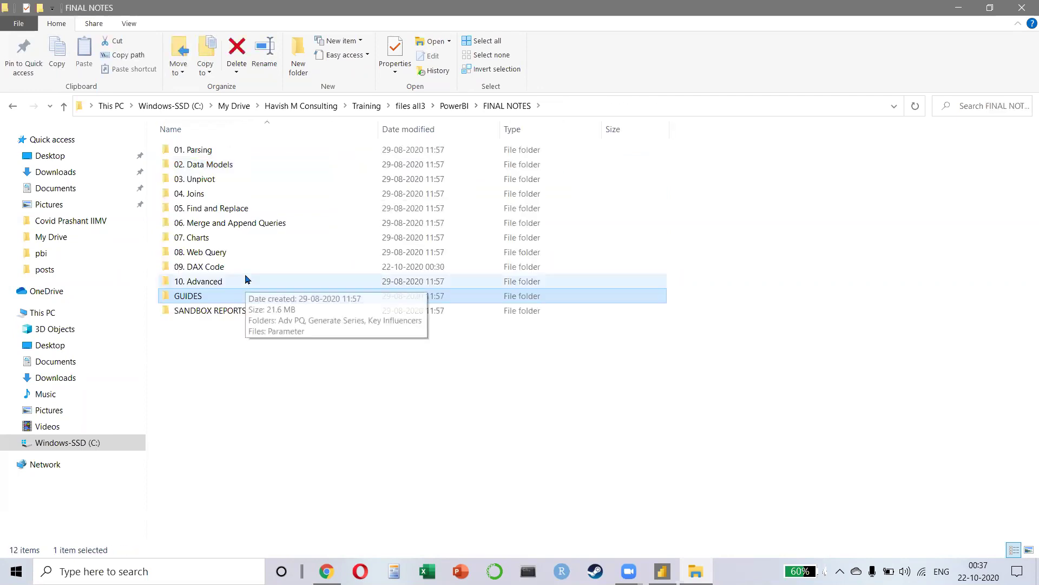
{"action": "key", "text": "Down"}
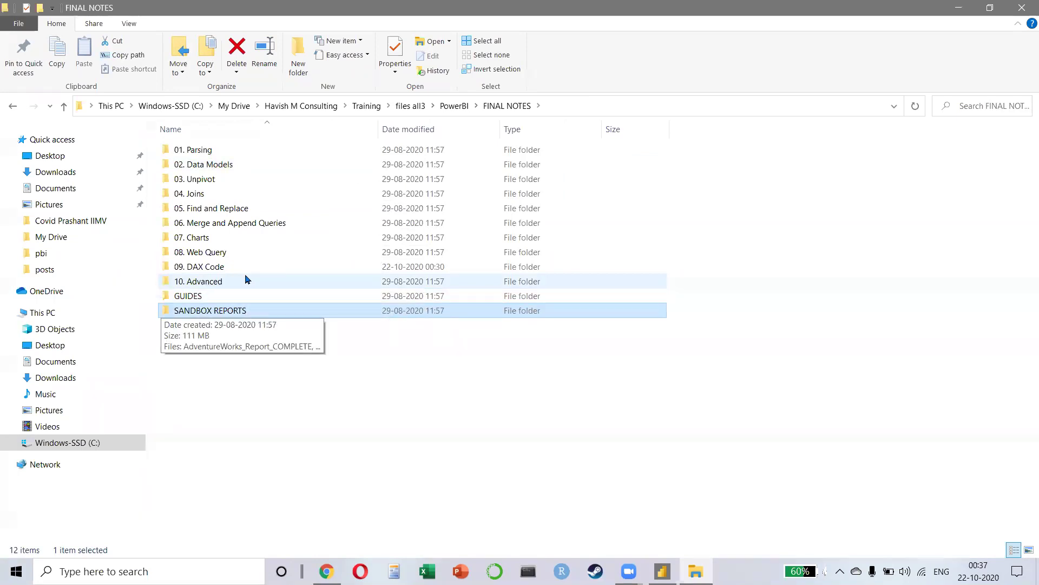
{"action": "key", "text": "BackSpace"}
Step: Check the old and original folders, then open the AequalB report from Case Studies - DAX
{"action": "key", "text": "Down"}
{"action": "key", "text": "Return"}
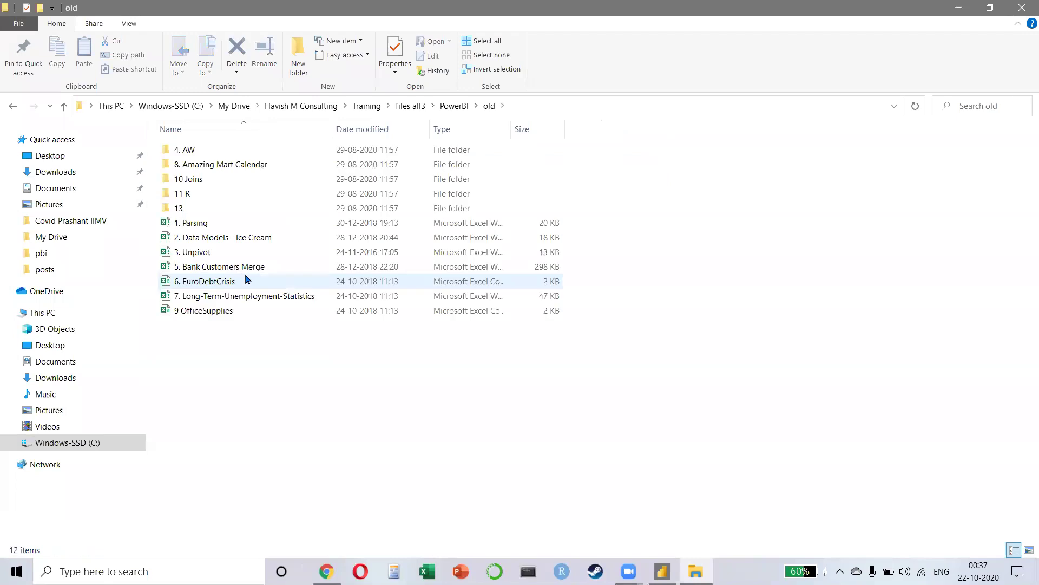
{"action": "key", "text": "BackSpace"}
{"action": "key", "text": "Up"}
{"action": "key", "text": "Up"}
{"action": "key", "text": "Return"}
{"action": "key", "text": "Down"}
{"action": "key", "text": "Return"}
{"action": "key", "text": "BackSpace"}
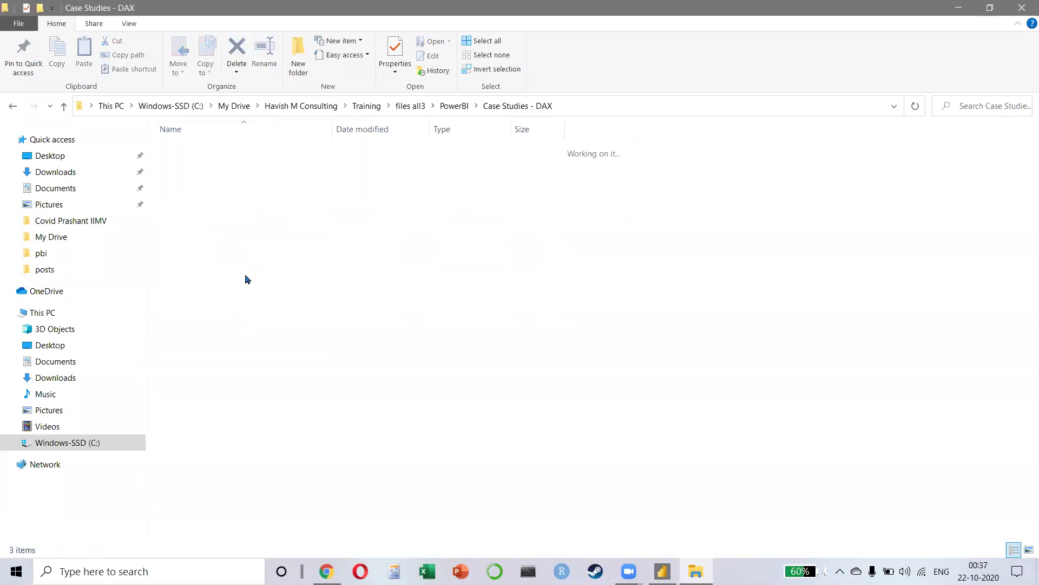
{"action": "key", "text": "Down"}
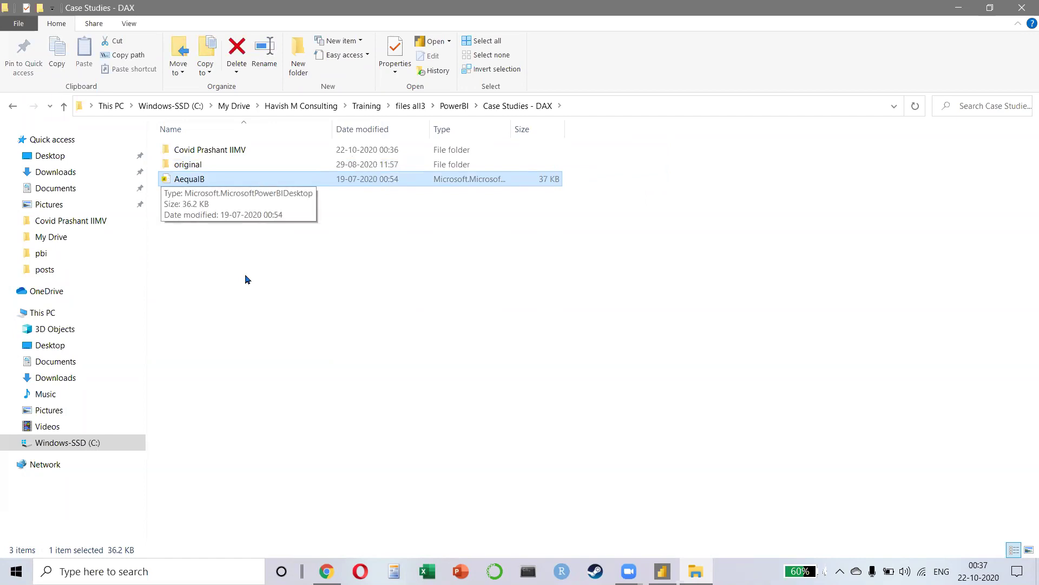
{"action": "key", "text": "Return"}
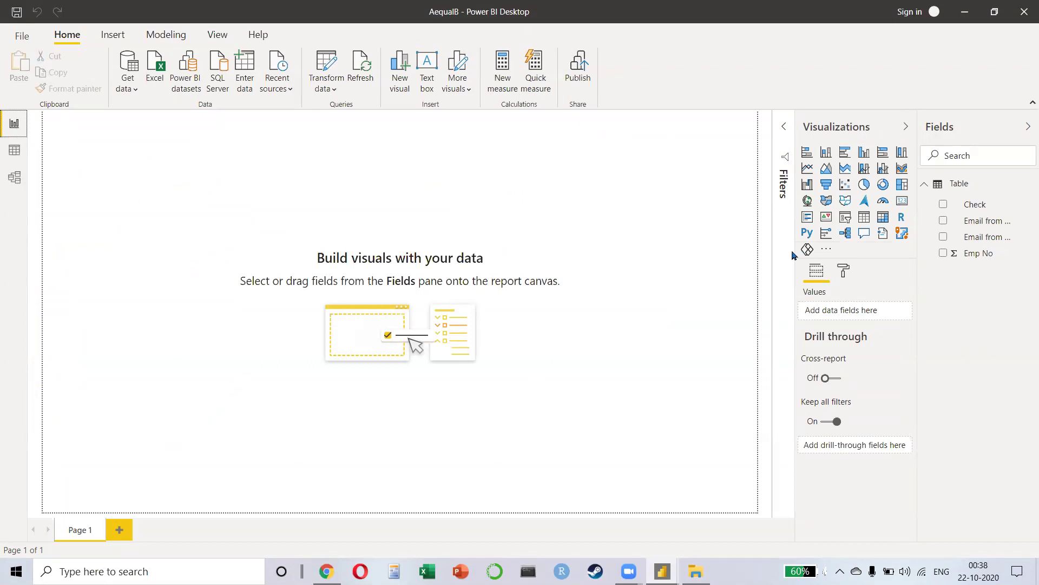
Step: Inspect the Check column's custom formula matching coding emails A–D in Power Query
{"action": "left_click", "coordinate": [12, 160]}
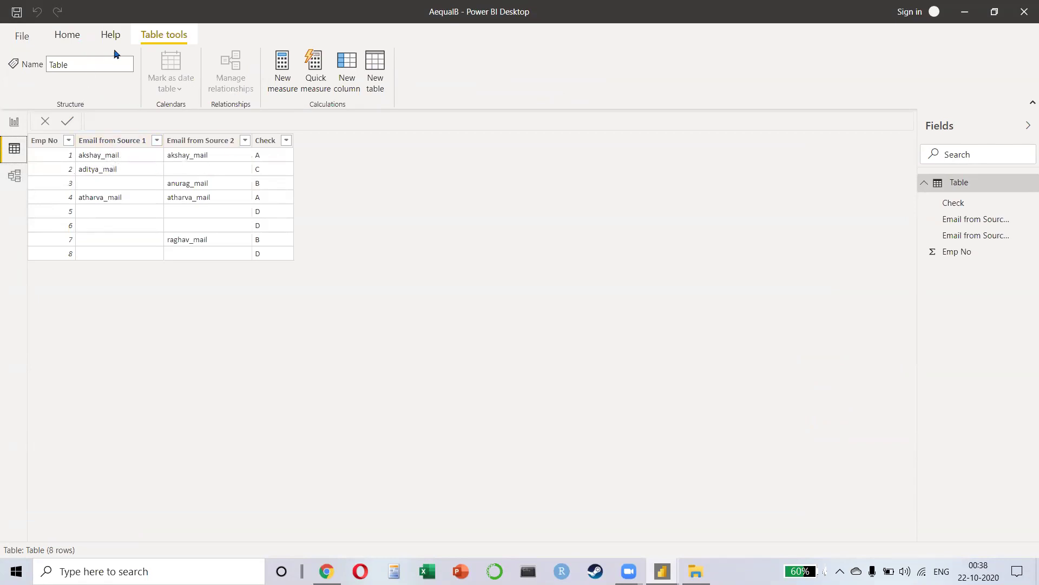
{"action": "left_click", "coordinate": [65, 35]}
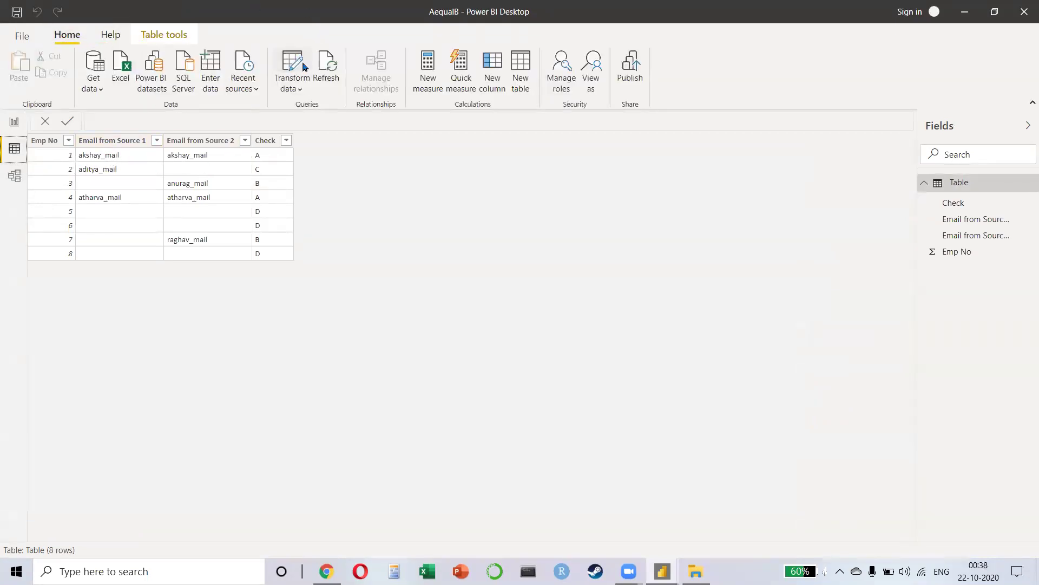
{"action": "left_click", "coordinate": [303, 67]}
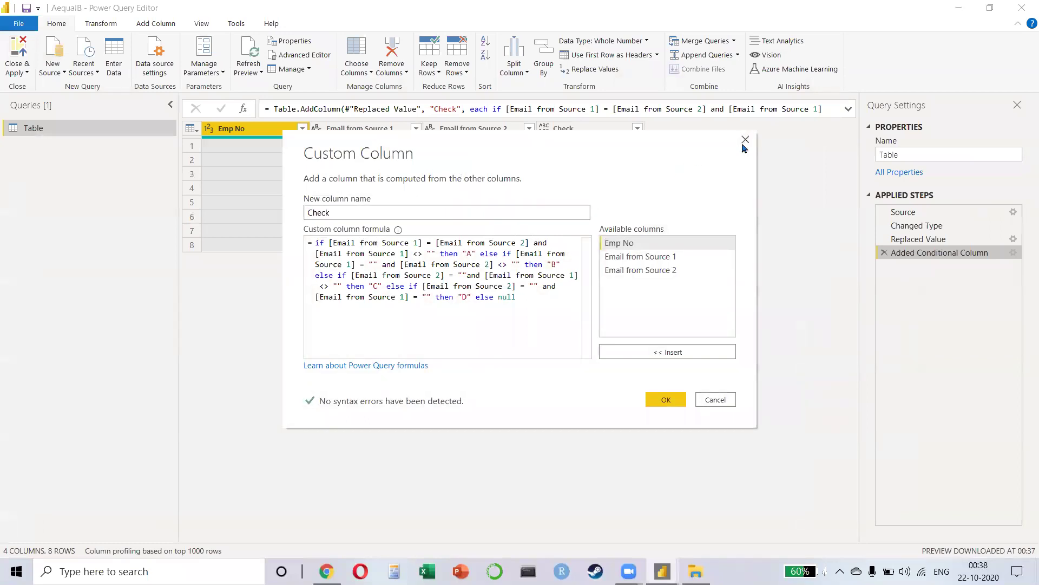
{"action": "left_click", "coordinate": [746, 140]}
Step: Close Power Query and Power BI Desktop without saving the AequalB report
{"action": "left_click", "coordinate": [1022, 8]}
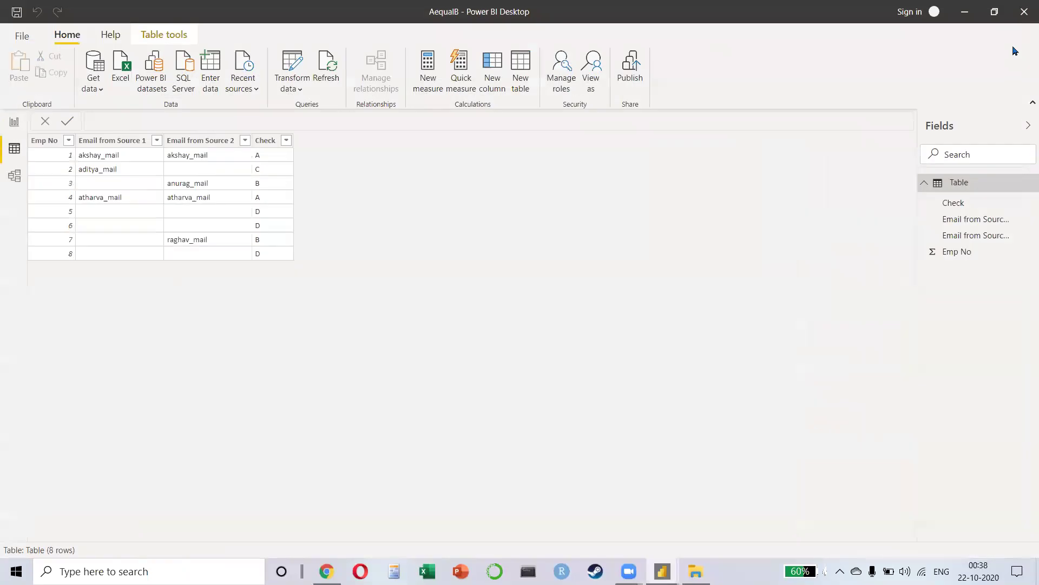
{"action": "left_click", "coordinate": [1023, 18]}
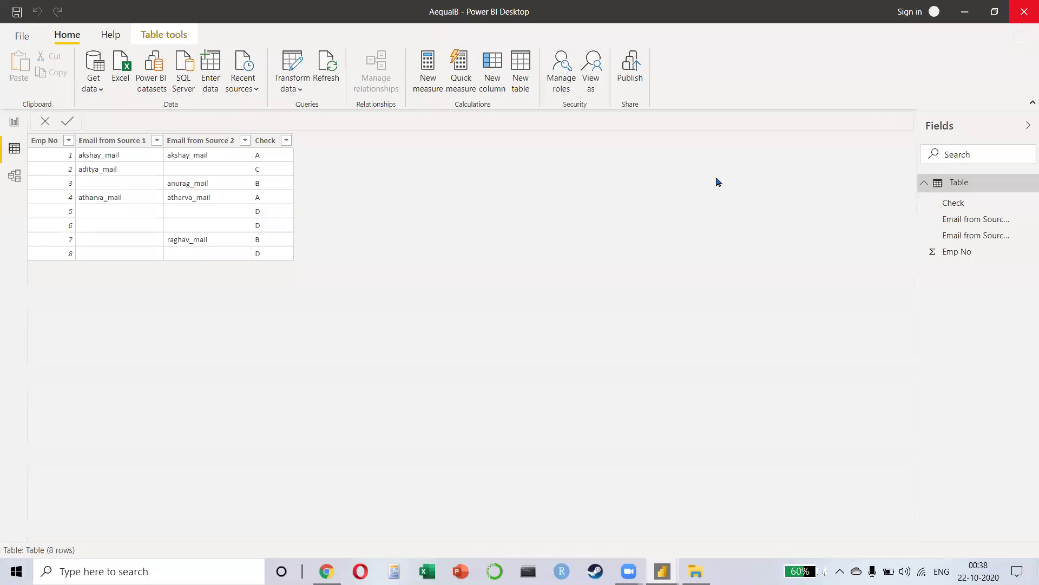
{"action": "left_click", "coordinate": [599, 308]}
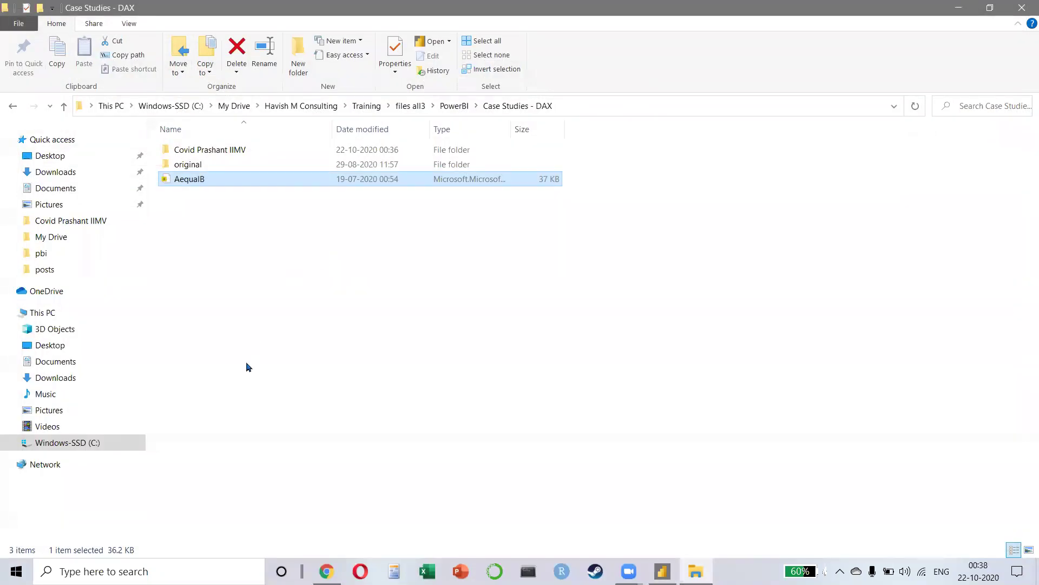
{"action": "left_click", "coordinate": [208, 153]}
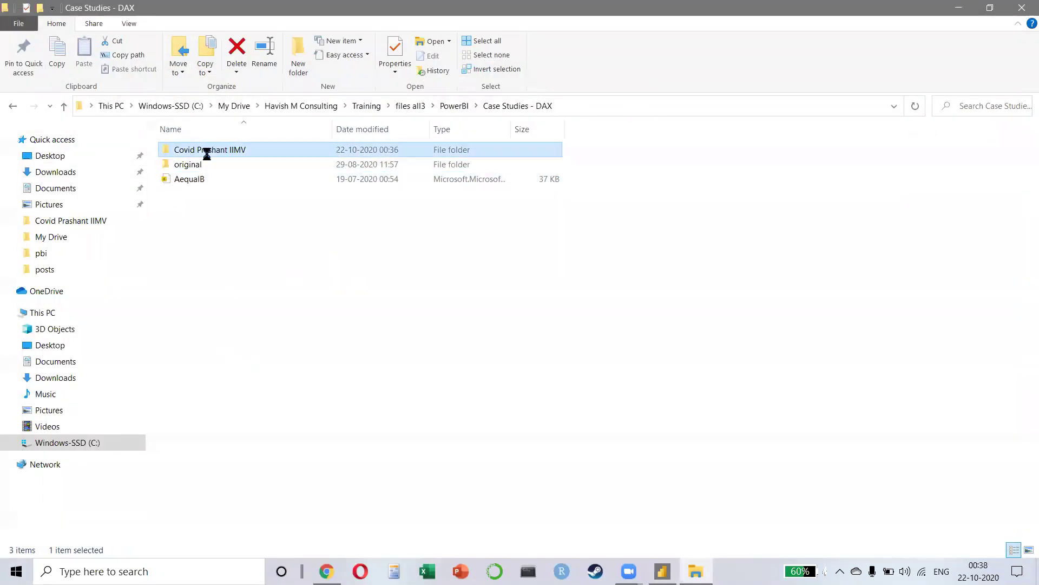
{"action": "double_click", "coordinate": [205, 154]}
{"action": "key", "text": "alt+Left"}
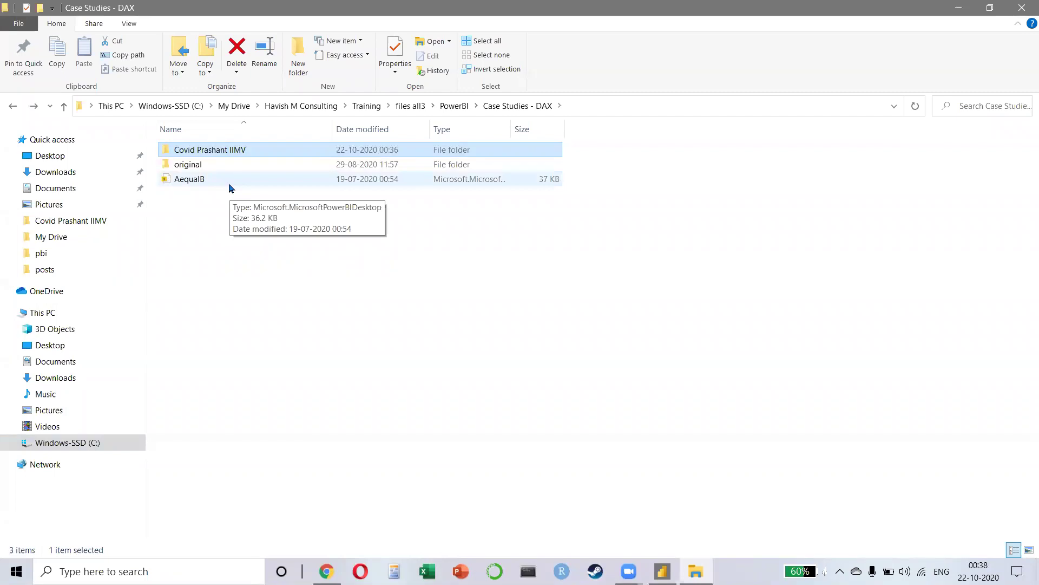
Step: Back in Chrome, load flaticon.com, then pixabay.com in a new tab
{"action": "key", "text": "alt+Tab"}
{"action": "key", "text": "alt+Tab"}
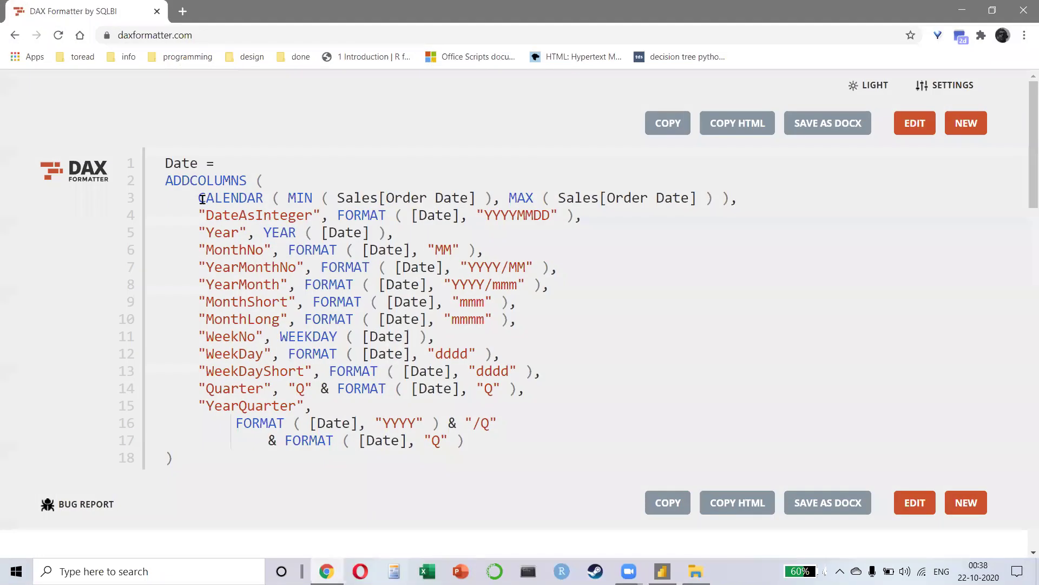
{"action": "left_click", "coordinate": [200, 35]}
{"action": "type", "text": "flaticon"}
{"action": "key", "text": "Return"}
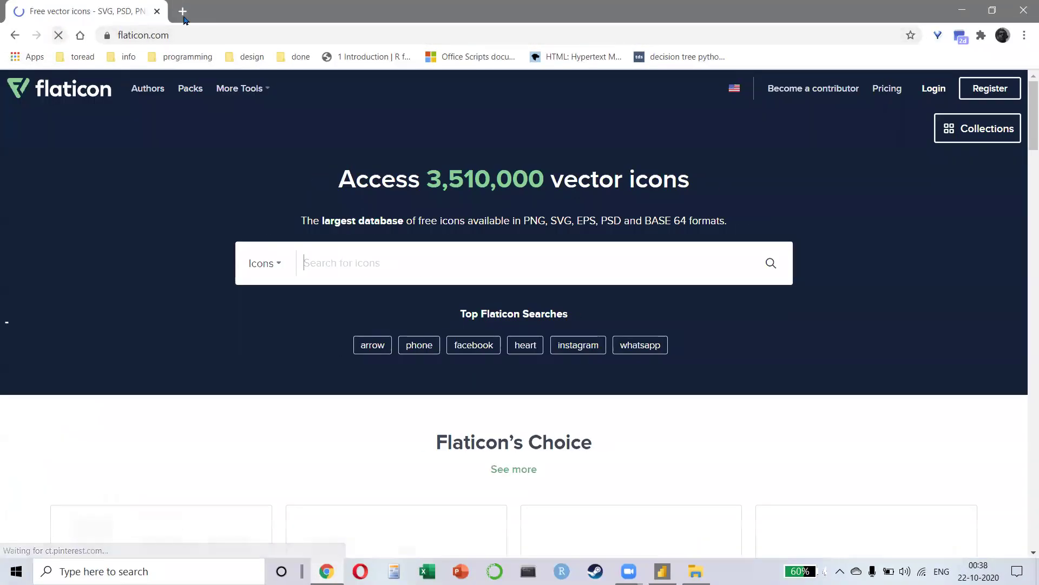
{"action": "left_click", "coordinate": [183, 11]}
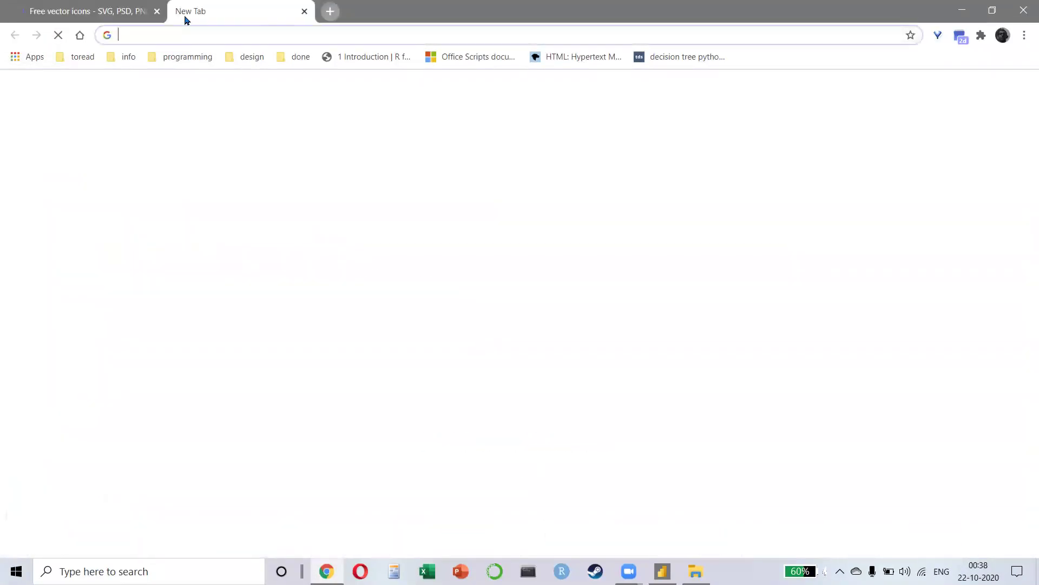
{"action": "type", "text": "pixabay.com"}
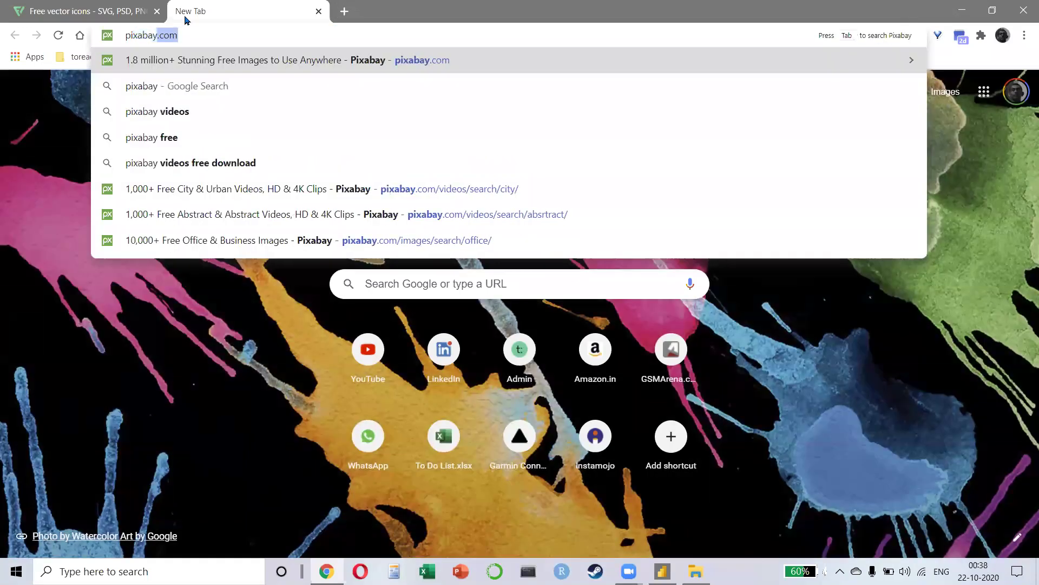
{"action": "key", "text": "Return"}
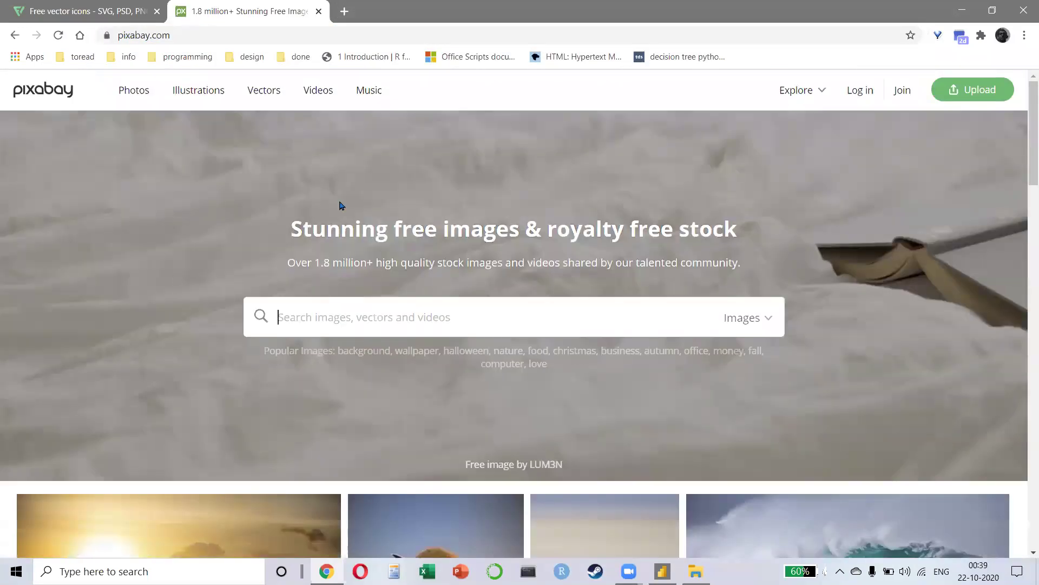
Step: Search Google for 'adobe color wheel' in a third tab
{"action": "left_click", "coordinate": [345, 12]}
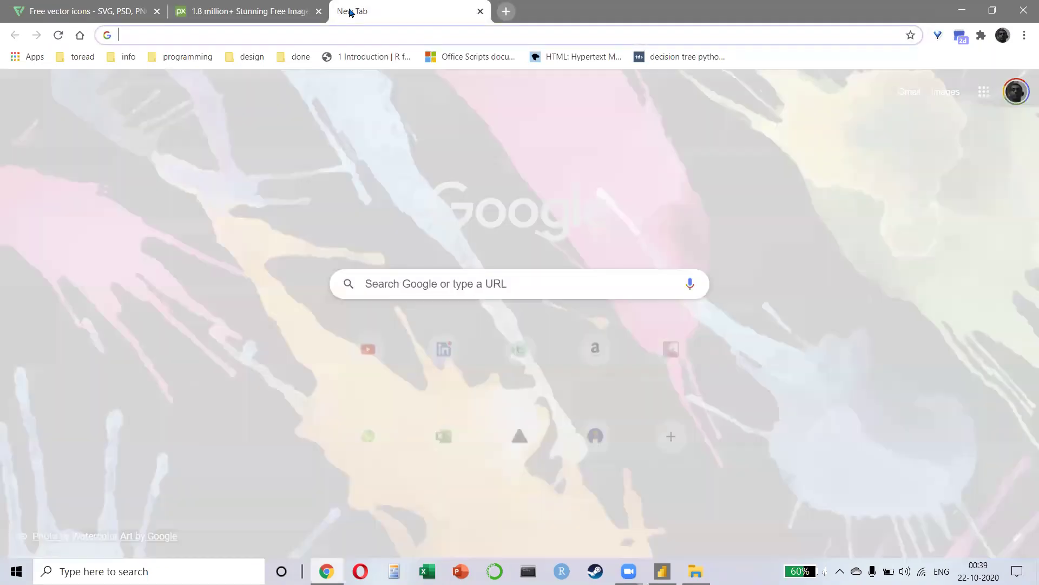
{"action": "type", "text": "ado"}
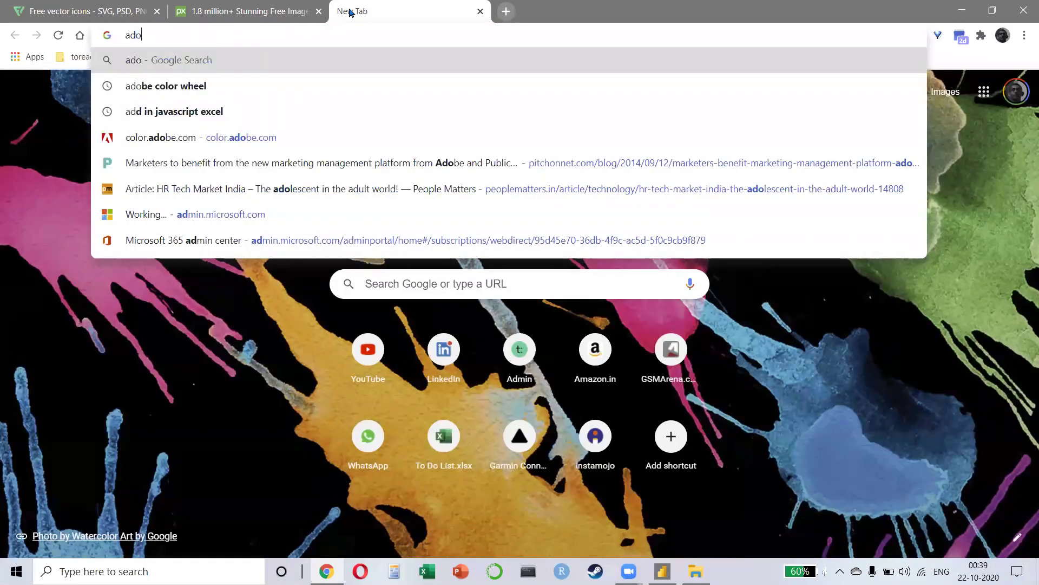
{"action": "type", "text": "be color wheel"}
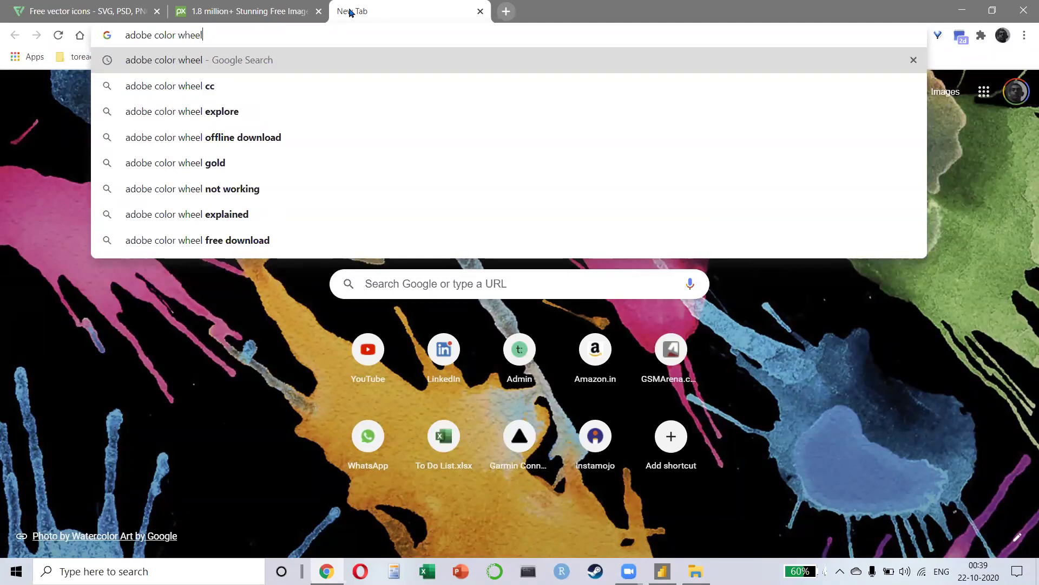
{"action": "key", "text": "Return"}
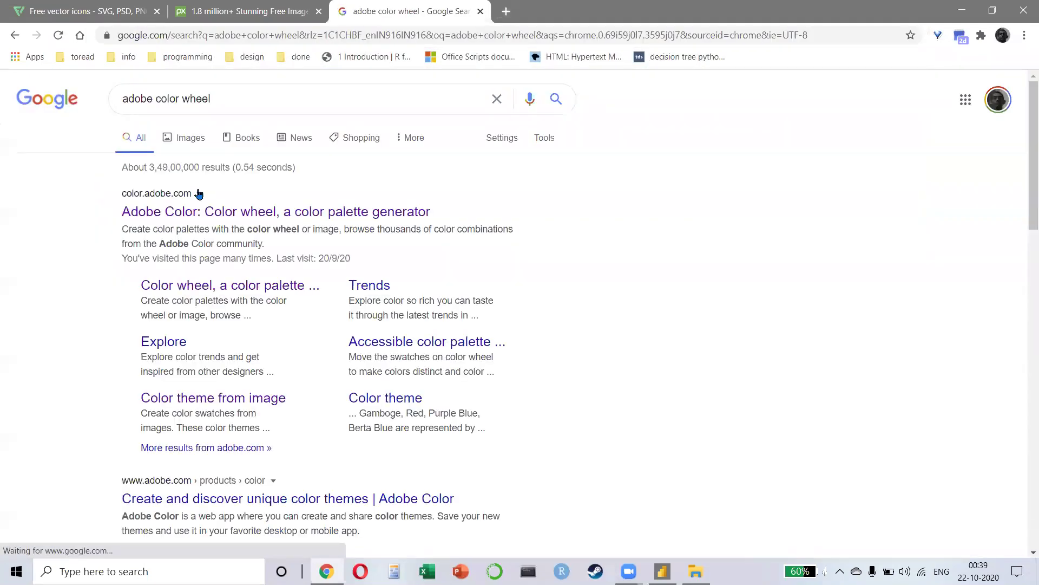
Step: Open the color.adobe.com result, reload it, and close the What's New panel
{"action": "left_click", "coordinate": [192, 217]}
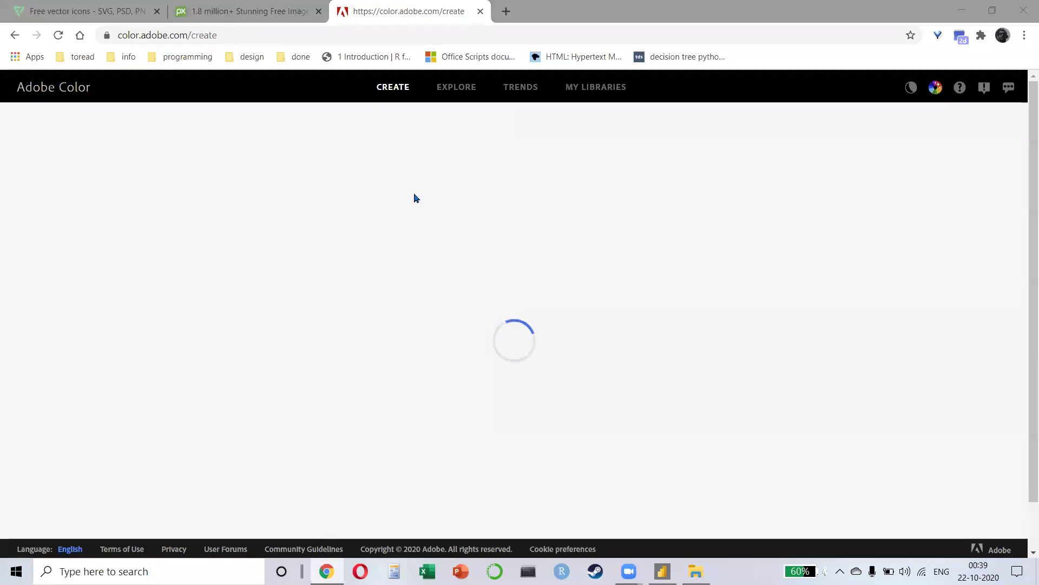
{"action": "left_click", "coordinate": [58, 35]}
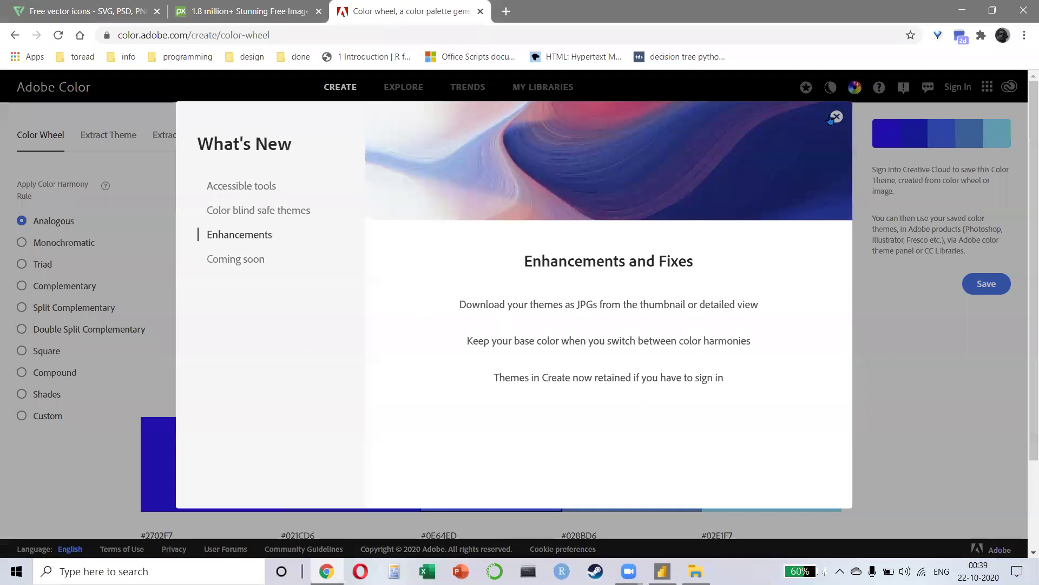
{"action": "left_click", "coordinate": [836, 117]}
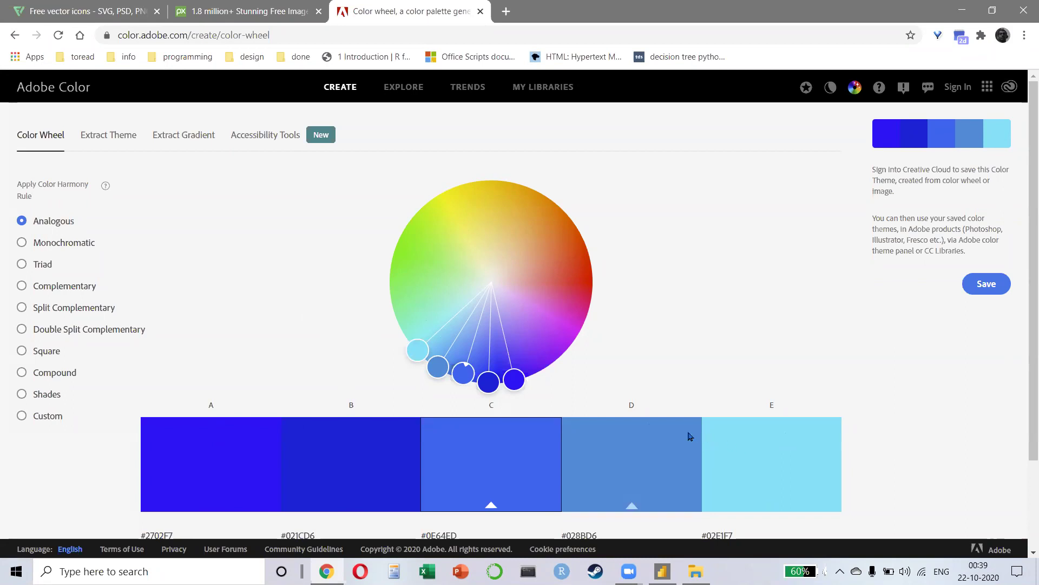
Step: Drag palette colour E toward green and yellow, then try a darker Monochromatic blue palette
{"action": "left_click_drag", "start_coordinate": [416, 351], "coordinate": [419, 210]}
{"action": "left_click_drag", "start_coordinate": [475, 147], "coordinate": [478, 150]}
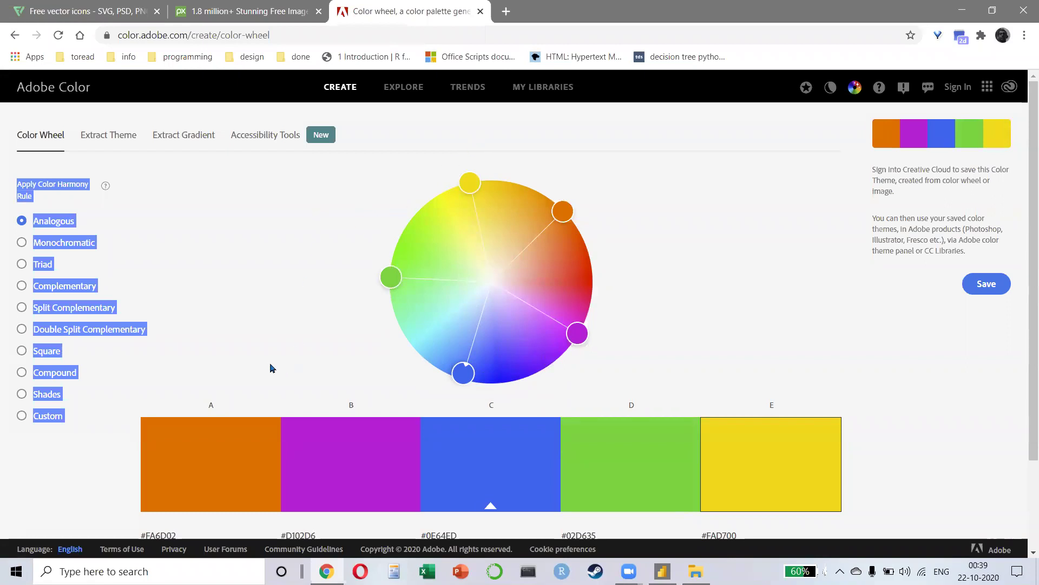
{"action": "left_click", "coordinate": [223, 347]}
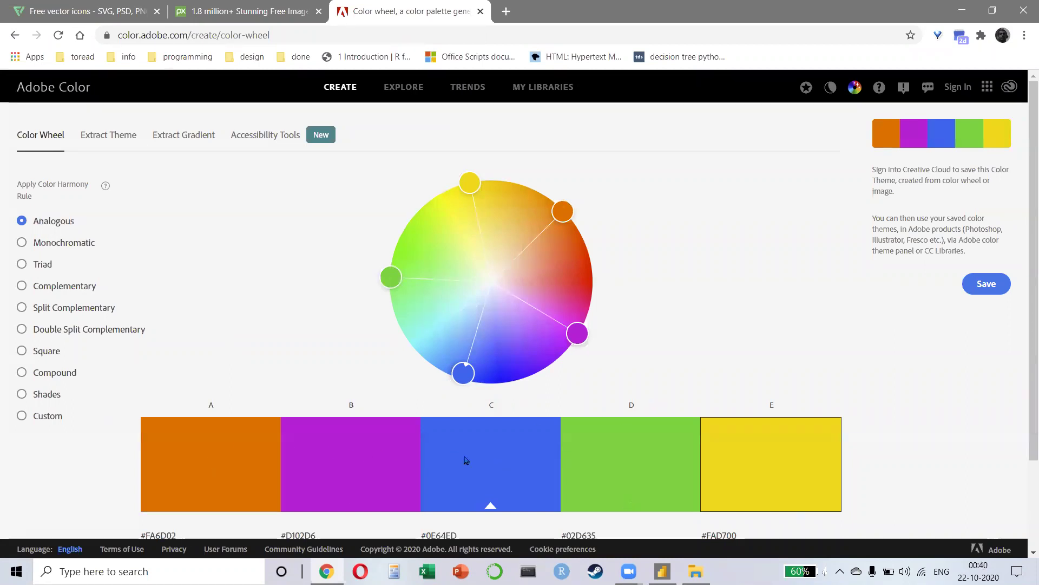
{"action": "left_click", "coordinate": [22, 243]}
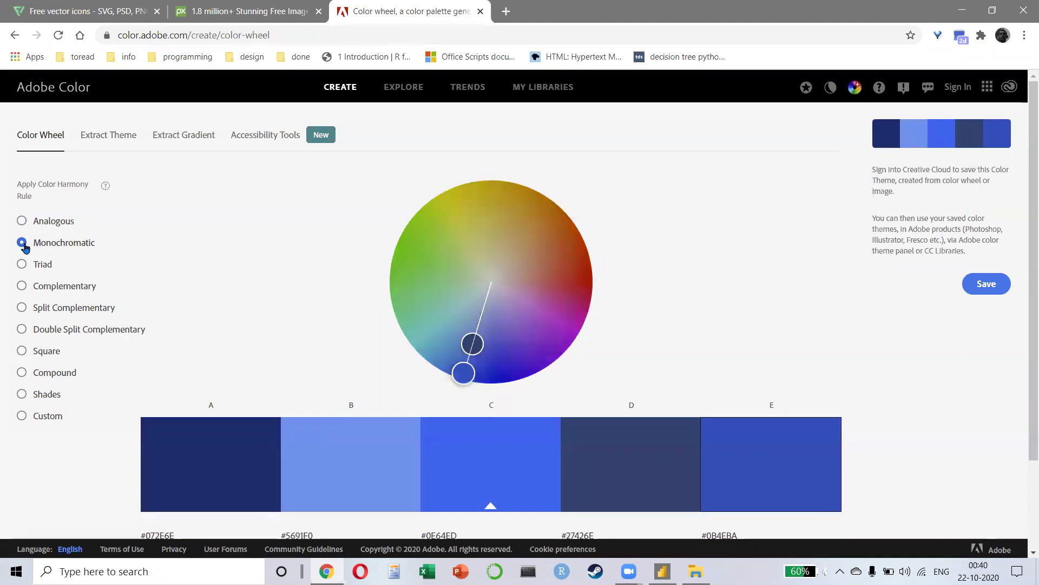
{"action": "left_click_drag", "start_coordinate": [472, 344], "coordinate": [474, 291]}
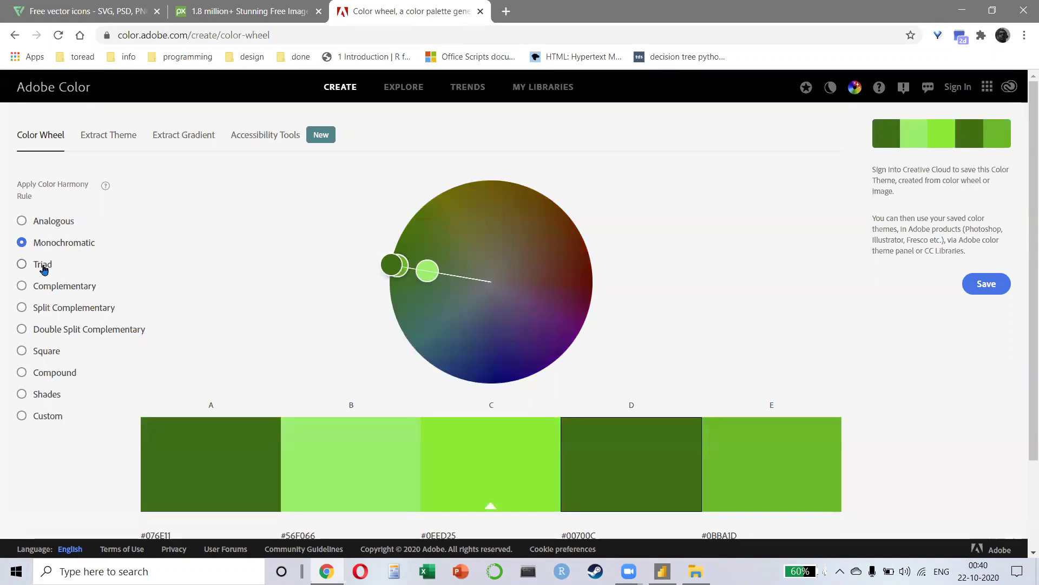
Step: Try Triad, Complementary and Square rules, settling on Compound in olive, khaki and soft blue
{"action": "left_click", "coordinate": [41, 269]}
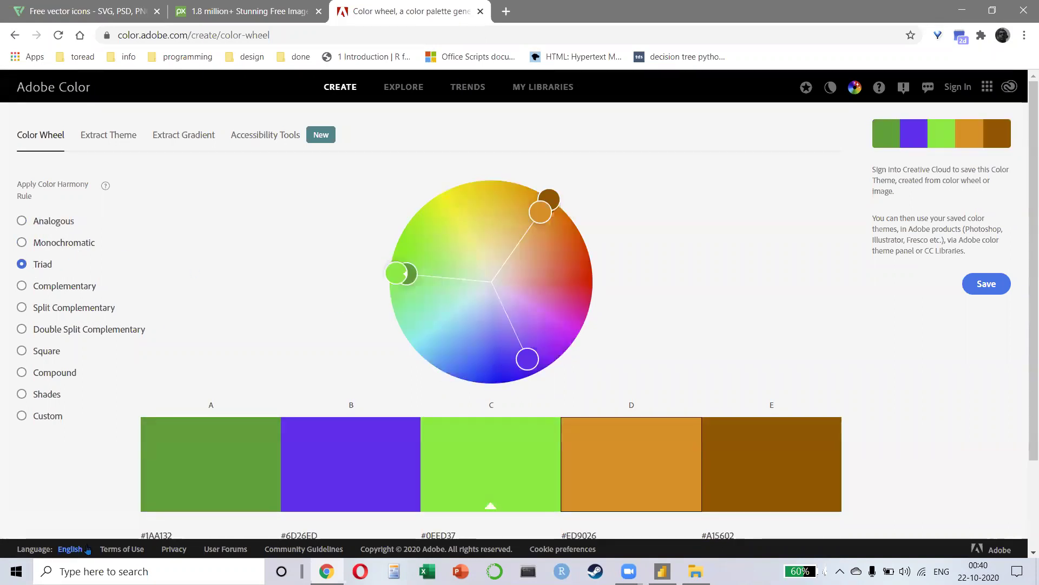
{"action": "left_click", "coordinate": [22, 307]}
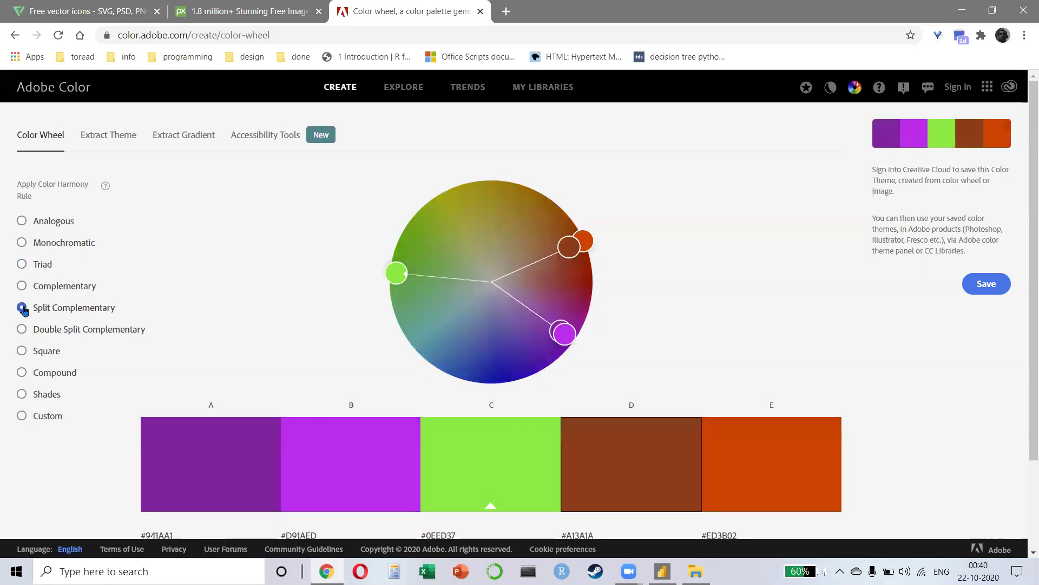
{"action": "left_click", "coordinate": [22, 286]}
{"action": "left_click", "coordinate": [24, 330]}
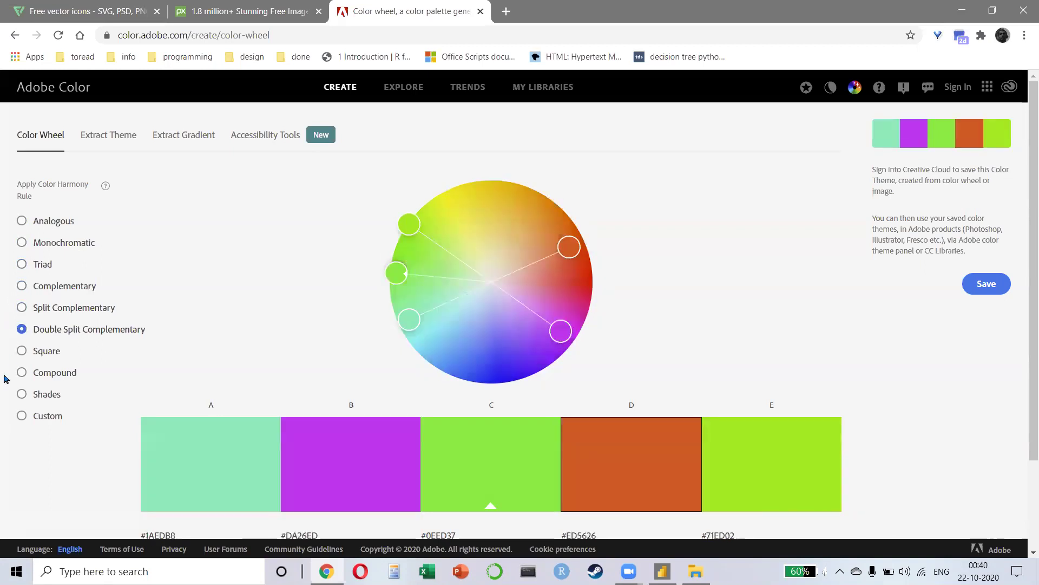
{"action": "left_click", "coordinate": [22, 351]}
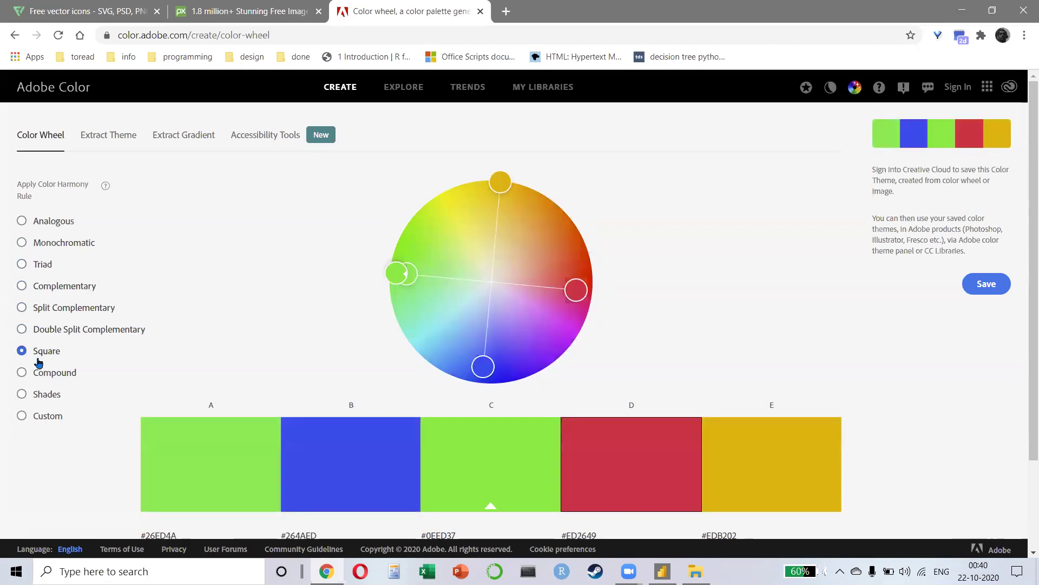
{"action": "left_click", "coordinate": [25, 374]}
{"action": "left_click_drag", "start_coordinate": [395, 263], "coordinate": [493, 238]}
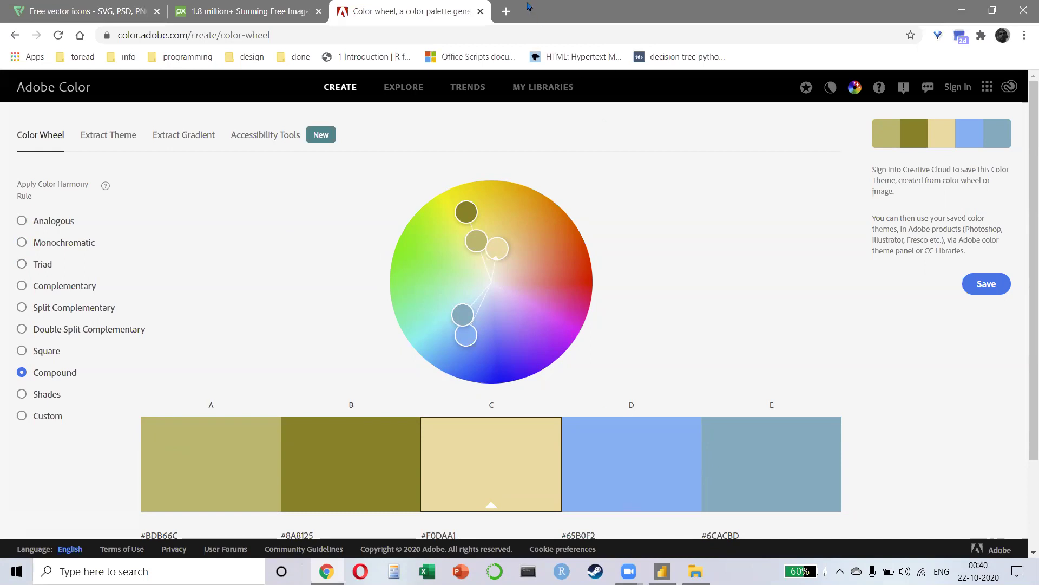
{"action": "left_click", "coordinate": [507, 11]}
Step: Search Google for 'gestalt principles' and switch to the image results
{"action": "type", "text": "gestalit"}
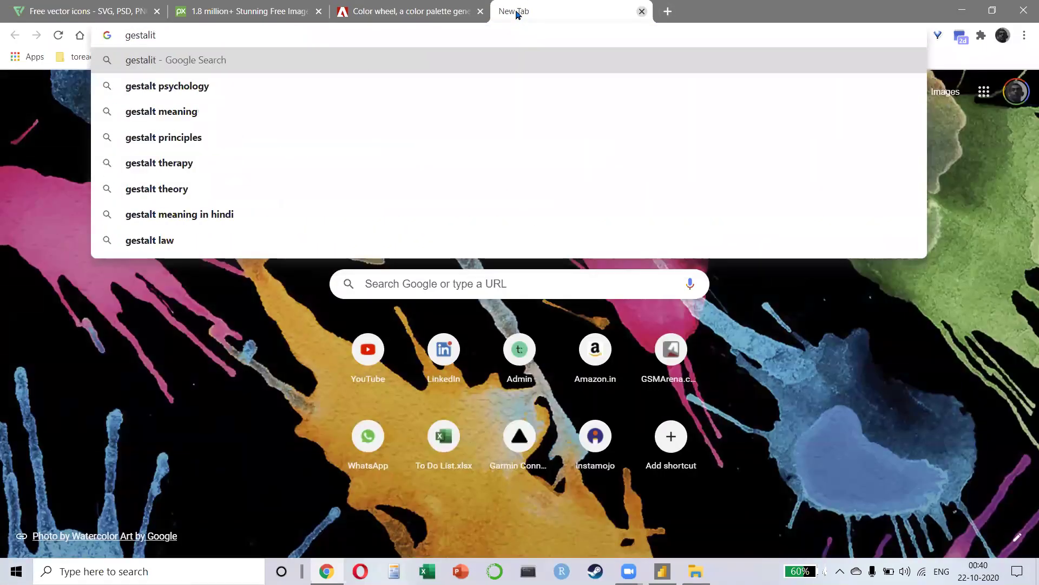
{"action": "type", "text": " principles"}
{"action": "key", "text": "Return"}
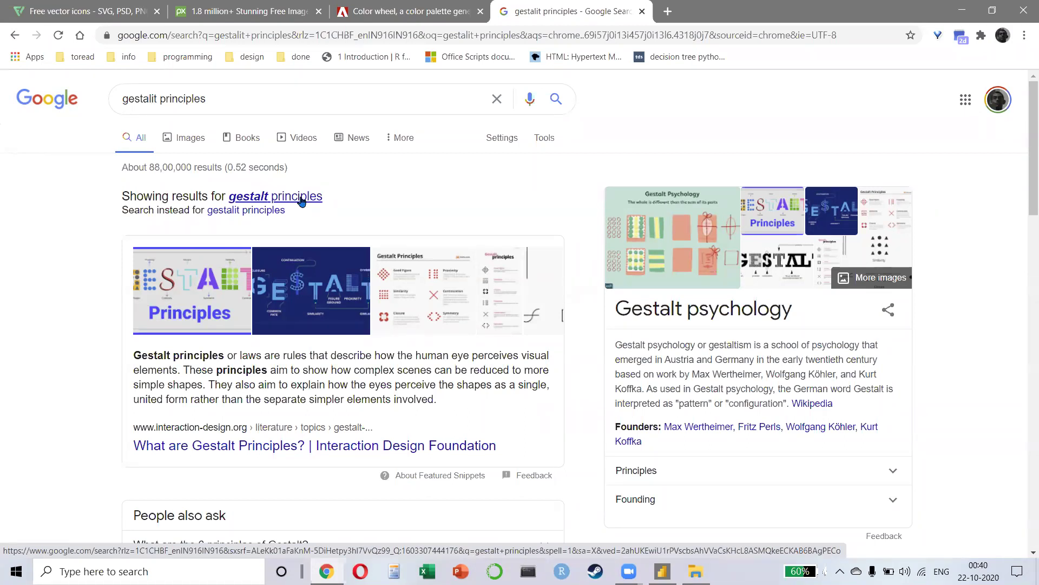
{"action": "left_click", "coordinate": [190, 287]}
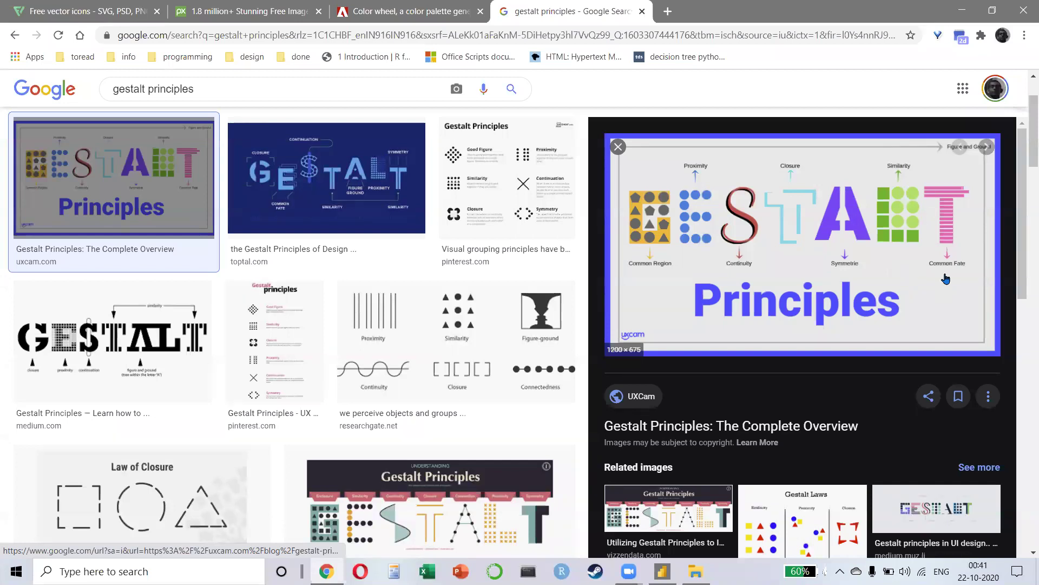
Step: Preview the GESTALT lettering, proximity diagram and UX Knowledge Base Sketch #46 images
{"action": "left_click", "coordinate": [72, 338]}
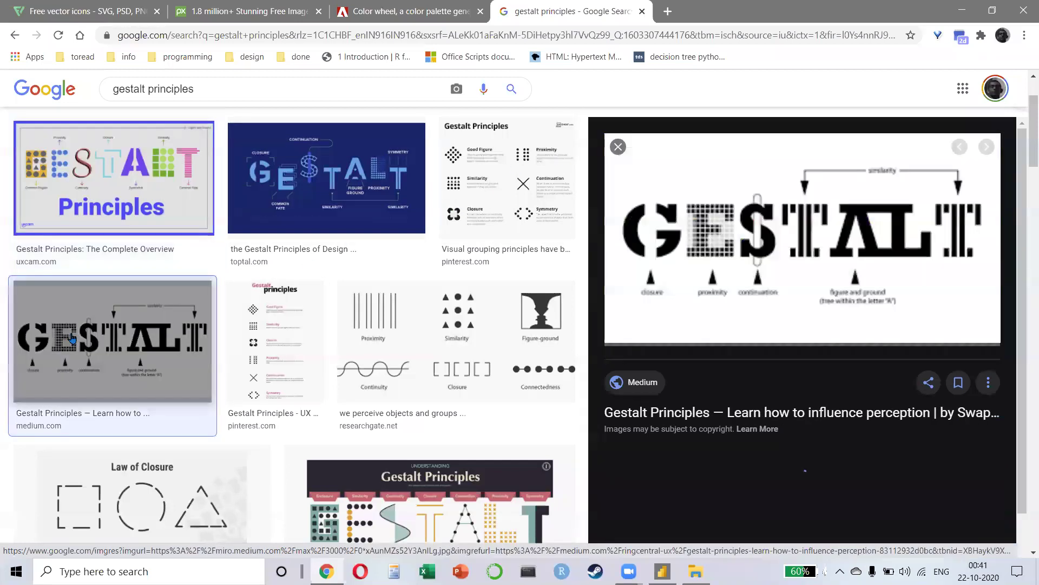
{"action": "left_click", "coordinate": [417, 348]}
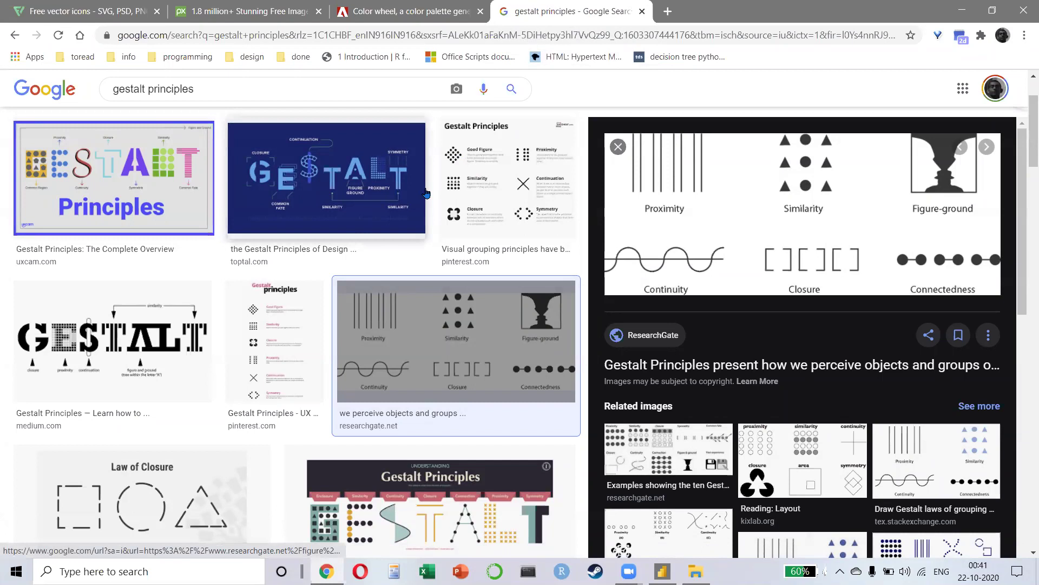
{"action": "left_click", "coordinate": [618, 147]}
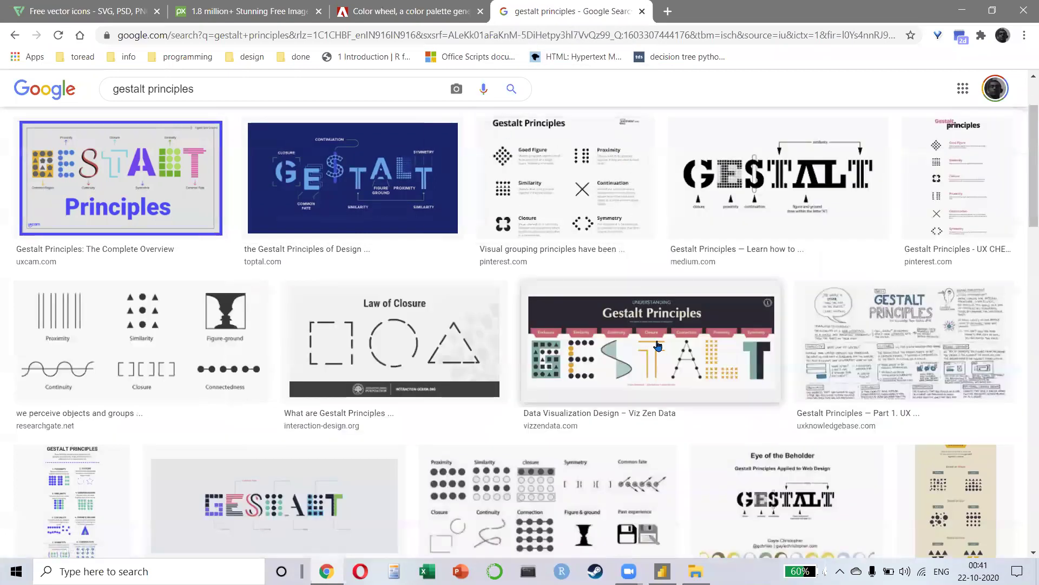
{"action": "left_click", "coordinate": [817, 346]}
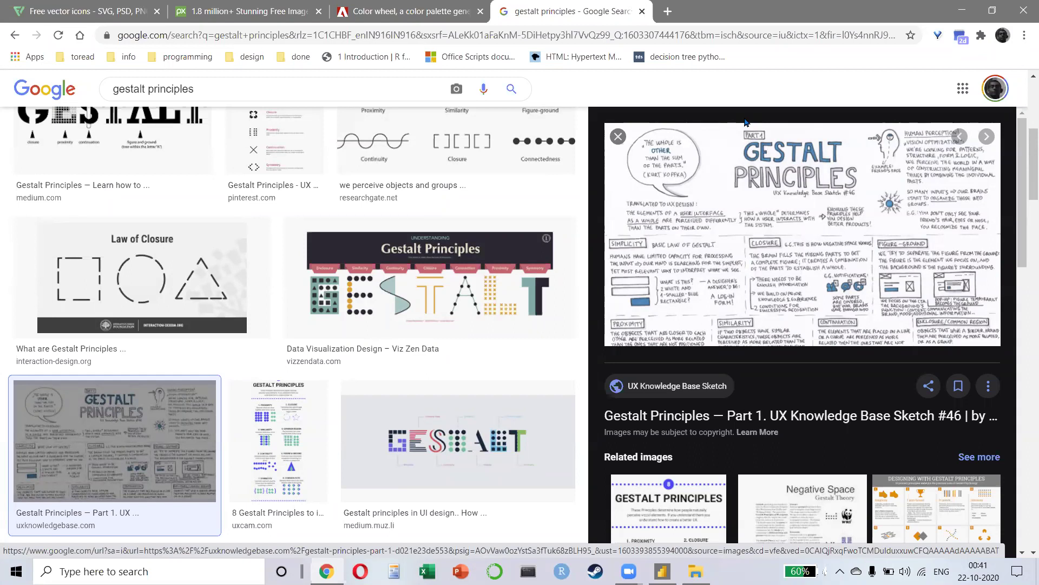
Step: Load the Canva home page in a new tab
{"action": "left_click", "coordinate": [667, 12]}
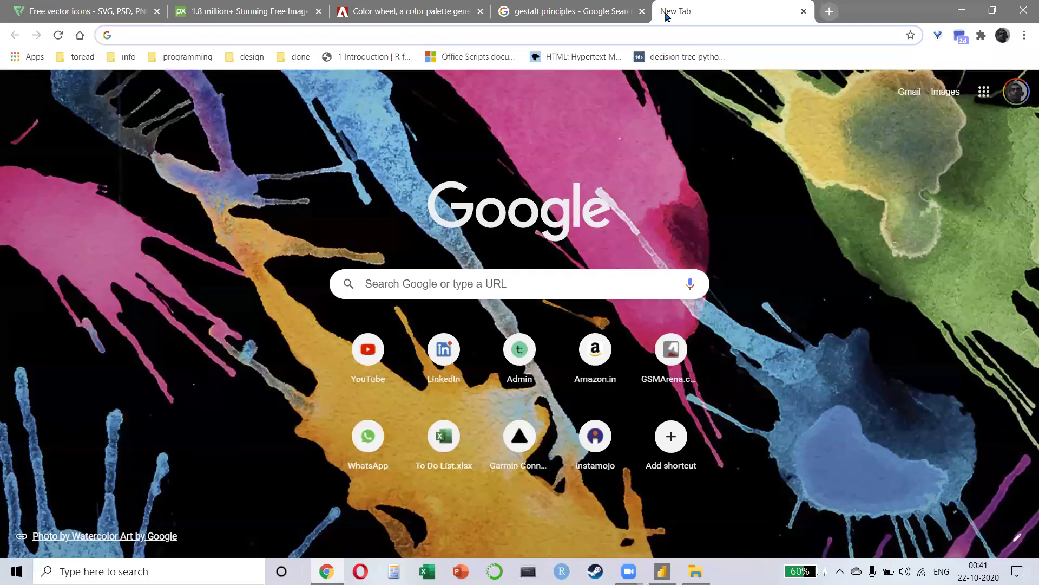
{"action": "type", "text": "canva"}
{"action": "key", "text": "Return"}
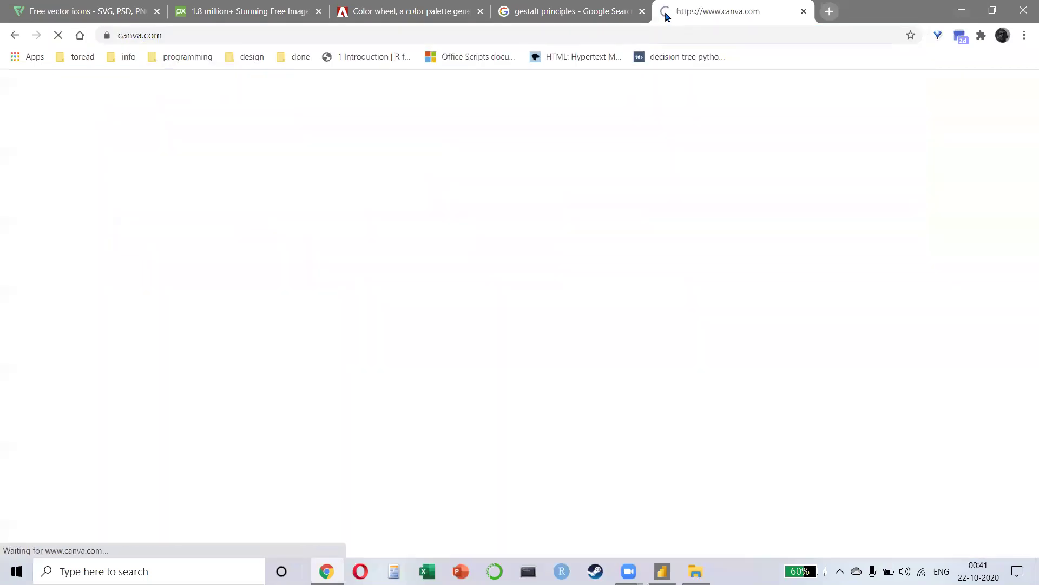
Step: In another tab, open The Economist's Graphic detail page from the design > websites bookmarks
{"action": "left_click", "coordinate": [830, 11]}
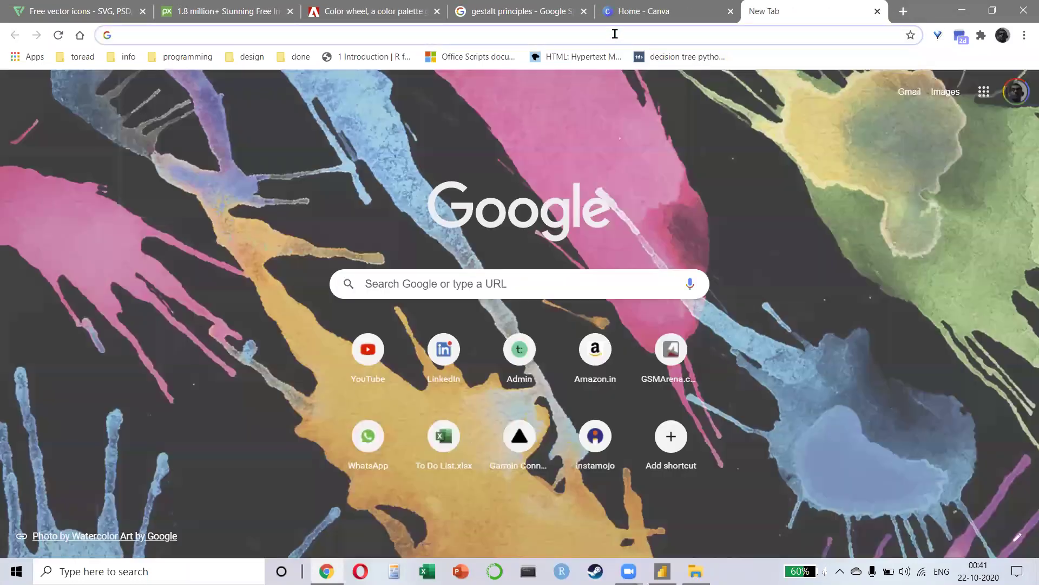
{"action": "left_click", "coordinate": [615, 34]}
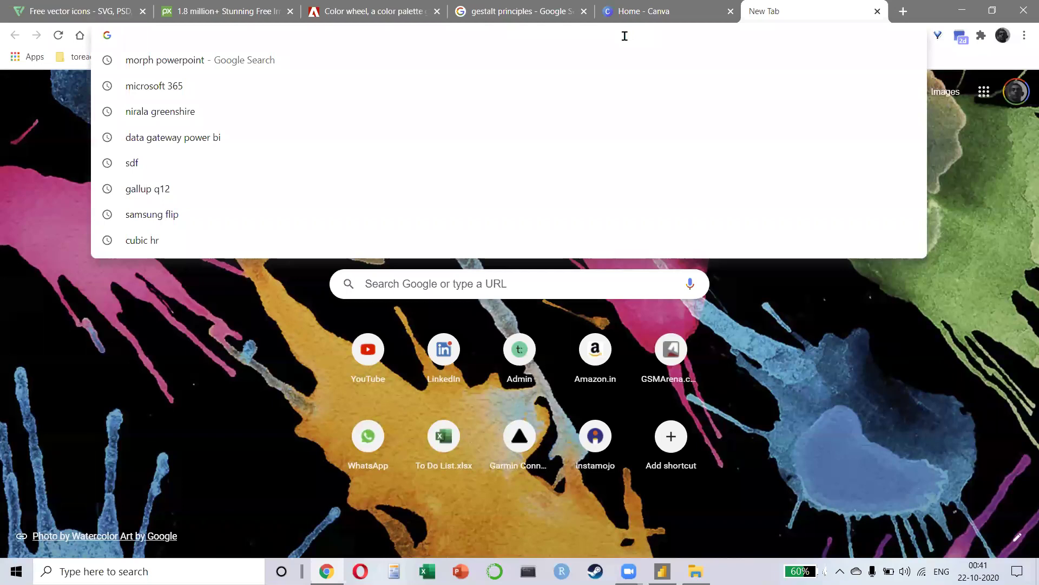
{"action": "key", "text": "Escape"}
{"action": "left_click", "coordinate": [255, 57]}
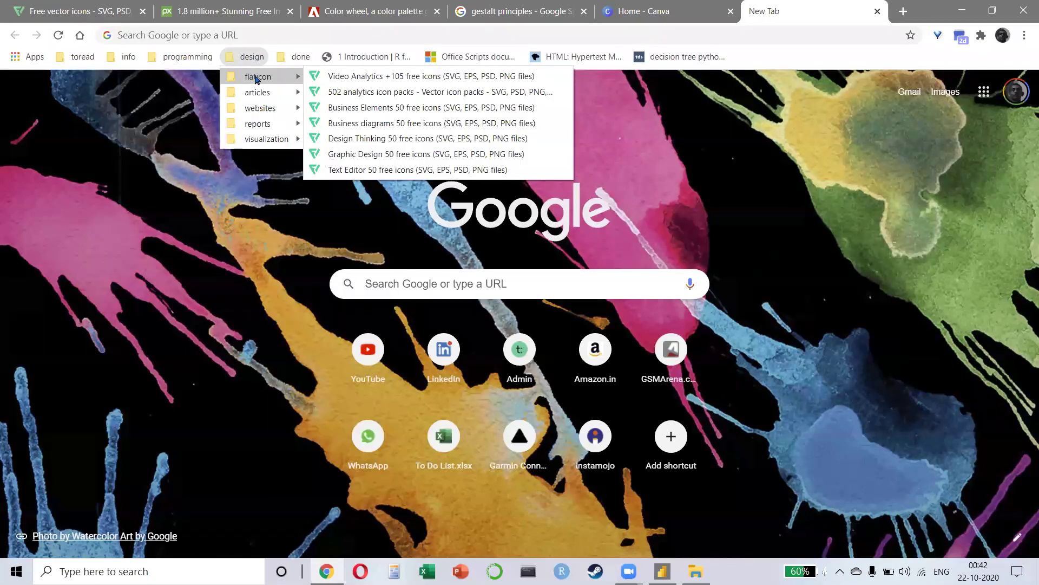
{"action": "mouse_move", "coordinate": [266, 112]}
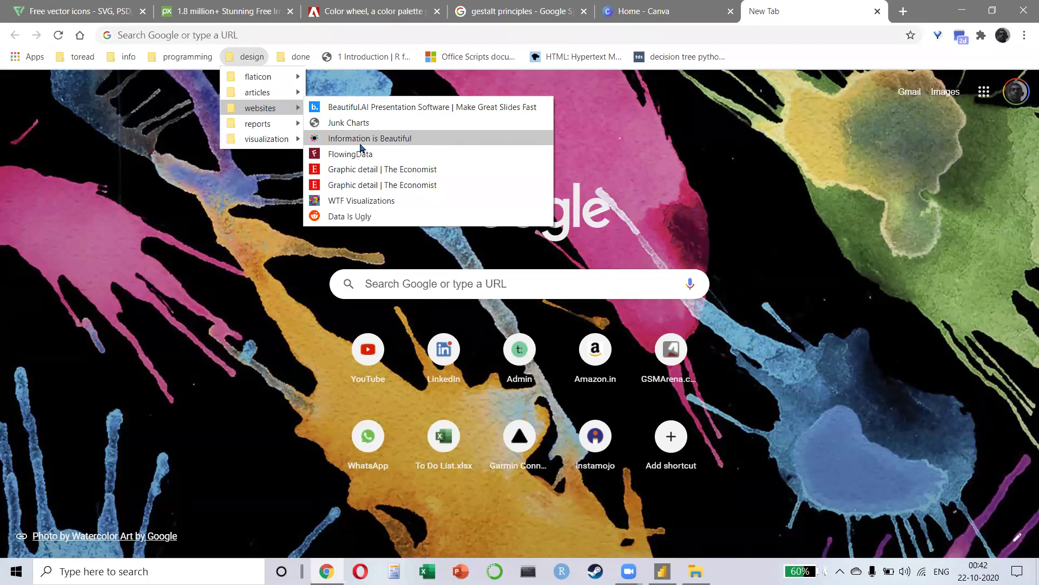
{"action": "left_click", "coordinate": [352, 169]}
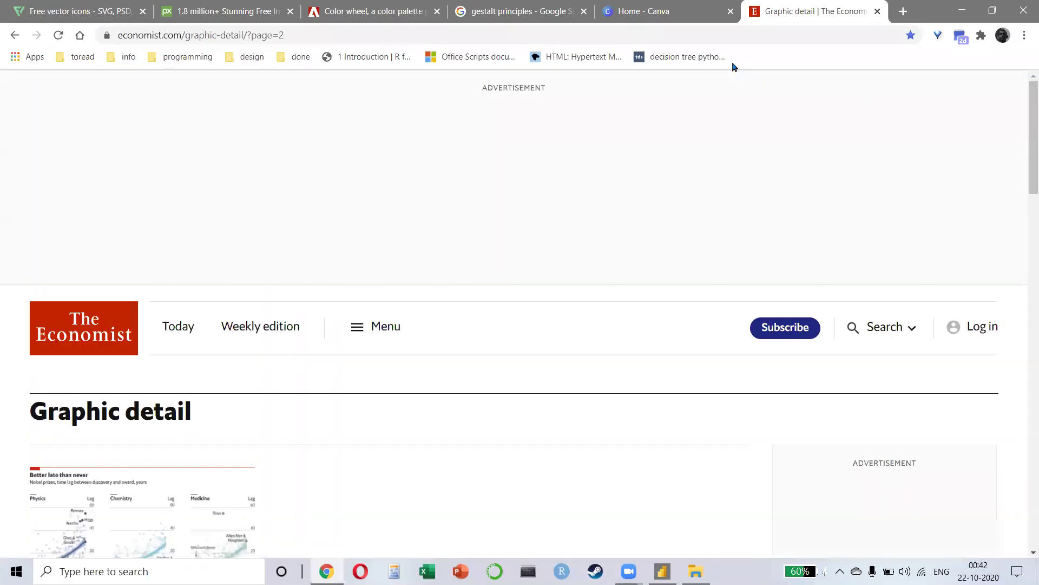
Step: Go to page 4 of Graphic detail and browse its charts on banks, flu season and Arctic wildfires
{"action": "scroll", "coordinate": [136, 368], "scroll_direction": "down", "scroll_amount": 5}
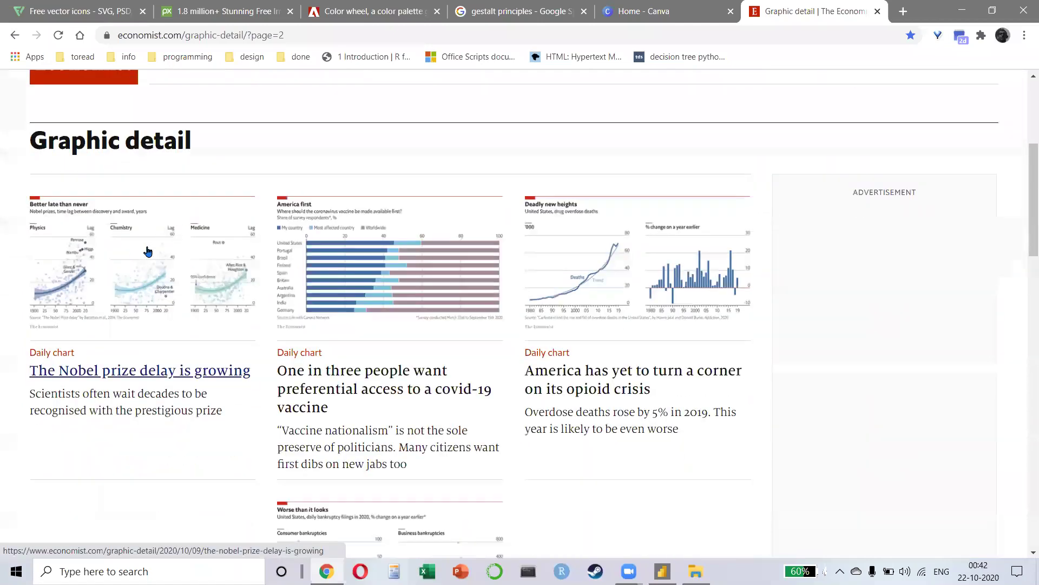
{"action": "scroll", "coordinate": [493, 254], "scroll_direction": "down", "scroll_amount": 3}
{"action": "scroll", "coordinate": [494, 255], "scroll_direction": "down", "scroll_amount": 7}
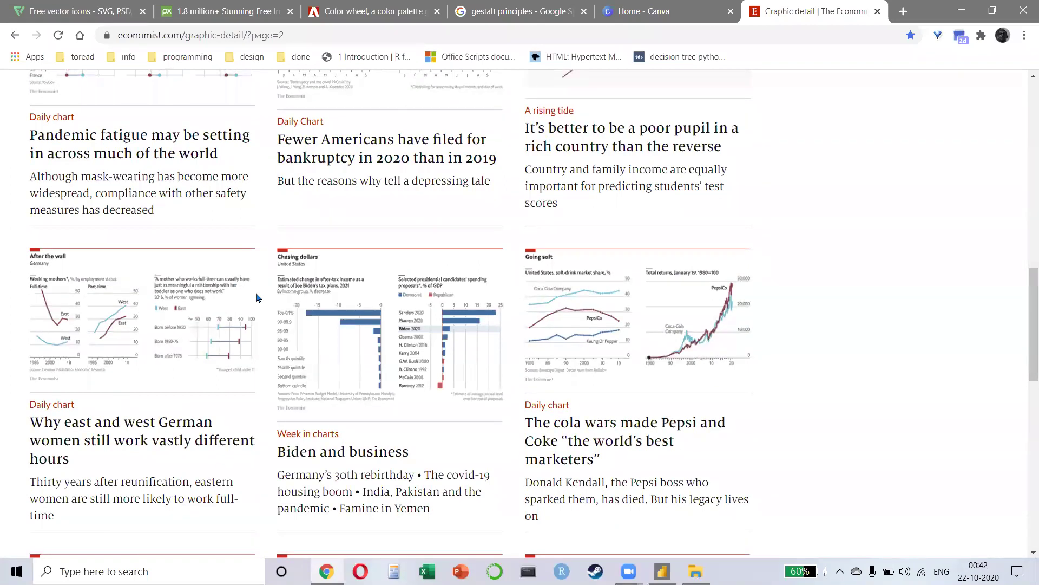
{"action": "scroll", "coordinate": [378, 321], "scroll_direction": "down", "scroll_amount": 7}
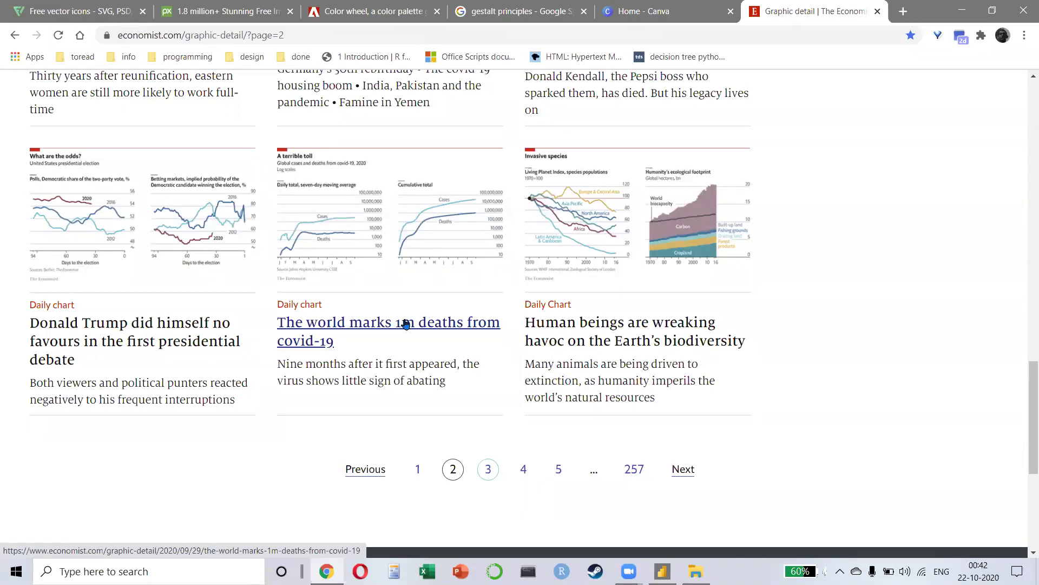
{"action": "left_click", "coordinate": [522, 471]}
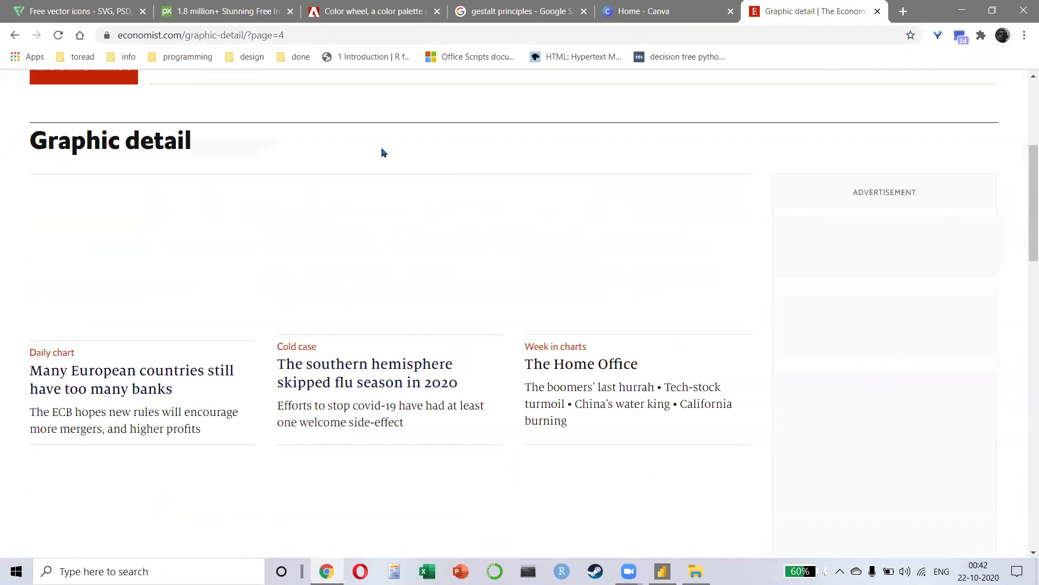
{"action": "scroll", "coordinate": [563, 232], "scroll_direction": "down", "scroll_amount": 5}
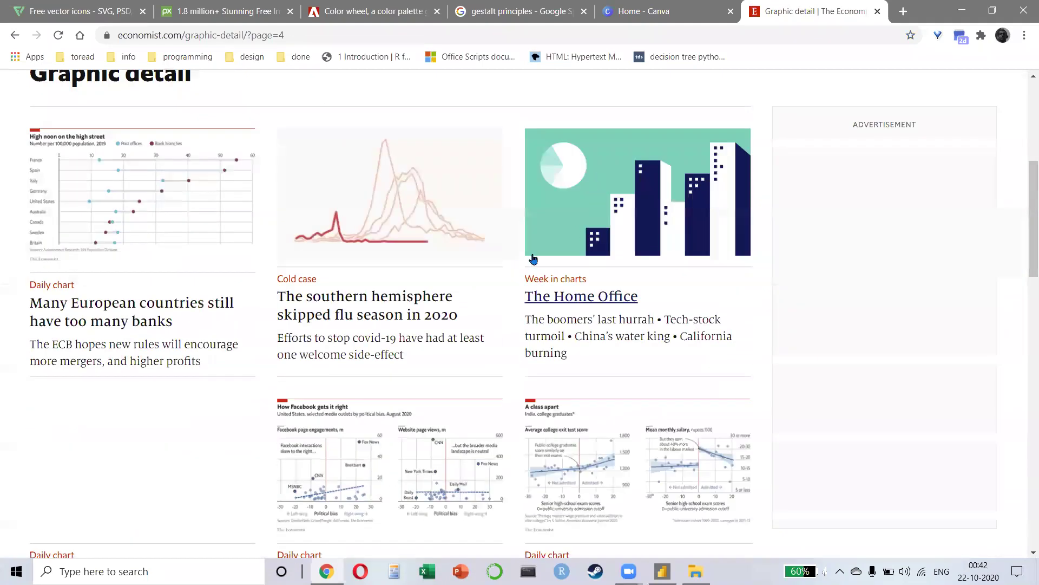
{"action": "scroll", "coordinate": [466, 303], "scroll_direction": "down", "scroll_amount": 5}
{"action": "scroll", "coordinate": [501, 314], "scroll_direction": "down", "scroll_amount": 4}
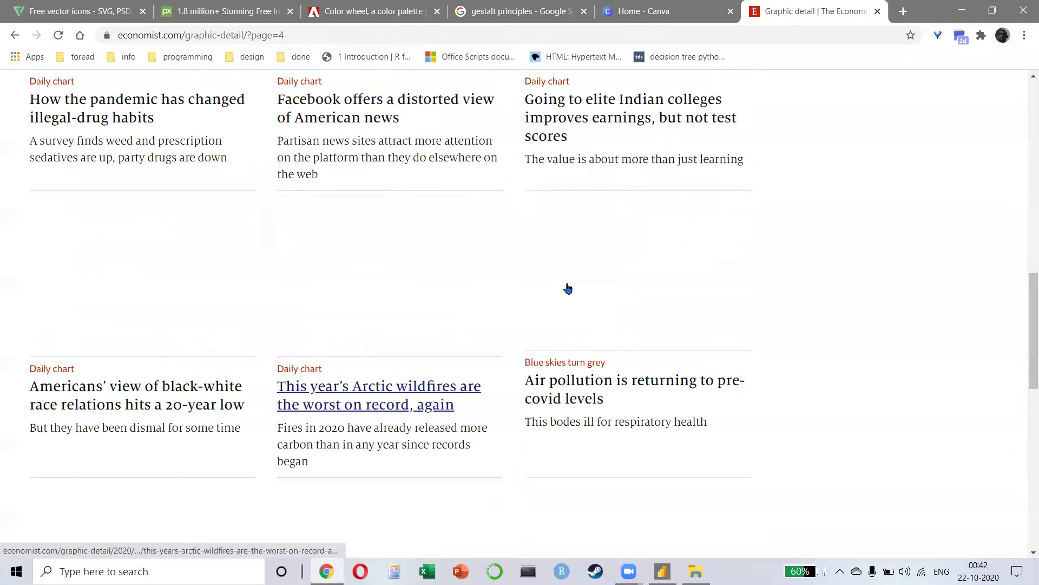
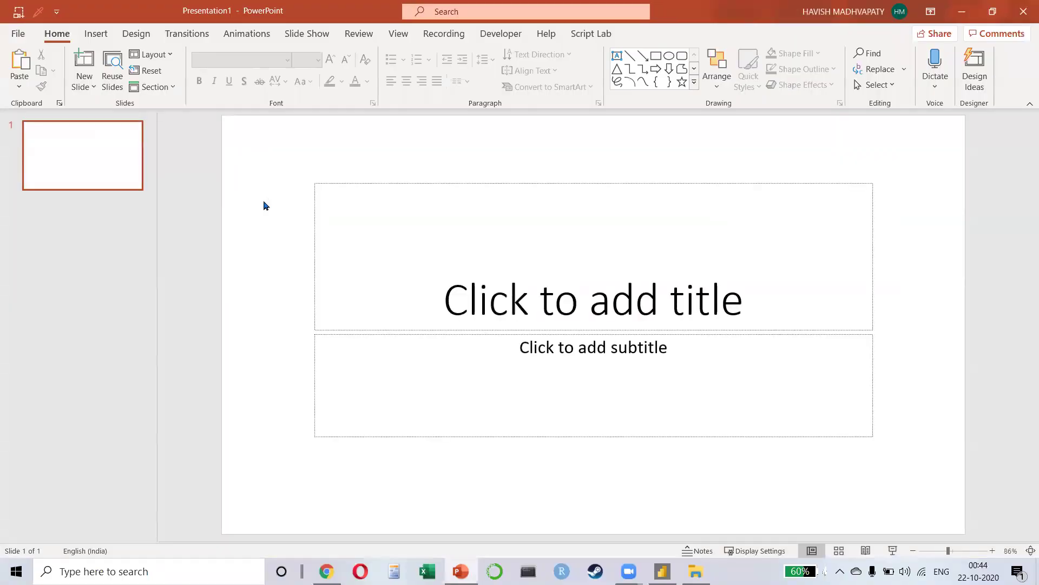
Step: Clear the slide's placeholders and paste the chart picture into the upper left
{"action": "key", "text": "Delete"}
{"action": "key", "text": "ctrl+v"}
{"action": "left_click_drag", "start_coordinate": [538, 327], "coordinate": [365, 261]}
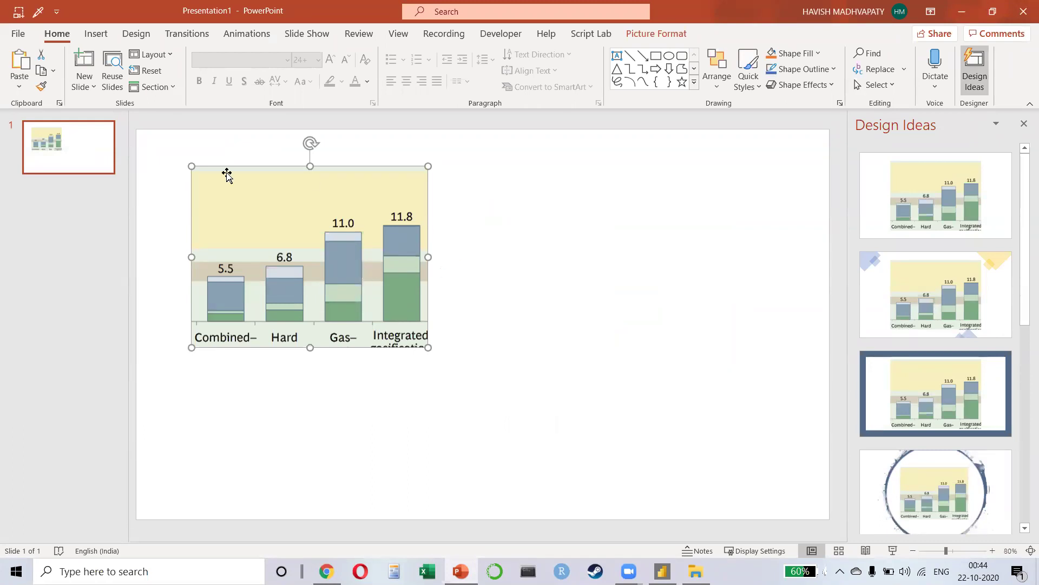
Step: Browse the Insert shapes gallery without drawing, then reselect the chart picture for Picture Format
{"action": "left_click", "coordinate": [97, 34]}
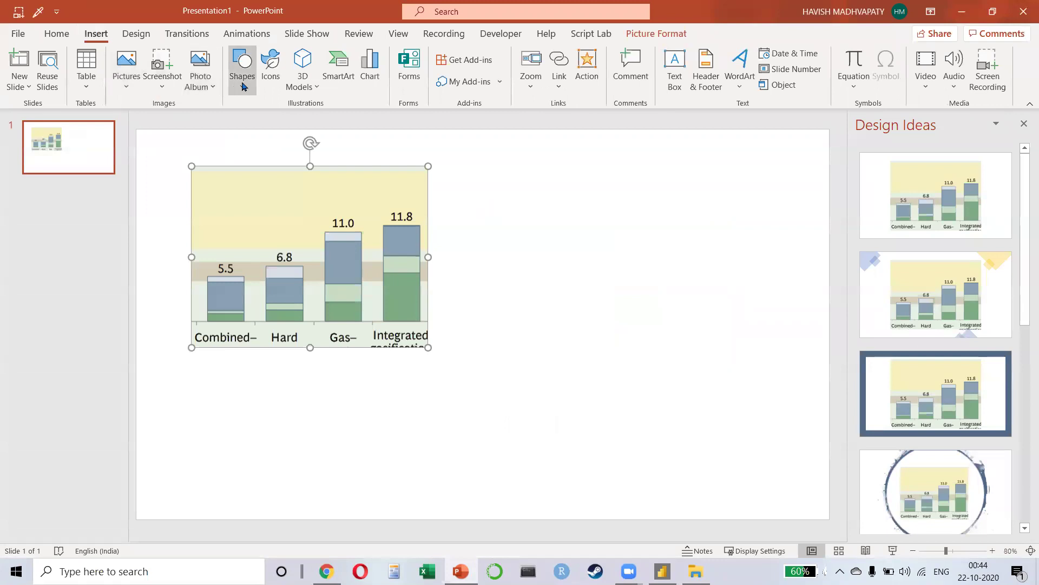
{"action": "left_click", "coordinate": [240, 65]}
{"action": "left_click", "coordinate": [277, 134]}
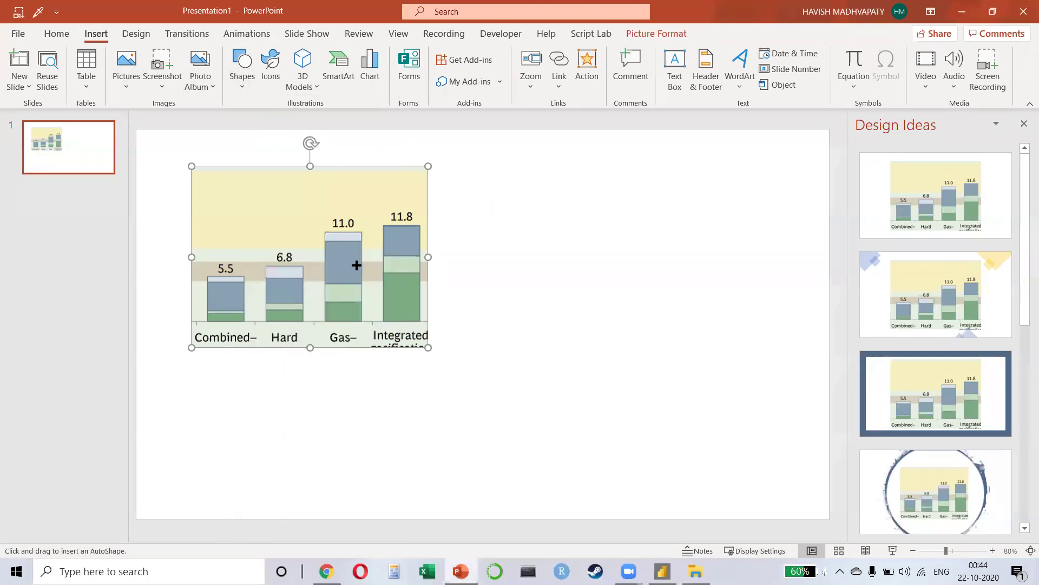
{"action": "key", "text": "Escape"}
{"action": "left_click", "coordinate": [353, 311]}
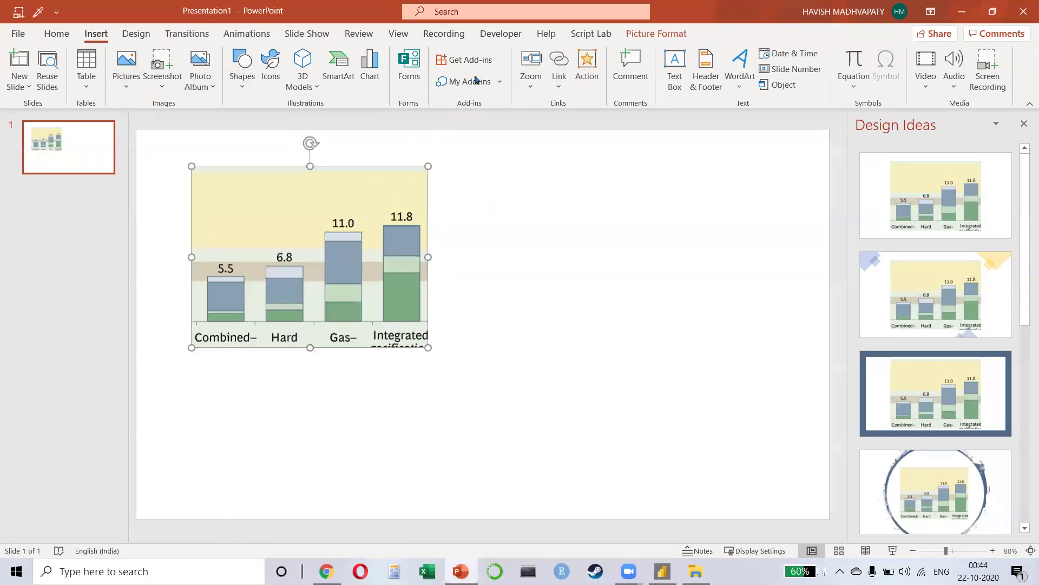
{"action": "left_click", "coordinate": [644, 34]}
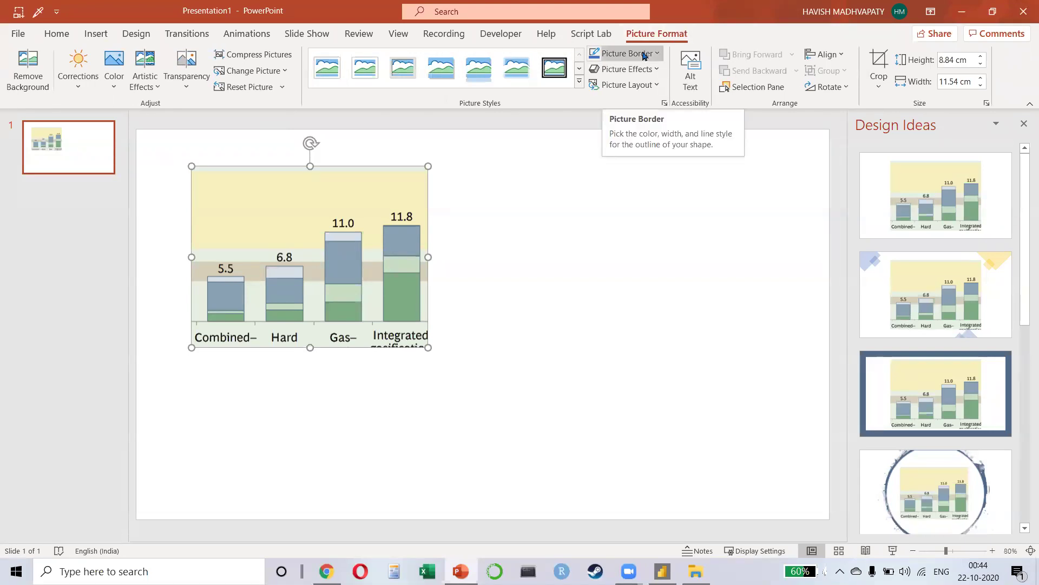
Step: Eyedropper the 11.8 bar's blue-grey fill and read its hex code 88A2B3
{"action": "left_click", "coordinate": [645, 54]}
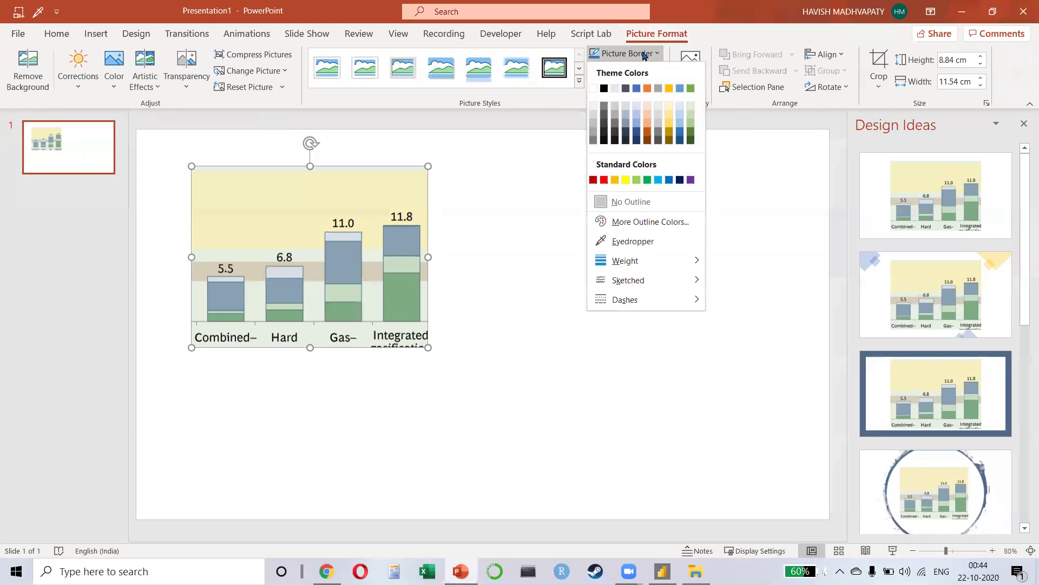
{"action": "left_click", "coordinate": [616, 241]}
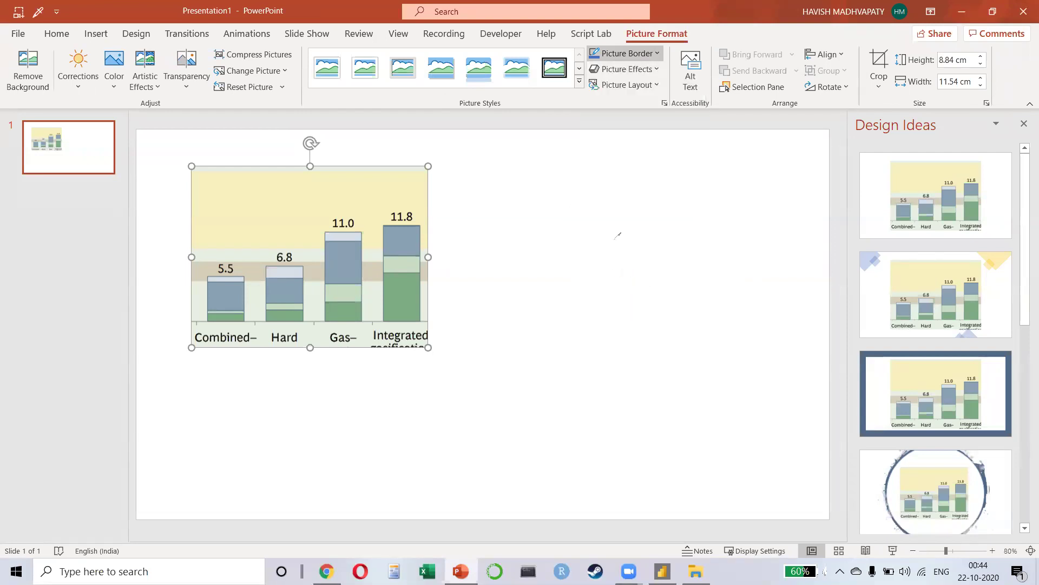
{"action": "left_click", "coordinate": [410, 245]}
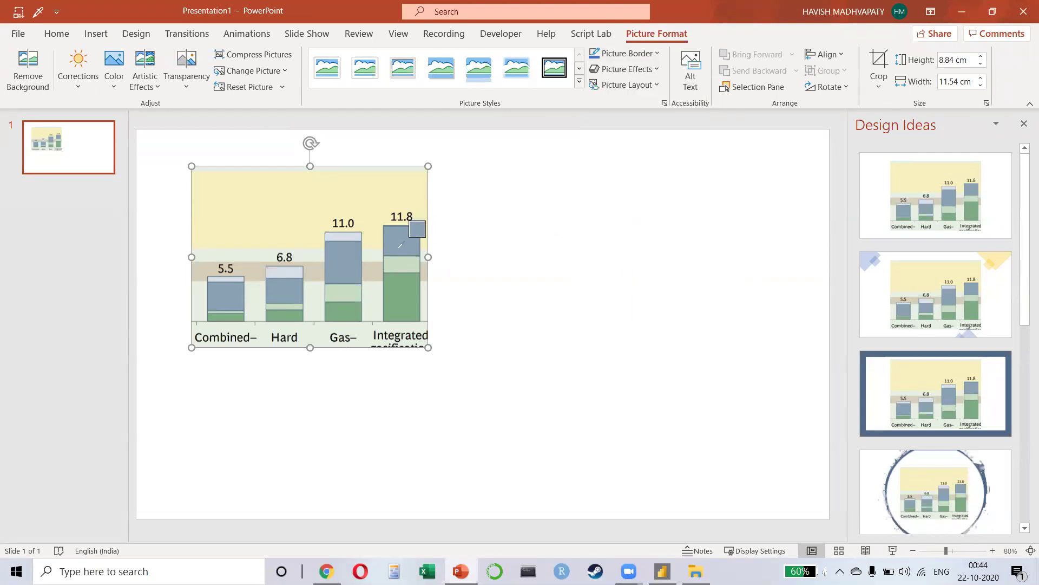
{"action": "left_click", "coordinate": [622, 53]}
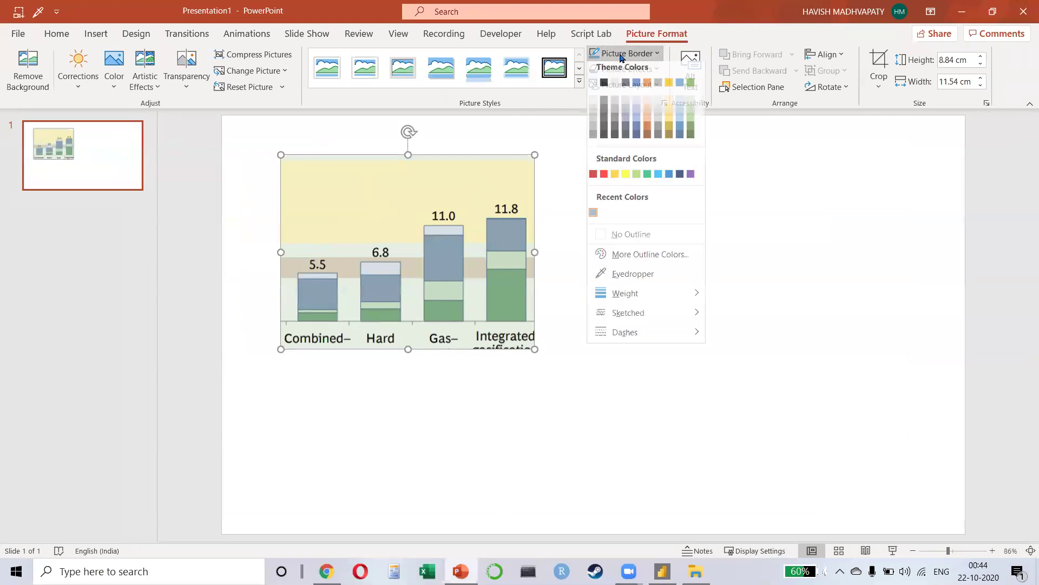
{"action": "left_click", "coordinate": [615, 261]}
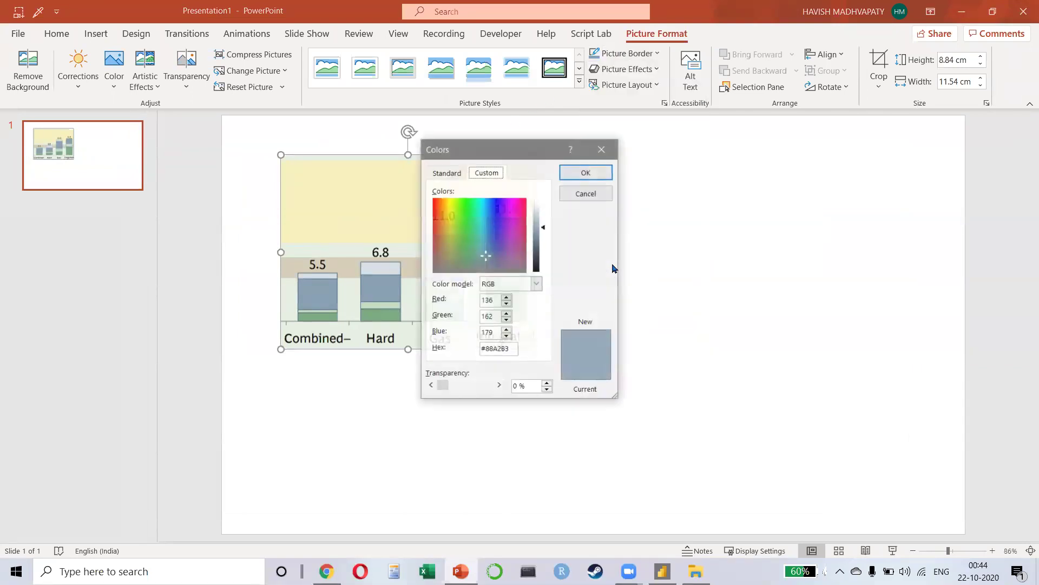
{"action": "double_click", "coordinate": [500, 350]}
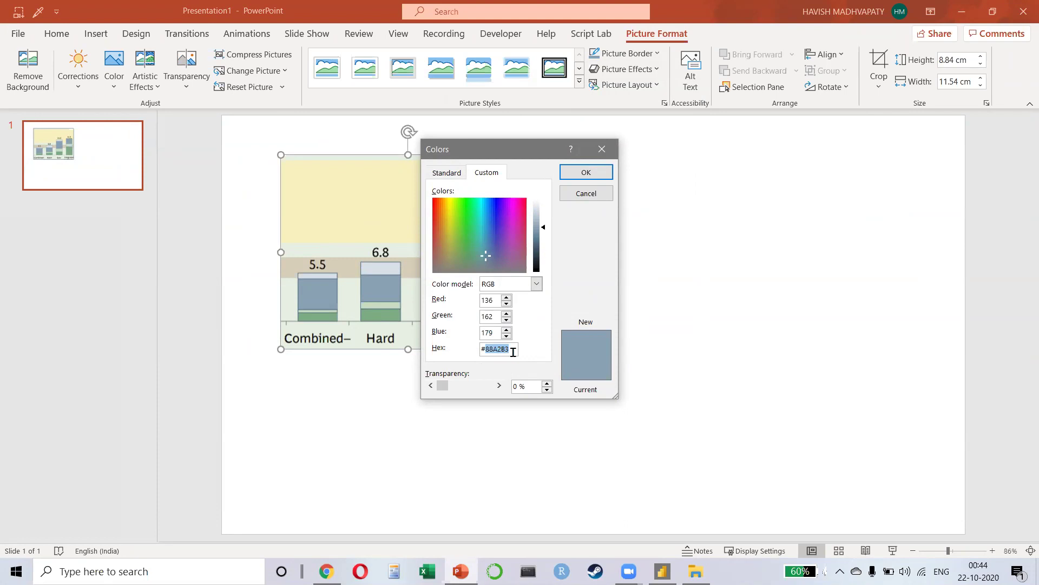
{"action": "key", "text": "Escape"}
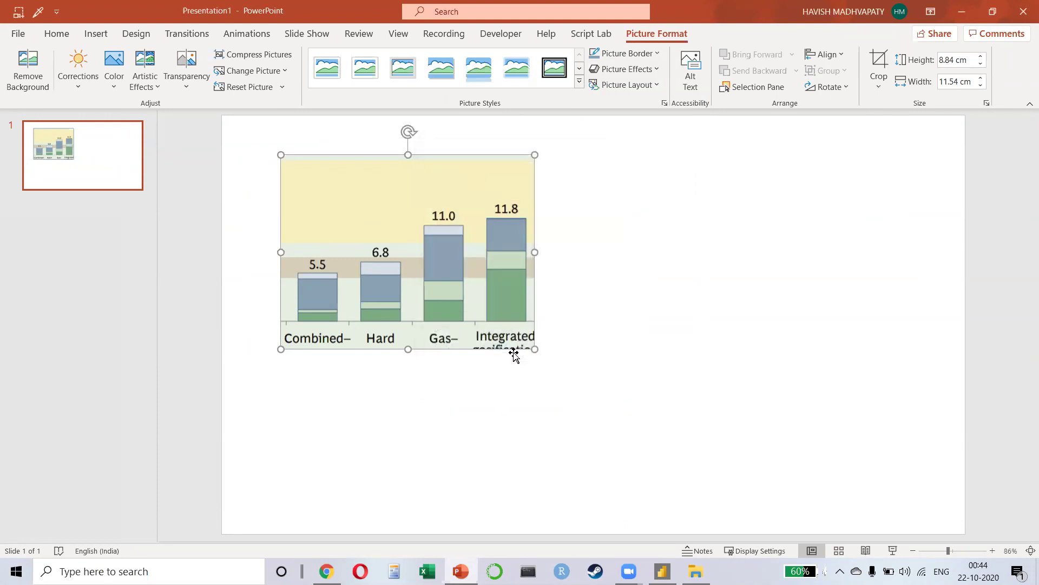
Step: Save the chart picture to the Desktop as Picture1 and close the presentation without saving
{"action": "right_click", "coordinate": [403, 200]}
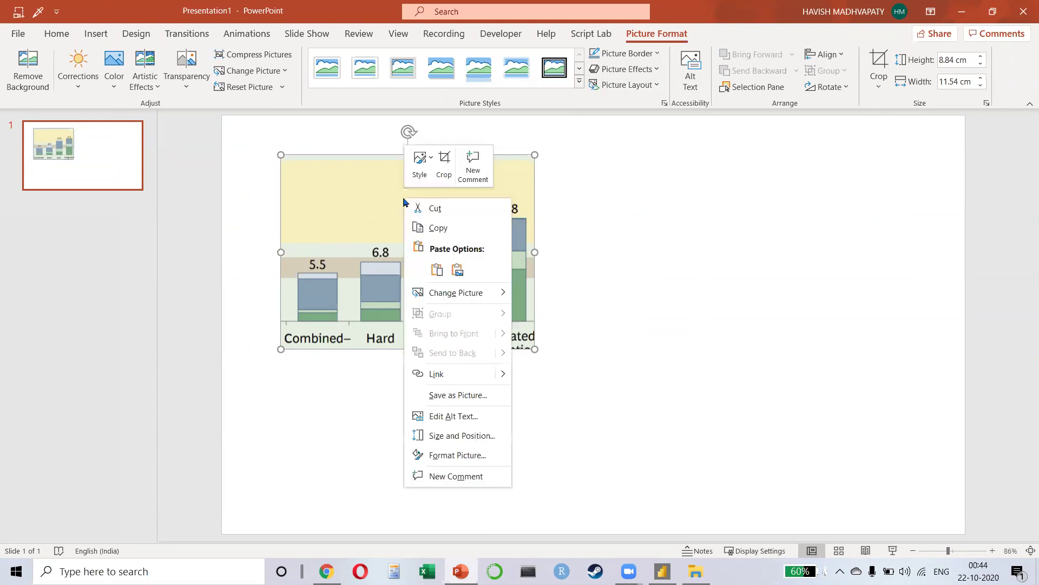
{"action": "left_click", "coordinate": [453, 396]}
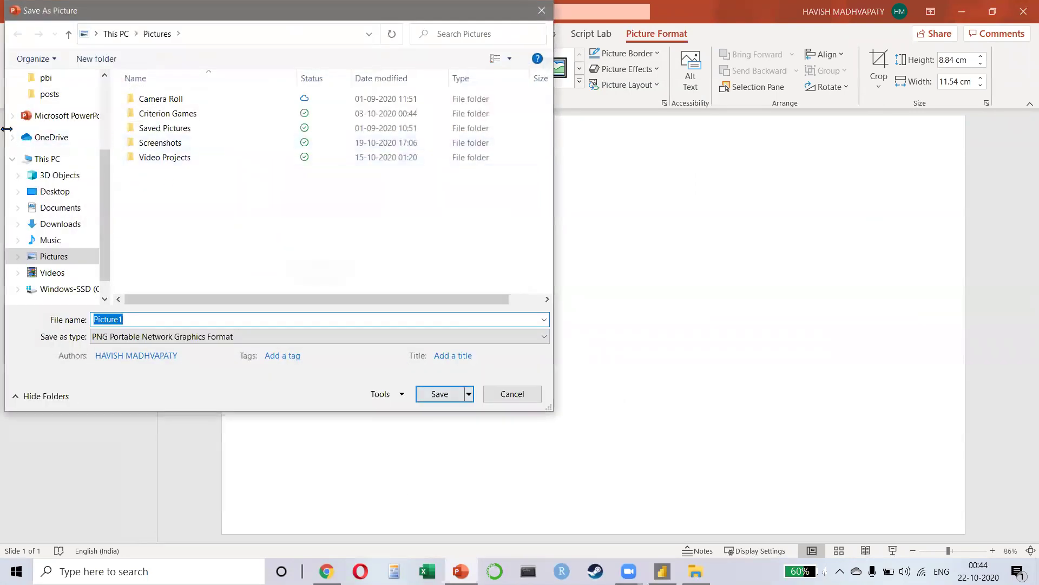
{"action": "scroll", "coordinate": [80, 107], "scroll_direction": "up", "scroll_amount": 1}
{"action": "scroll", "coordinate": [80, 106], "scroll_direction": "up", "scroll_amount": 3}
{"action": "left_click", "coordinate": [79, 105]}
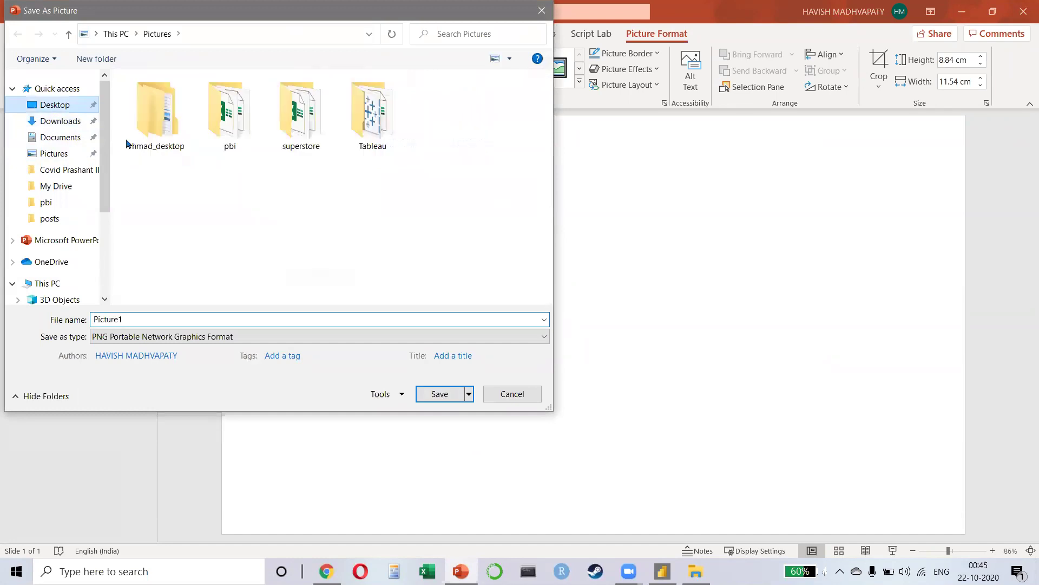
{"action": "left_click", "coordinate": [436, 394]}
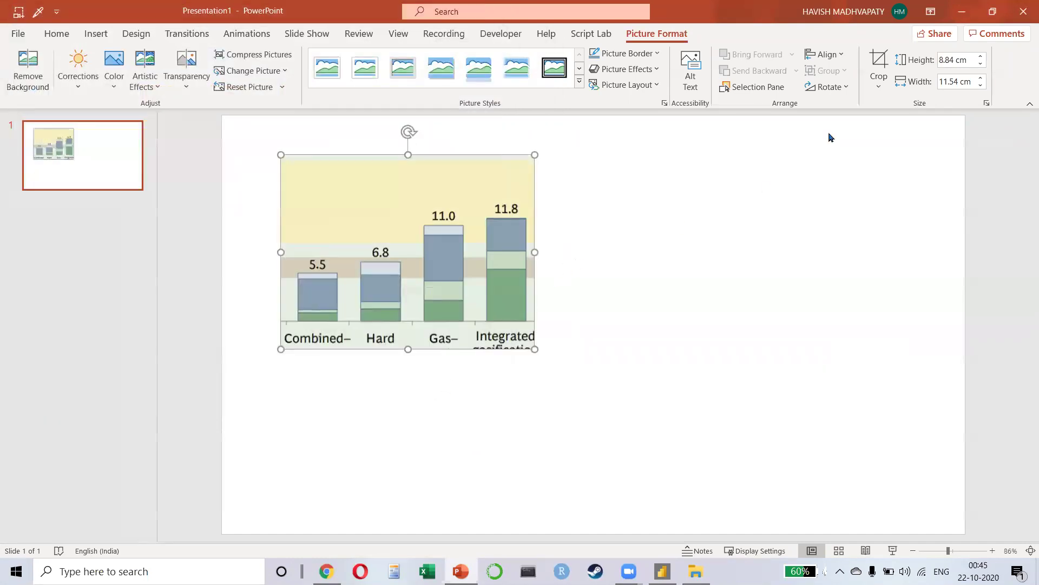
{"action": "left_click", "coordinate": [1023, 11]}
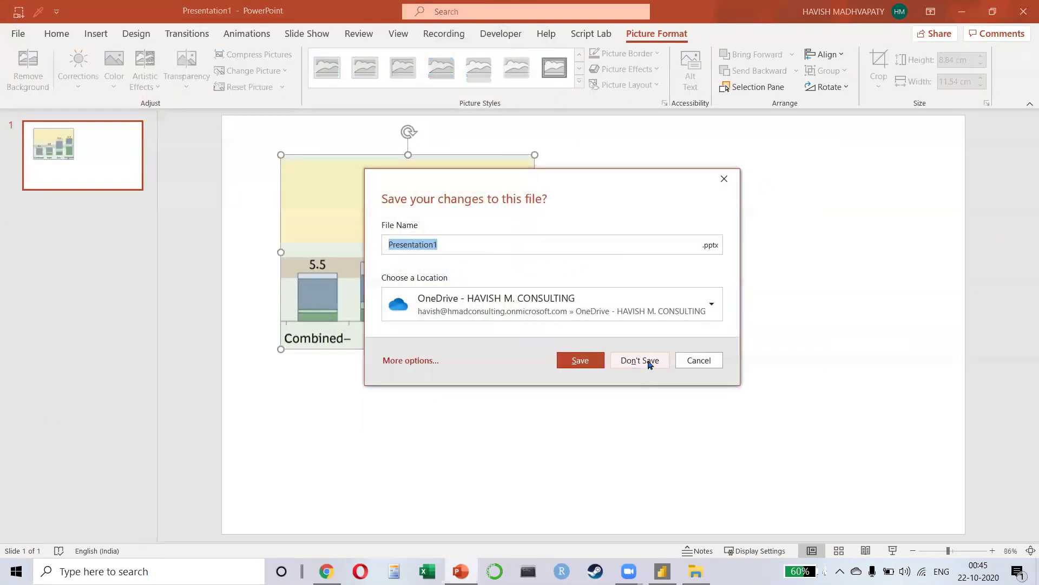
{"action": "left_click", "coordinate": [649, 361]}
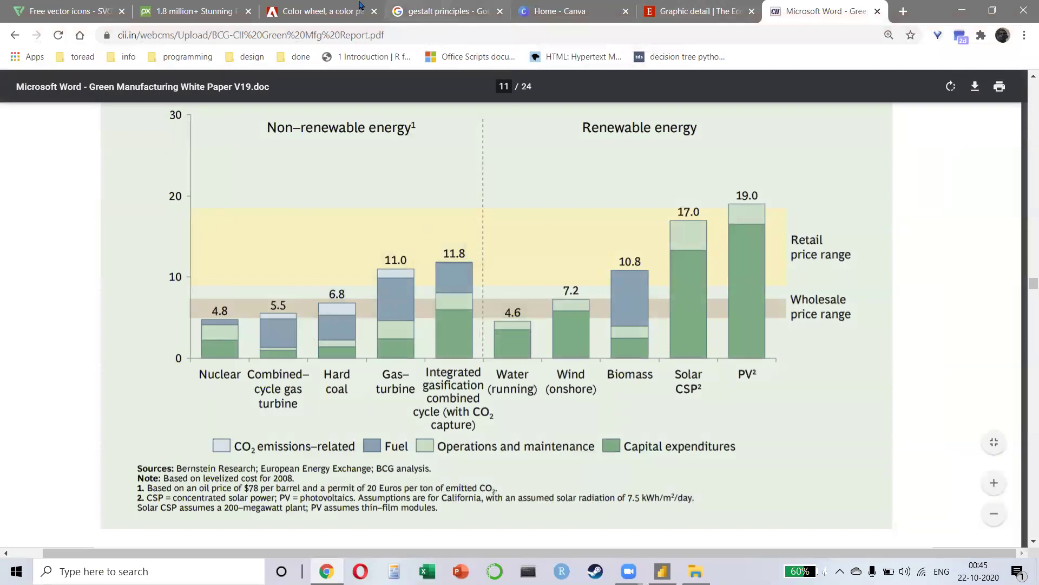
Step: In Adobe Color's Extract Theme, load the Picture1 image from the Desktop
{"action": "left_click", "coordinate": [380, 6]}
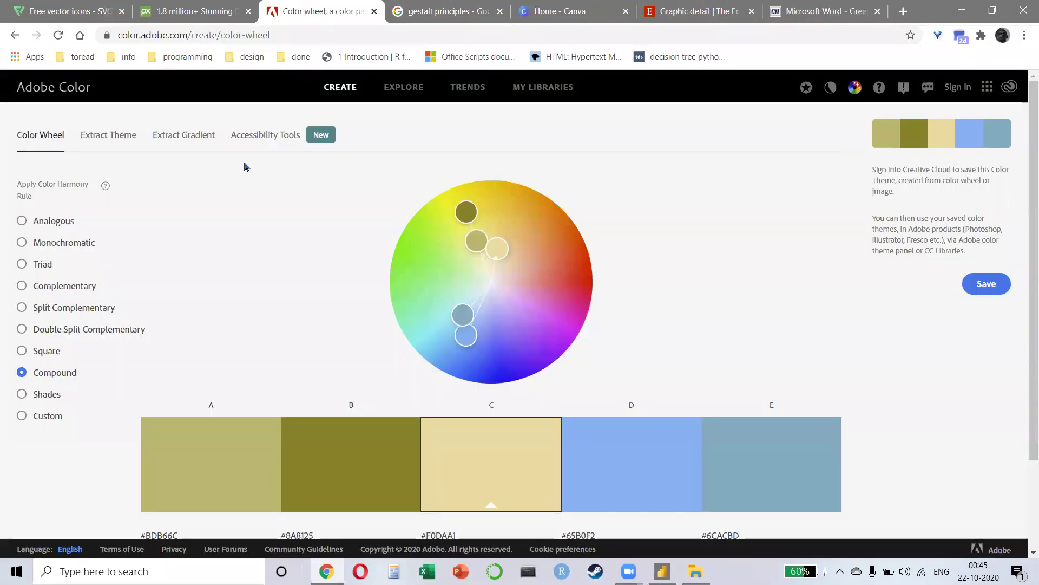
{"action": "scroll", "coordinate": [595, 326], "scroll_direction": "down", "scroll_amount": 2}
{"action": "scroll", "coordinate": [594, 326], "scroll_direction": "up", "scroll_amount": 2}
{"action": "left_click", "coordinate": [100, 139]}
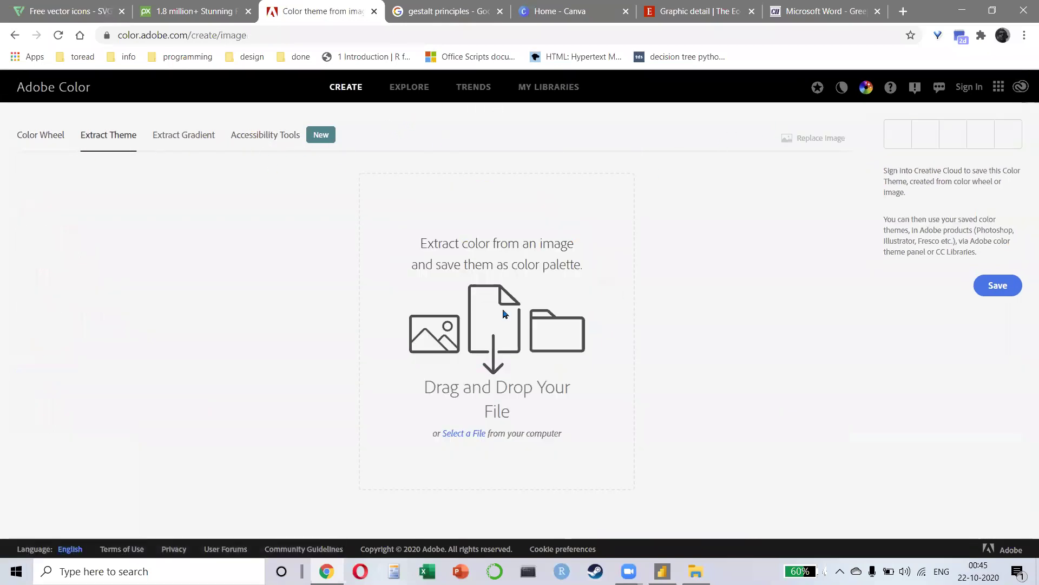
{"action": "left_click", "coordinate": [461, 433]}
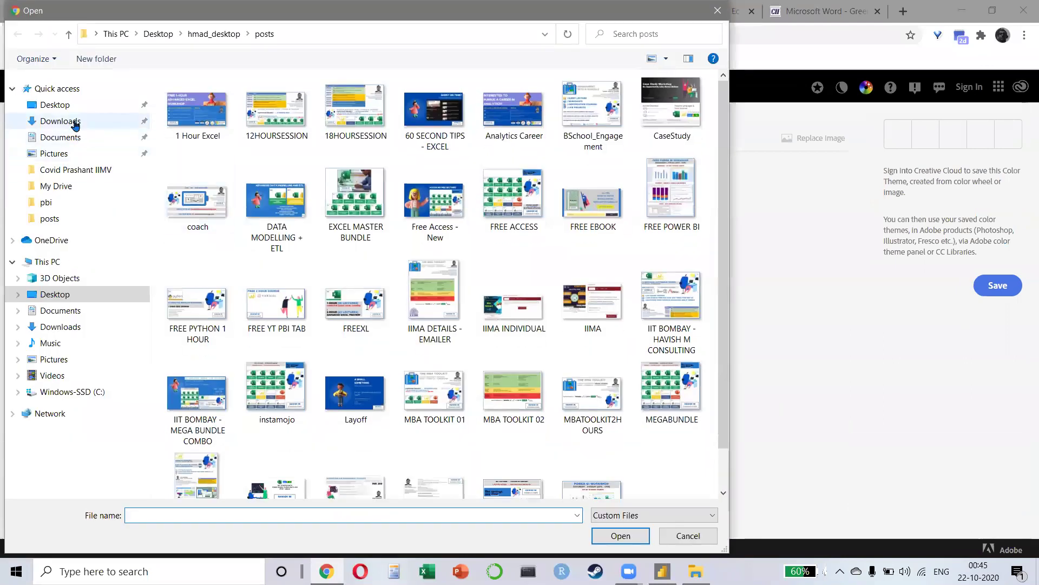
{"action": "left_click", "coordinate": [70, 106]}
{"action": "left_click", "coordinate": [684, 127]}
{"action": "double_click", "coordinate": [685, 126]}
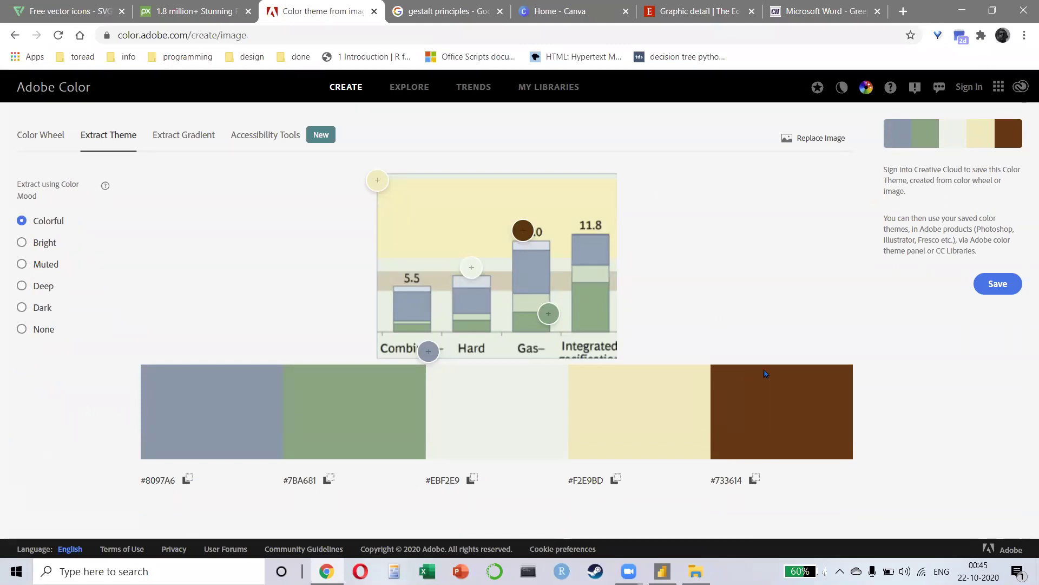
Step: Move the swatch pickers to sample pale yellow, beige and pale blue-grey from the chart
{"action": "mouse_move", "coordinate": [514, 233]}
{"action": "left_mouse_down"}
{"action": "mouse_move", "coordinate": [506, 223]}
{"action": "mouse_move", "coordinate": [517, 230]}
{"action": "mouse_move", "coordinate": [499, 232]}
{"action": "left_mouse_up"}
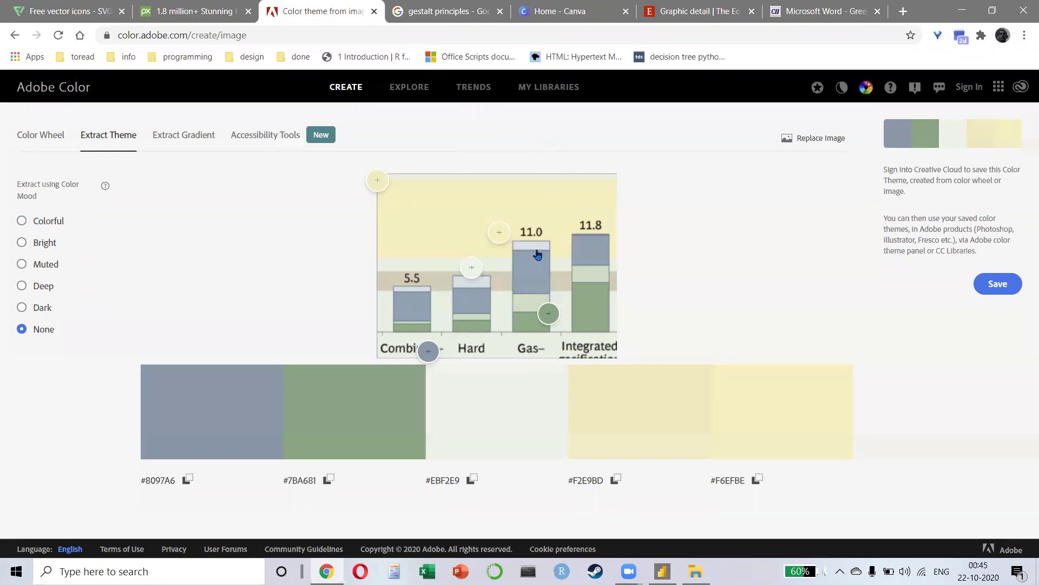
{"action": "left_click_drag", "start_coordinate": [473, 268], "coordinate": [502, 279]}
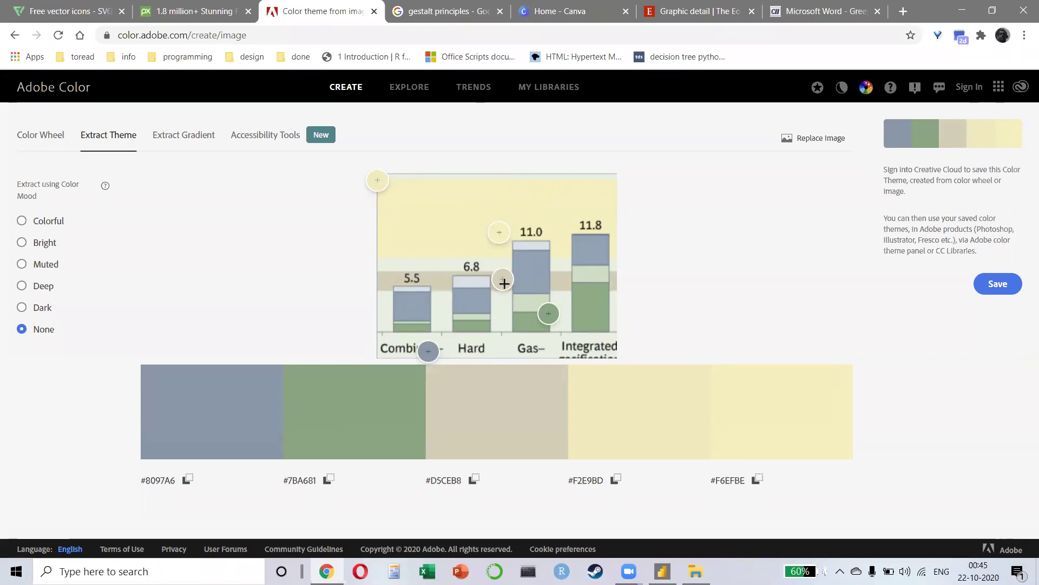
{"action": "left_click_drag", "start_coordinate": [429, 350], "coordinate": [471, 280]}
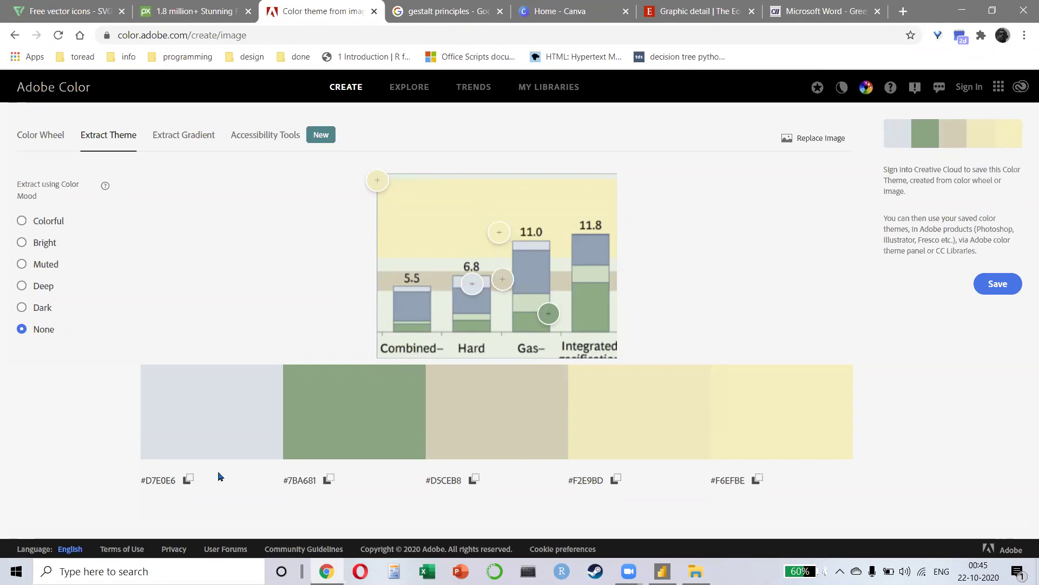
{"action": "key", "text": "alt+Tab"}
{"action": "key", "text": "alt+Tab"}
{"action": "key", "text": "alt+Tab"}
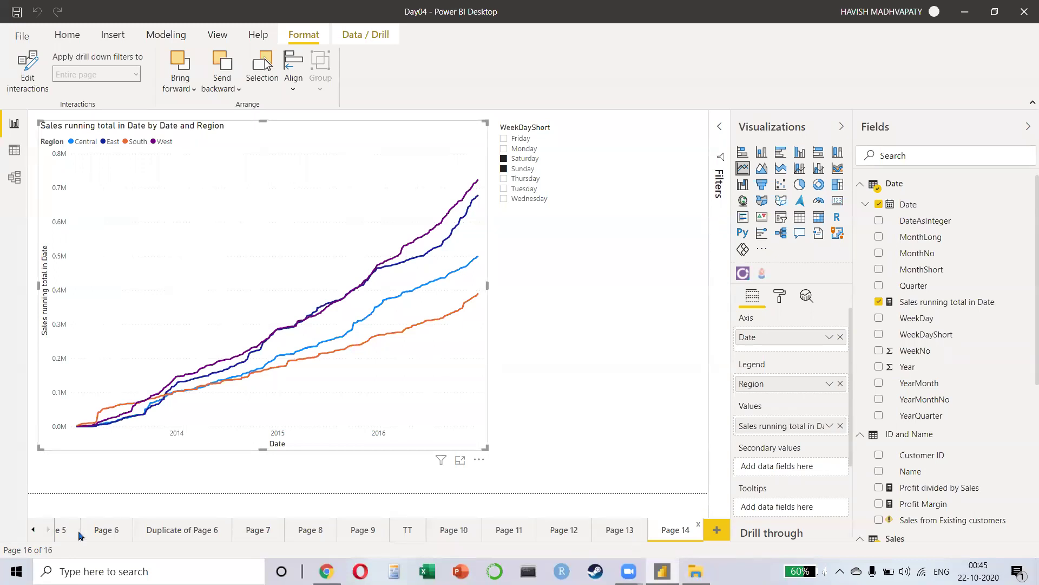
Step: On new Page 15, add an enlarged stacked column chart of Sales by Segment split by Region
{"action": "left_click", "coordinate": [716, 529]}
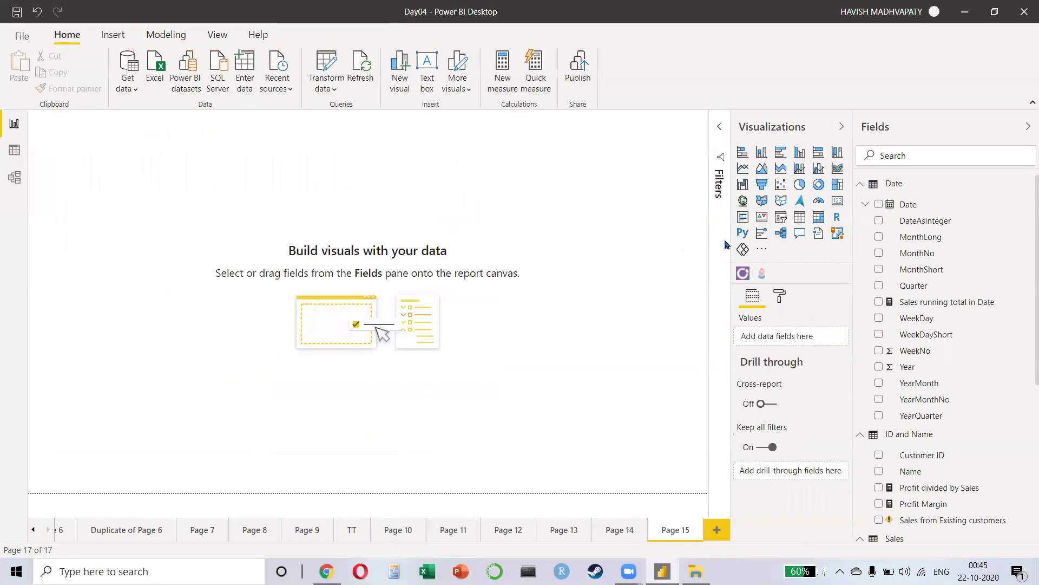
{"action": "left_click", "coordinate": [762, 151]}
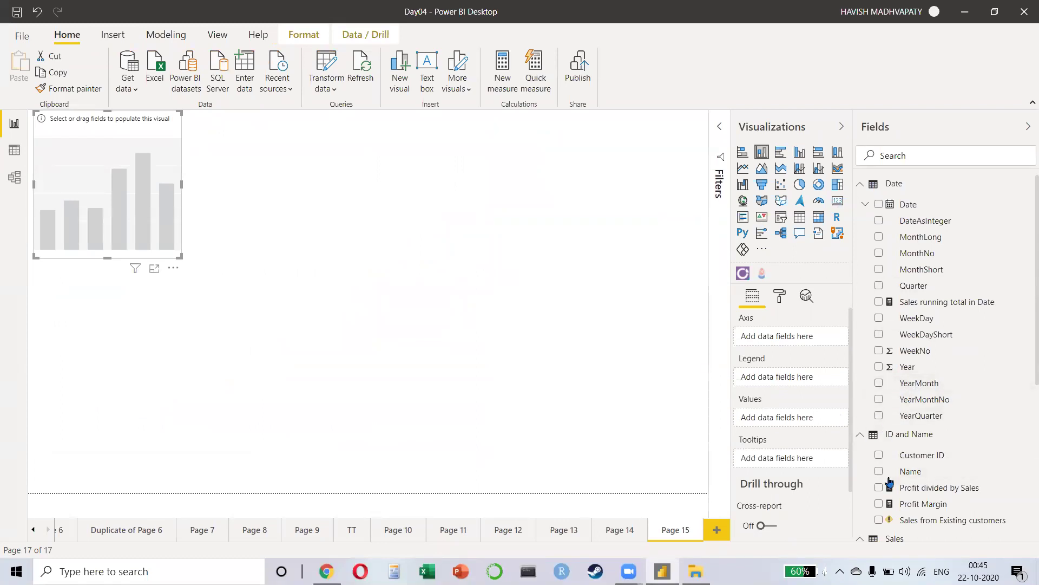
{"action": "scroll", "coordinate": [884, 396], "scroll_direction": "down", "scroll_amount": 5}
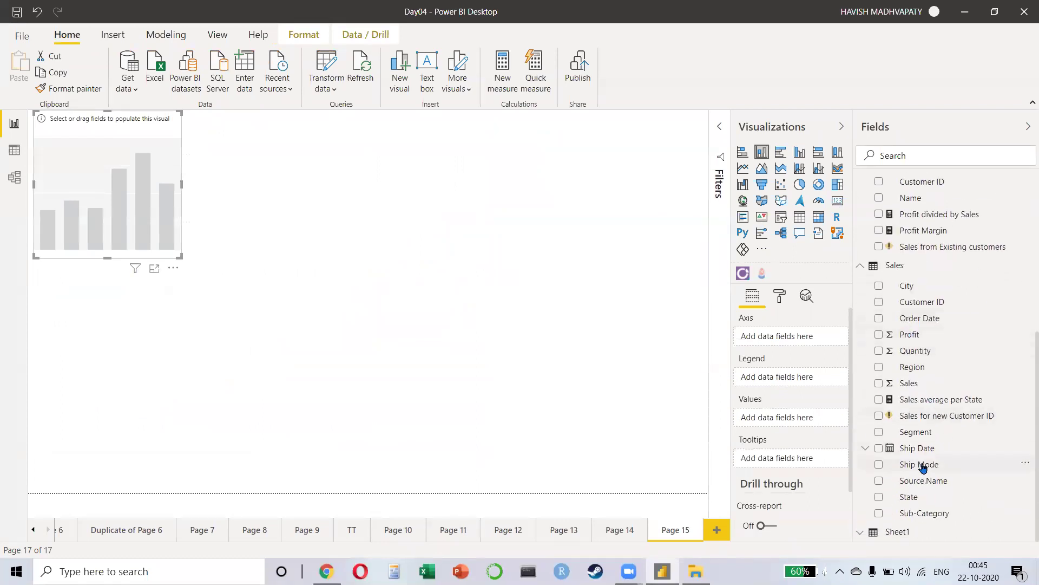
{"action": "left_click", "coordinate": [878, 431]}
{"action": "left_click", "coordinate": [878, 367]}
{"action": "left_click", "coordinate": [877, 383]}
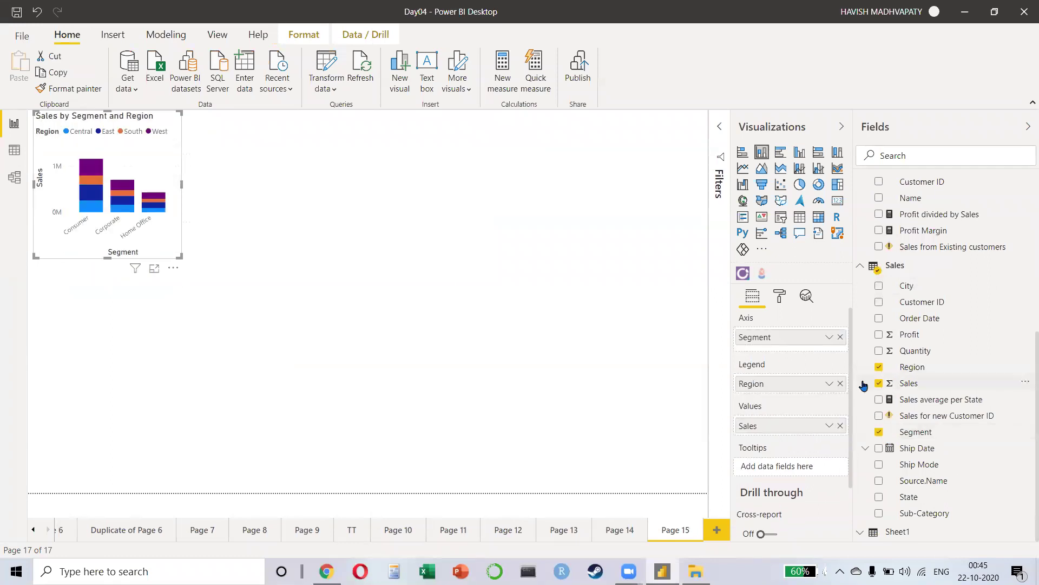
{"action": "left_click_drag", "start_coordinate": [180, 252], "coordinate": [462, 403]}
{"action": "left_click_drag", "start_coordinate": [389, 262], "coordinate": [403, 301]}
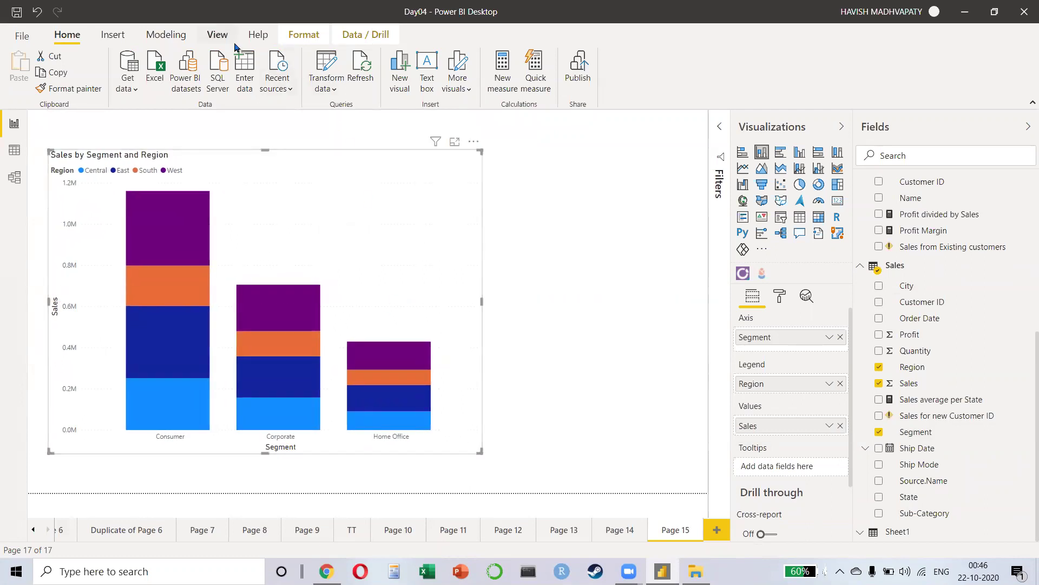
{"action": "left_click", "coordinate": [218, 35]}
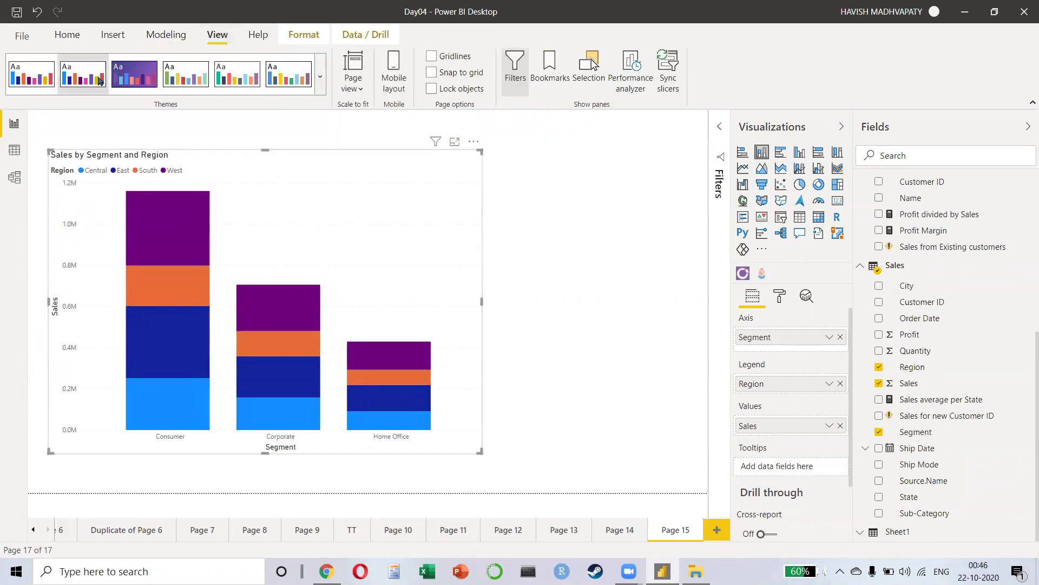
Step: Try several report themes, including a dark one and High contrast, then restore Default
{"action": "left_click", "coordinate": [320, 77]}
{"action": "left_click", "coordinate": [237, 187]}
{"action": "left_click", "coordinate": [319, 80]}
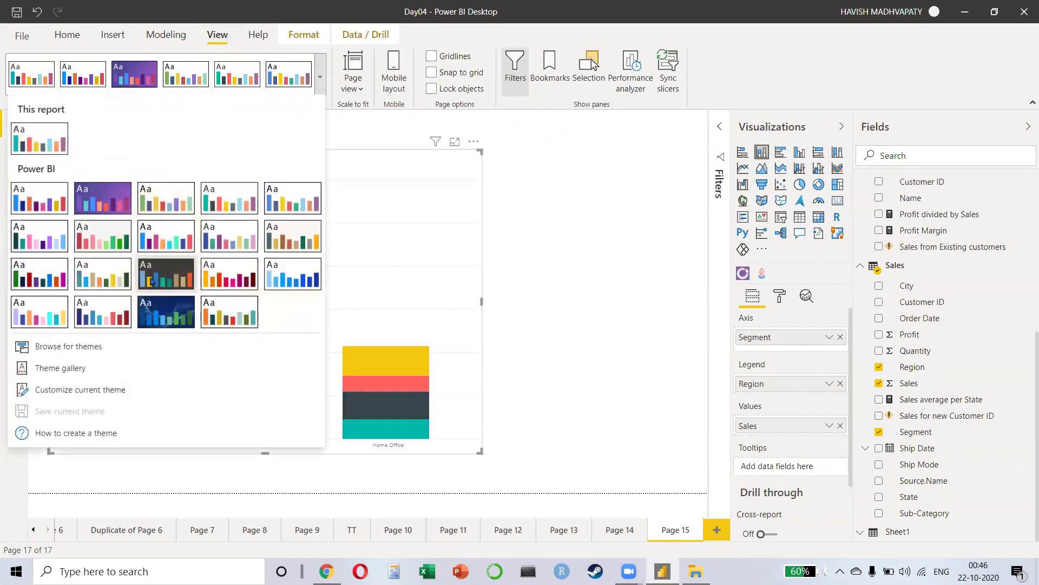
{"action": "left_click", "coordinate": [160, 279]}
{"action": "left_click", "coordinate": [319, 79]}
{"action": "left_click", "coordinate": [32, 252]}
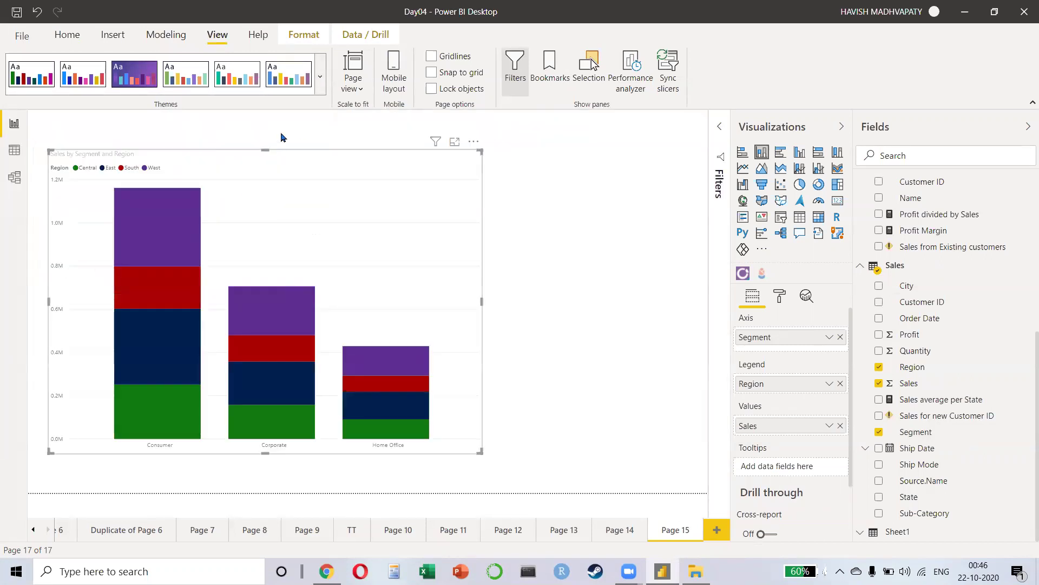
{"action": "left_click", "coordinate": [320, 79]}
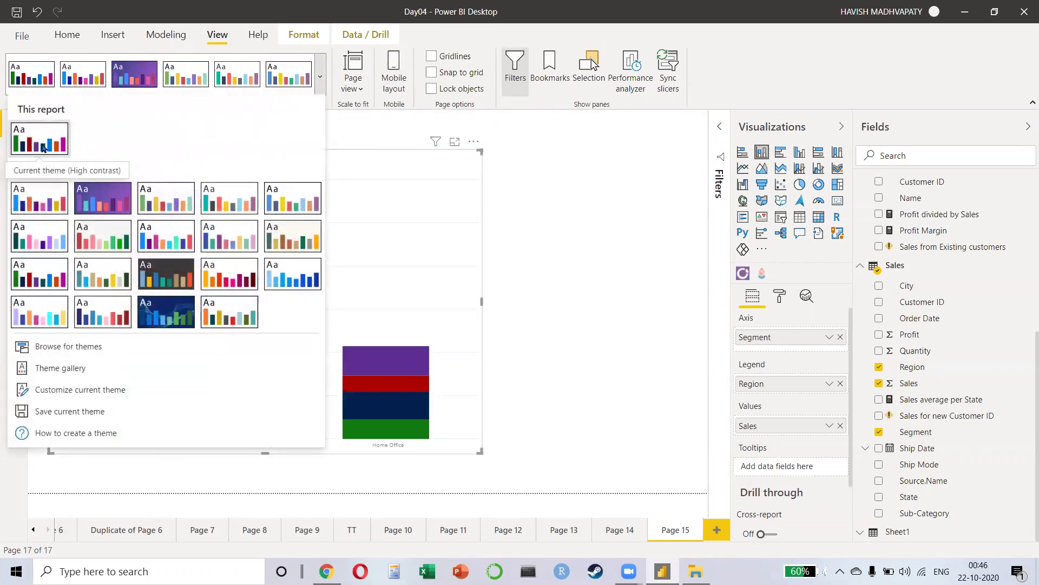
{"action": "left_click", "coordinate": [49, 201]}
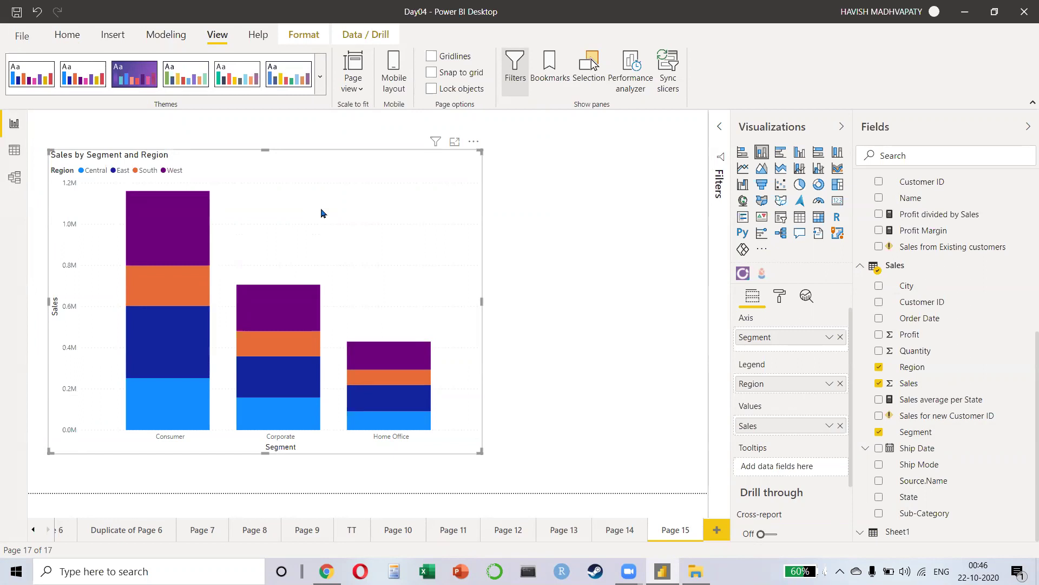
Step: Nudge the chart right and expand the per-region Data colors in the Format pane
{"action": "left_click_drag", "start_coordinate": [323, 212], "coordinate": [329, 212]}
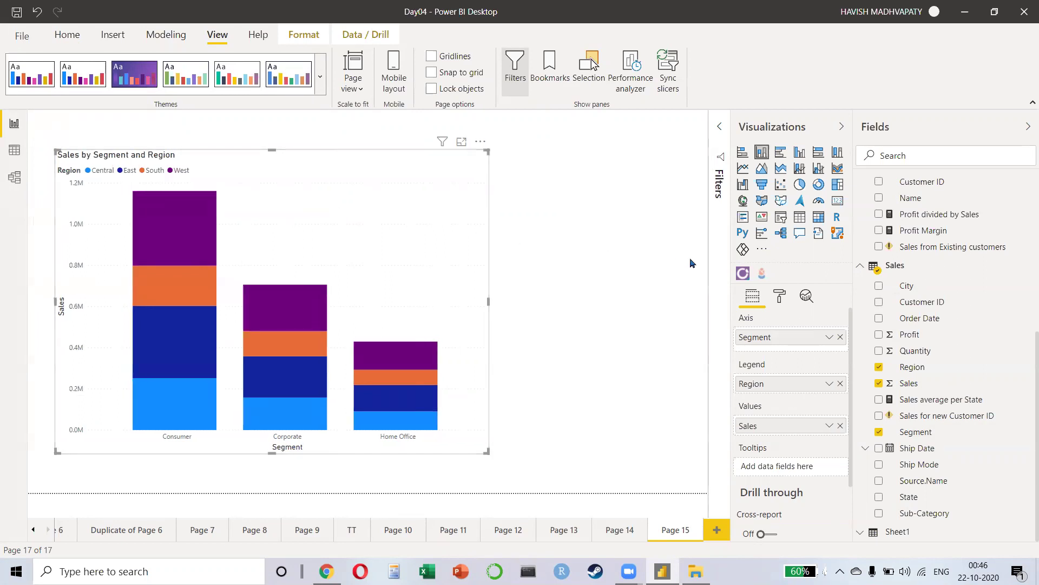
{"action": "left_click", "coordinate": [779, 298]}
{"action": "scroll", "coordinate": [787, 346], "scroll_direction": "down", "scroll_amount": 3}
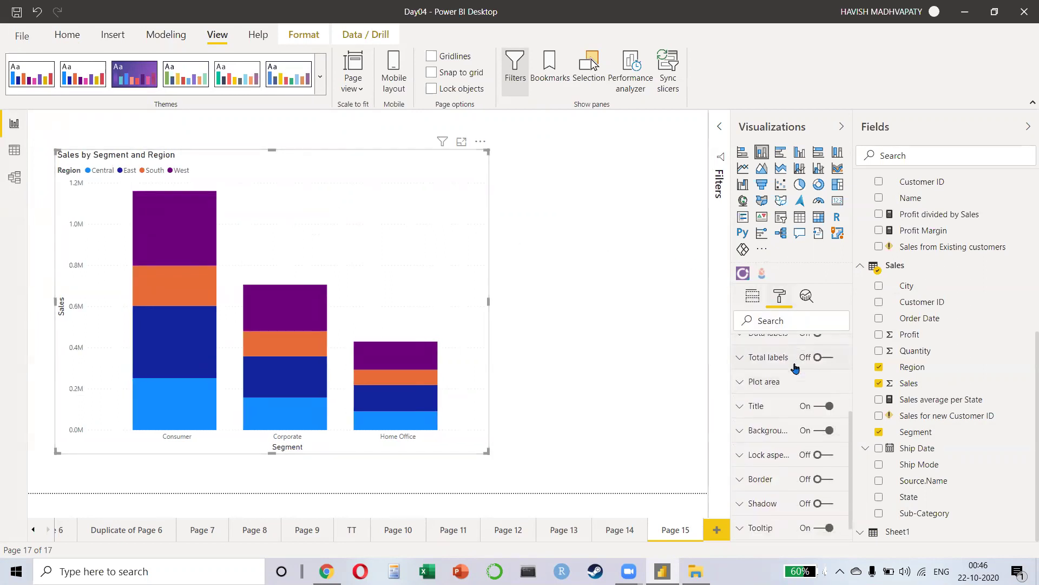
{"action": "left_click", "coordinate": [778, 379]}
{"action": "scroll", "coordinate": [770, 389], "scroll_direction": "down", "scroll_amount": 3}
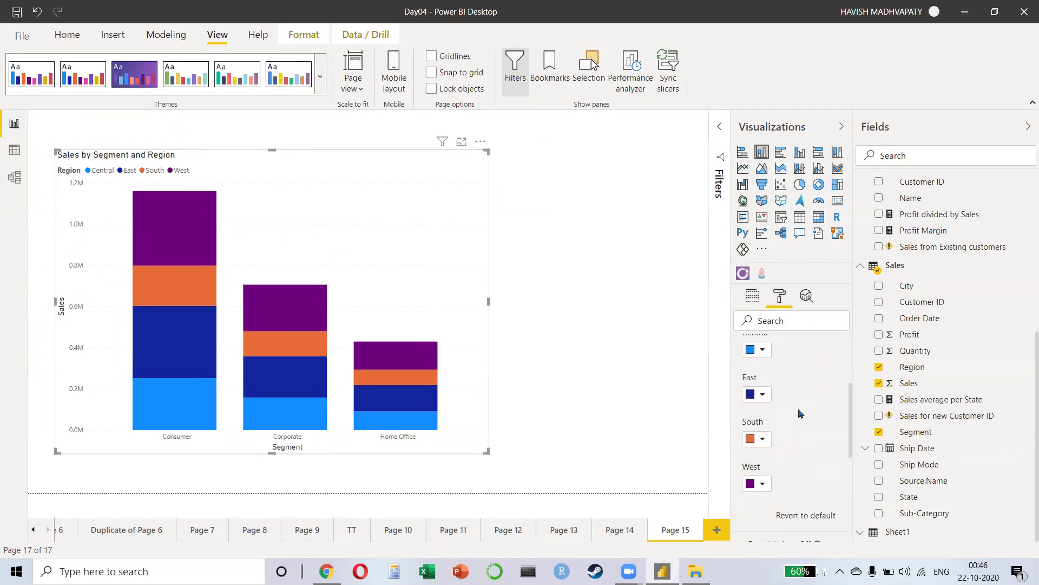
{"action": "scroll", "coordinate": [776, 386], "scroll_direction": "up", "scroll_amount": 1}
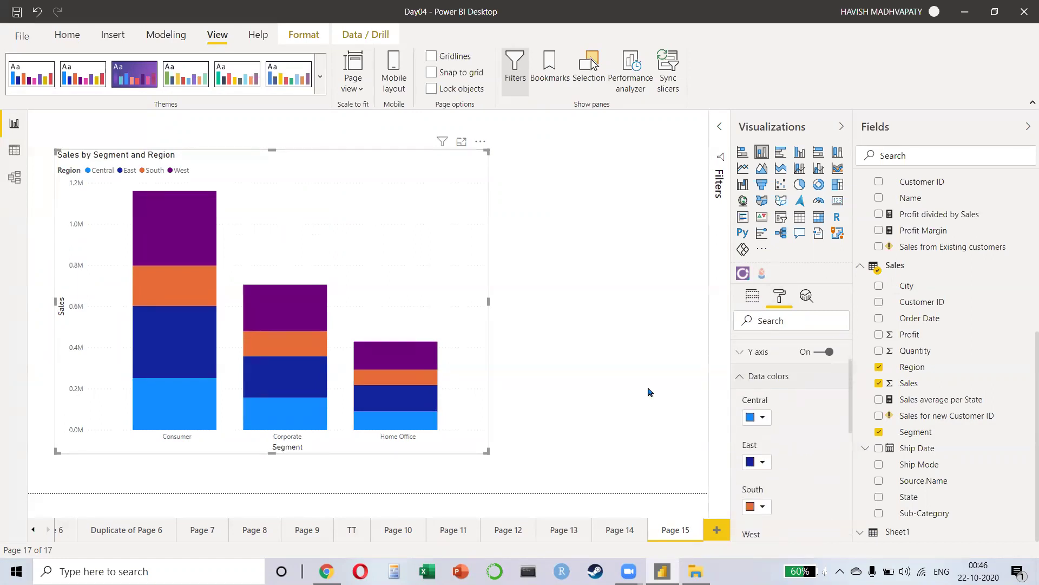
{"action": "scroll", "coordinate": [757, 403], "scroll_direction": "down", "scroll_amount": 1}
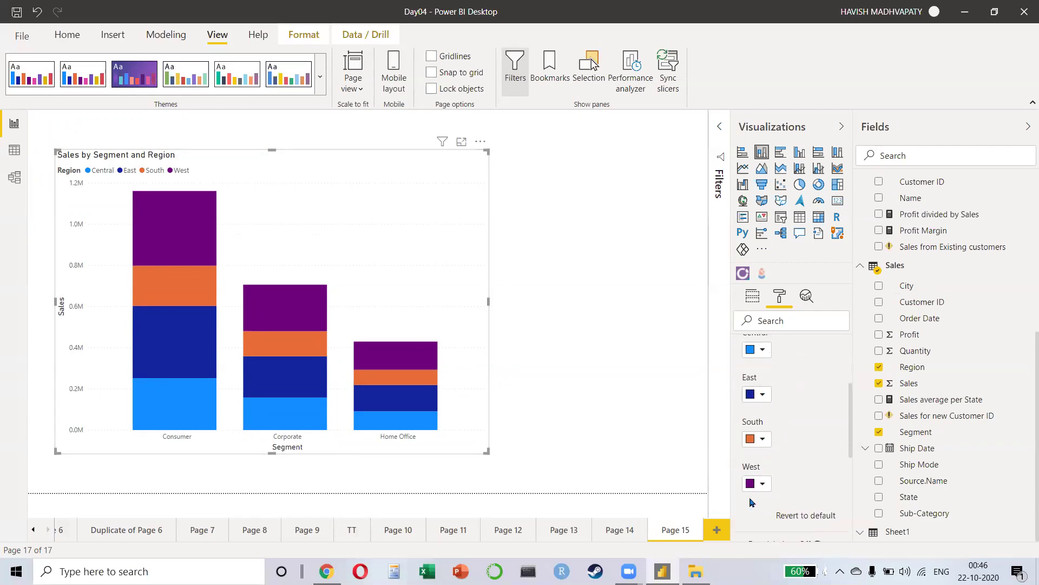
{"action": "key", "text": "alt+Tab"}
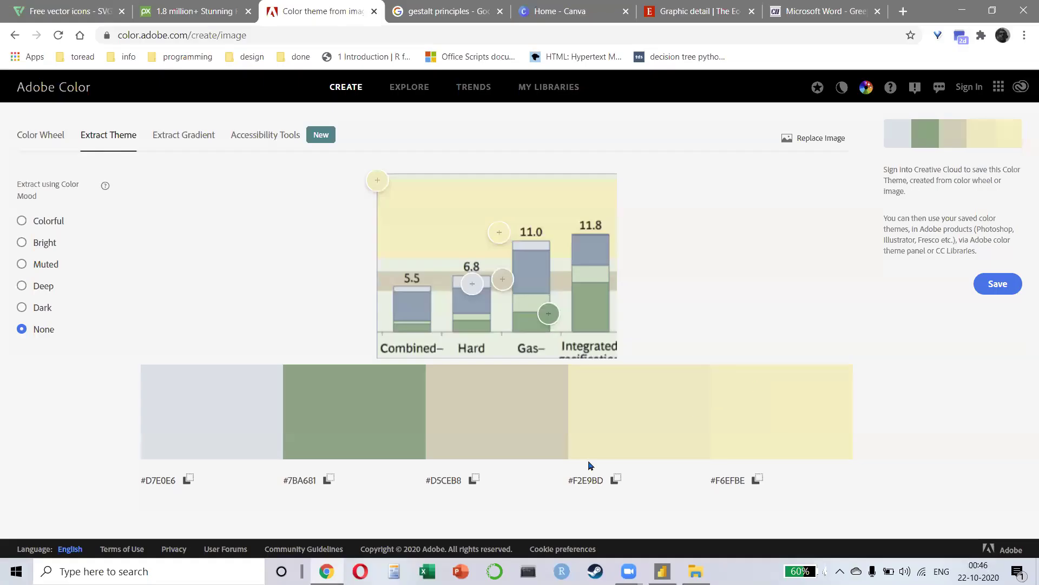
Step: Paste the copied D7E0E6 code as the Central series' custom colour
{"action": "left_click", "coordinate": [169, 476]}
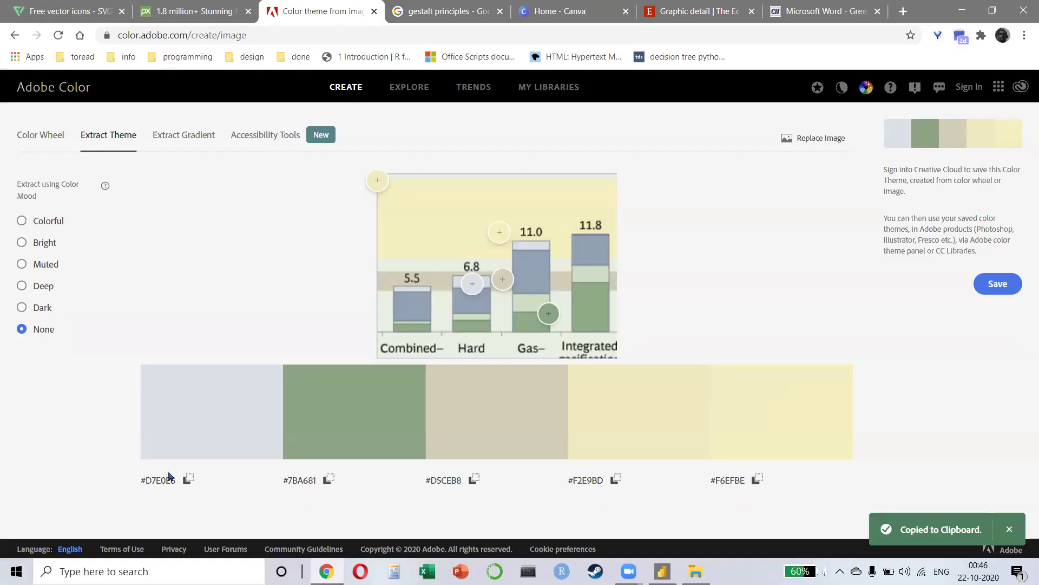
{"action": "key", "text": "alt+Tab"}
{"action": "left_click", "coordinate": [767, 351]}
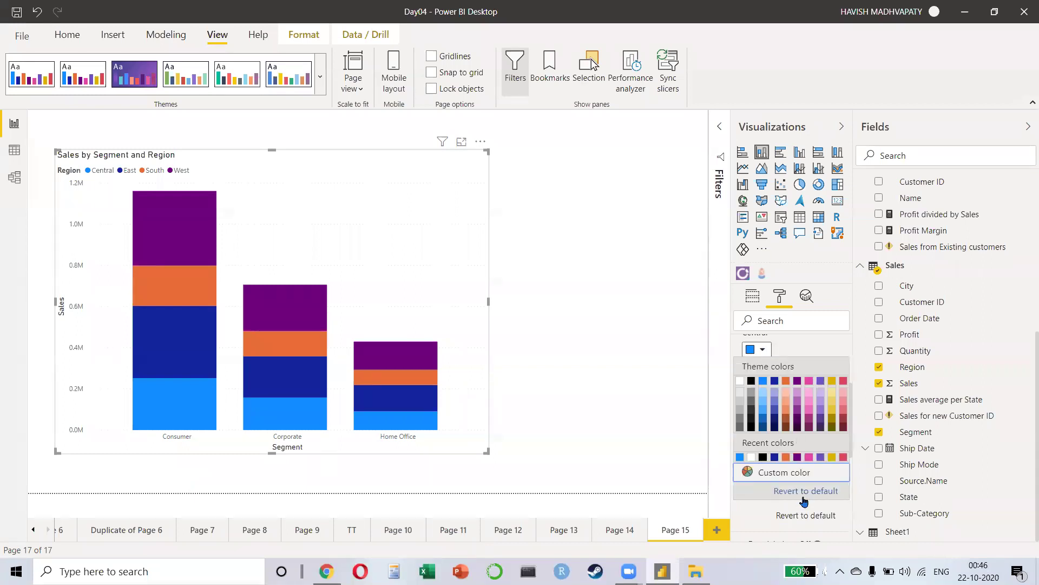
{"action": "left_click", "coordinate": [785, 472]}
{"action": "double_click", "coordinate": [769, 487]}
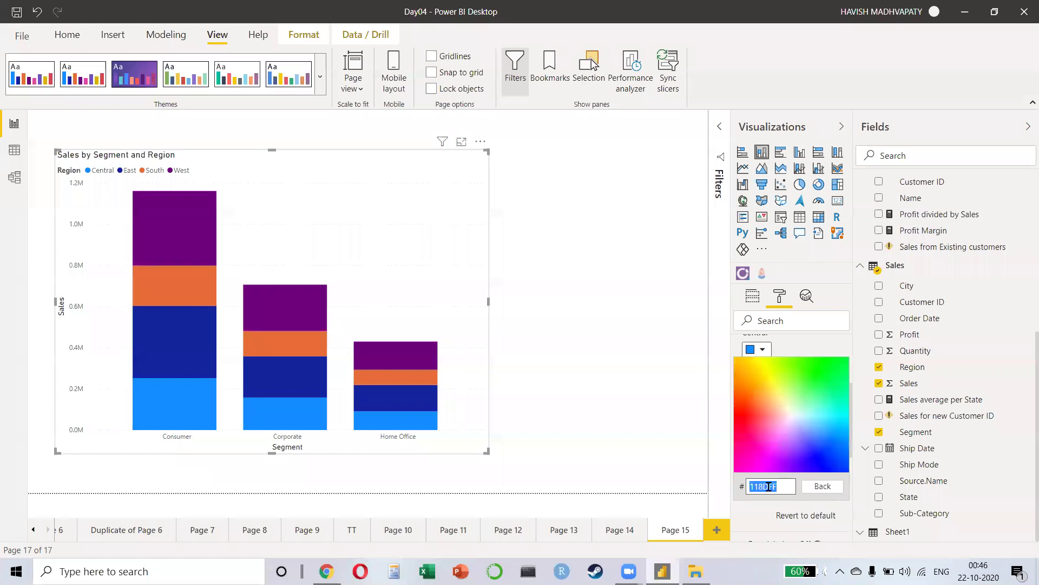
{"action": "key", "text": "ctrl+v"}
{"action": "key", "text": "Home"}
{"action": "key", "text": "Delete"}
{"action": "left_click", "coordinate": [627, 415]}
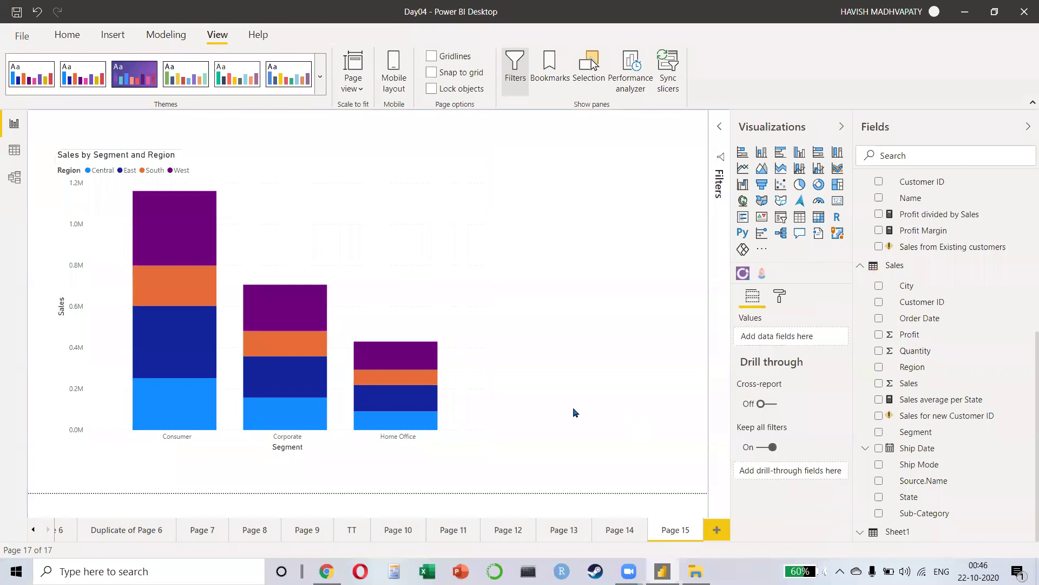
Step: Re-enter Central's custom hex as D7E0E6, checking the full code against Adobe Color
{"action": "left_click", "coordinate": [316, 227]}
{"action": "left_click", "coordinate": [781, 303]}
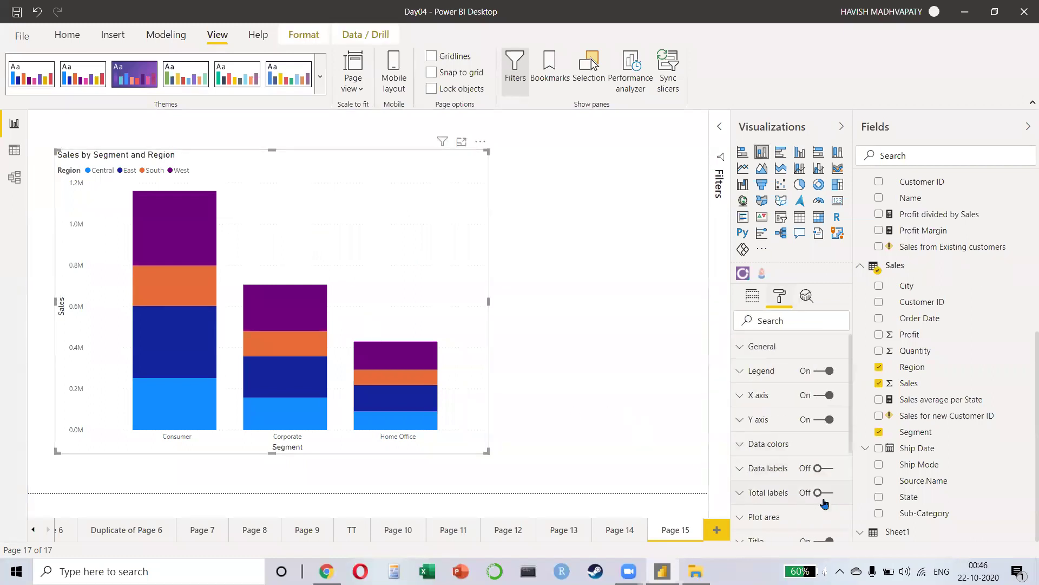
{"action": "left_click", "coordinate": [787, 445]}
{"action": "scroll", "coordinate": [771, 469], "scroll_direction": "down", "scroll_amount": 1}
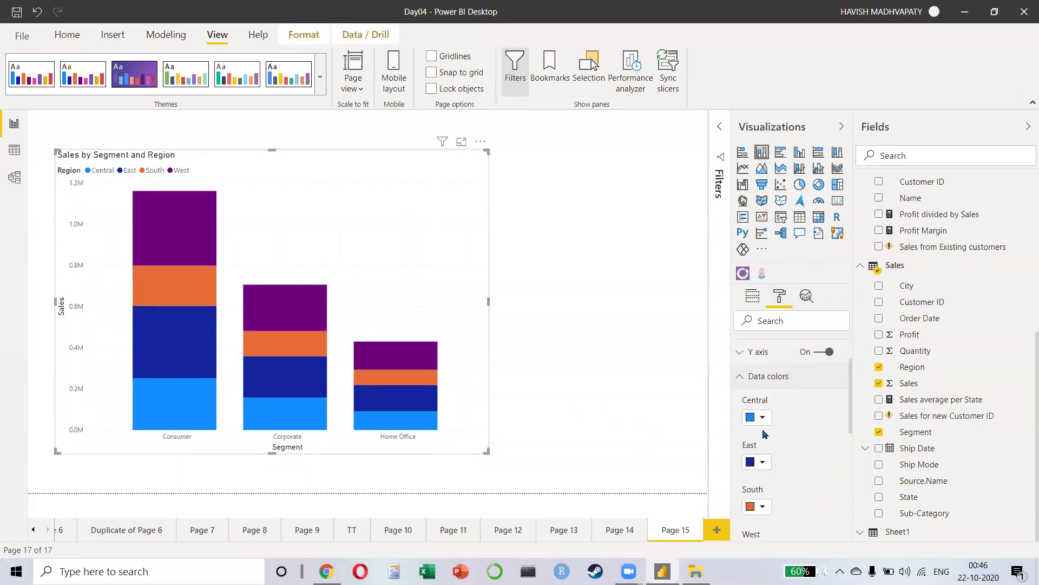
{"action": "left_click", "coordinate": [762, 418]}
{"action": "left_click", "coordinate": [789, 386]}
{"action": "double_click", "coordinate": [752, 394]}
{"action": "key", "text": "BackSpace"}
{"action": "key", "text": "ctrl+v"}
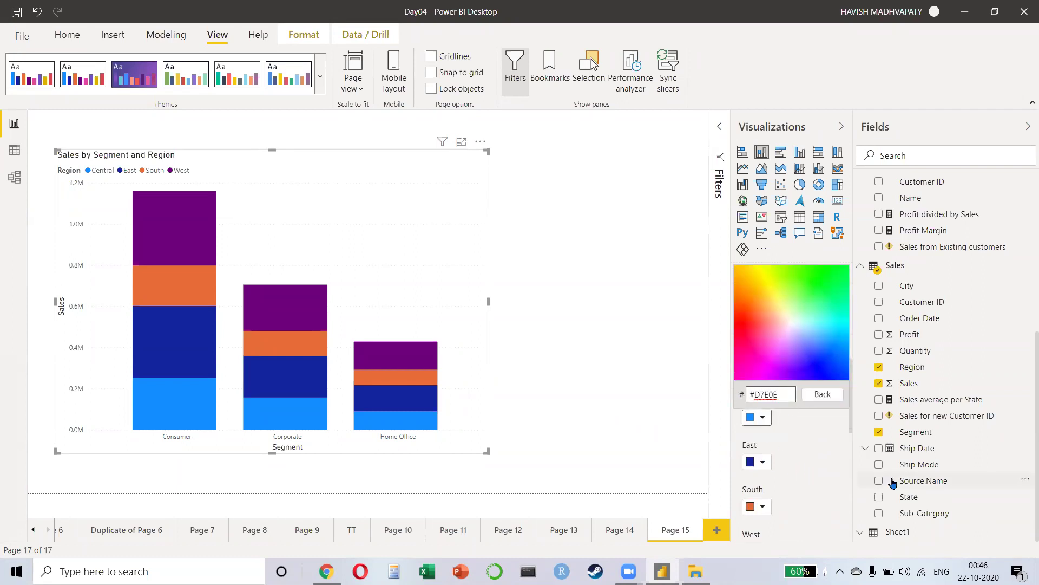
{"action": "key", "text": "BackSpace"}
{"action": "key", "text": "alt+Tab"}
{"action": "key", "text": "alt+Tab"}
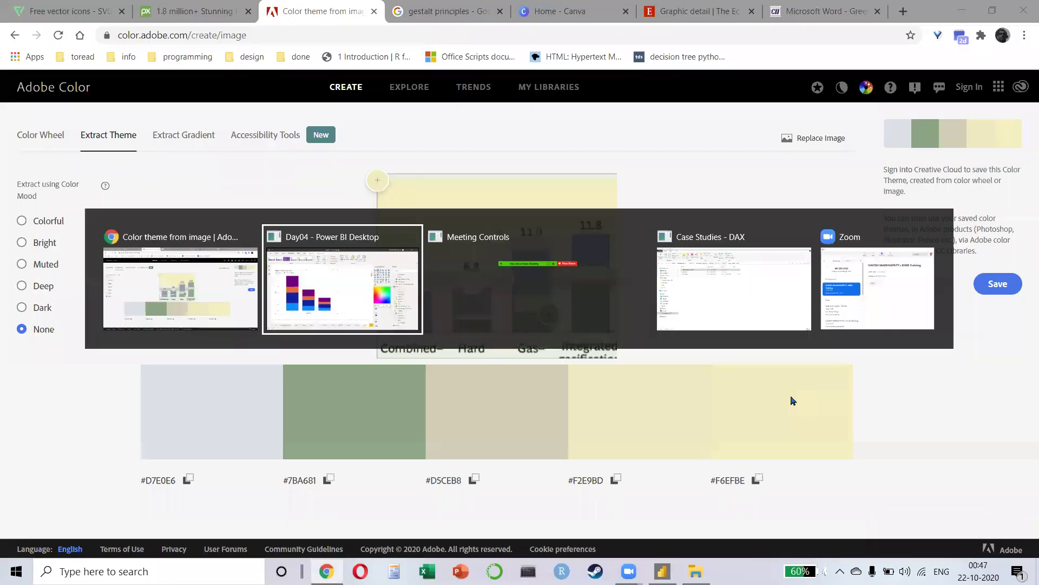
{"action": "type", "text": "6"}
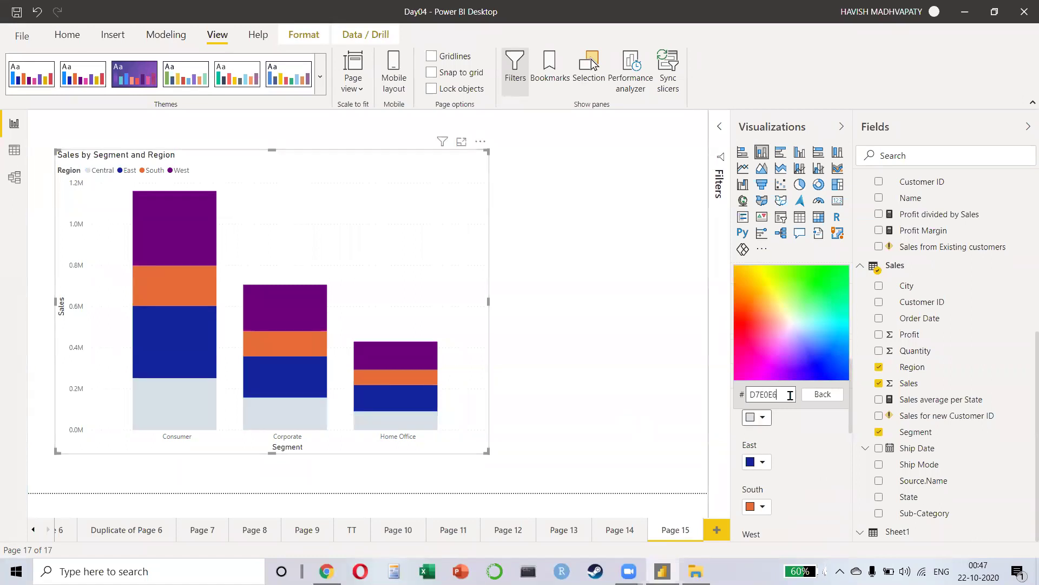
{"action": "left_click", "coordinate": [761, 463]}
Step: Set the East series to custom colour 7BA681 copied from the Adobe Color palette
{"action": "left_click", "coordinate": [763, 463]}
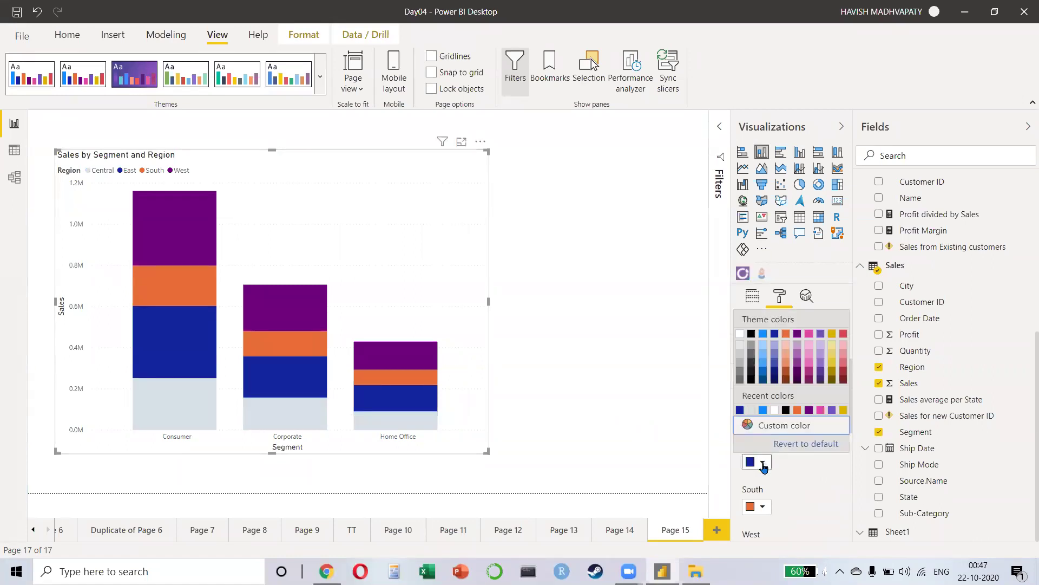
{"action": "left_click", "coordinate": [766, 428]}
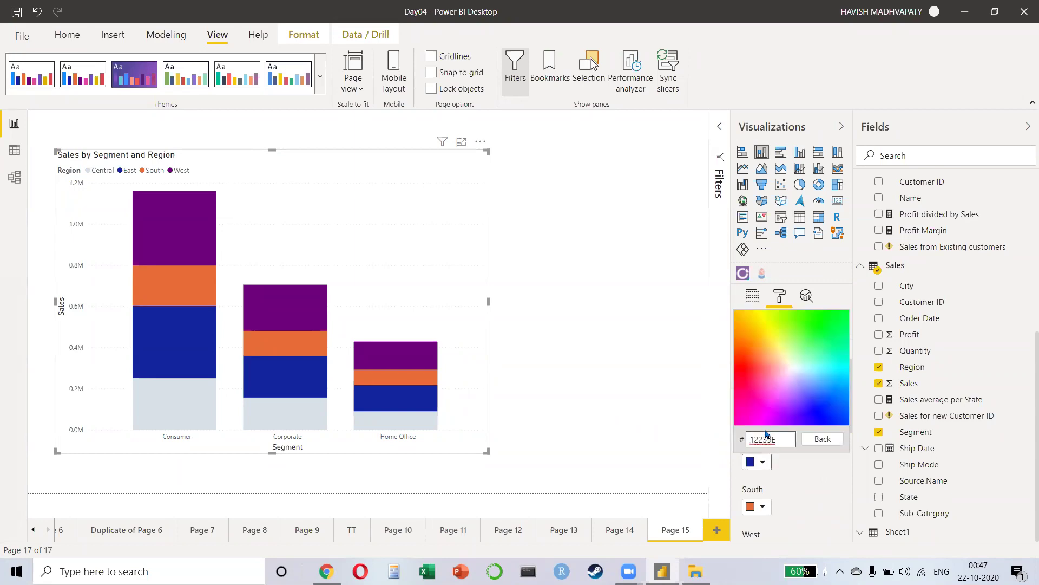
{"action": "key", "text": "alt+Tab"}
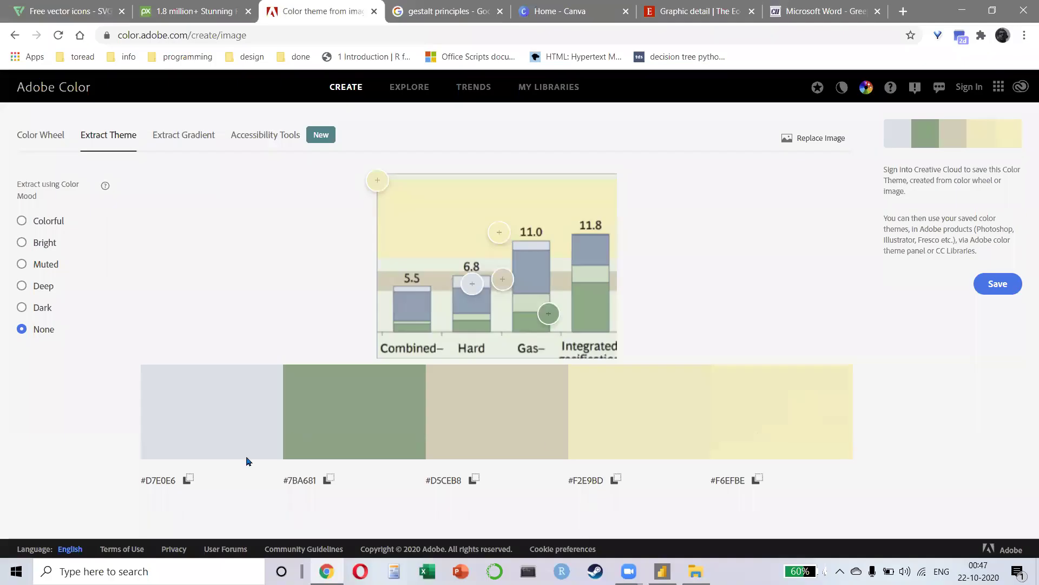
{"action": "left_click", "coordinate": [246, 461]}
{"action": "key", "text": "alt+Tab"}
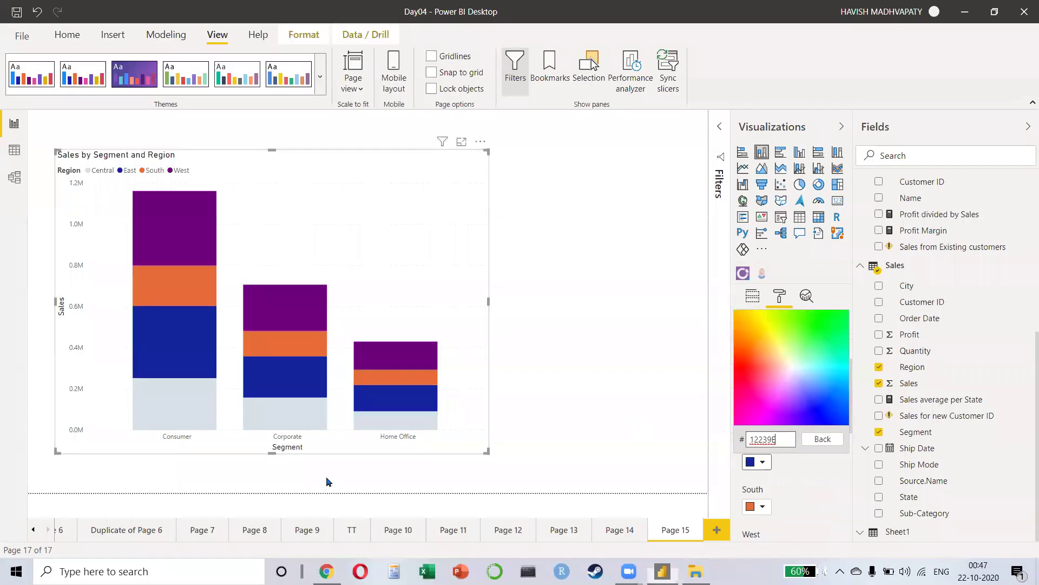
{"action": "key", "text": "ctrl+v"}
{"action": "key", "text": "BackSpace"}
{"action": "type", "text": "1"}
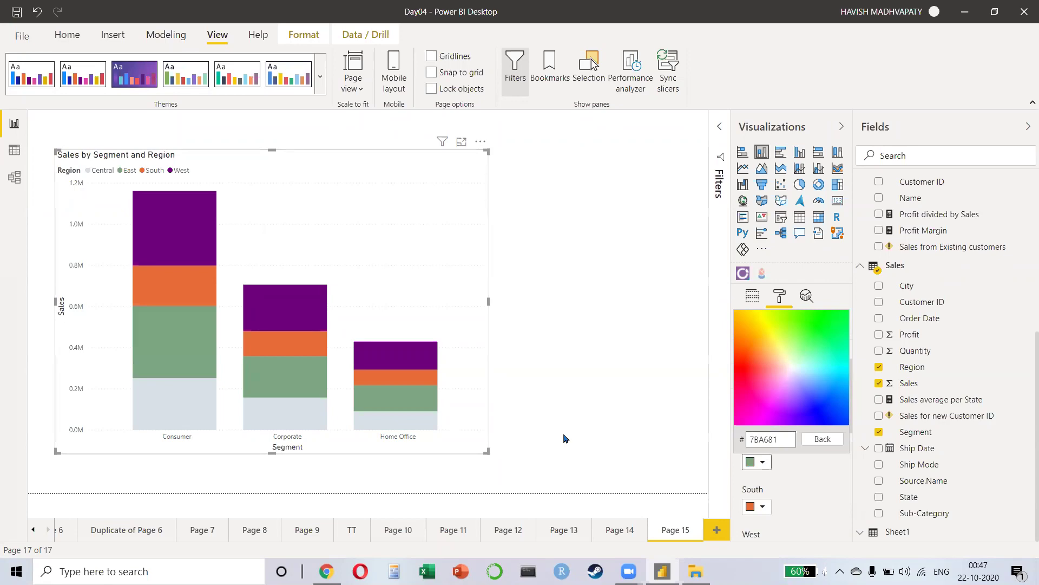
{"action": "key", "text": "alt+Tab"}
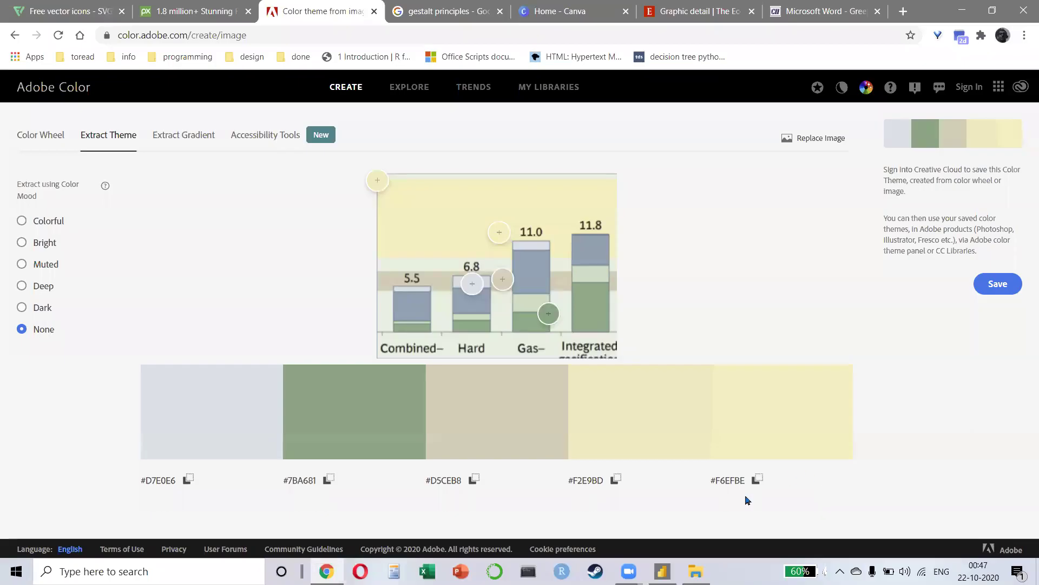
Step: Set the South series to the beige custom colour D5CEB8
{"action": "left_click", "coordinate": [475, 479]}
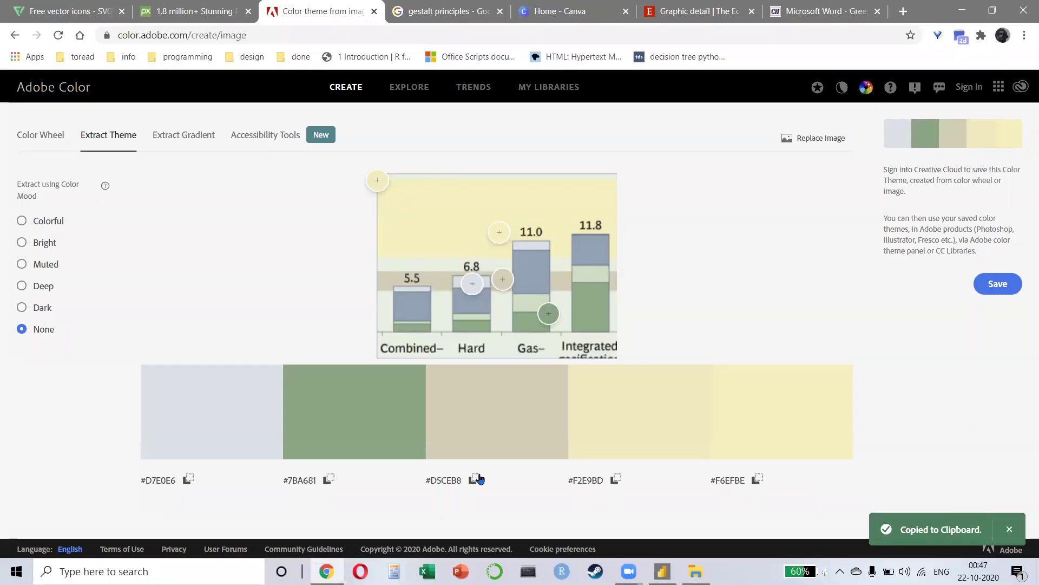
{"action": "key", "text": "alt+Tab"}
{"action": "left_click", "coordinate": [776, 479]}
{"action": "scroll", "coordinate": [780, 435], "scroll_direction": "down", "scroll_amount": 3}
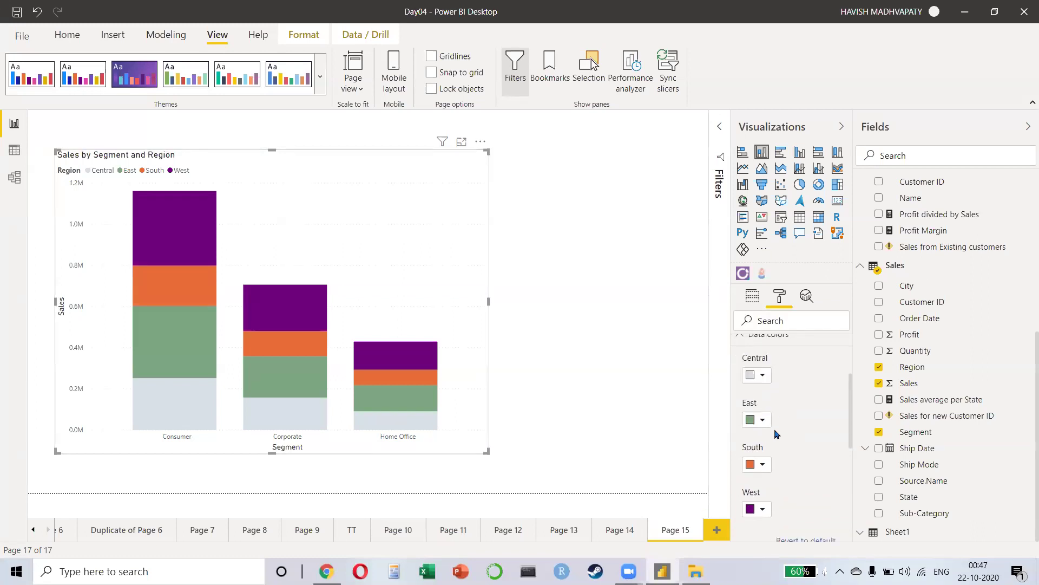
{"action": "left_click", "coordinate": [761, 439]}
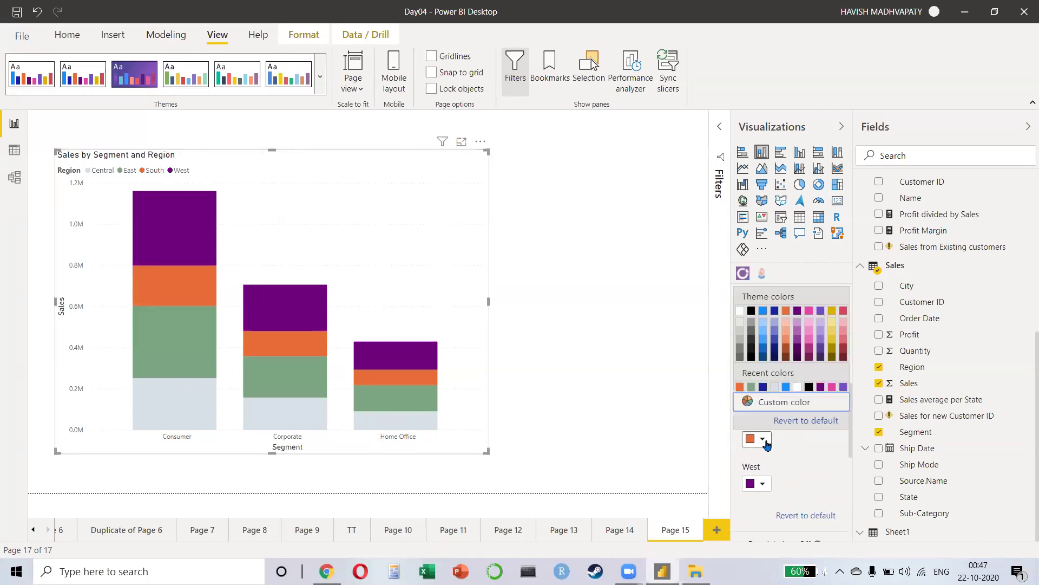
{"action": "left_click", "coordinate": [802, 403]}
{"action": "key", "text": "ctrl+a"}
{"action": "key", "text": "ctrl+v"}
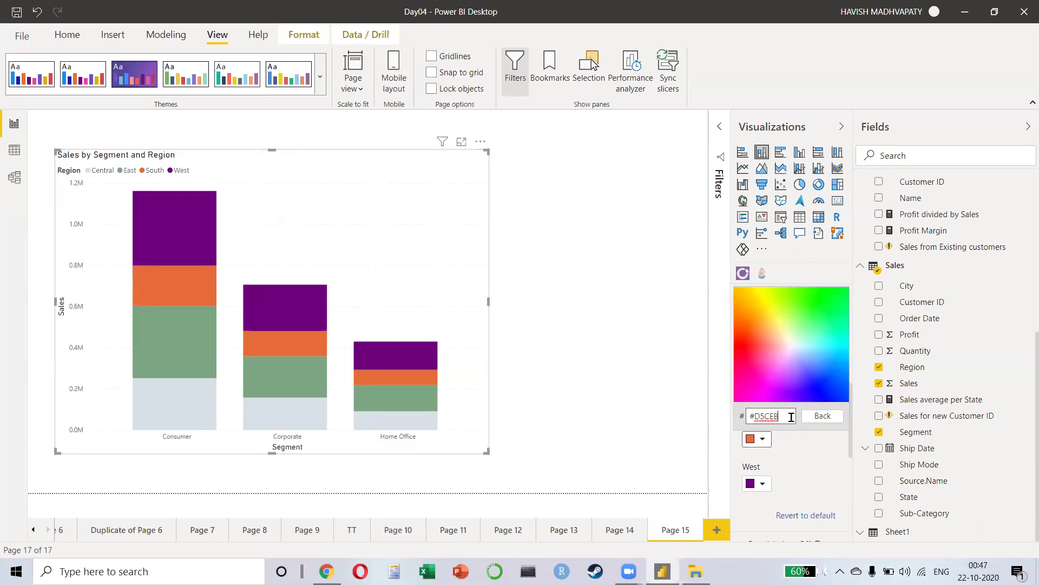
{"action": "key", "text": "alt+Tab"}
{"action": "key", "text": "alt+Tab"}
{"action": "type", "text": "8"}
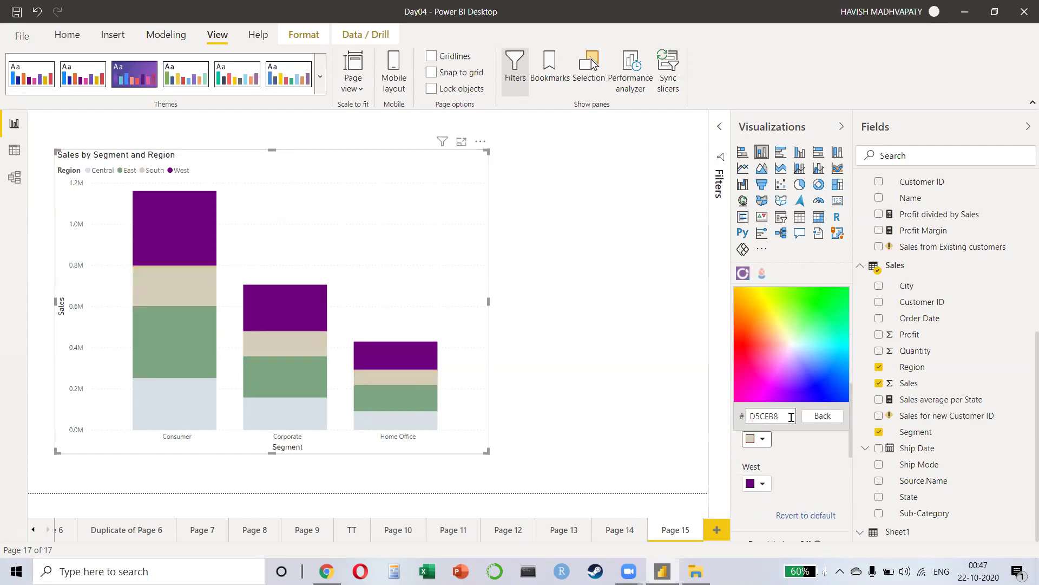
Step: Set the West series to the pale yellow custom colour F6EFBE
{"action": "key", "text": "alt+Tab"}
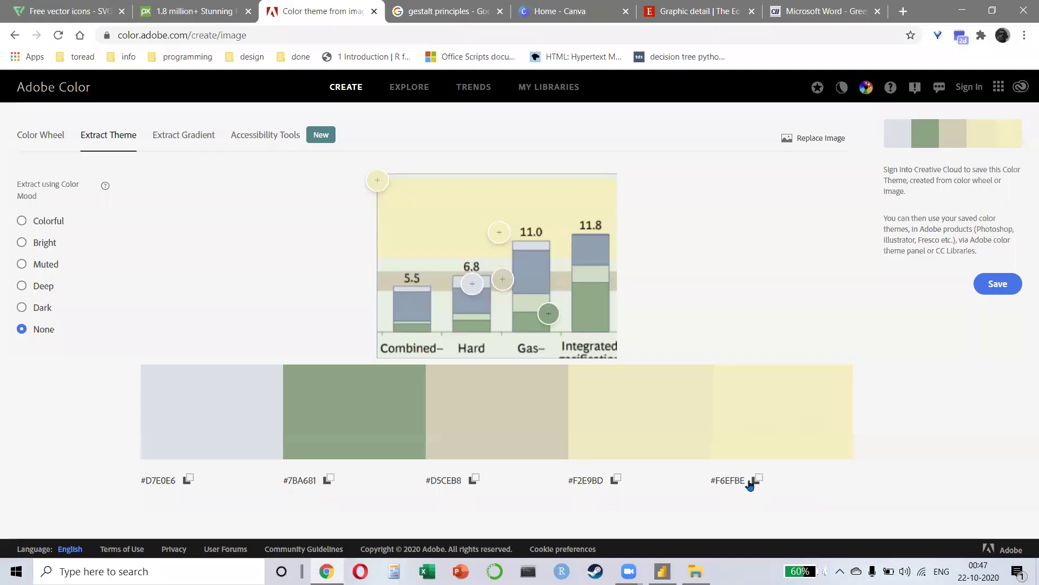
{"action": "left_click", "coordinate": [751, 481]}
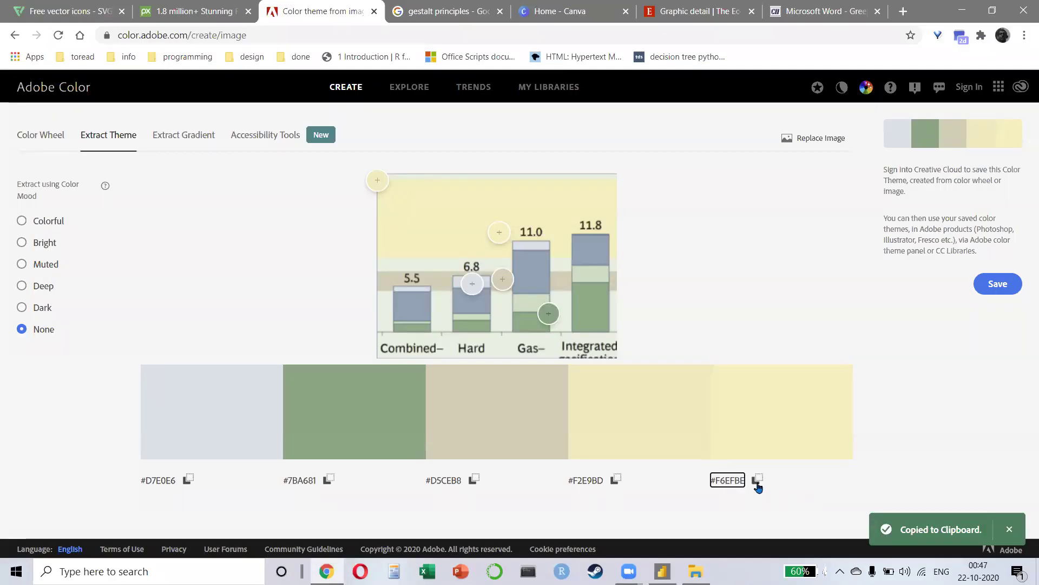
{"action": "left_click", "coordinate": [757, 482]}
{"action": "key", "text": "alt+Tab"}
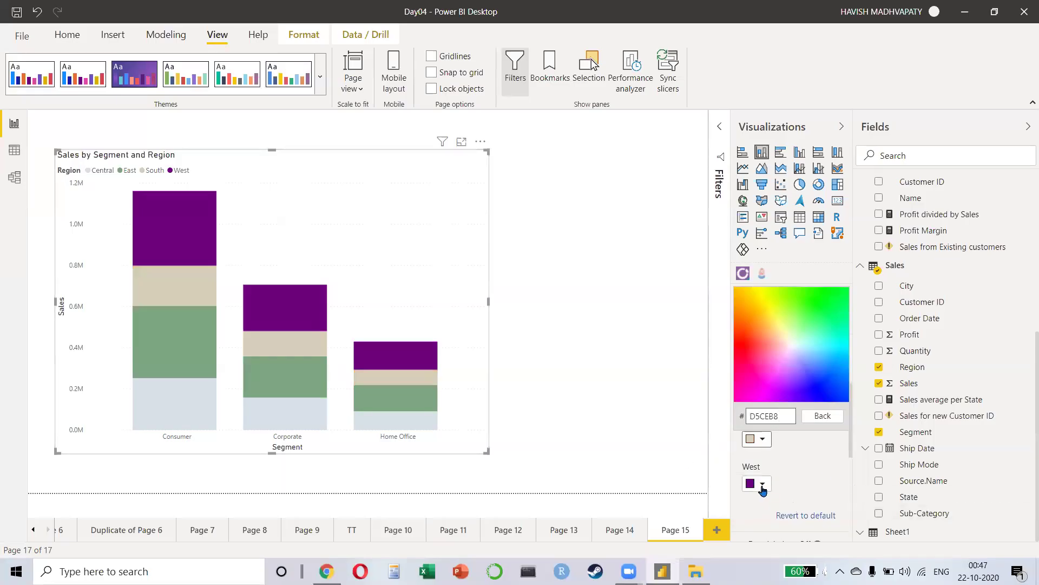
{"action": "left_click", "coordinate": [762, 484]}
{"action": "left_click", "coordinate": [762, 484]}
{"action": "left_click", "coordinate": [774, 465]}
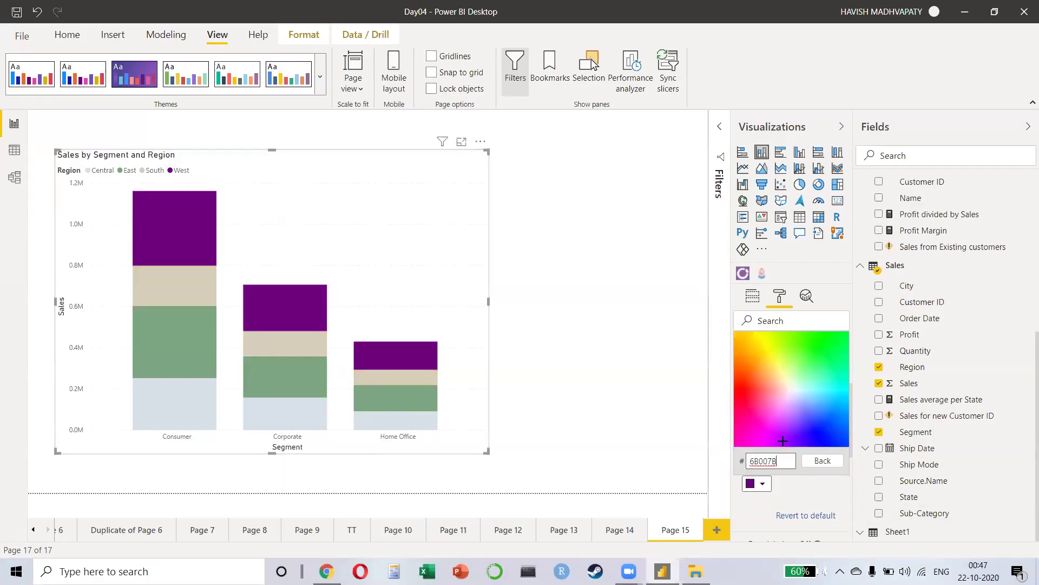
{"action": "double_click", "coordinate": [782, 455]}
{"action": "key", "text": "ctrl+v"}
{"action": "key", "text": "BackSpace"}
{"action": "key", "text": "alt+Tab"}
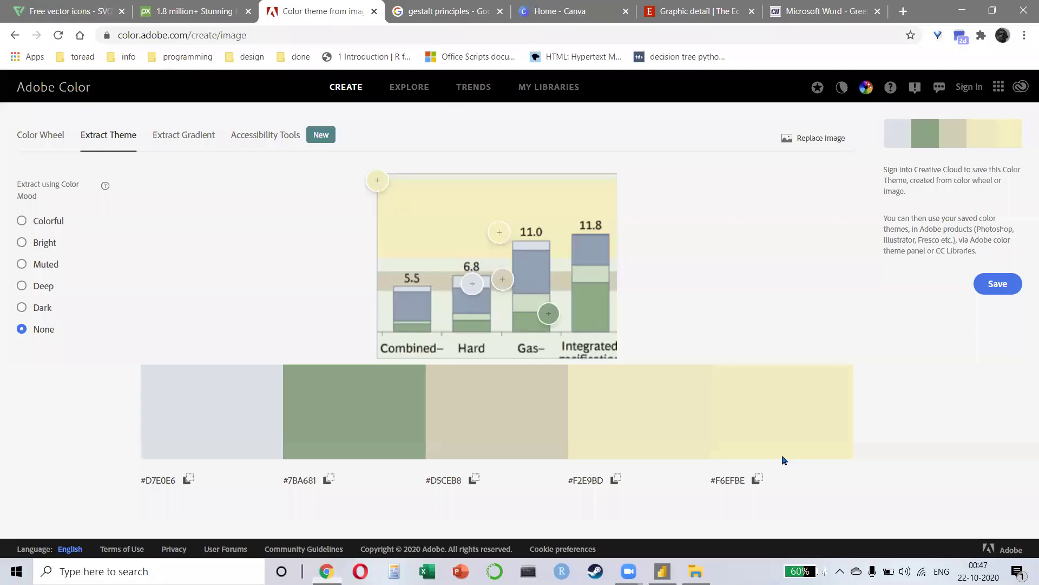
{"action": "key", "text": "alt+Tab"}
{"action": "key", "text": "Return"}
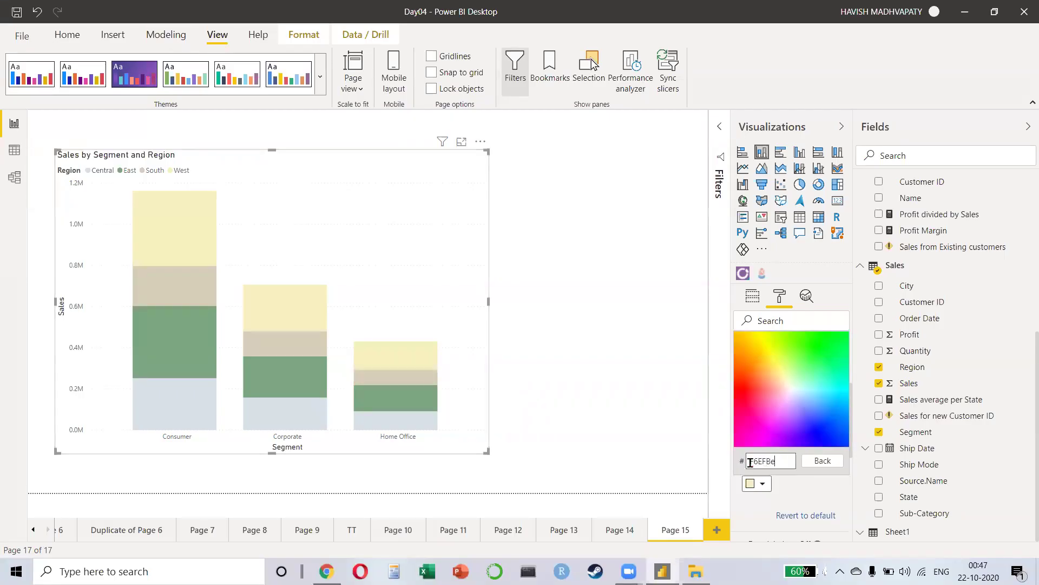
Step: Make the chart shorter and slightly wider by dragging its corner handle
{"action": "key", "text": "Caps_Lock"}
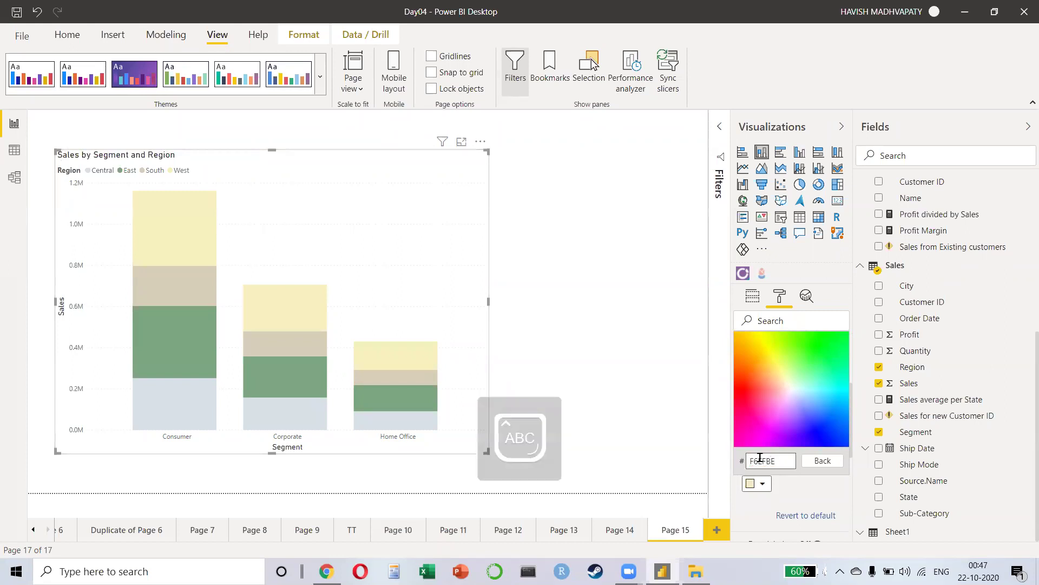
{"action": "left_click", "coordinate": [359, 209]}
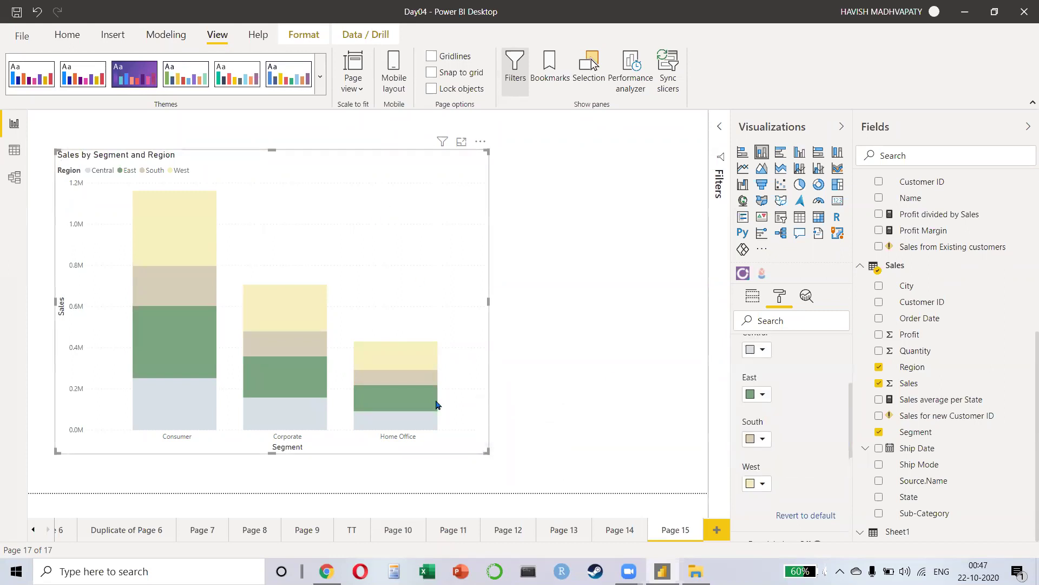
{"action": "left_click_drag", "start_coordinate": [486, 453], "coordinate": [496, 412]}
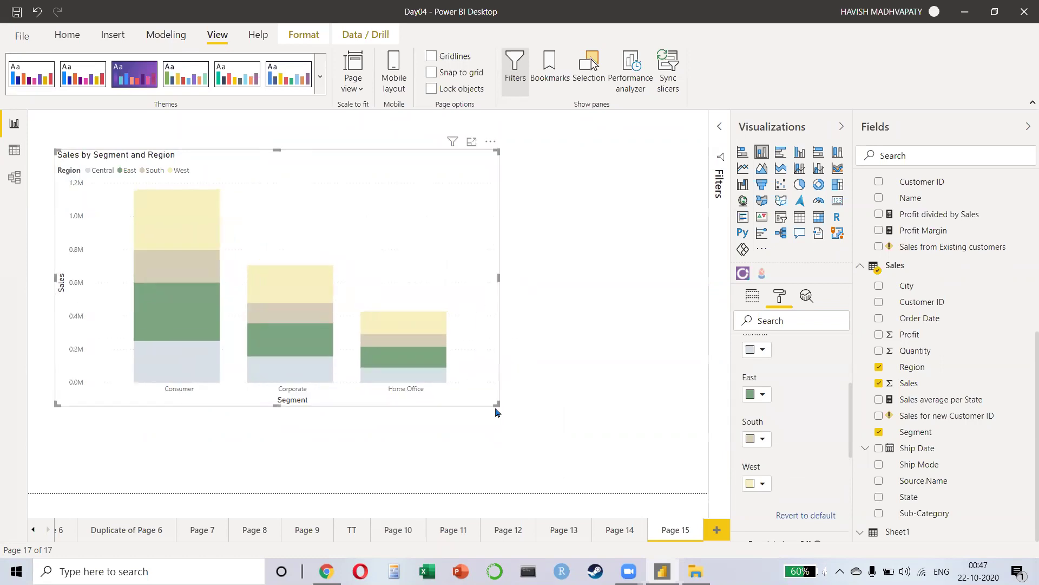
{"action": "key", "text": "alt+Tab"}
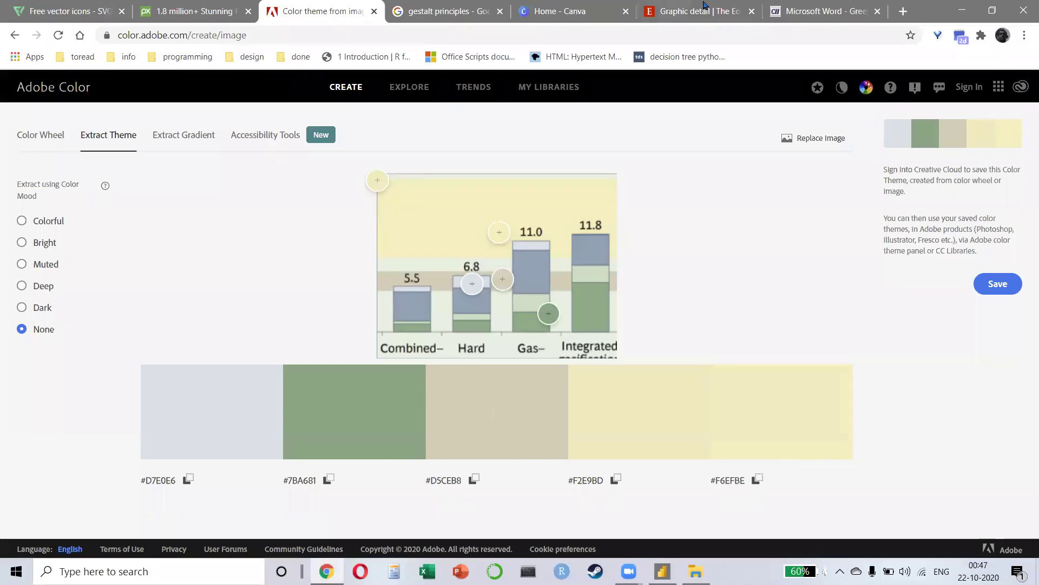
Step: Snip a colour area from the energy cost chart PDF to the clipboard
{"action": "left_click", "coordinate": [820, 11]}
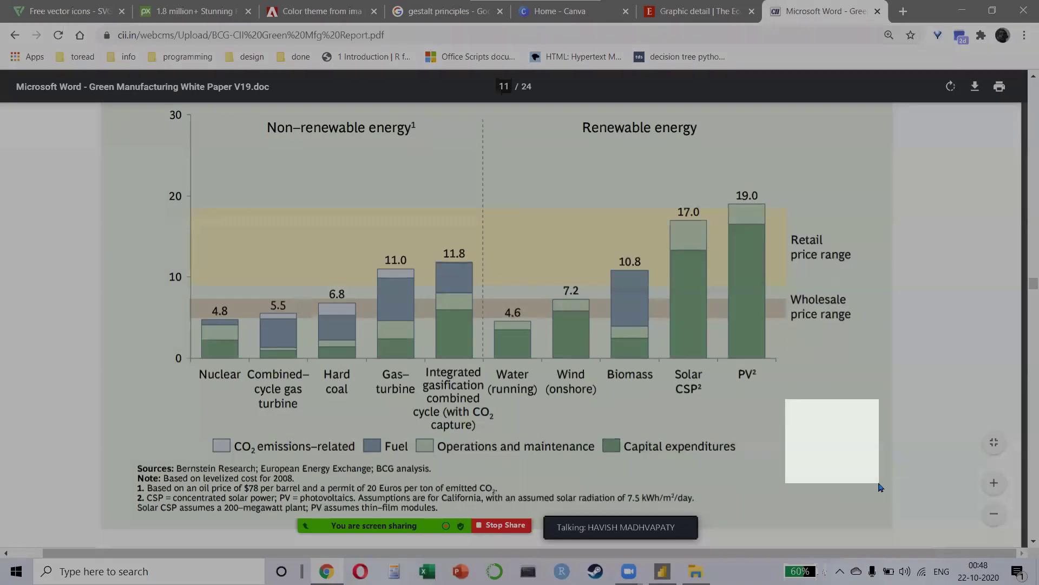
{"action": "left_click_drag", "start_coordinate": [881, 487], "coordinate": [881, 487]}
{"action": "key", "text": "alt+Tab"}
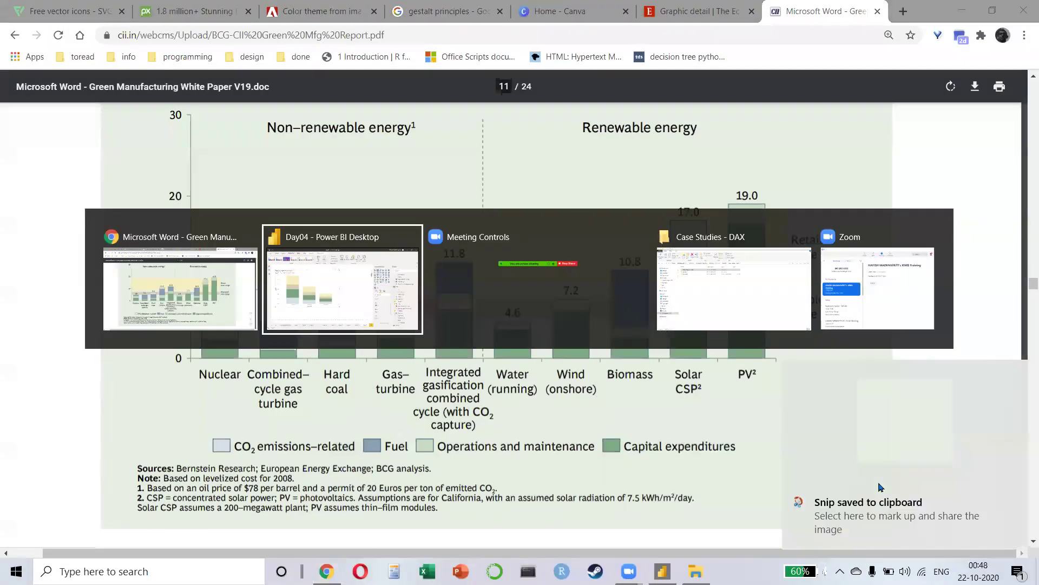
Step: Launch PowerPoint, start a blank presentation and paste the snip onto a cleared slide
{"action": "key", "text": "super"}
{"action": "type", "text": "POWER"}
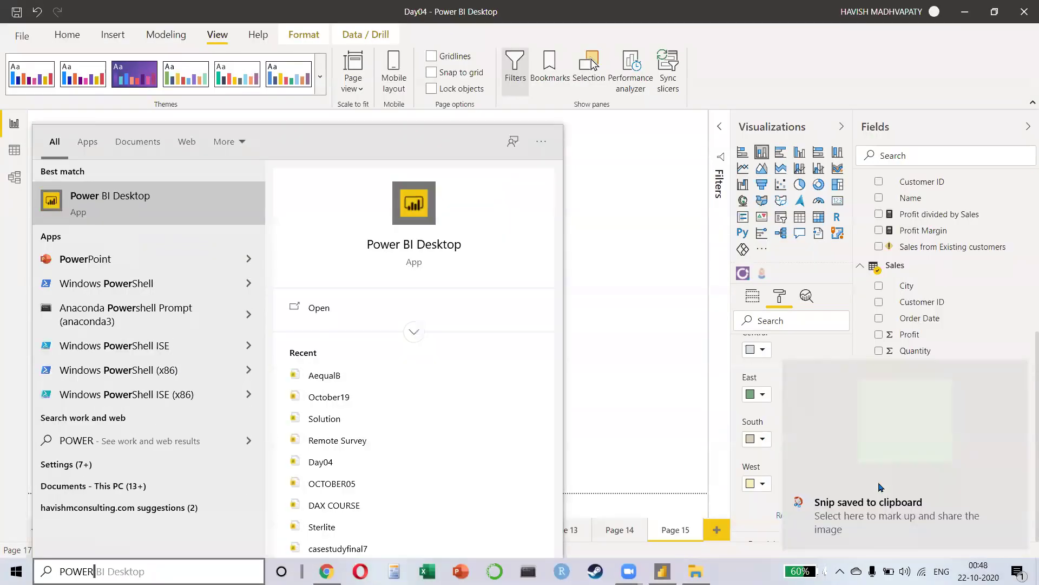
{"action": "type", "text": "point"}
{"action": "key", "text": "Return"}
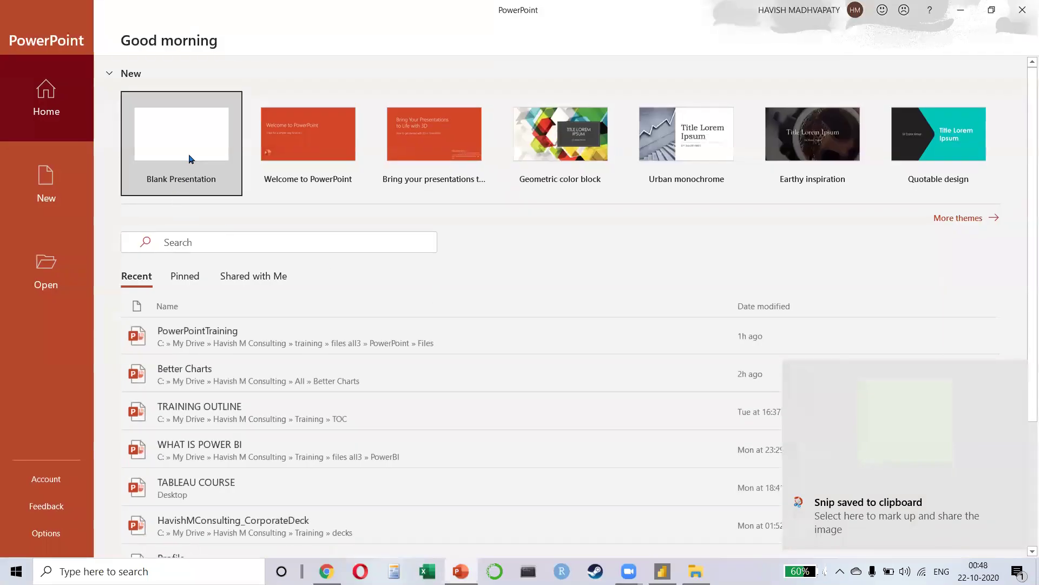
{"action": "left_click", "coordinate": [190, 159]}
{"action": "key", "text": "ctrl+a"}
{"action": "key", "text": "Delete"}
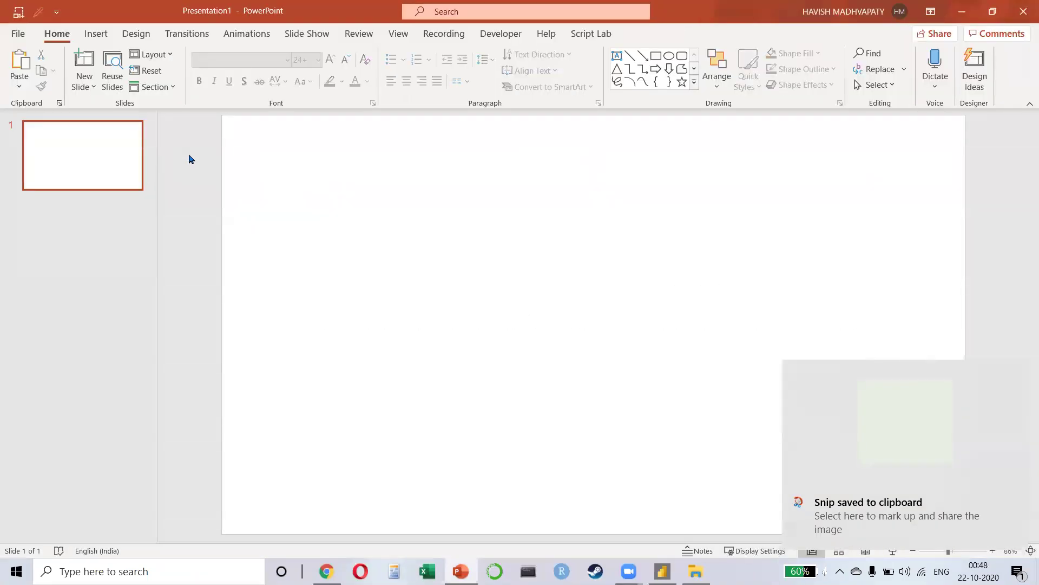
{"action": "key", "text": "ctrl+v"}
Step: Read the pasted swatch's hex code E5F0E3 from More Outline Colors
{"action": "left_click", "coordinate": [653, 35]}
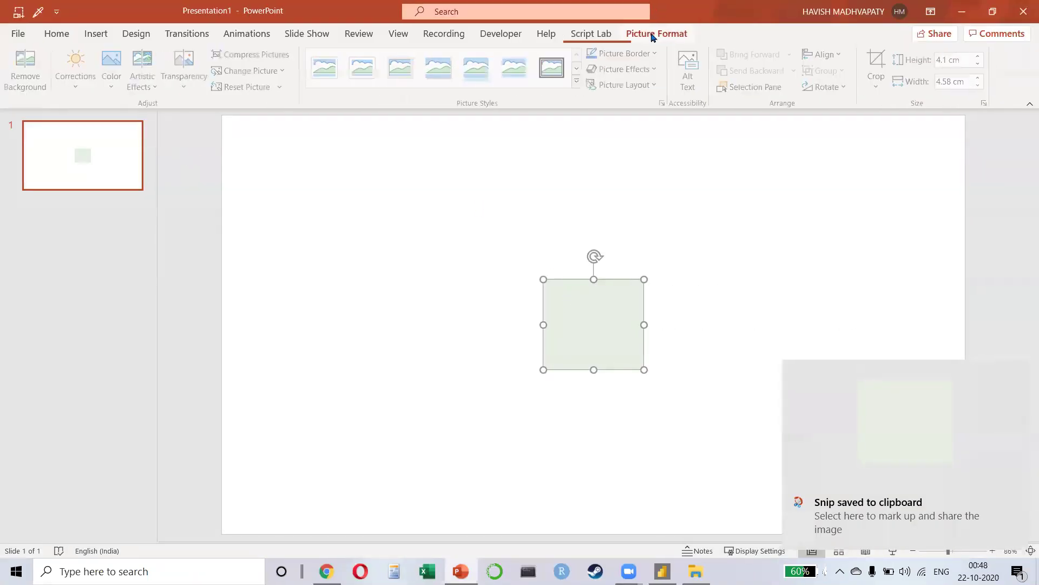
{"action": "left_click", "coordinate": [627, 53]}
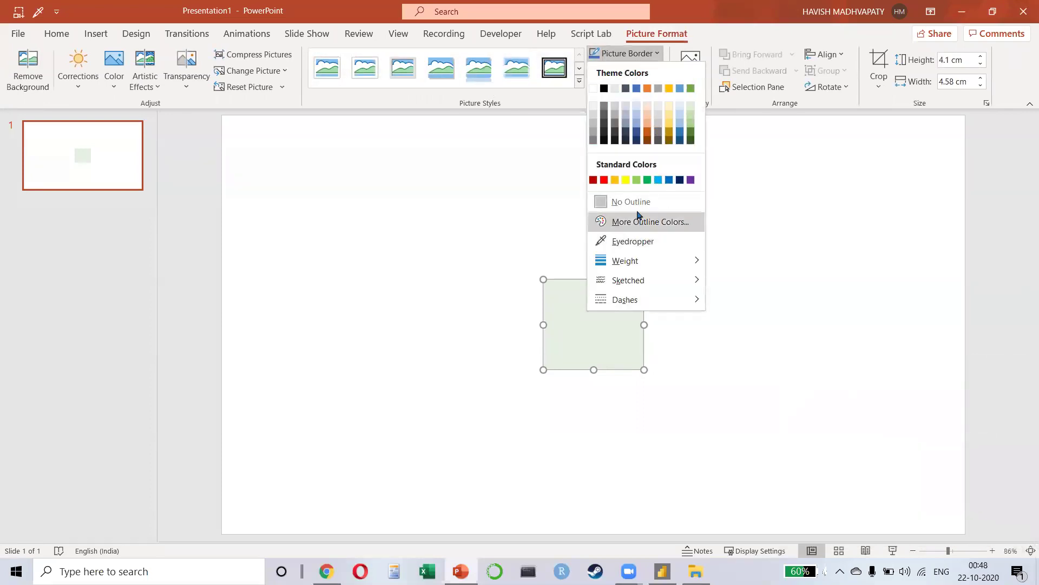
{"action": "left_click", "coordinate": [639, 340]}
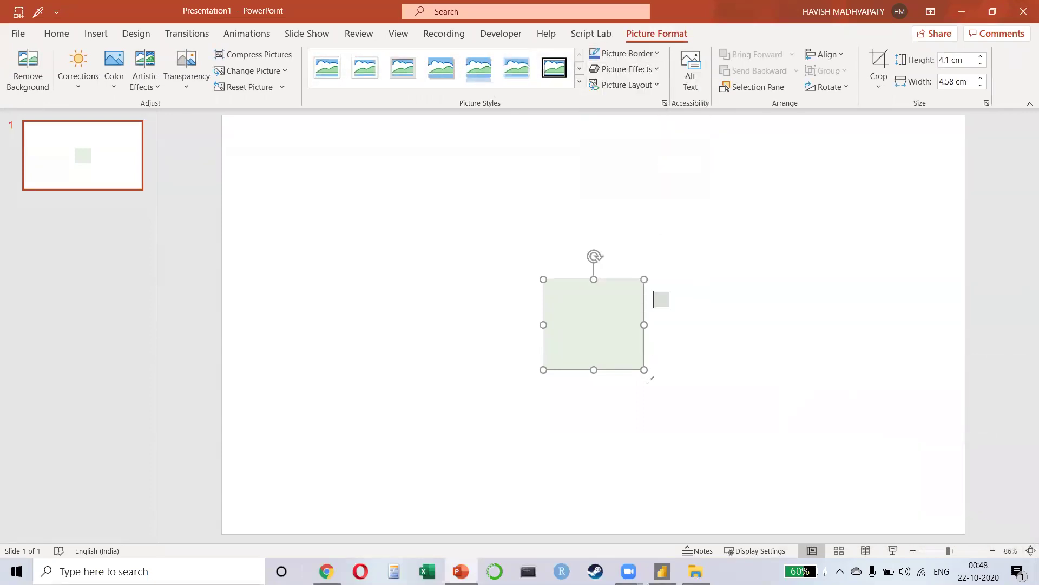
{"action": "left_click", "coordinate": [627, 53]}
{"action": "left_click", "coordinate": [647, 260]}
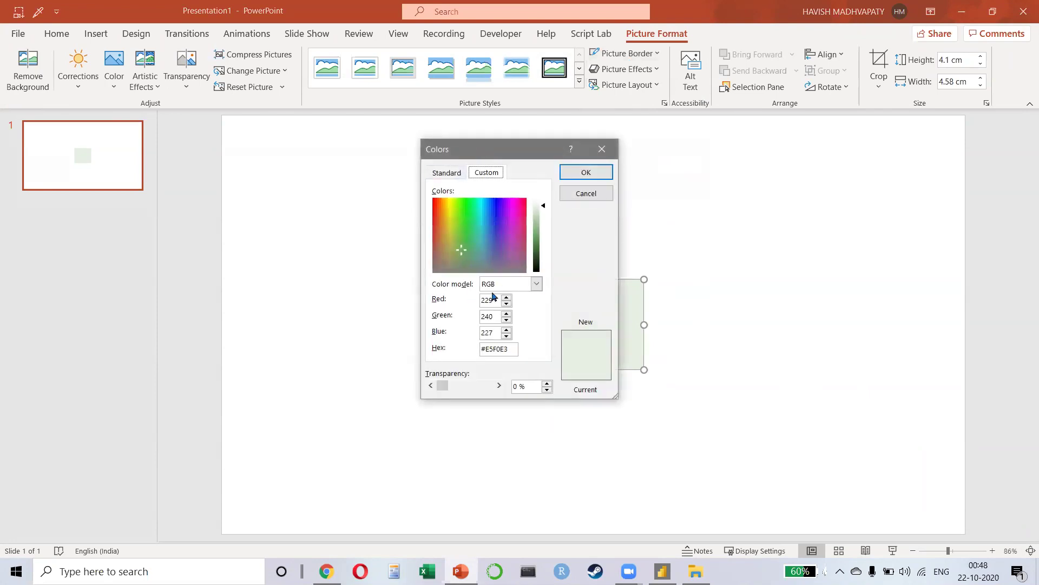
{"action": "left_click", "coordinate": [509, 348]}
{"action": "double_click", "coordinate": [510, 348]}
{"action": "key", "text": "ctrl+c"}
{"action": "key", "text": "alt+Tab"}
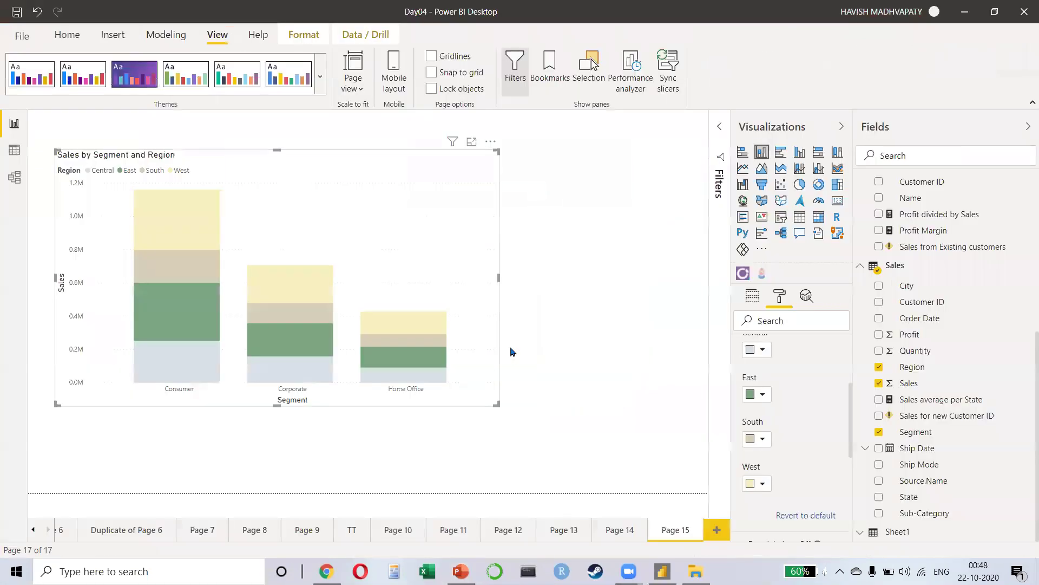
Step: Deselect the chart and expand the page's Page background colour settings in the Format pane
{"action": "left_click", "coordinate": [639, 325]}
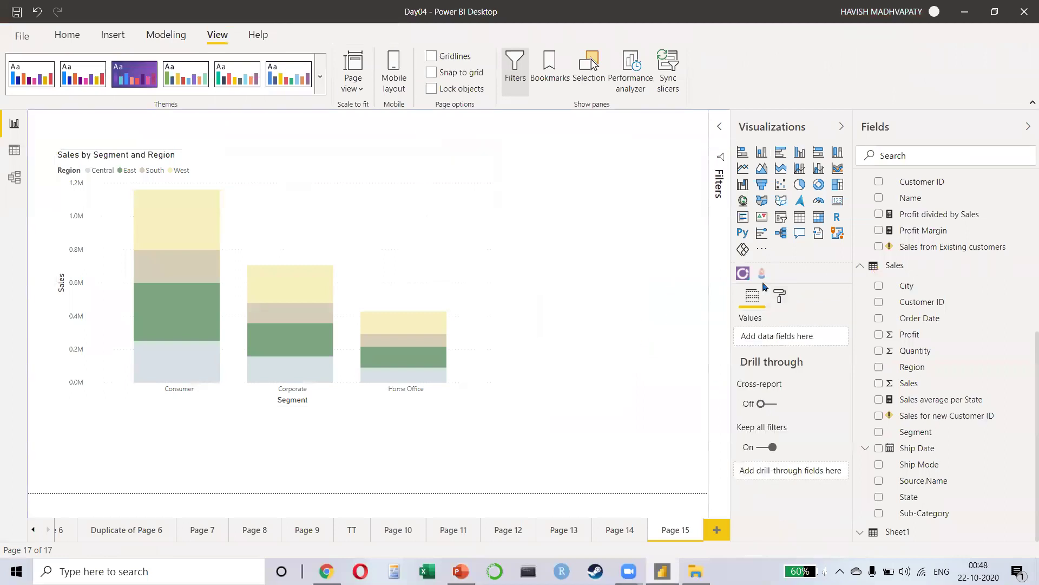
{"action": "left_click", "coordinate": [780, 295]}
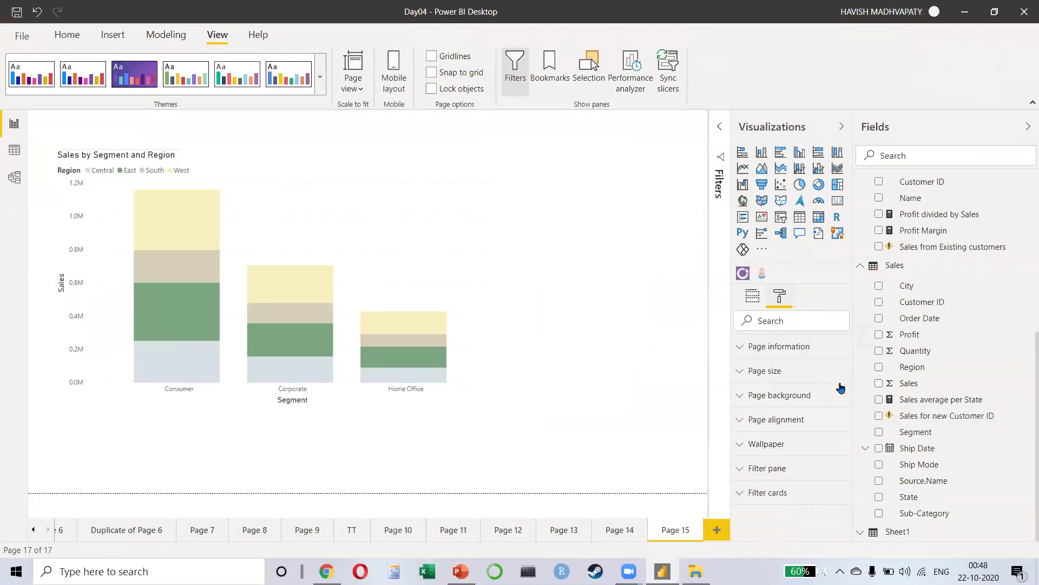
{"action": "left_click", "coordinate": [805, 372]}
{"action": "left_click", "coordinate": [806, 355]}
{"action": "left_click", "coordinate": [800, 347]}
{"action": "left_click", "coordinate": [794, 373]}
{"action": "left_click", "coordinate": [789, 402]}
{"action": "left_click", "coordinate": [756, 436]}
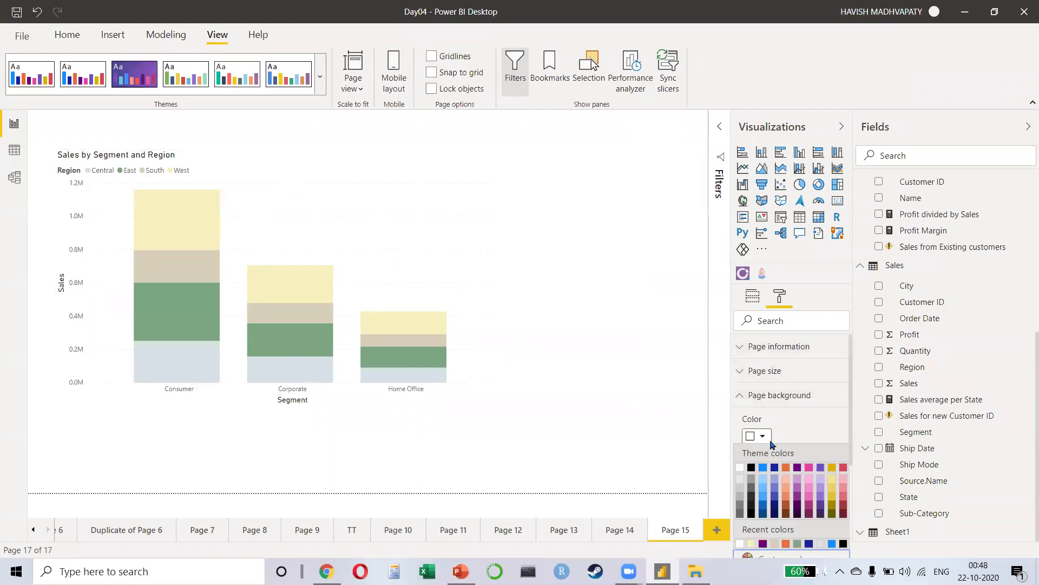
{"action": "scroll", "coordinate": [790, 411], "scroll_direction": "down", "scroll_amount": 3}
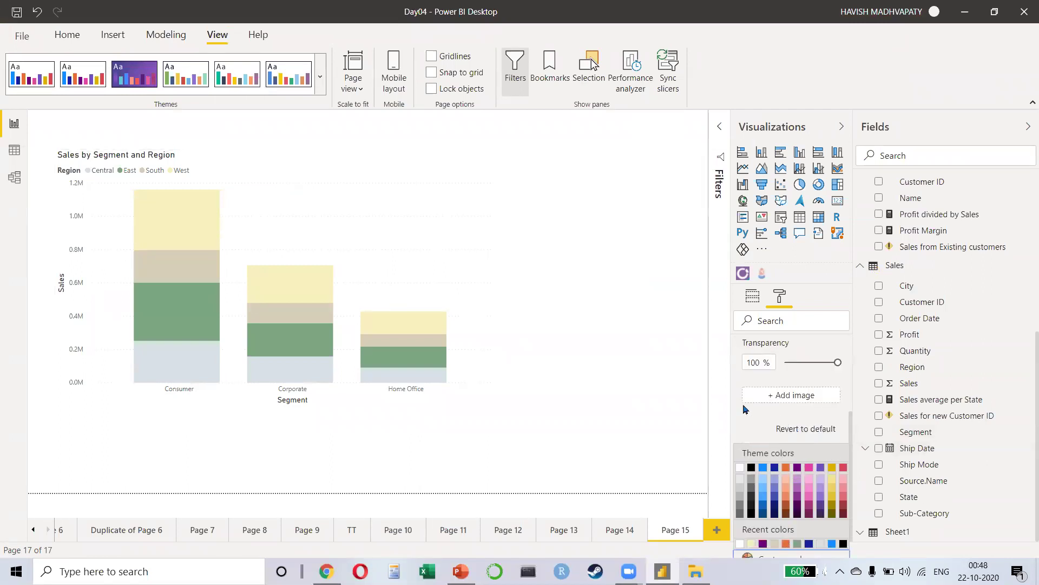
{"action": "left_click", "coordinate": [619, 384]}
{"action": "scroll", "coordinate": [790, 460], "scroll_direction": "up", "scroll_amount": 2}
{"action": "scroll", "coordinate": [790, 433], "scroll_direction": "down", "scroll_amount": 2}
{"action": "scroll", "coordinate": [776, 385], "scroll_direction": "up", "scroll_amount": 1}
Step: Set the page background to custom colour E5F0E3 at 0% transparency and nudge the chart
{"action": "left_click", "coordinate": [759, 382]}
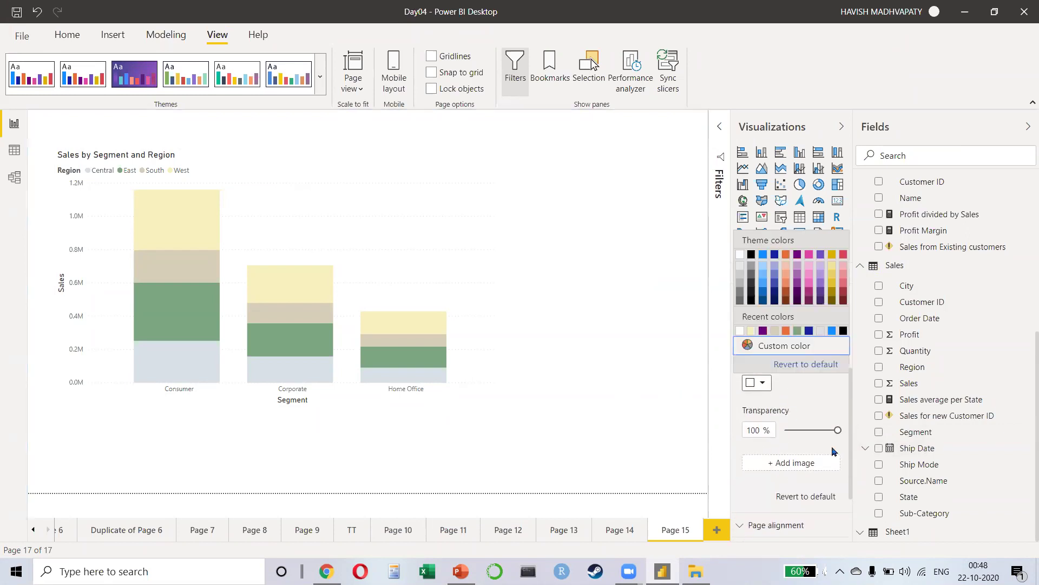
{"action": "left_click", "coordinate": [786, 346]}
{"action": "key", "text": "ctrl+a"}
{"action": "key", "text": "BackSpace"}
{"action": "key", "text": "ctrl+v"}
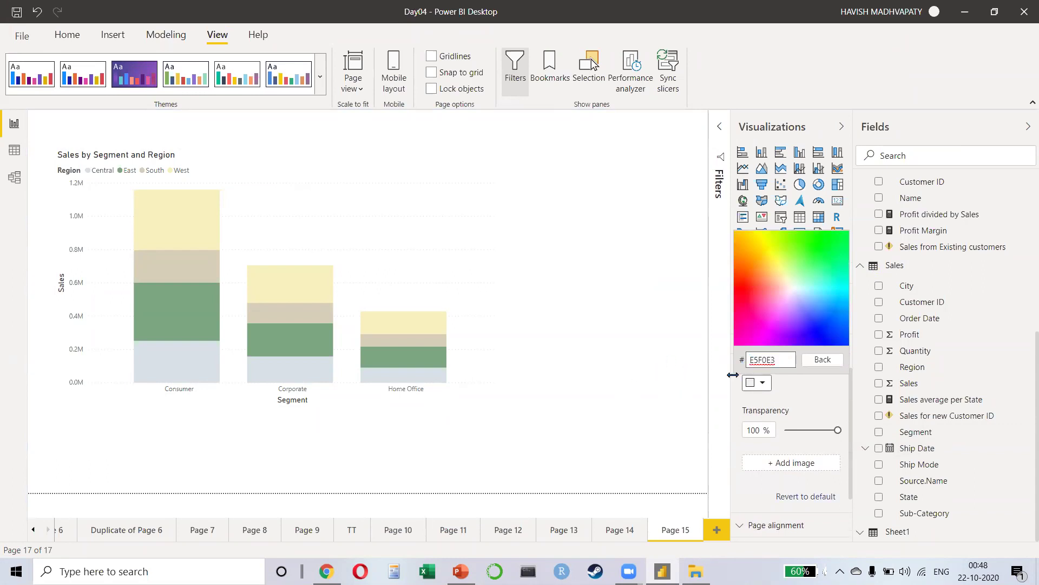
{"action": "left_click_drag", "start_coordinate": [837, 430], "coordinate": [775, 431]}
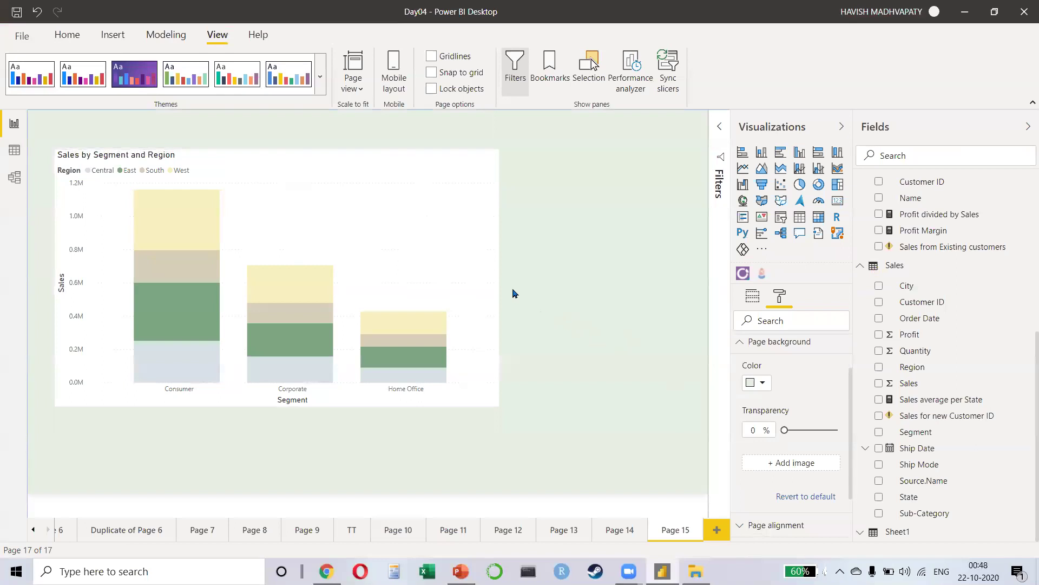
{"action": "mouse_move", "coordinate": [420, 212]}
{"action": "left_mouse_down"}
{"action": "mouse_move", "coordinate": [406, 213]}
{"action": "mouse_move", "coordinate": [425, 211]}
{"action": "left_mouse_up"}
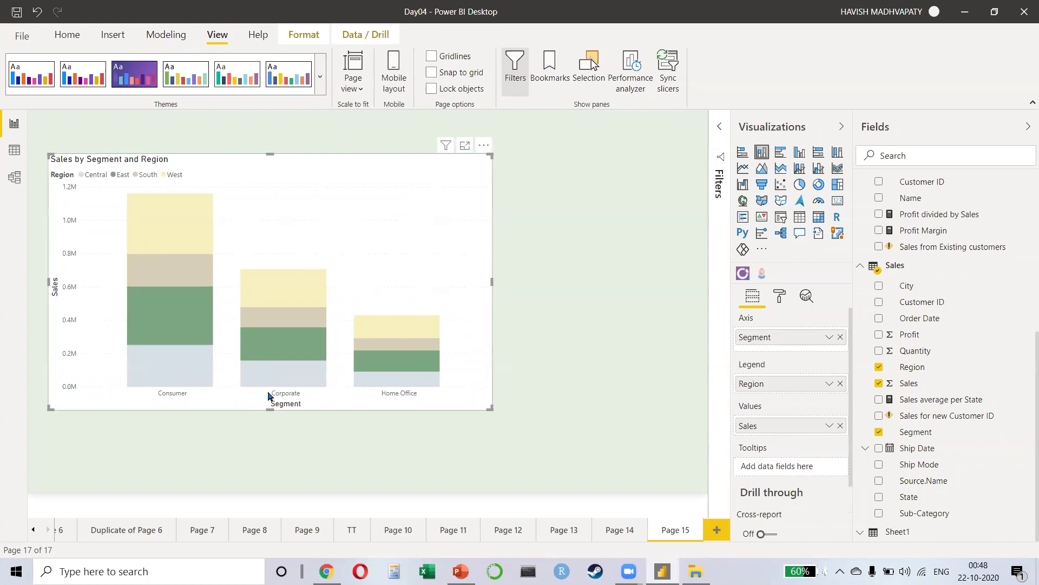
Step: Make the chart shorter and narrower as a 100% stacked column chart, then switch to Chrome
{"action": "left_click_drag", "start_coordinate": [270, 410], "coordinate": [274, 359]}
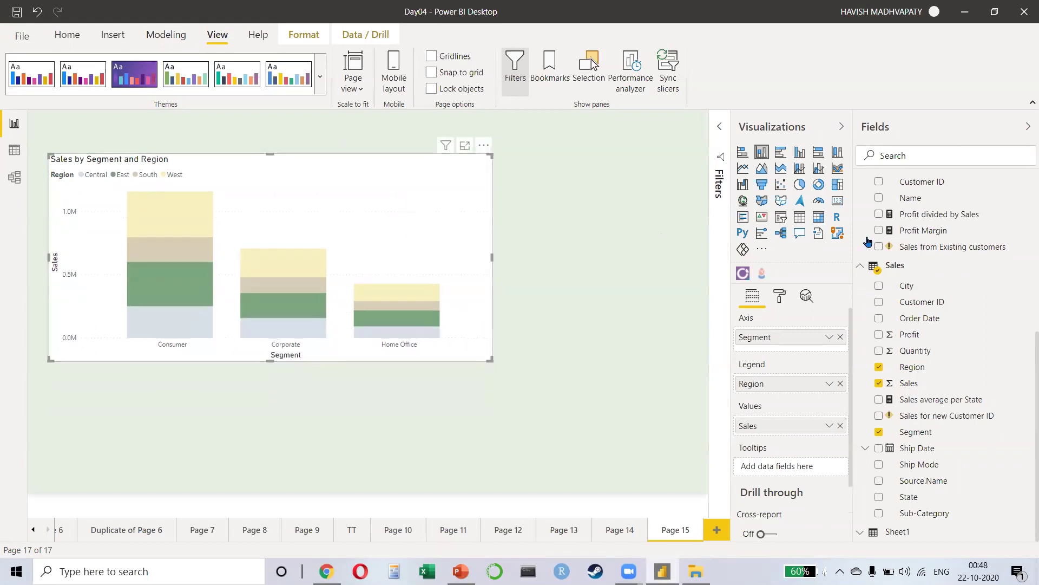
{"action": "left_click", "coordinate": [838, 152]}
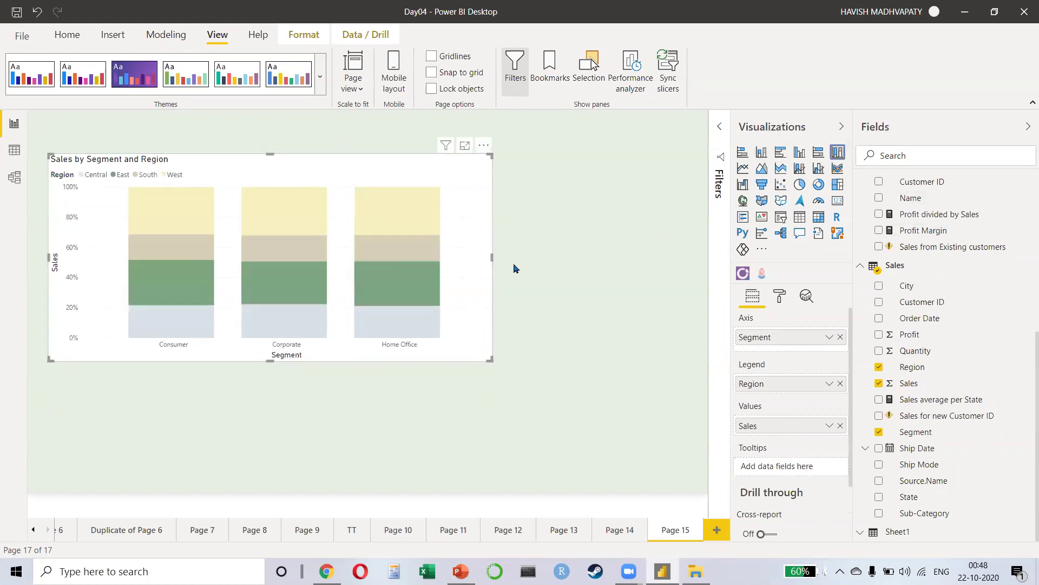
{"action": "left_click_drag", "start_coordinate": [491, 265], "coordinate": [444, 269]}
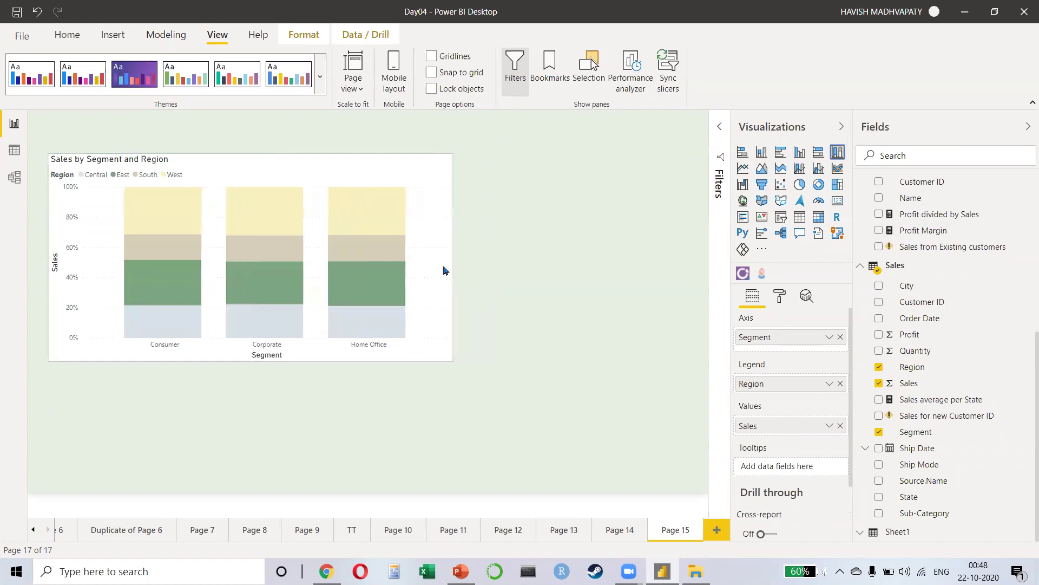
{"action": "key", "text": "alt+Tab"}
{"action": "key", "text": "alt+Tab"}
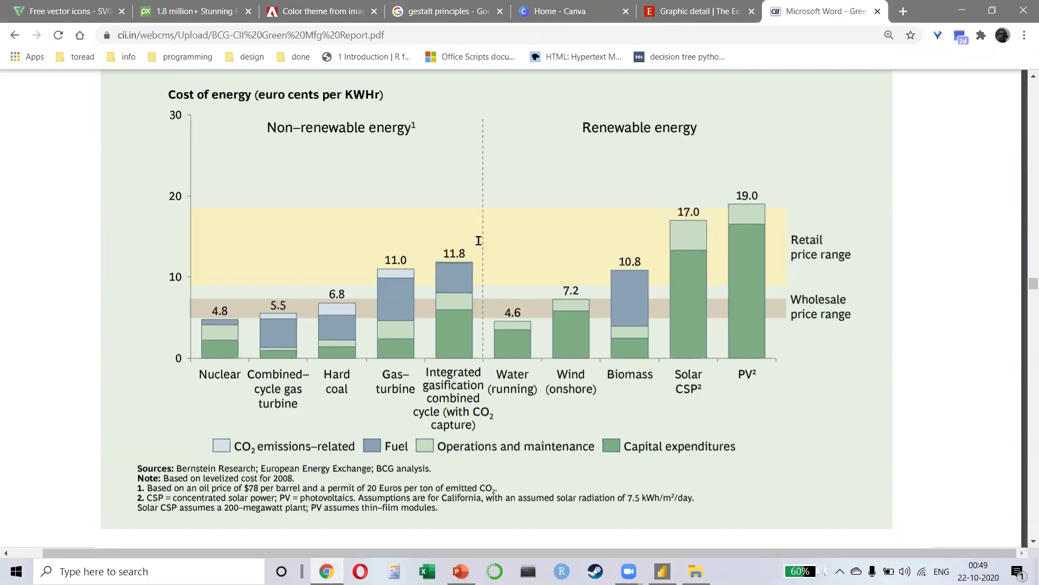
Step: Zoom into Exhibit 7 and inspect its 11.8, 4.6 and 7.2 bar value labels
{"action": "scroll", "coordinate": [454, 252], "scroll_direction": "up", "scroll_amount": 5}
{"action": "left_click_drag", "start_coordinate": [423, 253], "coordinate": [492, 253]}
{"action": "scroll", "coordinate": [492, 255], "scroll_direction": "down", "scroll_amount": 5}
{"action": "scroll", "coordinate": [492, 254], "scroll_direction": "up", "scroll_amount": 5}
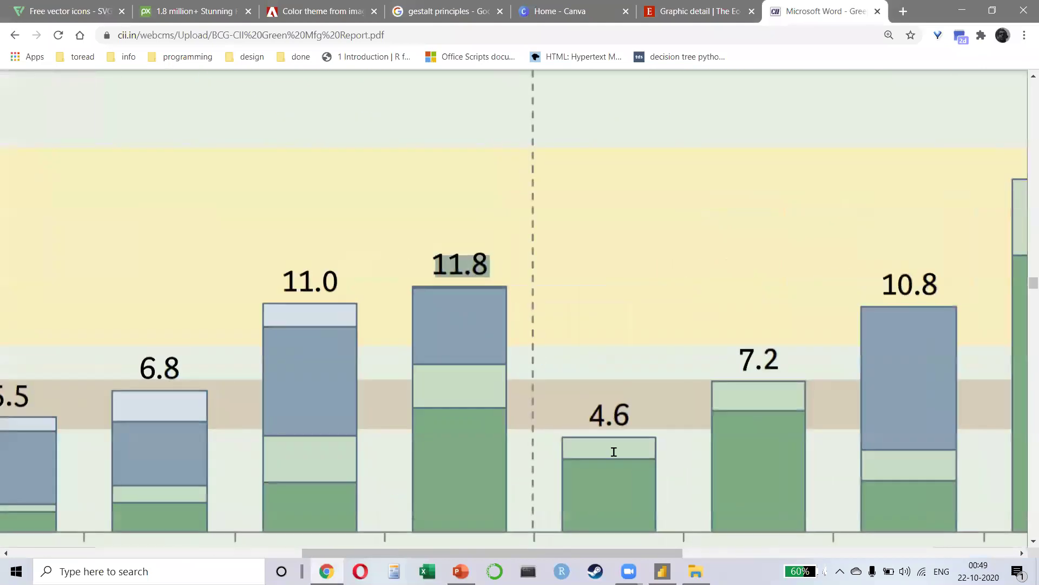
{"action": "left_click_drag", "start_coordinate": [589, 415], "coordinate": [632, 415]}
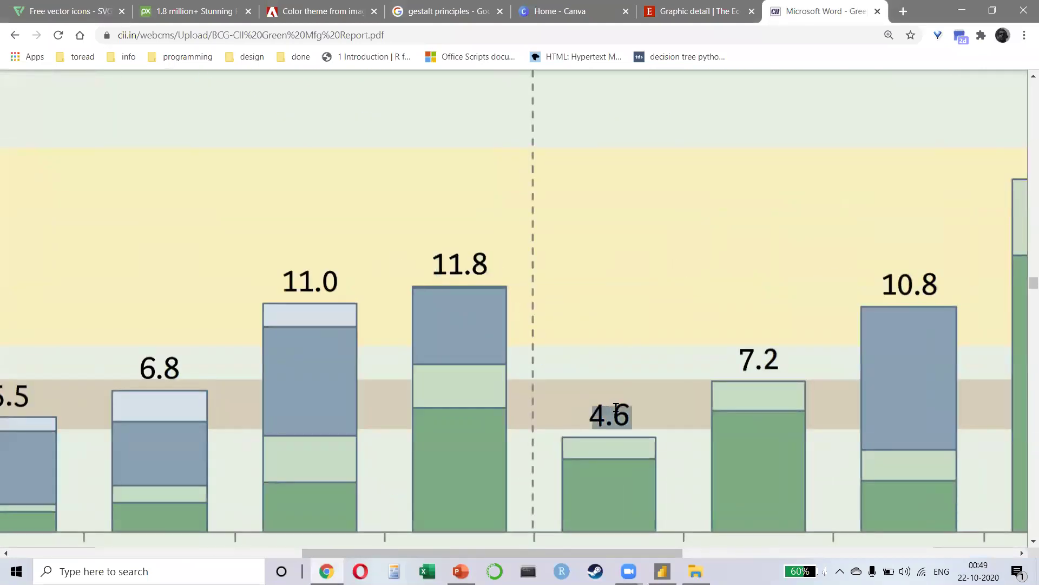
{"action": "left_click_drag", "start_coordinate": [746, 360], "coordinate": [743, 361]}
{"action": "left_click", "coordinate": [791, 361]}
{"action": "mouse_move", "coordinate": [627, 425]}
{"action": "left_mouse_down"}
{"action": "mouse_move", "coordinate": [578, 425]}
{"action": "mouse_move", "coordinate": [627, 405]}
{"action": "left_mouse_up"}
{"action": "left_click", "coordinate": [652, 416]}
{"action": "scroll", "coordinate": [628, 420], "scroll_direction": "down", "scroll_amount": 5}
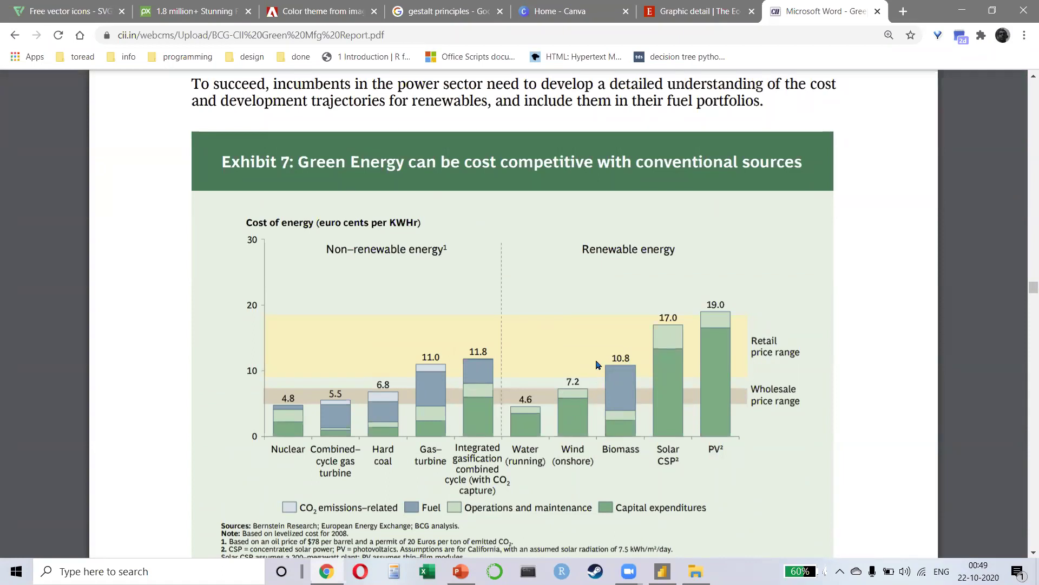
{"action": "key", "text": "alt+Tab"}
{"action": "key", "text": "alt+Tab"}
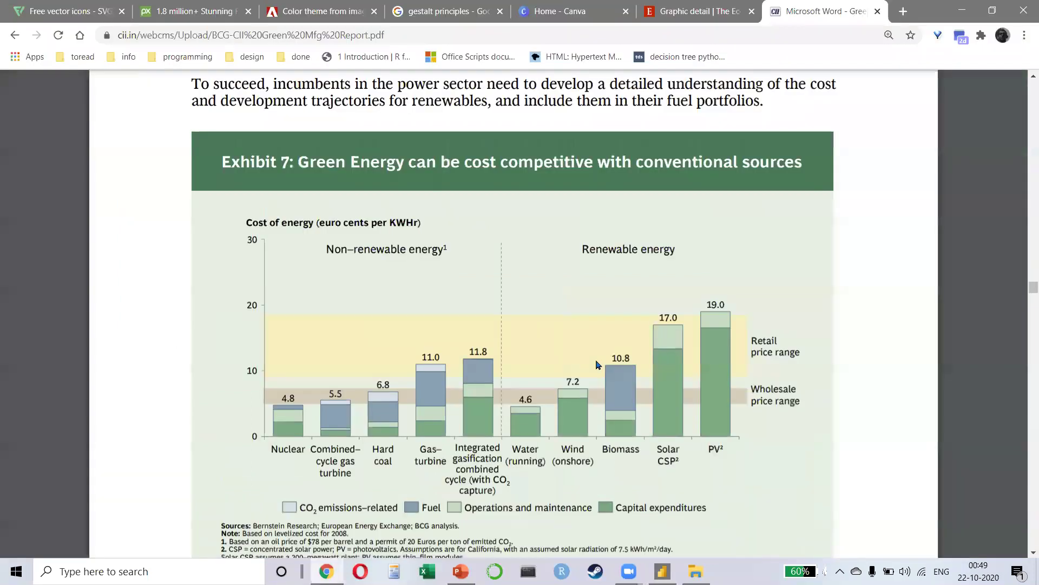
{"action": "key", "text": "alt+Tab"}
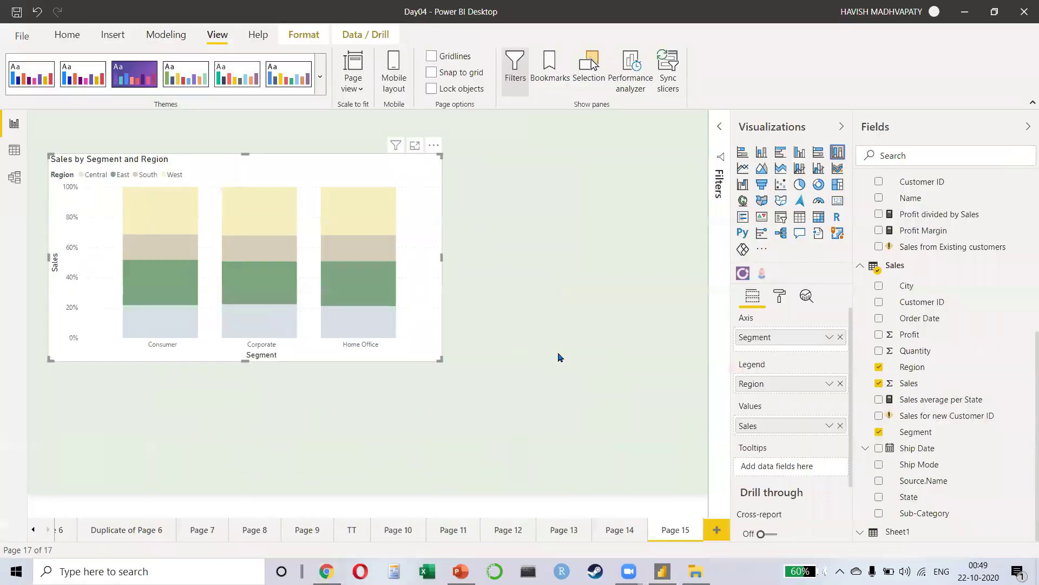
Step: Insert a rectangle shape below the chart
{"action": "left_click", "coordinate": [560, 357]}
{"action": "left_click", "coordinate": [132, 43]}
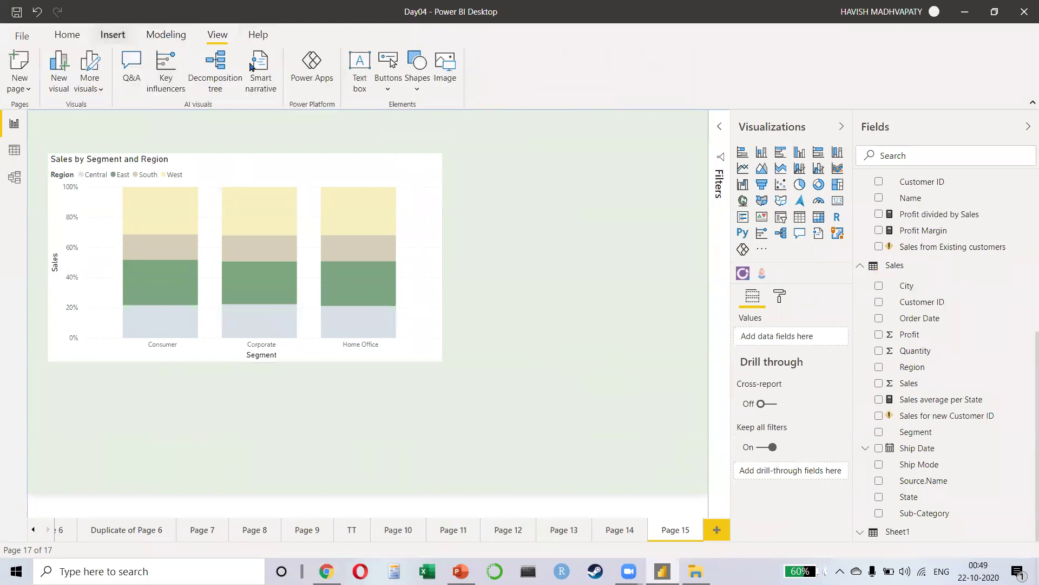
{"action": "left_click", "coordinate": [416, 86]}
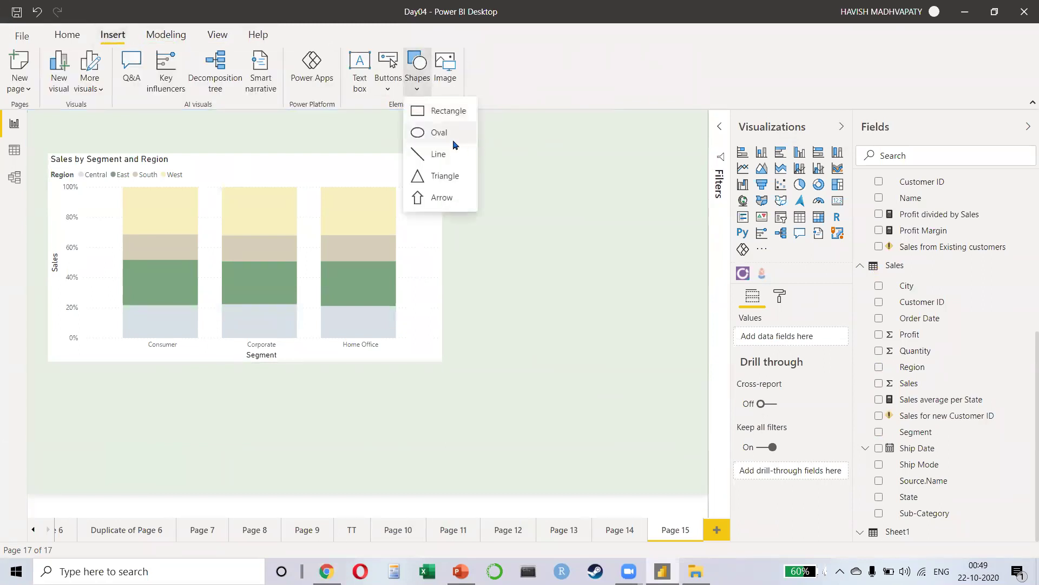
{"action": "left_click", "coordinate": [443, 111]}
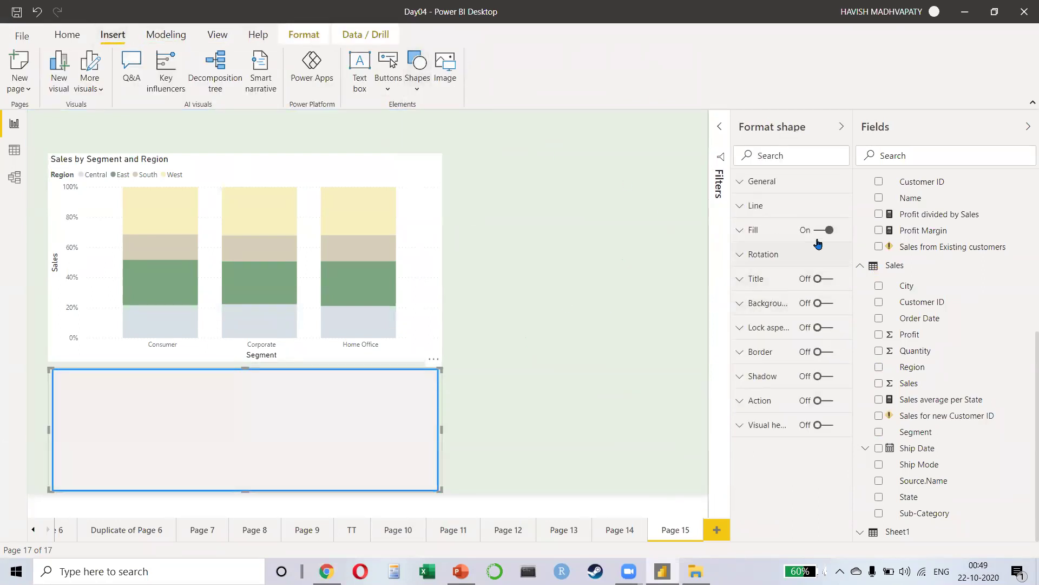
Step: Fill the rectangle with a custom yellow, then delete it and reselect the stacked column chart
{"action": "left_click", "coordinate": [773, 234]}
{"action": "left_click", "coordinate": [756, 272]}
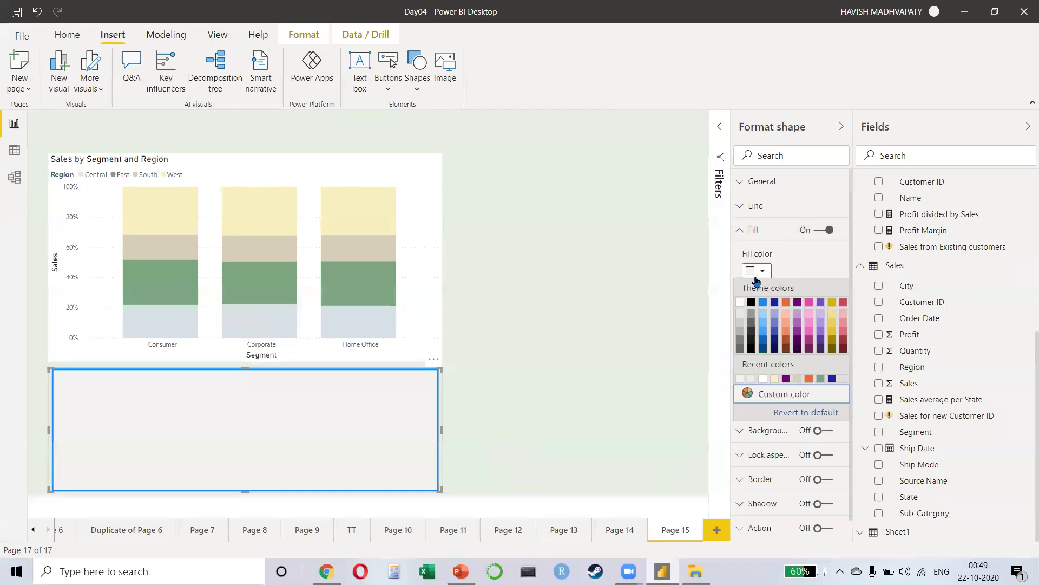
{"action": "left_click", "coordinate": [784, 394]}
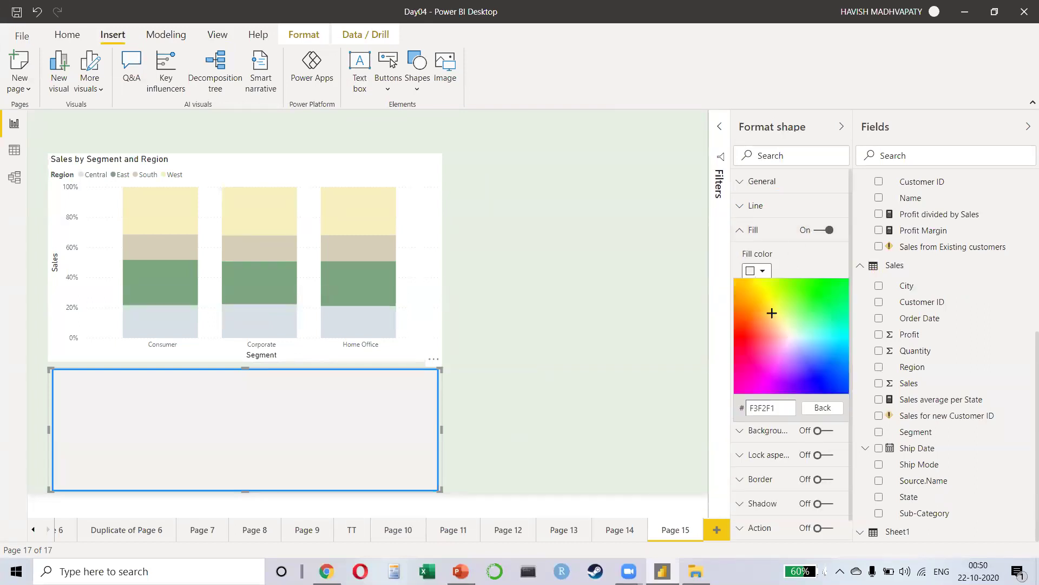
{"action": "left_click", "coordinate": [768, 302]}
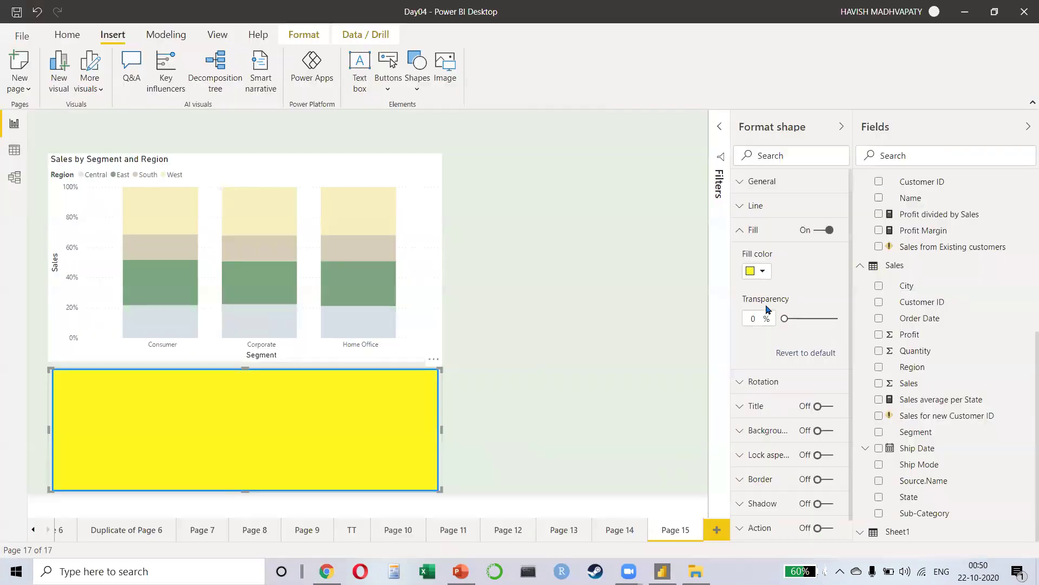
{"action": "key", "text": "Delete"}
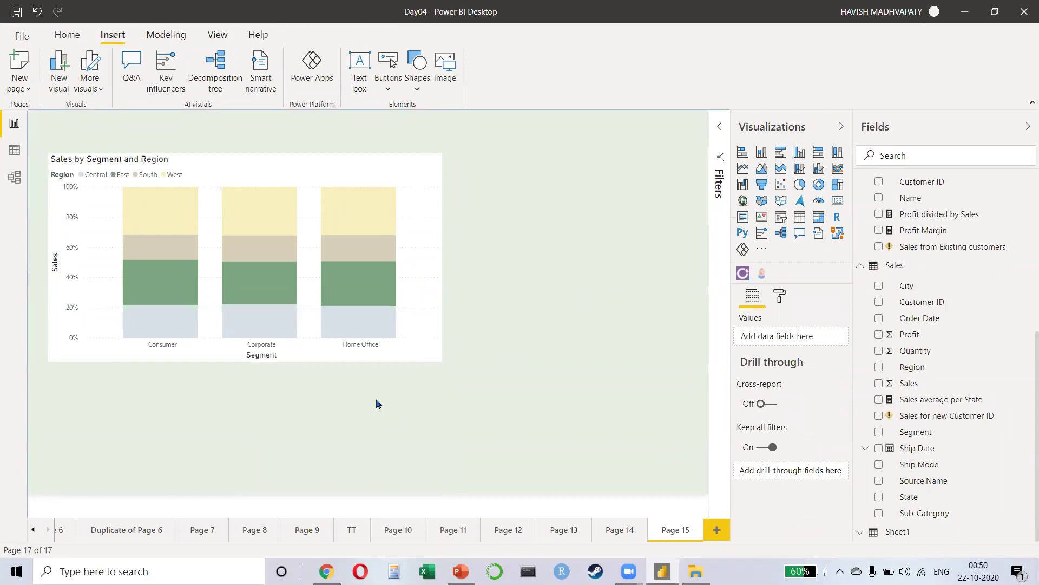
{"action": "left_click", "coordinate": [406, 310]}
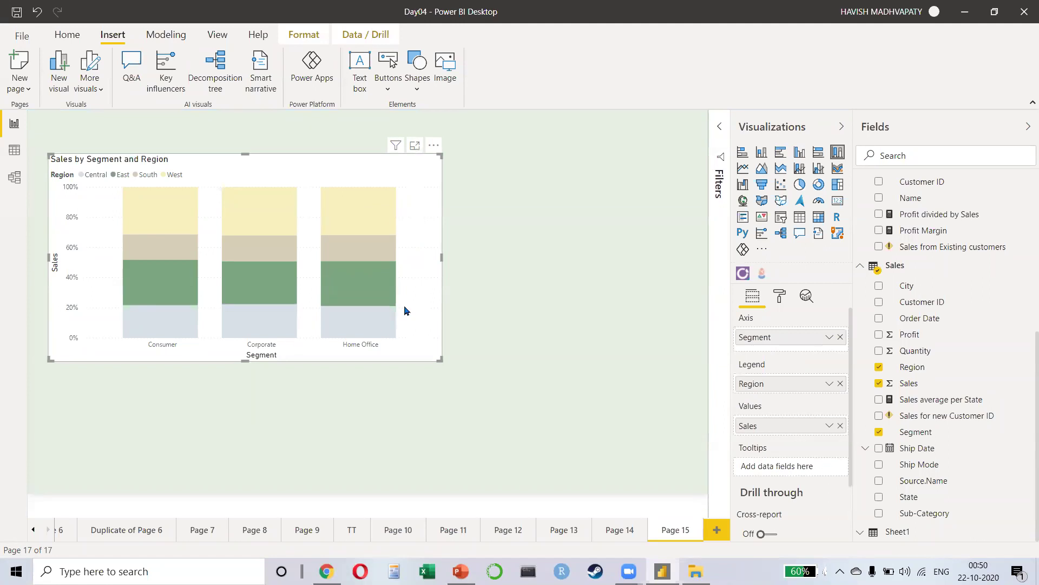
Step: Close the Green Manufacturing PDF tab, open a new tab and review the other open tabs
{"action": "key", "text": "alt+Tab"}
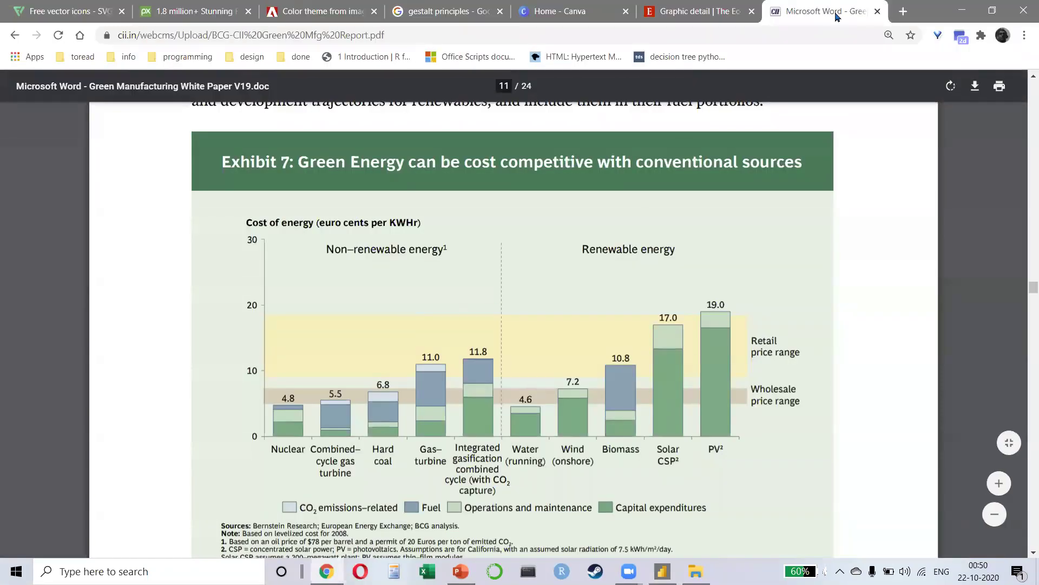
{"action": "left_click", "coordinate": [878, 11]}
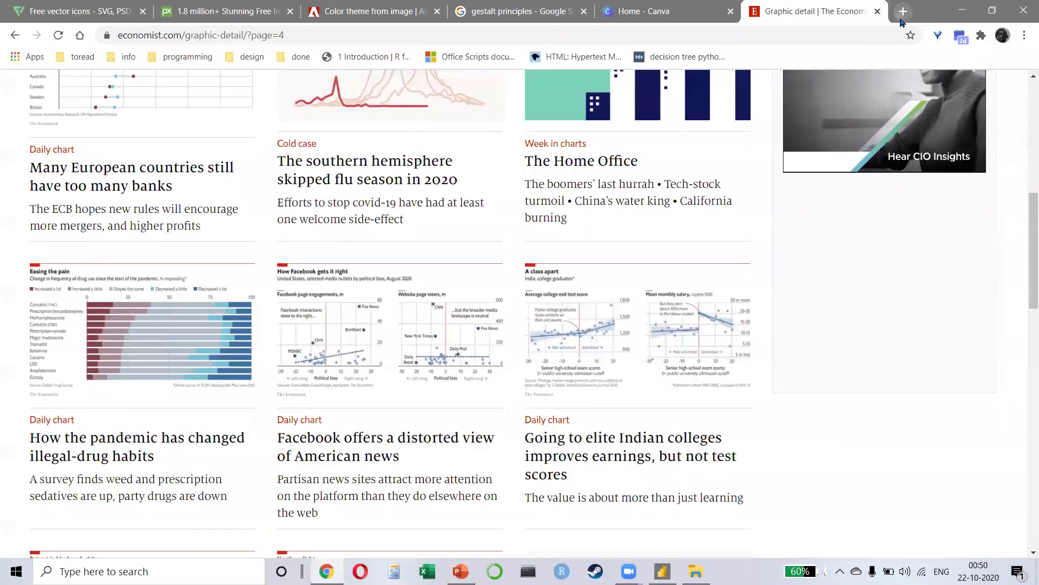
{"action": "left_click", "coordinate": [903, 11]}
{"action": "left_click", "coordinate": [38, 14]}
{"action": "left_click", "coordinate": [200, 10]}
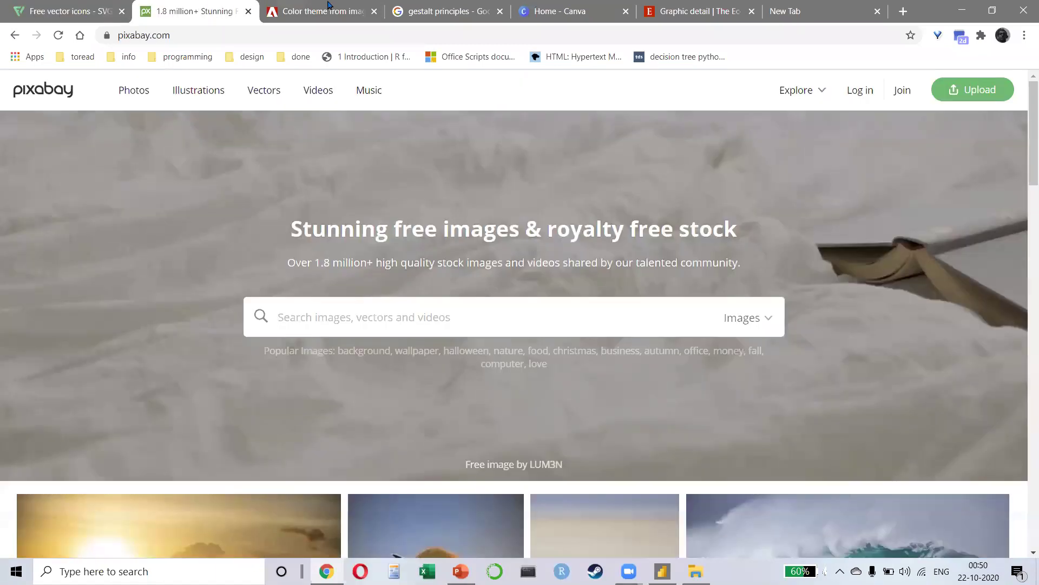
{"action": "left_click", "coordinate": [319, 11]}
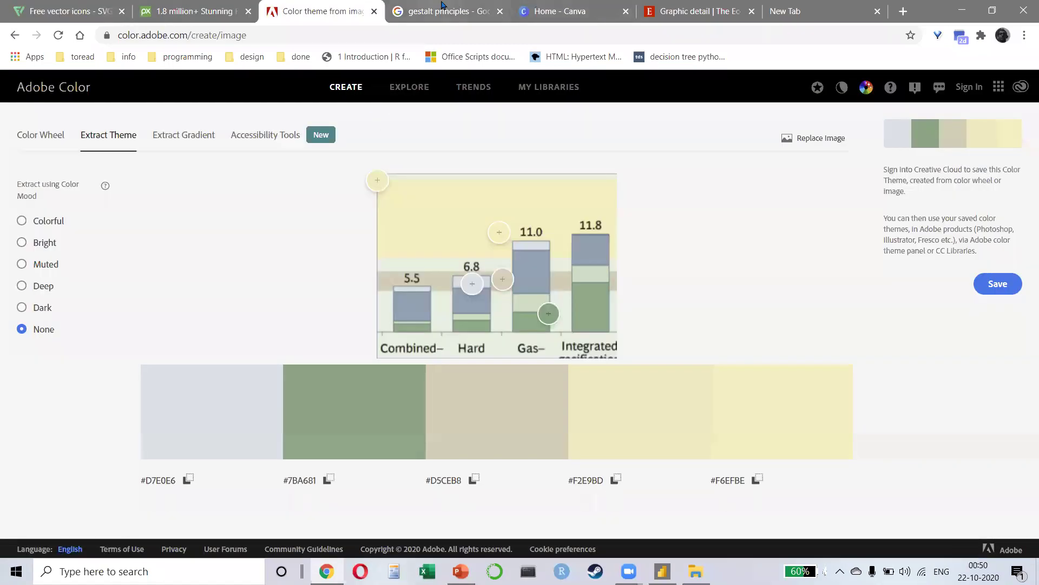
{"action": "left_click", "coordinate": [505, 8]}
{"action": "left_click", "coordinate": [560, 11]}
{"action": "left_click", "coordinate": [695, 11]}
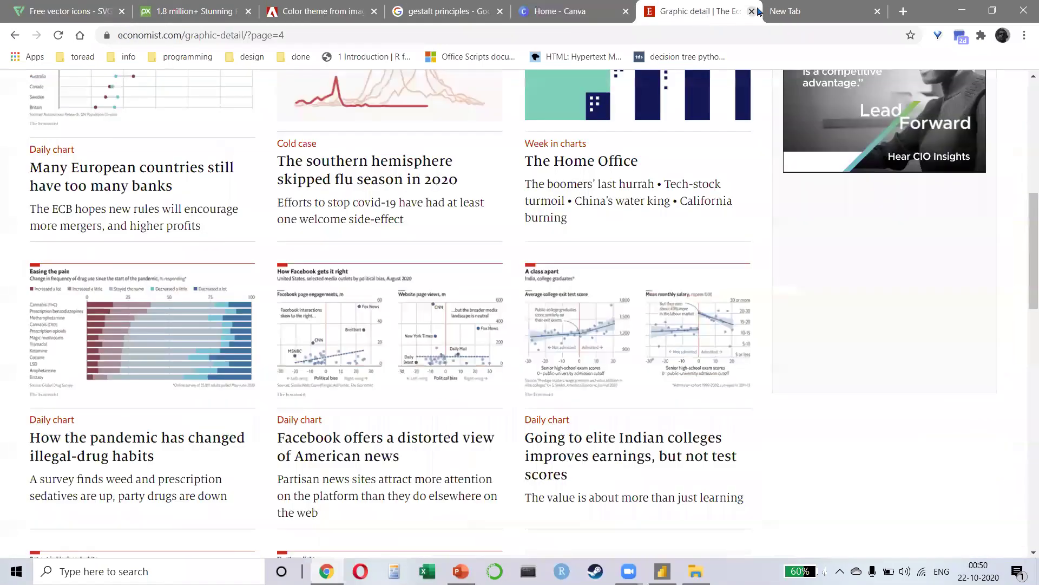
{"action": "left_click", "coordinate": [800, 13]}
Step: Search for 'DATA STORIES GALLERY' and open the Power BI Data Stories Gallery result
{"action": "left_click", "coordinate": [690, 32]}
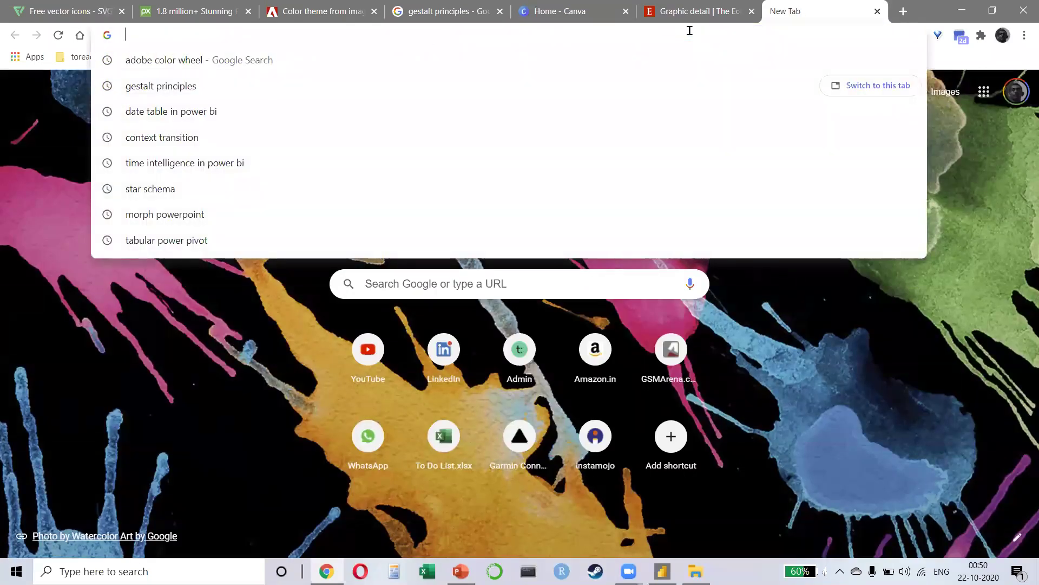
{"action": "type", "text": "DATA"}
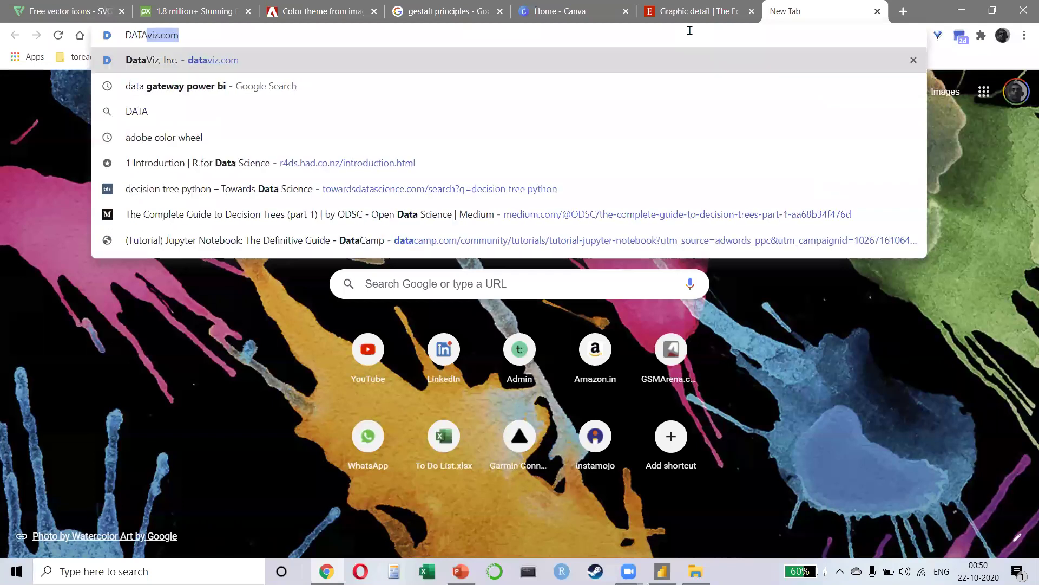
{"action": "type", "text": " STORIES "}
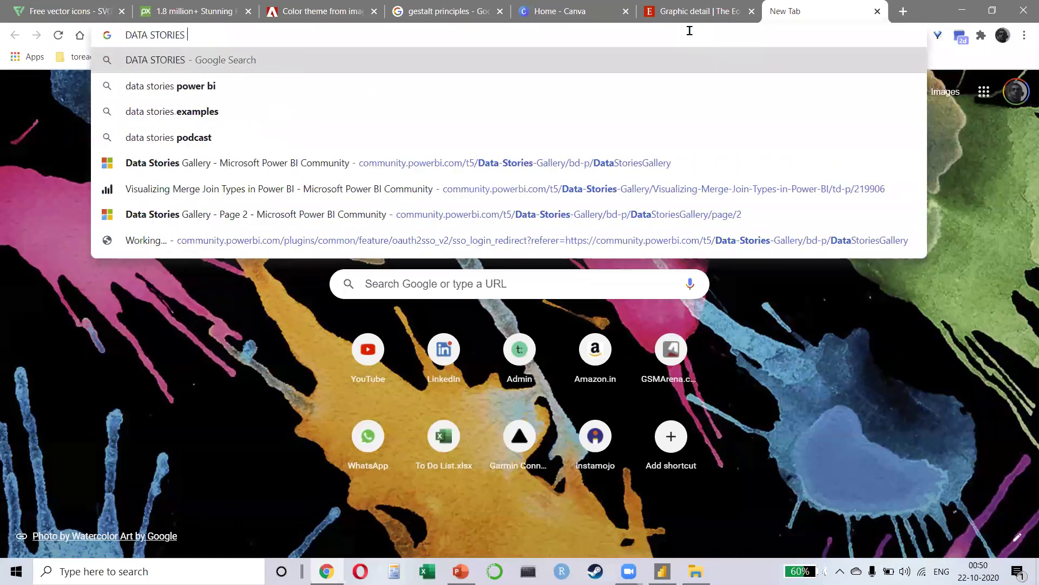
{"action": "type", "text": "GALLERYTT"}
{"action": "key", "text": "BackSpace"}
{"action": "key", "text": "BackSpace"}
{"action": "key", "text": "Return"}
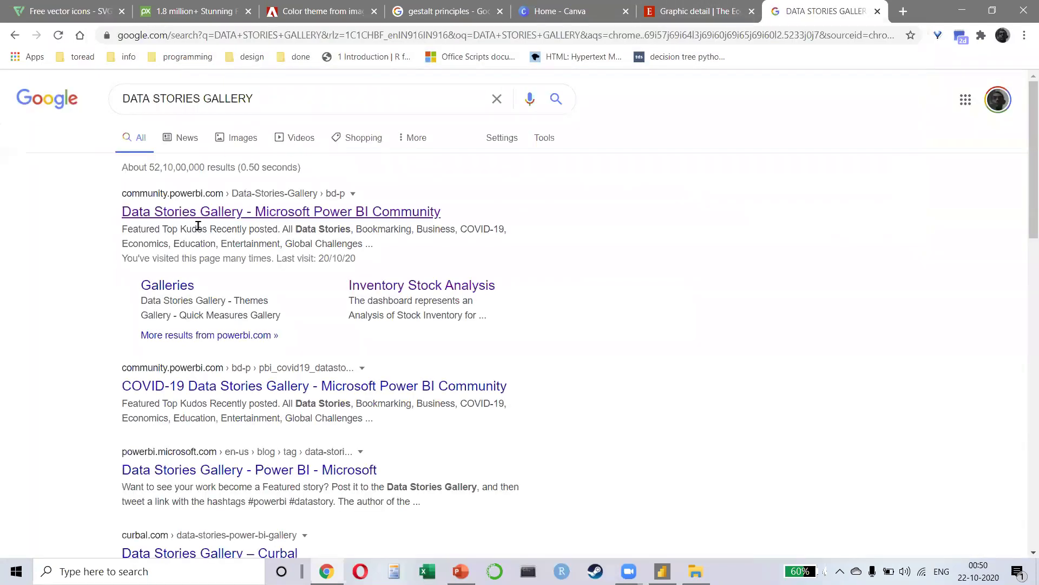
{"action": "left_click", "coordinate": [199, 218]}
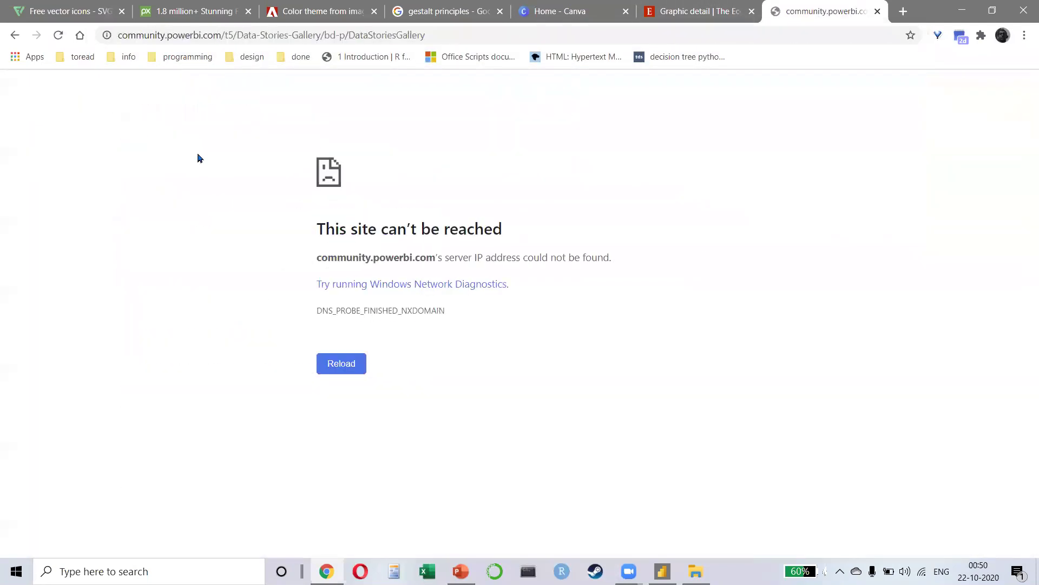
{"action": "left_click", "coordinate": [58, 36]}
Step: Collapse all tabs into OneTab and share the list as a web page, selecting its address
{"action": "left_click", "coordinate": [938, 38]}
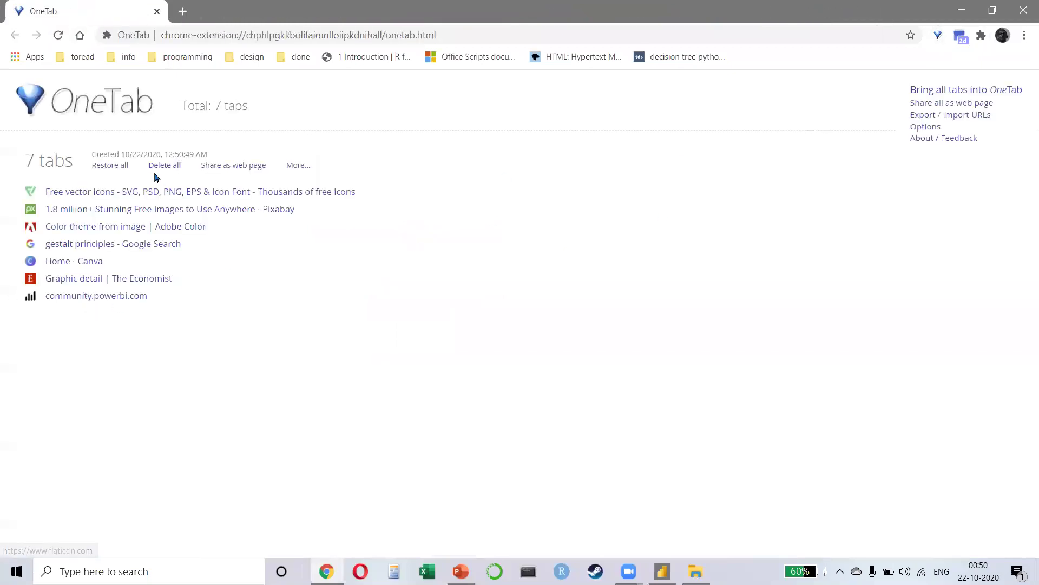
{"action": "left_click", "coordinate": [253, 169]}
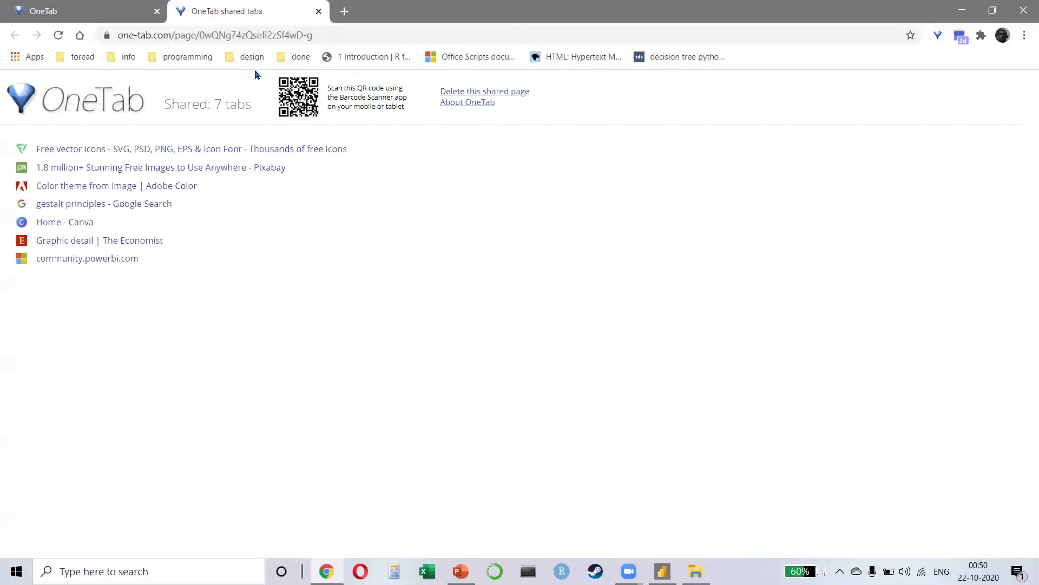
{"action": "left_click", "coordinate": [280, 41]}
{"action": "key", "text": "alt+Tab"}
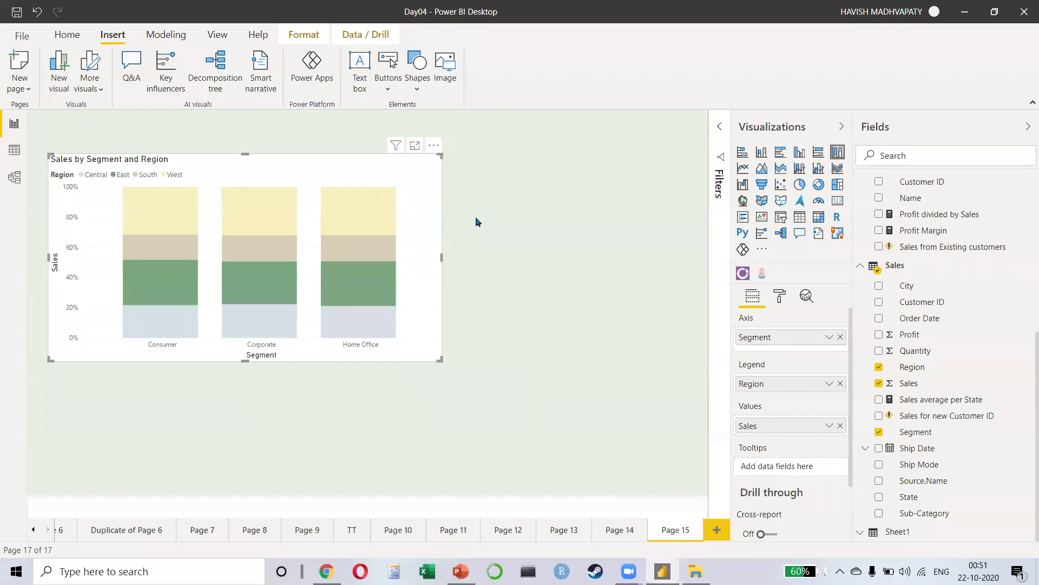
{"action": "left_click", "coordinate": [447, 230]}
{"action": "left_click", "coordinate": [425, 232]}
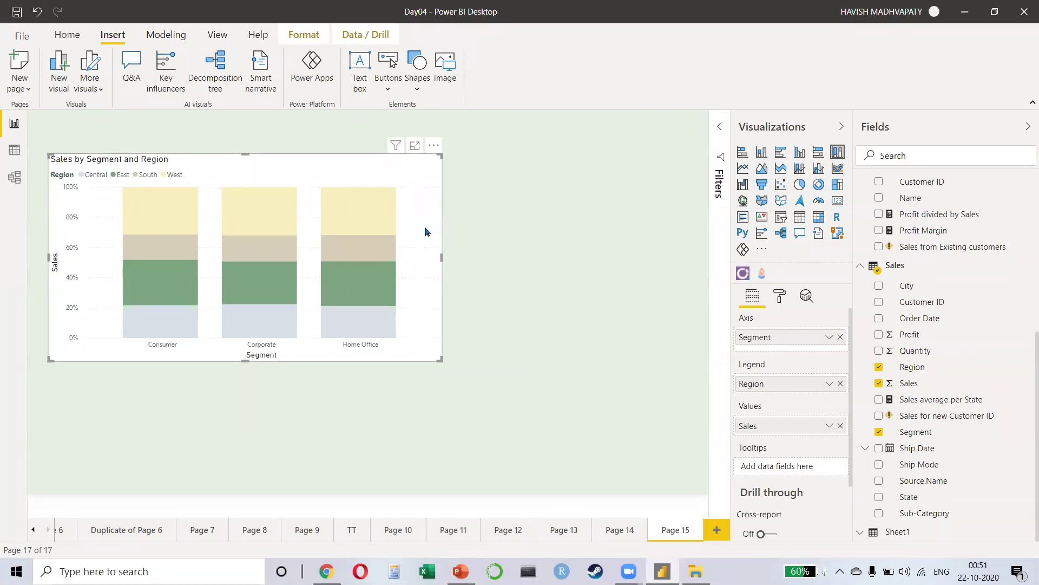
Step: Launch Word from Windows search and create a blank document
{"action": "key", "text": "super"}
{"action": "type", "text": "word"}
{"action": "key", "text": "Return"}
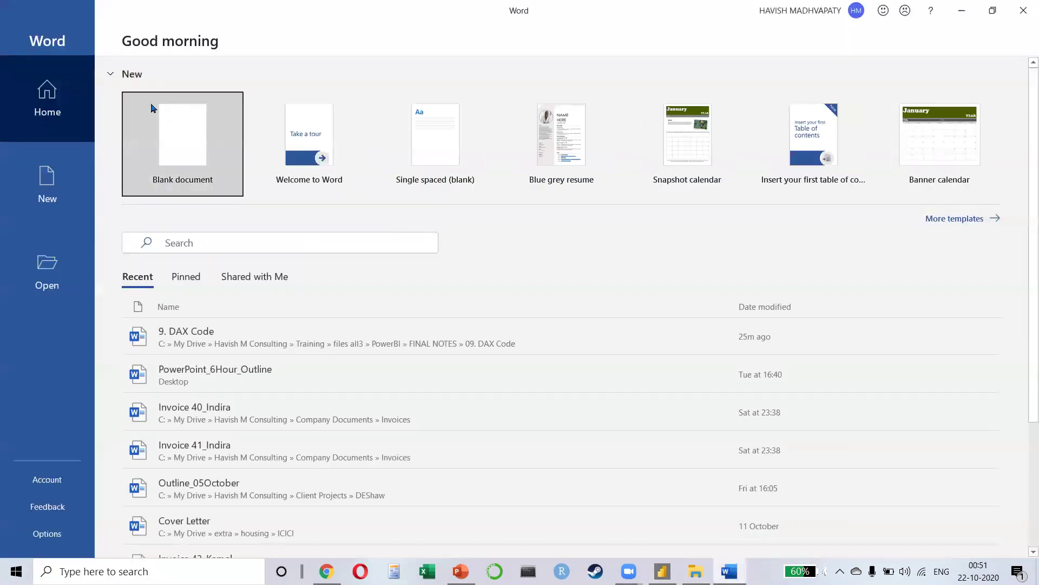
{"action": "left_click", "coordinate": [152, 106]}
Step: Generate sample text with =RAND(100,100) and return to the document start
{"action": "type", "text": "=RAN"}
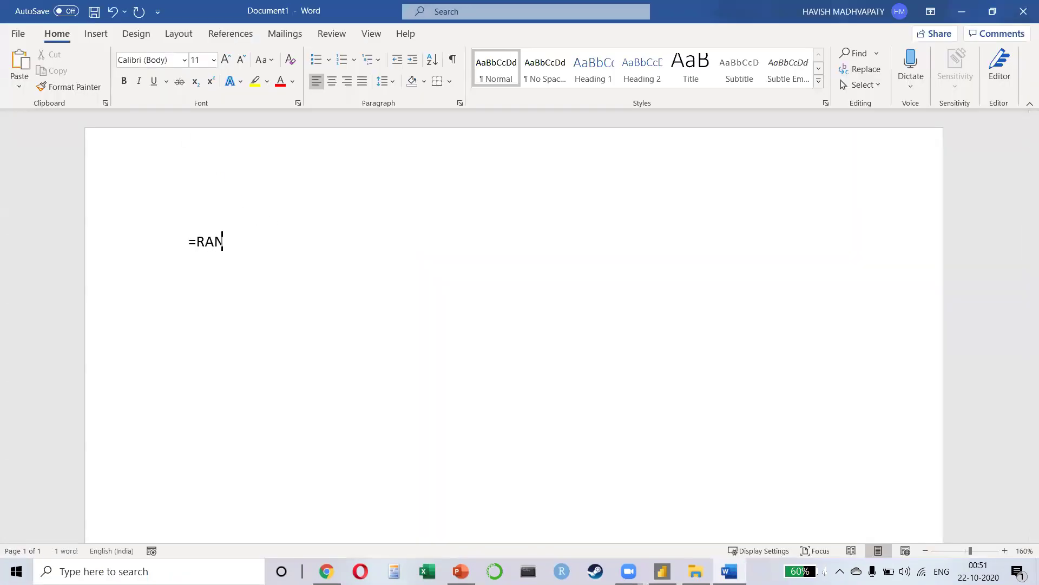
{"action": "type", "text": "D(100M="}
{"action": "key", "text": "BackSpace"}
{"action": "key", "text": "BackSpace"}
{"action": "type", "text": ",100)"}
{"action": "key", "text": "Return"}
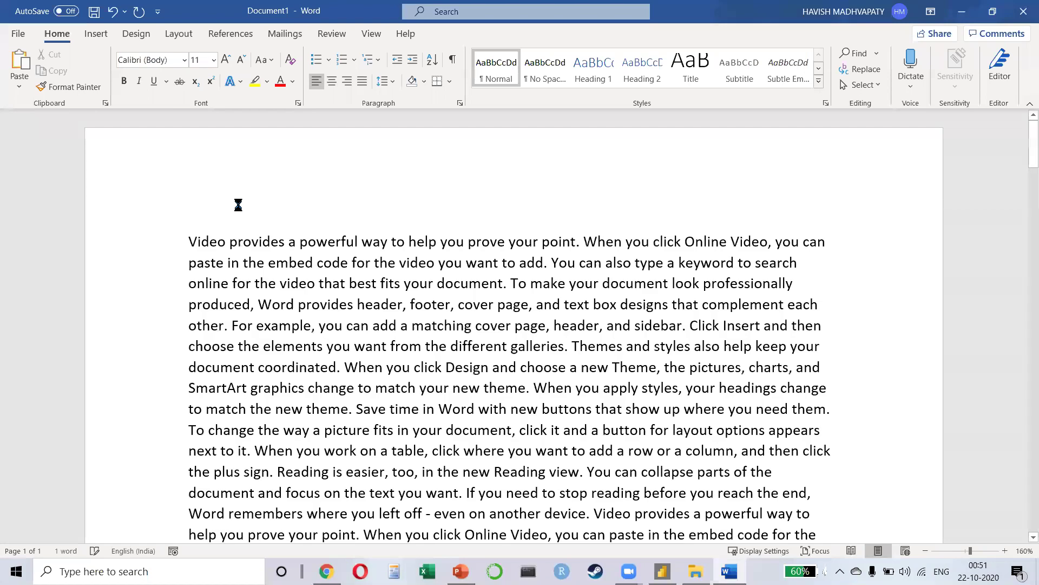
{"action": "scroll", "coordinate": [376, 394], "scroll_direction": "down", "scroll_amount": 5}
{"action": "scroll", "coordinate": [376, 393], "scroll_direction": "up", "scroll_amount": 10}
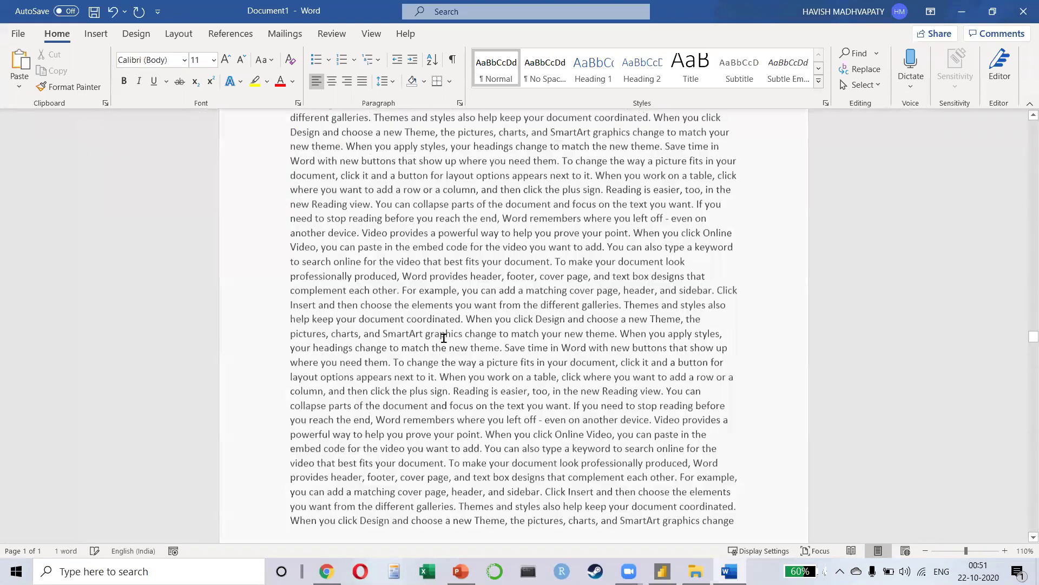
{"action": "scroll", "coordinate": [443, 338], "scroll_direction": "up", "scroll_amount": 10}
{"action": "key", "text": "ctrl+Home"}
Step: Apply Narrow margins and a Two-column layout to the document
{"action": "left_click", "coordinate": [179, 33]}
{"action": "left_click", "coordinate": [22, 87]}
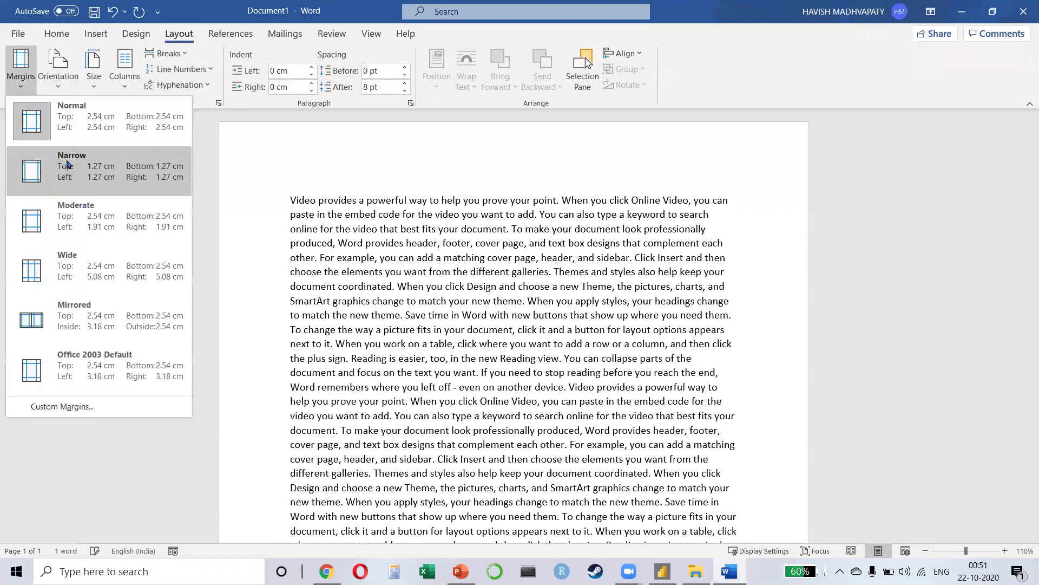
{"action": "left_click", "coordinate": [60, 162]}
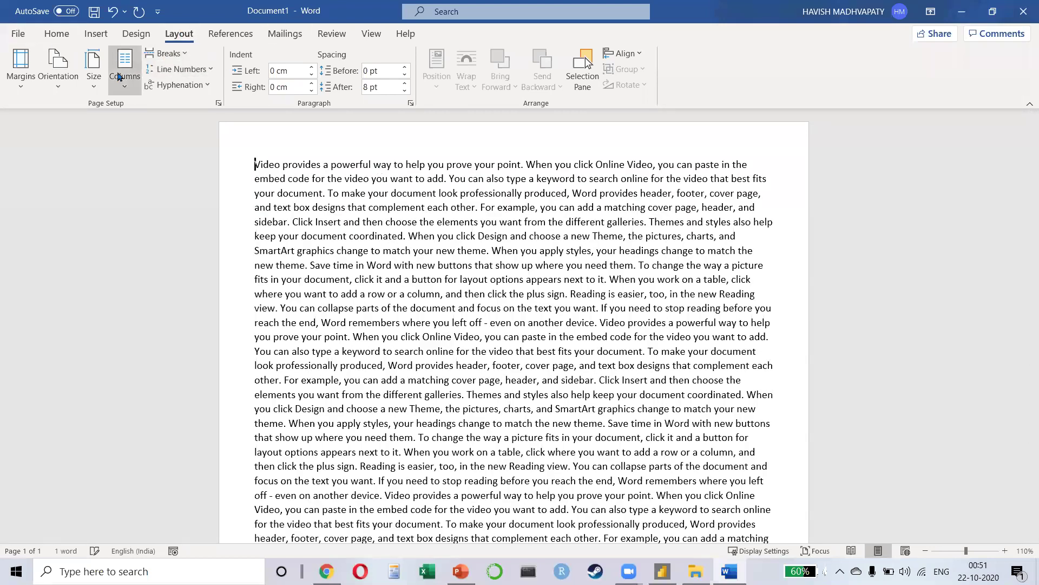
{"action": "left_click", "coordinate": [125, 70]}
{"action": "left_click", "coordinate": [153, 145]}
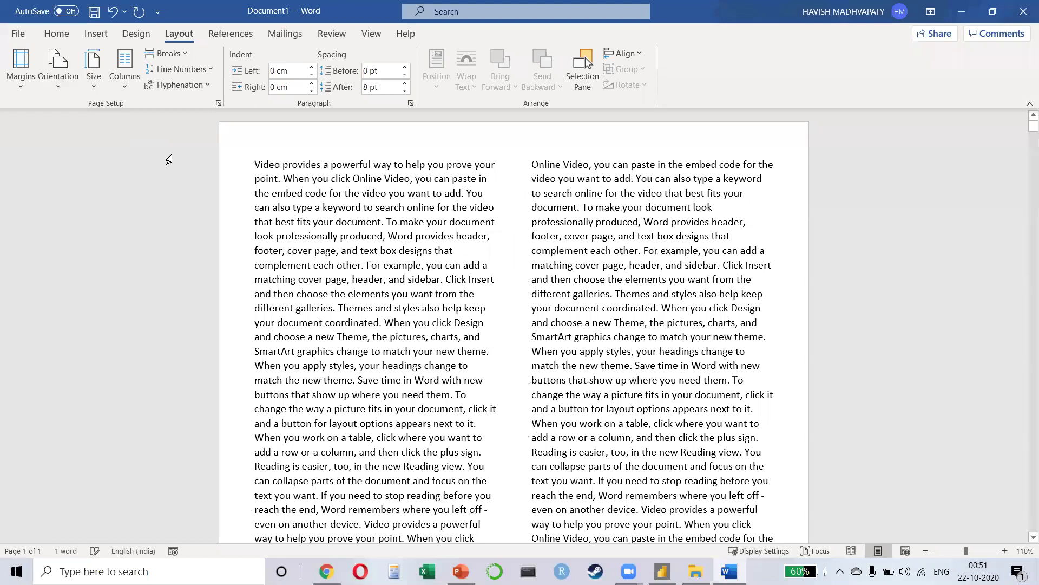
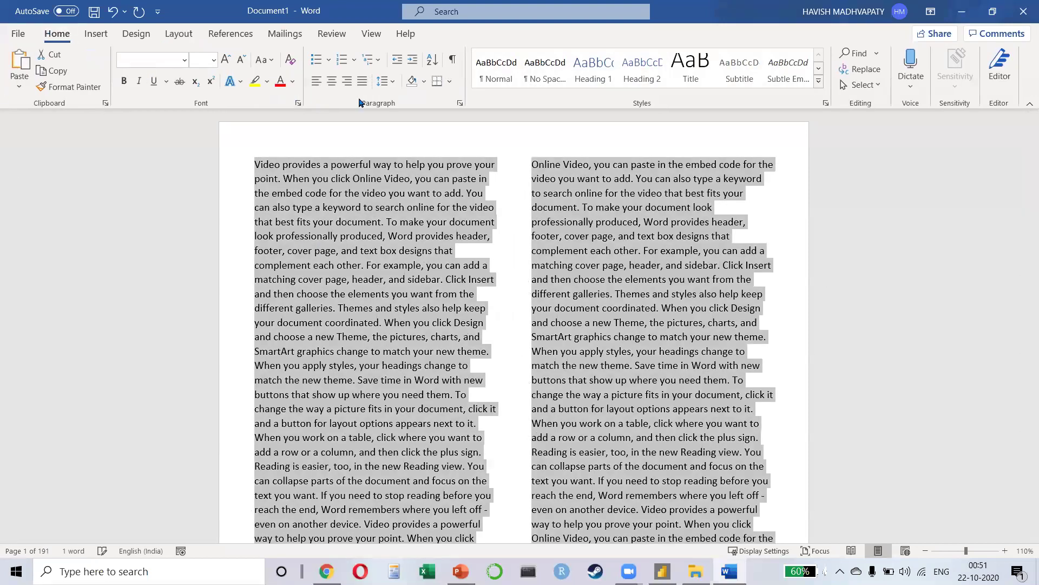
Step: Justify the selected text with Ctrl+J, then deselect it to check that both column edges line up
{"action": "key", "text": "ctrl+j"}
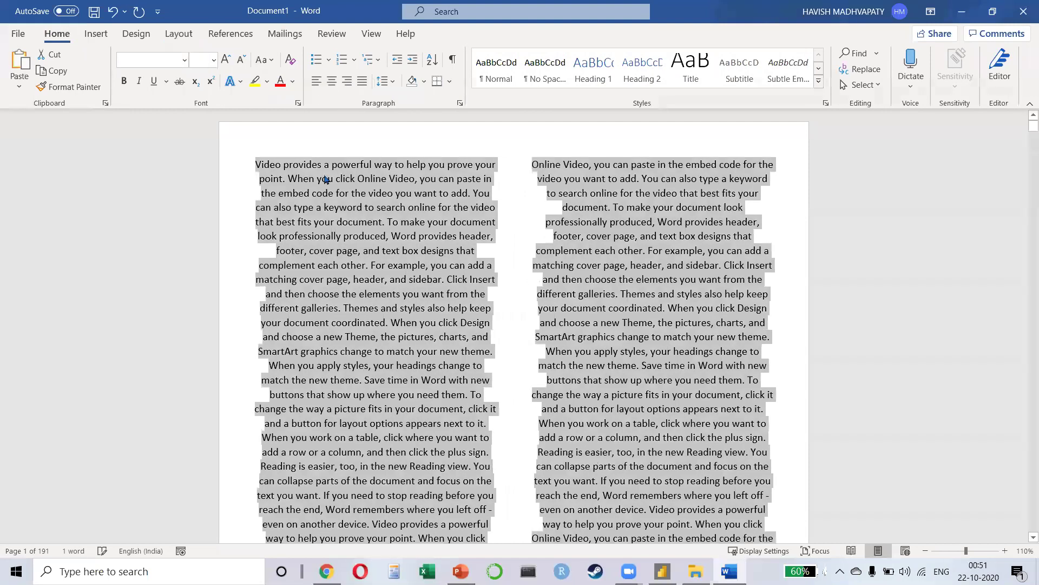
{"action": "left_click", "coordinate": [302, 210]}
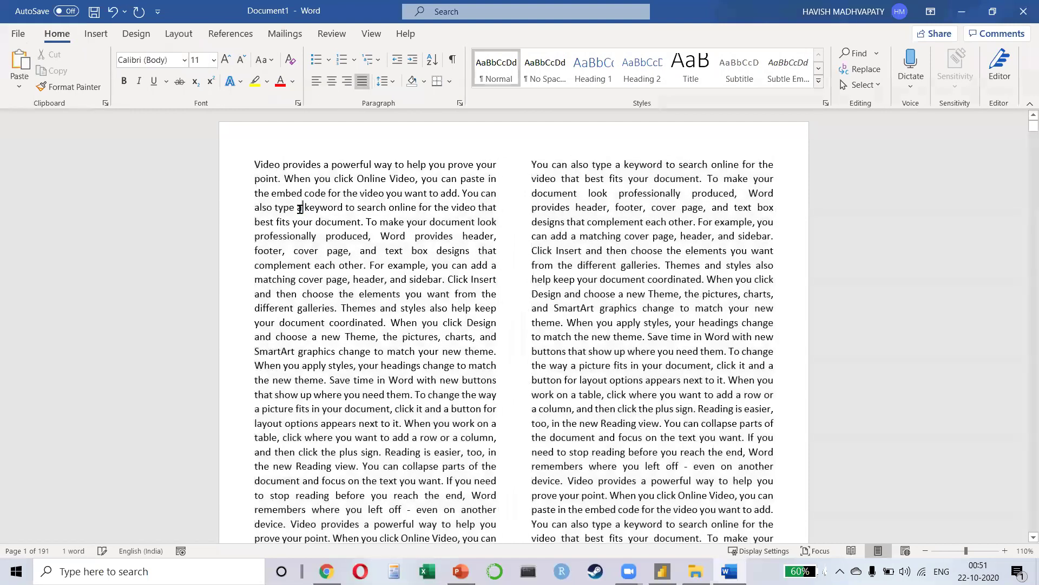
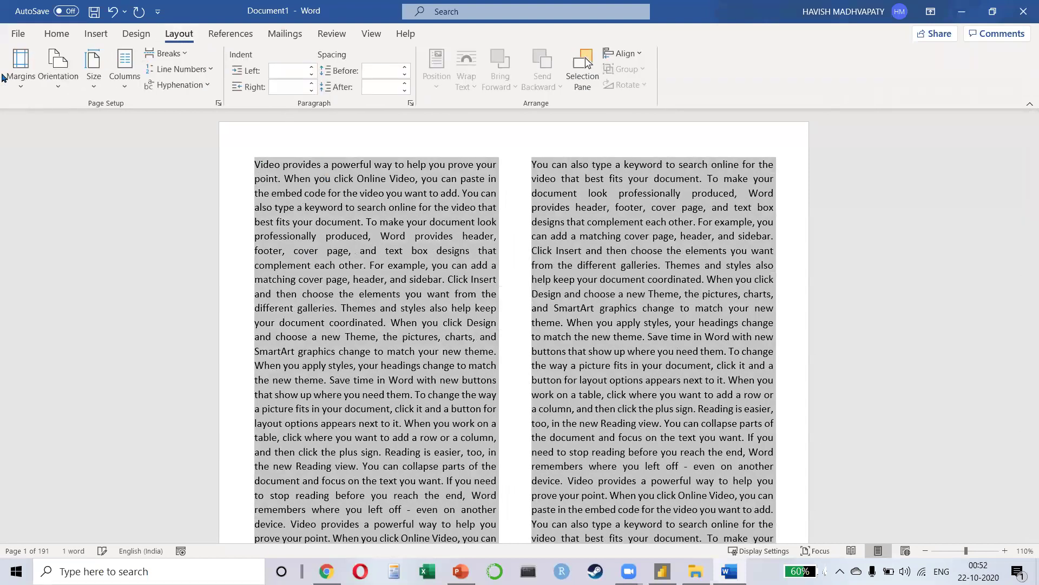
Step: Check the margin presets, try a three-column layout, then return the text to two columns
{"action": "left_click", "coordinate": [20, 62]}
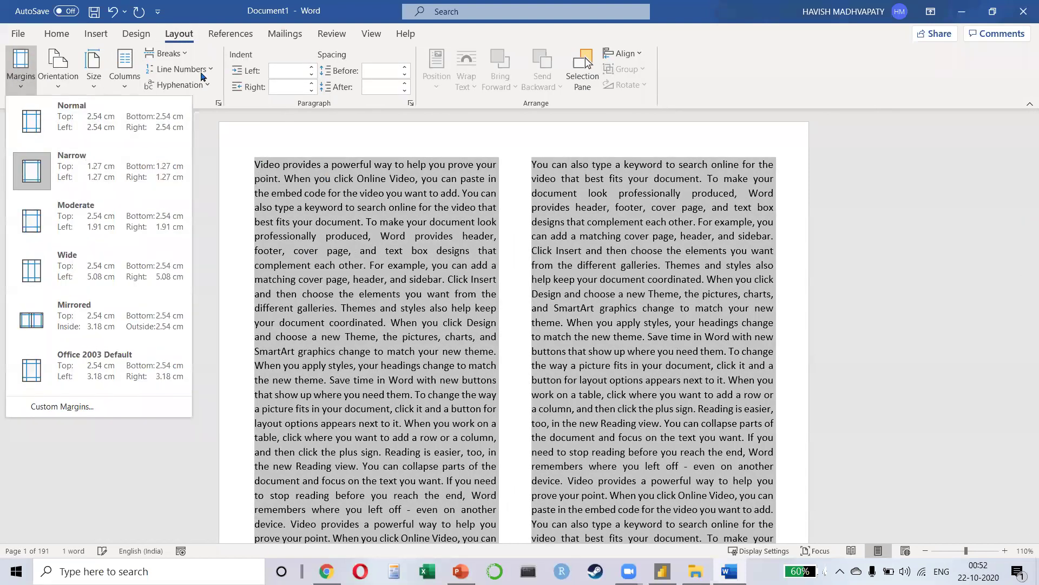
{"action": "left_click", "coordinate": [124, 82]}
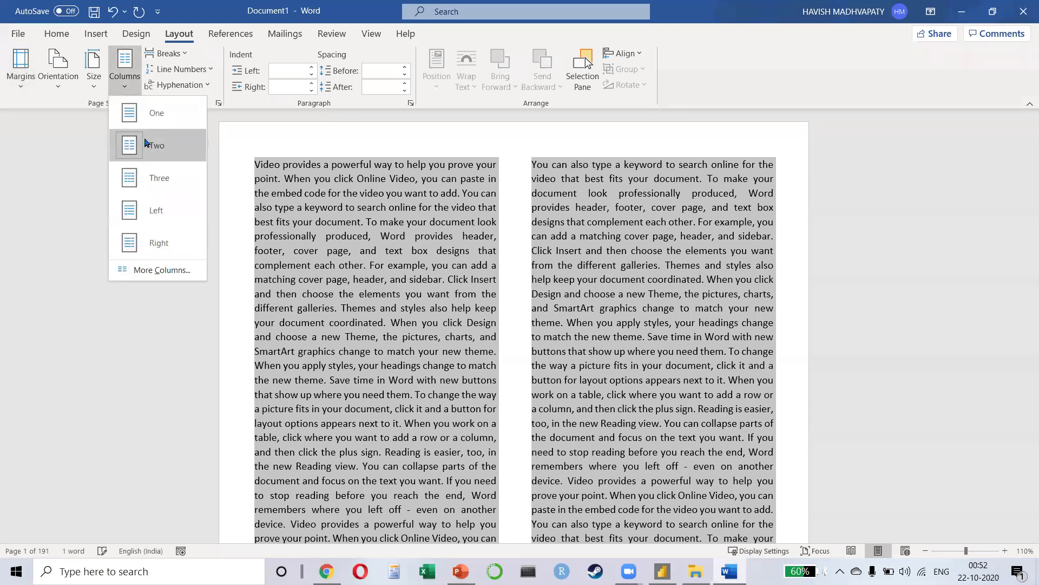
{"action": "left_click", "coordinate": [160, 182]}
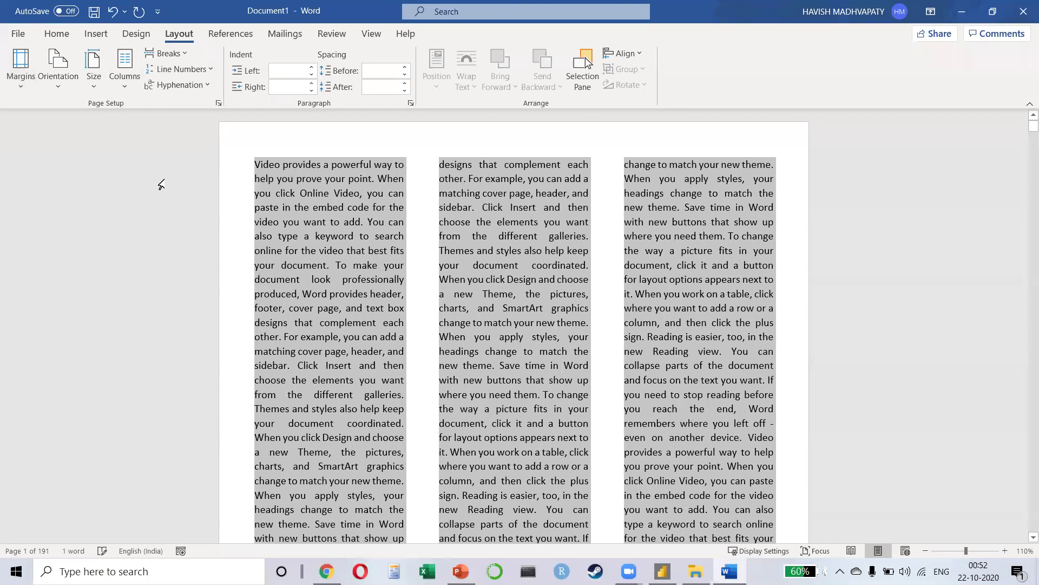
{"action": "left_click", "coordinate": [123, 91]}
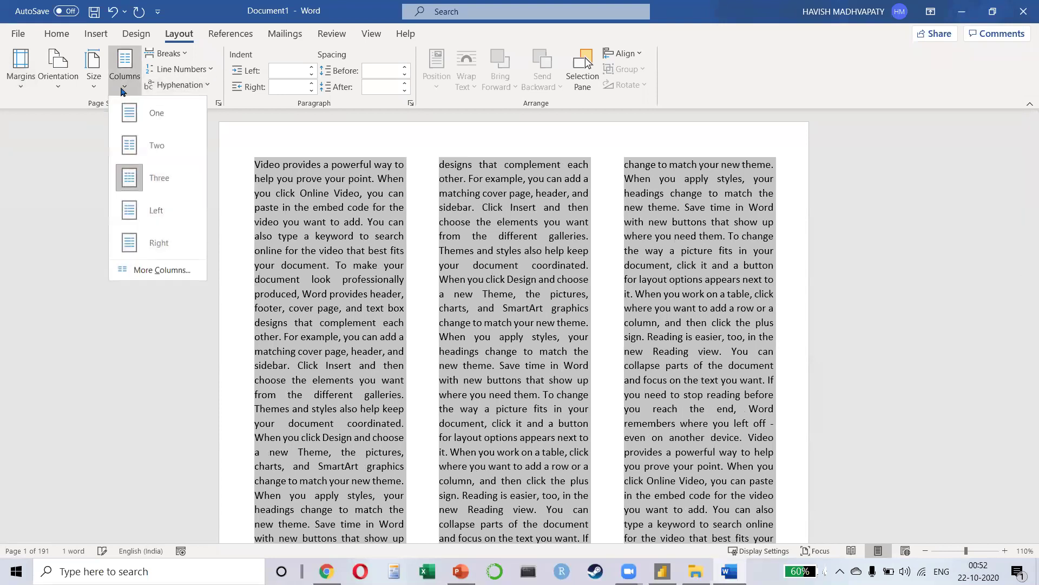
{"action": "left_click", "coordinate": [144, 145]}
{"action": "left_click", "coordinate": [483, 208]}
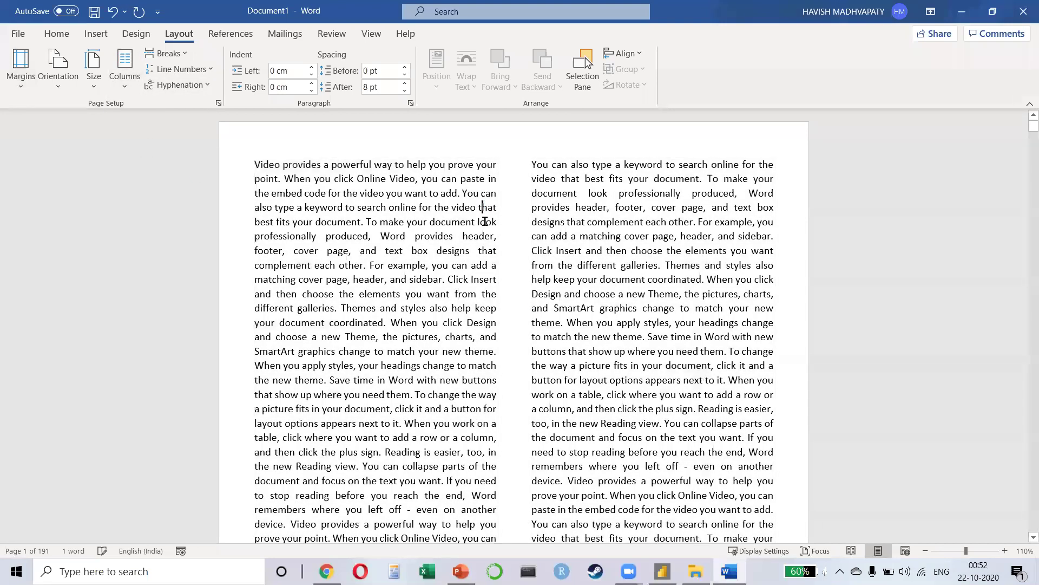
Step: Make the opening word 'Video' bold and larger
{"action": "left_click", "coordinate": [283, 164]}
{"action": "key", "text": "ctrl+shift+Left"}
{"action": "key", "text": "ctrl+b"}
{"action": "key", "text": "ctrl+shift+period"}
{"action": "key", "text": "ctrl+shift+period"}
{"action": "key", "text": "ctrl+shift+period"}
{"action": "key", "text": "ctrl+shift+period"}
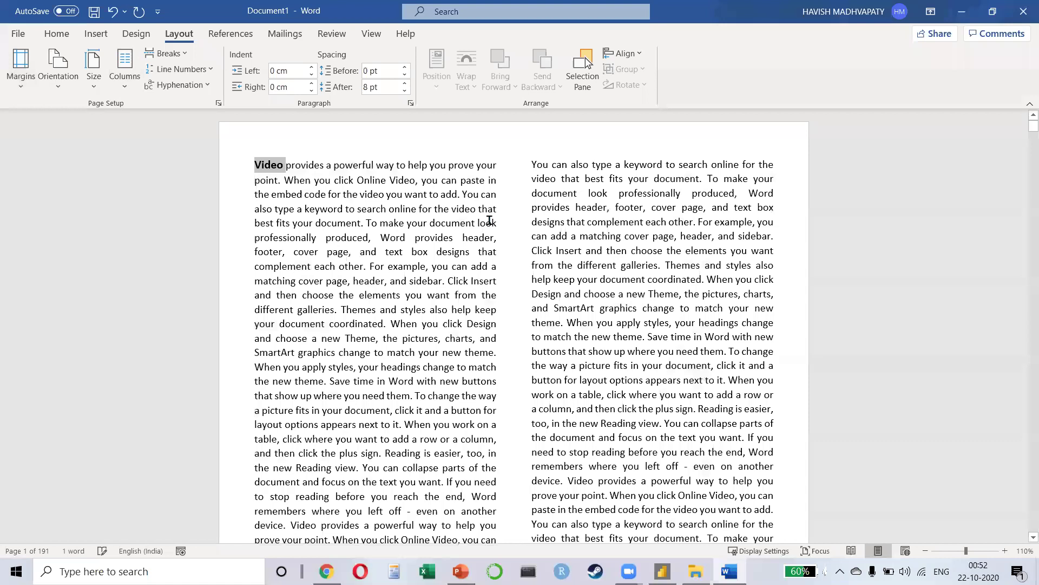
Step: Replace the enlarged 'Video' with 'Video' in plain body text and show the Home formatting options
{"action": "key", "text": "Down"}
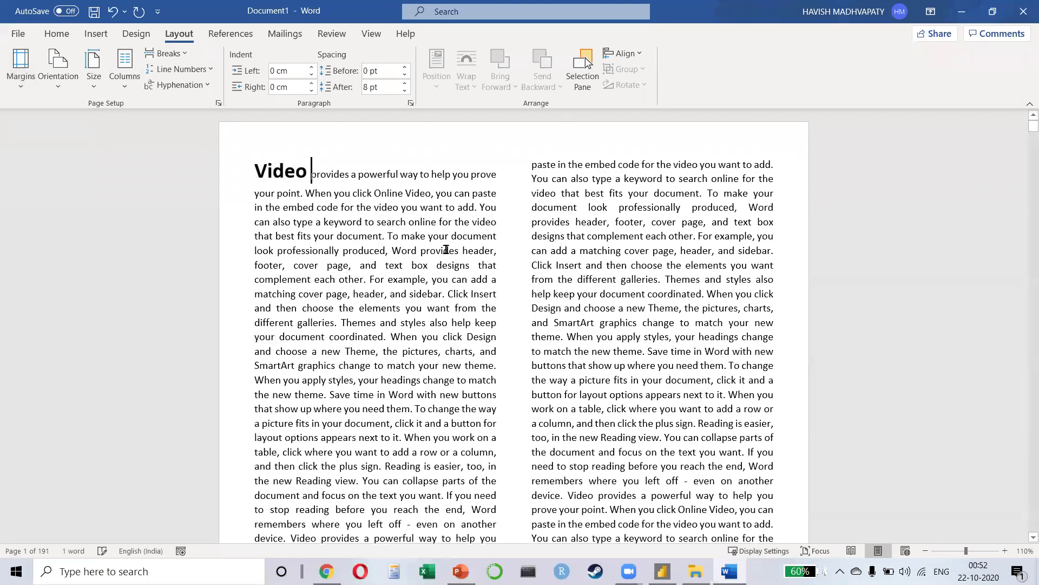
{"action": "key", "text": "ctrl+shift+Left"}
{"action": "key", "text": "BackSpace"}
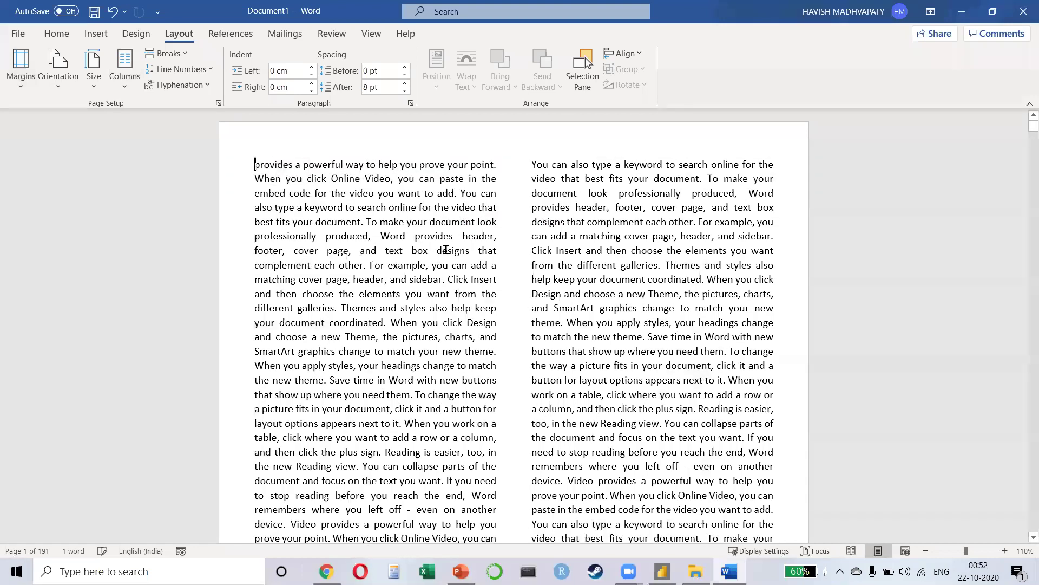
{"action": "type", "text": "Video"}
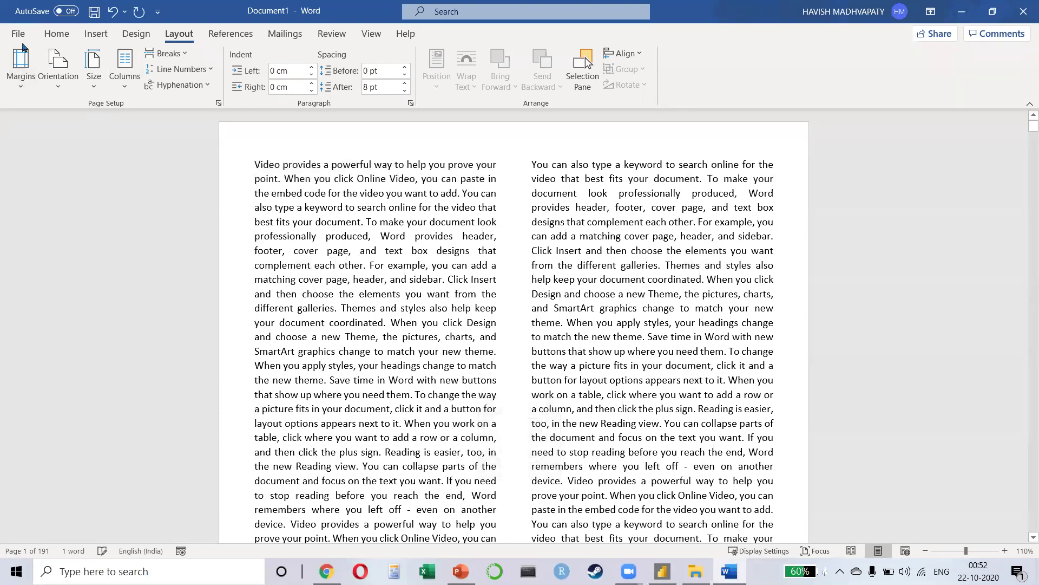
{"action": "left_click", "coordinate": [56, 34]}
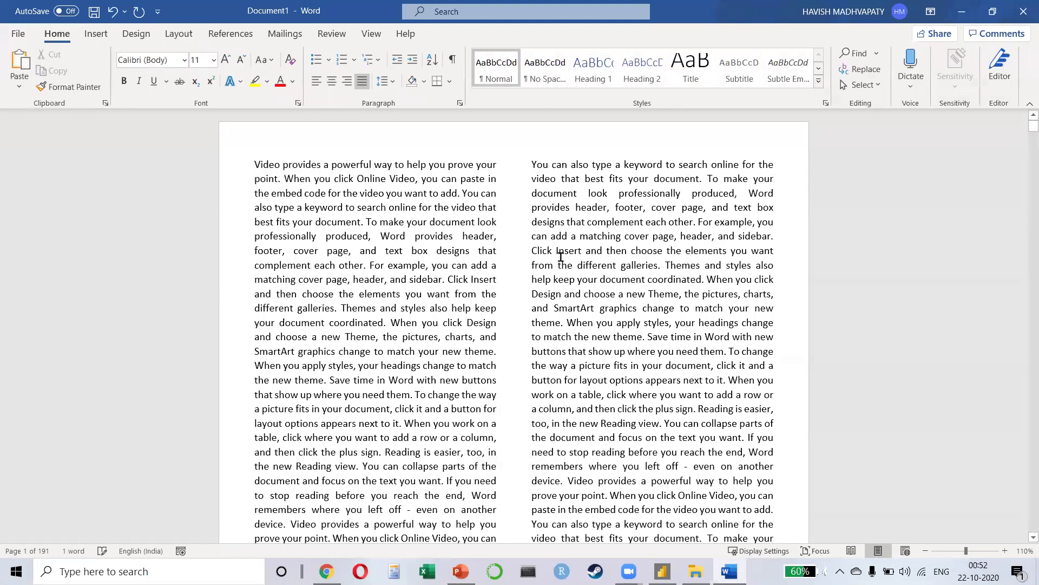
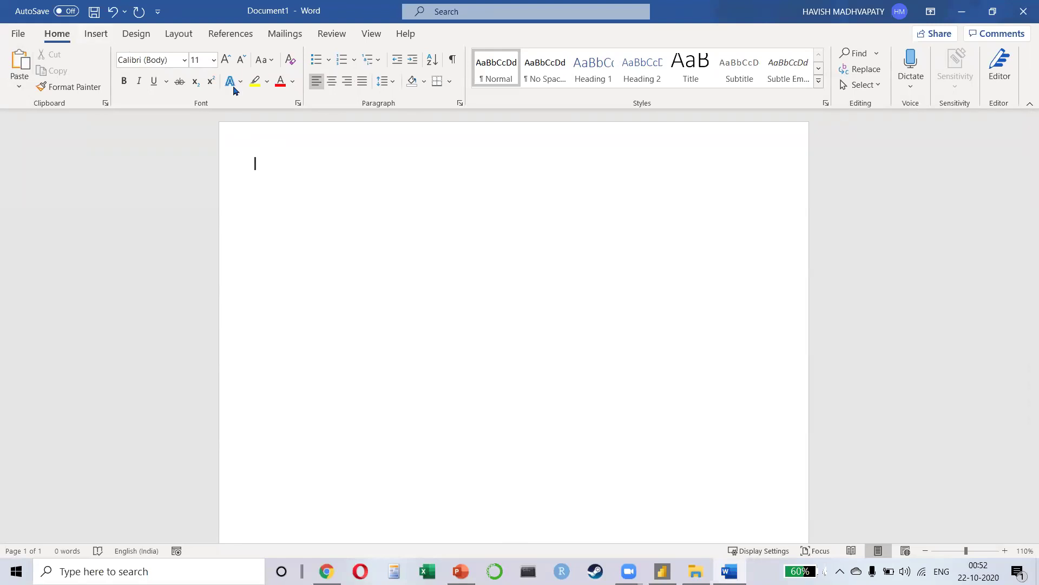
Step: Insert an Alternating Flow SmartArt diagram into the Word page and enlarge it
{"action": "left_click", "coordinate": [91, 36]}
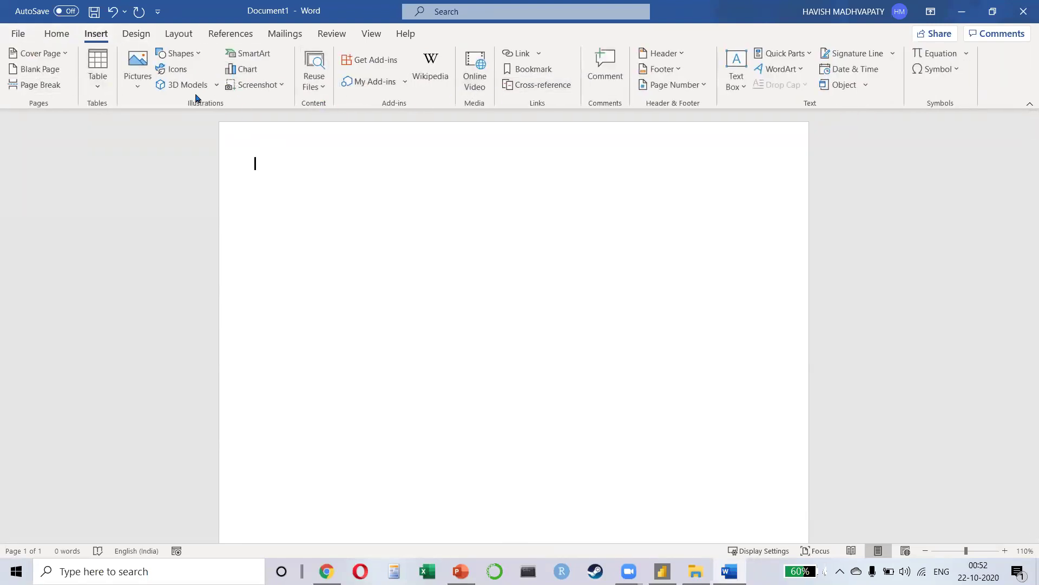
{"action": "left_click", "coordinate": [249, 53]}
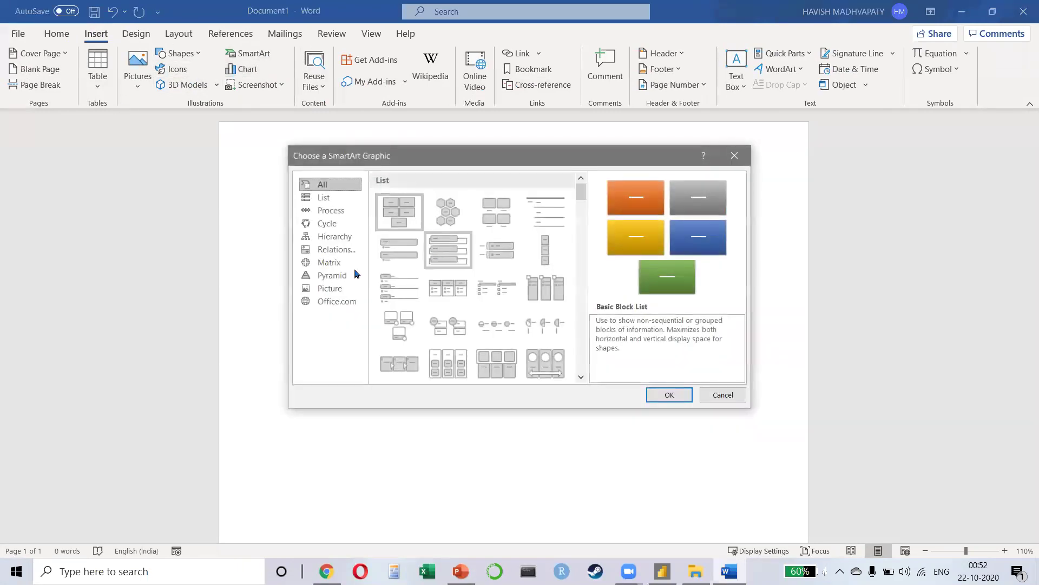
{"action": "left_click", "coordinate": [331, 210]}
{"action": "left_click", "coordinate": [445, 234]}
{"action": "left_click", "coordinate": [674, 394]}
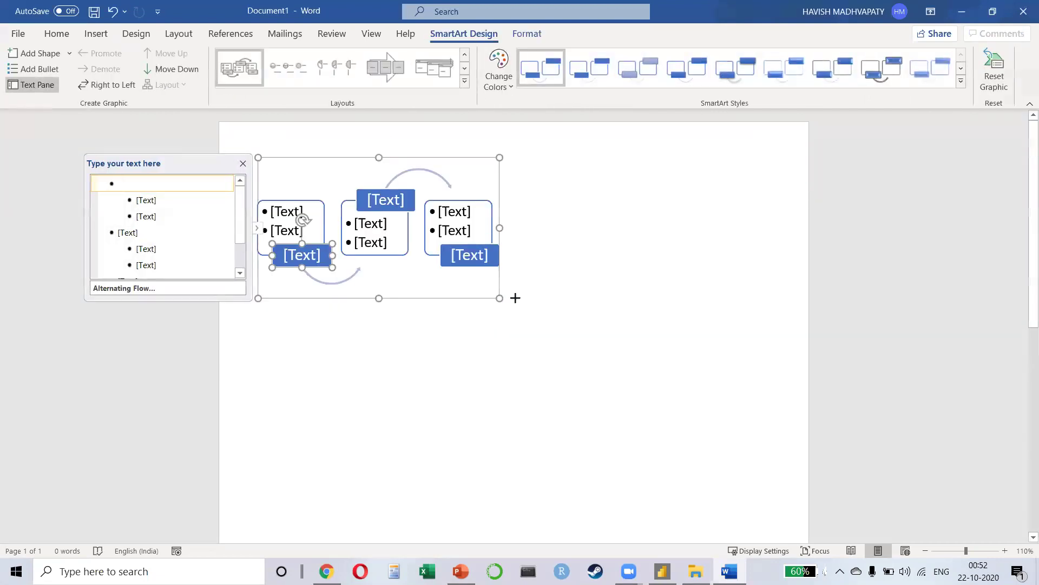
{"action": "left_click_drag", "start_coordinate": [515, 298], "coordinate": [587, 336]}
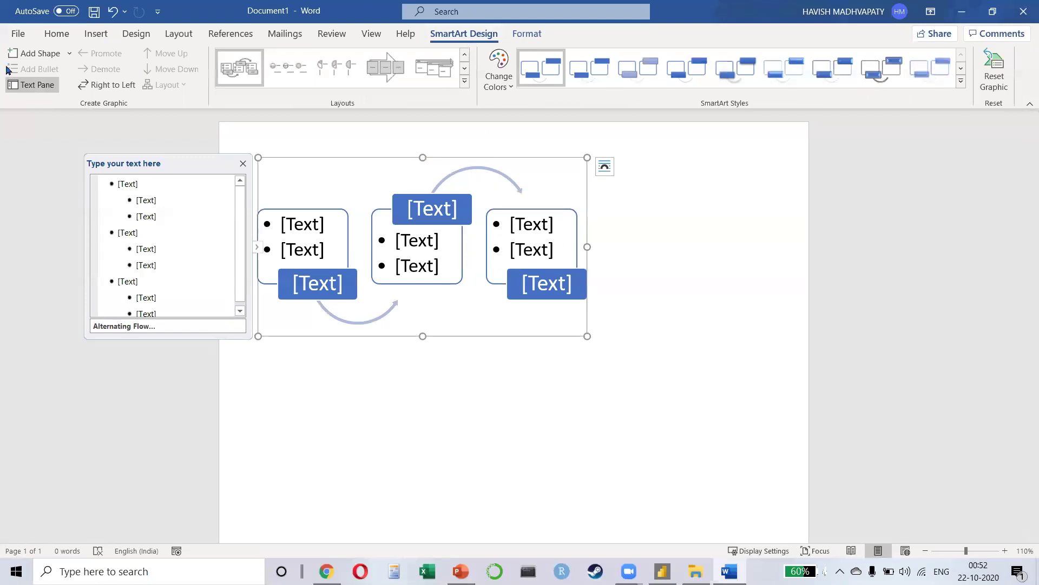
Step: Add two more shapes to the diagram, enlarge it, then delete the diagram
{"action": "left_click", "coordinate": [18, 34]}
{"action": "key", "text": "Escape"}
{"action": "left_click", "coordinate": [34, 53]}
{"action": "left_click", "coordinate": [33, 53]}
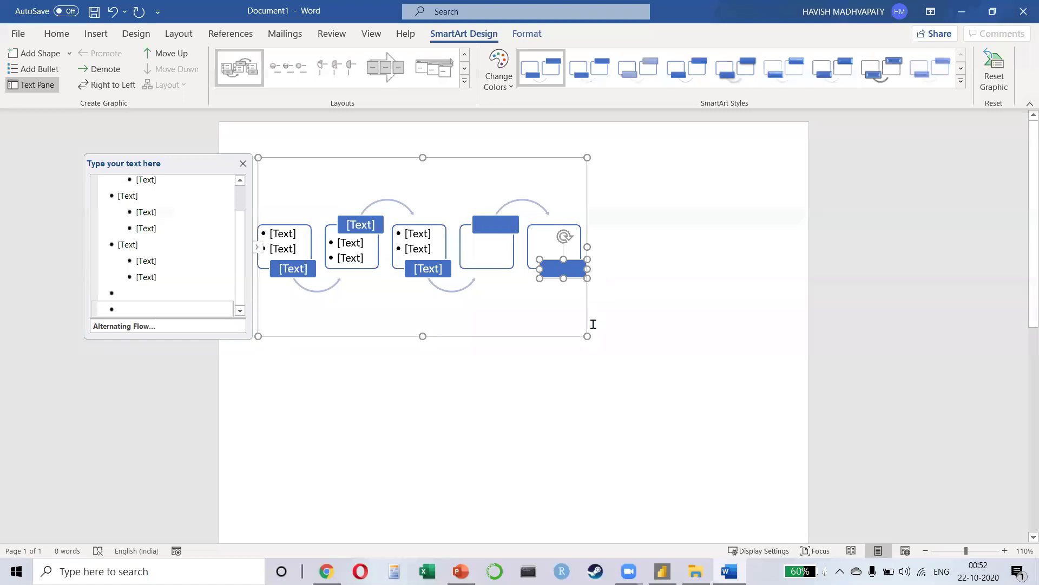
{"action": "left_click_drag", "start_coordinate": [587, 337], "coordinate": [767, 377]}
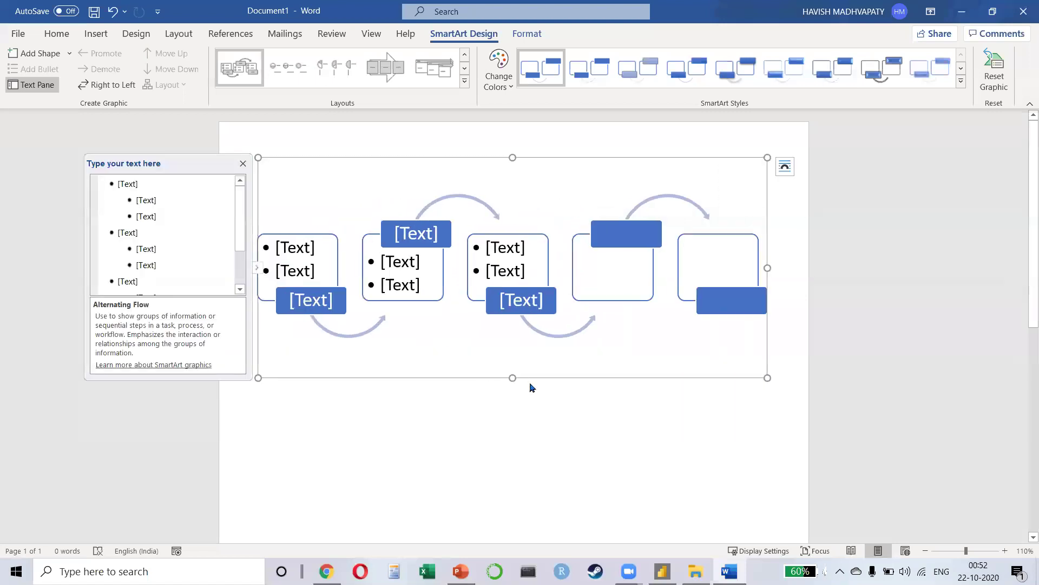
{"action": "left_click", "coordinate": [552, 379]}
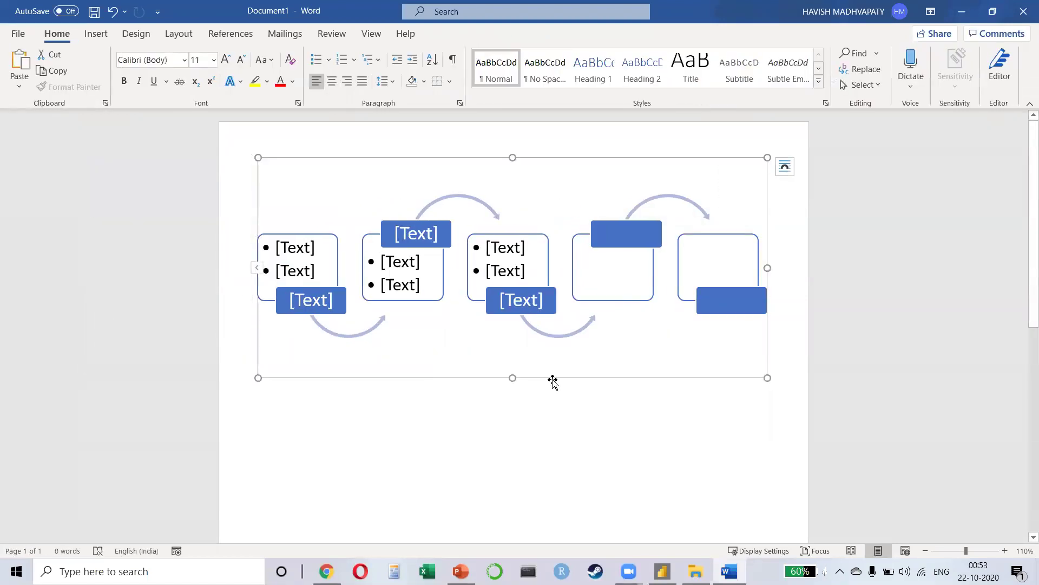
{"action": "key", "text": "Delete"}
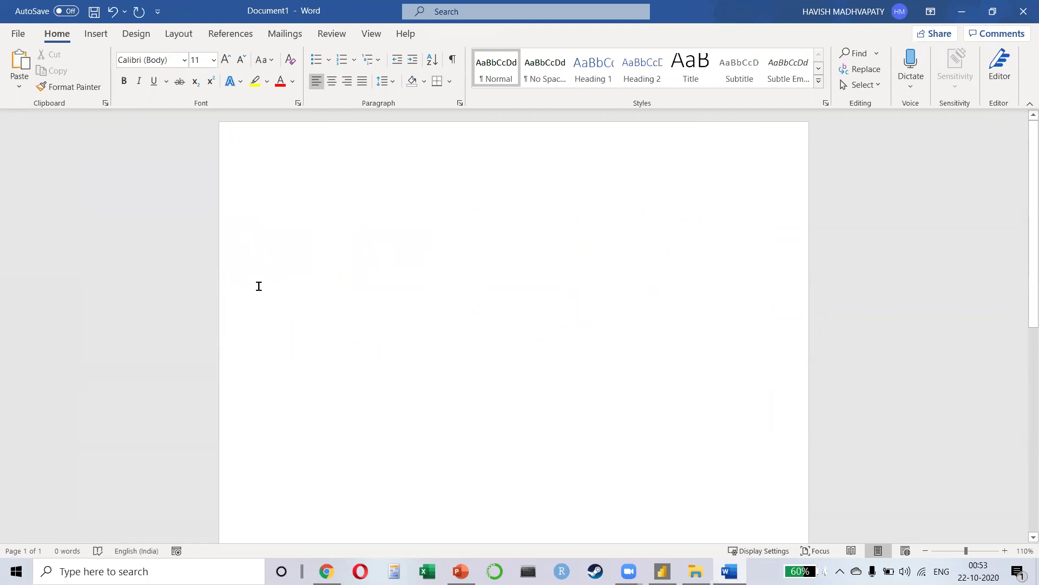
Step: Launch Excel from Windows search and open a blank workbook at cell A1
{"action": "key", "text": "super"}
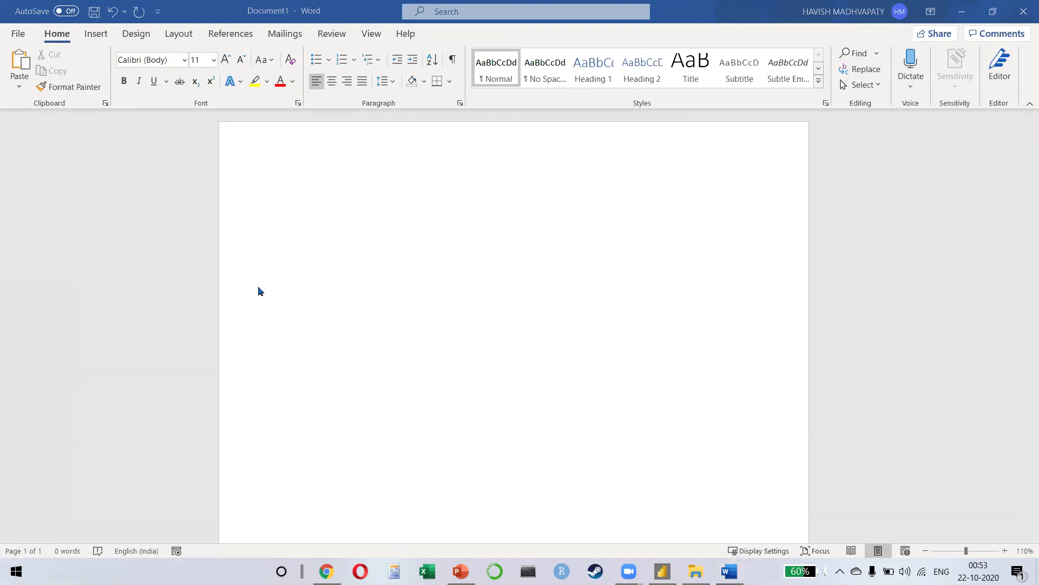
{"action": "type", "text": "excel"}
{"action": "key", "text": "Return"}
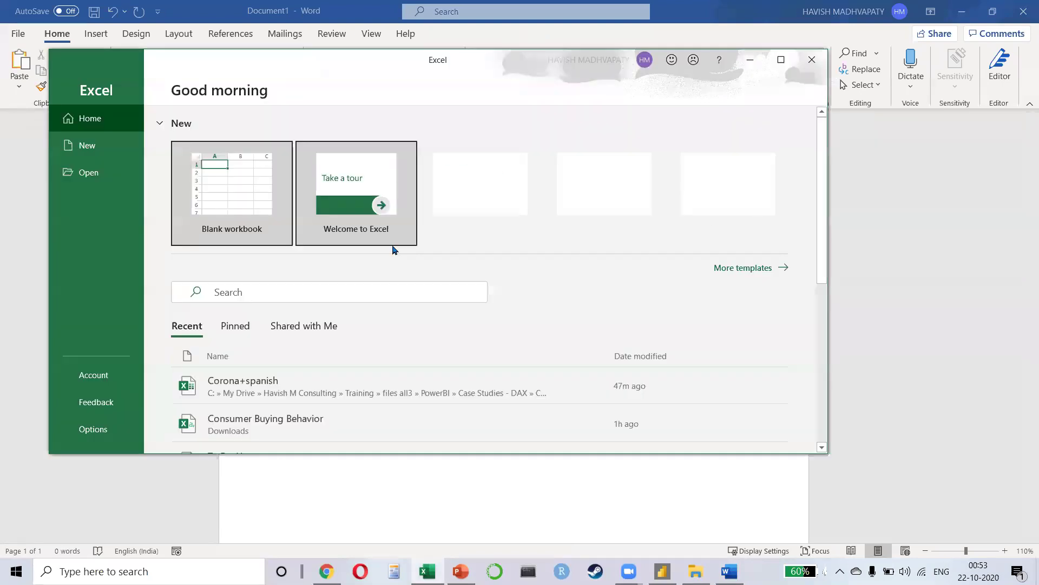
{"action": "left_click", "coordinate": [778, 58]}
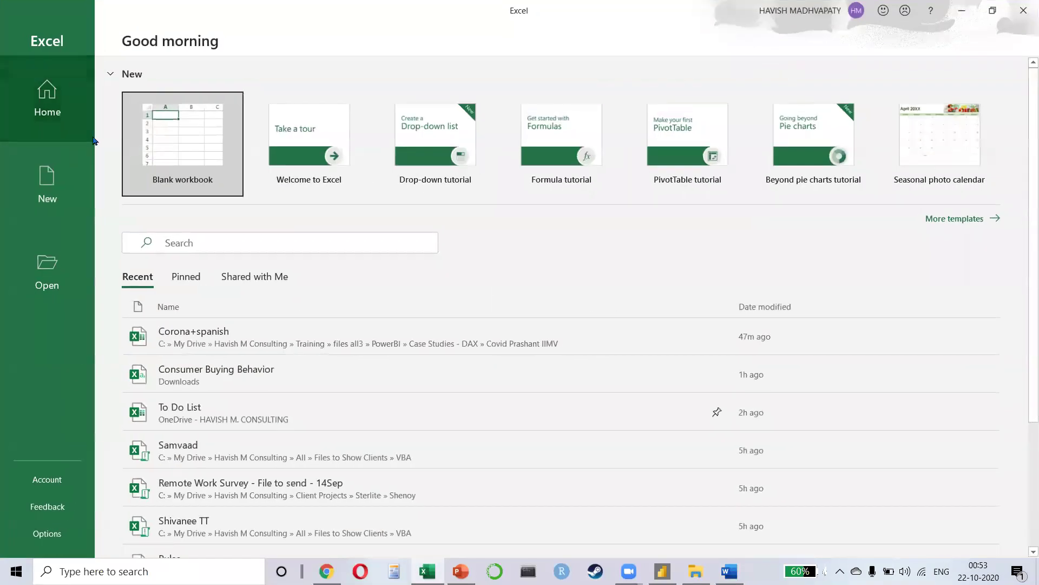
{"action": "left_click", "coordinate": [202, 144]}
{"action": "left_click", "coordinate": [186, 168]}
{"action": "scroll", "coordinate": [91, 183], "scroll_direction": "up", "scroll_amount": 7}
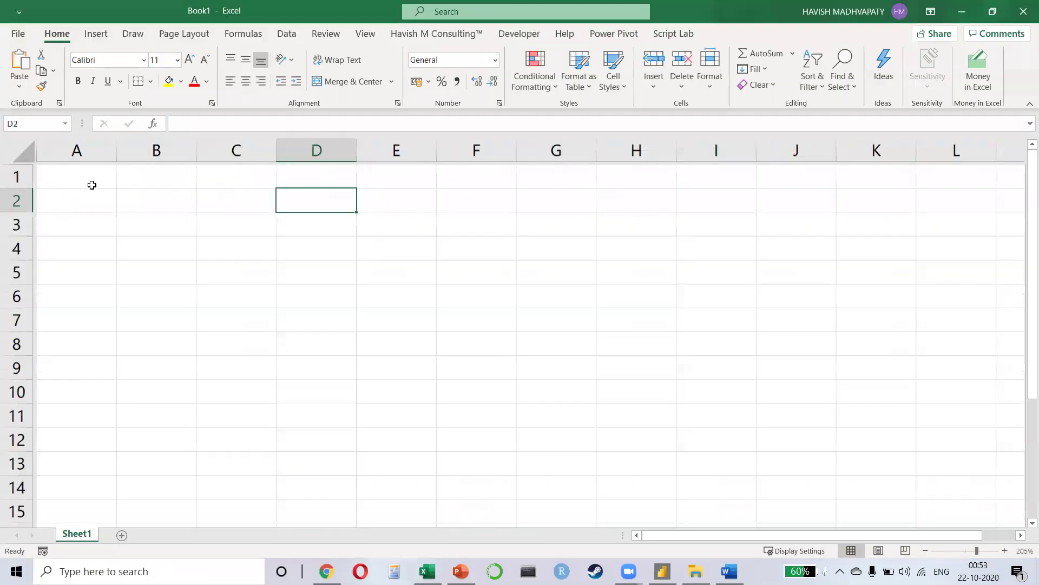
{"action": "left_click", "coordinate": [96, 190]}
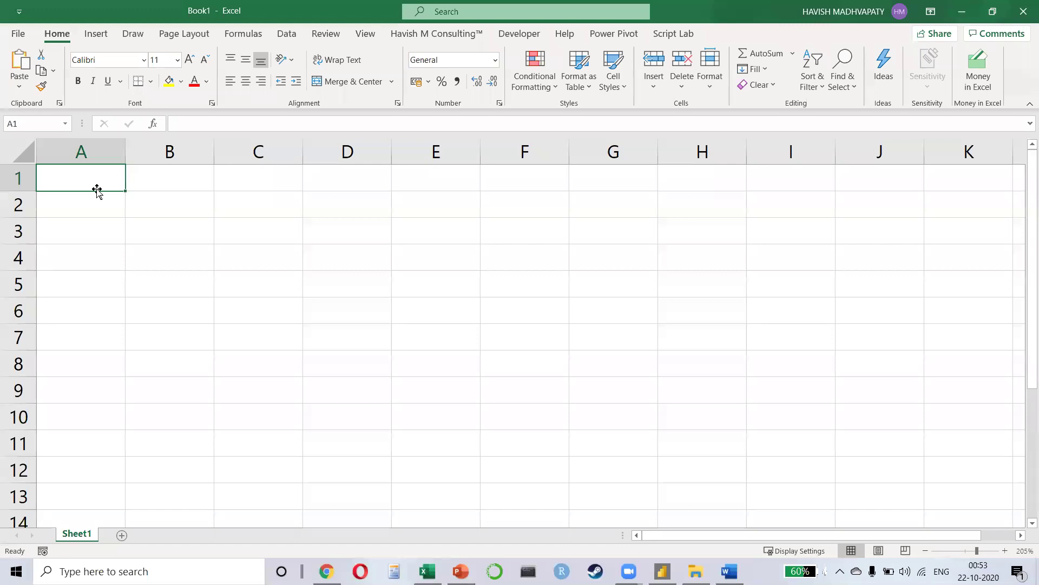
Step: Save the new workbook as 'temp' on the Desktop
{"action": "key", "text": "ctrl+s"}
{"action": "type", "text": "temp"}
{"action": "left_click", "coordinate": [452, 303]}
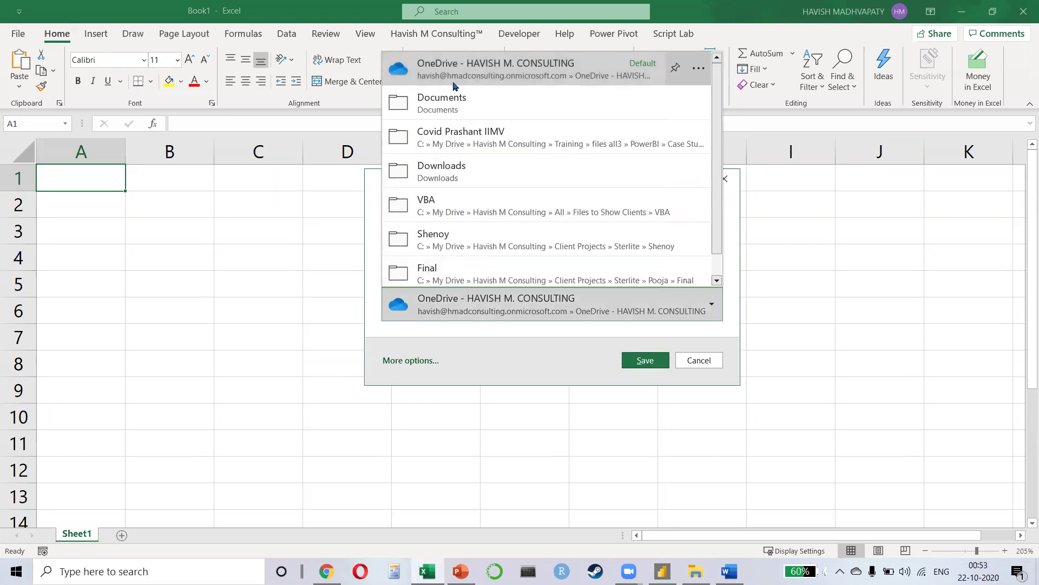
{"action": "left_click", "coordinate": [456, 103]}
{"action": "left_click", "coordinate": [428, 357]}
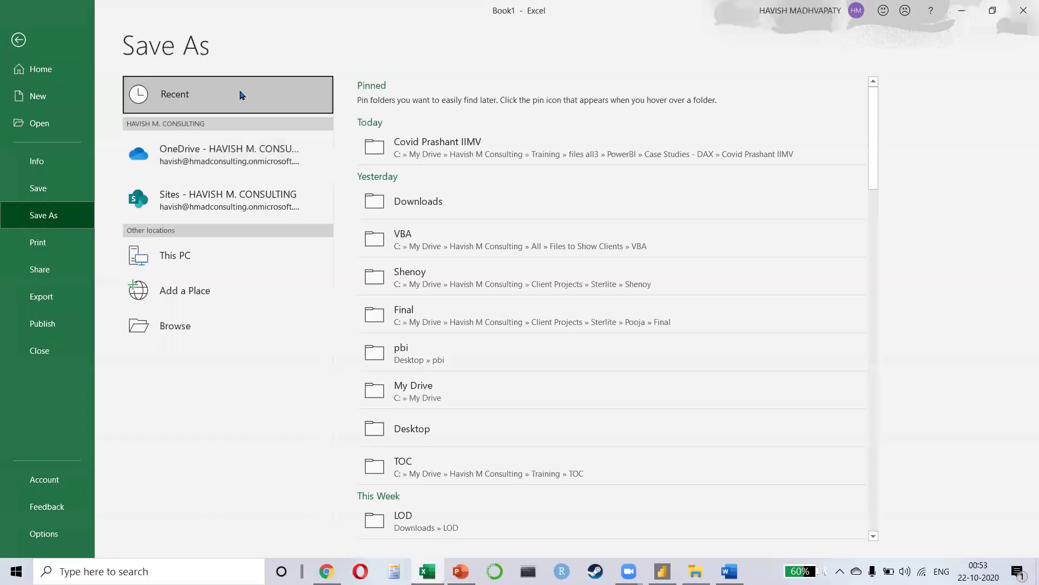
{"action": "left_click", "coordinate": [427, 142]}
{"action": "left_click", "coordinate": [415, 86]}
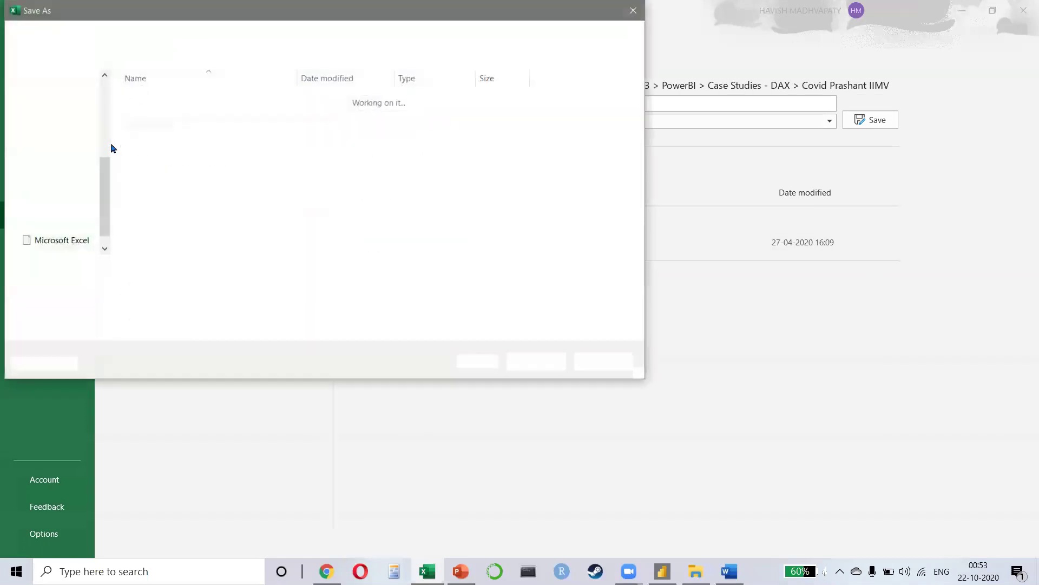
{"action": "scroll", "coordinate": [54, 130], "scroll_direction": "up", "scroll_amount": 3}
{"action": "left_click", "coordinate": [57, 121]}
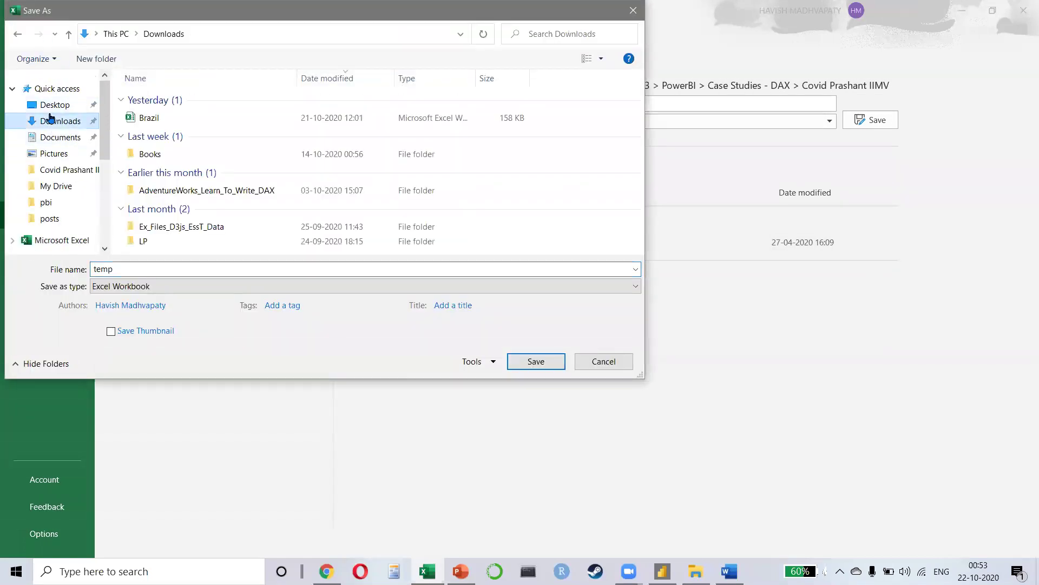
{"action": "left_click", "coordinate": [55, 105]}
{"action": "left_click", "coordinate": [532, 360]}
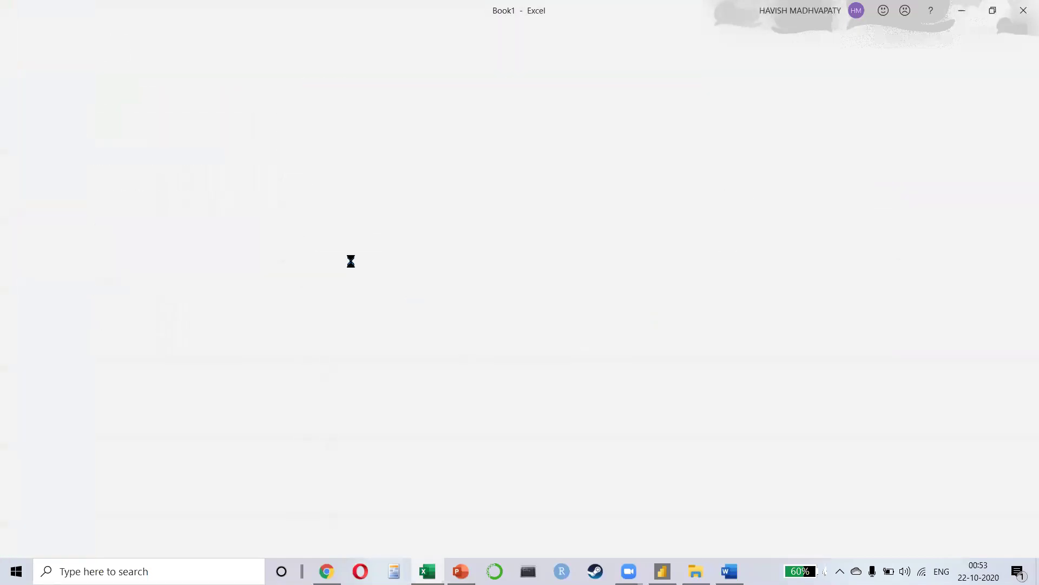
Step: Enter n, s, w, e in cells A1 to A4
{"action": "type", "text": "n"}
{"action": "key", "text": "Return"}
{"action": "type", "text": "s"}
{"action": "key", "text": "Return"}
{"action": "type", "text": "w"}
Step: Enter 10, 5, 15, 25 in cells B1 to B4
{"action": "key", "text": "Return"}
{"action": "type", "text": "e"}
{"action": "key", "text": "Up"}
{"action": "key", "text": "Right"}
{"action": "key", "text": "Up"}
{"action": "key", "text": "Up"}
{"action": "type", "text": "10"}
{"action": "key", "text": "Return"}
{"action": "type", "text": "5"}
{"action": "key", "text": "Return"}
{"action": "type", "text": "15"}
{"action": "key", "text": "Return"}
{"action": "type", "text": "25"}
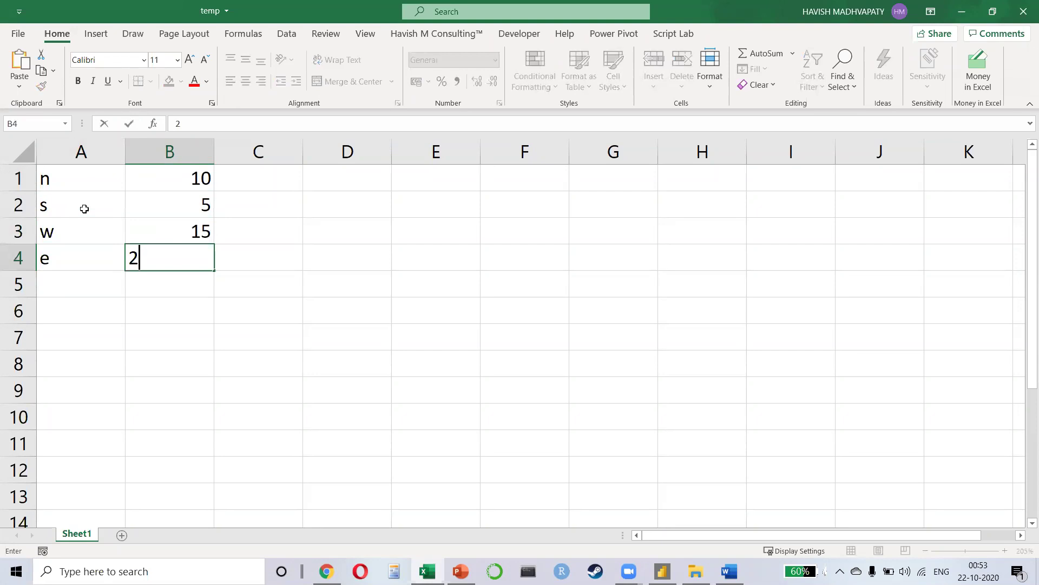
{"action": "key", "text": "Return"}
{"action": "key", "text": "Up"}
{"action": "key", "text": "Up"}
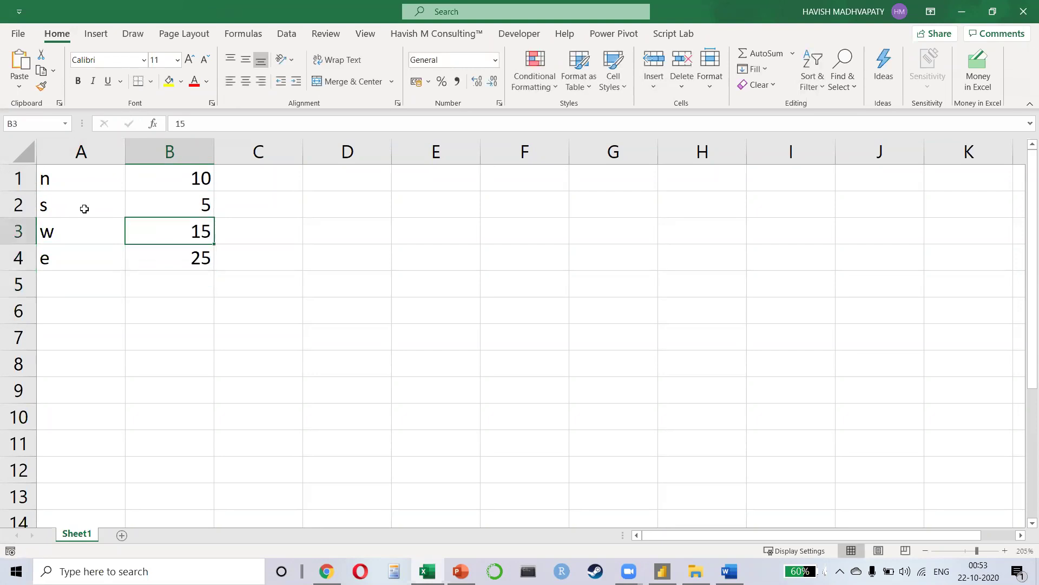
{"action": "key", "text": "alt+Tab"}
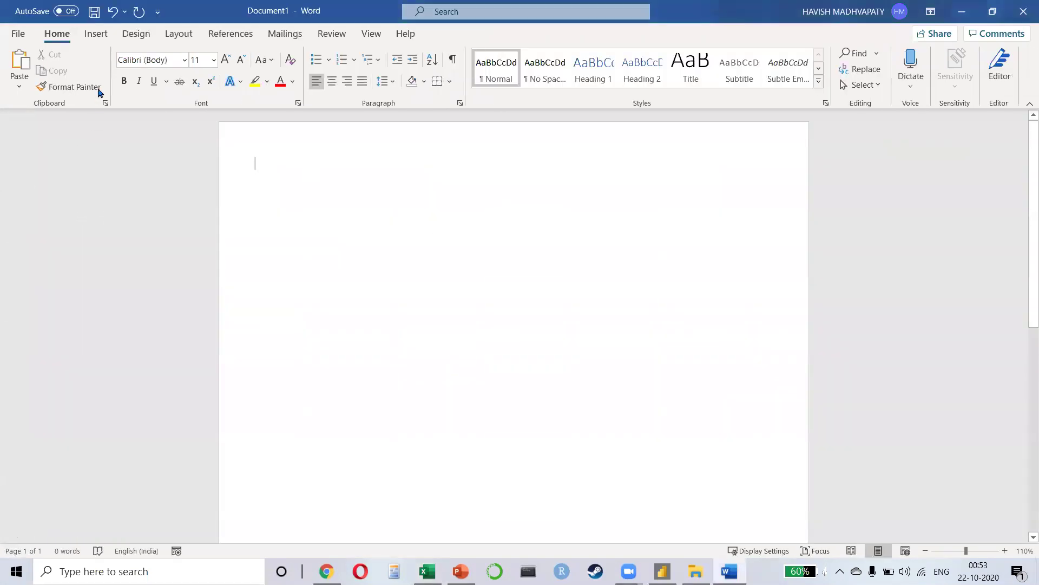
Step: Embed an Excel spreadsheet through the Table options and dismiss the display tip
{"action": "left_click", "coordinate": [96, 34]}
{"action": "left_click", "coordinate": [94, 80]}
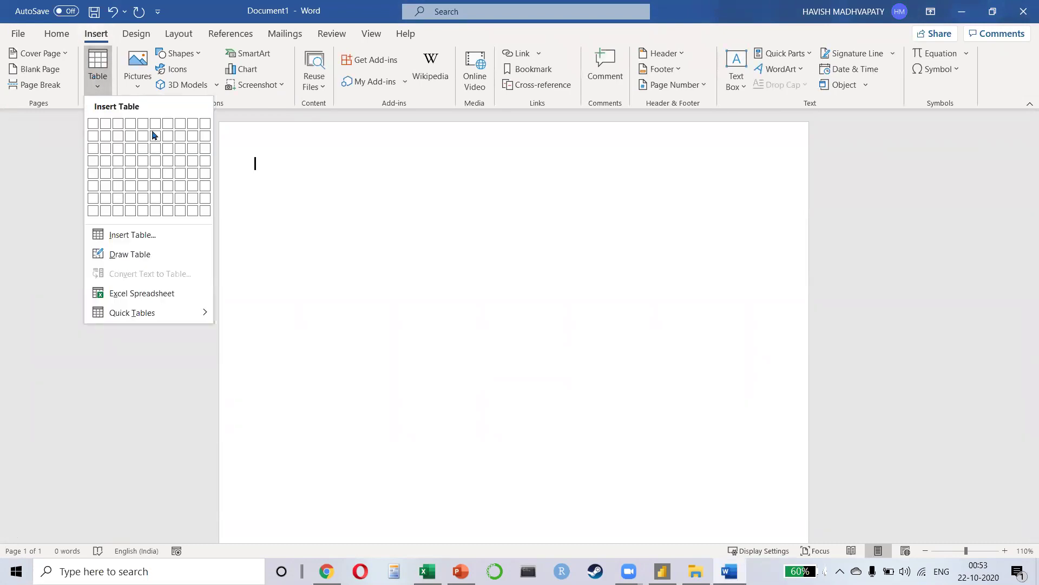
{"action": "left_click", "coordinate": [130, 295]}
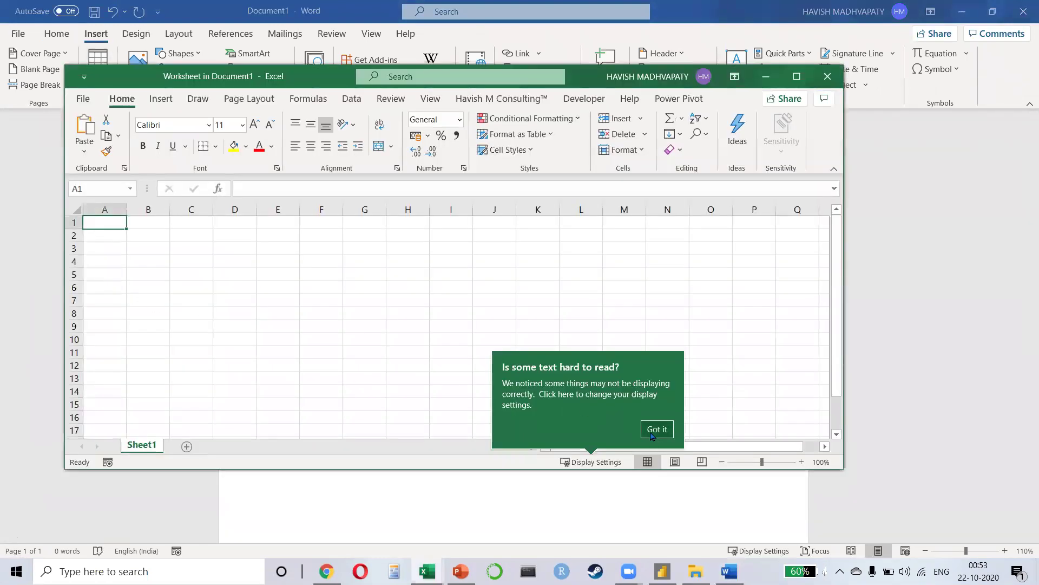
{"action": "left_click", "coordinate": [654, 429]}
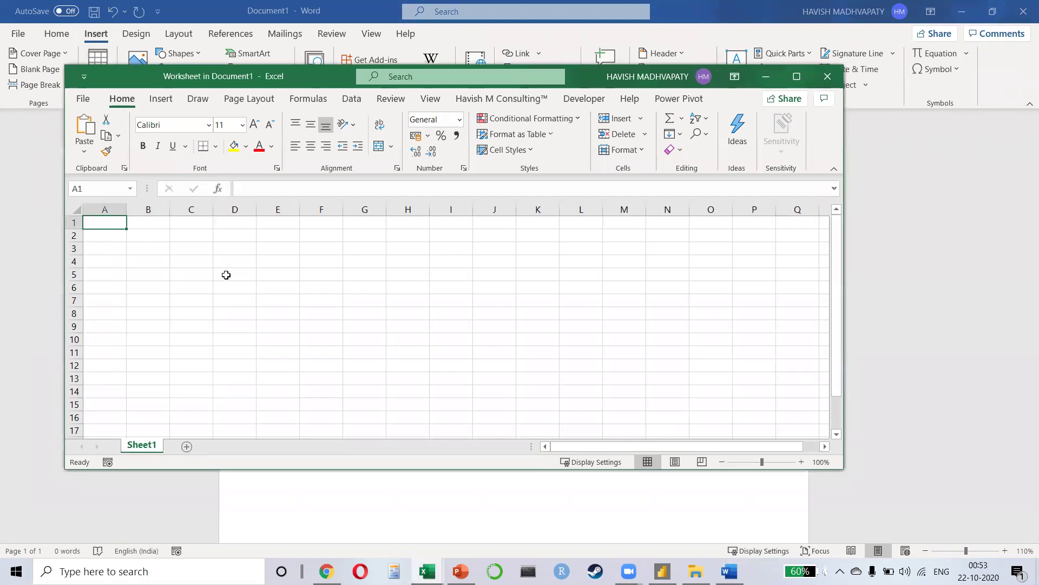
{"action": "key", "text": "alt+F4"}
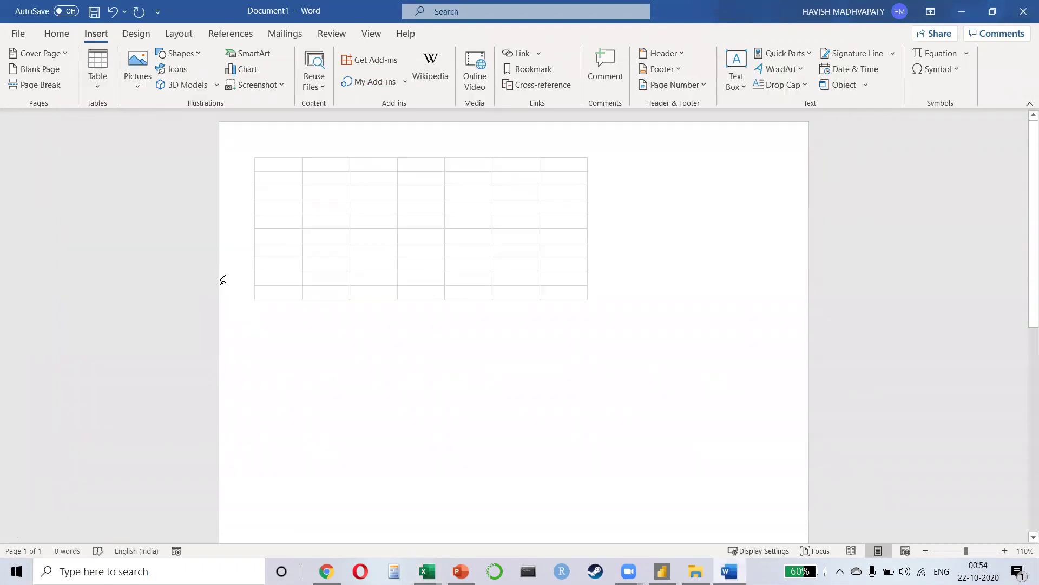
Step: Copy the range A1:B4 from the temp workbook
{"action": "key", "text": "alt+Tab"}
{"action": "key", "text": "alt+Tab"}
{"action": "key", "text": "Tab"}
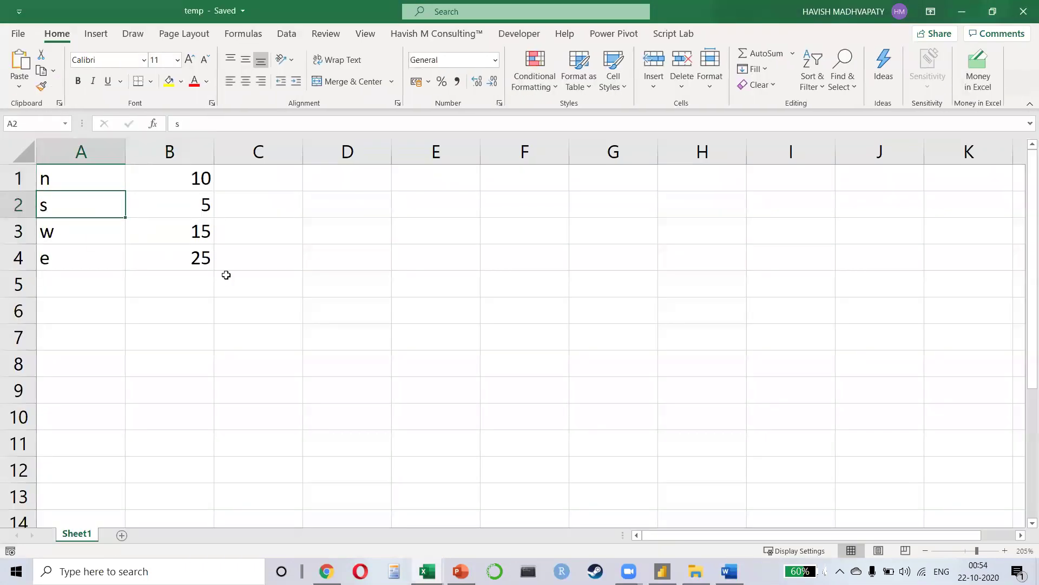
{"action": "key", "text": "Up"}
{"action": "key", "text": "ctrl+a"}
{"action": "key", "text": "ctrl+c"}
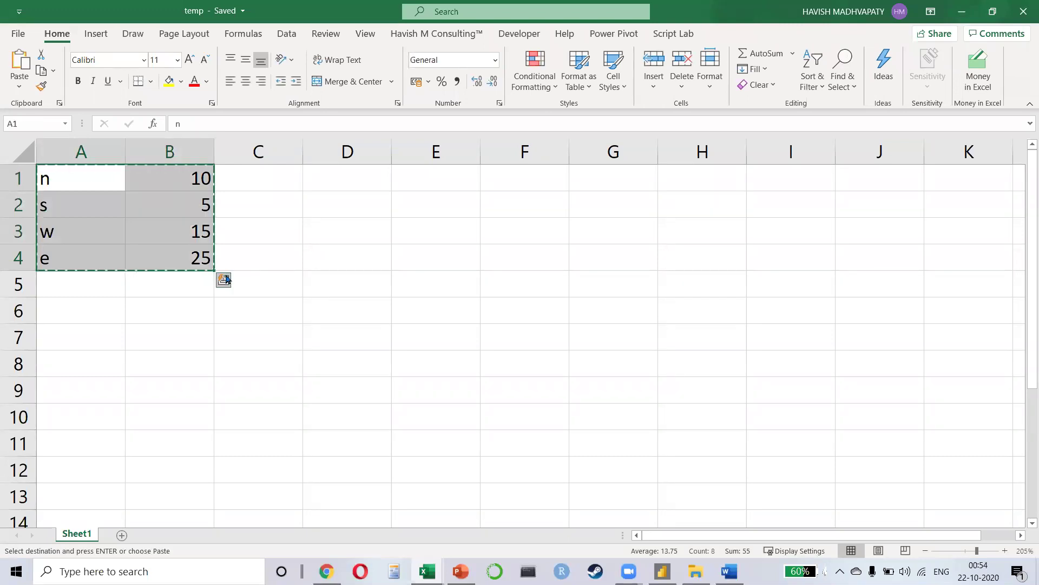
Step: Paste the copied cells into the embedded worksheet with Paste Link, replacing the plain paste
{"action": "key", "text": "alt+Tab"}
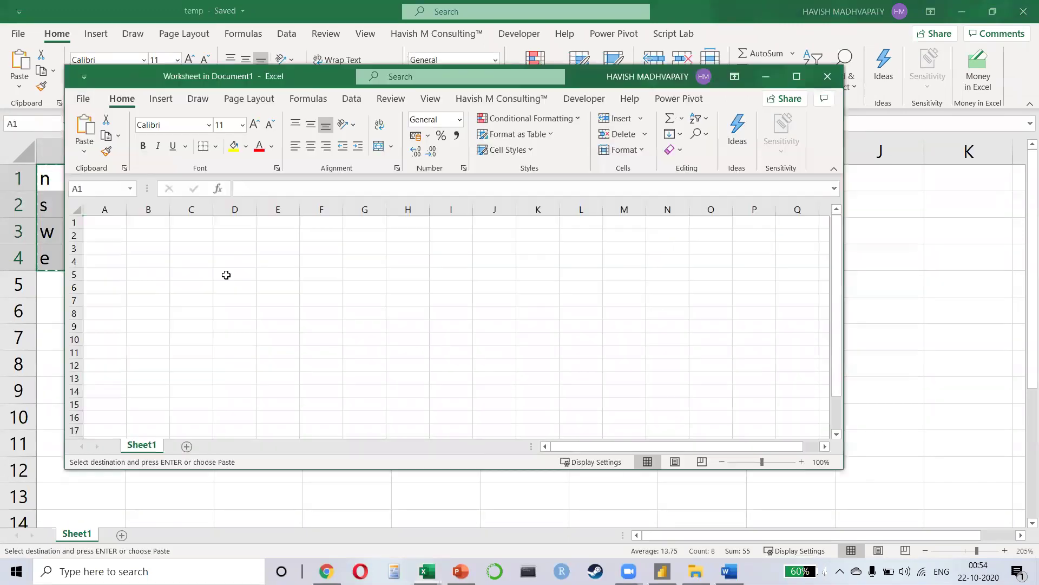
{"action": "key", "text": "ctrl+v"}
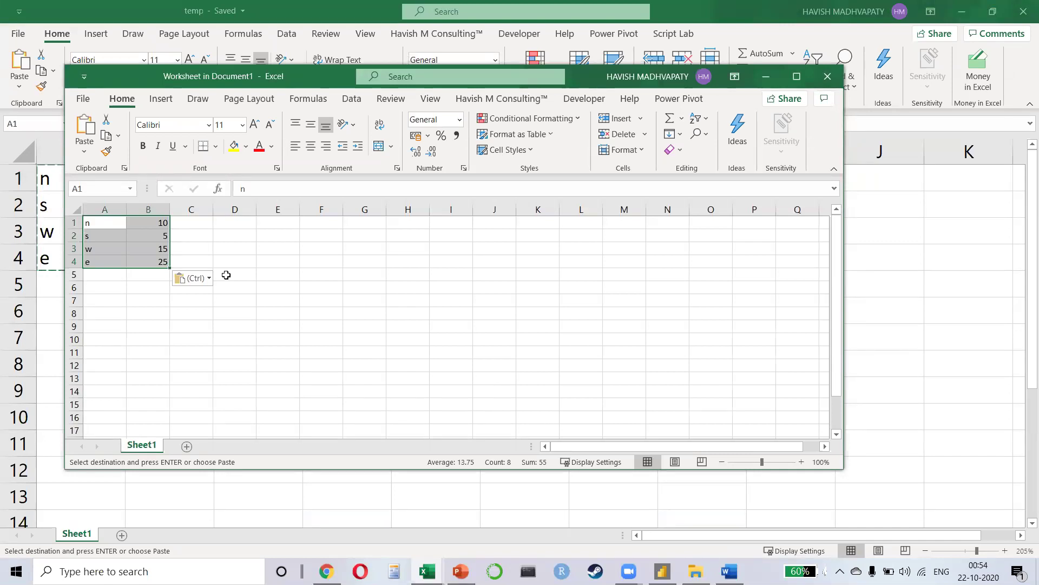
{"action": "key", "text": "Delete"}
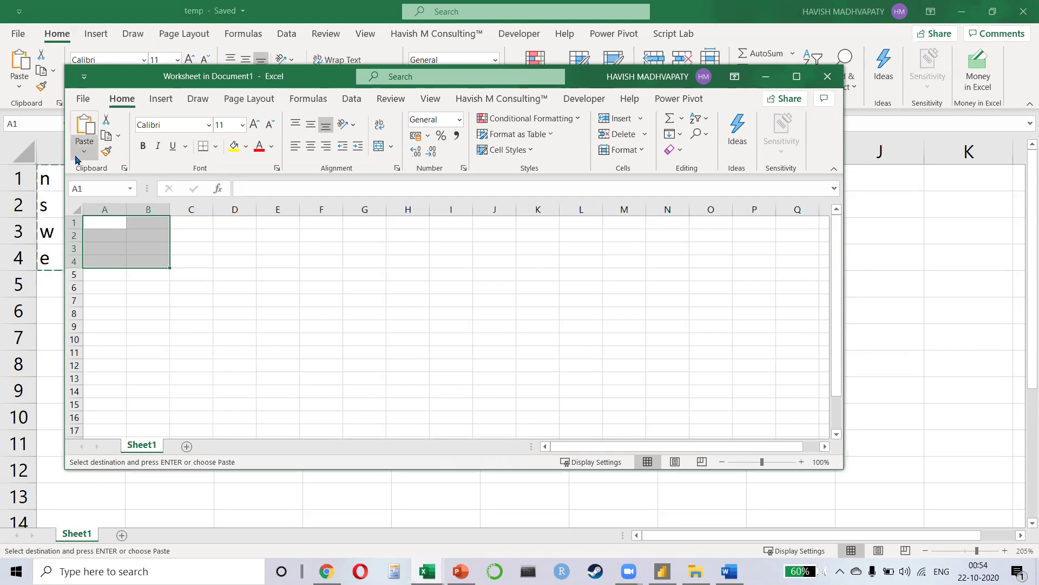
{"action": "left_click", "coordinate": [79, 154]}
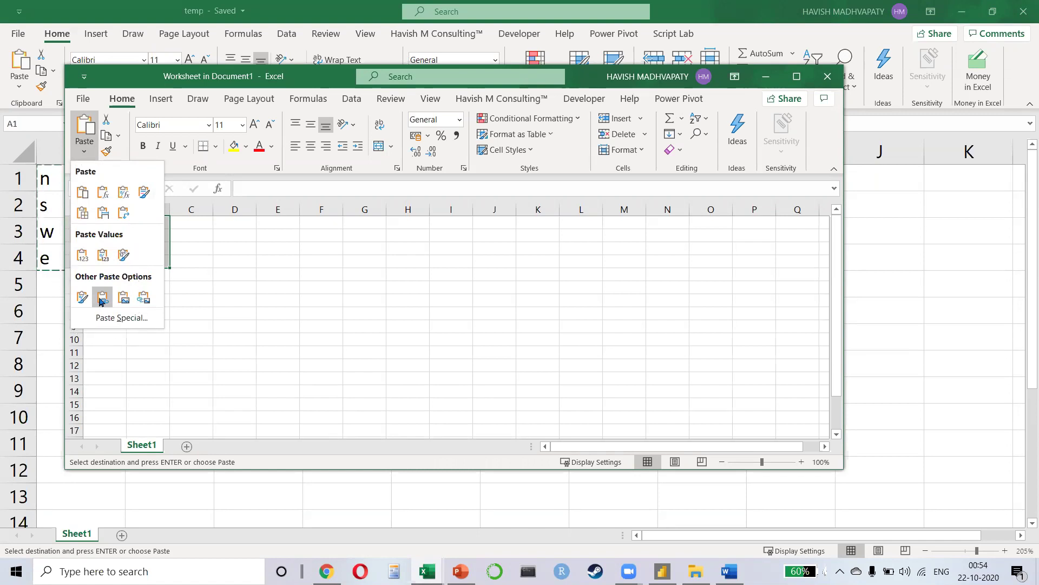
{"action": "left_click", "coordinate": [101, 301]}
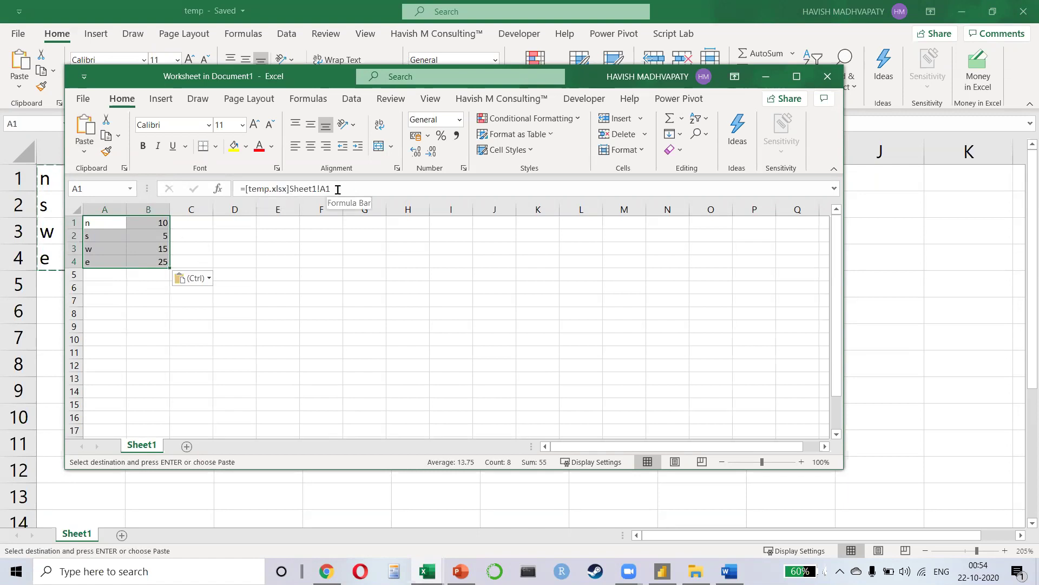
{"action": "left_click", "coordinate": [157, 244]}
{"action": "scroll", "coordinate": [157, 243], "scroll_direction": "up", "scroll_amount": 2}
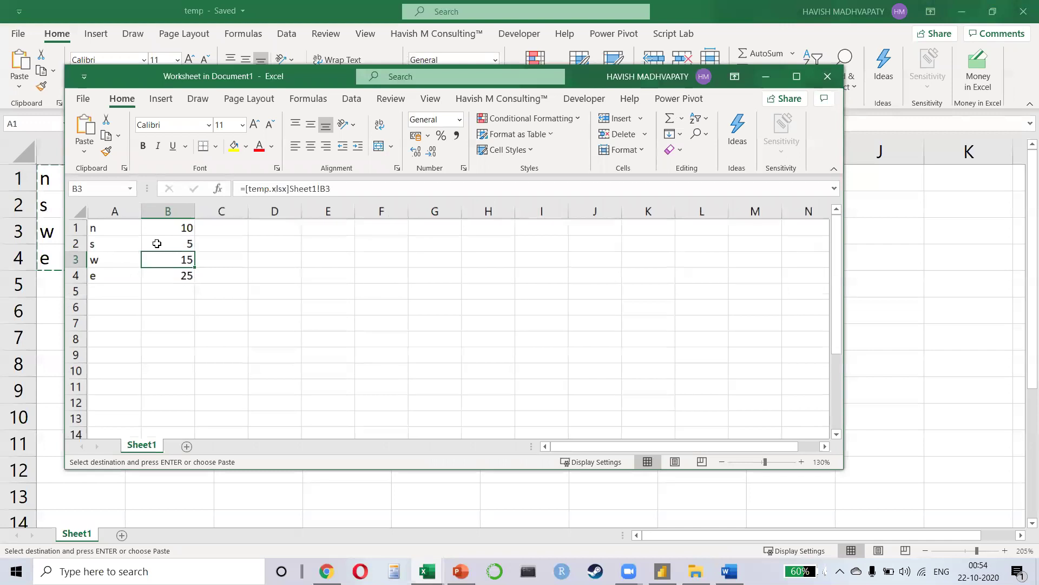
{"action": "scroll", "coordinate": [157, 244], "scroll_direction": "up", "scroll_amount": 1}
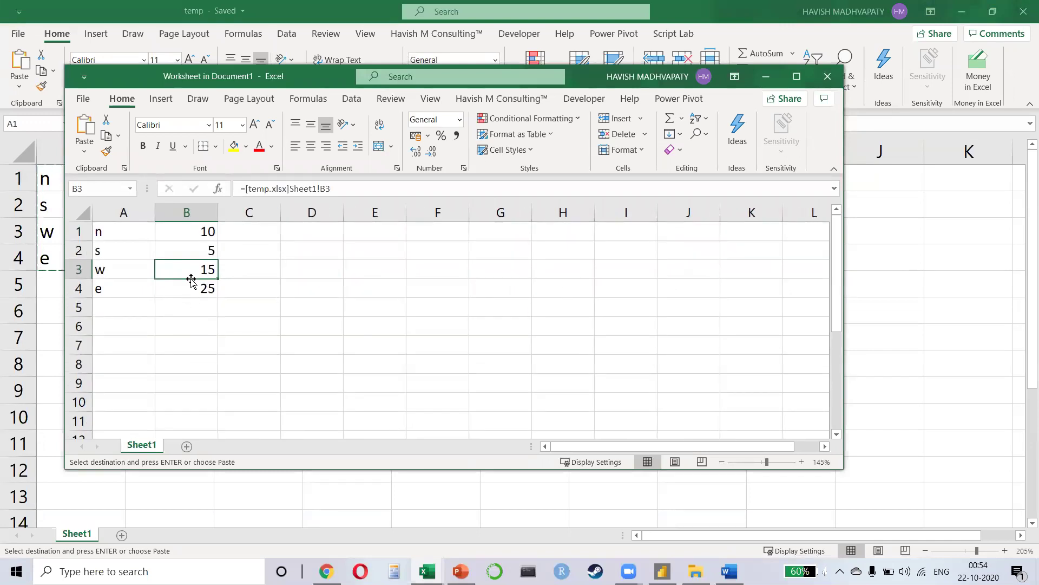
{"action": "left_click", "coordinate": [826, 76]}
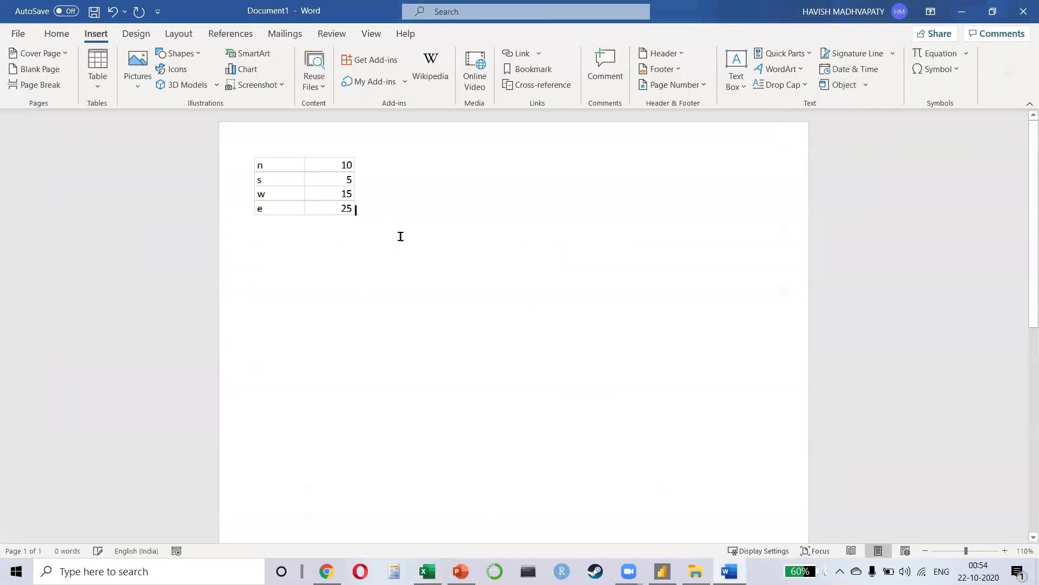
Step: Enlarge the worksheet object and change B1 and B2 to 15 and 25
{"action": "left_click", "coordinate": [341, 207]}
{"action": "left_click_drag", "start_coordinate": [352, 212], "coordinate": [424, 299]}
{"action": "double_click", "coordinate": [423, 297]}
{"action": "key", "text": "Down"}
{"action": "key", "text": "Up"}
{"action": "key", "text": "Right"}
{"action": "type", "text": "15"}
{"action": "key", "text": "Return"}
{"action": "type", "text": "25"}
{"action": "key", "text": "Return"}
Step: Close the source workbook, reopen the embedded worksheet, and select cell B5
{"action": "key", "text": "alt+space"}
{"action": "key", "text": "Escape"}
{"action": "key", "text": "alt+F4"}
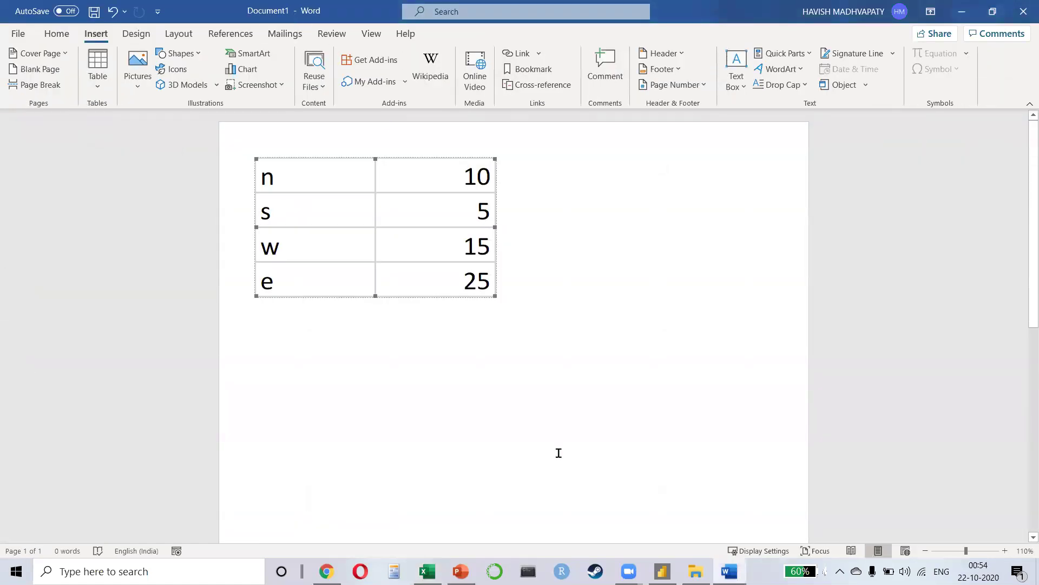
{"action": "double_click", "coordinate": [448, 246]}
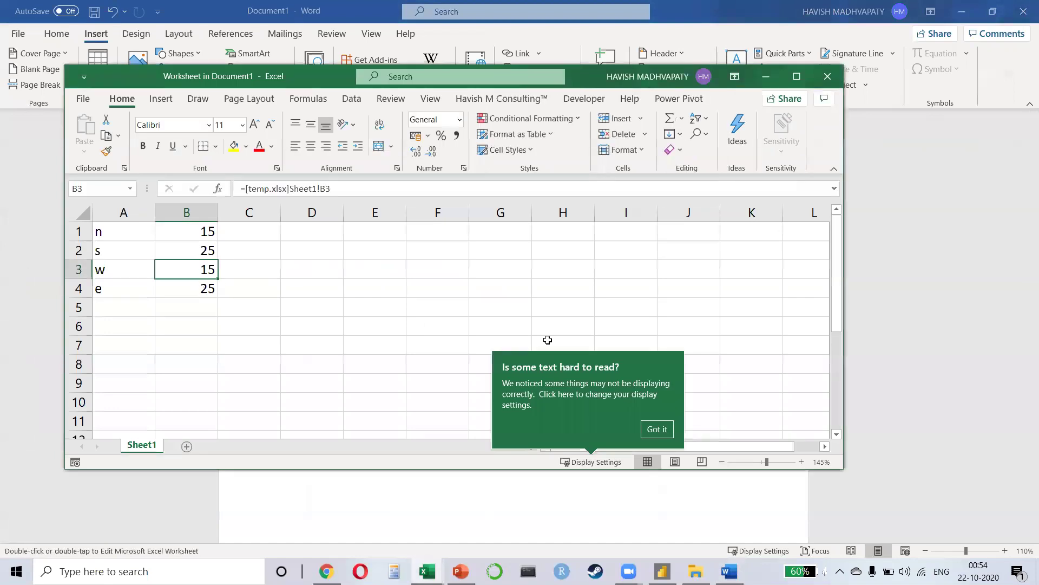
{"action": "left_click", "coordinate": [657, 429]}
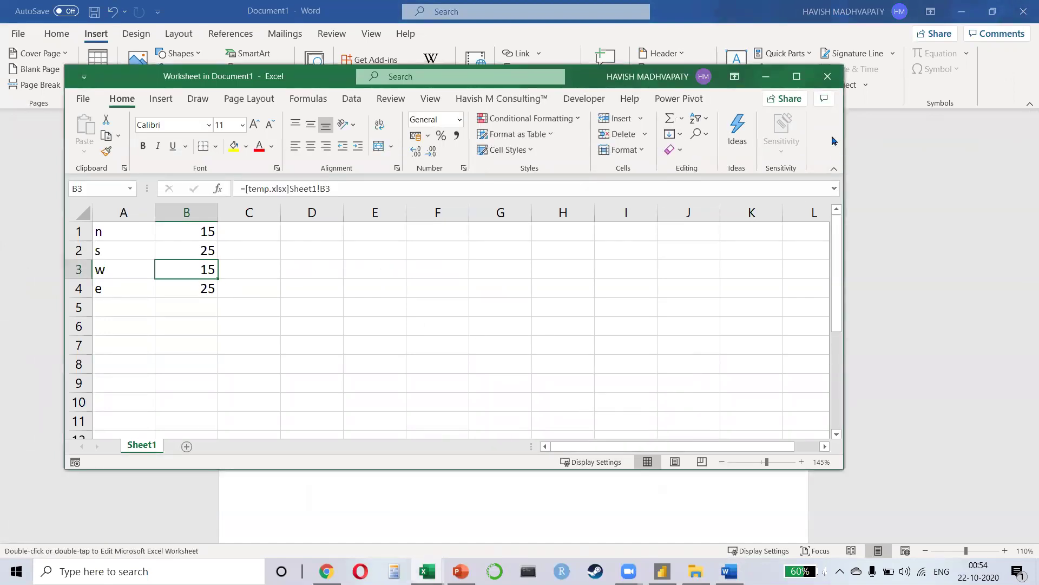
{"action": "left_click", "coordinate": [828, 76]}
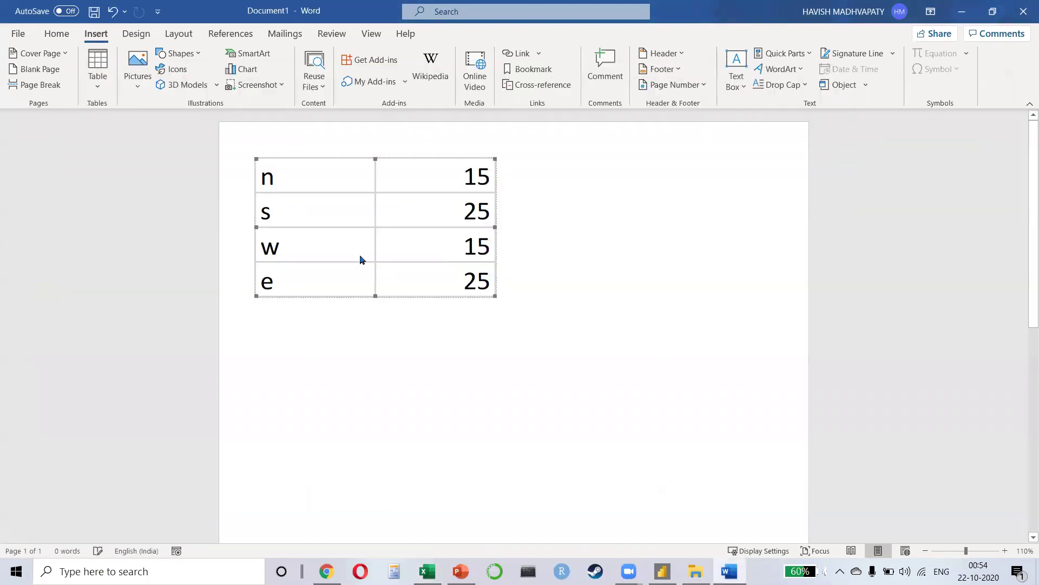
{"action": "double_click", "coordinate": [462, 271]}
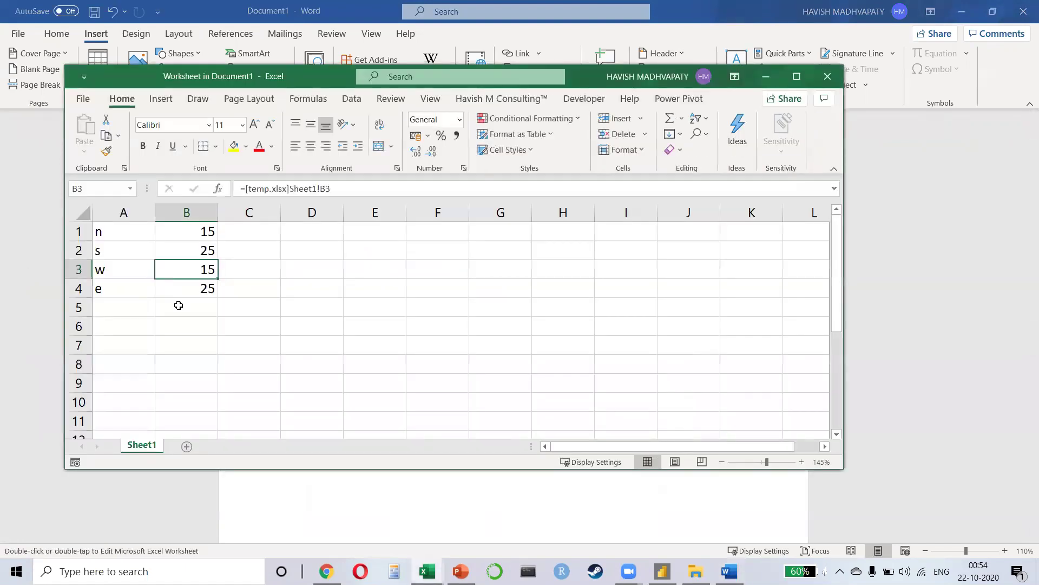
{"action": "left_click", "coordinate": [181, 307]}
Step: Enter =SUM(B1:B4) in B5 to total the values to 80
{"action": "type", "text": "=sum"}
{"action": "key", "text": "Tab"}
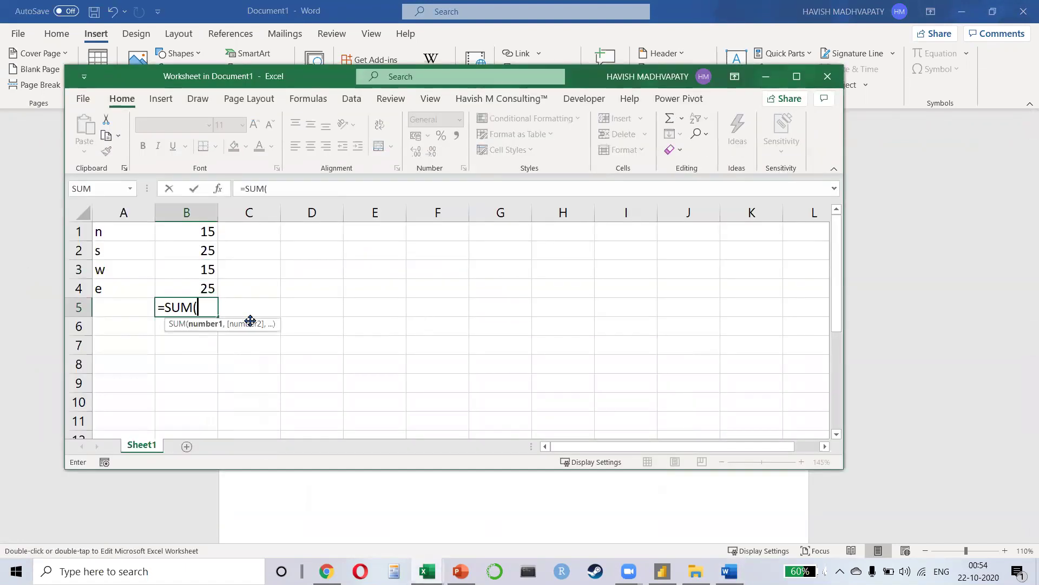
{"action": "key", "text": "Up"}
{"action": "key", "text": "shift+Up"}
{"action": "key", "text": "shift+Up"}
{"action": "key", "text": "shift+Up"}
{"action": "key", "text": "Return"}
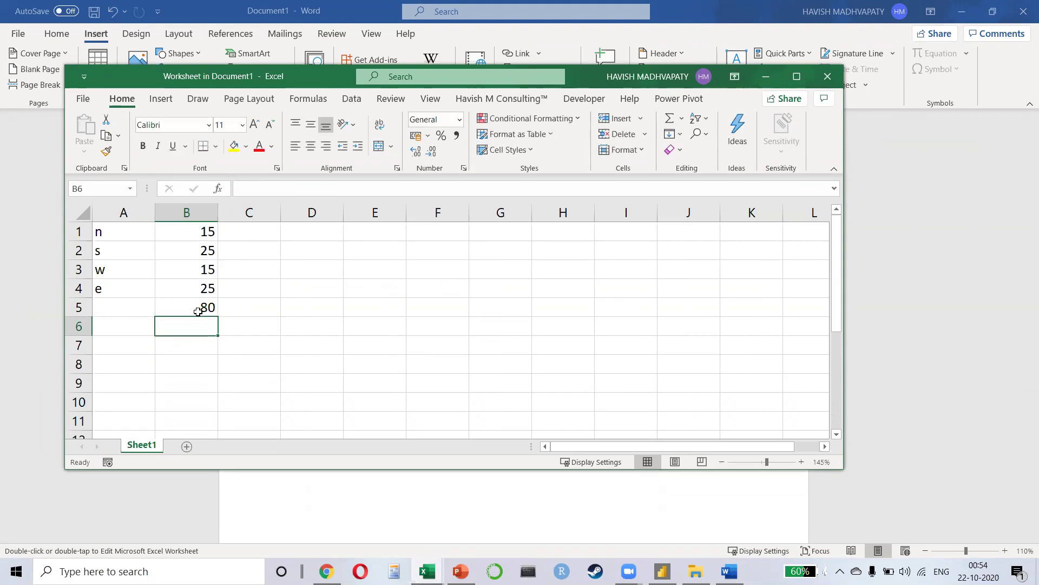
{"action": "left_click", "coordinate": [194, 311]}
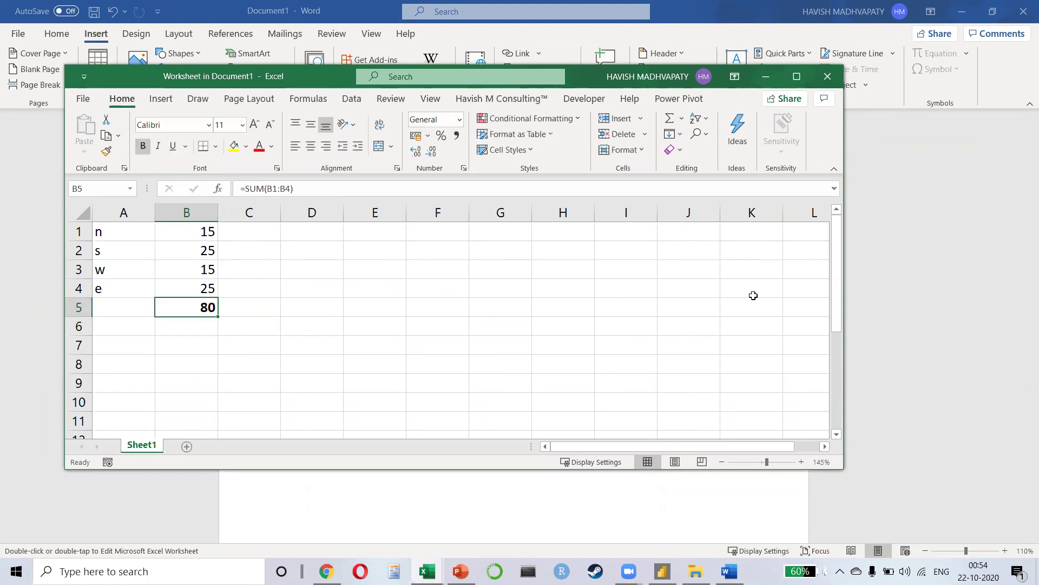
{"action": "left_click", "coordinate": [875, 301]}
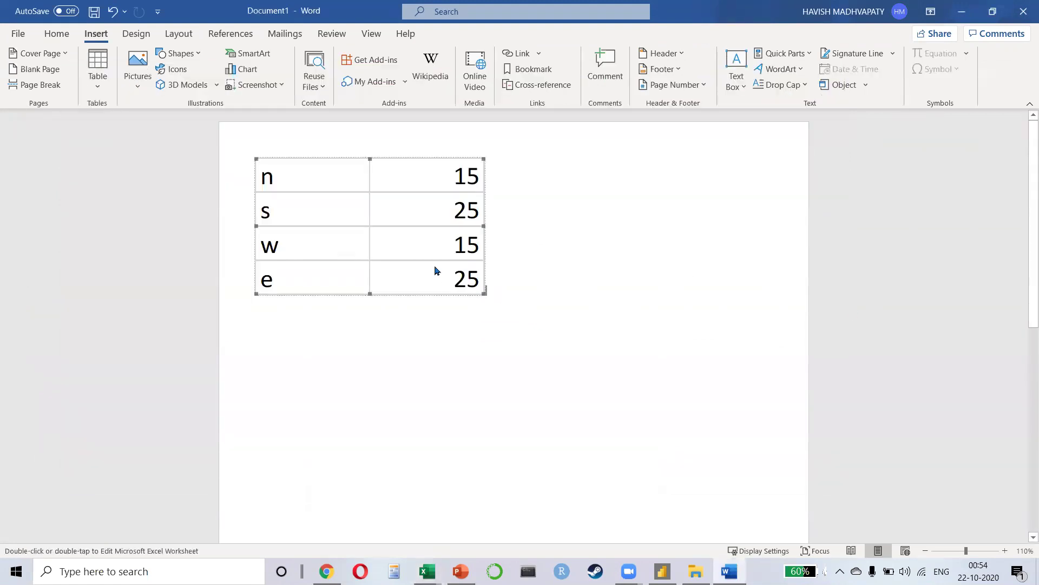
{"action": "double_click", "coordinate": [433, 271]}
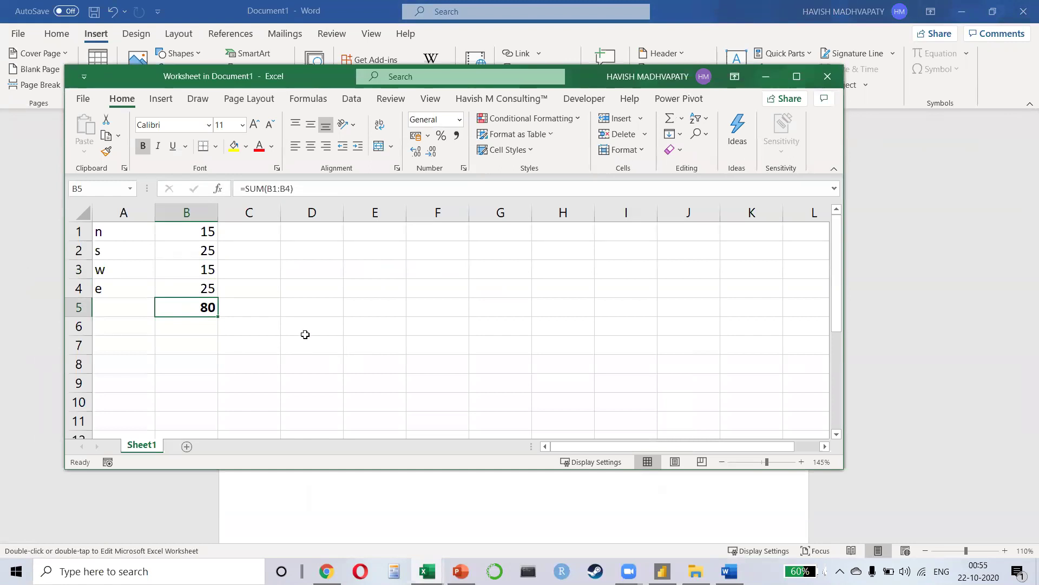
Step: Close the temp workbook with Don't Save and check B2's external link
{"action": "key", "text": "alt+Tab"}
{"action": "key", "text": "Tab"}
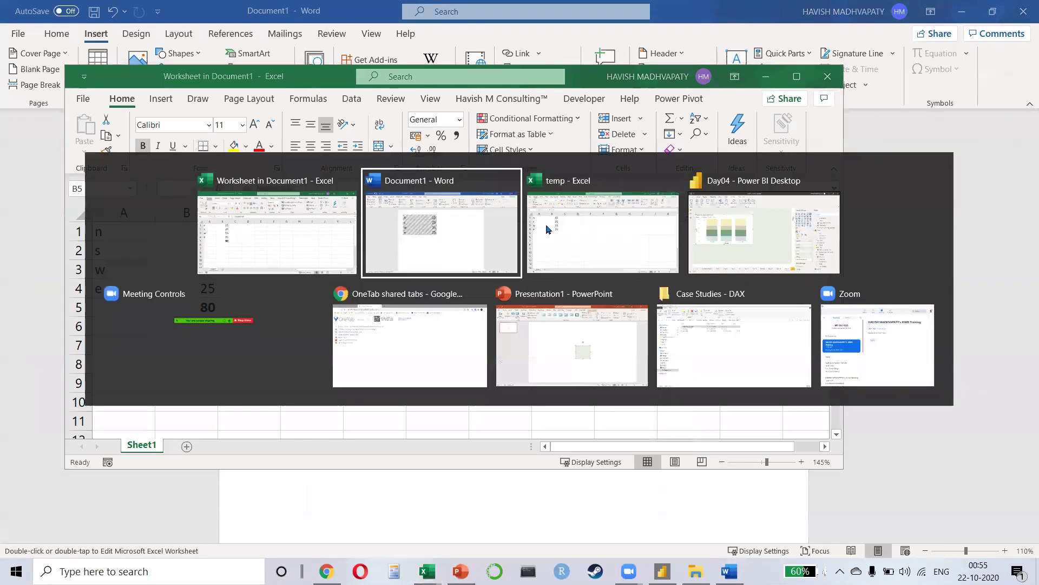
{"action": "left_click", "coordinate": [1021, 21]}
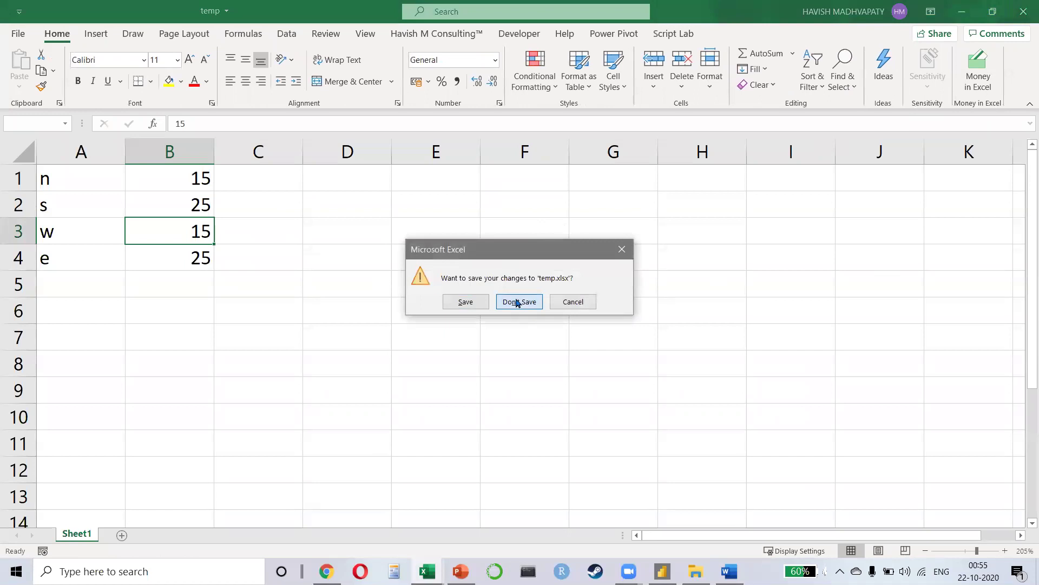
{"action": "left_click", "coordinate": [517, 302]}
{"action": "left_click", "coordinate": [187, 249]}
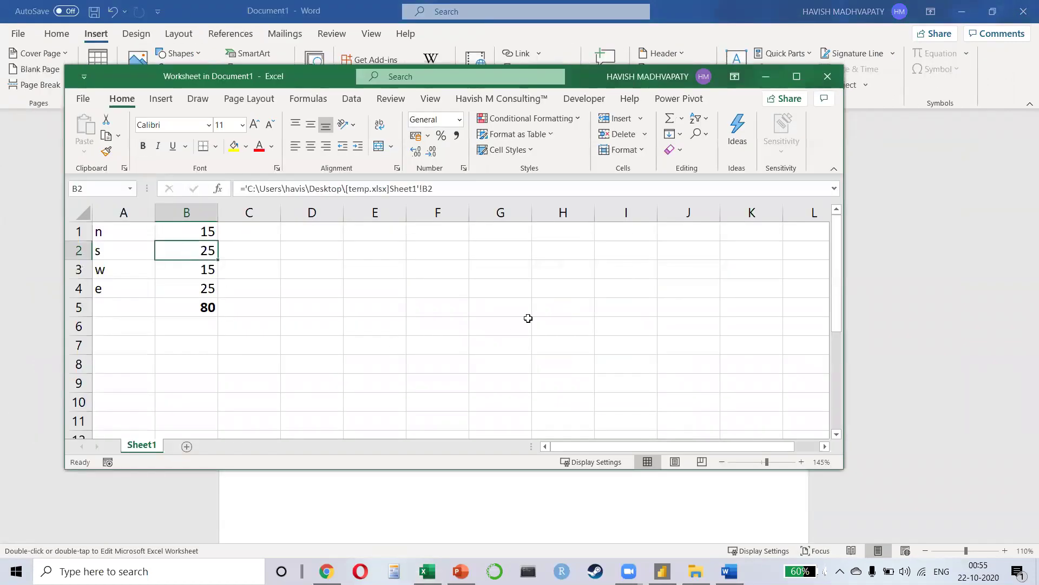
{"action": "left_click", "coordinate": [827, 76]}
Step: Edit the worksheet via Worksheet Object > Edit, check B5, then delete the object
{"action": "right_click", "coordinate": [373, 247]}
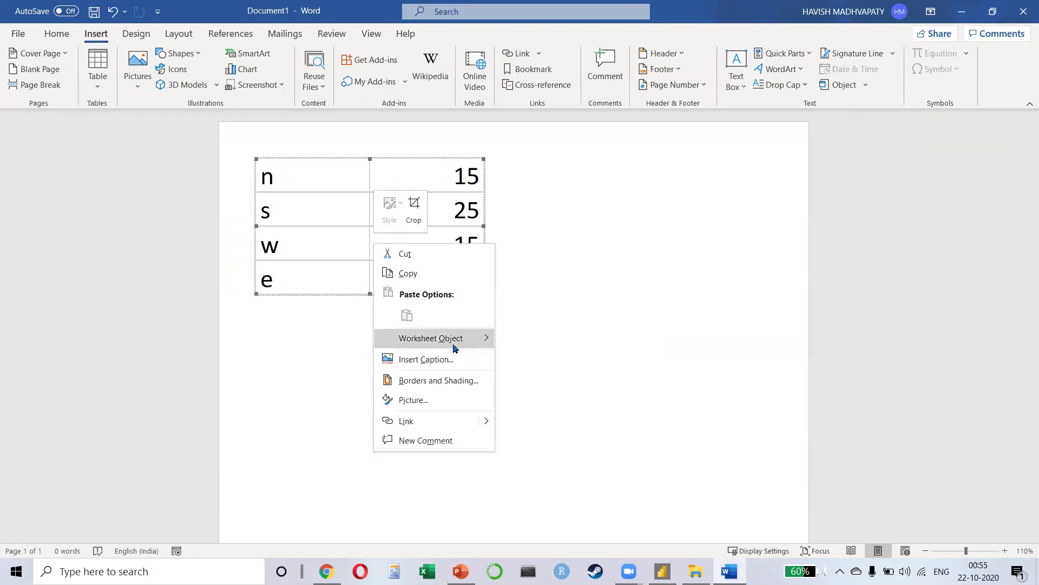
{"action": "mouse_move", "coordinate": [455, 339]}
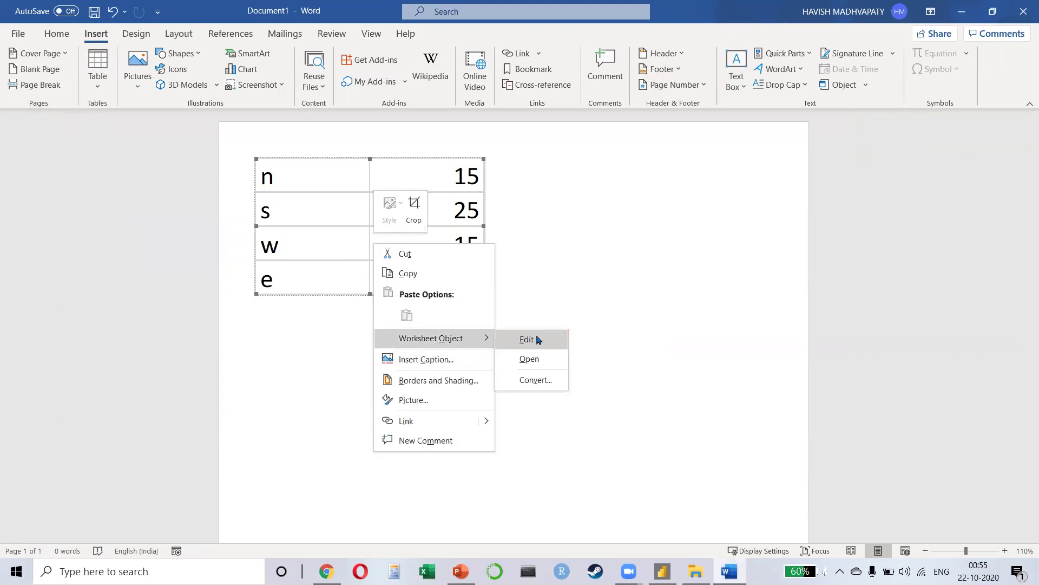
{"action": "left_click", "coordinate": [526, 338]}
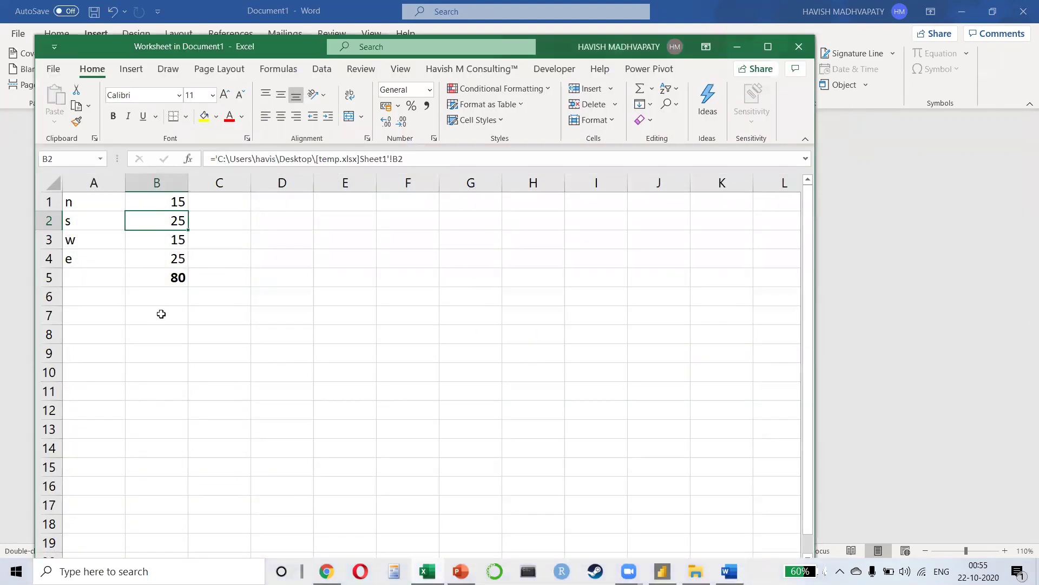
{"action": "left_click", "coordinate": [139, 281]}
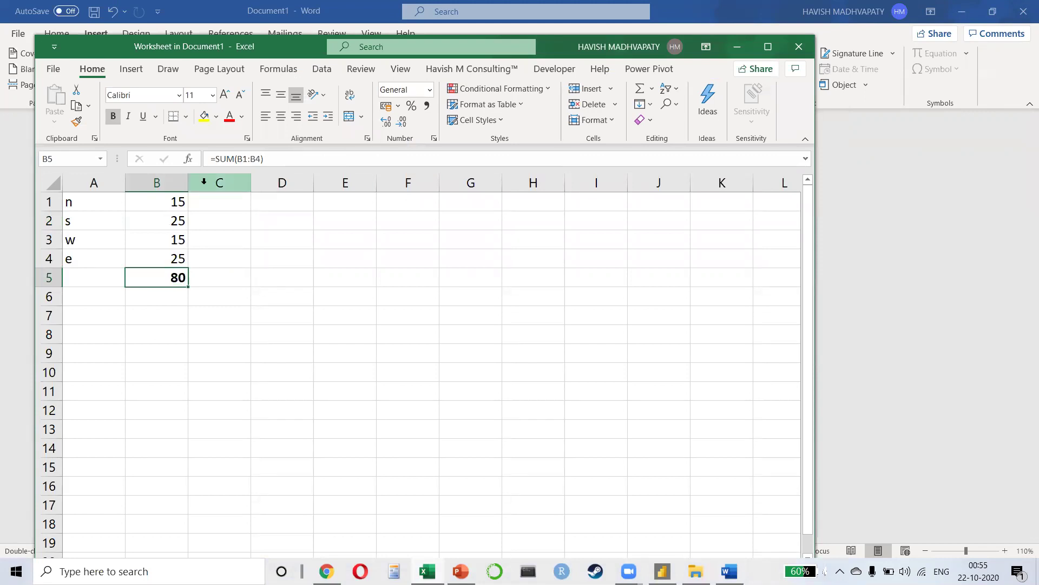
{"action": "left_click", "coordinate": [799, 47]}
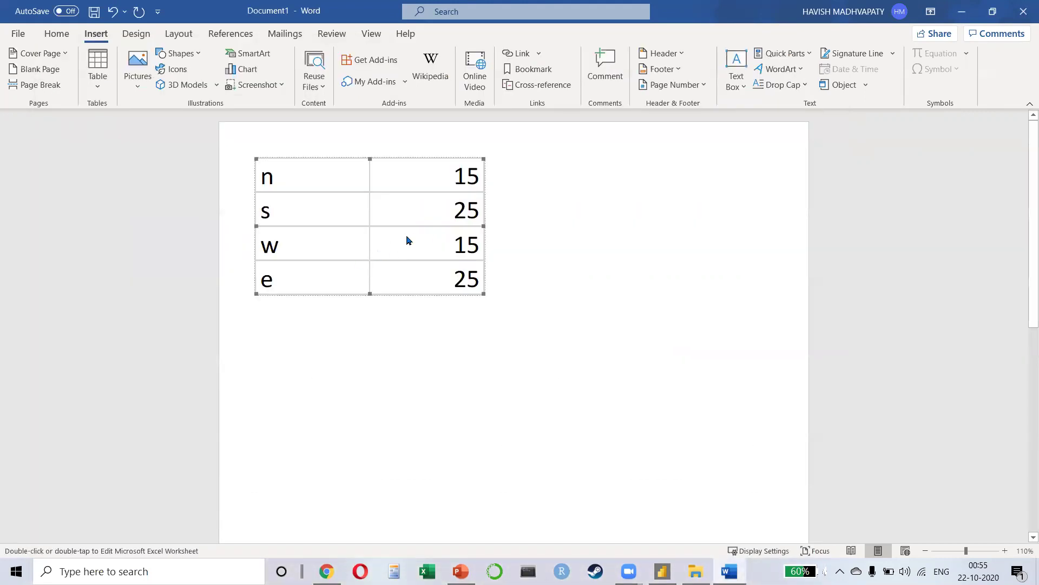
{"action": "key", "text": "Delete"}
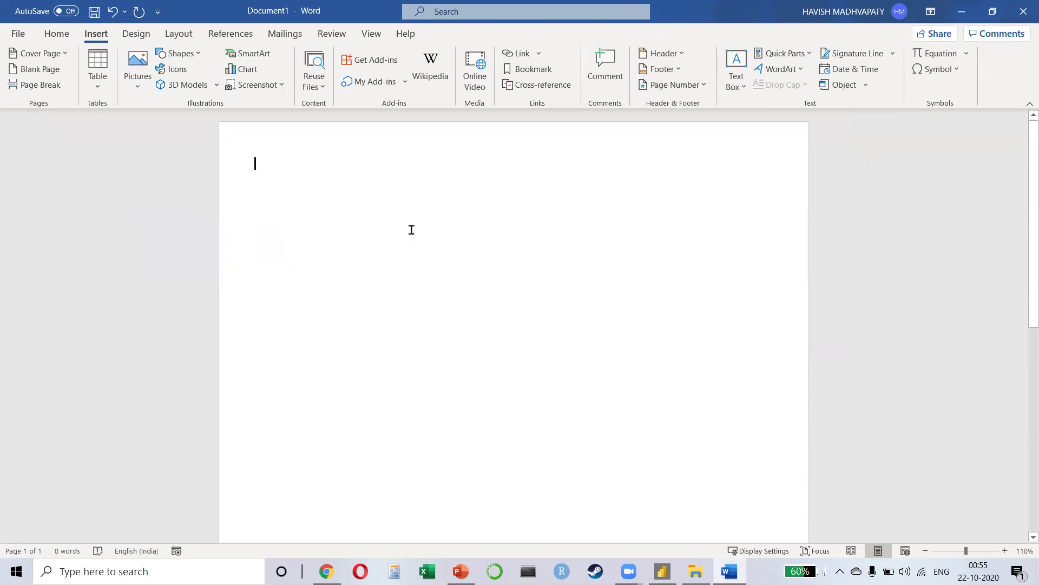
Step: Insert a Microsoft Excel Worksheet object through the Object dialog
{"action": "left_click", "coordinate": [98, 77]}
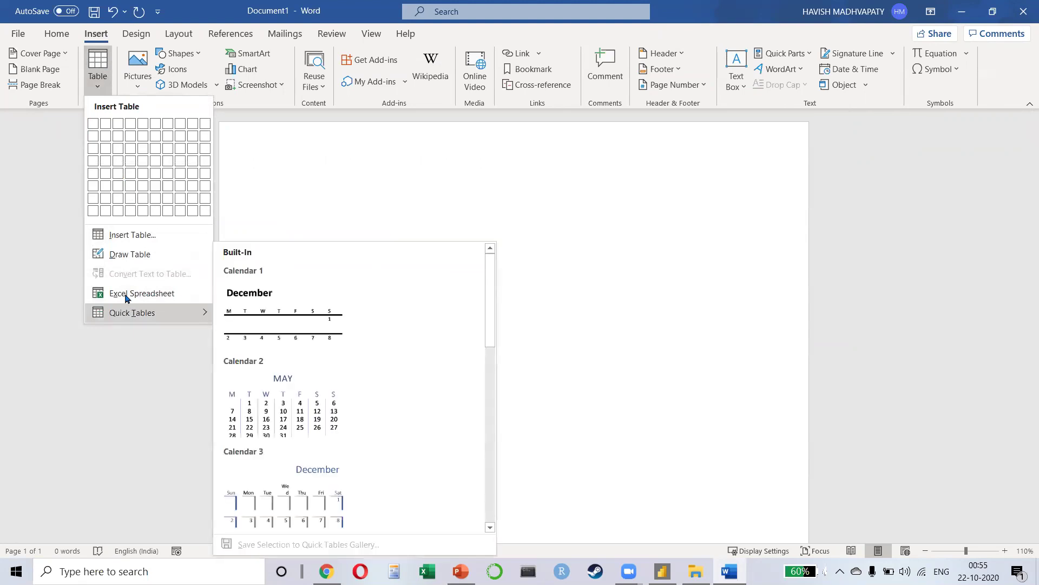
{"action": "left_click", "coordinate": [621, 168]}
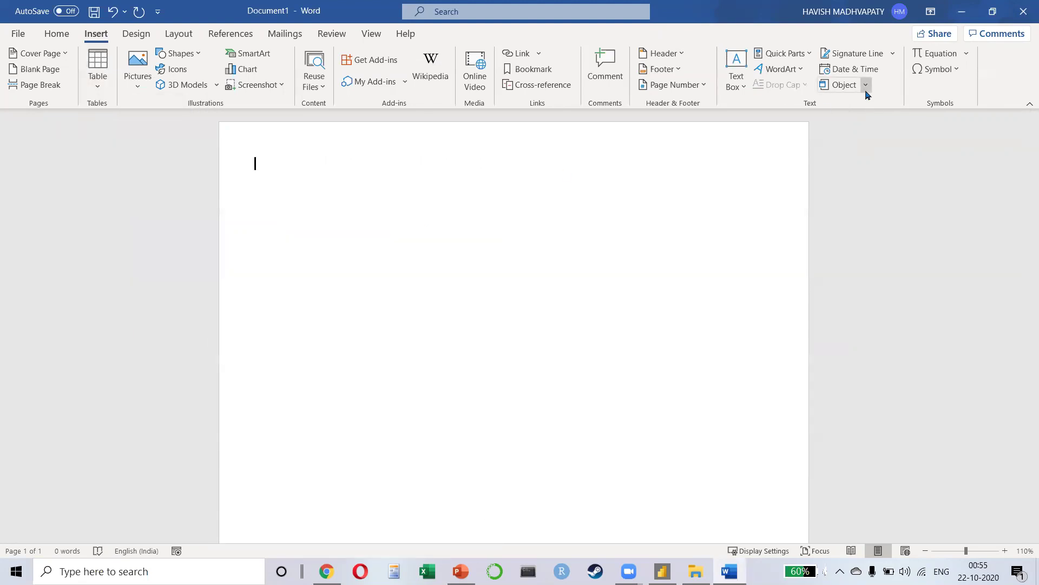
{"action": "left_click", "coordinate": [866, 85]}
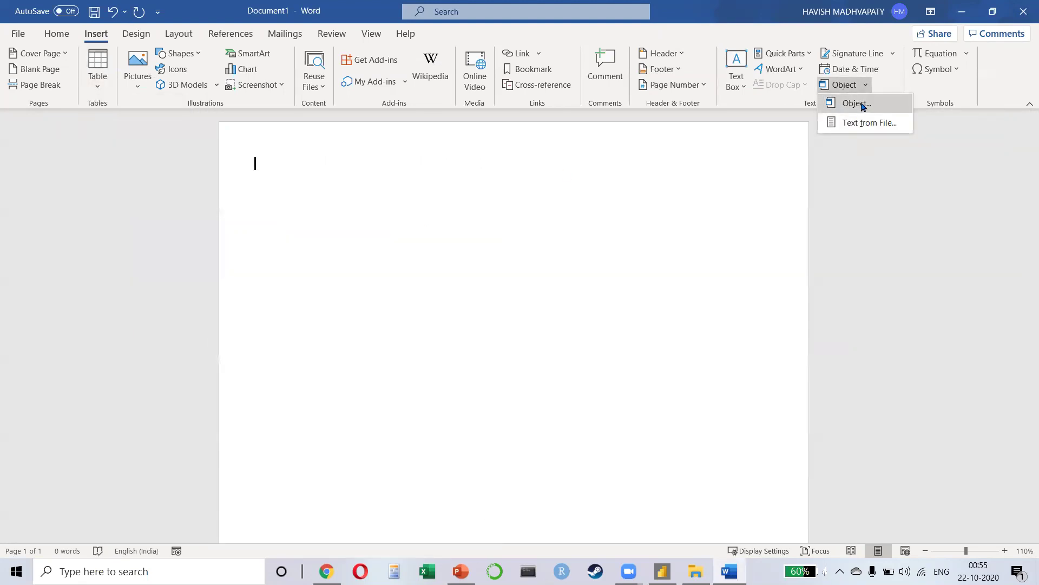
{"action": "left_click", "coordinate": [863, 105]}
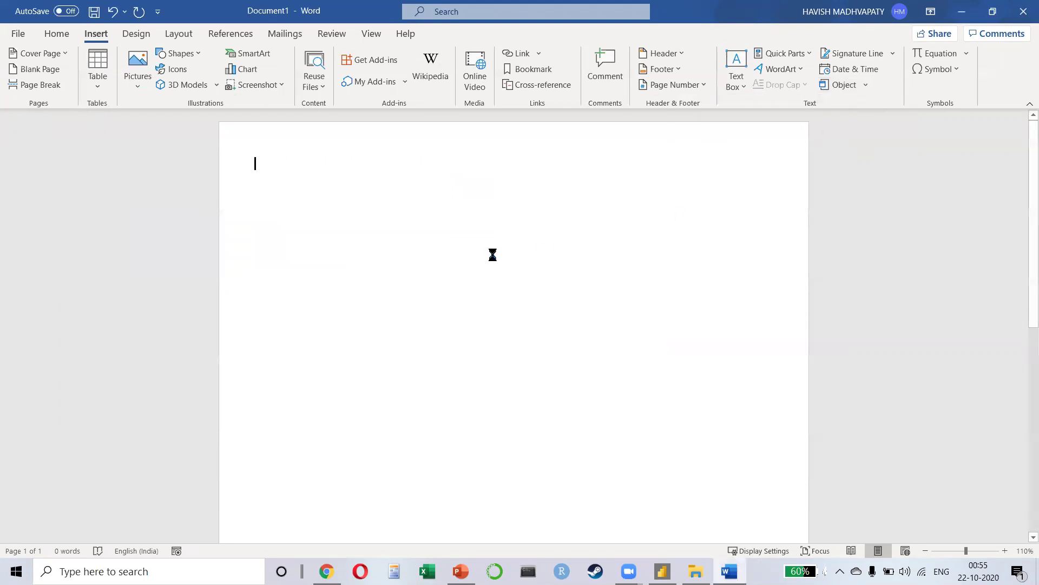
{"action": "left_click", "coordinate": [372, 241]}
{"action": "key", "text": "Down"}
{"action": "key", "text": "Down"}
{"action": "key", "text": "Down"}
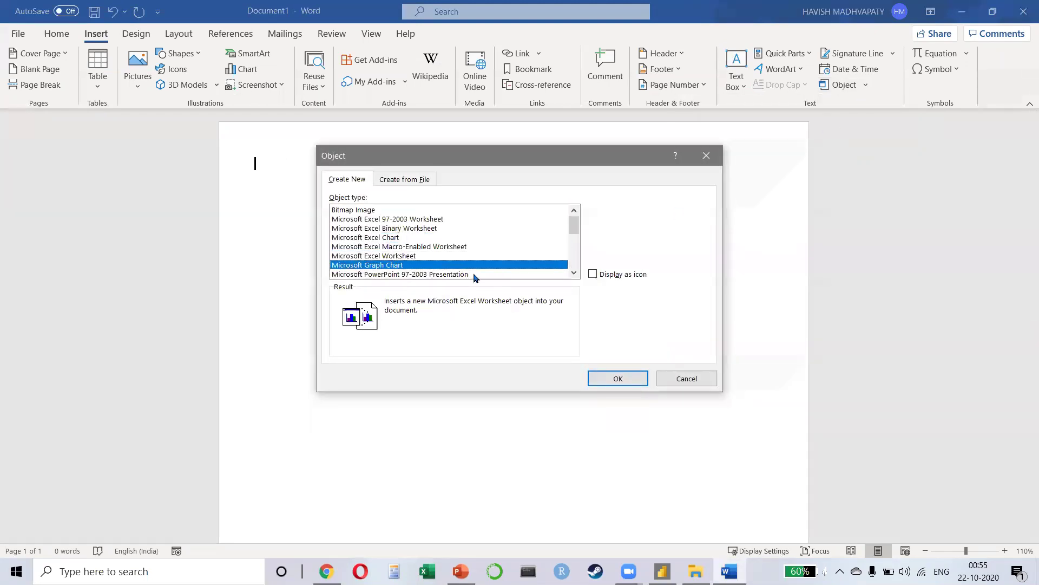
{"action": "key", "text": "Up"}
{"action": "key", "text": "Return"}
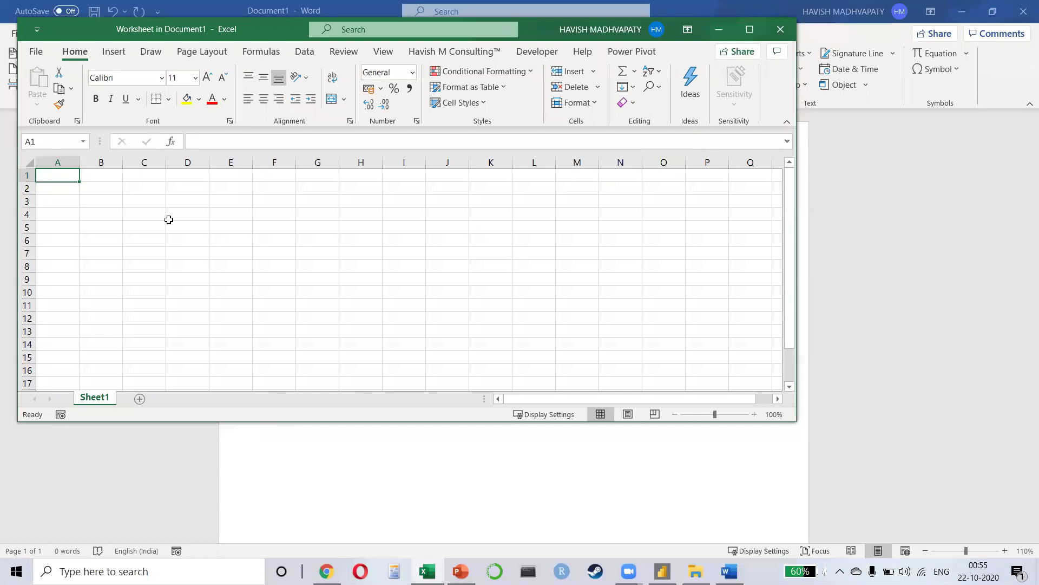
Step: Enter 10, 20, 30 in column A with a bold =SUM(A1:A3) total of 60
{"action": "type", "text": "10"}
{"action": "key", "text": "Return"}
{"action": "type", "text": "20"}
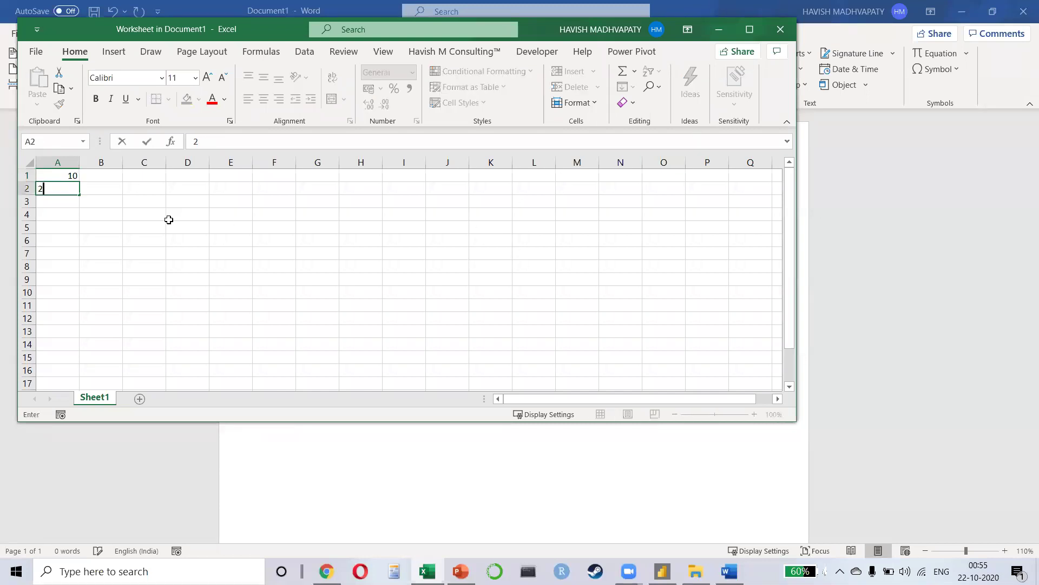
{"action": "key", "text": "Return"}
{"action": "type", "text": "30"}
{"action": "key", "text": "Return"}
{"action": "type", "text": "=SUM("}
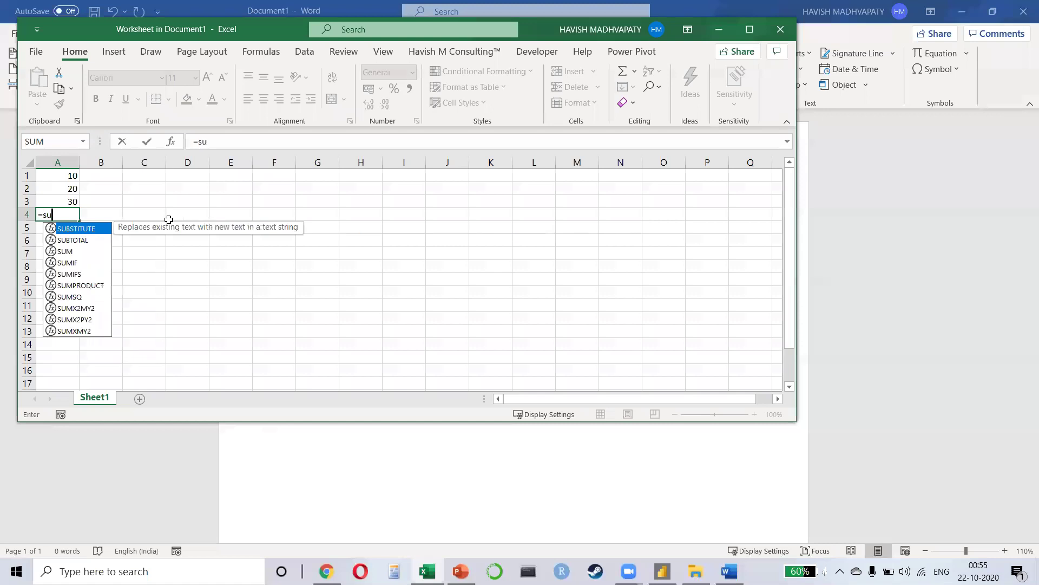
{"action": "key", "text": "Up"}
{"action": "key", "text": "Up"}
{"action": "key", "text": "Up"}
{"action": "key", "text": "shift+Down"}
{"action": "key", "text": "shift+Down"}
{"action": "key", "text": "Return"}
{"action": "key", "text": "Up"}
{"action": "key", "text": "ctrl+b"}
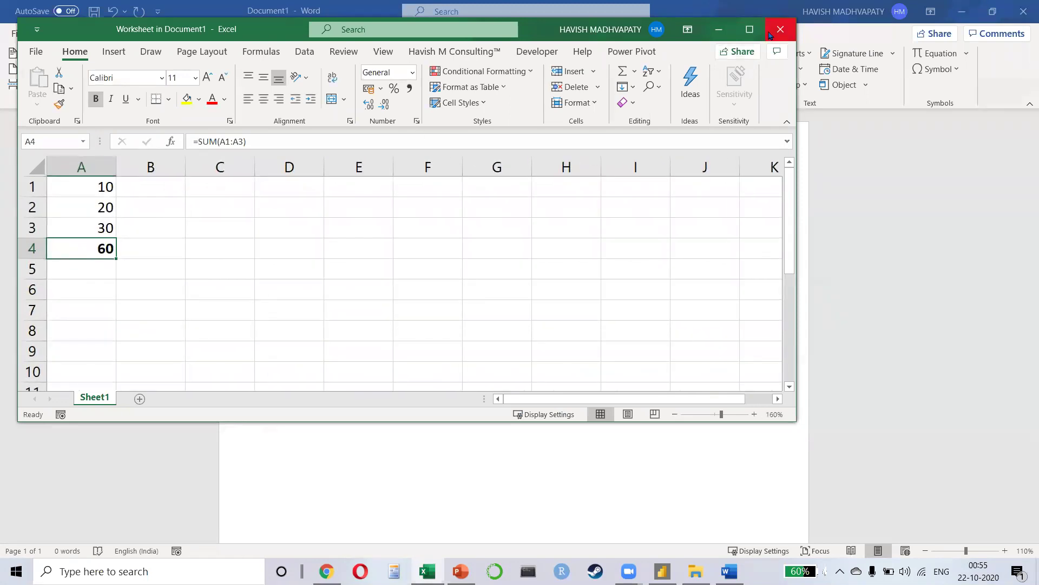
Step: Enlarge the embedded worksheet to about triple size on the Word page
{"action": "left_click", "coordinate": [780, 29]}
{"action": "left_click", "coordinate": [296, 212]}
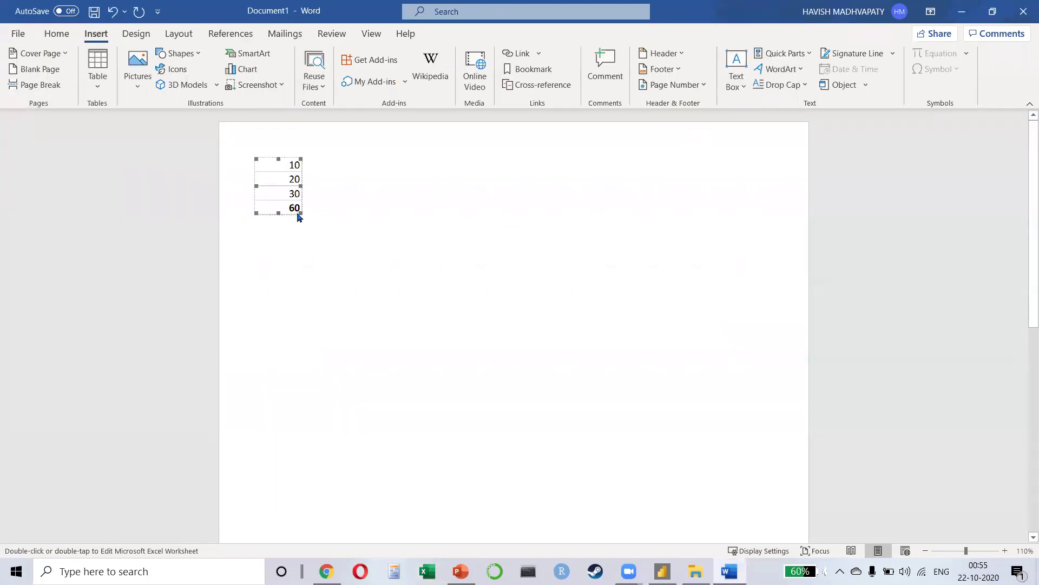
{"action": "left_click_drag", "start_coordinate": [301, 213], "coordinate": [407, 319]}
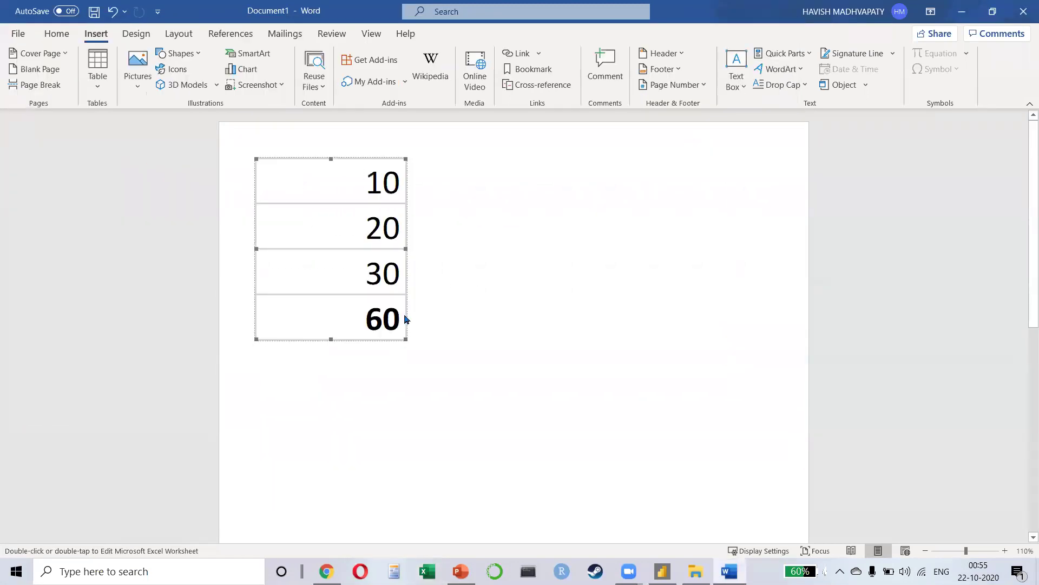
{"action": "double_click", "coordinate": [355, 302]}
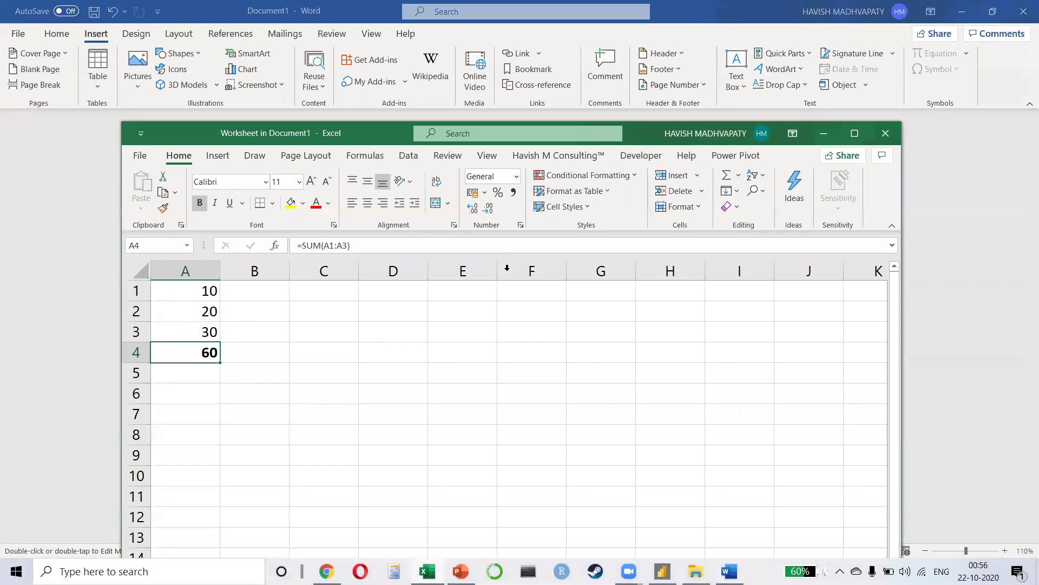
{"action": "left_click", "coordinate": [892, 134]}
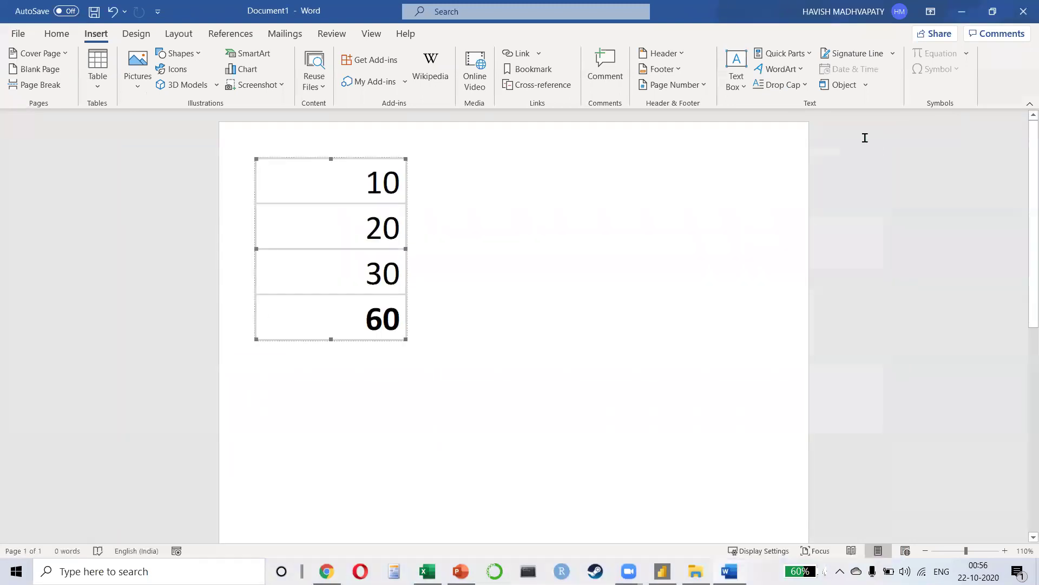
Step: Start inserting another Excel Worksheet object, then cancel the Object dialog
{"action": "left_click", "coordinate": [866, 85]}
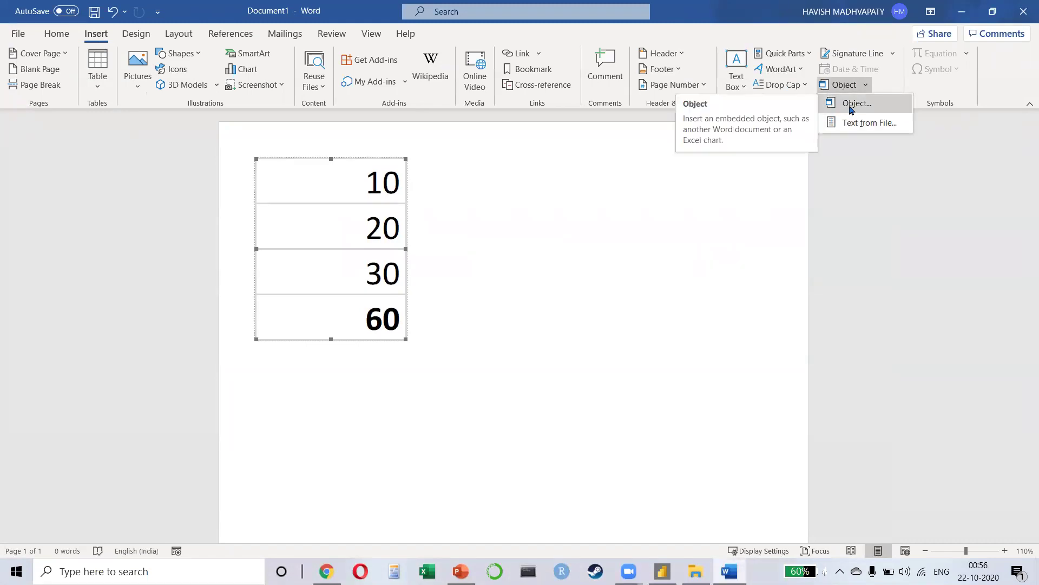
{"action": "left_click", "coordinate": [852, 108]}
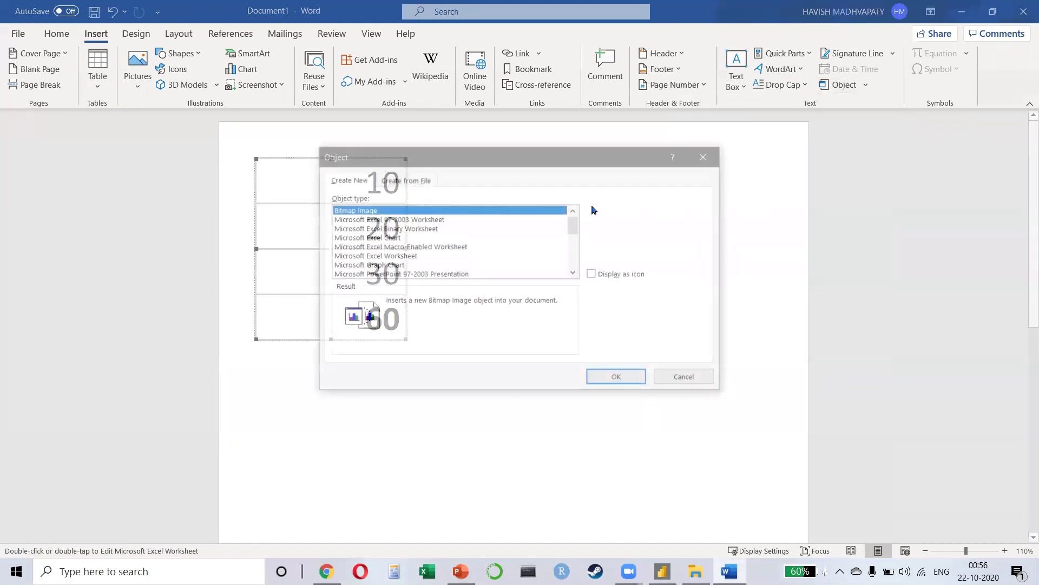
{"action": "left_click", "coordinate": [394, 257]}
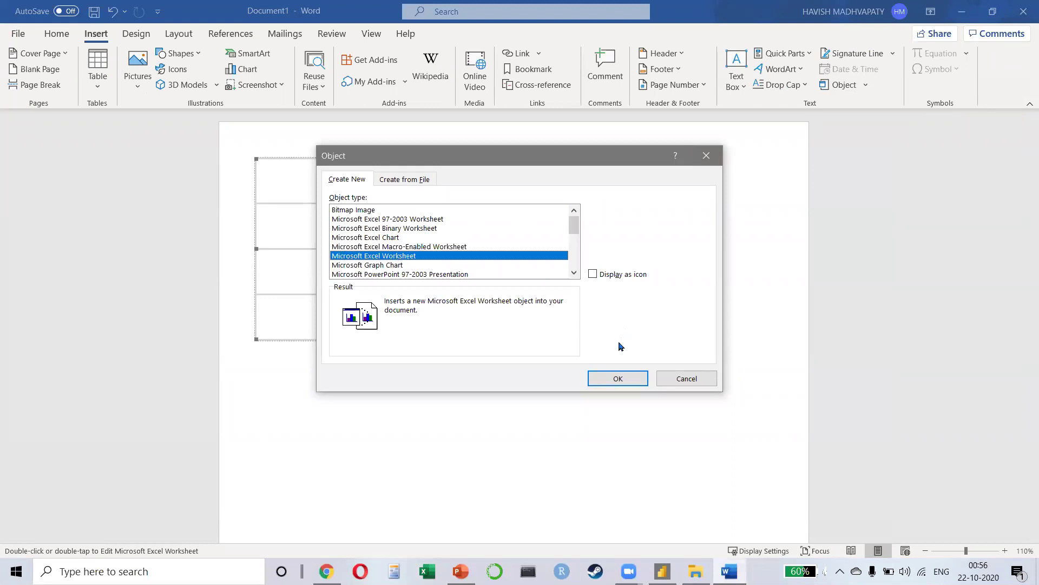
{"action": "left_click", "coordinate": [687, 378]}
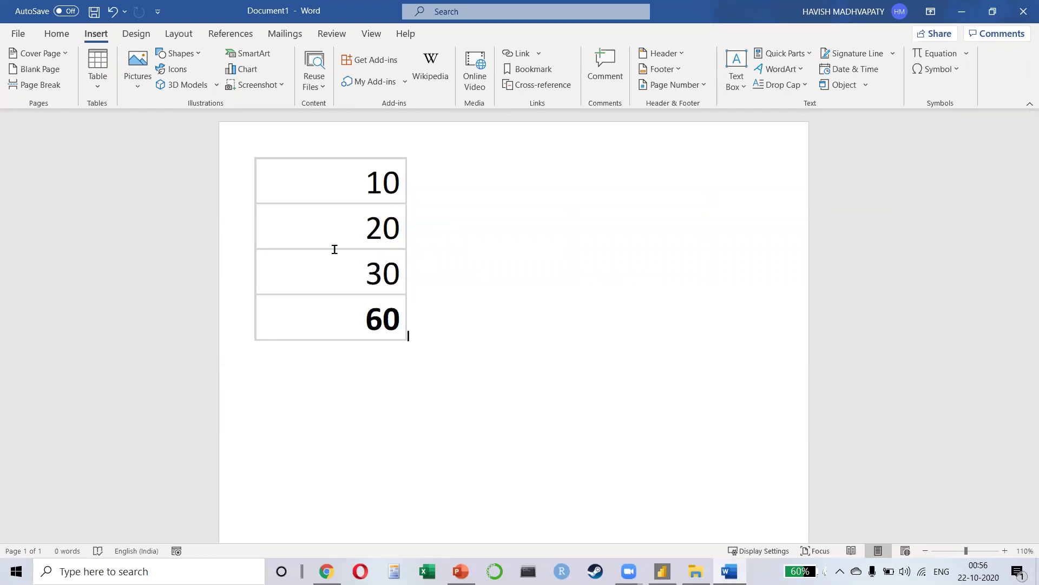
Step: Launch Excel, start a maximised blank workbook and select cell B2
{"action": "left_click", "coordinate": [427, 572]}
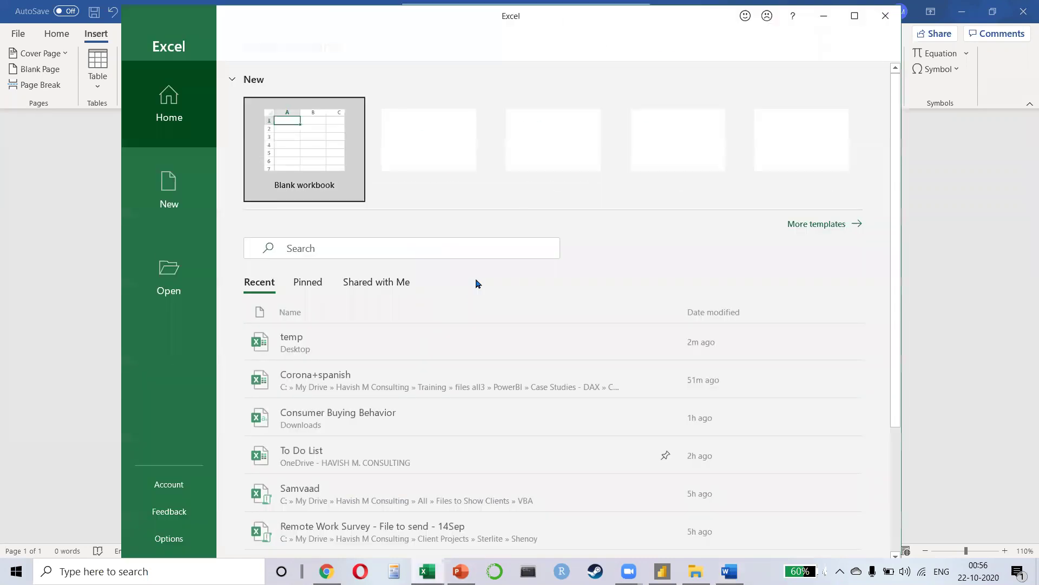
{"action": "left_click", "coordinate": [268, 153]}
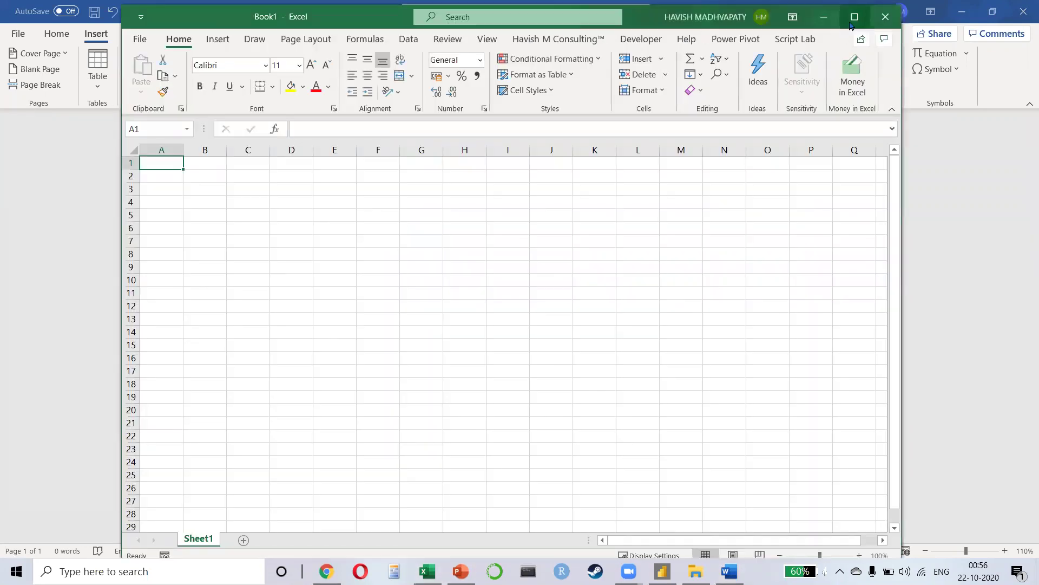
{"action": "left_click", "coordinate": [854, 16]}
{"action": "scroll", "coordinate": [124, 196], "scroll_direction": "up", "scroll_amount": 2}
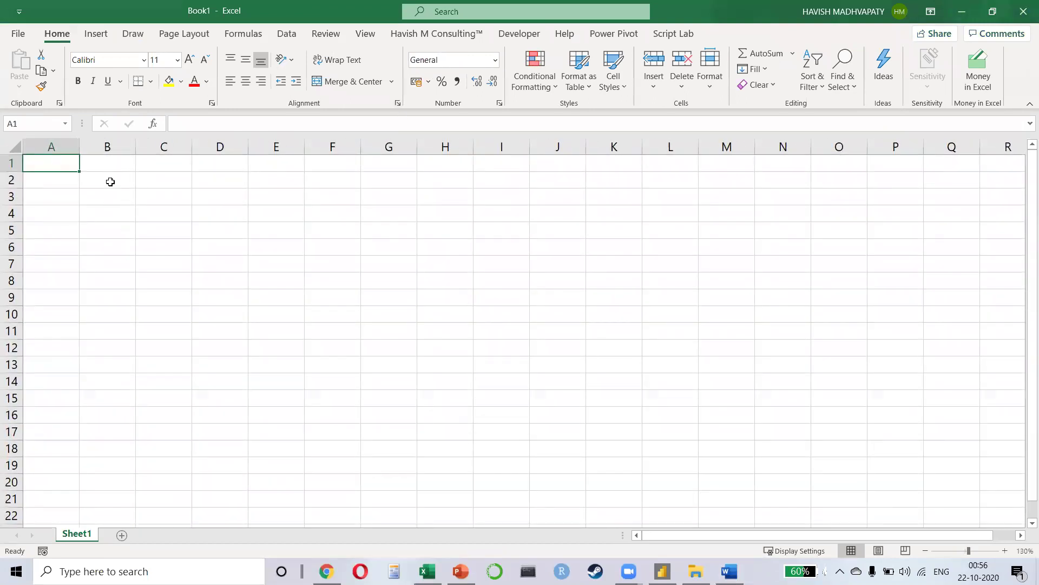
{"action": "left_click", "coordinate": [110, 181]}
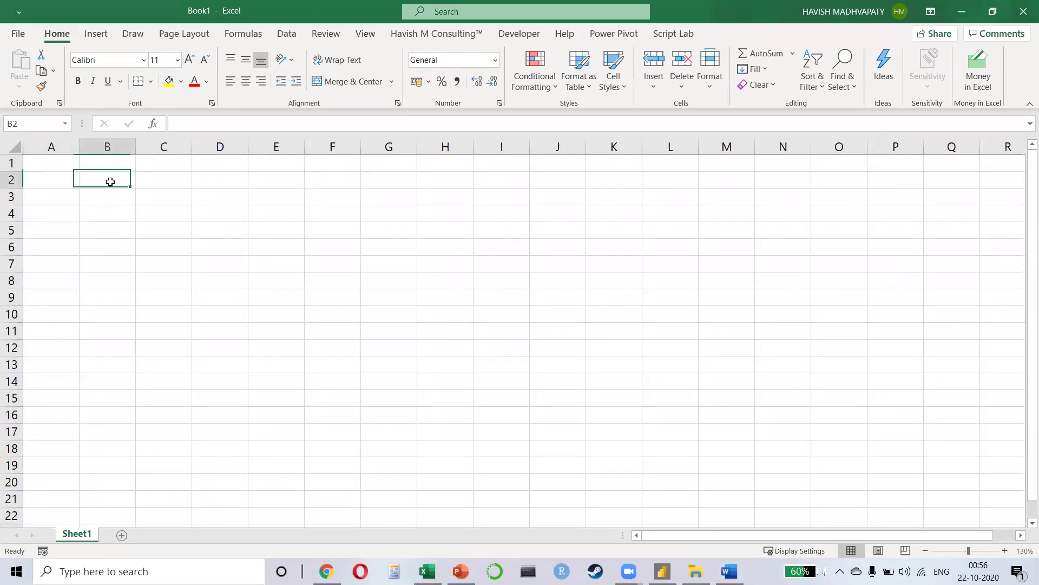
Step: Draw a rectangle from C2 to H10, then delete it
{"action": "left_click", "coordinate": [97, 33]}
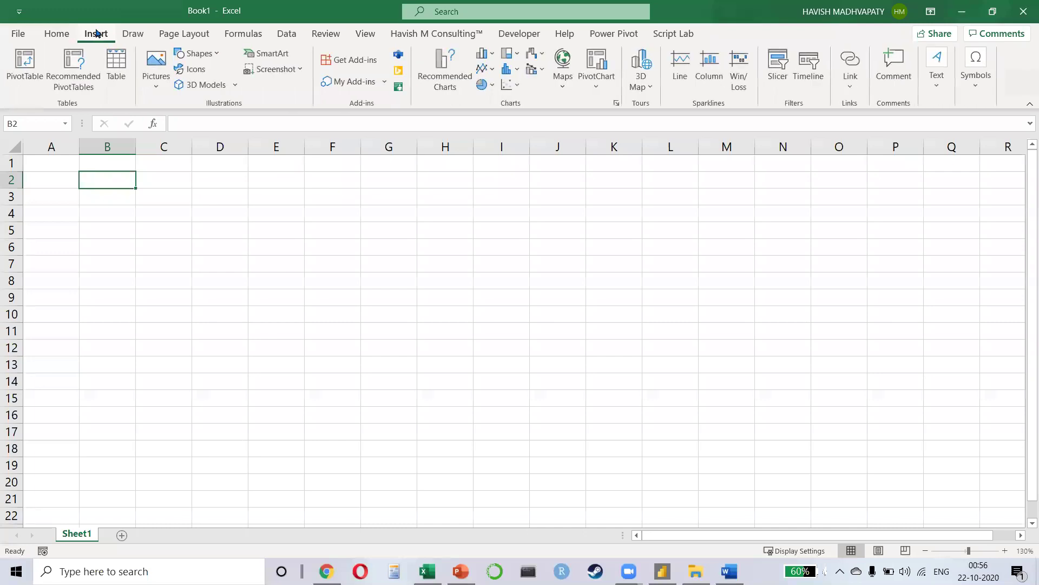
{"action": "left_click", "coordinate": [197, 53]}
{"action": "left_click", "coordinate": [216, 89]}
{"action": "left_click_drag", "start_coordinate": [138, 181], "coordinate": [463, 321]}
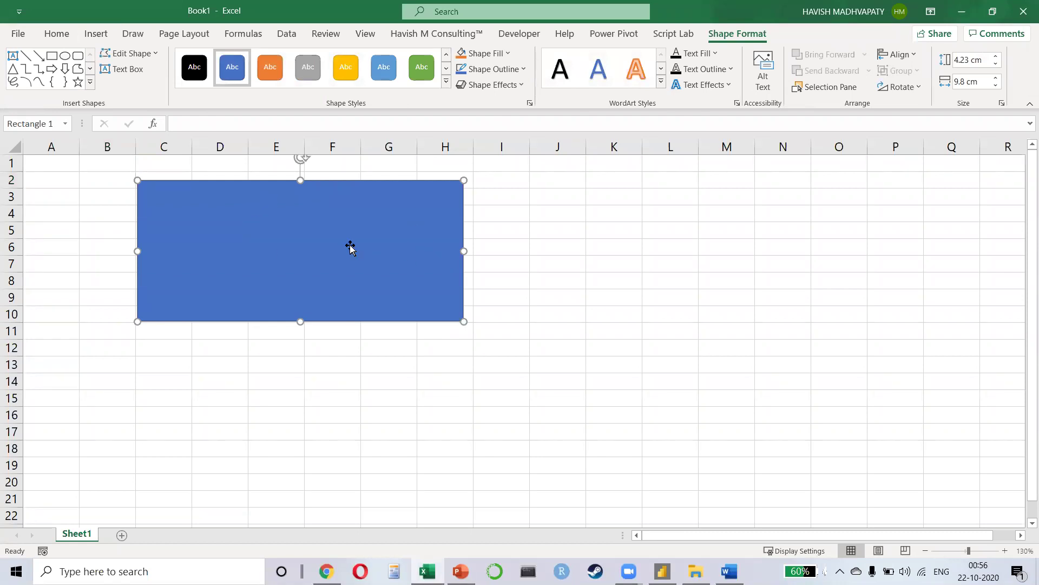
{"action": "key", "text": "Delete"}
Step: Open the Object dialog from Insert > Text and choose Microsoft Word Document
{"action": "left_click", "coordinate": [105, 40]}
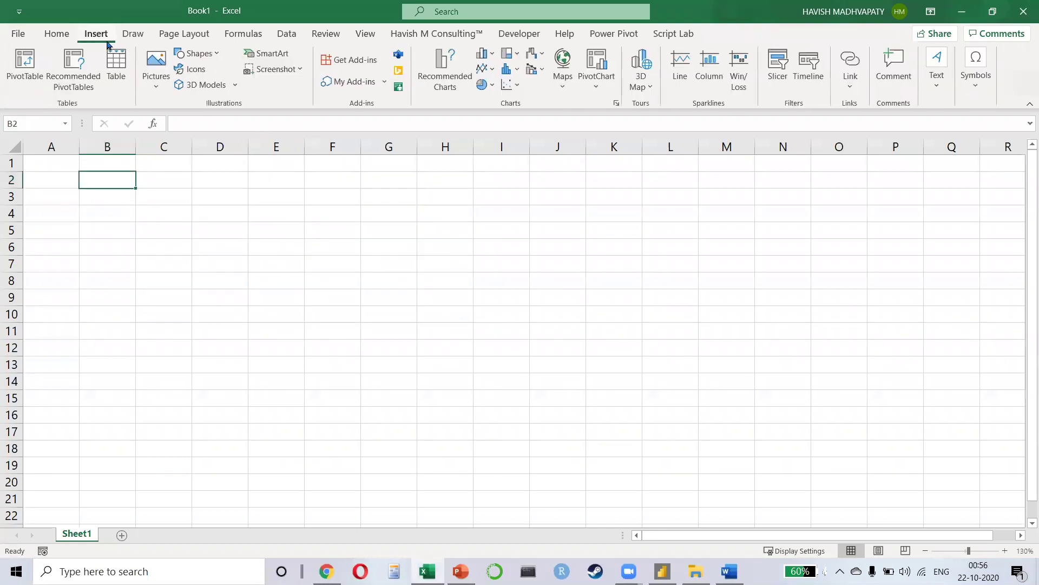
{"action": "left_click", "coordinate": [850, 86]}
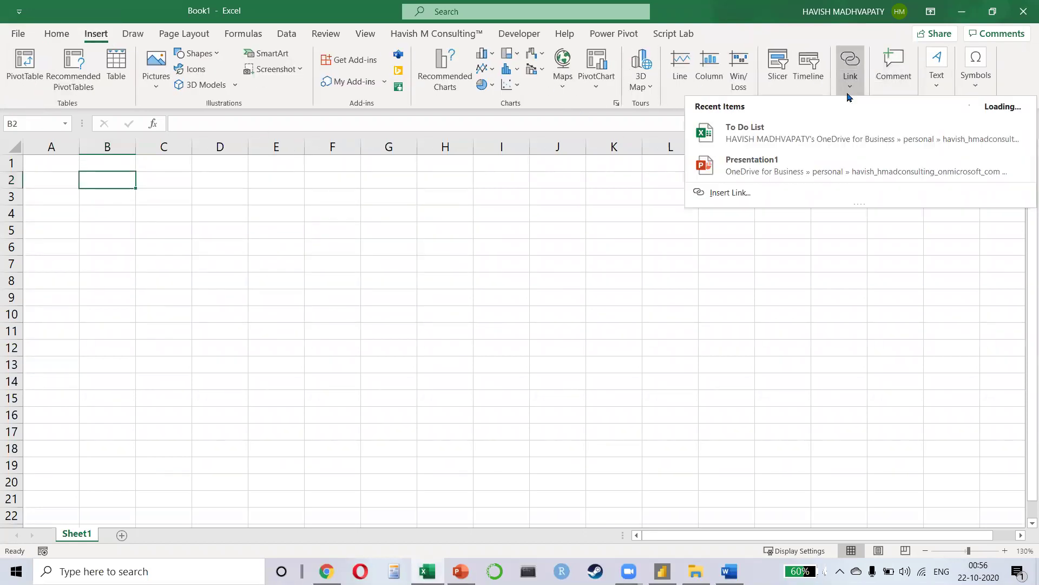
{"action": "left_click", "coordinate": [849, 86]}
{"action": "left_click", "coordinate": [939, 88]}
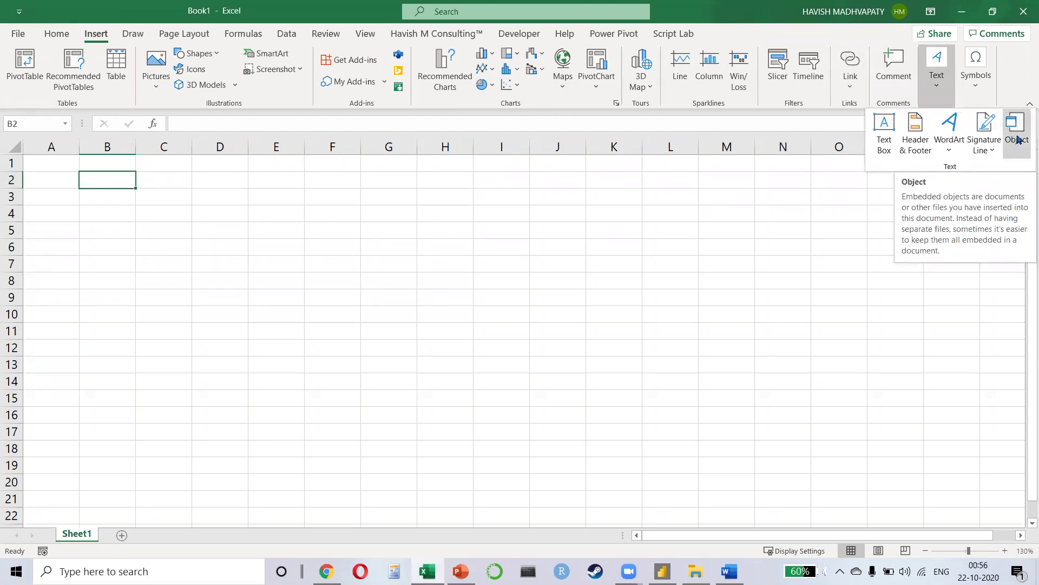
{"action": "left_click", "coordinate": [1018, 139]}
{"action": "left_click", "coordinate": [431, 170]}
{"action": "key", "text": "Down"}
{"action": "key", "text": "Down"}
{"action": "key", "text": "Down"}
{"action": "key", "text": "Down"}
{"action": "key", "text": "Down"}
{"action": "key", "text": "Down"}
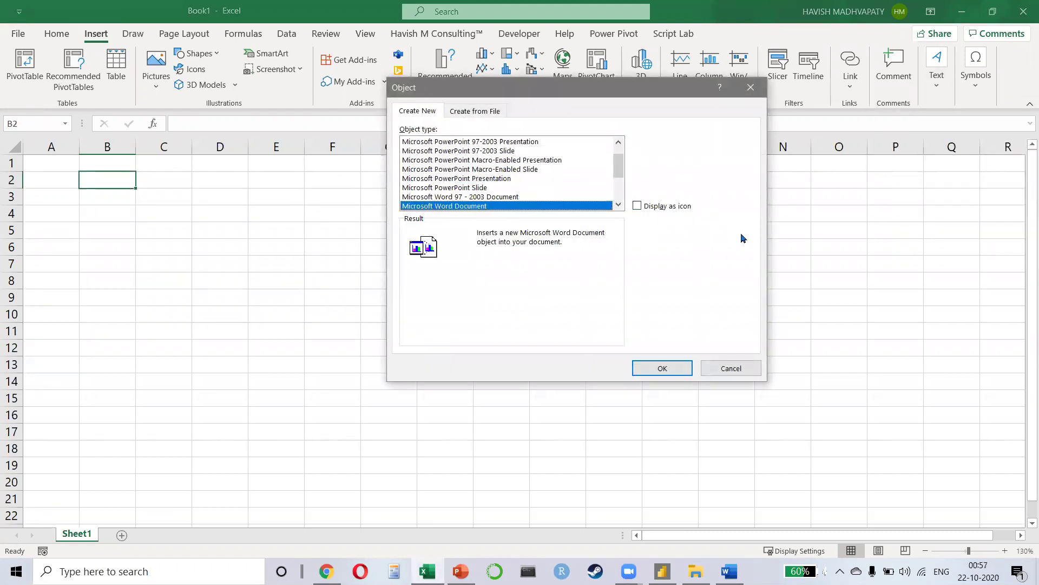
{"action": "scroll", "coordinate": [477, 205], "scroll_direction": "down", "scroll_amount": 1}
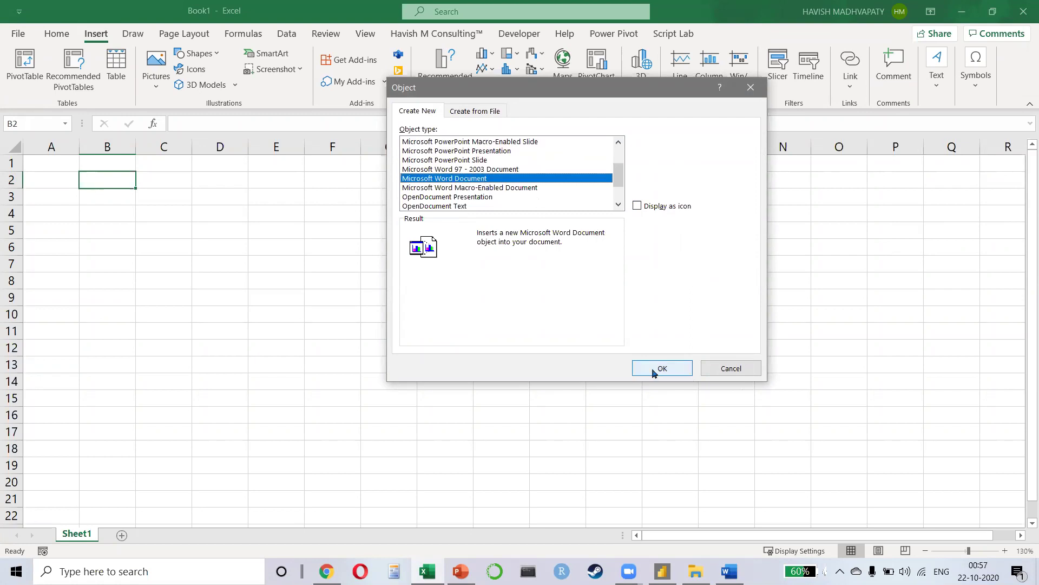
Step: Embed a new Word document and fill it with =rand(10,2) sample paragraphs
{"action": "left_click", "coordinate": [653, 373]}
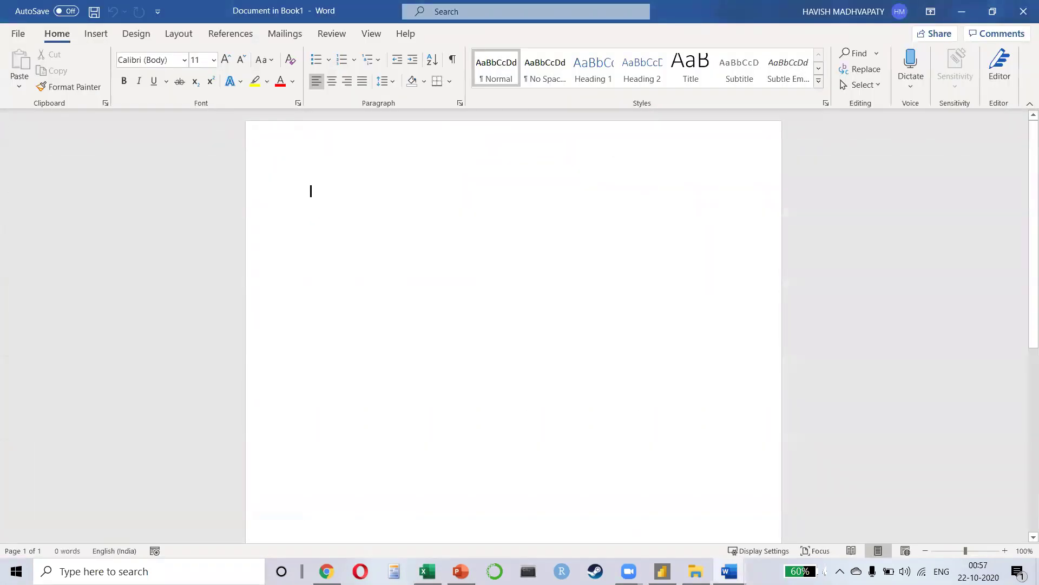
{"action": "type", "text": "=rand"}
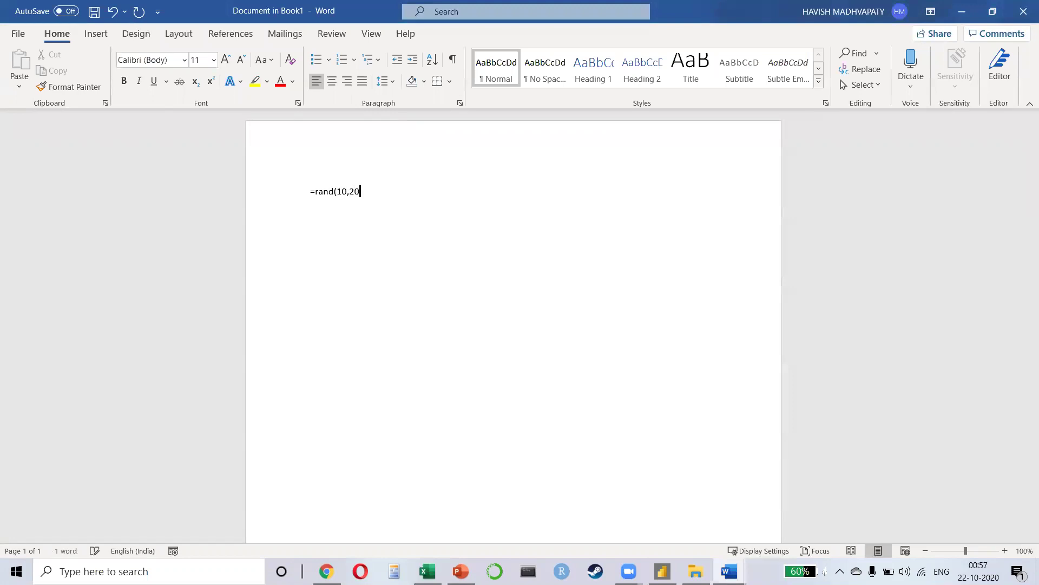
{"action": "type", "text": "(10,2)"}
{"action": "key", "text": "Return"}
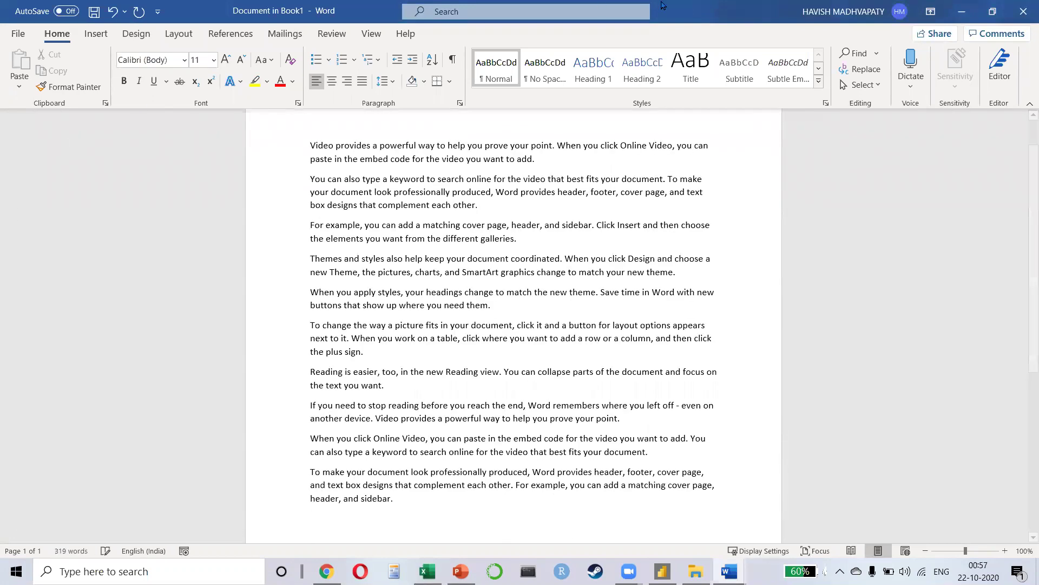
{"action": "left_click", "coordinate": [1016, 20]}
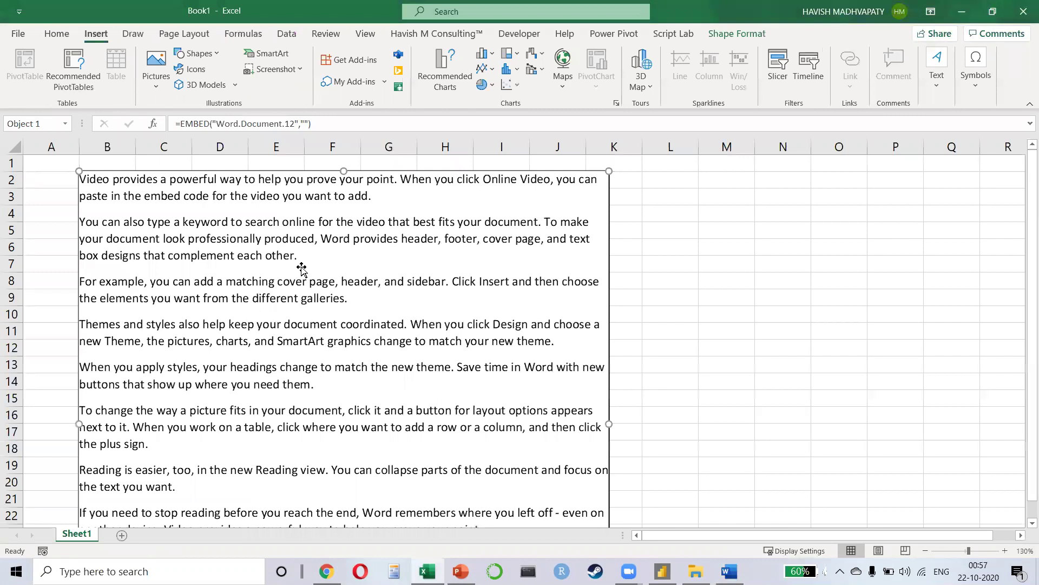
{"action": "scroll", "coordinate": [295, 281], "scroll_direction": "down", "scroll_amount": 3}
{"action": "scroll", "coordinate": [295, 281], "scroll_direction": "up", "scroll_amount": 3}
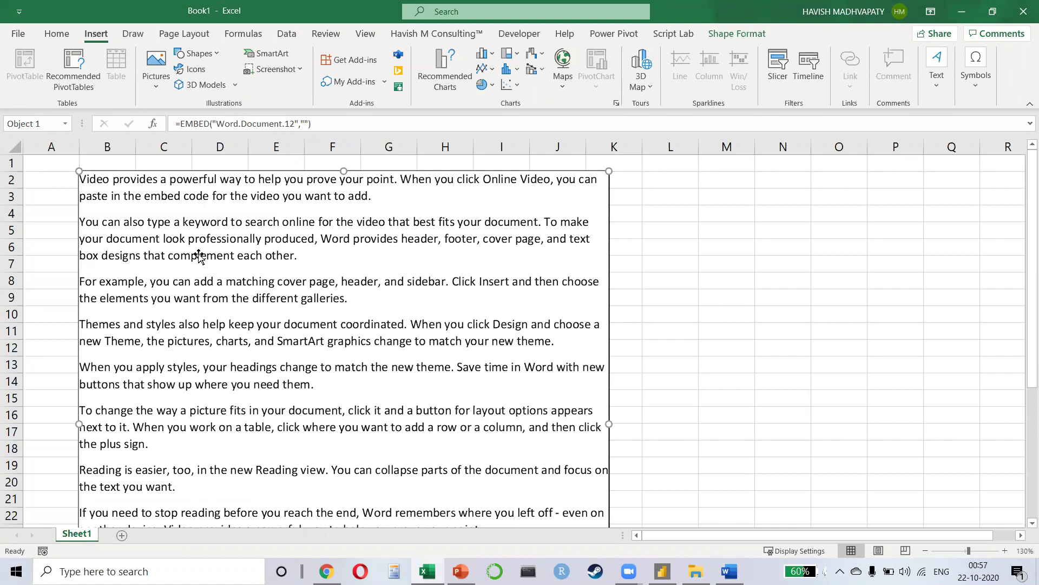
Step: Try editing the object's EMBED formula, then cancel after the range error
{"action": "left_click", "coordinate": [203, 123]}
{"action": "left_click_drag", "start_coordinate": [224, 123], "coordinate": [296, 124]}
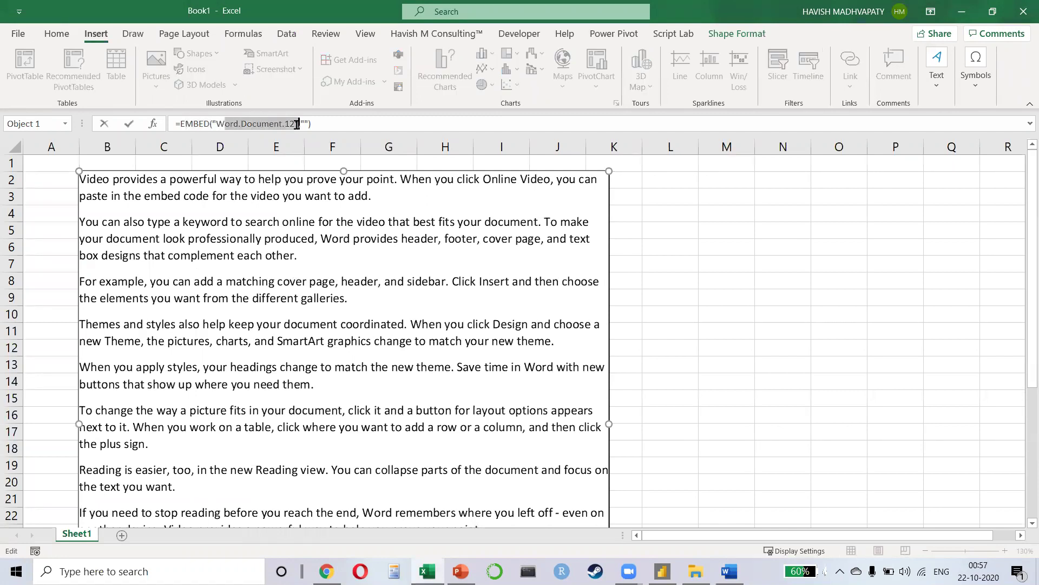
{"action": "left_click", "coordinate": [347, 247]}
{"action": "left_click", "coordinate": [518, 328]}
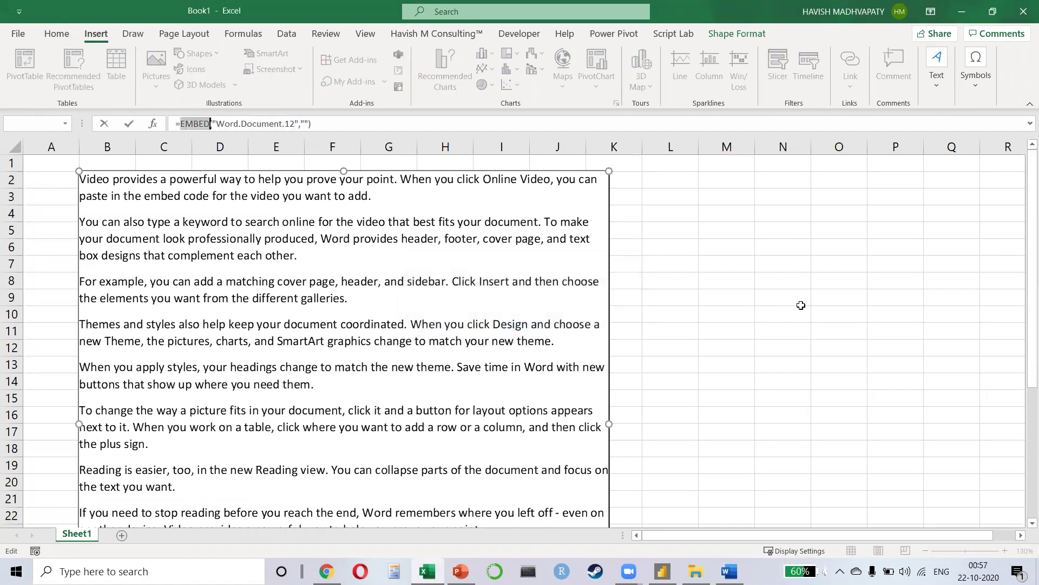
{"action": "key", "text": "Escape"}
Step: Open the embedded Word object in its own window via Document Object > Open
{"action": "left_click_drag", "start_coordinate": [710, 269], "coordinate": [626, 285]}
{"action": "left_click", "coordinate": [301, 295]}
{"action": "right_click", "coordinate": [302, 285]}
{"action": "mouse_move", "coordinate": [381, 355]}
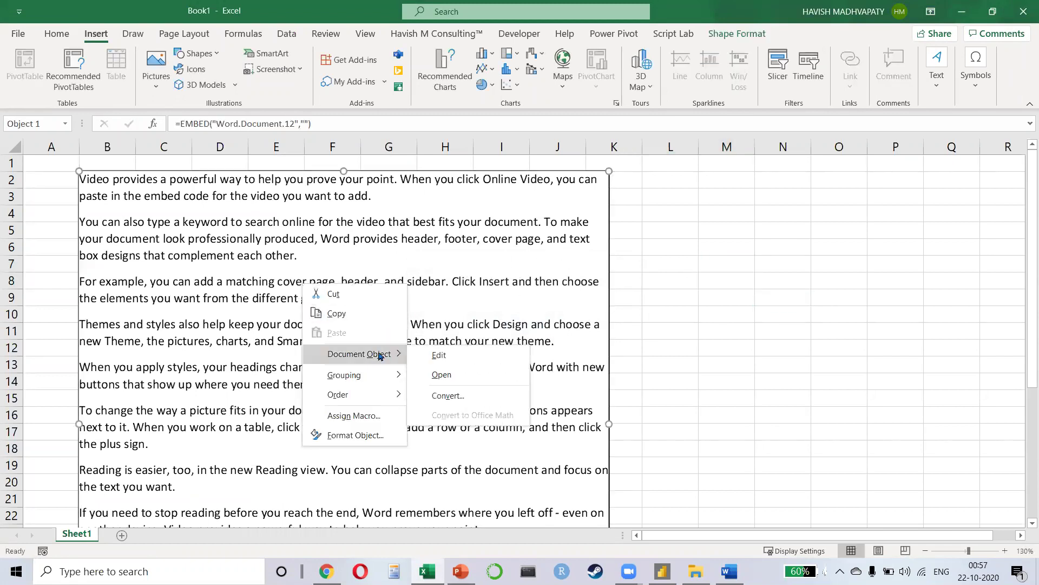
{"action": "left_click", "coordinate": [441, 374]}
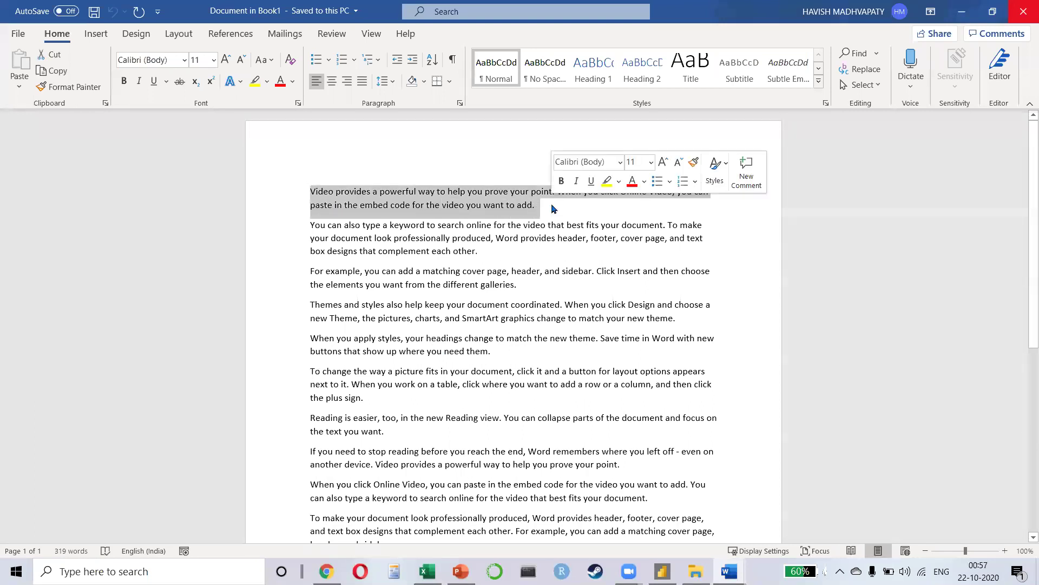
Step: Make paragraph one bold, paragraph two italic, and paragraph three 18 pt light grey
{"action": "key", "text": "ctrl+b"}
{"action": "key", "text": "Right"}
{"action": "key", "text": "shift+Down"}
{"action": "key", "text": "shift+Down"}
{"action": "key", "text": "shift+Down"}
{"action": "key", "text": "ctrl+i"}
{"action": "key", "text": "Right"}
{"action": "key", "text": "shift+Down"}
{"action": "key", "text": "shift+Down"}
{"action": "key", "text": "ctrl+shift+period"}
{"action": "key", "text": "ctrl+shift+period"}
{"action": "key", "text": "ctrl+shift+period"}
{"action": "key", "text": "ctrl+shift+period"}
{"action": "left_click", "coordinate": [292, 81]}
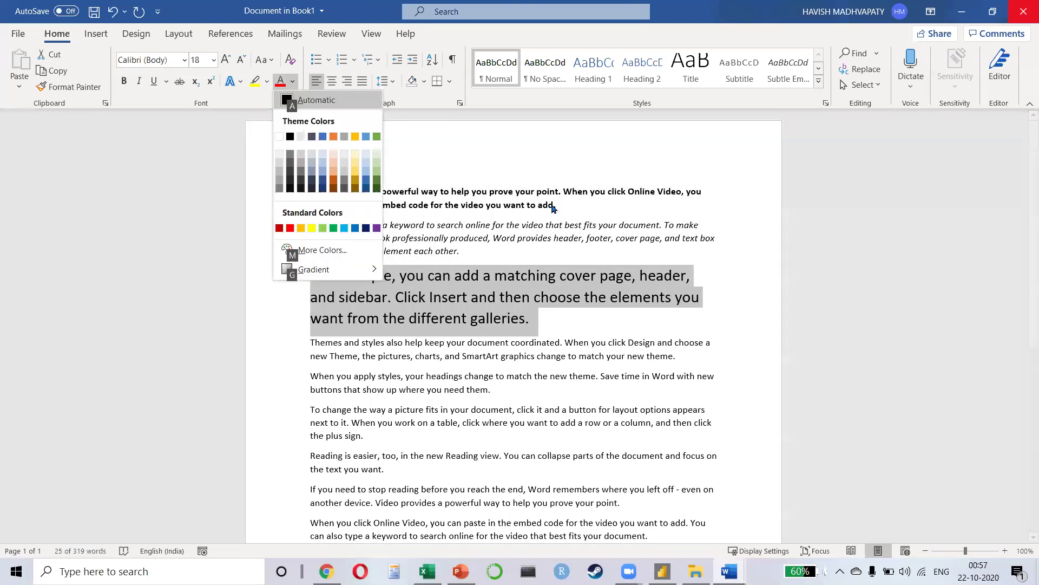
{"action": "left_click", "coordinate": [344, 154]}
{"action": "left_click", "coordinate": [500, 297]}
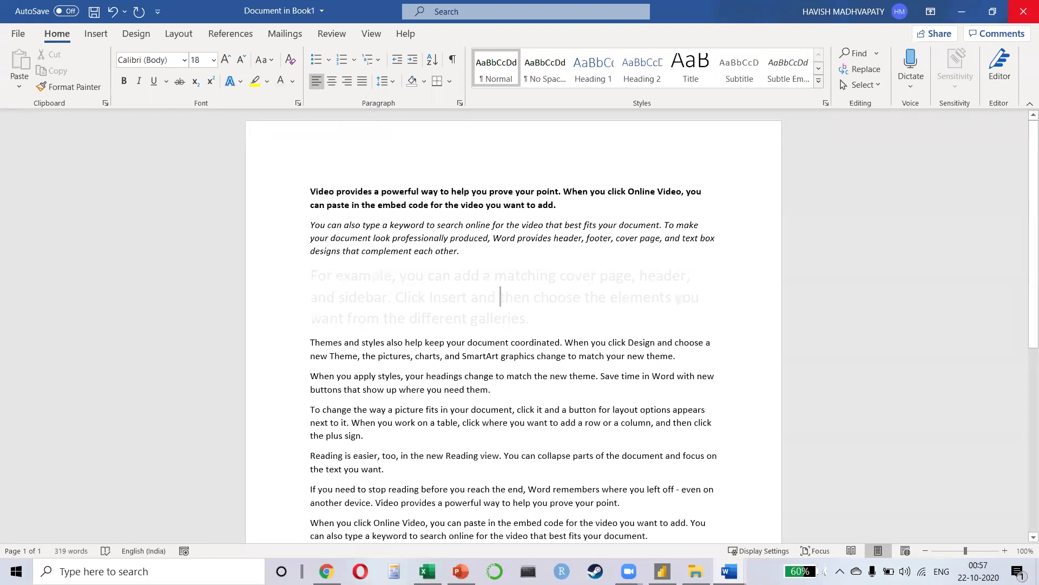
Step: Close the embedded document, close Excel without saving, and delete the embedded number table
{"action": "left_click", "coordinate": [1023, 10]}
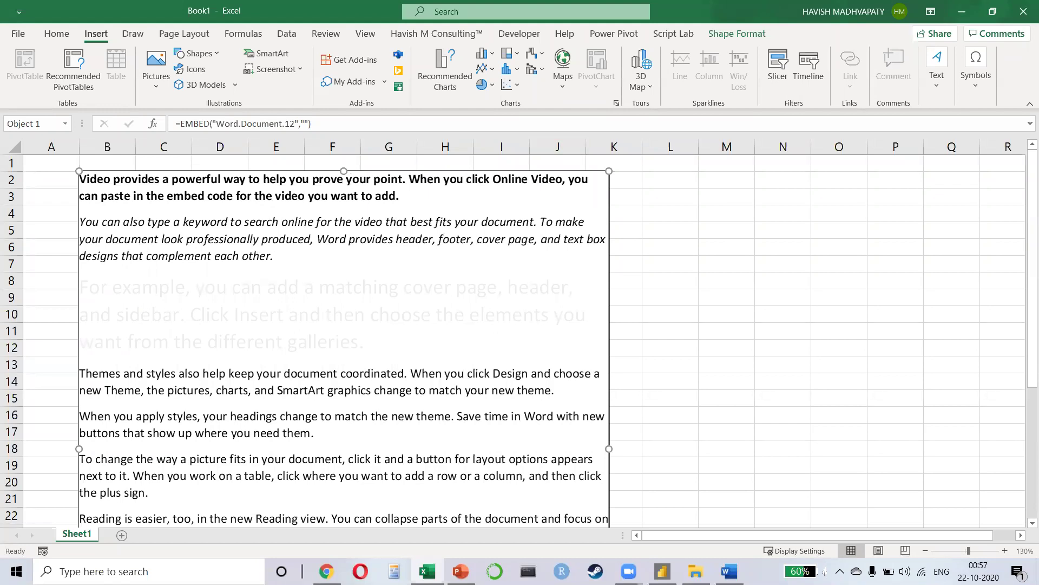
{"action": "left_click", "coordinate": [1015, 21]}
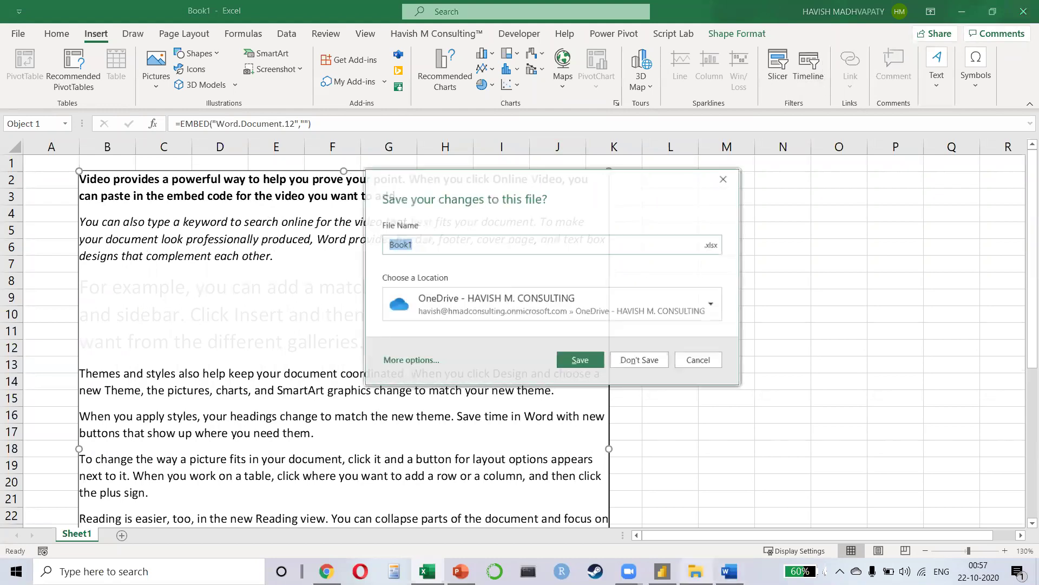
{"action": "left_click", "coordinate": [628, 360]}
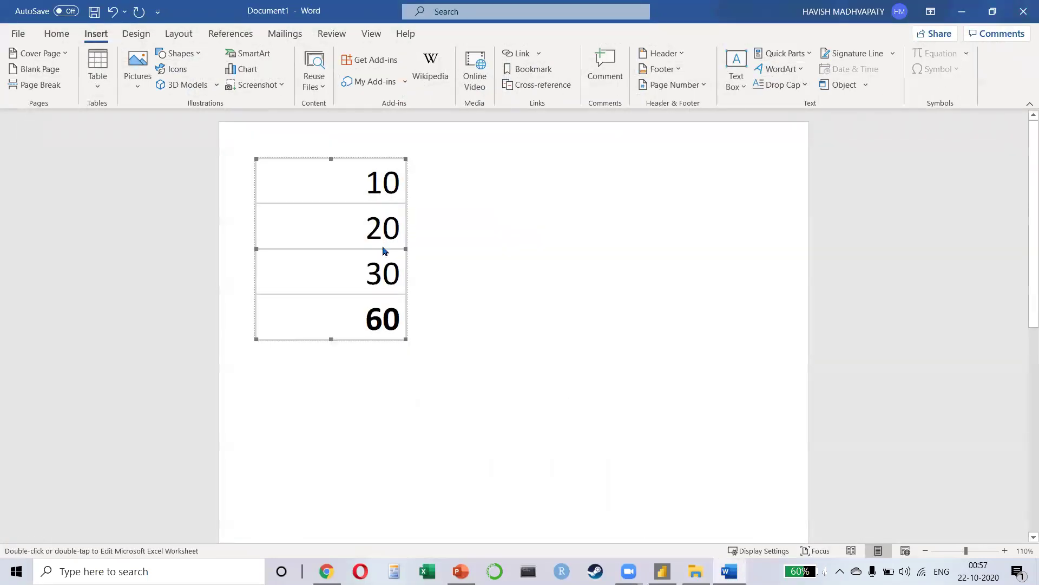
{"action": "key", "text": "Delete"}
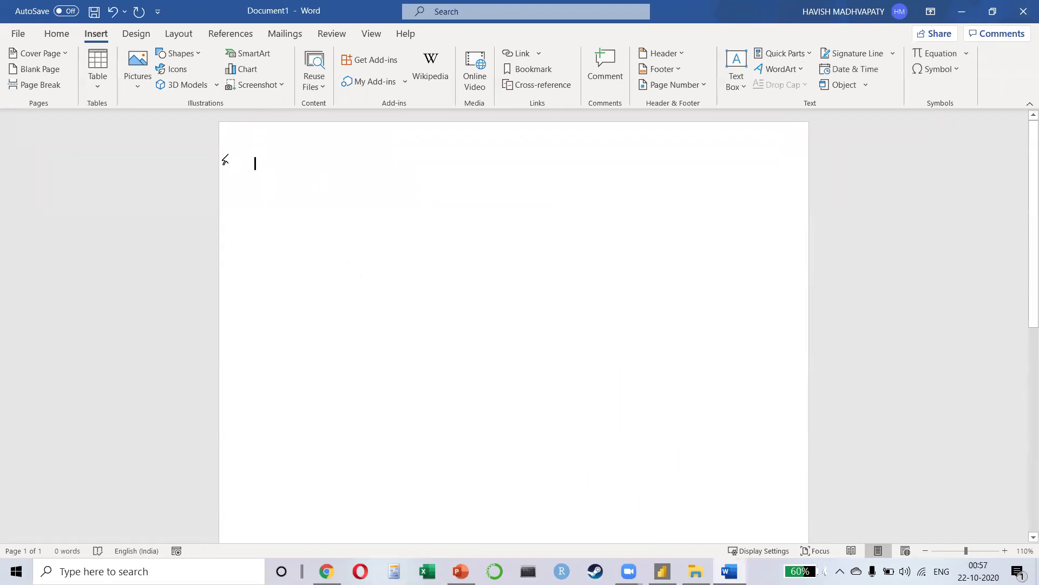
Step: Insert a one-column, five-row table holding 10, 45, 50, 5, 15 plus an empty sixth row
{"action": "left_click", "coordinate": [100, 86]}
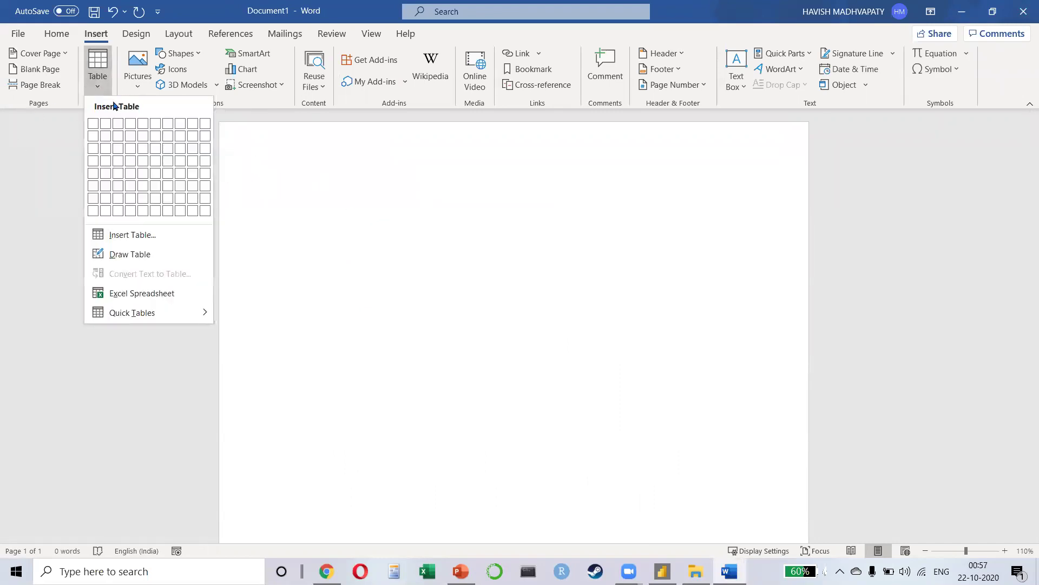
{"action": "left_click", "coordinate": [92, 177]}
{"action": "type", "text": "10"}
{"action": "key", "text": "Return"}
{"action": "key", "text": "BackSpace"}
{"action": "type", "text": "45"}
{"action": "key", "text": "Down"}
{"action": "type", "text": "50"}
{"action": "key", "text": "Down"}
{"action": "type", "text": "15"}
{"action": "key", "text": "Tab"}
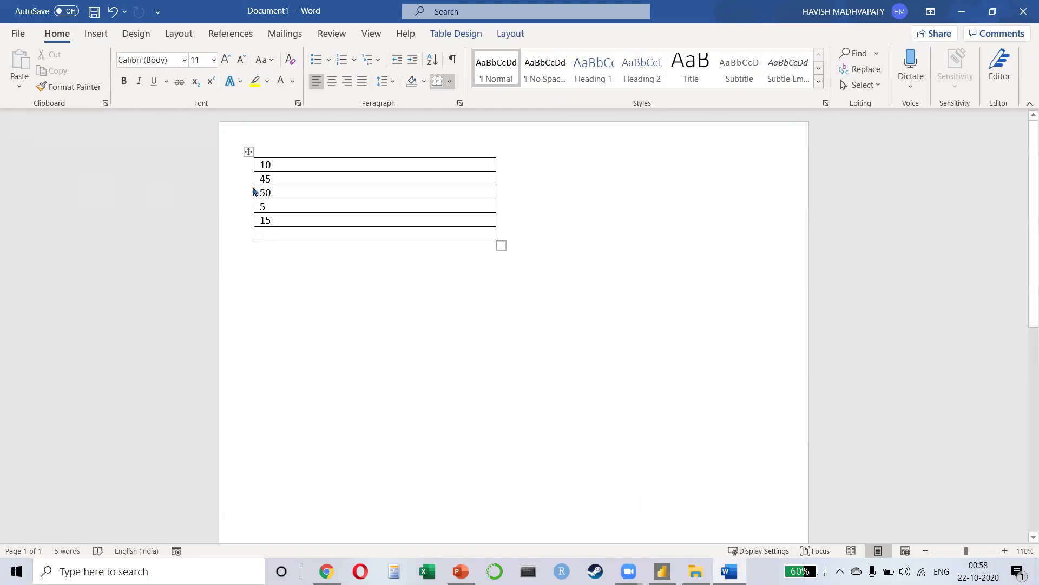
{"action": "scroll", "coordinate": [253, 191], "scroll_direction": "up", "scroll_amount": 2}
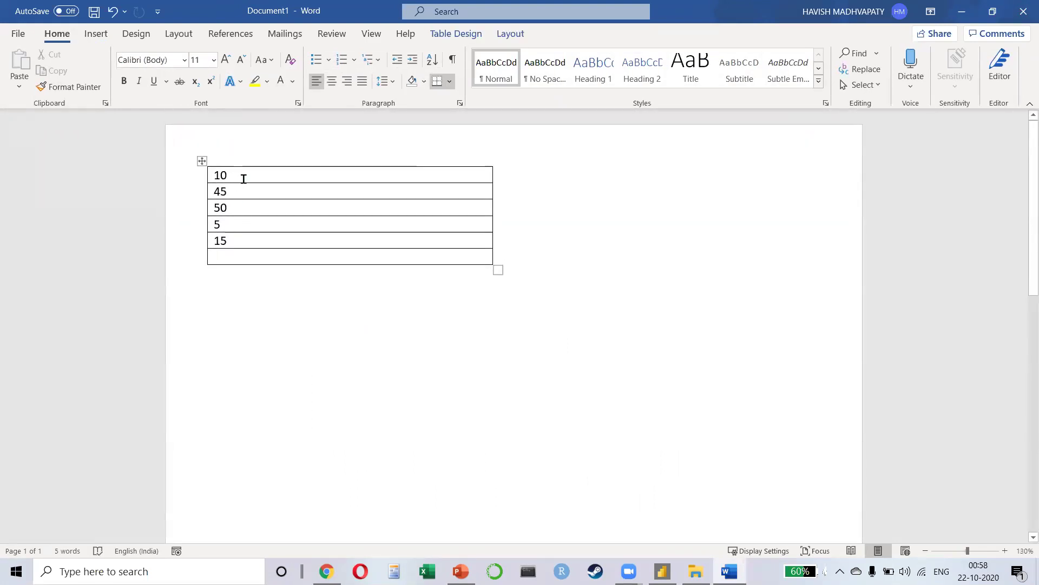
Step: Open the Formula dialog for the last cell, showing =SUM(ABOVE)
{"action": "left_click", "coordinate": [506, 35]}
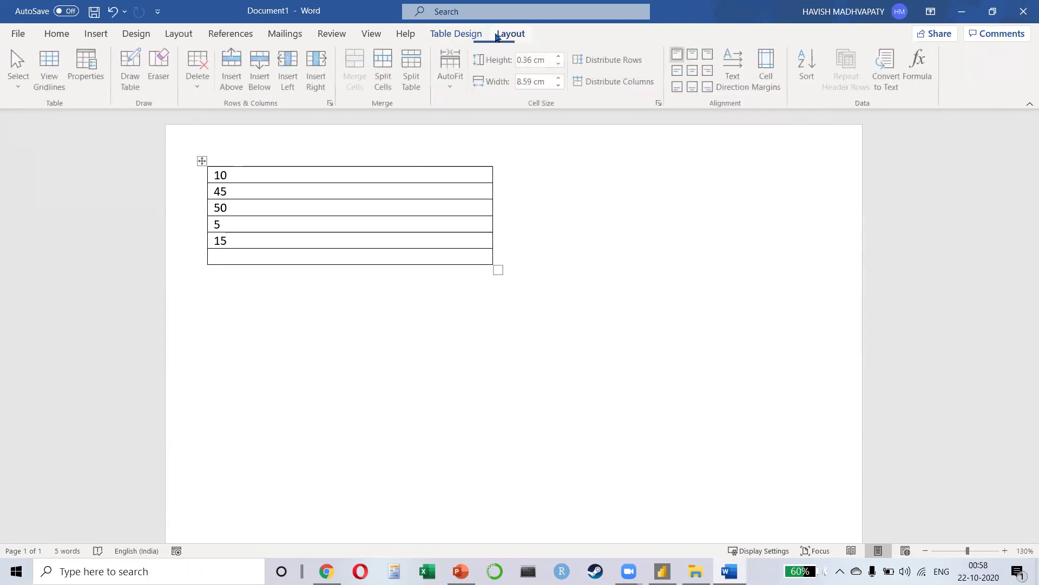
{"action": "left_click", "coordinate": [920, 71]}
{"action": "left_click_drag", "start_coordinate": [400, 245], "coordinate": [457, 242]}
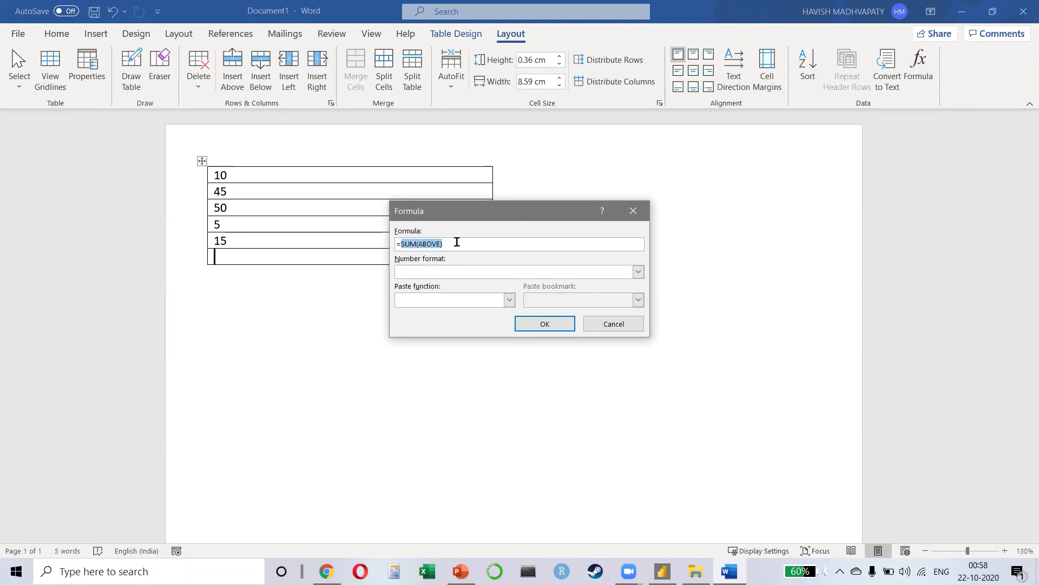
Step: Insert the =SUM(ABOVE) total of 125 in the last row and make it bold
{"action": "left_click", "coordinate": [509, 300]}
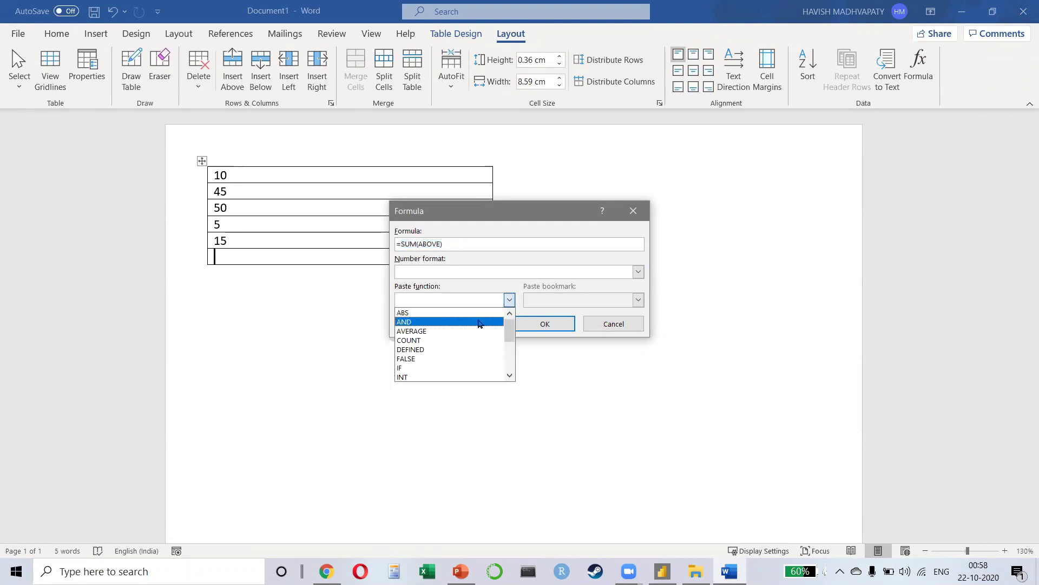
{"action": "scroll", "coordinate": [445, 347], "scroll_direction": "down", "scroll_amount": 1}
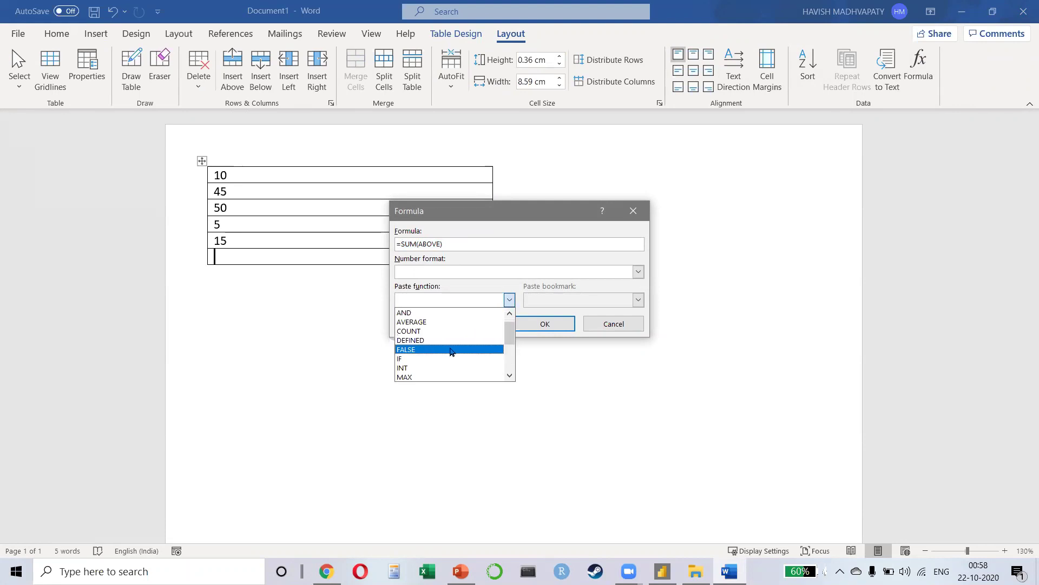
{"action": "left_click", "coordinate": [512, 217]}
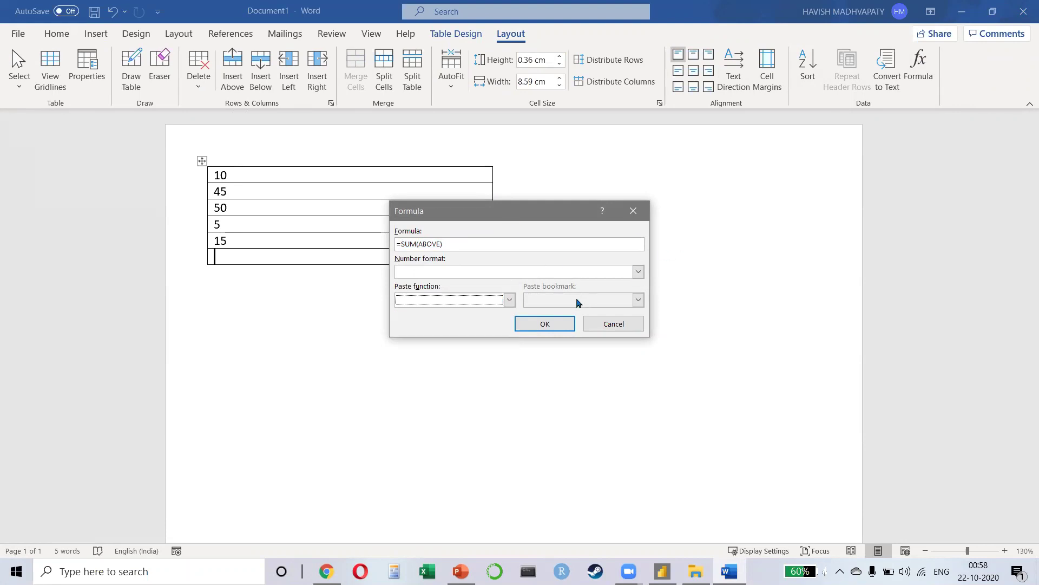
{"action": "left_click", "coordinate": [540, 324]}
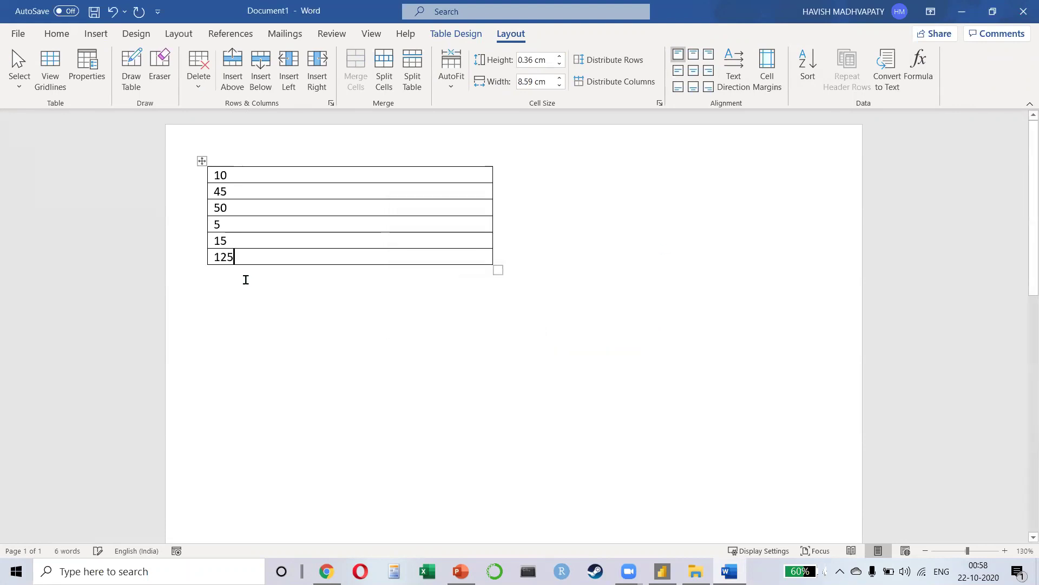
{"action": "key", "text": "shift+Home"}
{"action": "key", "text": "ctrl+b"}
Step: Change 5 to 35 and 50 to 530, then update the total field to 635
{"action": "key", "text": "Up"}
{"action": "key", "text": "Up"}
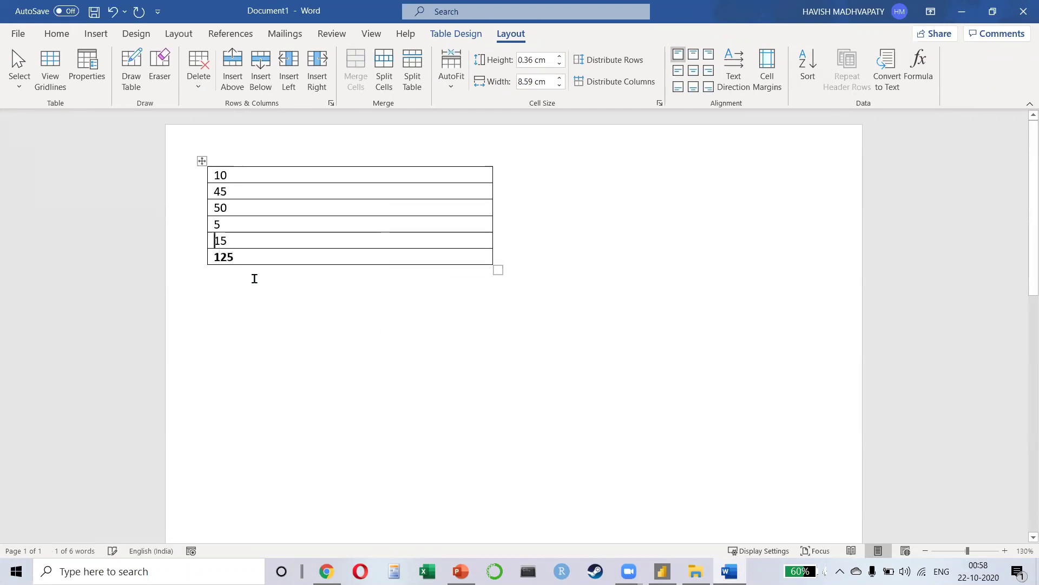
{"action": "type", "text": "3"}
{"action": "key", "text": "Up"}
{"action": "type", "text": "3"}
{"action": "key", "text": "Down"}
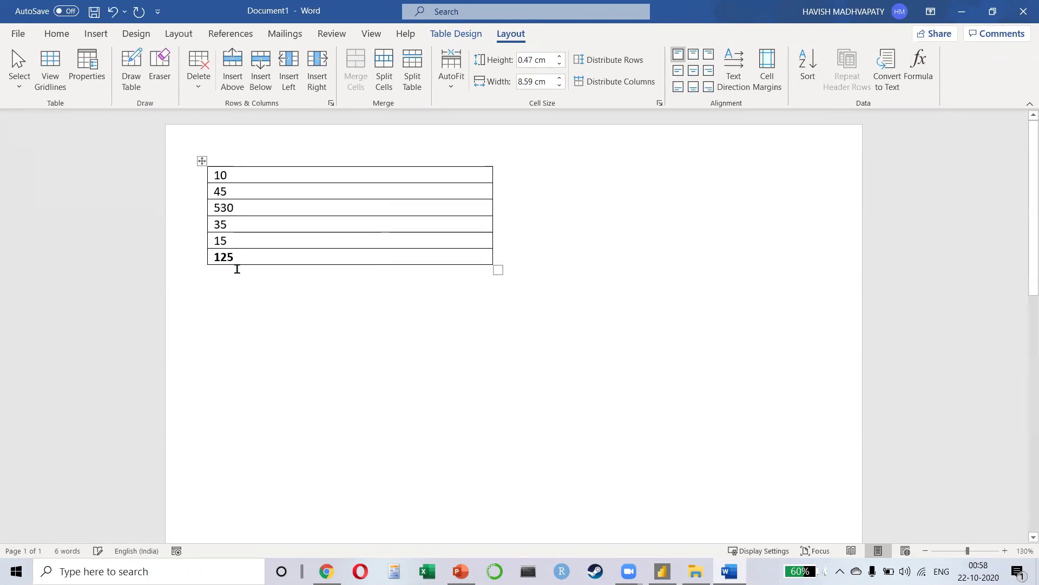
{"action": "right_click", "coordinate": [222, 256]}
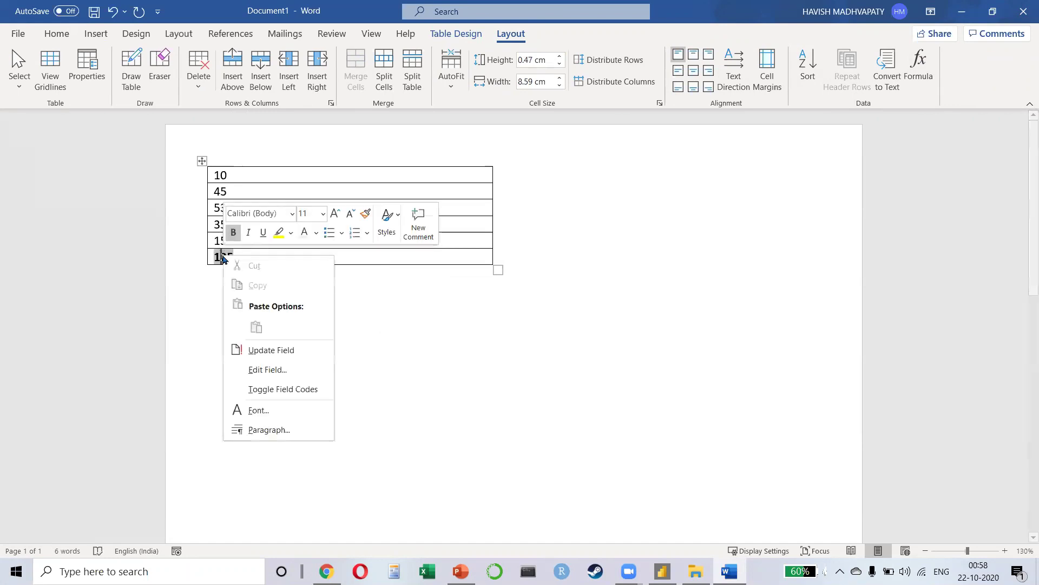
{"action": "left_click", "coordinate": [290, 352]}
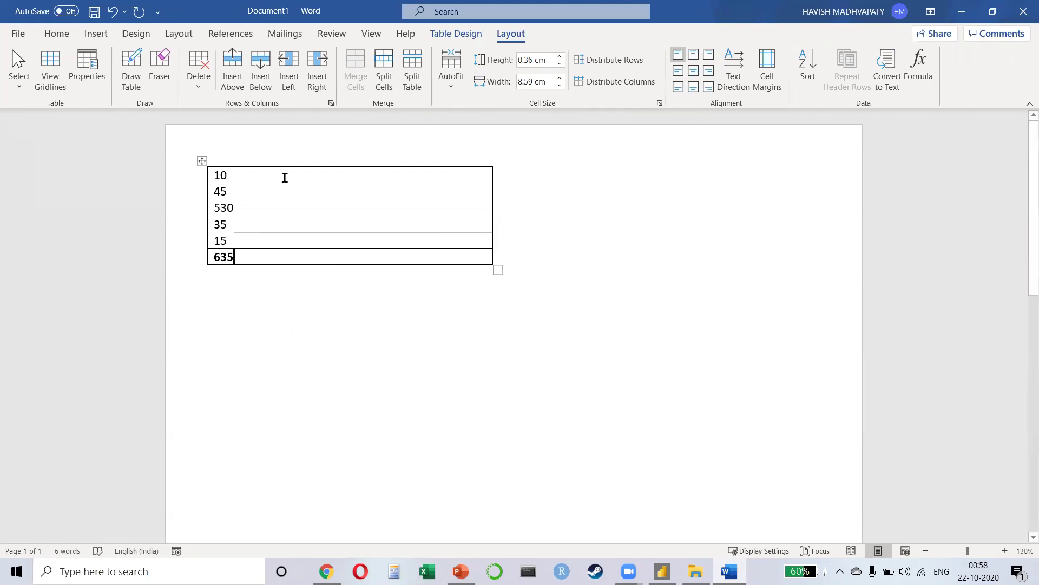
{"action": "left_click", "coordinate": [200, 162]}
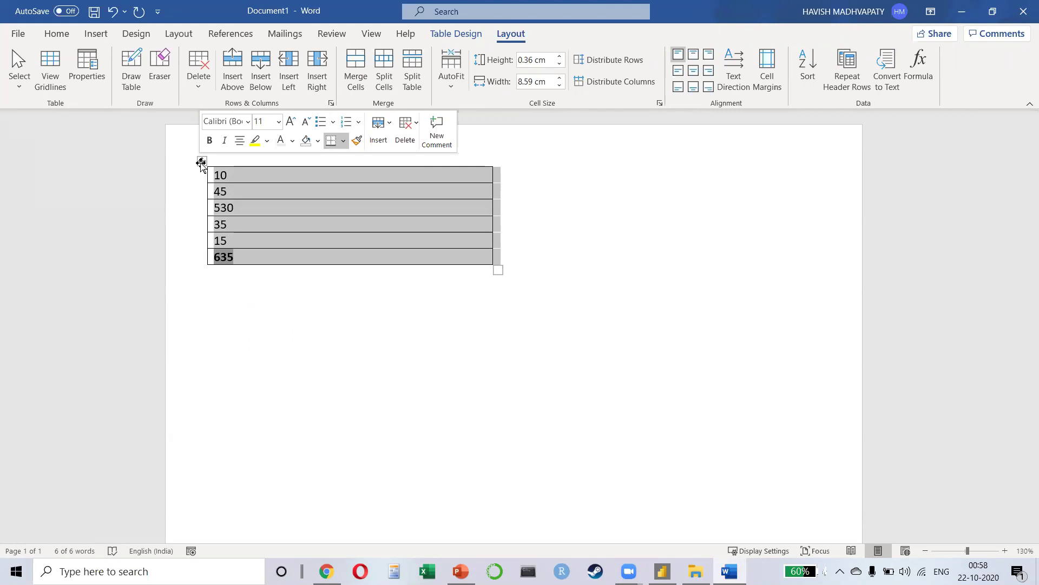
Step: Clear the numbers and delete the table from the page
{"action": "key", "text": "Delete"}
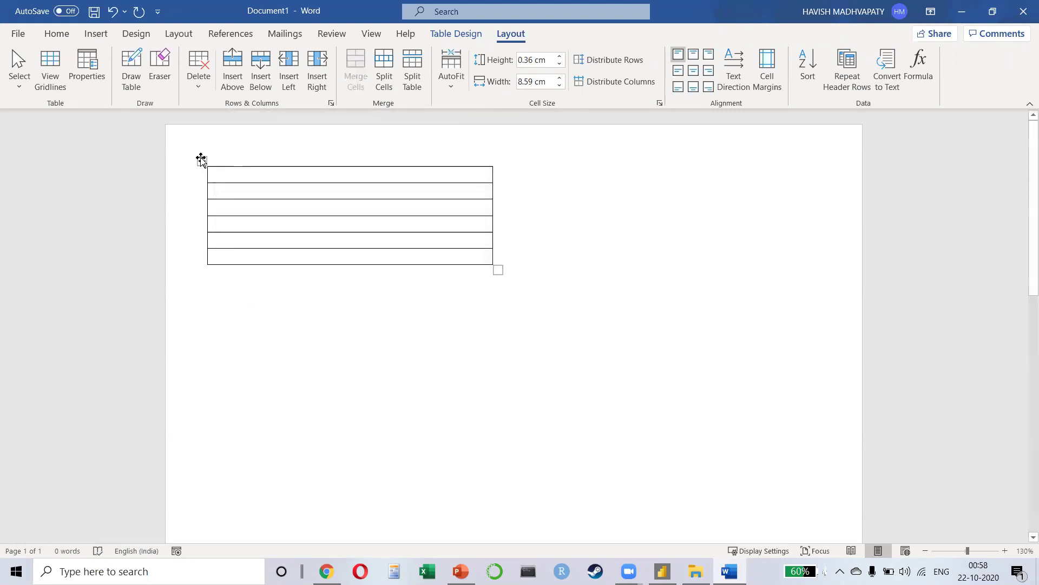
{"action": "left_click", "coordinate": [200, 161]}
{"action": "key", "text": "BackSpace"}
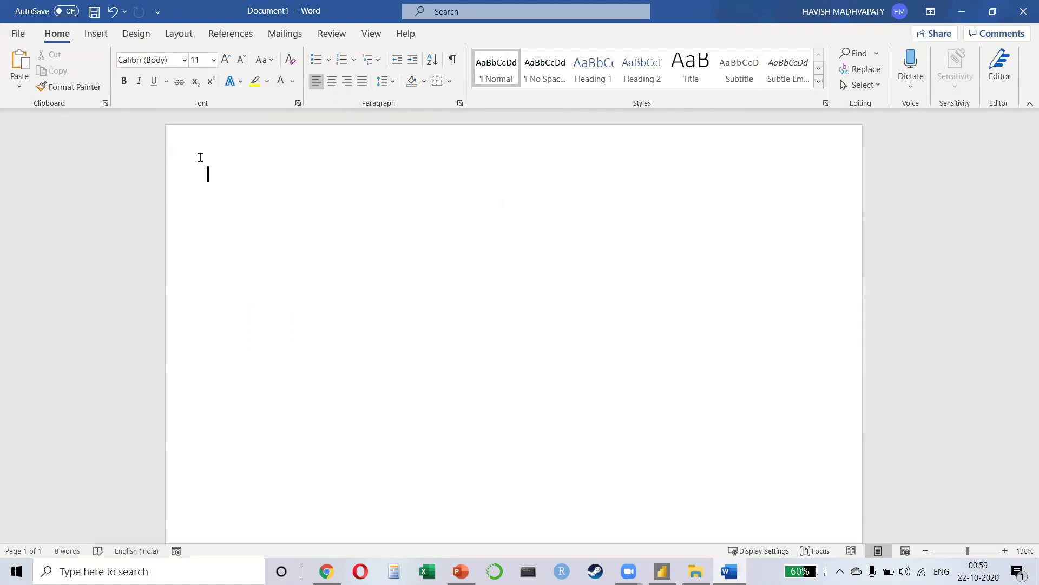
Step: Type the heading 'Course feedback' and the line '(1 – Excellent 5 – Miserable)' below it
{"action": "type", "text": "Please choose"}
{"action": "key", "text": "ctrl+a"}
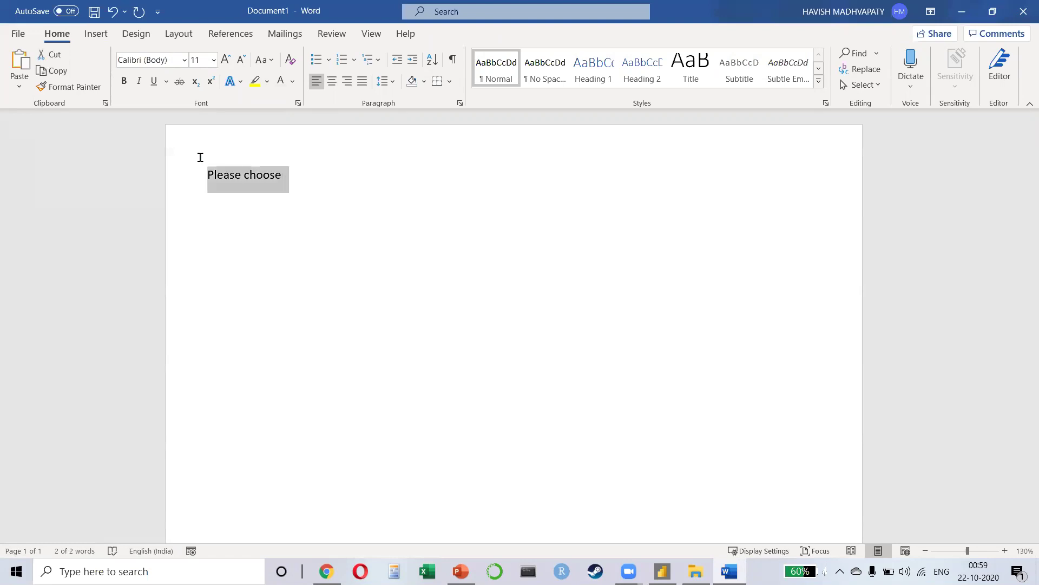
{"action": "type", "text": "Course feedbva"}
{"action": "key", "text": "BackSpace"}
{"action": "key", "text": "BackSpace"}
{"action": "type", "text": "a ck"}
{"action": "key", "text": "Return"}
{"action": "type", "text": "(1 - "}
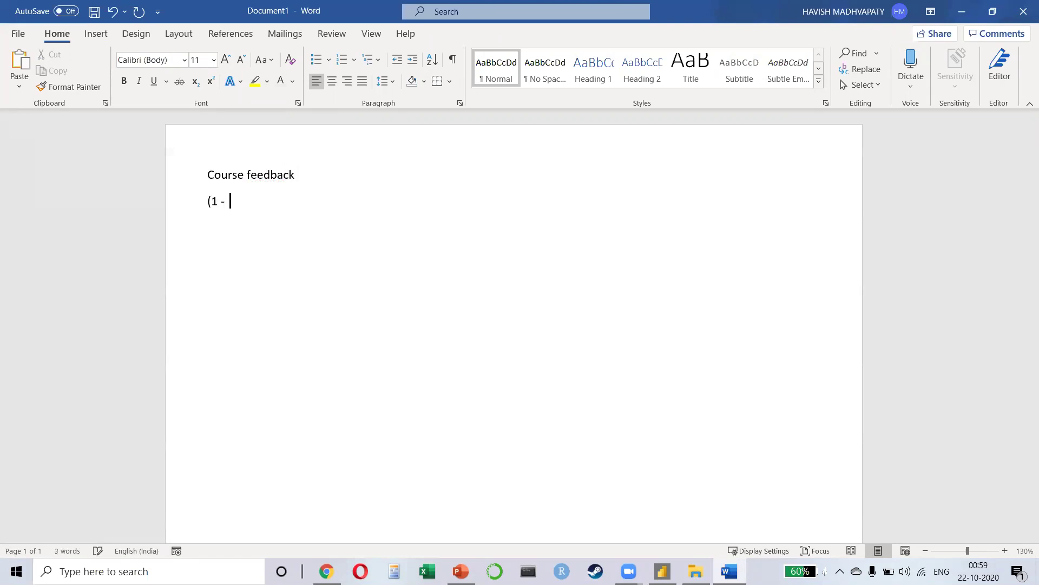
{"action": "type", "text": "excellent"}
{"action": "key", "text": "ctrl+shift+Left"}
{"action": "type", "text": "Excellent"}
{"action": "type", "text": " 5 - "}
{"action": "type", "text": "Miserable)"}
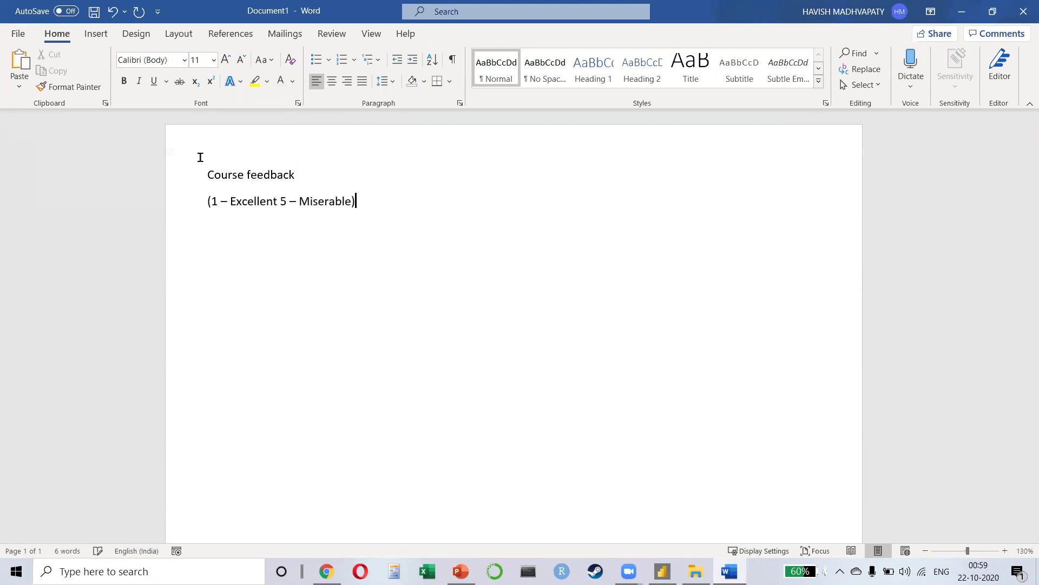
{"action": "key", "text": "Return"}
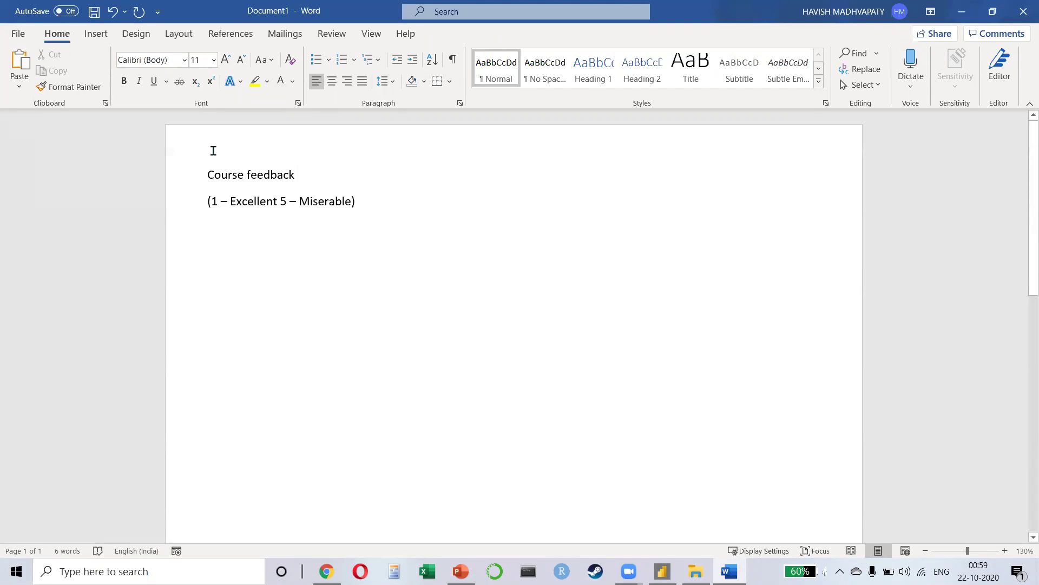
Step: Tick Developer under Main Tabs in Word Options > Customize Ribbon and apply
{"action": "left_click", "coordinate": [20, 34]}
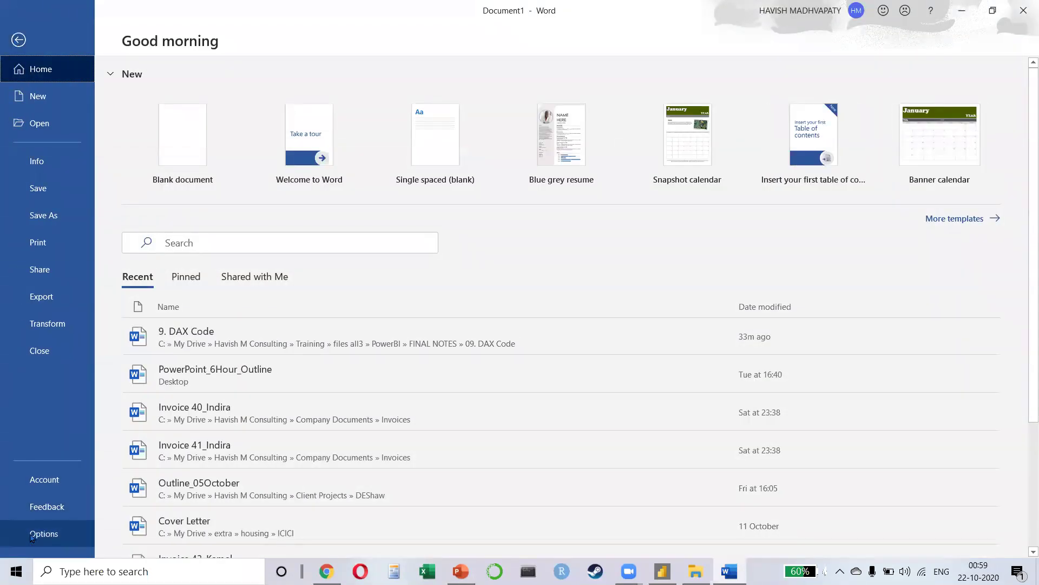
{"action": "left_click", "coordinate": [32, 535]}
{"action": "left_click", "coordinate": [251, 215]}
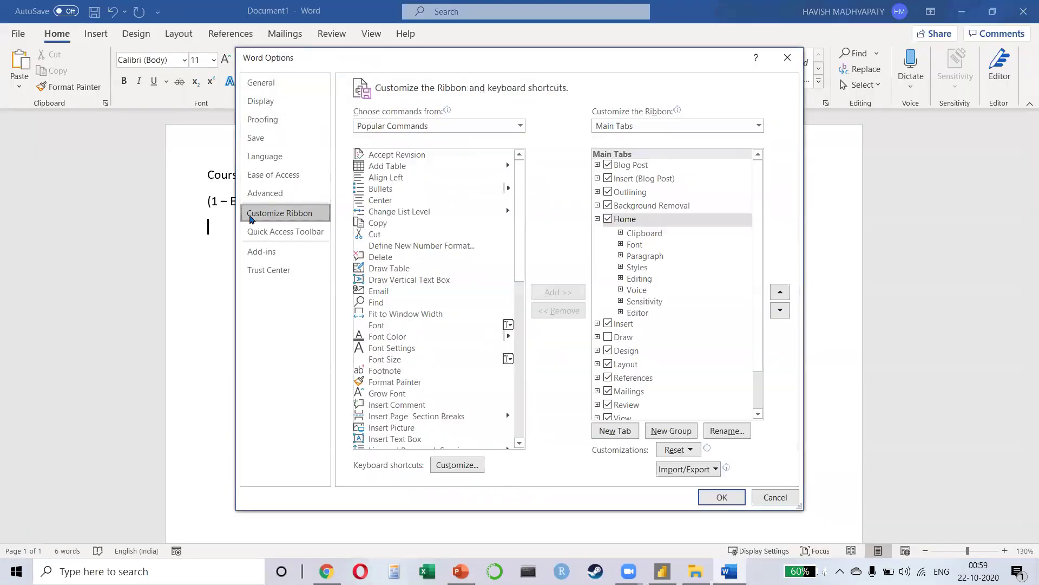
{"action": "scroll", "coordinate": [630, 370], "scroll_direction": "down", "scroll_amount": 1}
{"action": "left_click", "coordinate": [608, 385]}
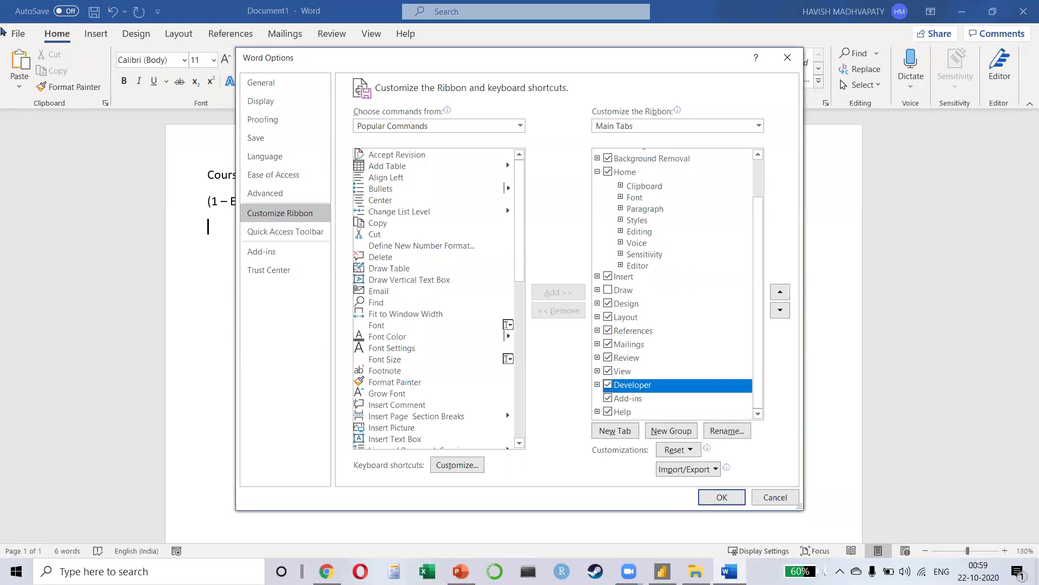
{"action": "key", "text": "Return"}
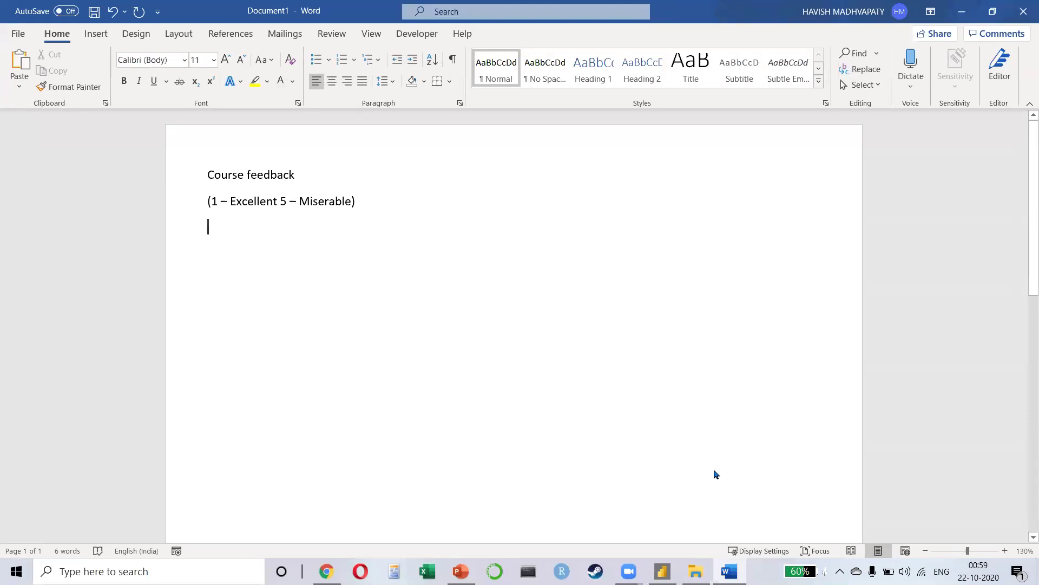
Step: Insert a Drop-Down List content control and add the choices 1 and 2 in its properties
{"action": "left_click", "coordinate": [402, 39]}
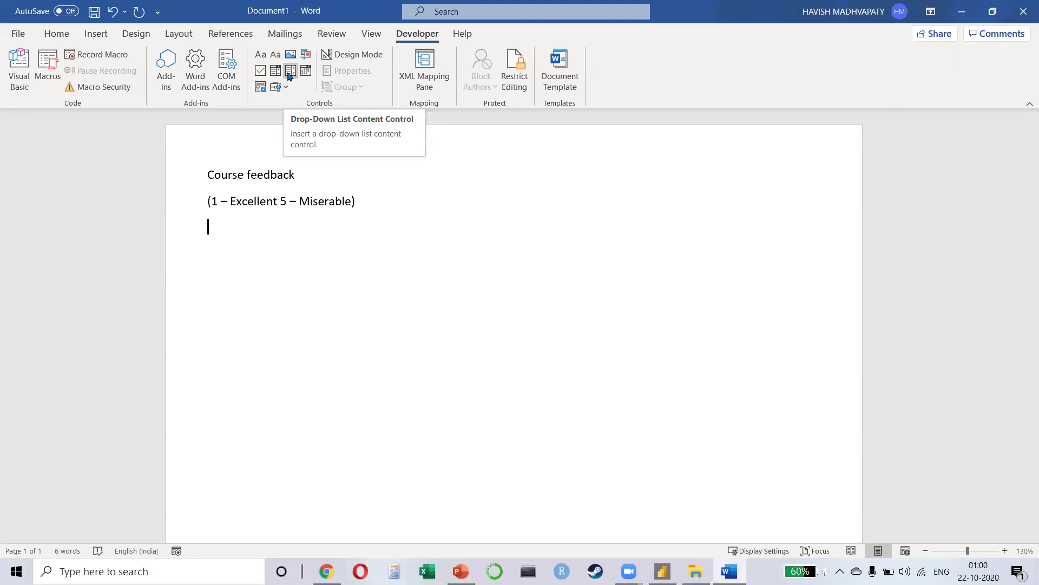
{"action": "left_click", "coordinate": [289, 76]}
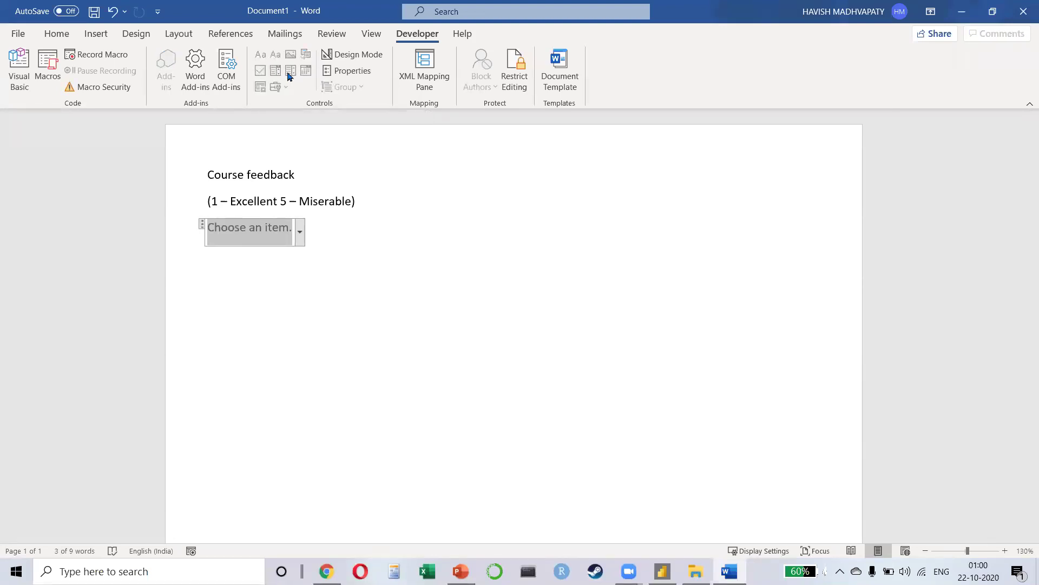
{"action": "left_click", "coordinate": [346, 72]}
{"action": "left_click", "coordinate": [593, 339]}
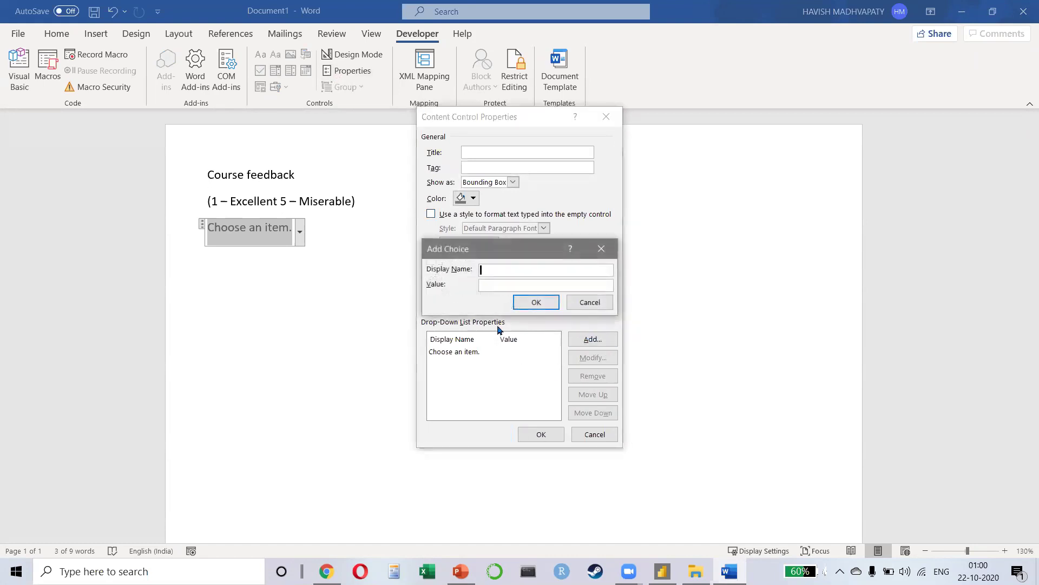
{"action": "type", "text": "1"}
{"action": "key", "text": "Return"}
{"action": "left_click", "coordinate": [591, 341]}
{"action": "type", "text": "2"}
{"action": "key", "text": "Return"}
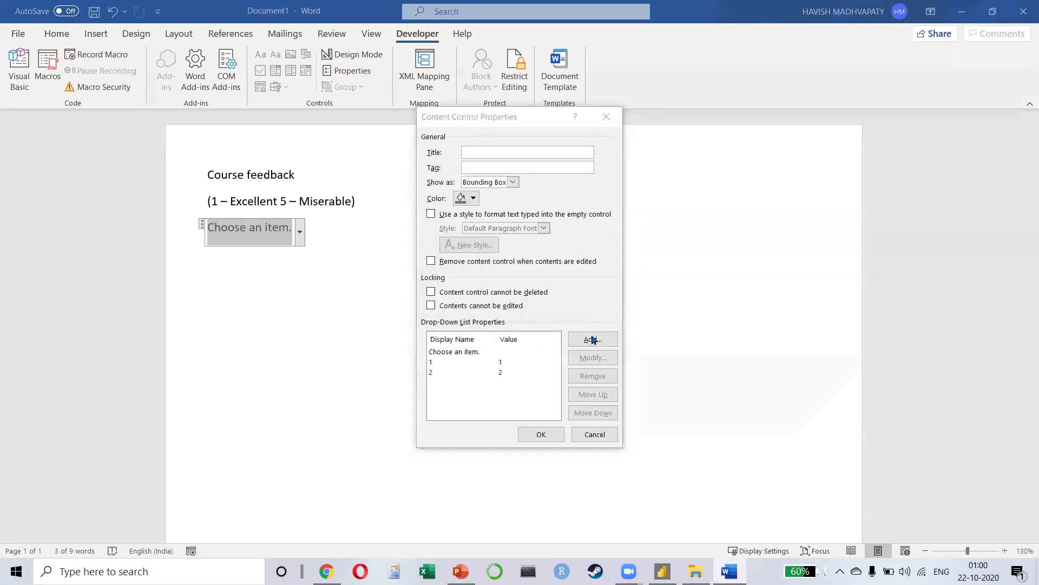
Step: Add the choices 3, 4 and 5 to the drop-down list and save the properties
{"action": "left_click", "coordinate": [592, 339]}
{"action": "type", "text": "3"}
{"action": "left_click", "coordinate": [537, 302]}
{"action": "left_click", "coordinate": [581, 341]}
{"action": "type", "text": "4"}
{"action": "key", "text": "Return"}
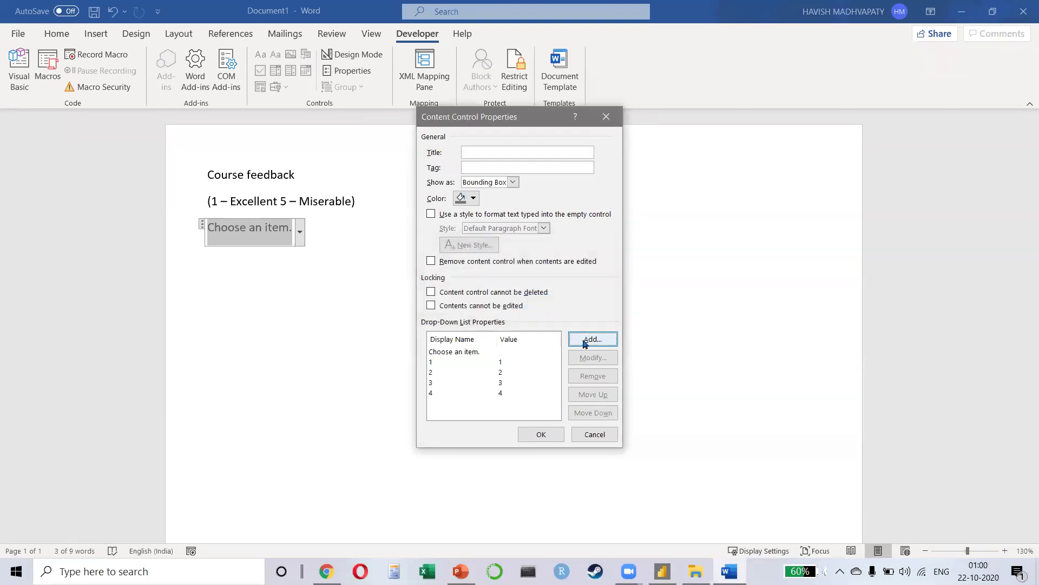
{"action": "left_click", "coordinate": [585, 341]}
{"action": "type", "text": "r55"}
{"action": "key", "text": "BackSpace"}
{"action": "key", "text": "BackSpace"}
{"action": "type", "text": "5"}
{"action": "left_click", "coordinate": [552, 303]}
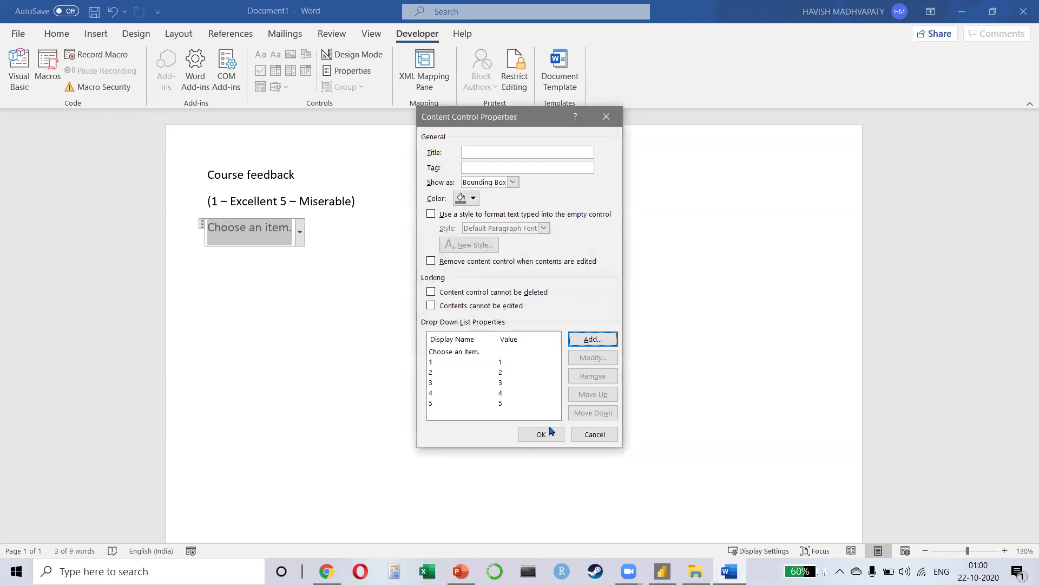
{"action": "left_click", "coordinate": [541, 434]}
Step: Set the rating drop-down to 4 and add blank lines below it
{"action": "left_click", "coordinate": [298, 239]}
{"action": "left_click", "coordinate": [255, 276]}
{"action": "left_click", "coordinate": [224, 244]}
{"action": "left_click", "coordinate": [200, 298]}
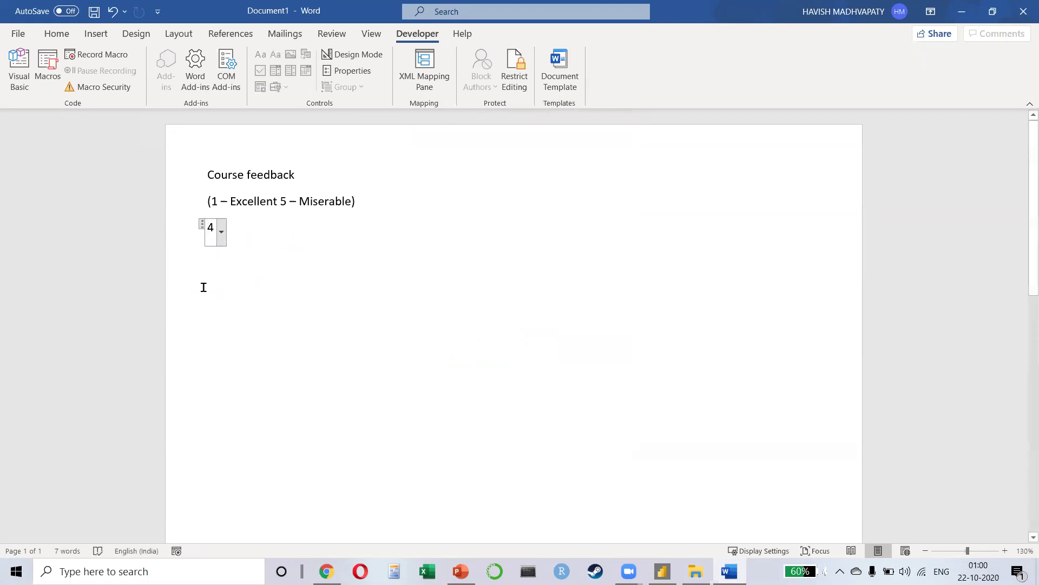
{"action": "left_click", "coordinate": [222, 233]}
{"action": "left_click", "coordinate": [198, 300]}
{"action": "left_click", "coordinate": [429, 287]}
{"action": "key", "text": "Return"}
{"action": "key", "text": "Return"}
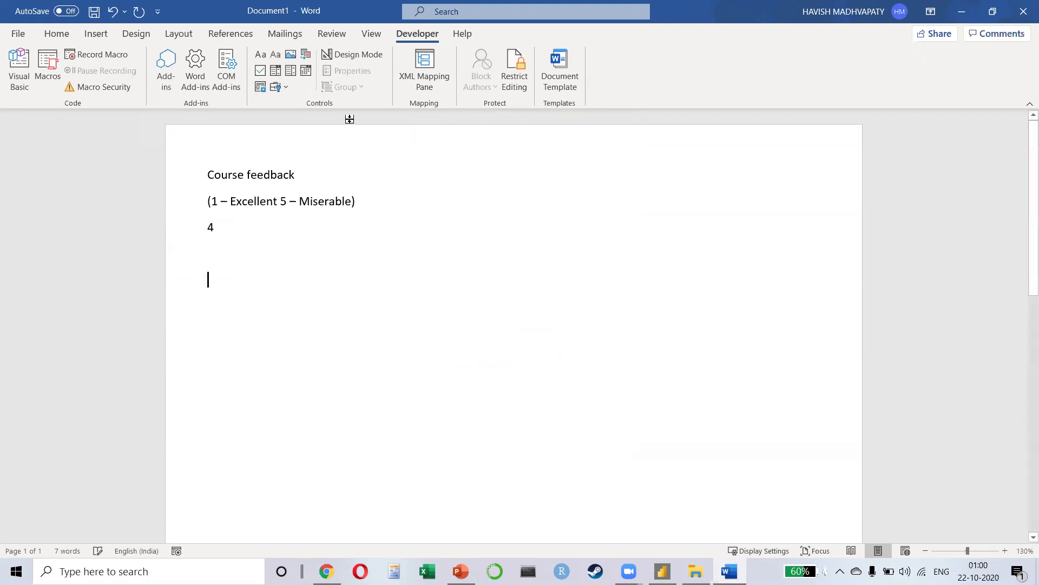
{"action": "left_click", "coordinate": [305, 71]}
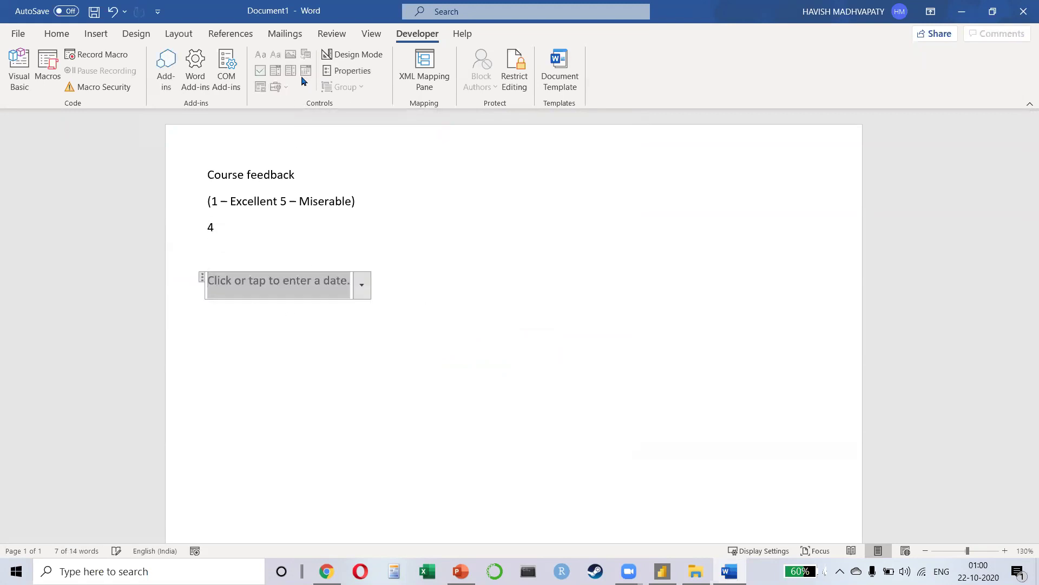
{"action": "left_click", "coordinate": [364, 291]}
{"action": "left_click", "coordinate": [356, 355]}
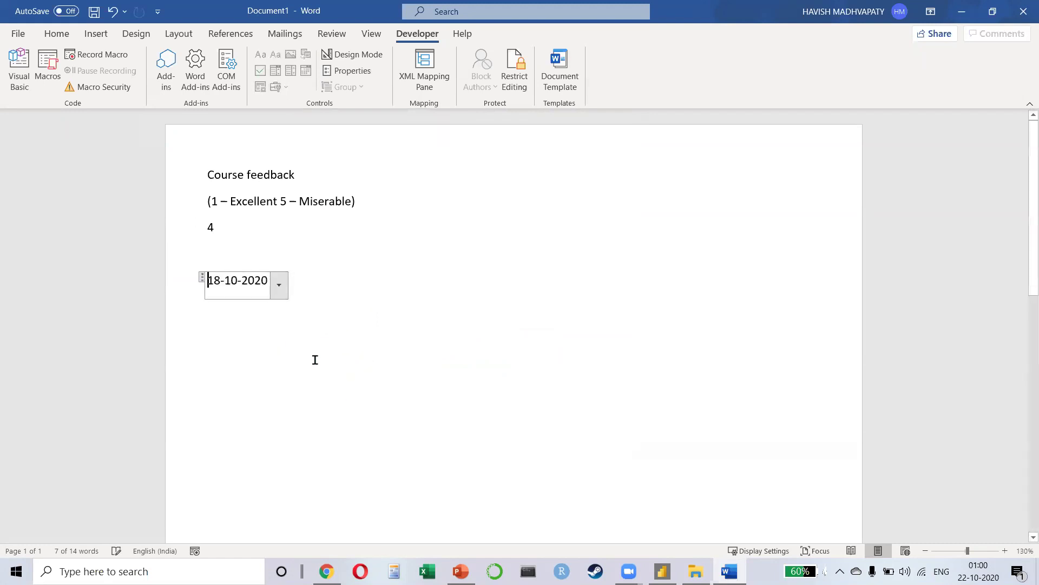
{"action": "left_click", "coordinate": [279, 285]}
{"action": "left_click", "coordinate": [211, 353]}
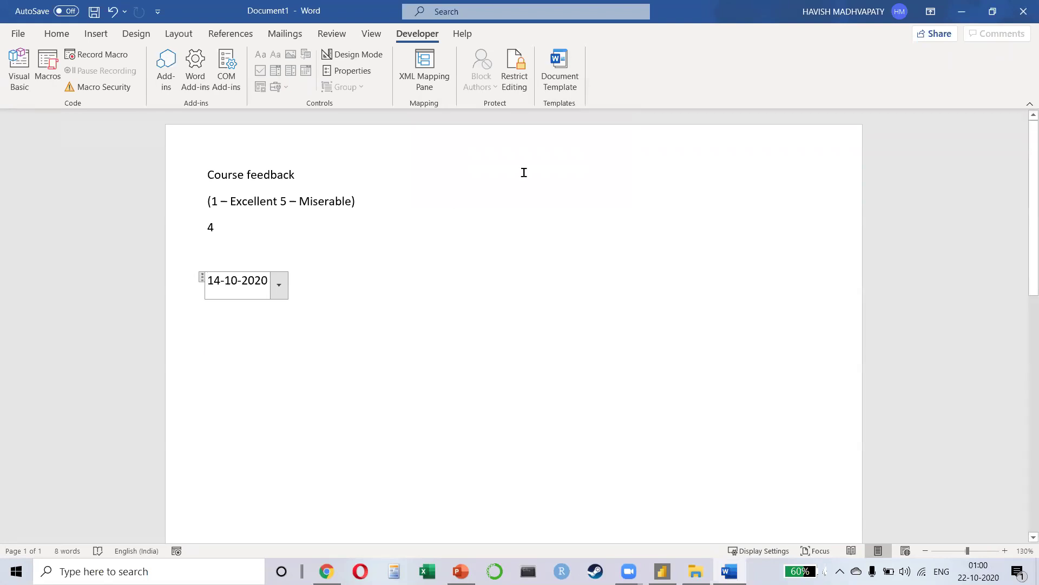
{"action": "left_click", "coordinate": [442, 343]}
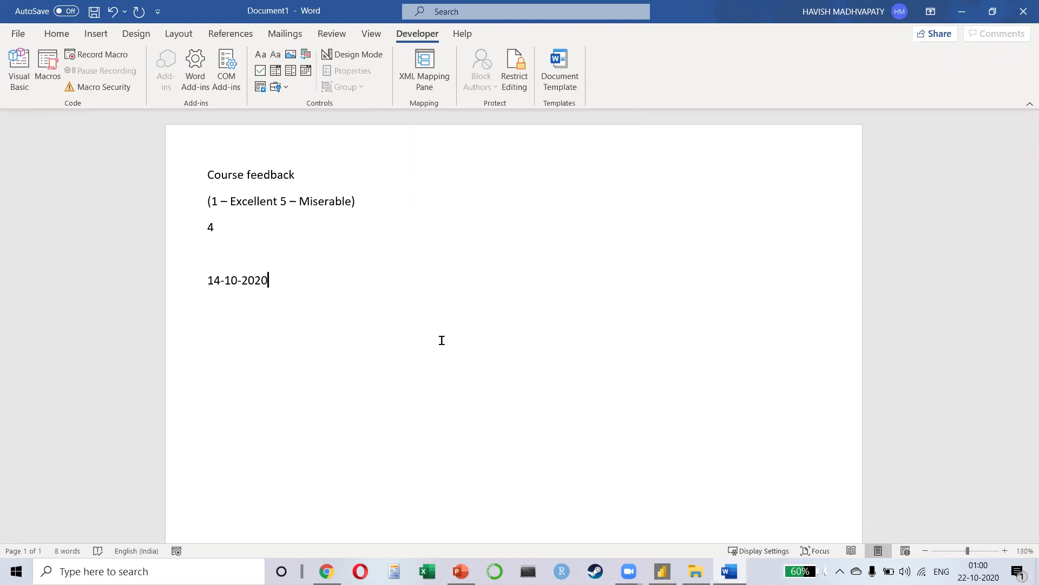
{"action": "left_click", "coordinate": [208, 227]}
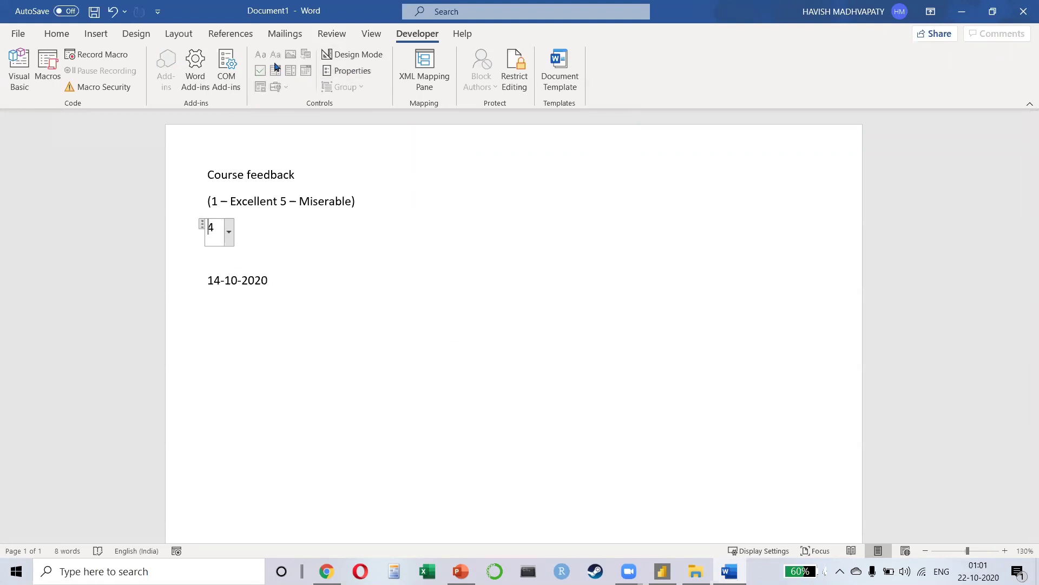
Step: Insert a check box content control after the date and on two new lines below it
{"action": "left_click", "coordinate": [343, 285]}
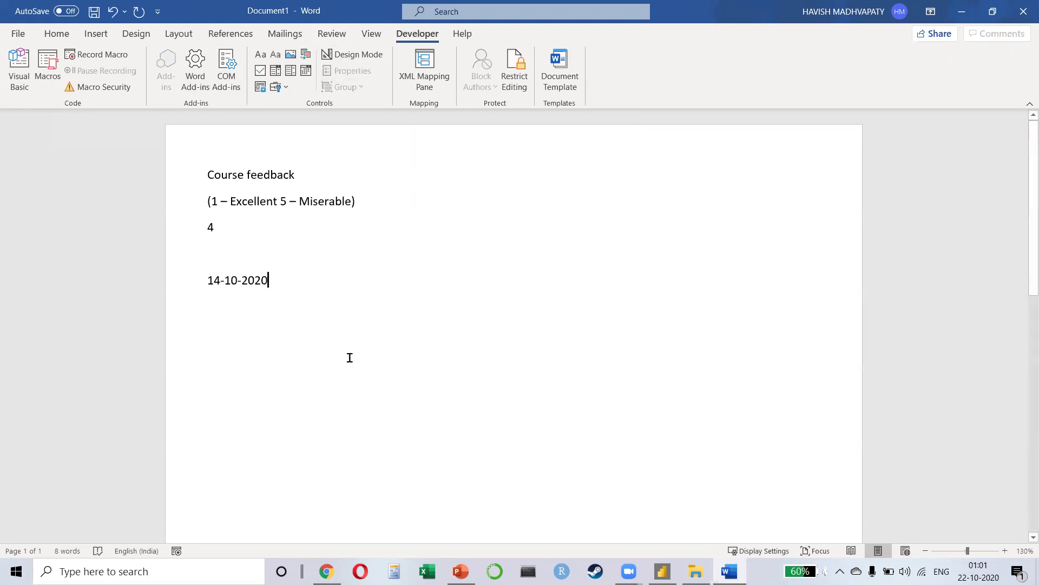
{"action": "left_click", "coordinate": [260, 70]}
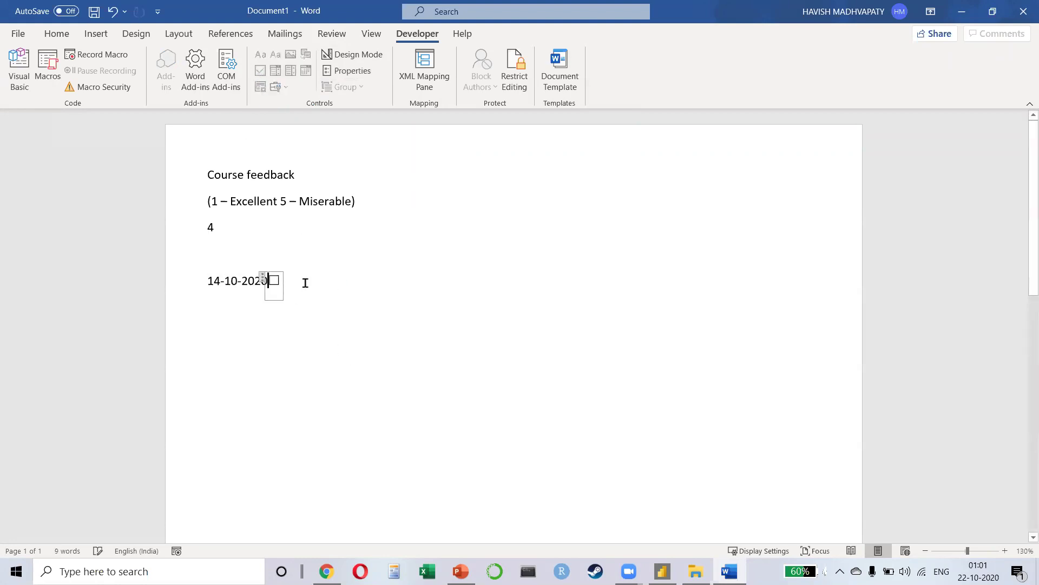
{"action": "left_click", "coordinate": [304, 282]}
{"action": "key", "text": "Return"}
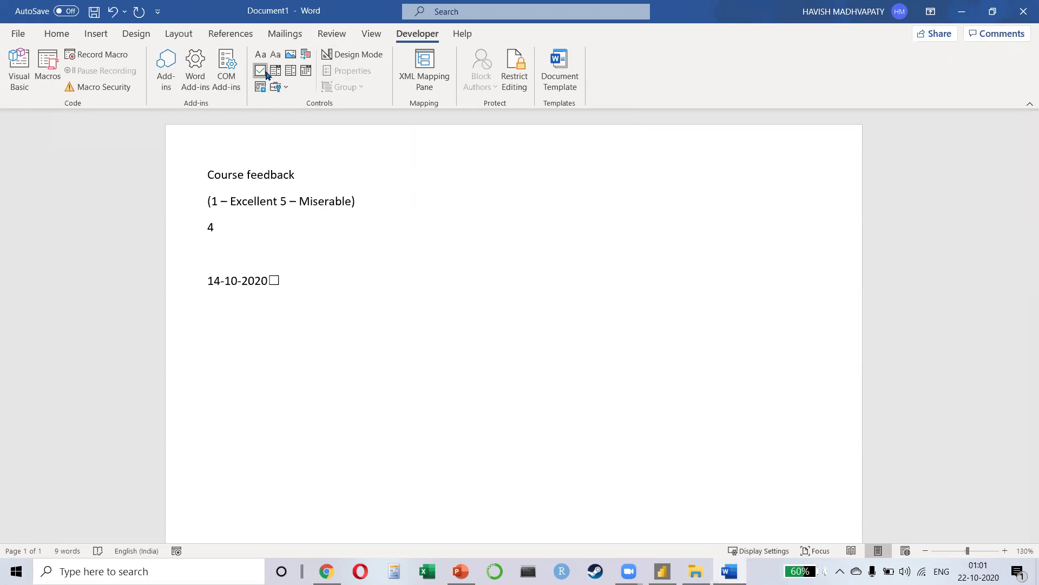
{"action": "left_click", "coordinate": [261, 71]}
{"action": "left_click", "coordinate": [265, 317]}
{"action": "key", "text": "Return"}
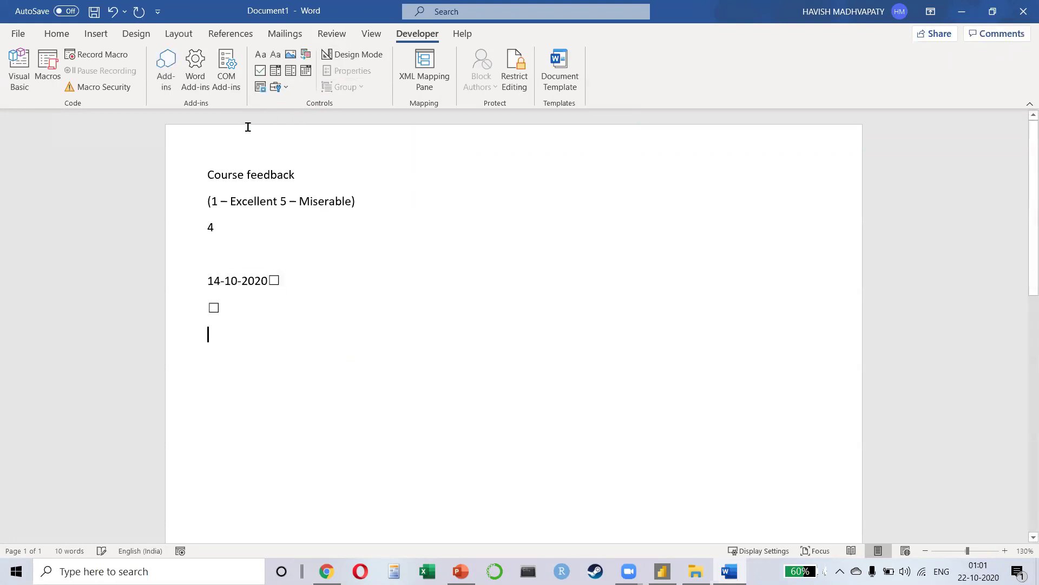
{"action": "left_click", "coordinate": [260, 70]}
{"action": "key", "text": "Right"}
{"action": "key", "text": "Return"}
Step: Tick the two lower check boxes, then close Word without saving the document
{"action": "left_click", "coordinate": [213, 307]}
{"action": "left_click", "coordinate": [214, 336]}
{"action": "key", "text": "Up"}
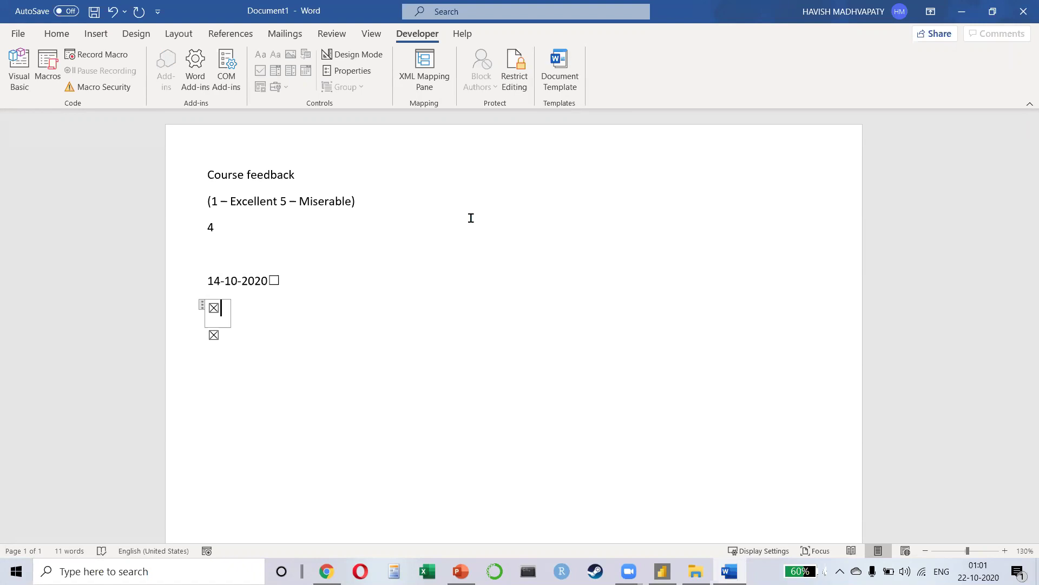
{"action": "left_click", "coordinate": [1023, 11]}
{"action": "left_click", "coordinate": [636, 359]}
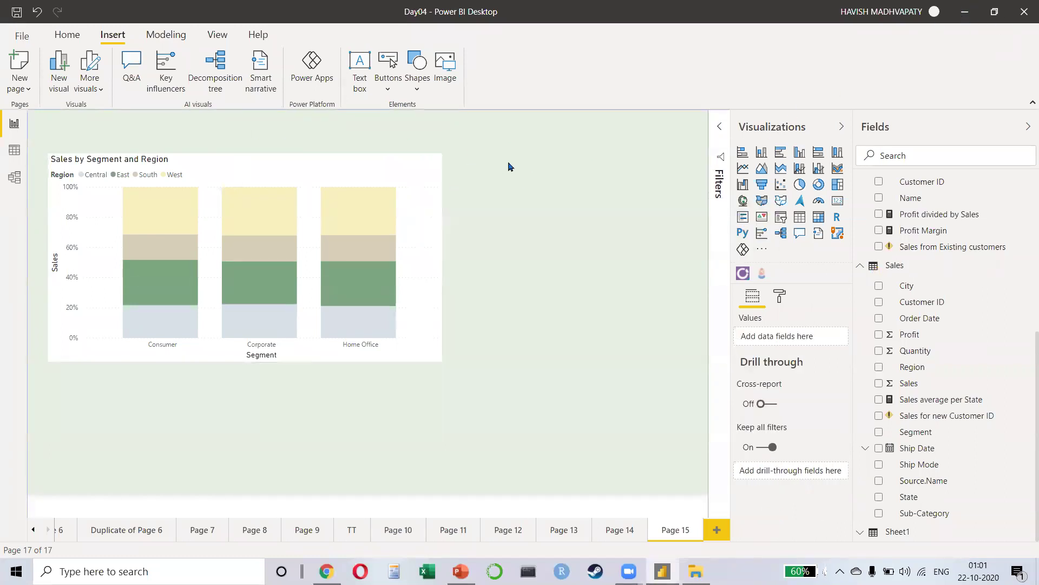
Step: Start publishing the Day04 report from the Home tab, saving its changes when prompted
{"action": "left_click", "coordinate": [71, 37]}
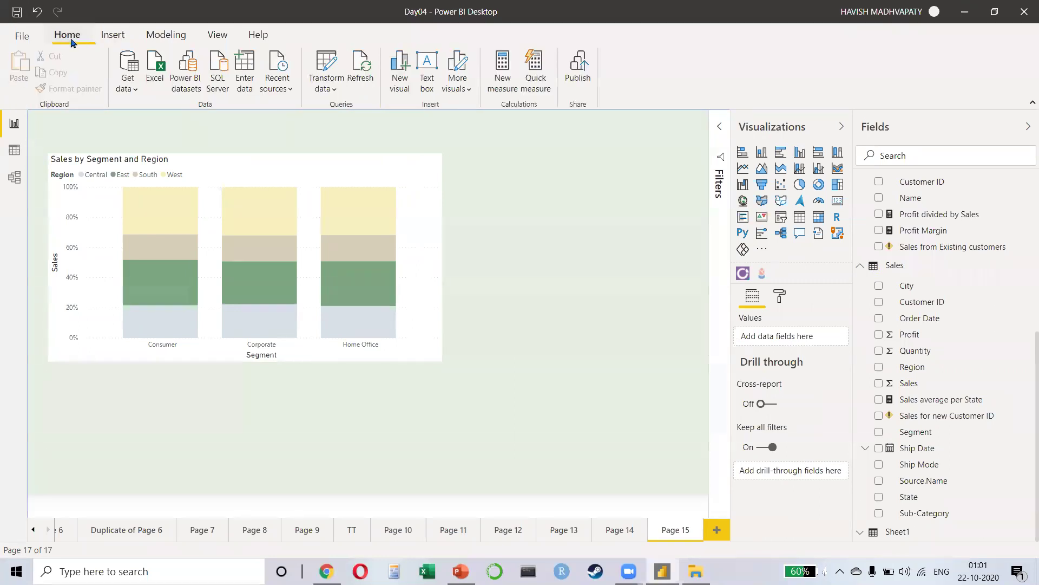
{"action": "left_click", "coordinate": [581, 74]}
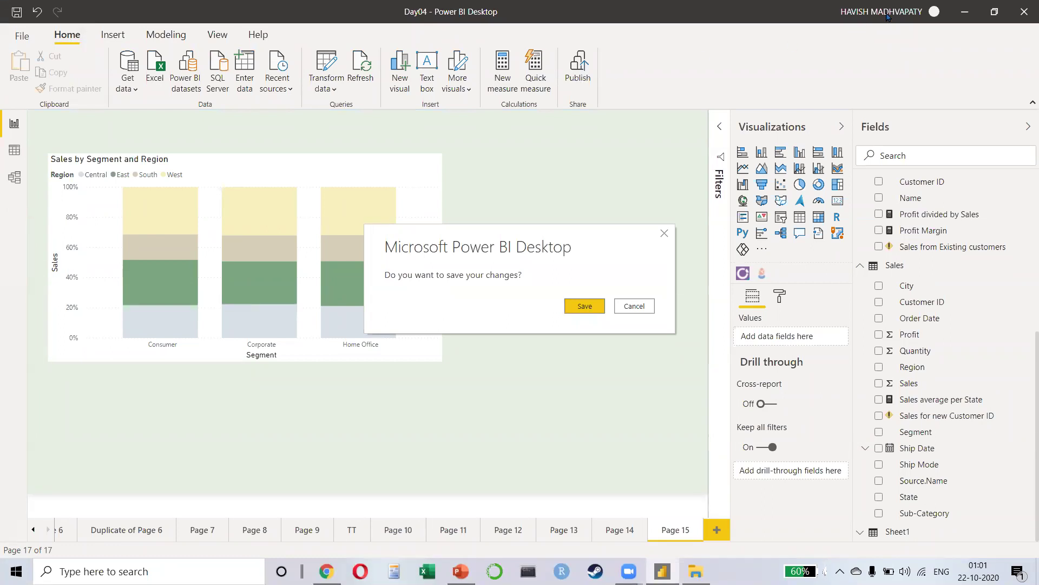
{"action": "left_click", "coordinate": [582, 305]}
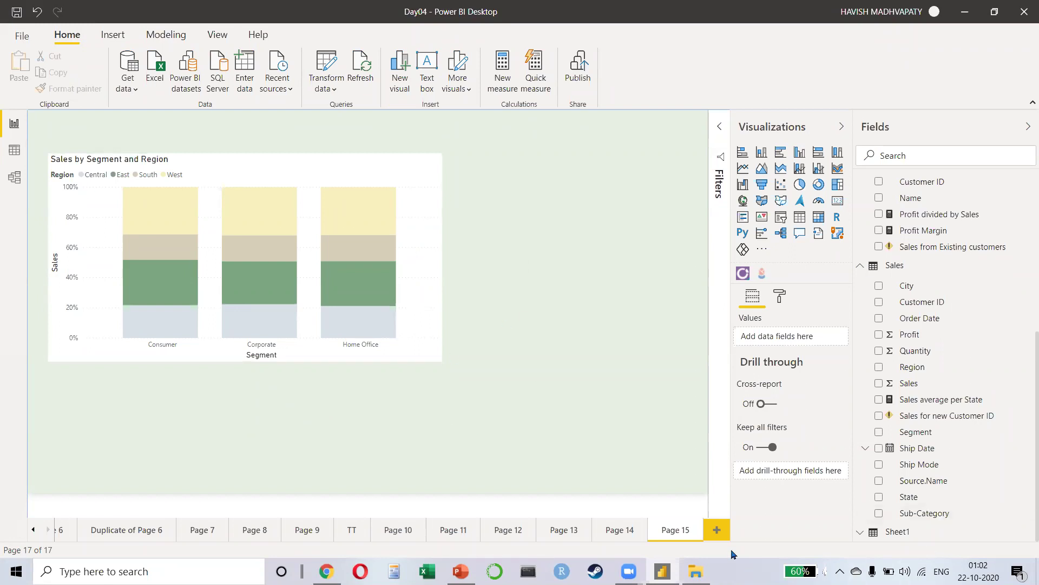
Step: Close the leftover PowerPoint presentation without saving and return to the Power BI report
{"action": "key", "text": "alt+Tab"}
{"action": "key", "text": "Tab"}
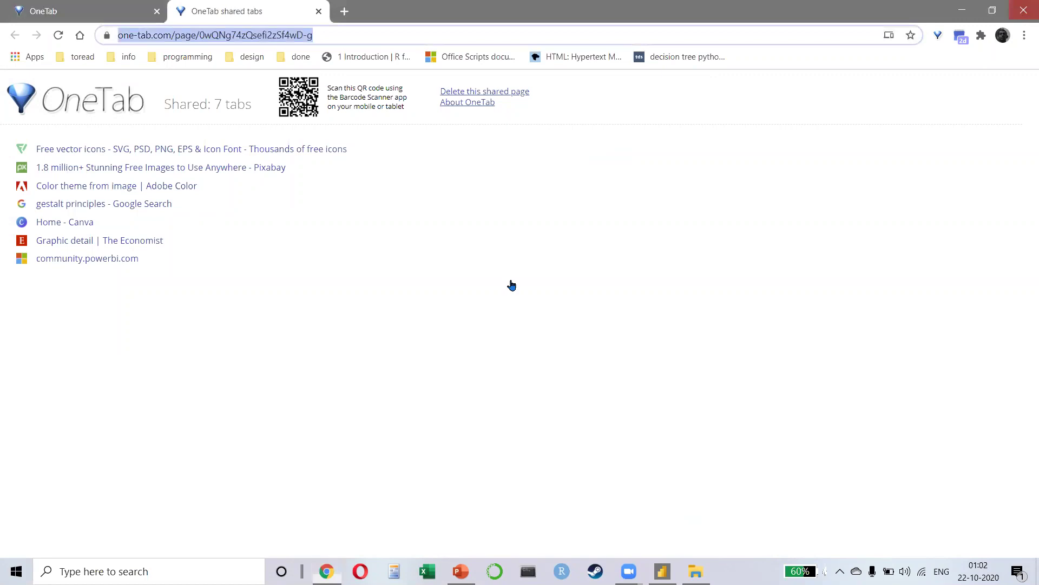
{"action": "key", "text": "alt+Tab"}
{"action": "key", "text": "alt+Tab"}
{"action": "key", "text": "Tab"}
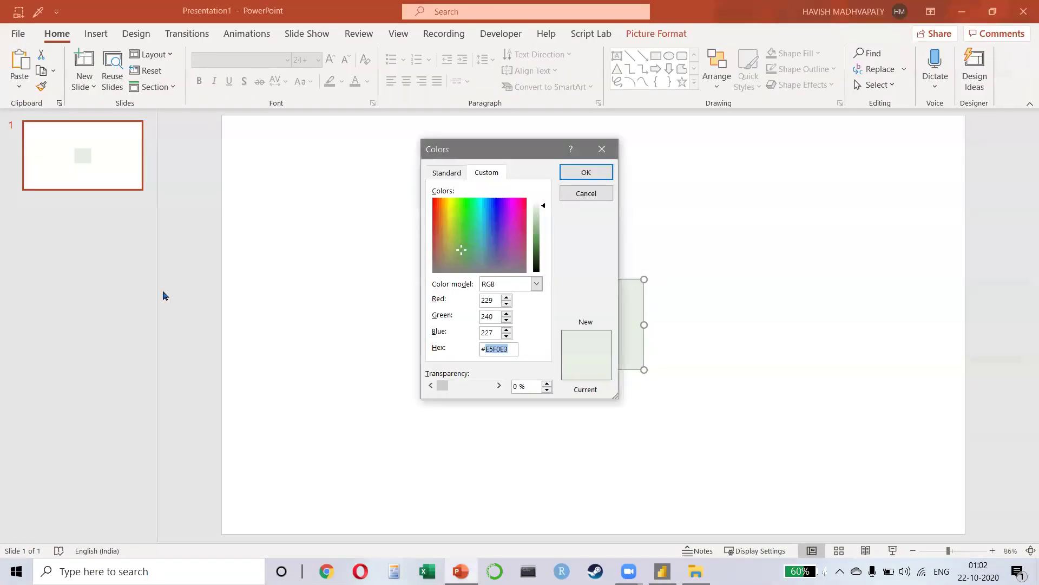
{"action": "key", "text": "Escape"}
{"action": "key", "text": "ctrl+w"}
{"action": "key", "text": "n"}
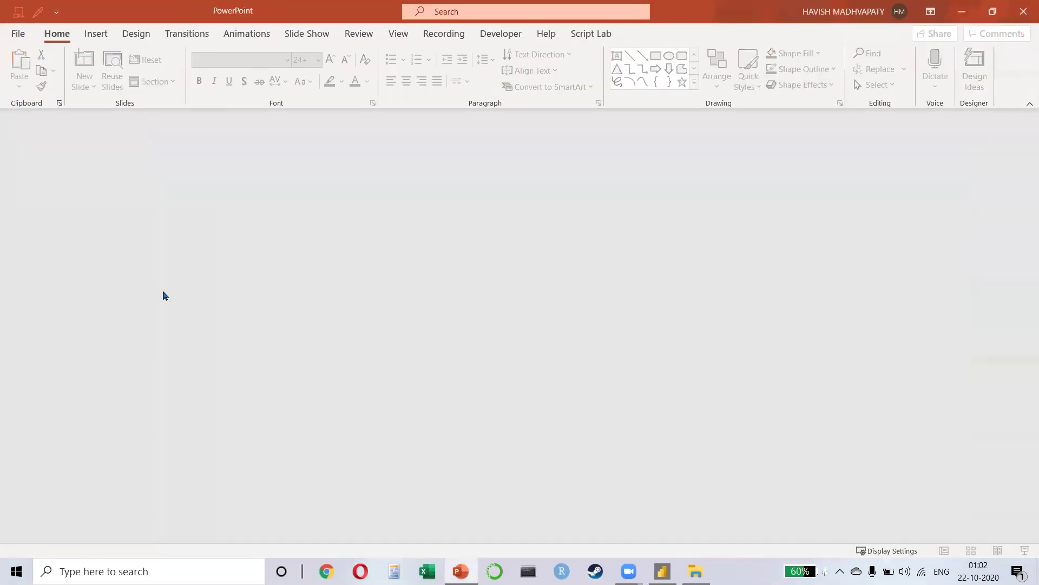
{"action": "key", "text": "alt+Tab"}
{"action": "key", "text": "alt+Tab"}
{"action": "key", "text": "Tab"}
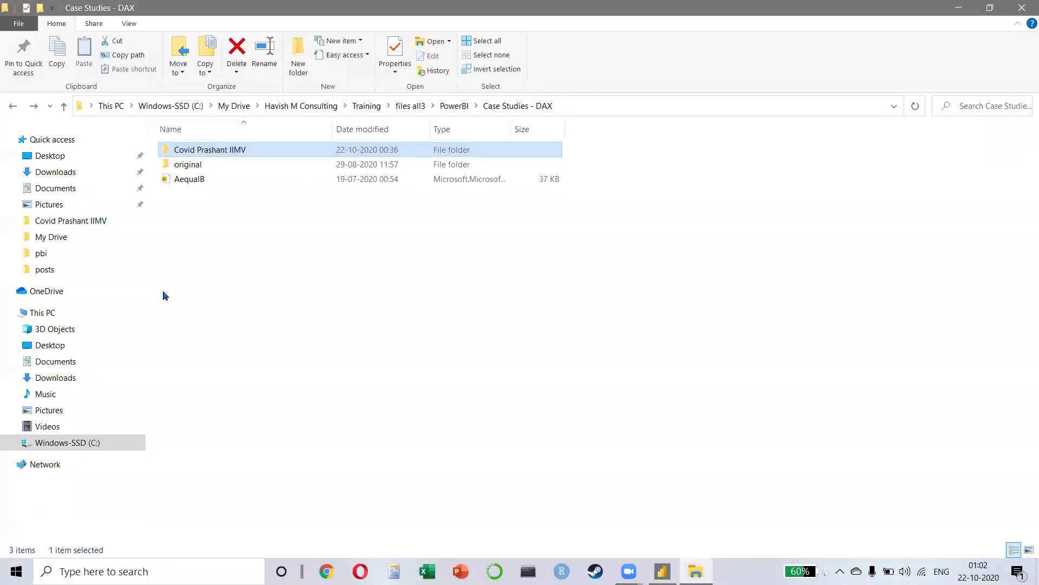
{"action": "key", "text": "alt+F4"}
{"action": "key", "text": "alt+Tab"}
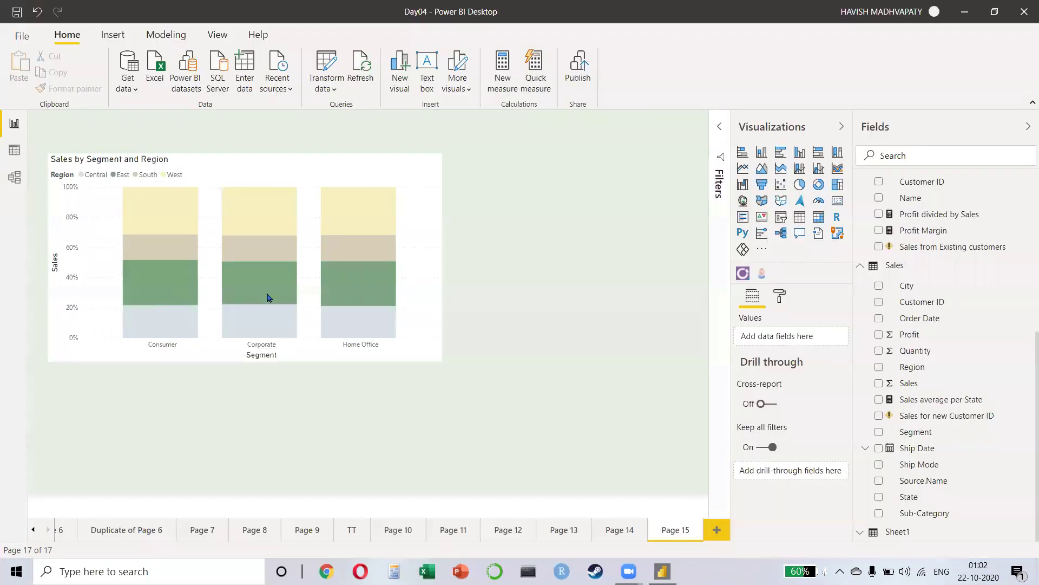
Step: Publish the report again, save changes, and submit the work account e-mail to sign in
{"action": "left_click", "coordinate": [581, 81]}
{"action": "left_click", "coordinate": [583, 306]}
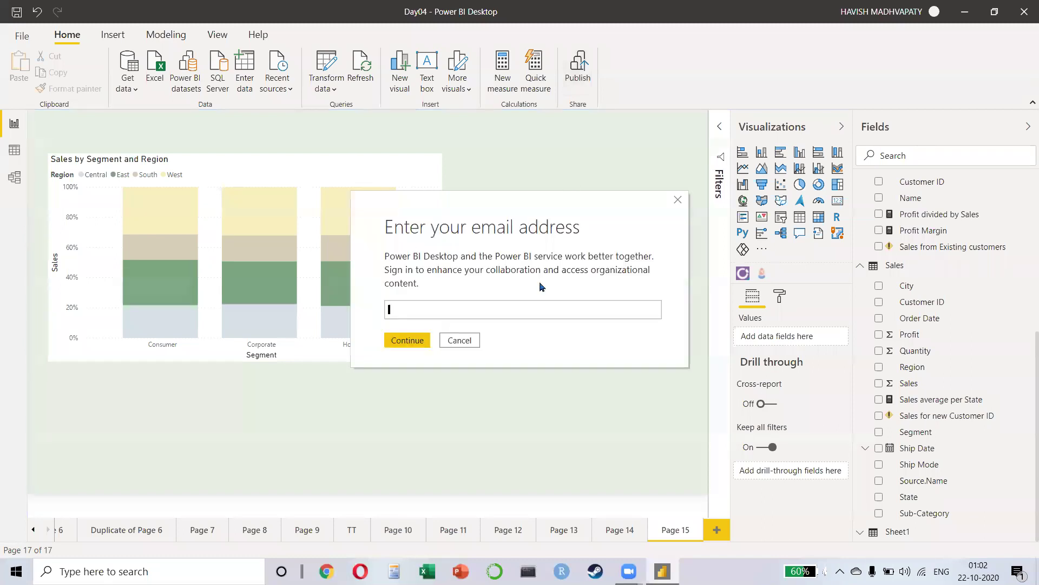
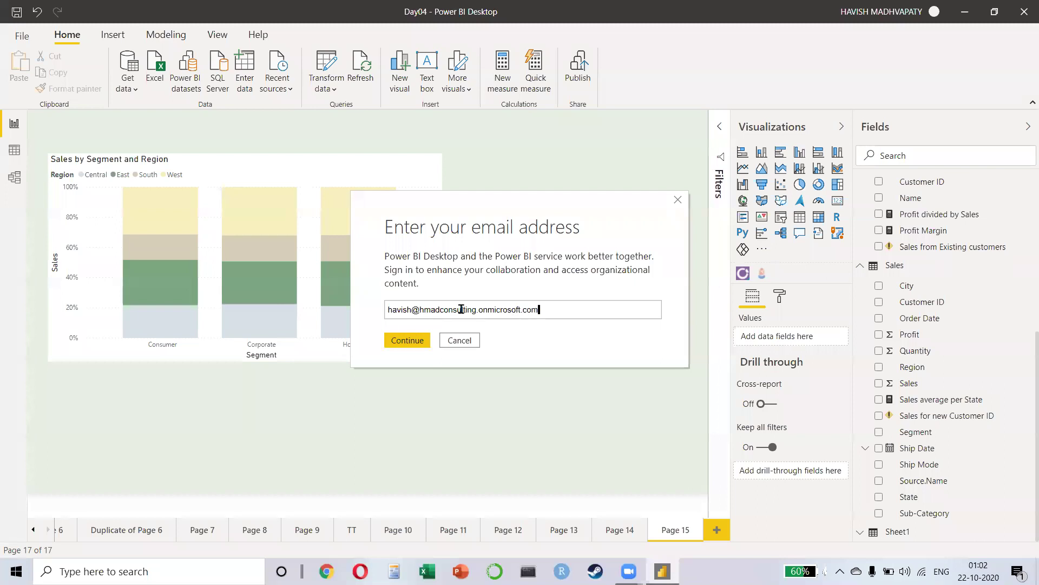
{"action": "left_click", "coordinate": [411, 341]}
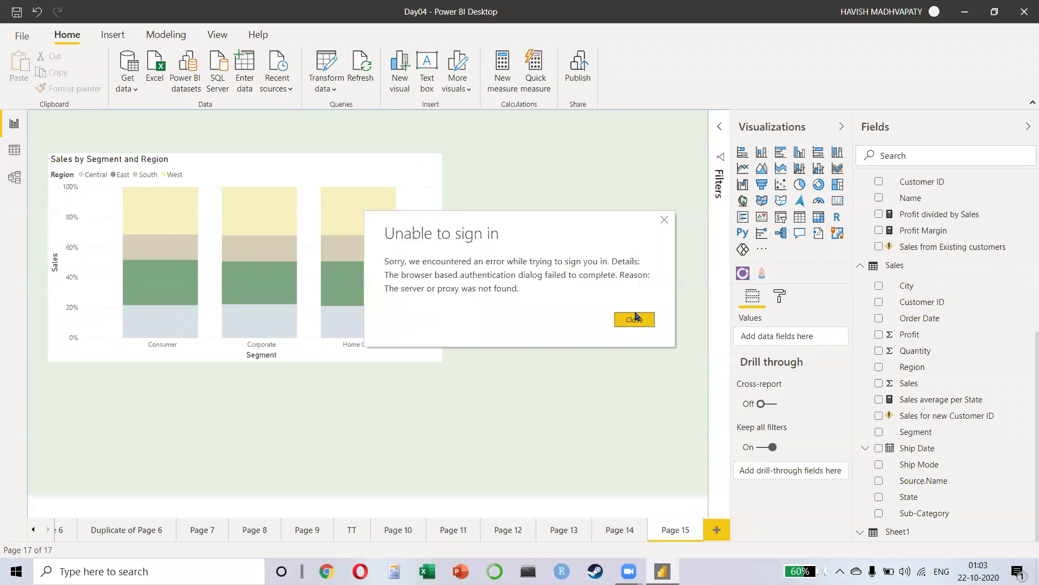
Step: Dismiss the Unable to sign in error, retry Publish with Save, and retype the work e-mail
{"action": "left_click", "coordinate": [635, 319]}
{"action": "left_click", "coordinate": [576, 59]}
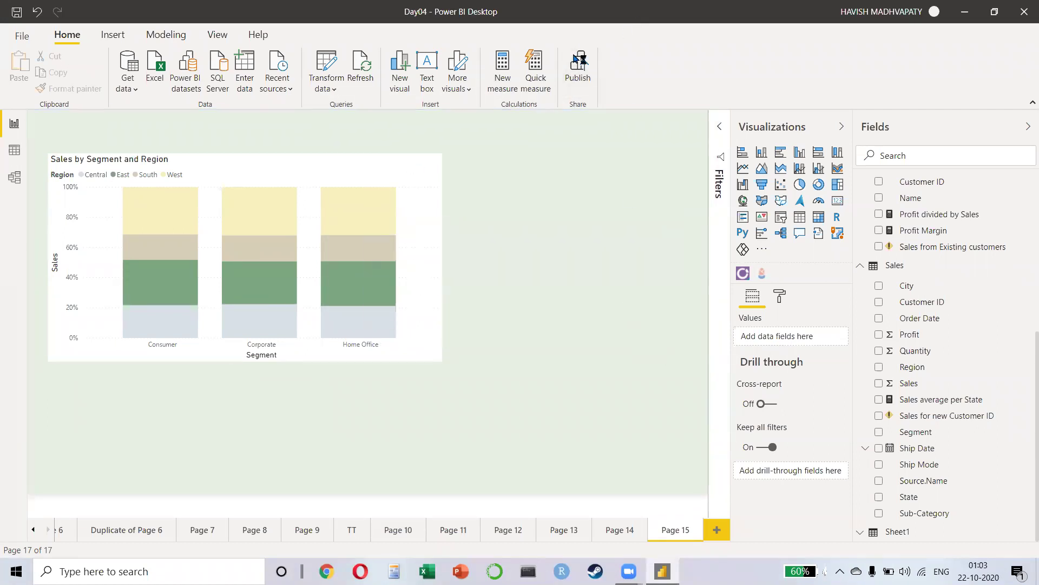
{"action": "left_click", "coordinate": [594, 312]}
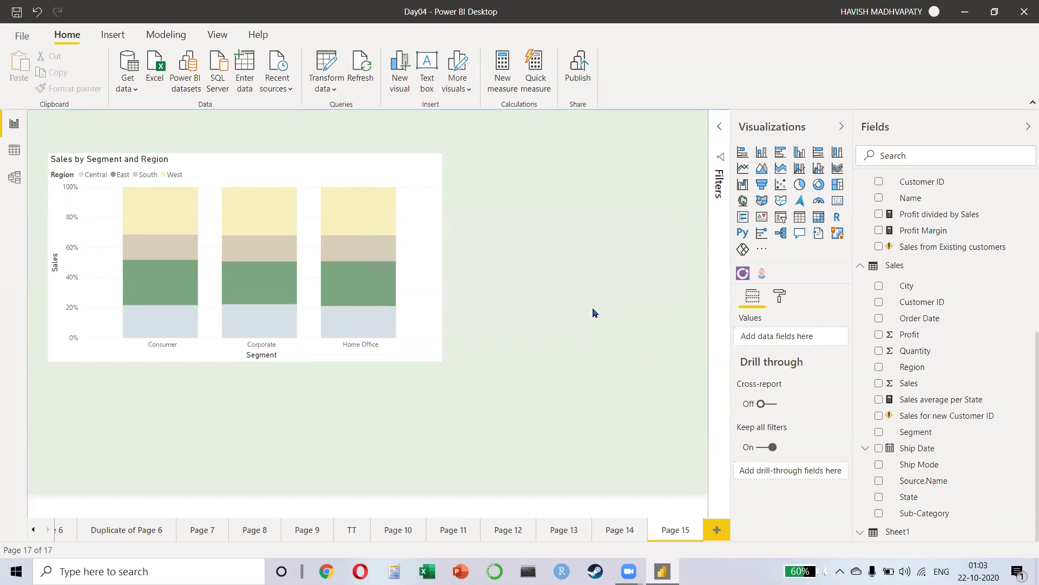
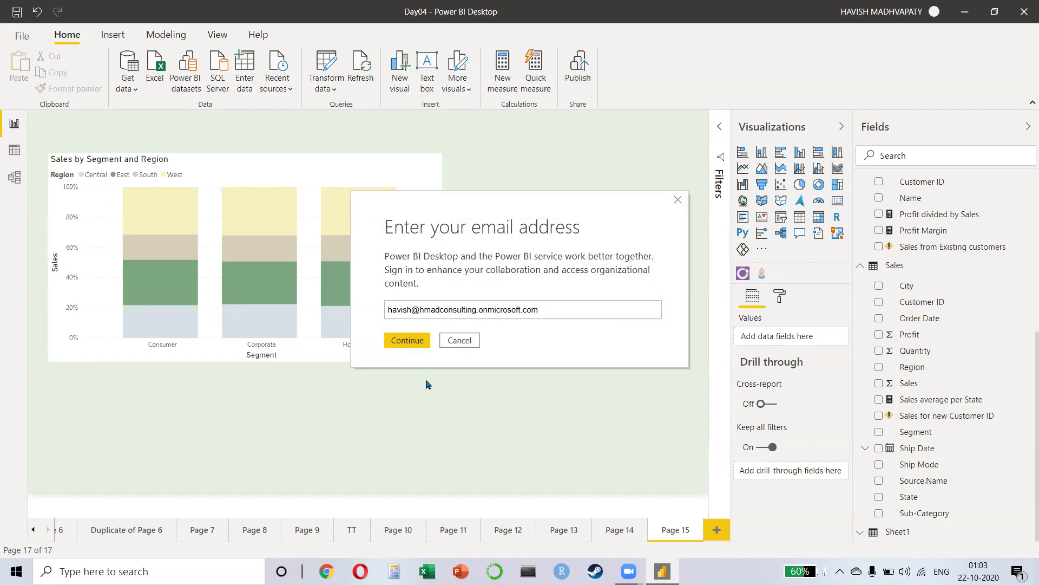
Step: Sign in with the work account, cancel the publish destination dialog, then close Power BI saving the report
{"action": "left_click", "coordinate": [408, 342]}
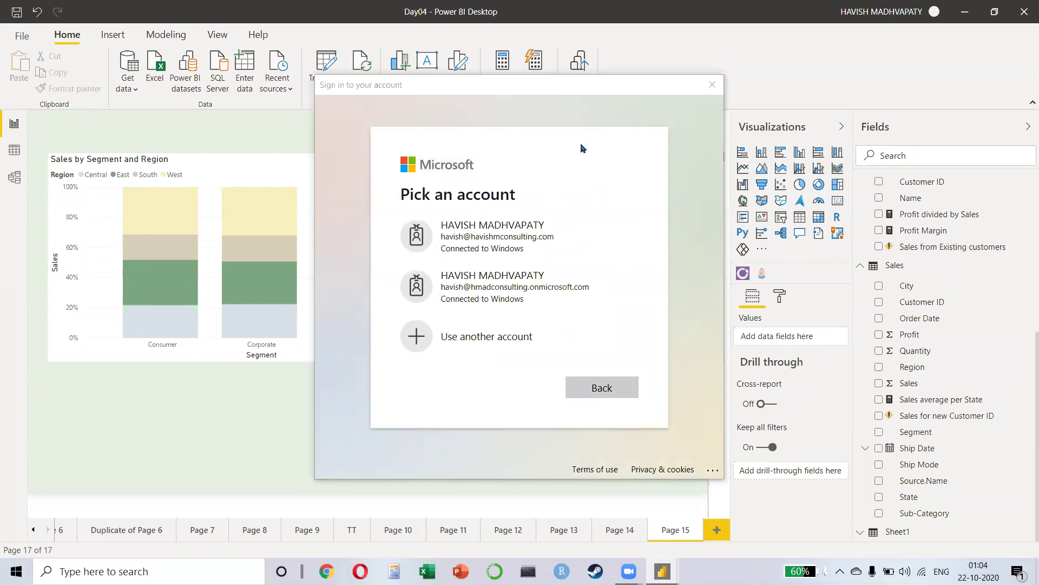
{"action": "left_click", "coordinate": [538, 290]}
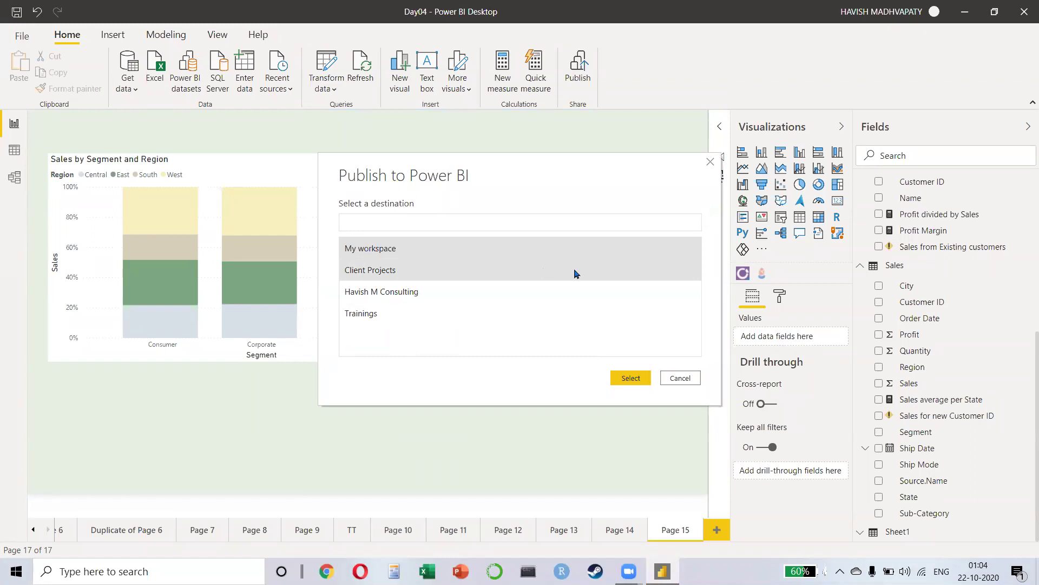
{"action": "left_click", "coordinate": [711, 162]}
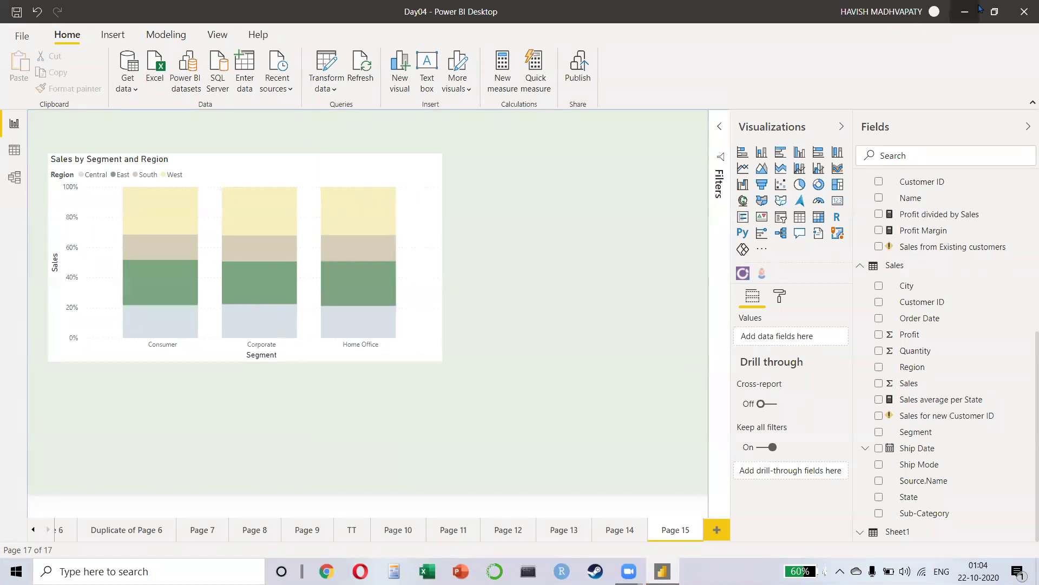
{"action": "left_click", "coordinate": [1024, 11]}
{"action": "left_click", "coordinate": [529, 306]}
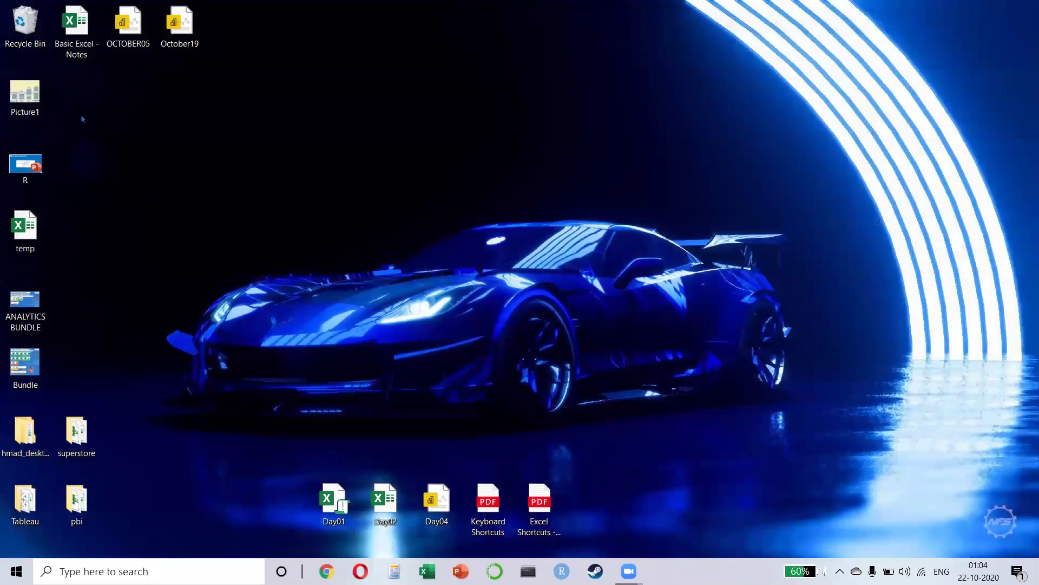
Step: Delete the Picture1 file from the desktop, then briefly check open windows and the clock flyout
{"action": "left_click", "coordinate": [48, 103]}
{"action": "key", "text": "Delete"}
{"action": "key", "text": "alt+Tab"}
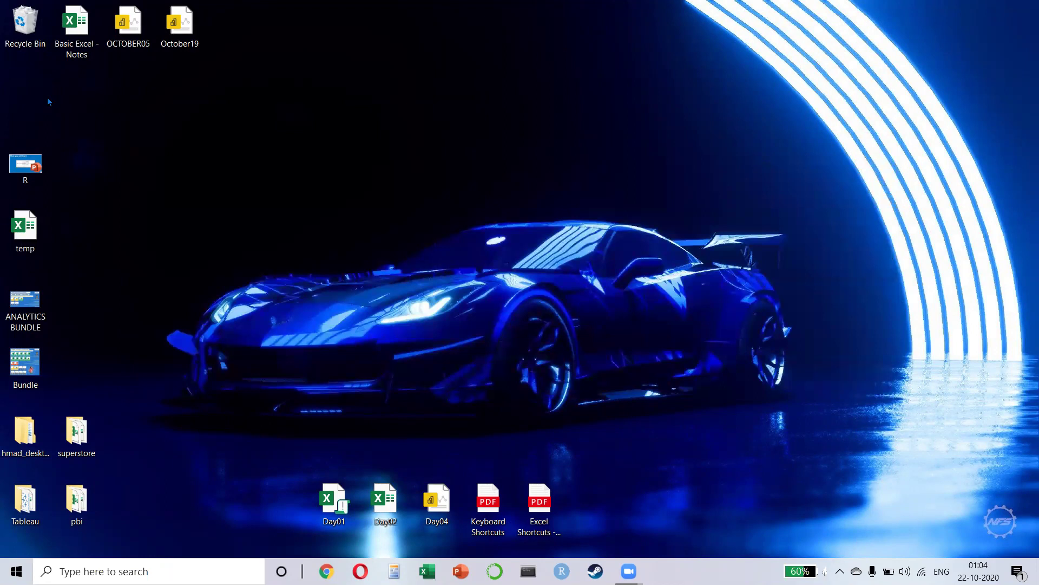
{"action": "key", "text": "alt+Tab"}
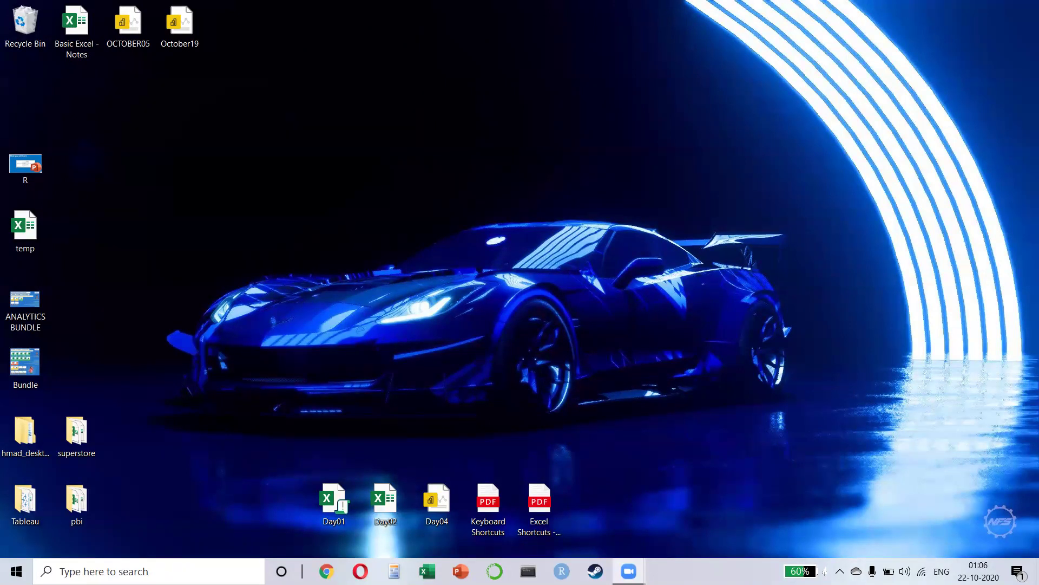
{"action": "left_click", "coordinate": [978, 571]}
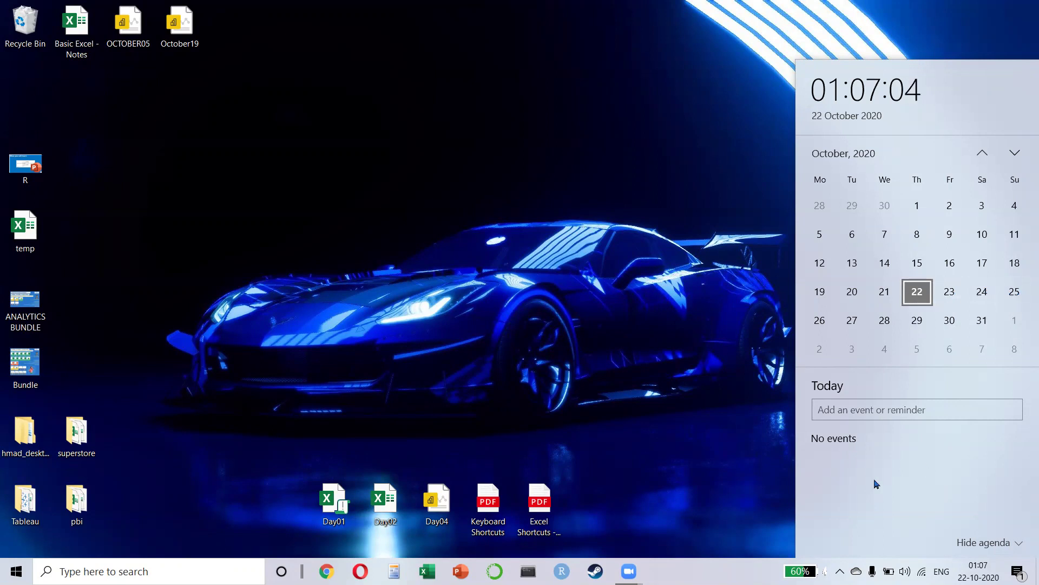
{"action": "key", "text": "Escape"}
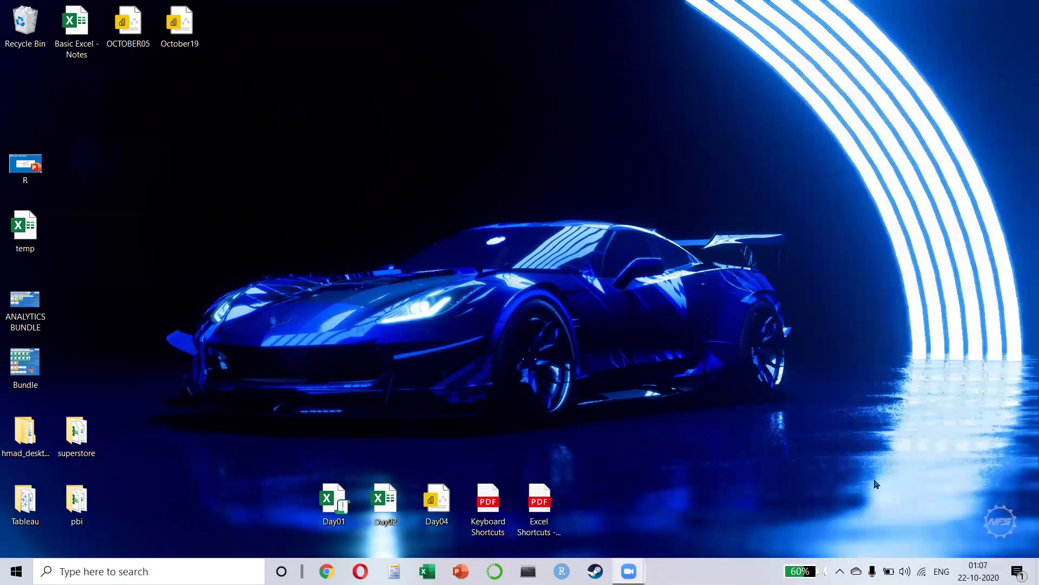